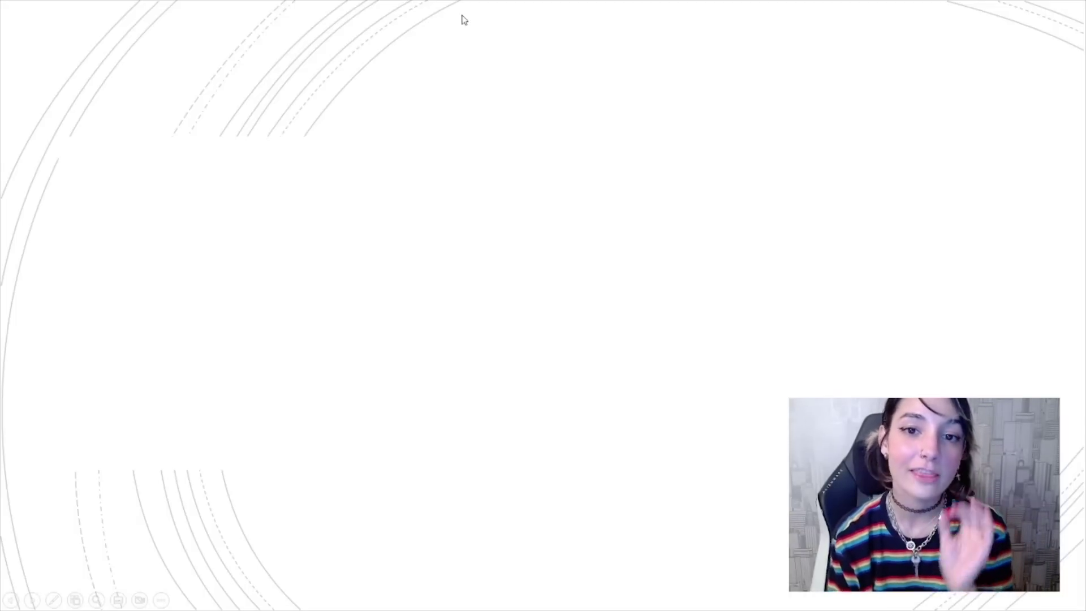
key("Right")
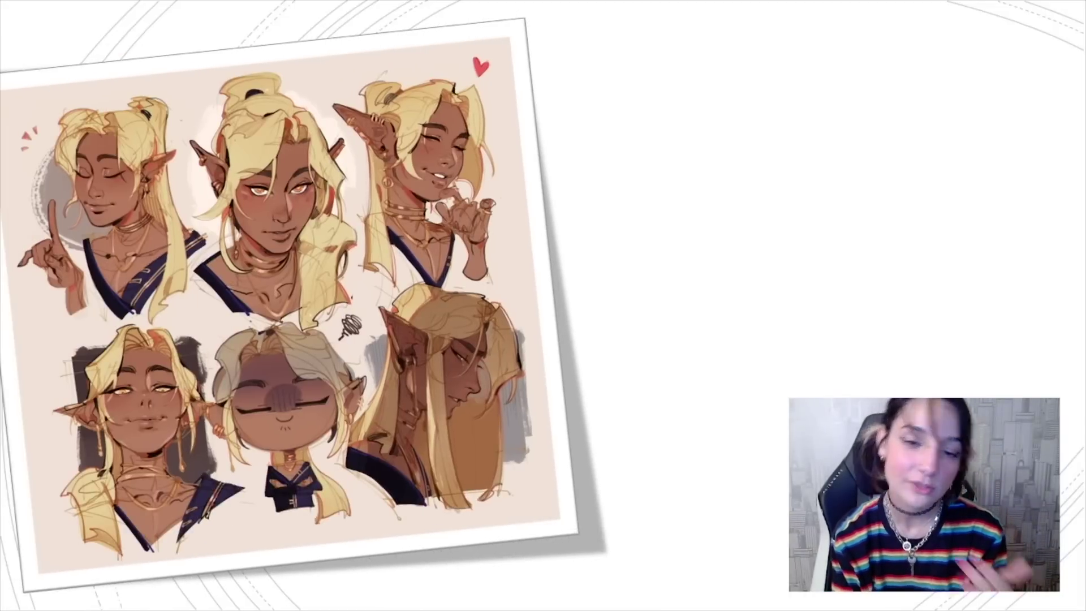
key("Right")
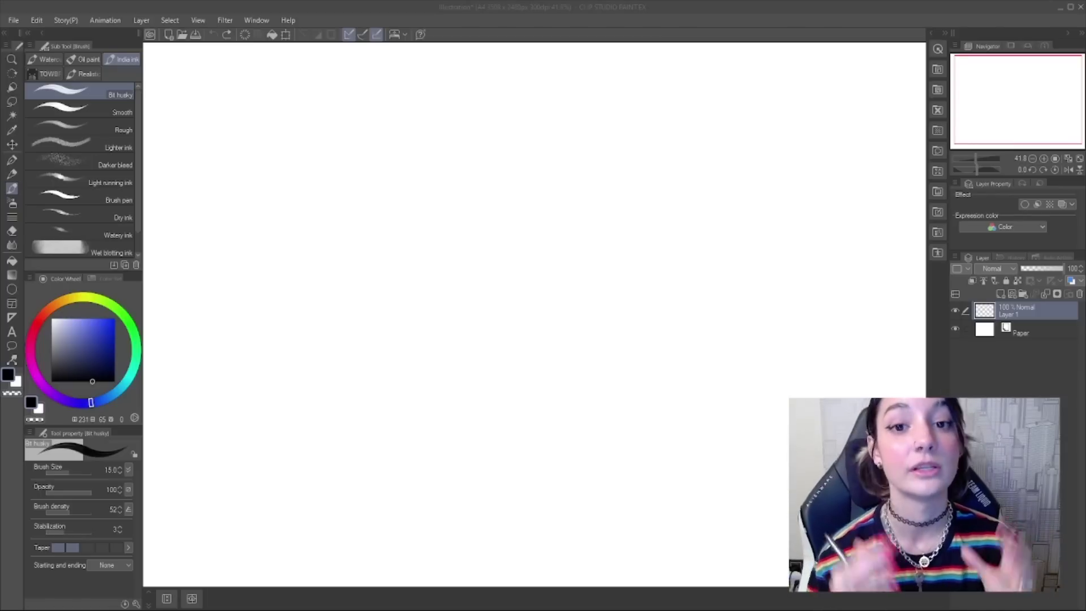
- Sketch an egg-shaped head in blue with a horizontal eye line across its middle and two filled dots on it as pupils
left_click(98, 328)
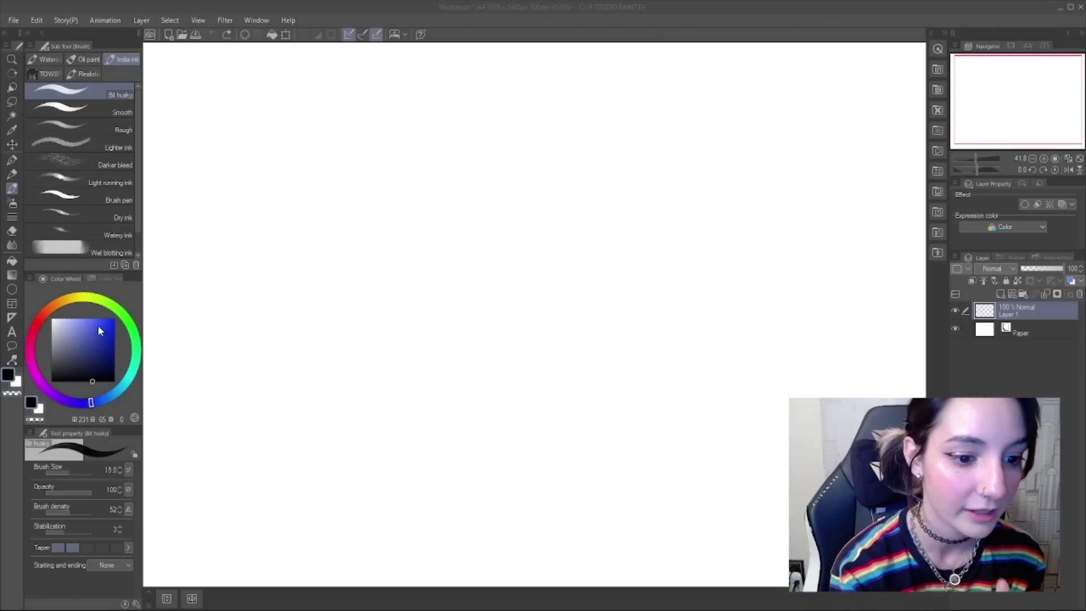
mouse_move(464, 166)
left_mouse_down()
mouse_move(417, 223)
mouse_move(548, 199)
left_mouse_up()
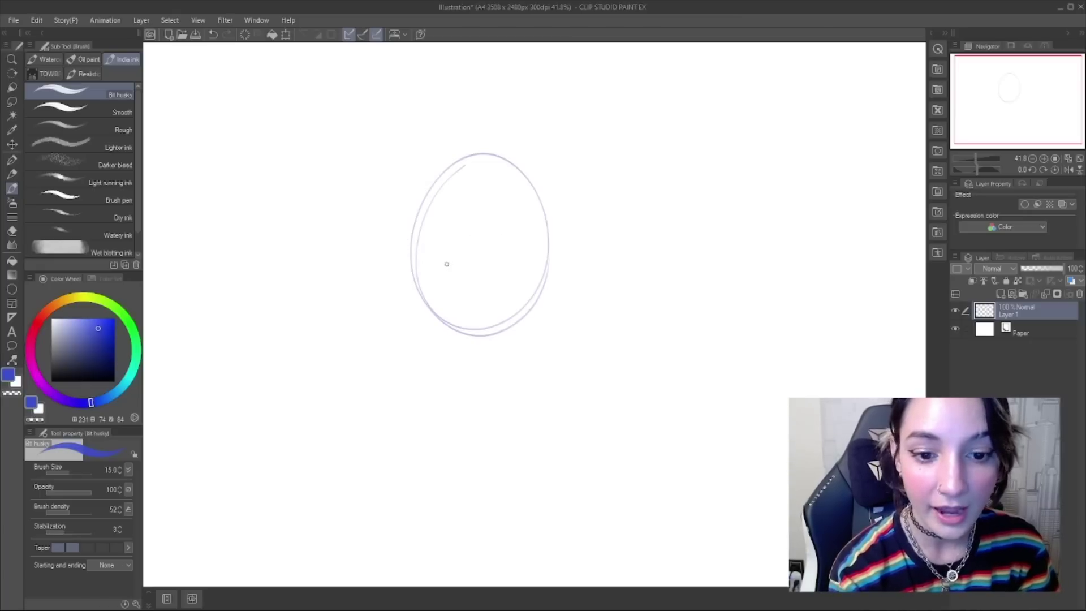
left_click_drag(393, 253, 562, 252)
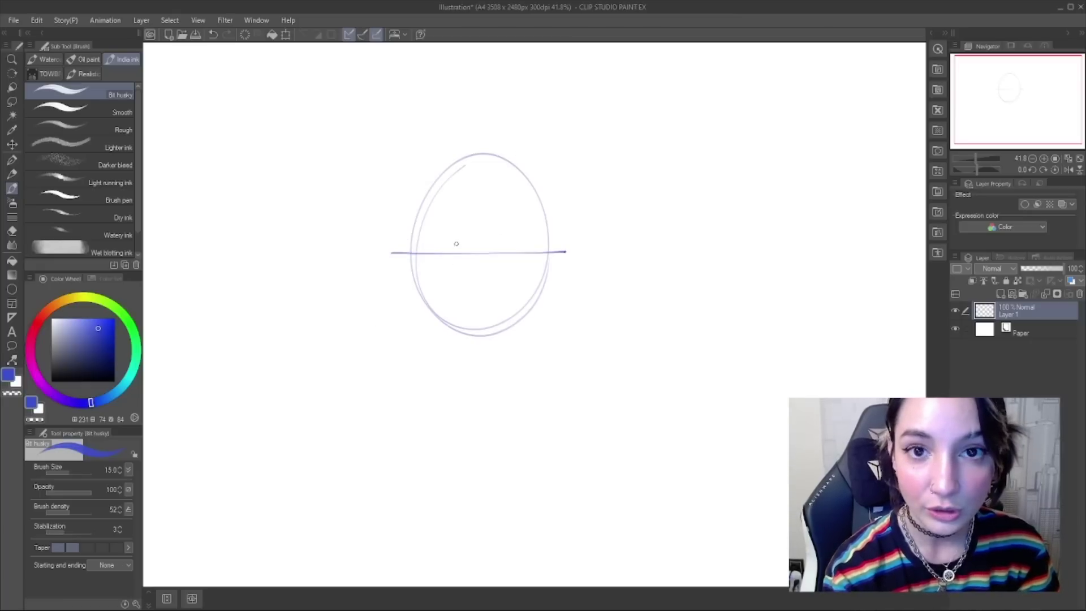
left_click_drag(447, 249, 445, 250)
left_click_drag(513, 251, 513, 251)
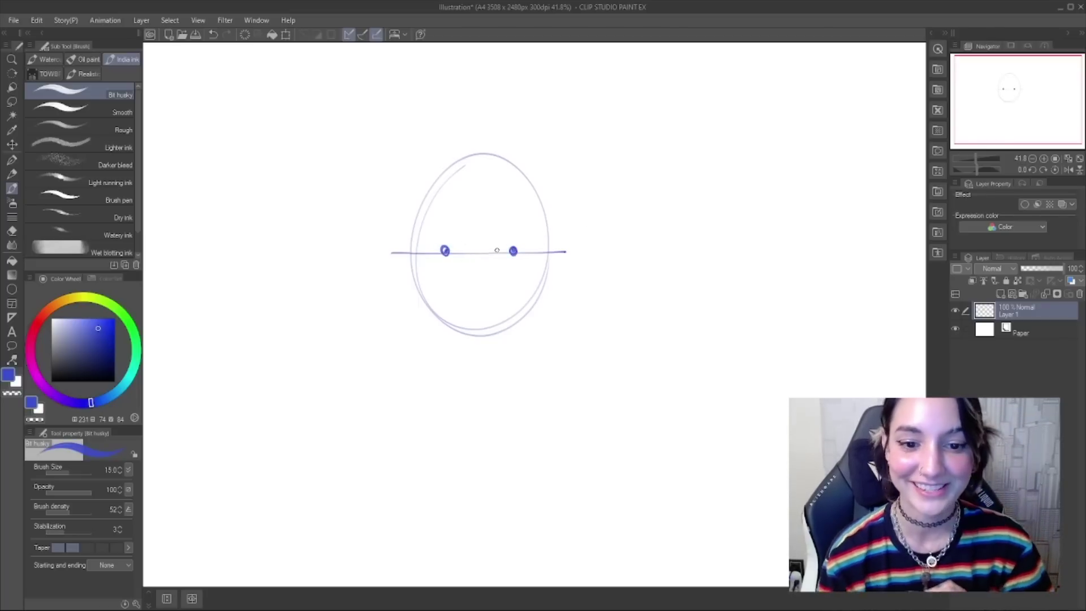
left_click_drag(513, 251, 516, 250)
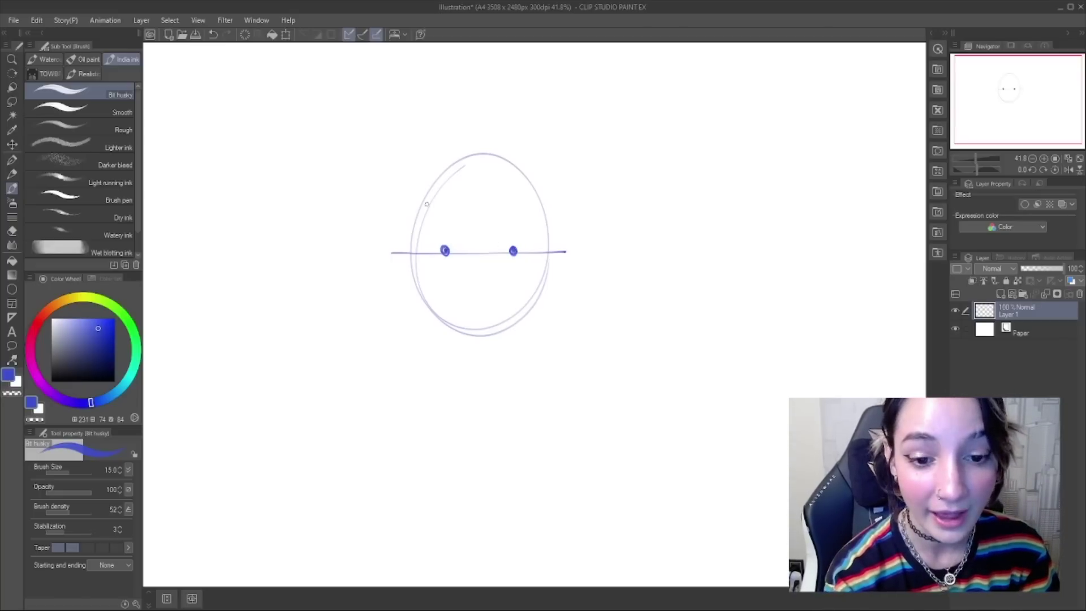
- Draw a nose guideline halfway between eye line and chin, a vertical bar marking that distance, and a simple nose on the centre
left_click_drag(416, 287, 563, 288)
left_click_drag(403, 262, 399, 338)
key("ctrl+z")
left_click_drag(403, 262, 396, 332)
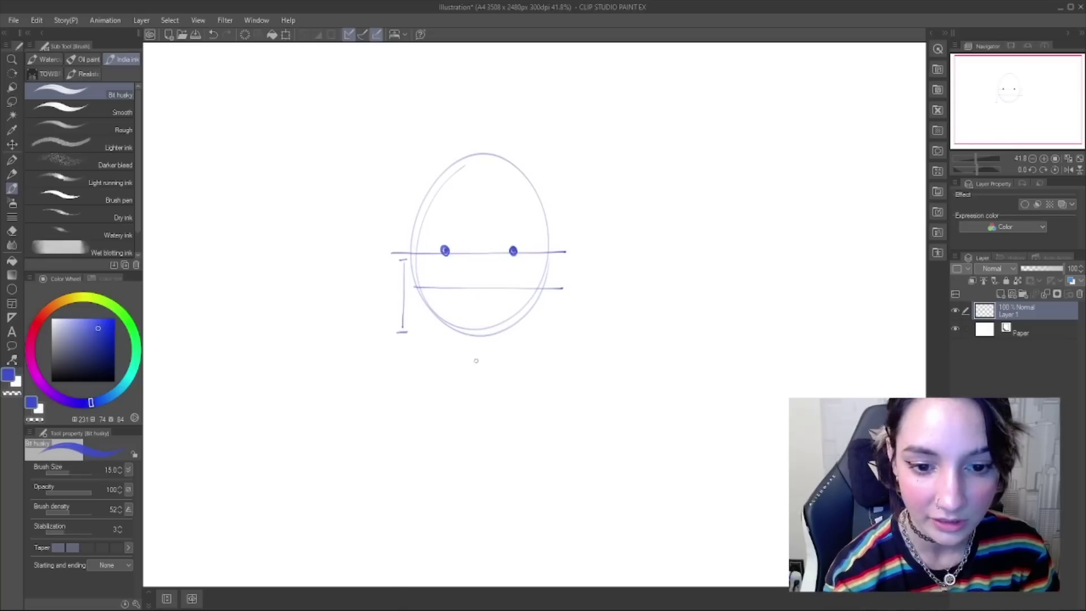
left_click_drag(480, 290, 490, 283)
left_click_drag(490, 231, 485, 277)
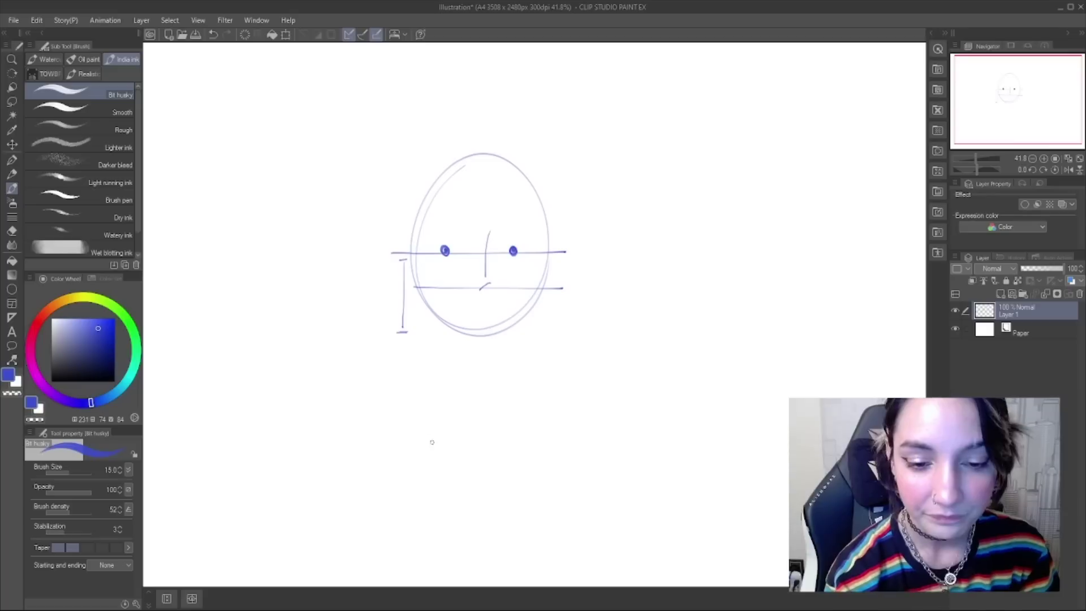
- Draw a curved eyebrow above each pupil and a light horizontal guideline across the head at brow height
left_click_drag(456, 238, 436, 236)
mouse_move(518, 237)
left_mouse_down()
mouse_move(503, 236)
mouse_move(528, 236)
mouse_move(500, 236)
left_mouse_up()
key("ctrl+z")
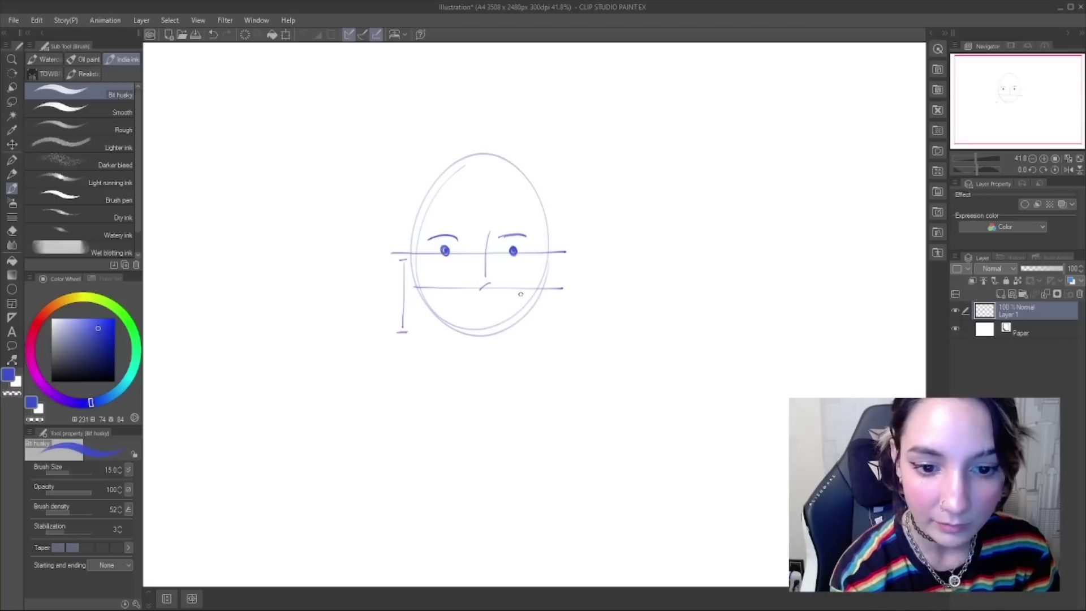
left_click_drag(412, 237, 558, 236)
key("ctrl+z")
left_click_drag(402, 239, 566, 238)
- Add an ear on each side of the head, spanning from the brow guideline down to the nose guideline
left_click_drag(412, 244, 395, 283)
key("ctrl+z")
left_click_drag(410, 245, 411, 288)
mouse_move(548, 247)
left_mouse_down()
mouse_move(560, 277)
mouse_move(547, 283)
mouse_move(563, 280)
mouse_move(544, 289)
left_mouse_up()
key("ctrl+z")
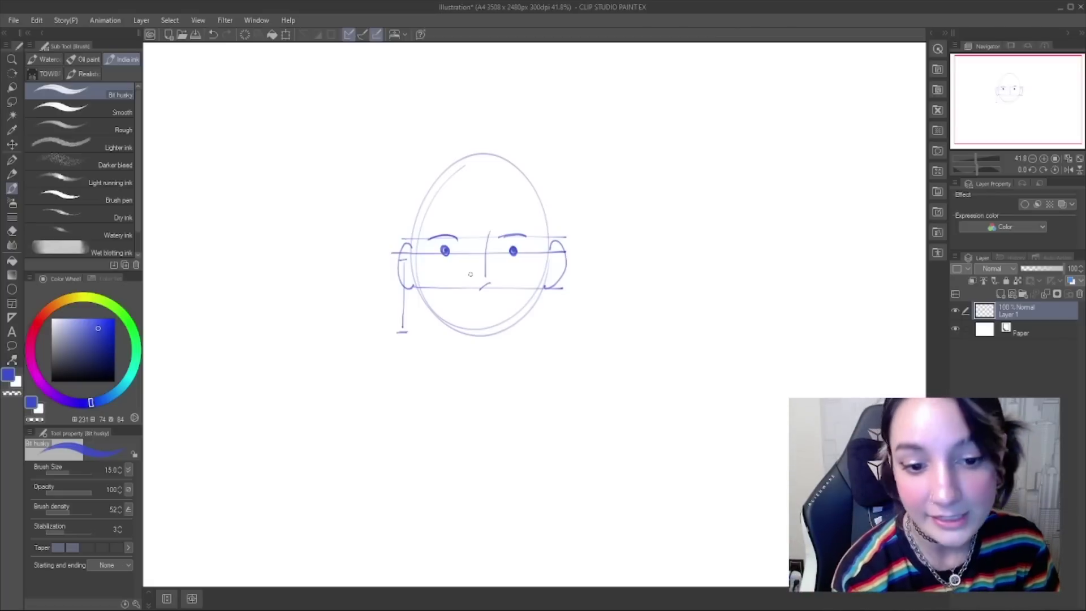
- Draw a mouth guideline midway between nose and chin with a vertical distance bar, and add a curved smile just above the guideline
mouse_move(422, 310)
left_mouse_down()
mouse_move(539, 312)
mouse_move(500, 290)
mouse_move(500, 337)
left_mouse_up()
left_click_drag(491, 338, 505, 337)
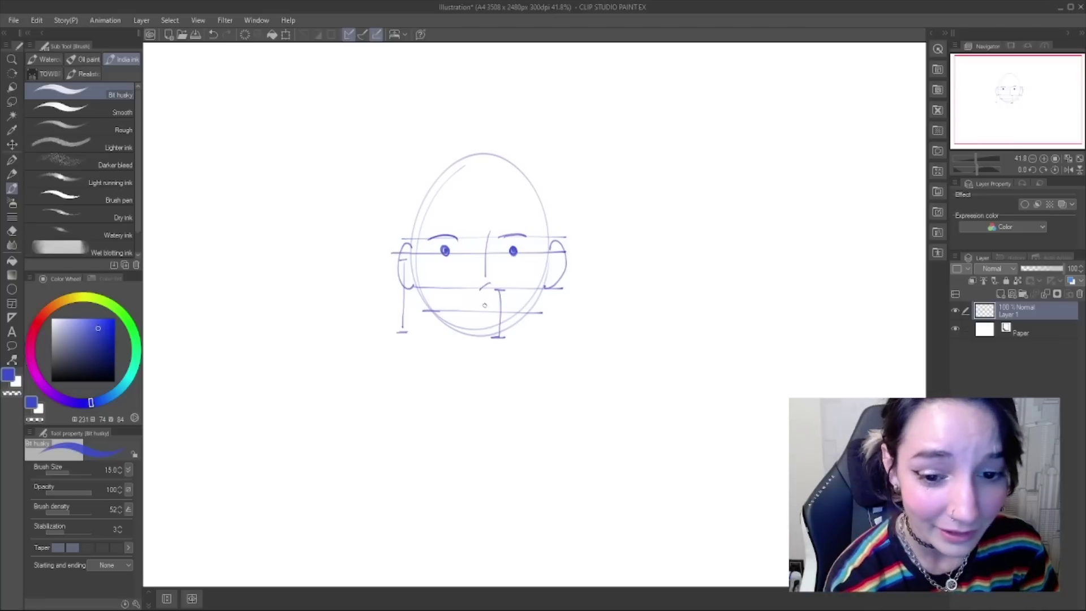
mouse_move(467, 304)
left_mouse_down()
mouse_move(500, 304)
mouse_move(491, 310)
left_mouse_up()
key("ctrl+z")
key("ctrl+z")
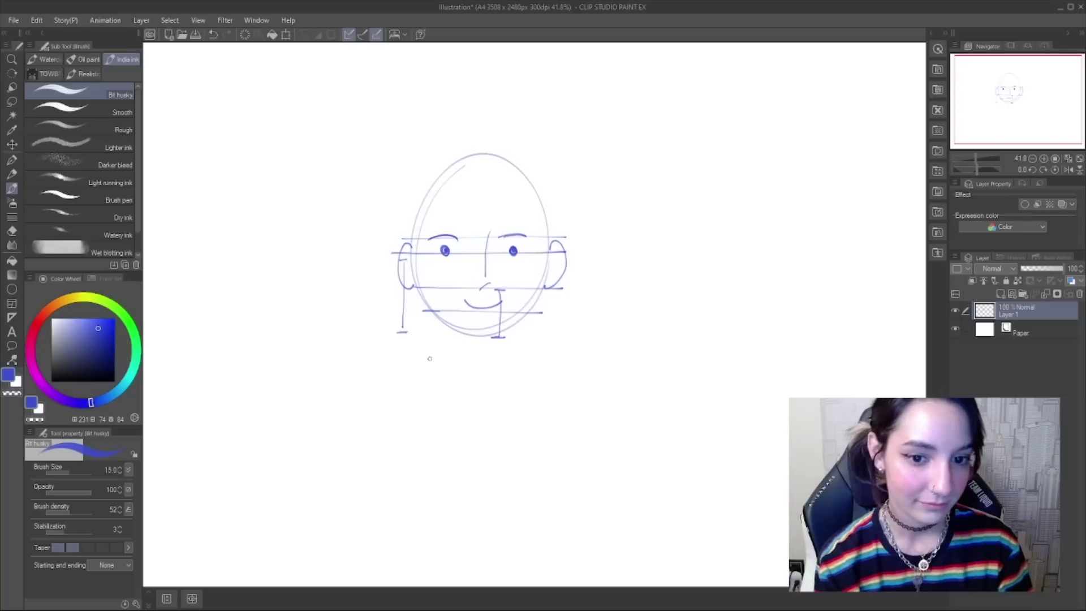
- Add a single hair strand atop the head, outline an almond eye around each pupil, and mark the gap between the inner eye corners
left_click_drag(487, 167, 502, 120)
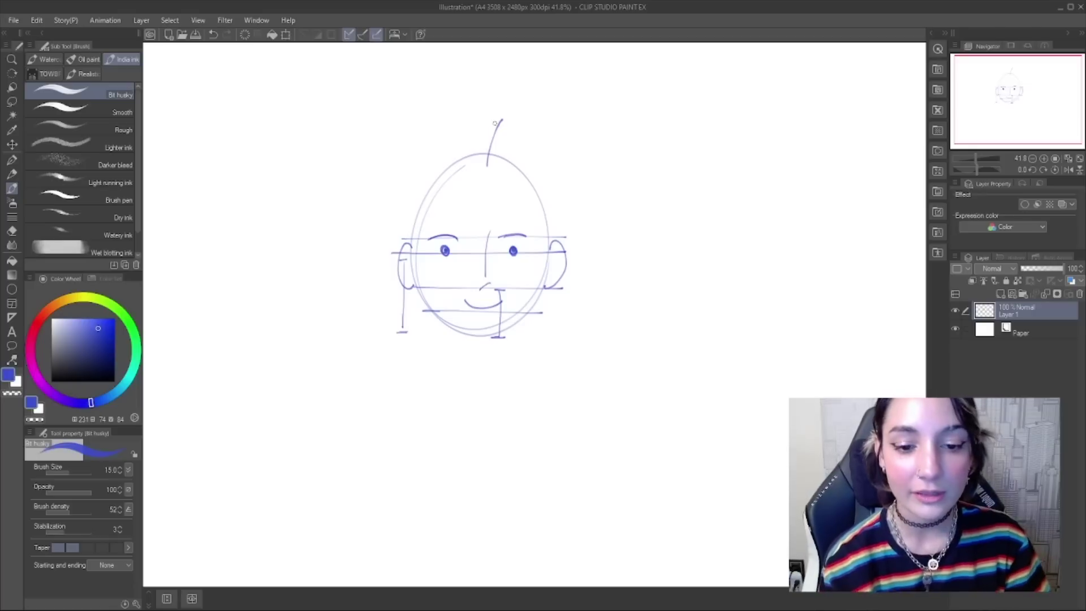
mouse_move(444, 249)
left_mouse_down()
mouse_move(455, 254)
mouse_move(426, 248)
left_mouse_up()
mouse_move(498, 251)
left_mouse_down()
mouse_move(527, 248)
mouse_move(510, 257)
left_mouse_up()
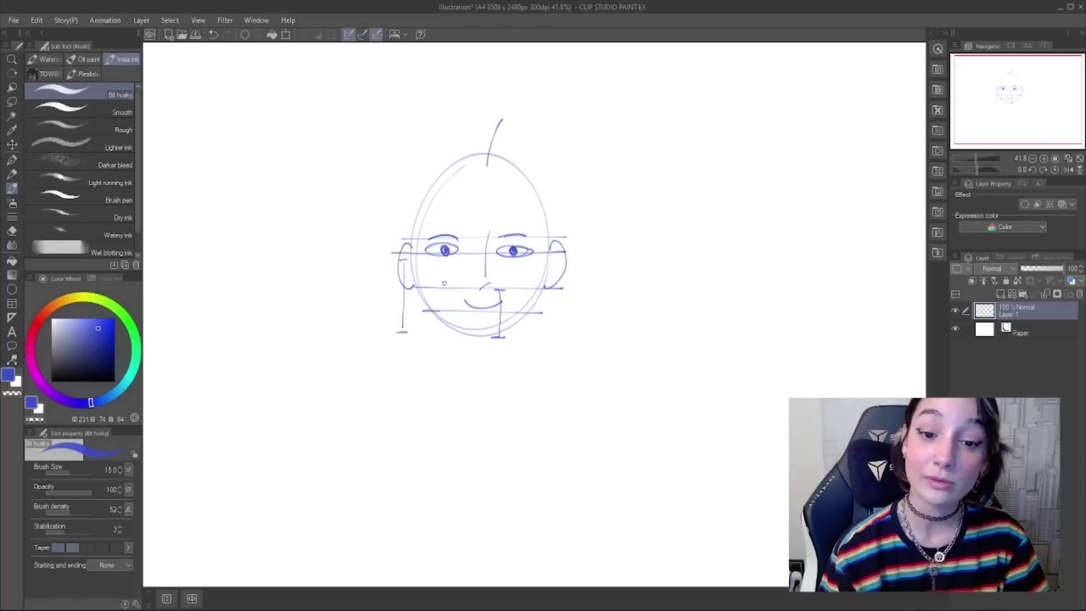
mouse_move(463, 245)
left_mouse_down()
mouse_move(463, 255)
mouse_move(496, 257)
left_mouse_up()
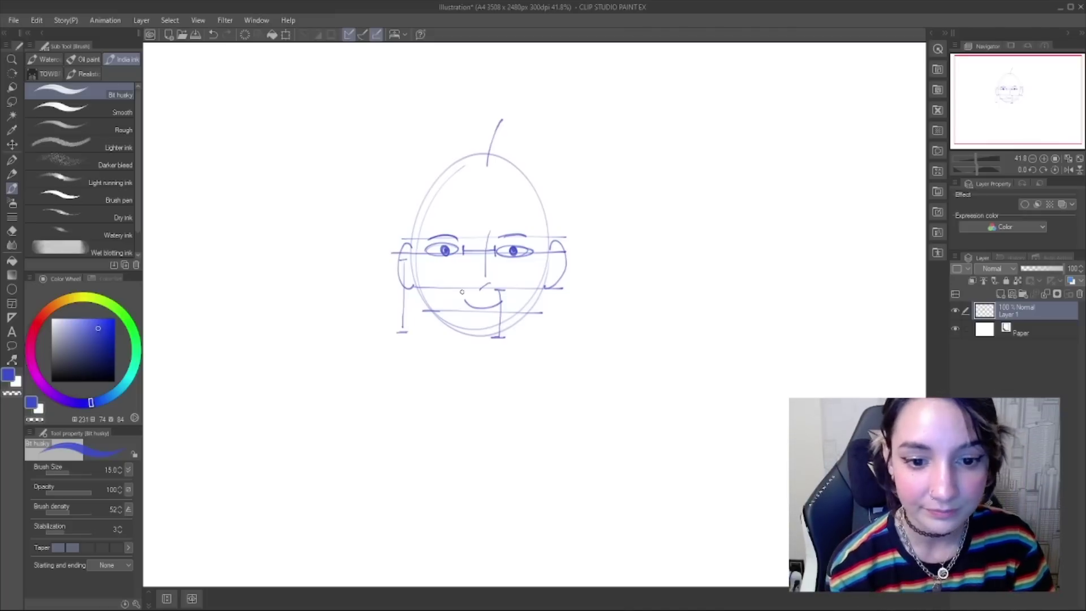
- Sketch a second head oval beside the first with a hair strand, a vertical centre line, and a profile eye at the front edge
mouse_move(611, 253)
left_mouse_down()
mouse_move(516, 257)
mouse_move(531, 257)
mouse_move(527, 269)
left_mouse_up()
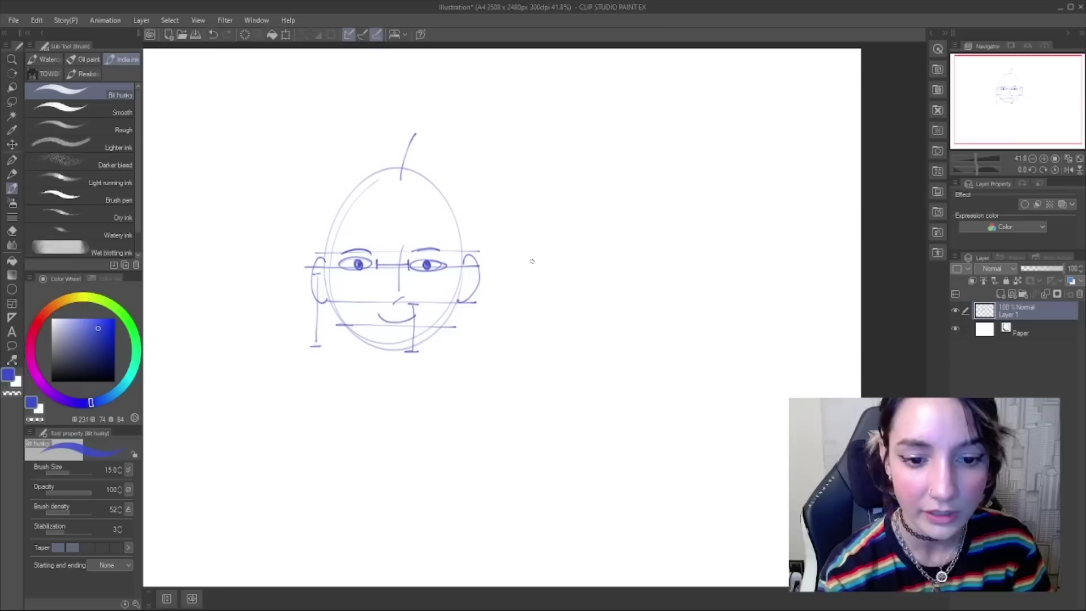
mouse_move(639, 179)
left_mouse_down()
mouse_move(568, 333)
mouse_move(598, 163)
left_mouse_up()
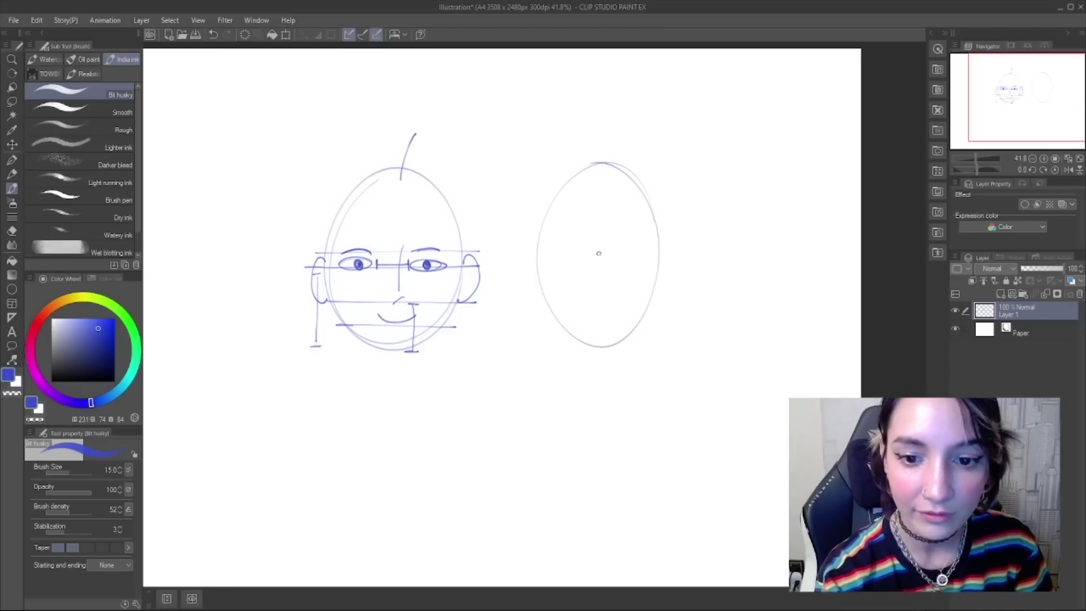
mouse_move(657, 257)
left_mouse_down()
mouse_move(637, 263)
mouse_move(662, 256)
mouse_move(648, 257)
left_mouse_up()
key("ctrl+z")
mouse_move(604, 168)
left_mouse_down()
mouse_move(620, 123)
mouse_move(592, 176)
mouse_move(592, 397)
left_mouse_up()
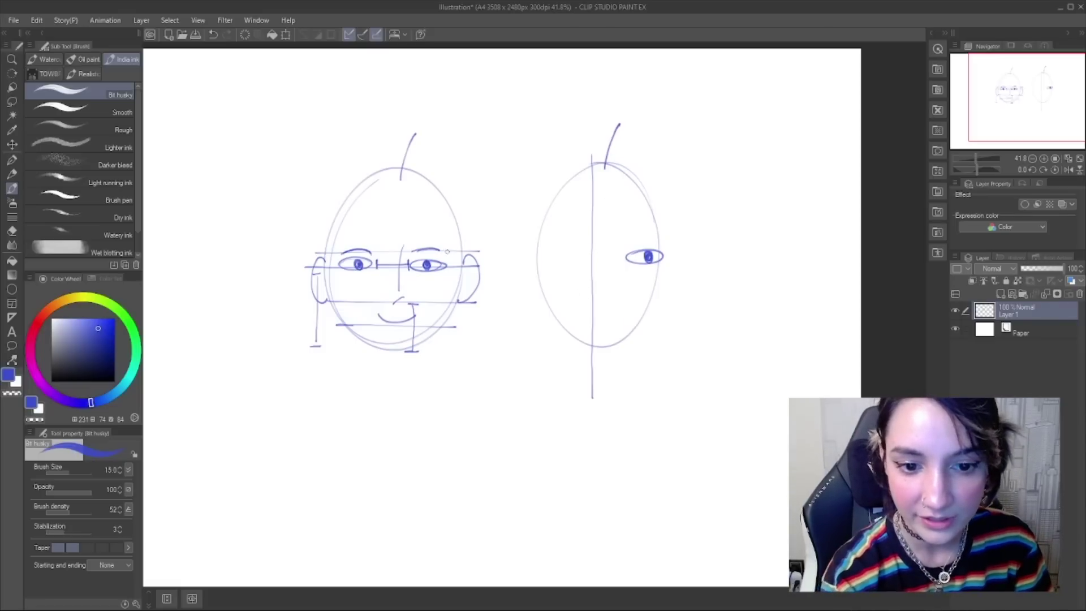
- Add an eyebrow and a sloping nose to the profile head, with horizontal guidelines from brow and nose base back past the centre line
mouse_move(450, 249)
left_mouse_down()
mouse_move(685, 240)
mouse_move(630, 244)
mouse_move(658, 241)
left_mouse_up()
key("ctrl+z")
key("ctrl+z")
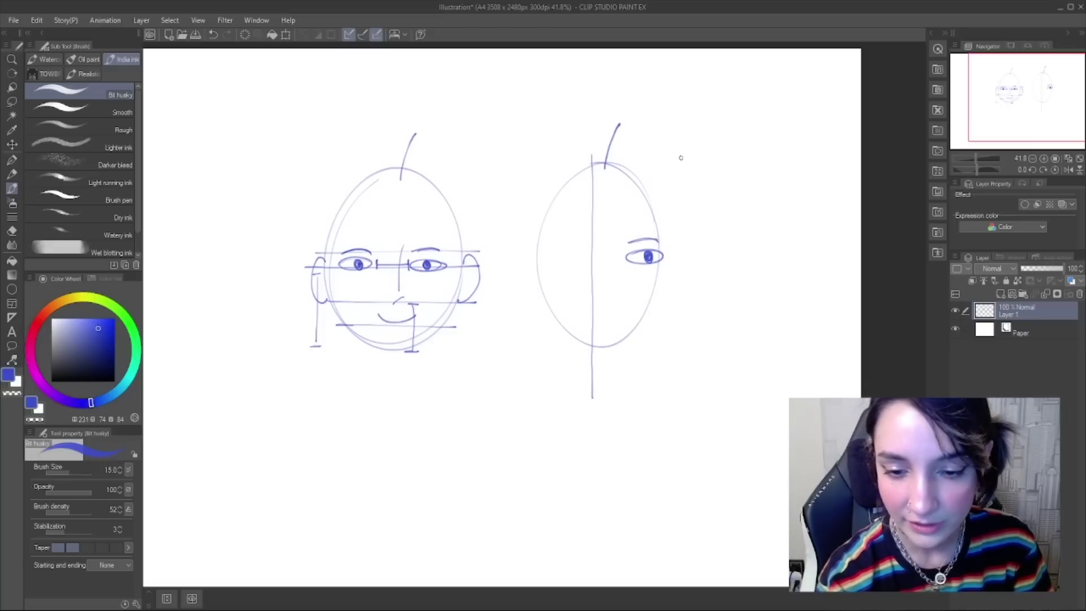
left_click_drag(660, 237, 670, 298)
left_click_drag(578, 300, 671, 300)
left_click_drag(584, 239, 668, 240)
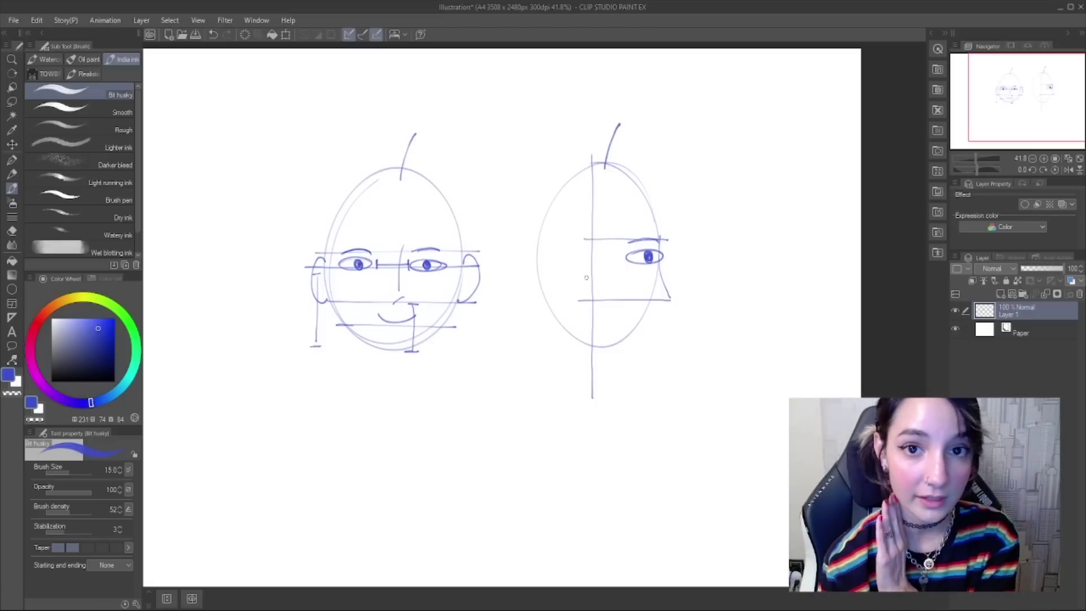
mouse_move(590, 246)
left_mouse_down()
mouse_move(579, 250)
mouse_move(591, 291)
left_mouse_up()
key("ctrl+z")
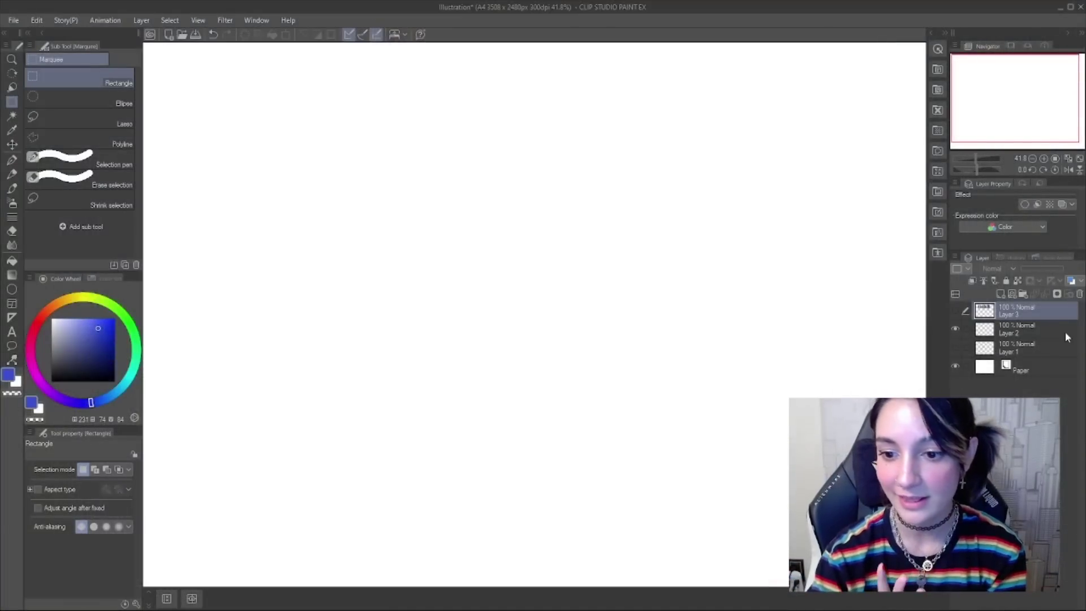
- Show the reference photos on Layer 3 and add a new raster layer above Layer 2
left_click(955, 311)
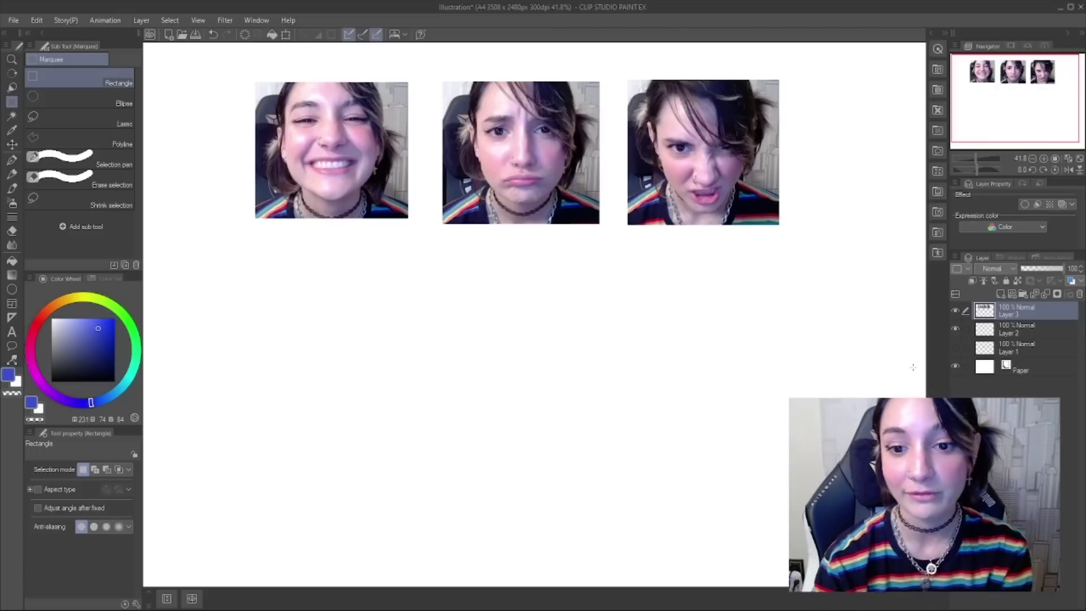
left_click(997, 334)
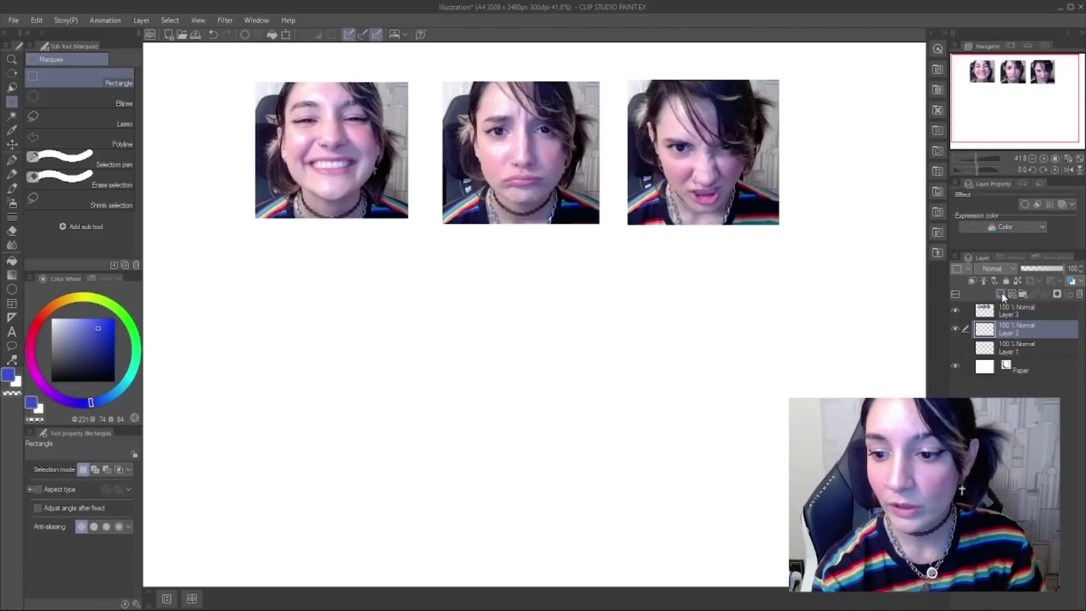
left_click(1001, 292)
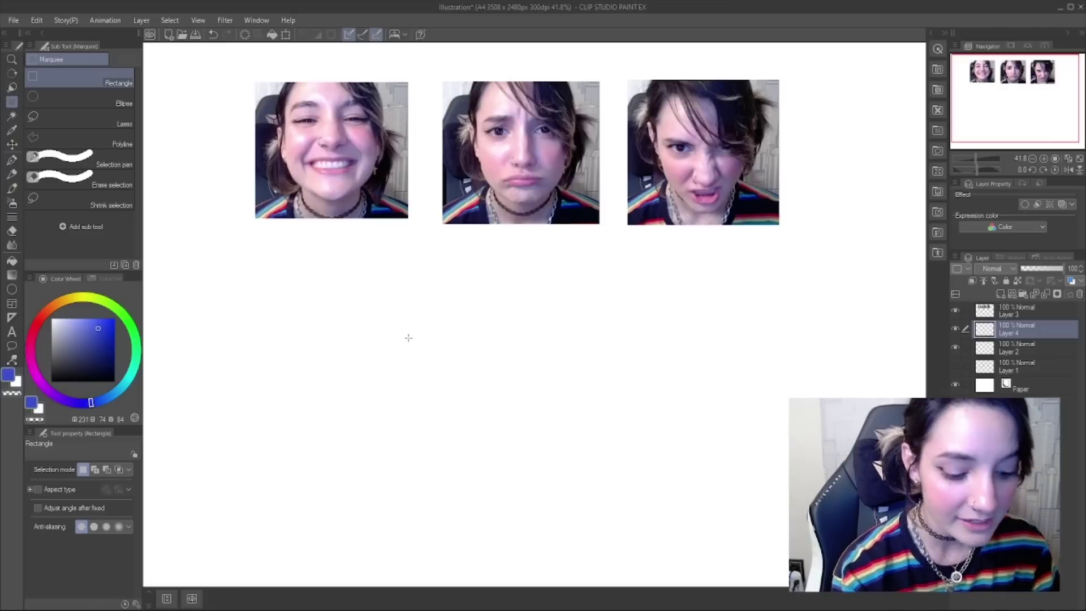
- Sketch three light head ovals in a row with the Bit husky brush, one beneath each reference photo
key("b")
mouse_move(408, 307)
left_mouse_down()
mouse_move(386, 341)
mouse_move(391, 427)
left_mouse_up()
key("ctrl+z")
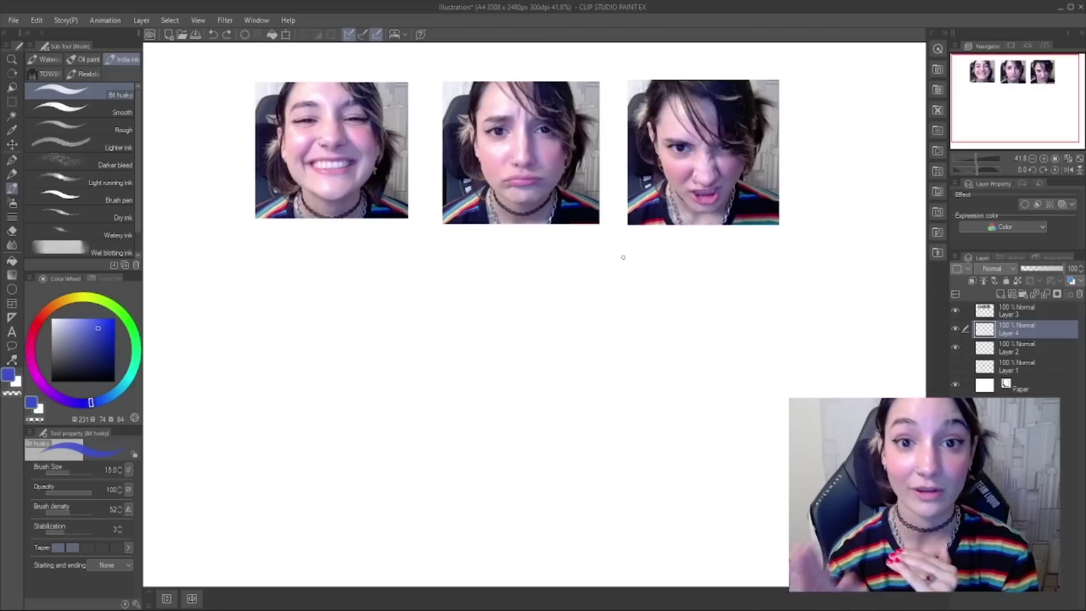
mouse_move(378, 316)
left_mouse_down()
mouse_move(339, 276)
mouse_move(334, 286)
left_mouse_up()
mouse_move(516, 288)
left_mouse_down()
mouse_move(476, 315)
mouse_move(563, 291)
left_mouse_up()
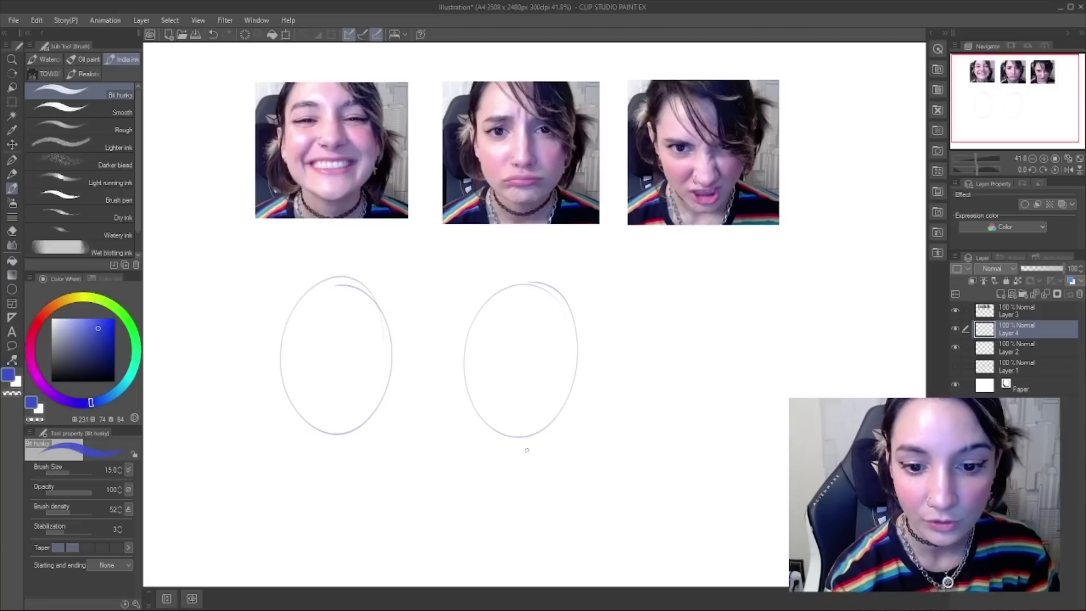
mouse_move(730, 294)
left_mouse_down()
mouse_move(656, 402)
mouse_move(741, 340)
left_mouse_up()
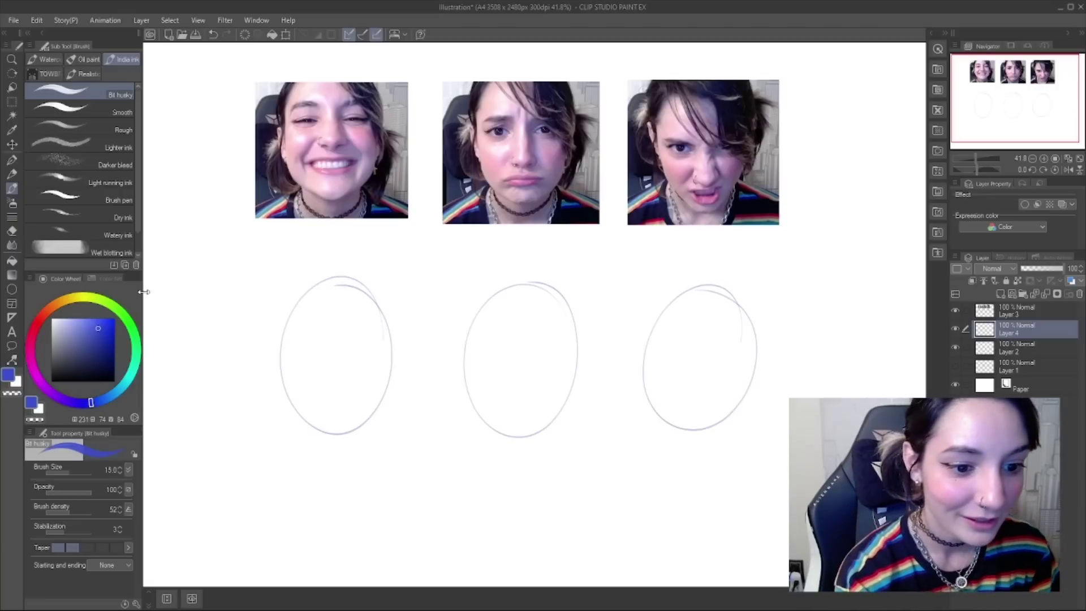
- Narrow the sub tool and color palettes to enlarge the canvas area, and redraw the third head oval more upright under the angry photo
left_click_drag(144, 291, 123, 291)
mouse_move(711, 362)
left_mouse_down()
mouse_move(671, 368)
mouse_move(709, 370)
mouse_move(700, 366)
left_mouse_up()
key("ctrl+z")
mouse_move(660, 286)
left_mouse_down()
mouse_move(724, 313)
mouse_move(671, 280)
left_mouse_up()
key("ctrl+z")
mouse_move(687, 425)
left_mouse_down()
mouse_move(708, 284)
mouse_move(687, 426)
left_mouse_up()
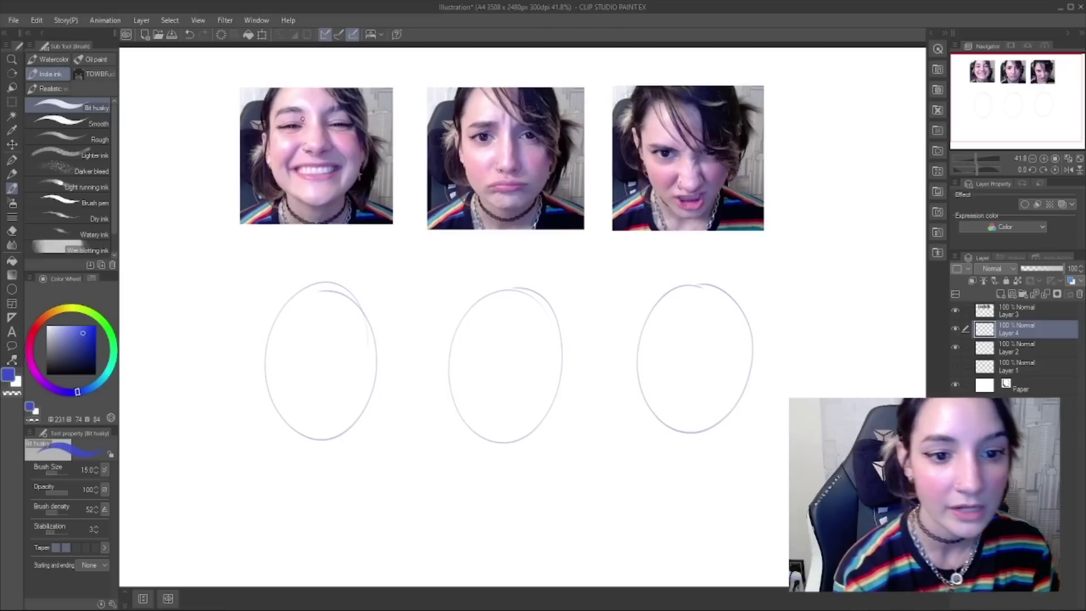
- Draw an eye line across each oval: arched upward on the first, straight on the middle one, and curved downward on the third
mouse_move(259, 363)
left_mouse_down()
mouse_move(301, 346)
mouse_move(378, 352)
left_mouse_up()
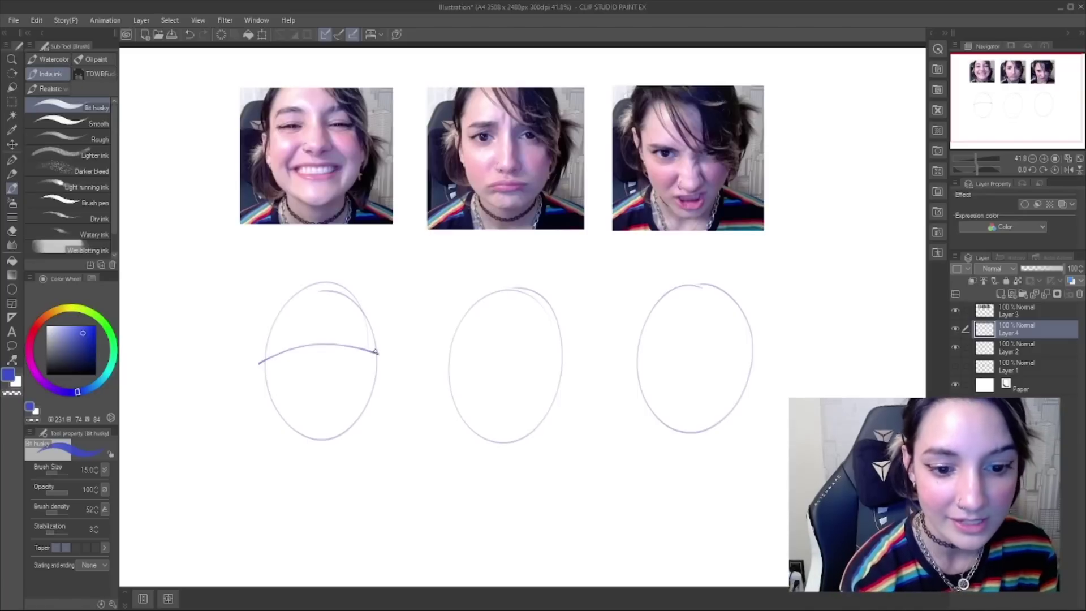
mouse_move(636, 353)
left_mouse_down()
mouse_move(761, 362)
mouse_move(680, 380)
mouse_move(761, 364)
mouse_move(713, 380)
mouse_move(759, 360)
left_mouse_up()
key("ctrl+z")
key("ctrl+z")
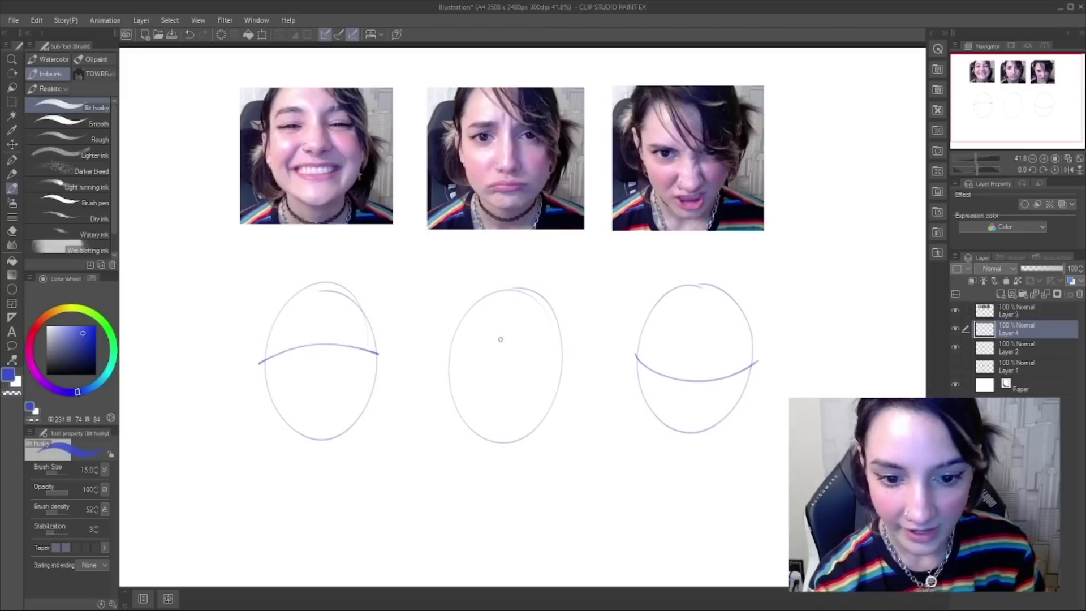
left_click_drag(444, 358, 574, 361)
key("ctrl+z")
left_click_drag(444, 358, 568, 361)
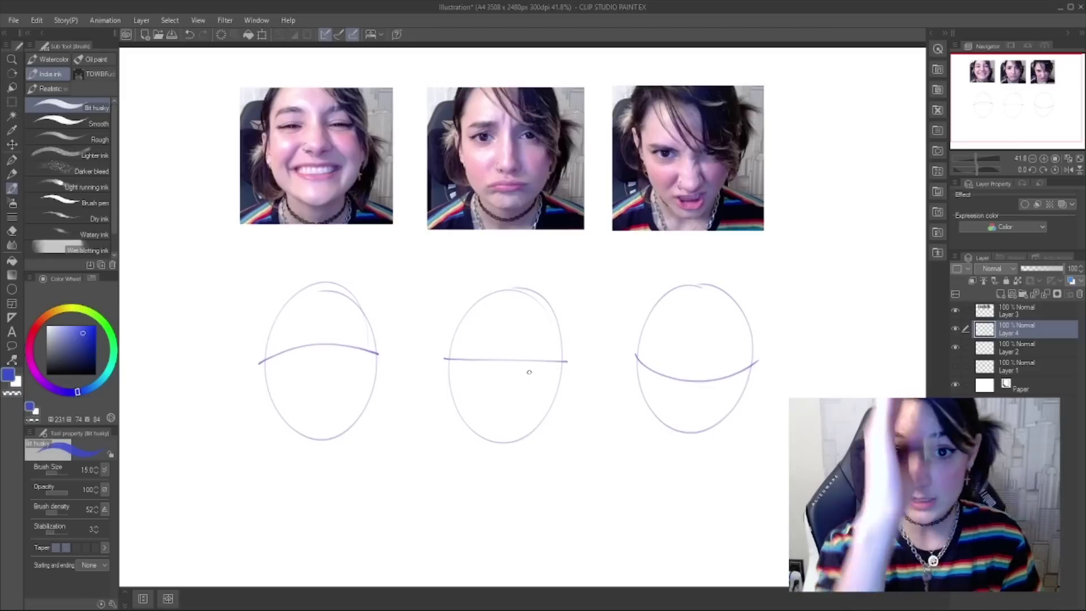
- Draw a vertical centre line through each of the three head ovals, from above the crown to the chin or just below
mouse_move(318, 265)
left_mouse_down()
mouse_move(315, 489)
mouse_move(320, 296)
mouse_move(321, 464)
left_mouse_up()
key("ctrl+z")
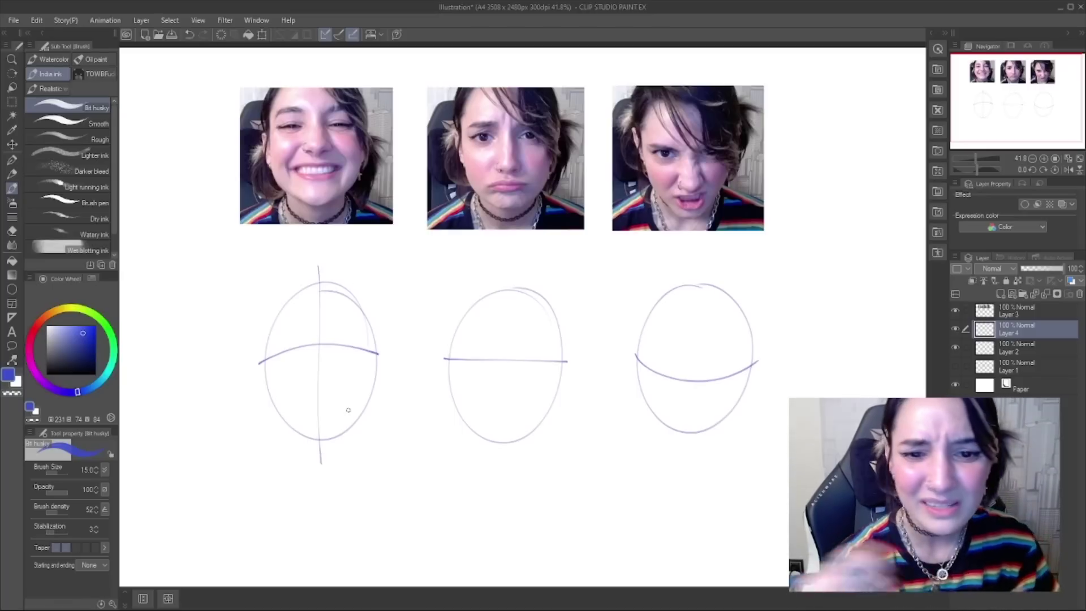
mouse_move(517, 272)
left_mouse_down()
mouse_move(492, 465)
mouse_move(504, 447)
left_mouse_up()
key("ctrl+z")
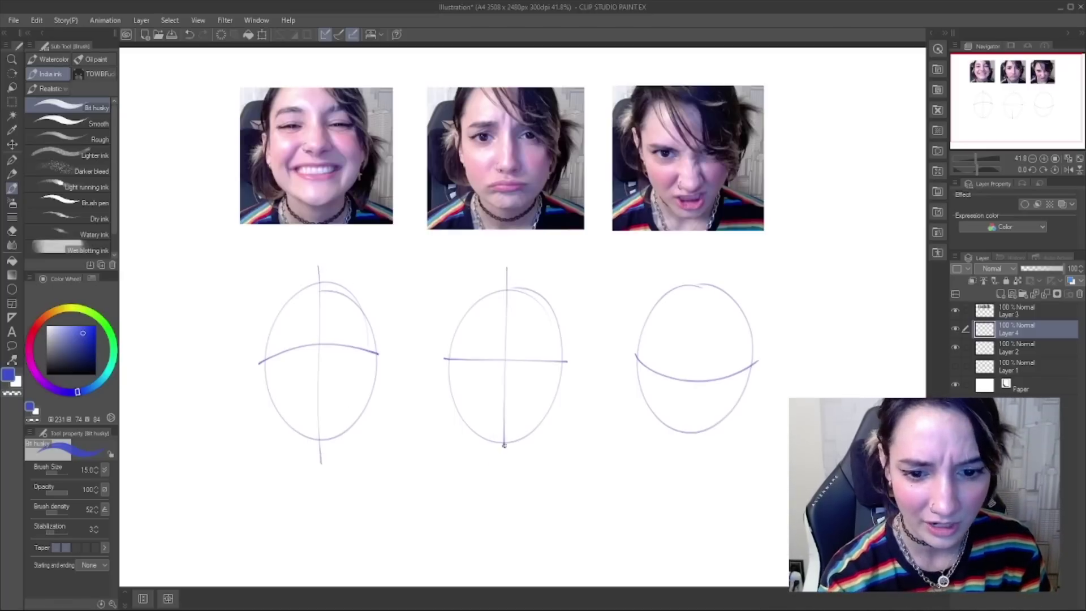
left_click_drag(693, 267, 689, 458)
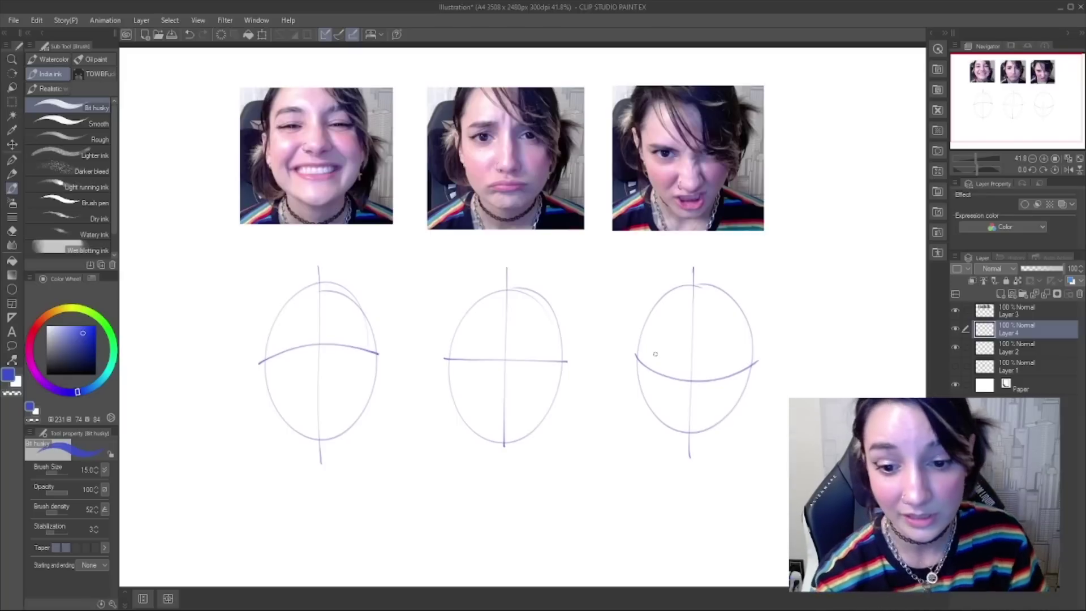
- Mark the angry head's crown with a dot inside a flattened ring, and redraw its downward-curved eye line slightly lower
mouse_move(683, 306)
left_mouse_down()
mouse_move(670, 290)
mouse_move(700, 292)
mouse_move(693, 300)
left_mouse_up()
key("ctrl+z")
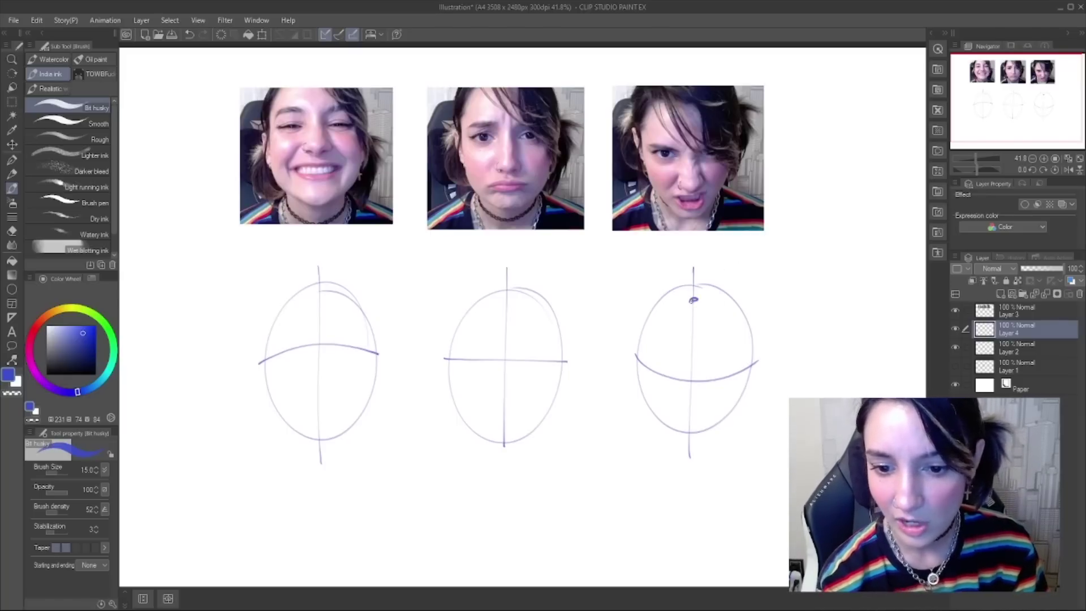
mouse_move(641, 363)
left_mouse_down()
mouse_move(679, 380)
mouse_move(728, 373)
mouse_move(709, 382)
mouse_move(762, 360)
left_mouse_up()
left_click_drag(646, 371, 748, 360)
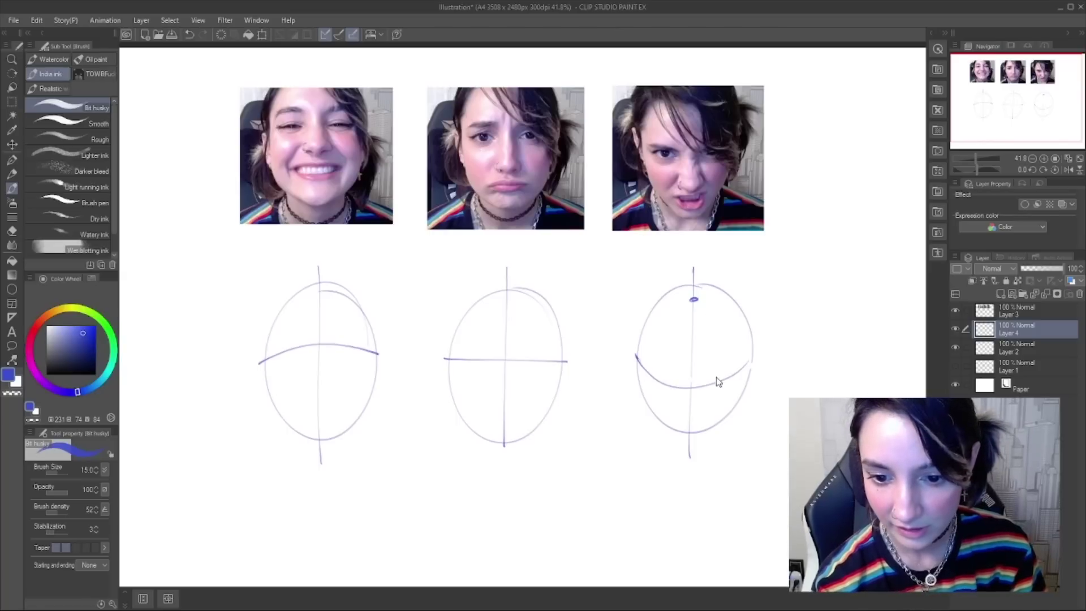
key("ctrl+z")
left_click_drag(638, 355, 744, 354)
key("ctrl+z")
mouse_move(671, 292)
left_mouse_down()
mouse_move(731, 293)
mouse_move(689, 288)
left_mouse_up()
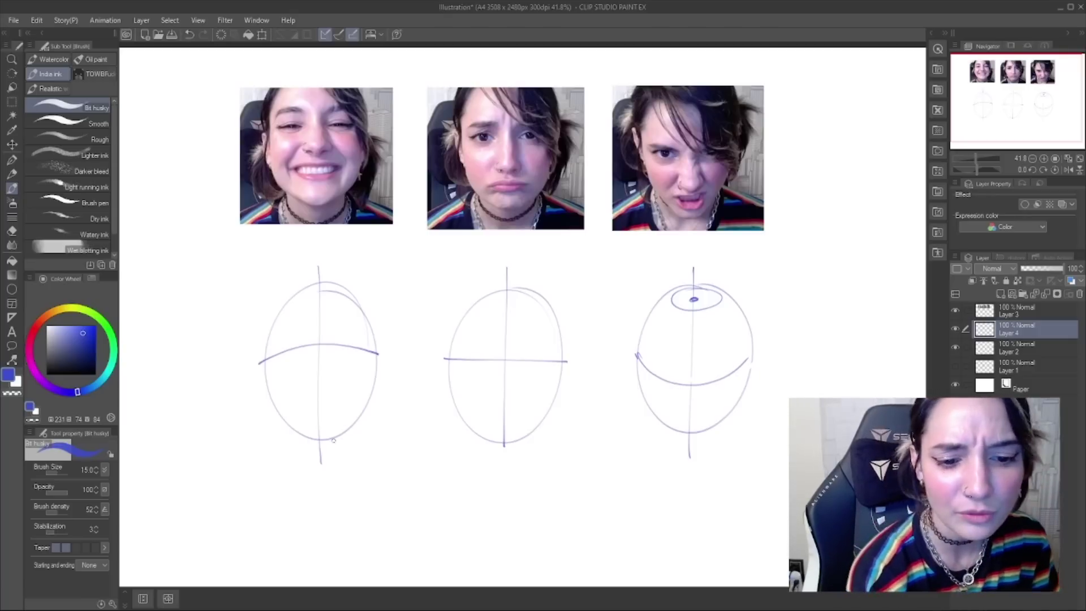
- Draw a flattened chin ellipse at the base of the happy head and two small oval eyes along its arched eye line
mouse_move(337, 433)
left_mouse_down()
mouse_move(300, 436)
mouse_move(323, 439)
left_mouse_up()
key("ctrl+z")
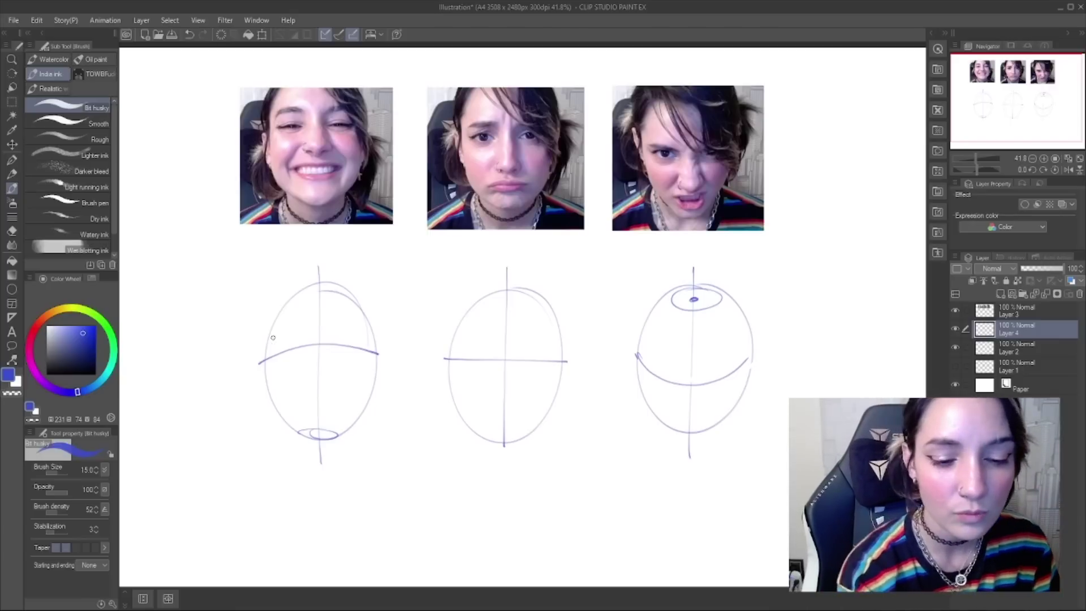
mouse_move(304, 345)
left_mouse_down()
mouse_move(361, 353)
mouse_move(356, 344)
left_mouse_up()
key("ctrl+z")
key("ctrl+z")
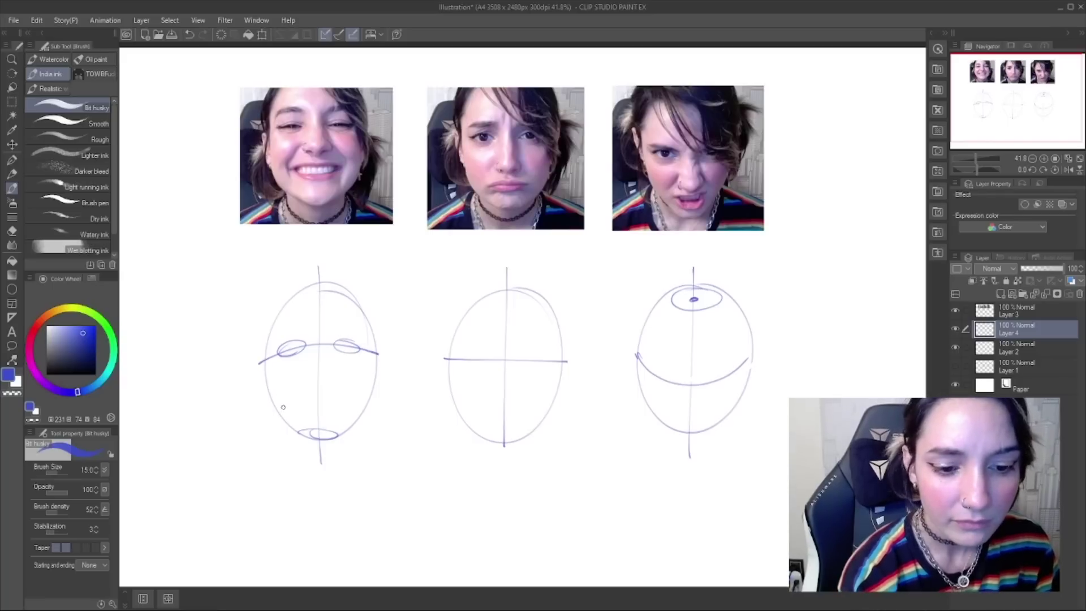
- Draw an arched nose line across the happy head below the eyes, with a small oval nose on the centre line
left_click_drag(265, 396, 375, 395)
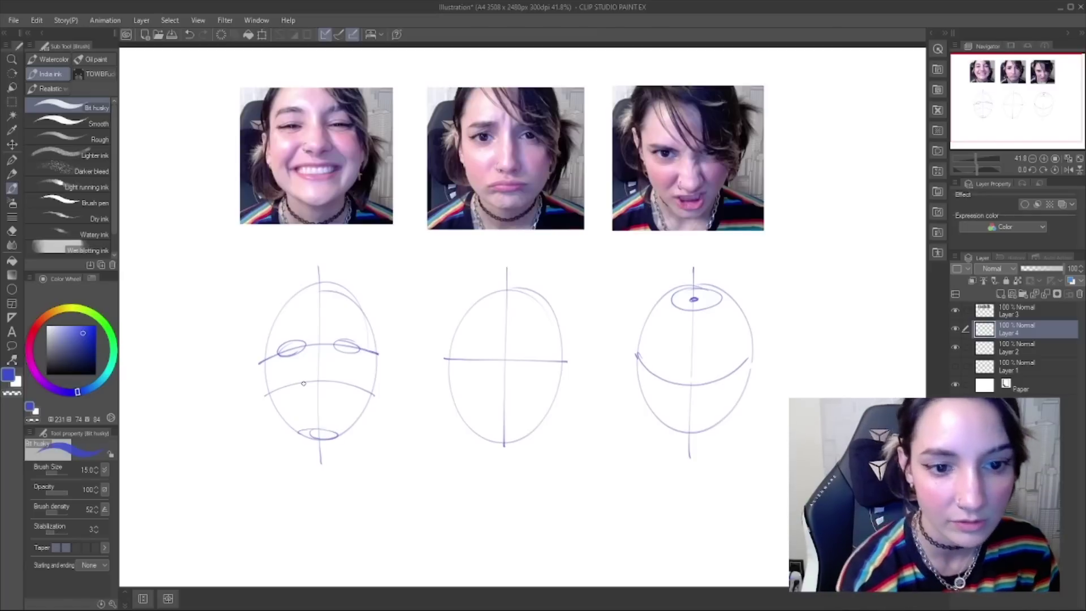
mouse_move(332, 380)
left_mouse_down()
mouse_move(312, 379)
mouse_move(324, 381)
left_mouse_up()
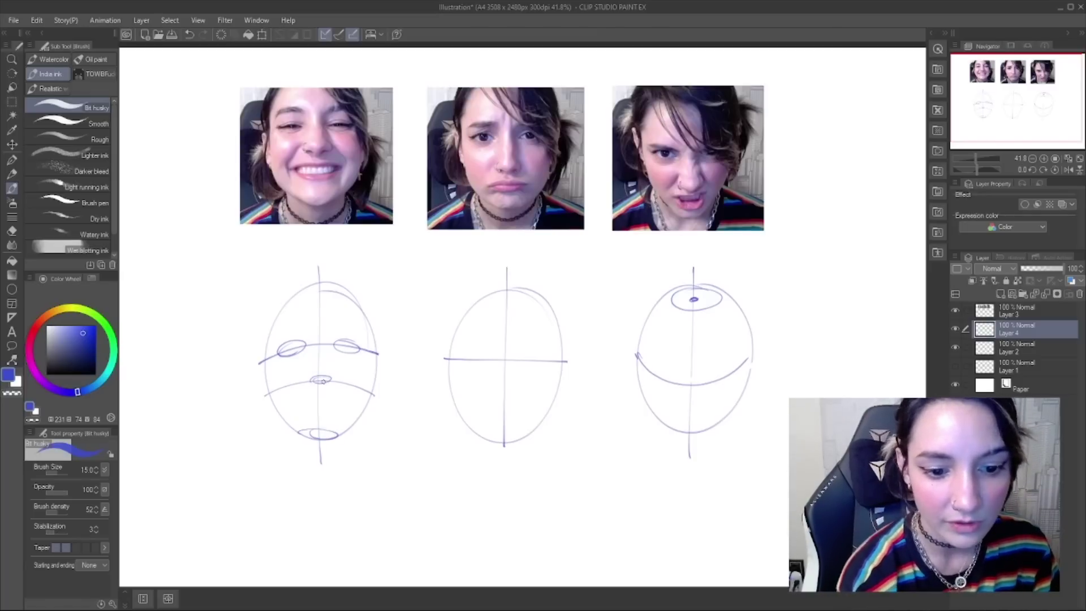
key("ctrl+z")
key("ctrl+z")
mouse_move(270, 391)
left_mouse_down()
mouse_move(318, 379)
mouse_move(373, 386)
mouse_move(318, 380)
left_mouse_up()
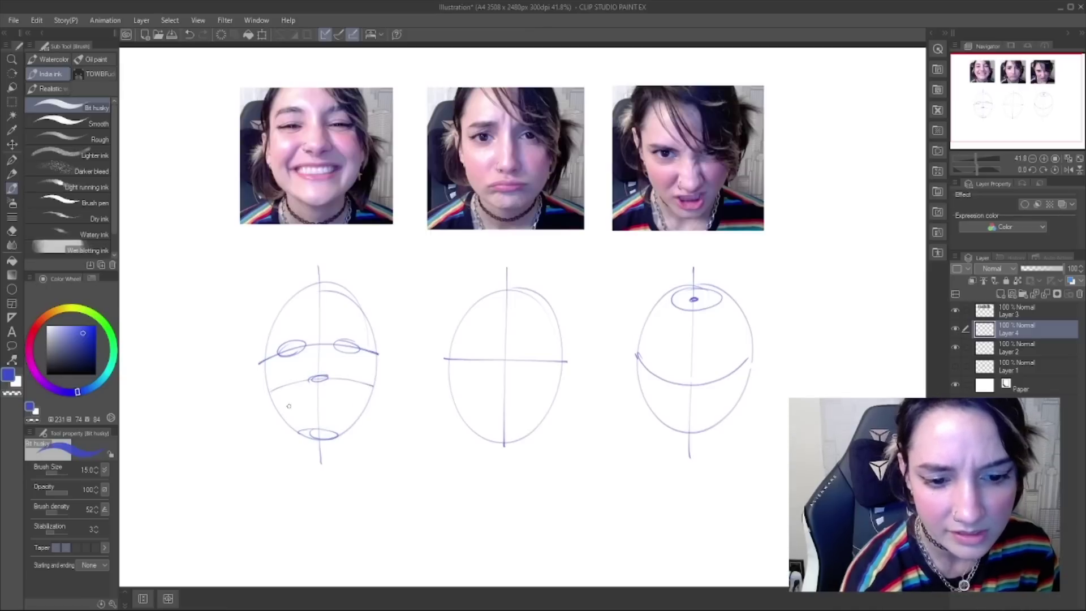
- Draw a gently arched mouth line between the happy head's nose and chin, and sketch a wide open smile on it
left_click_drag(278, 415, 371, 409)
key("ctrl+z")
left_click_drag(279, 405, 360, 402)
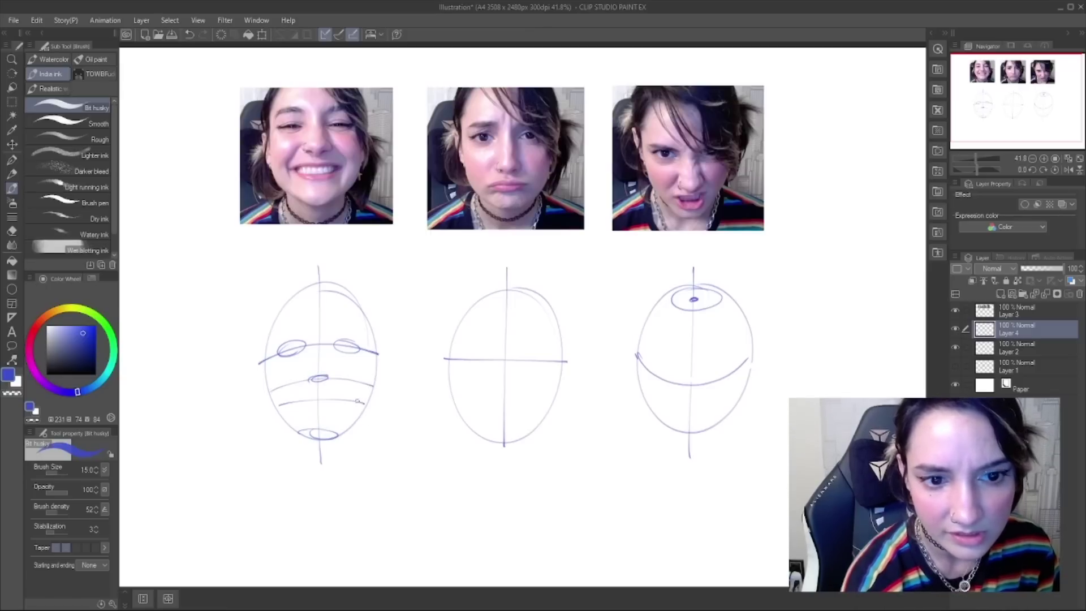
left_click_drag(289, 395, 349, 391)
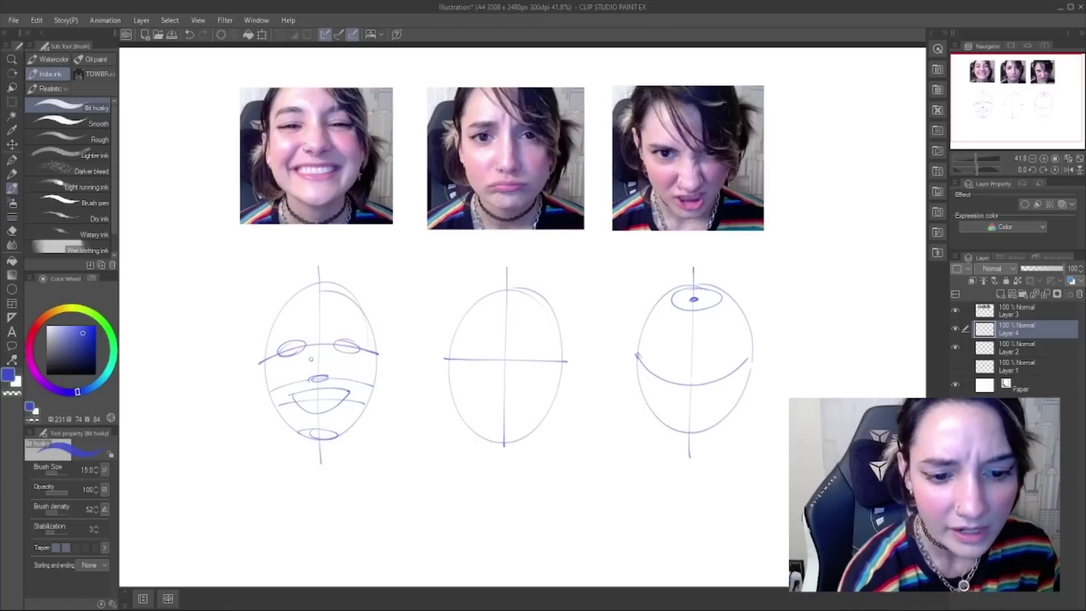
- Erase the happy head's nose line and nose, and redraw them slightly higher with the arch extending past both sides of the oval
left_click_drag(273, 389, 350, 381)
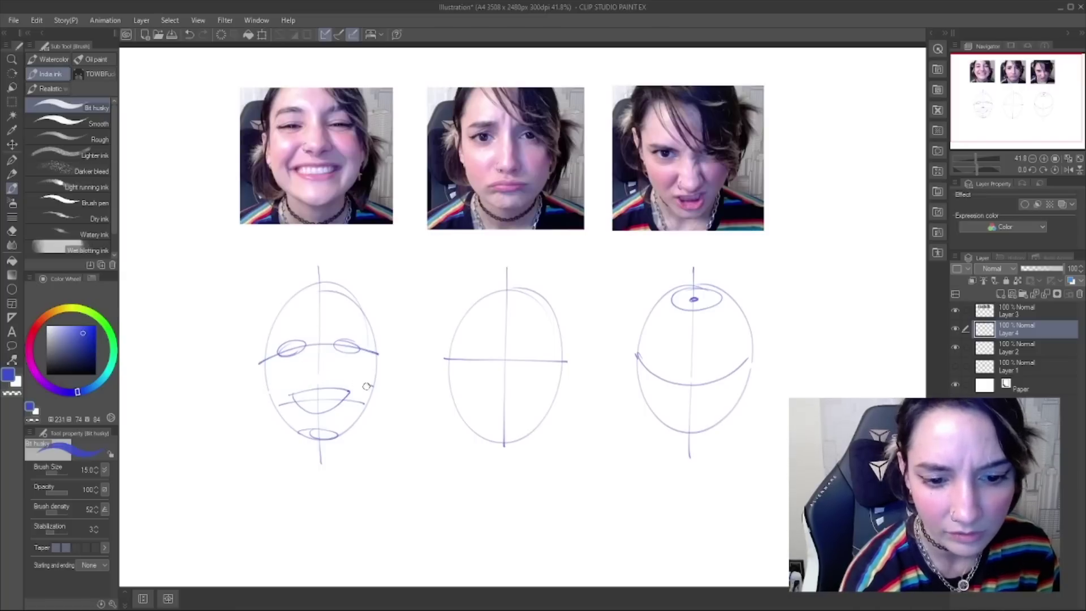
left_click_drag(267, 390, 377, 385)
key("ctrl+z")
mouse_move(262, 394)
left_mouse_down()
mouse_move(321, 371)
mouse_move(386, 390)
left_mouse_up()
left_click_drag(310, 373, 321, 372)
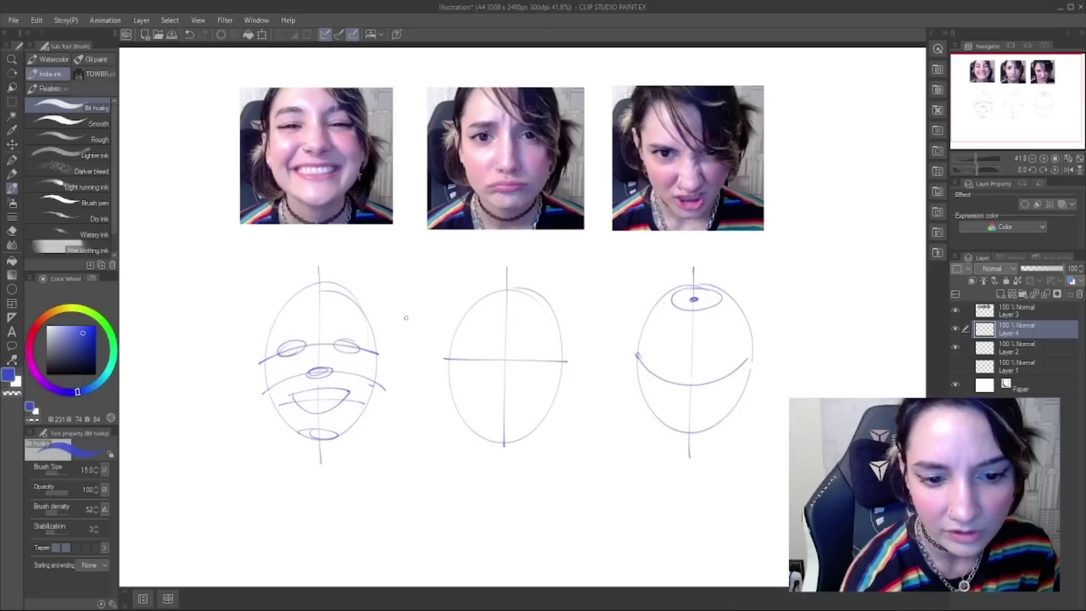
- Draw two high, rounded eyebrow arches above the happy head's eyes
mouse_move(334, 326)
left_mouse_down()
mouse_move(326, 360)
mouse_move(291, 319)
mouse_move(277, 331)
mouse_move(378, 330)
mouse_move(337, 325)
mouse_move(365, 330)
left_mouse_up()
key("ctrl+z")
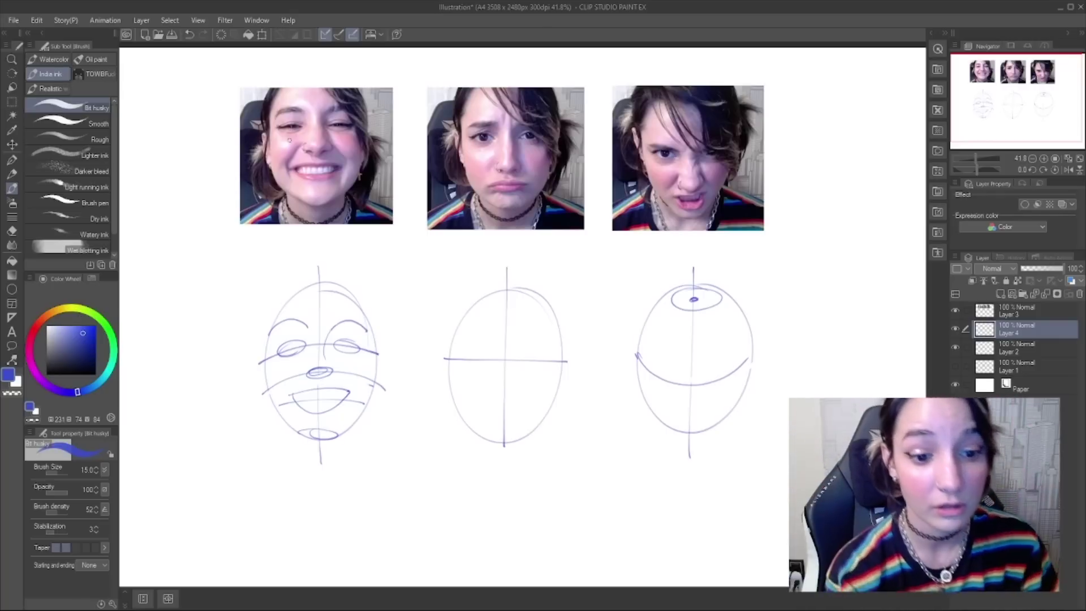
left_click_drag(301, 321, 365, 340)
key("ctrl+z")
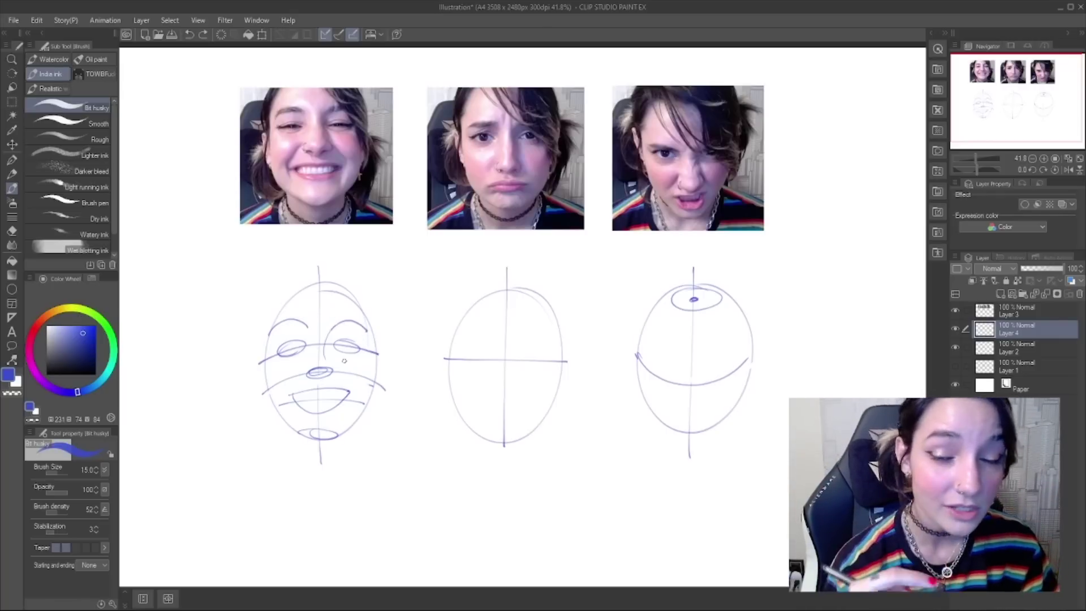
left_click_drag(269, 335, 275, 328)
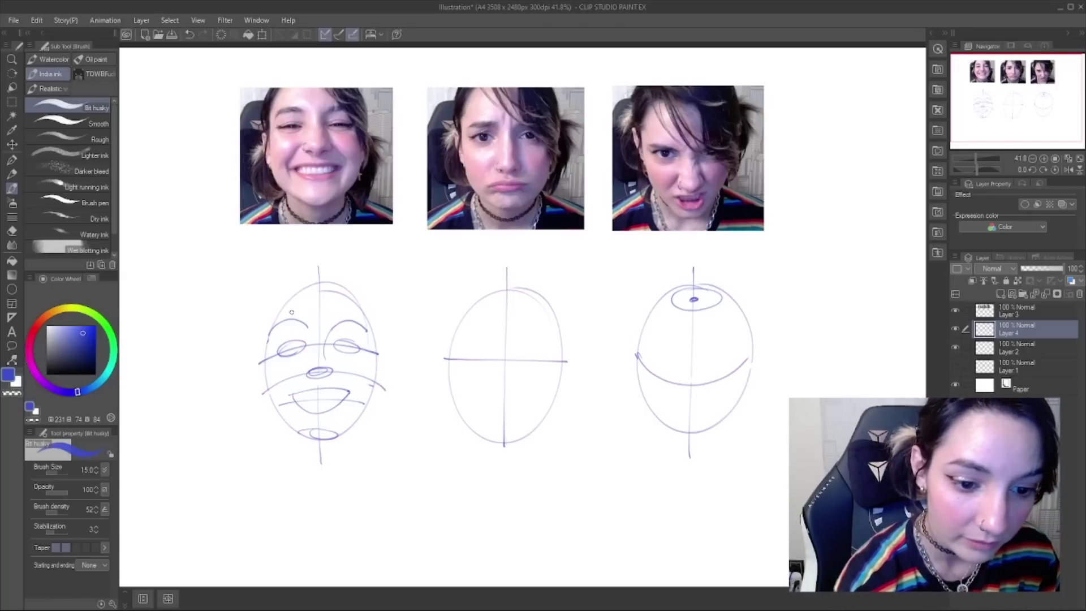
- Draw ears on both sides of the happy head between the eye and nose lines, and sketch the neck below the chin
left_click_drag(266, 351, 263, 393)
key("ctrl+z")
left_click_drag(265, 350, 265, 396)
key("ctrl+z")
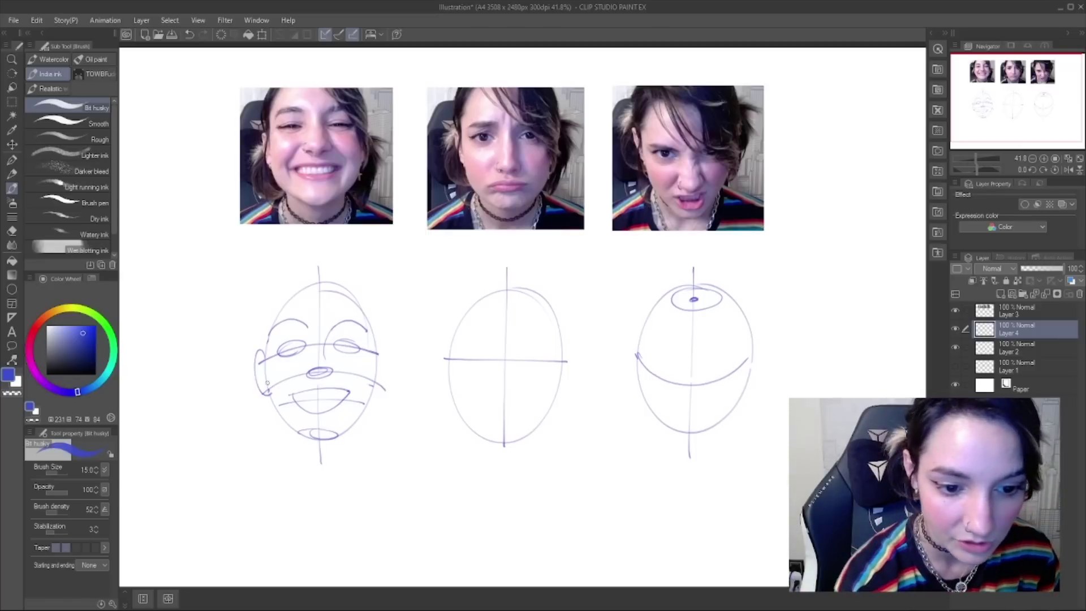
left_click_drag(256, 383, 343, 370)
key("ctrl+z")
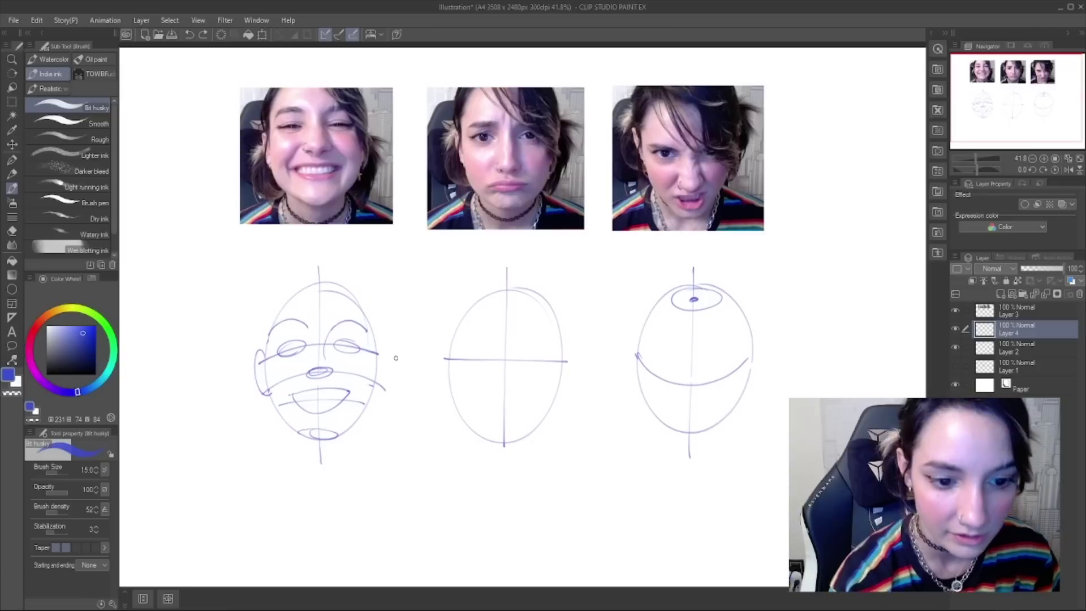
left_click_drag(377, 352, 373, 394)
key("ctrl+z")
left_click_drag(376, 352, 372, 392)
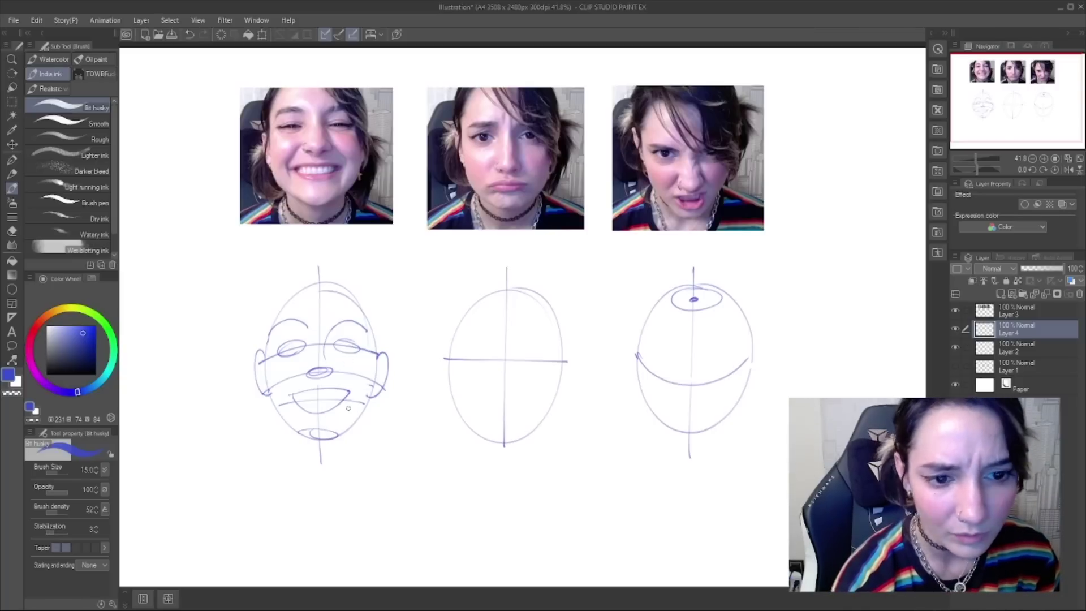
mouse_move(294, 430)
left_mouse_down()
mouse_move(291, 455)
mouse_move(344, 444)
mouse_move(347, 459)
left_mouse_up()
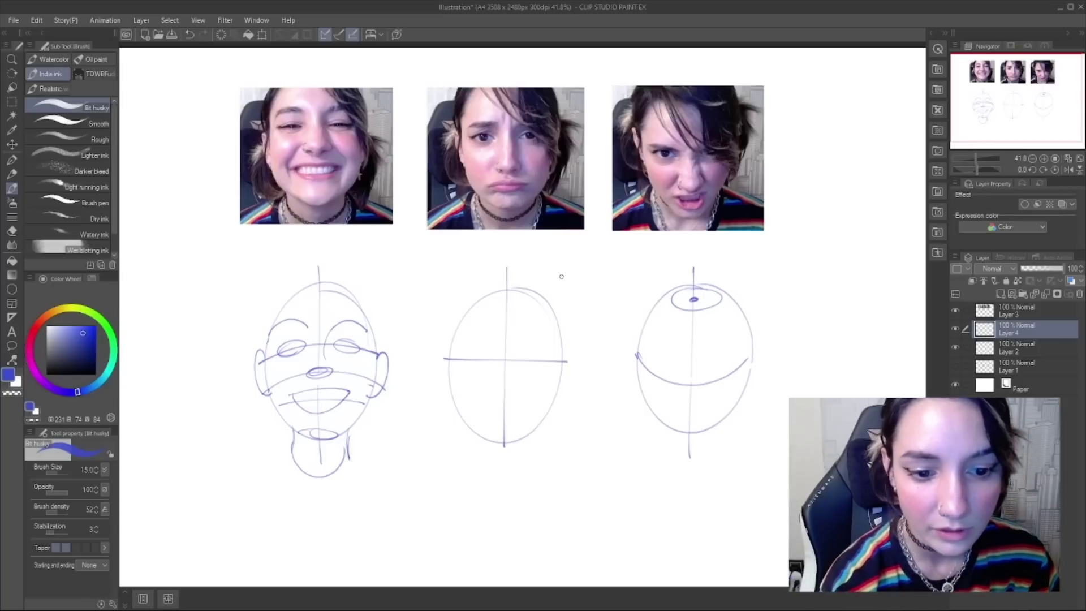
- Draw the sad head's oval eyes and inward-rising eyebrows, and add a straight nose line with a small oval nose
mouse_move(475, 357)
left_mouse_down()
mouse_move(463, 362)
mouse_move(546, 362)
mouse_move(535, 356)
left_mouse_up()
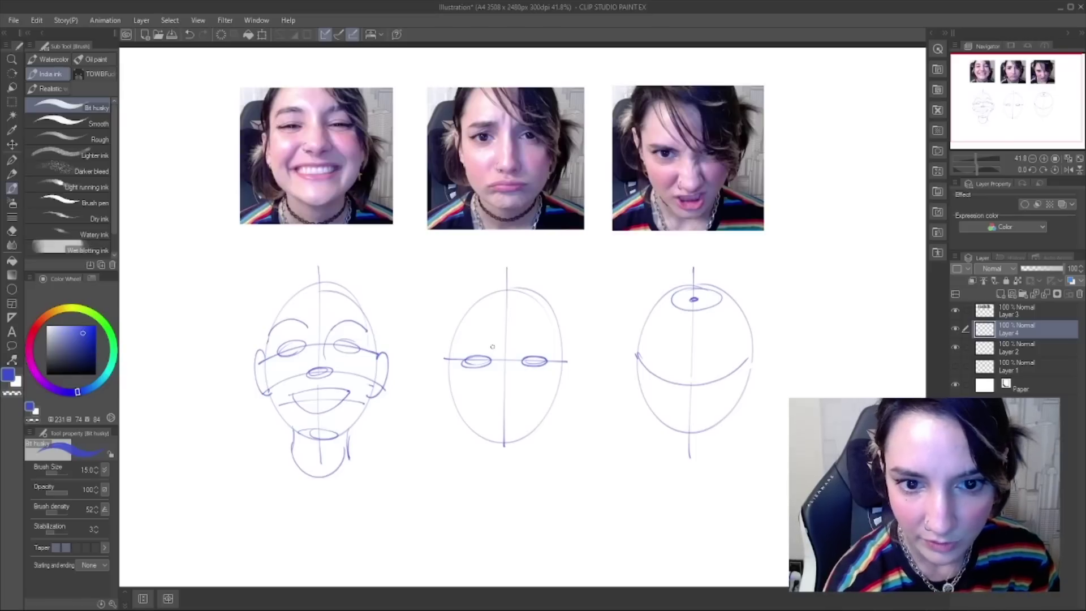
mouse_move(494, 345)
left_mouse_down()
mouse_move(459, 350)
mouse_move(558, 350)
left_mouse_up()
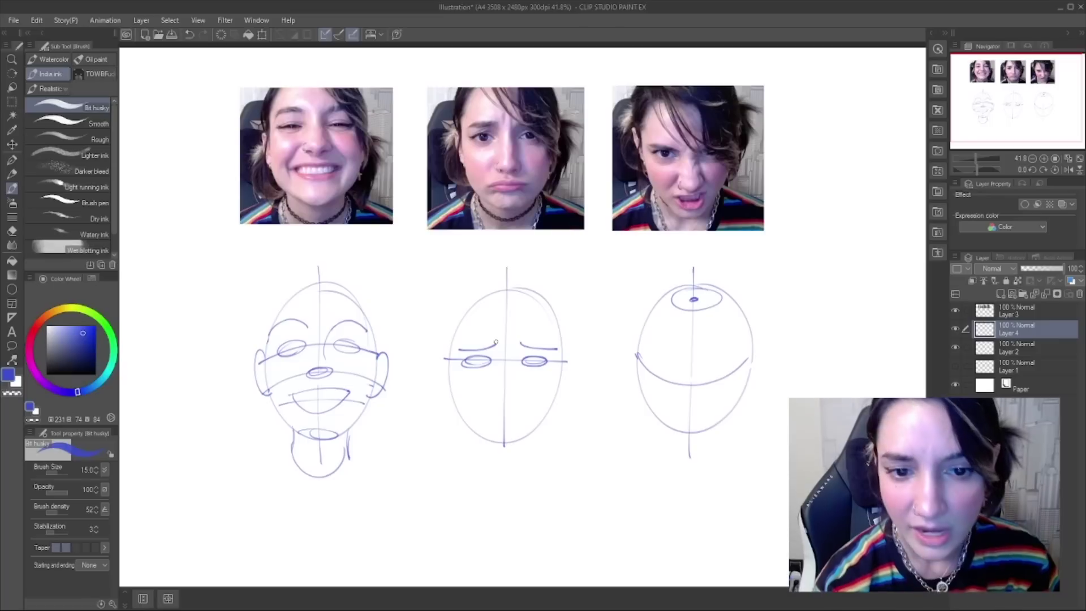
left_click_drag(457, 396, 558, 397)
key("ctrl+z")
mouse_move(456, 398)
left_mouse_down()
mouse_move(551, 398)
mouse_move(493, 396)
left_mouse_up()
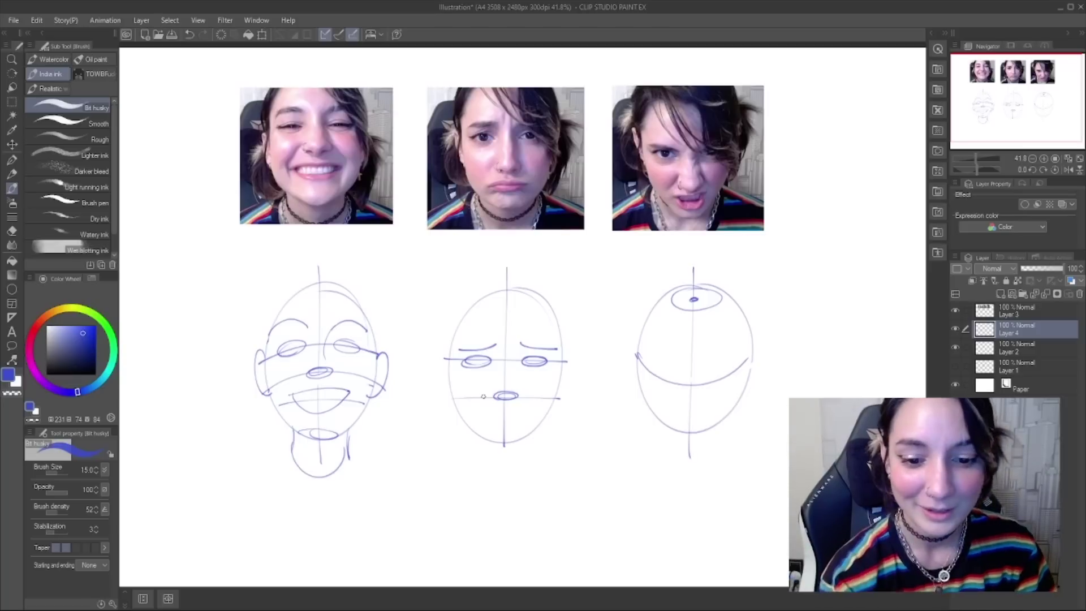
- Draw a straight mouth guide line between the sad head's nose and chin, and sketch a short, slightly downturned mouth on it
mouse_move(454, 423)
left_mouse_down()
mouse_move(560, 424)
mouse_move(548, 424)
left_mouse_up()
key("ctrl+z")
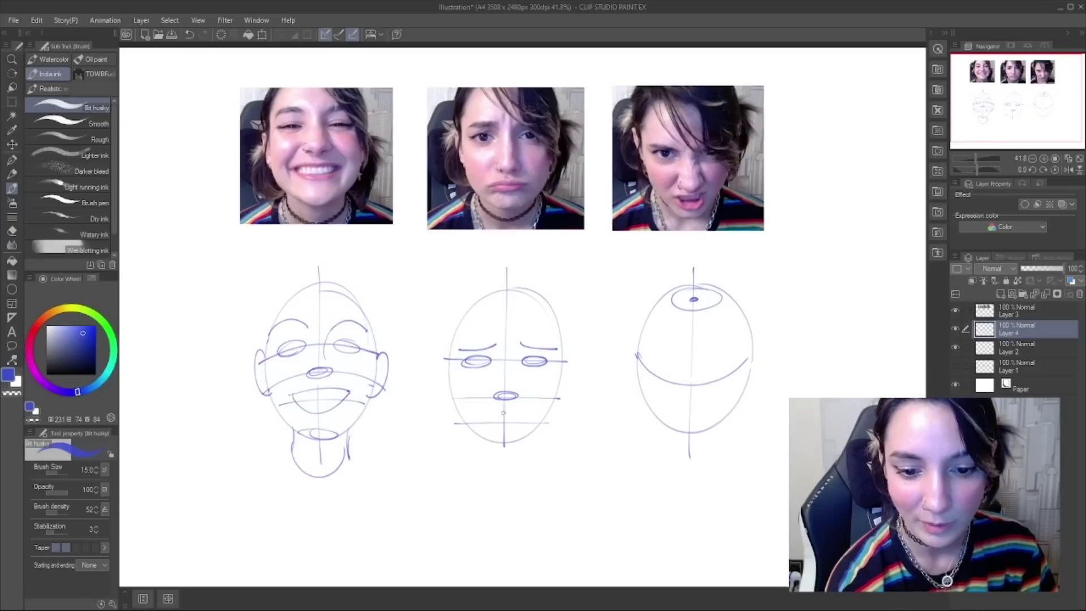
left_click_drag(486, 416, 529, 416)
key("ctrl+z")
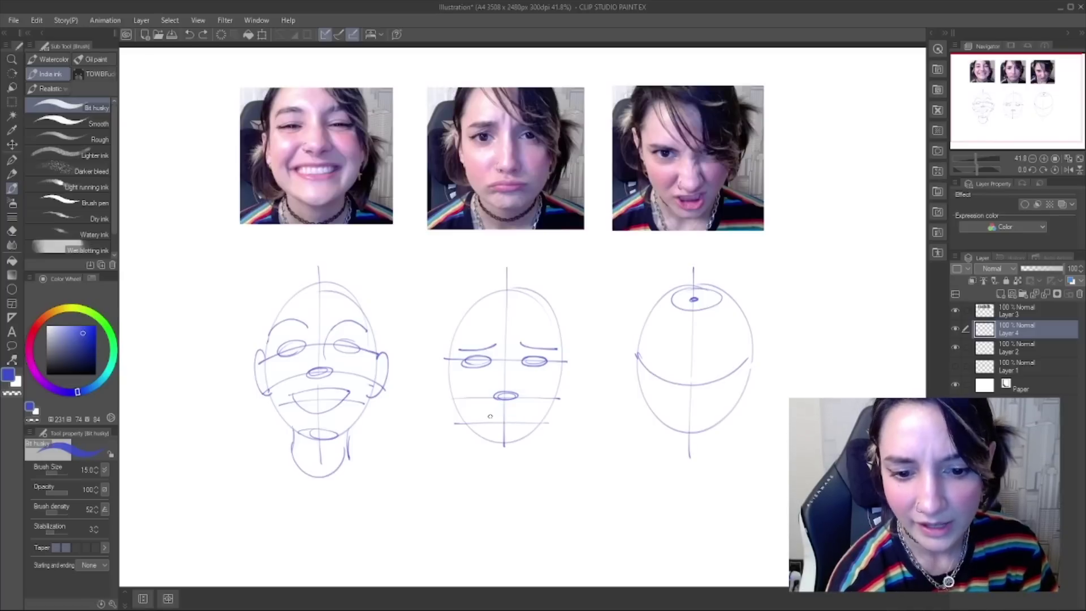
key("ctrl+z")
mouse_move(457, 418)
left_mouse_down()
mouse_move(546, 418)
mouse_move(483, 413)
mouse_move(529, 415)
mouse_move(497, 420)
left_mouse_up()
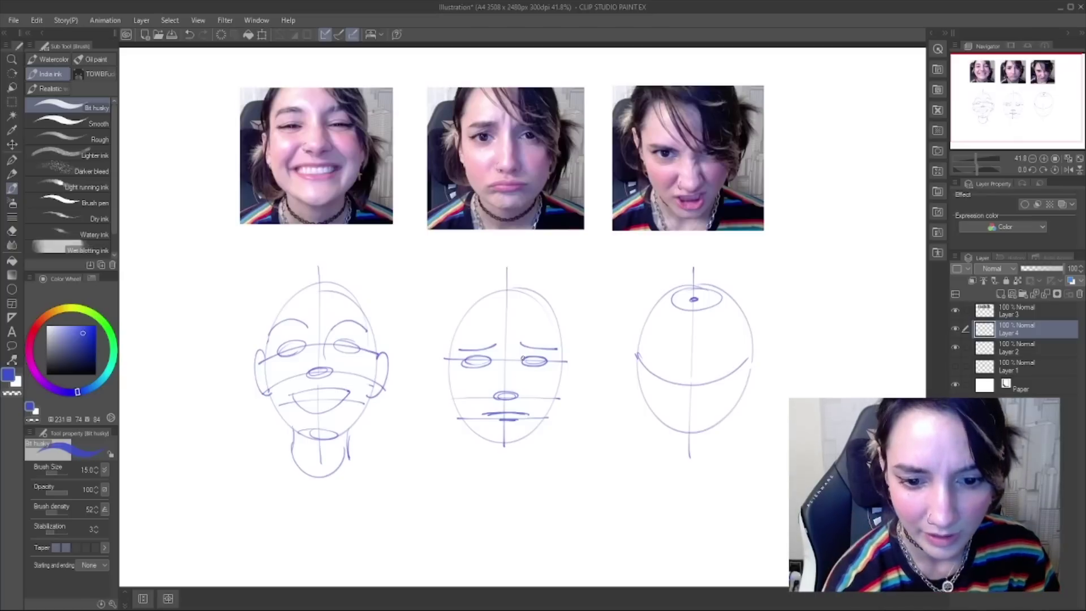
- Add a light nose-bridge stroke to the sad head and draw ears on both sides between the eye and nose lines
left_click_drag(513, 364, 510, 387)
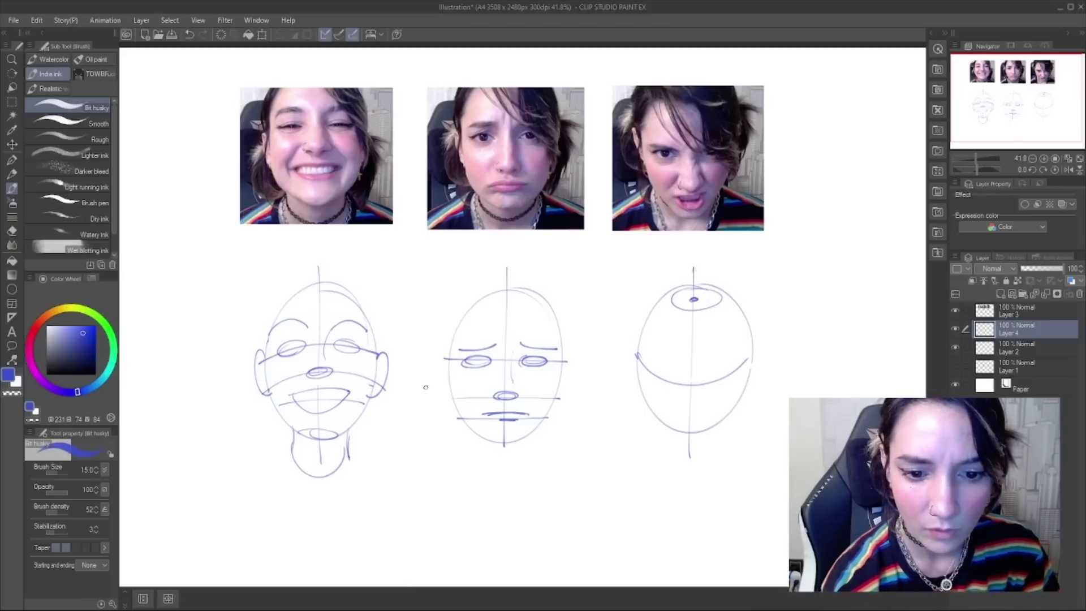
left_click_drag(448, 361, 453, 400)
key("ctrl+z")
left_click_drag(450, 357, 453, 397)
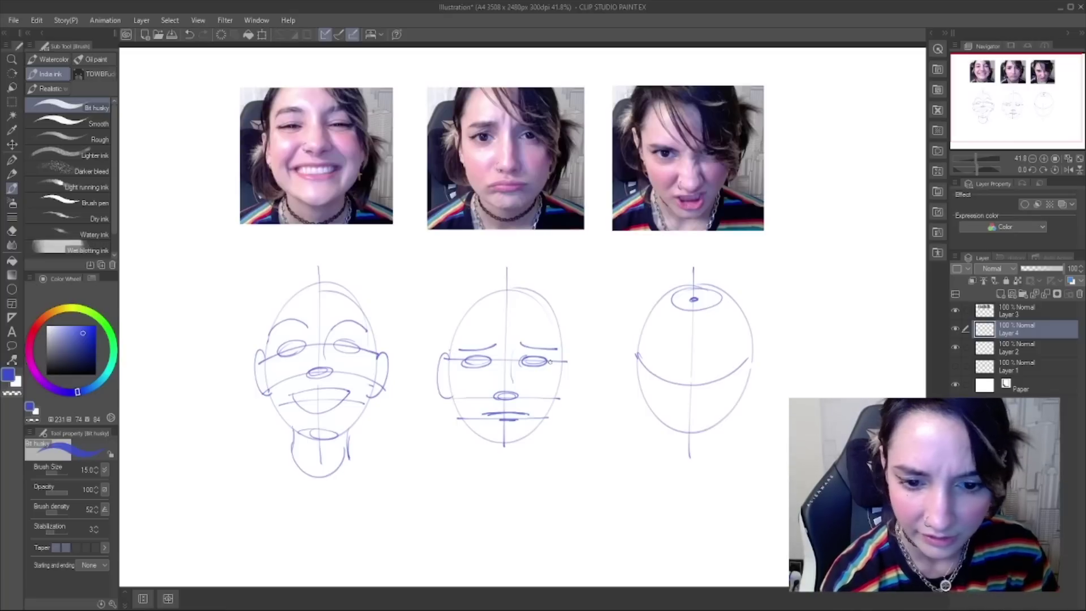
left_click_drag(562, 364, 560, 394)
key("ctrl+z")
left_click_drag(562, 355, 560, 401)
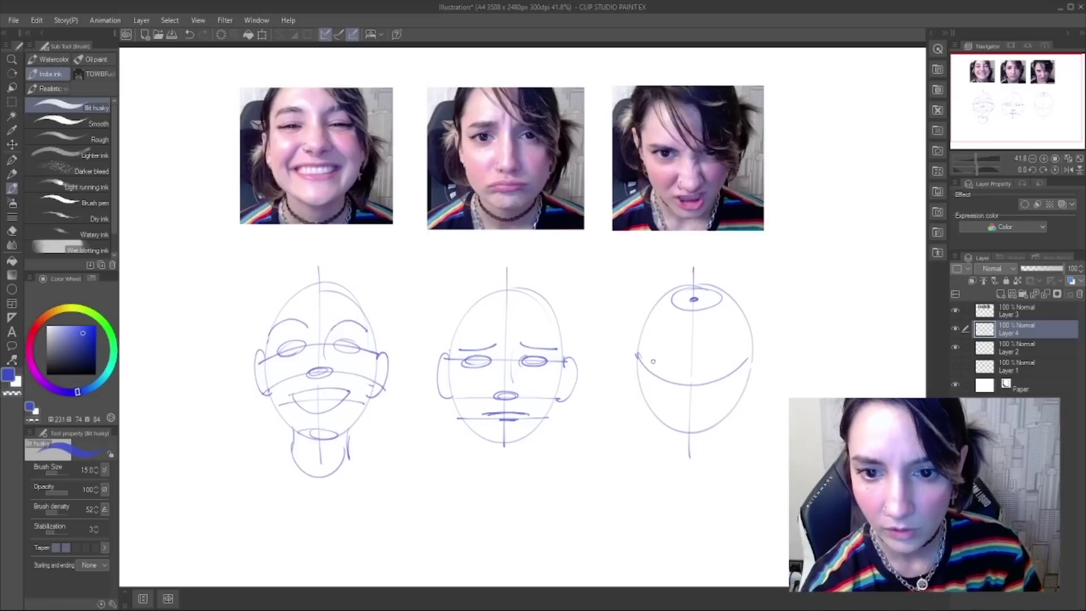
- Draw two inward-slanting oval eyes along the angry head's downward-curved eye line
mouse_move(661, 370)
left_mouse_down()
mouse_move(653, 375)
mouse_move(673, 386)
mouse_move(655, 380)
left_mouse_up()
key("ctrl+z")
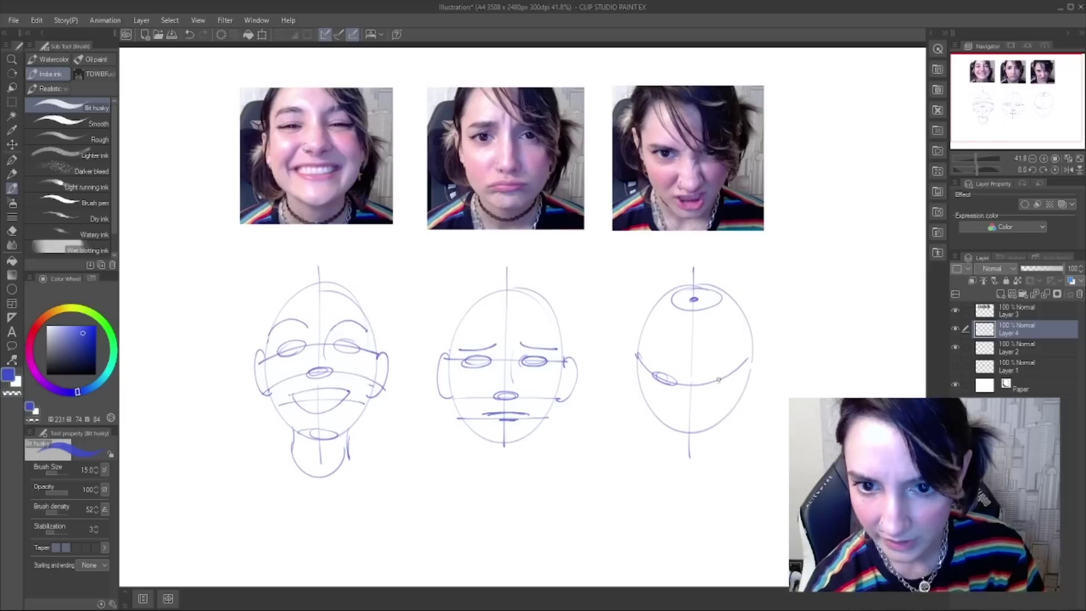
left_click_drag(715, 379, 730, 374)
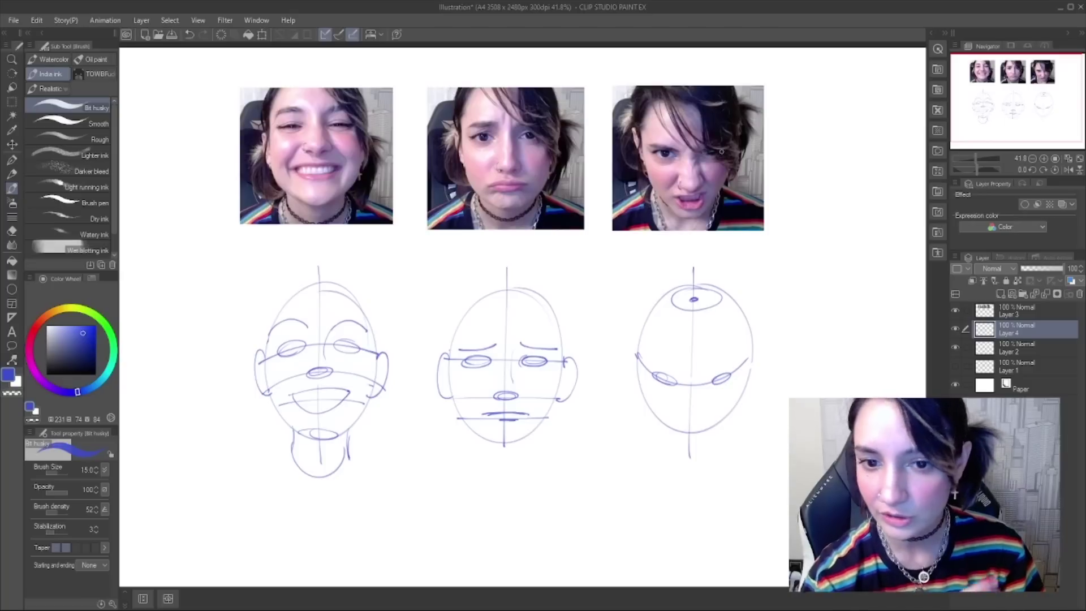
key("ctrl+z")
left_click_drag(727, 374, 726, 378)
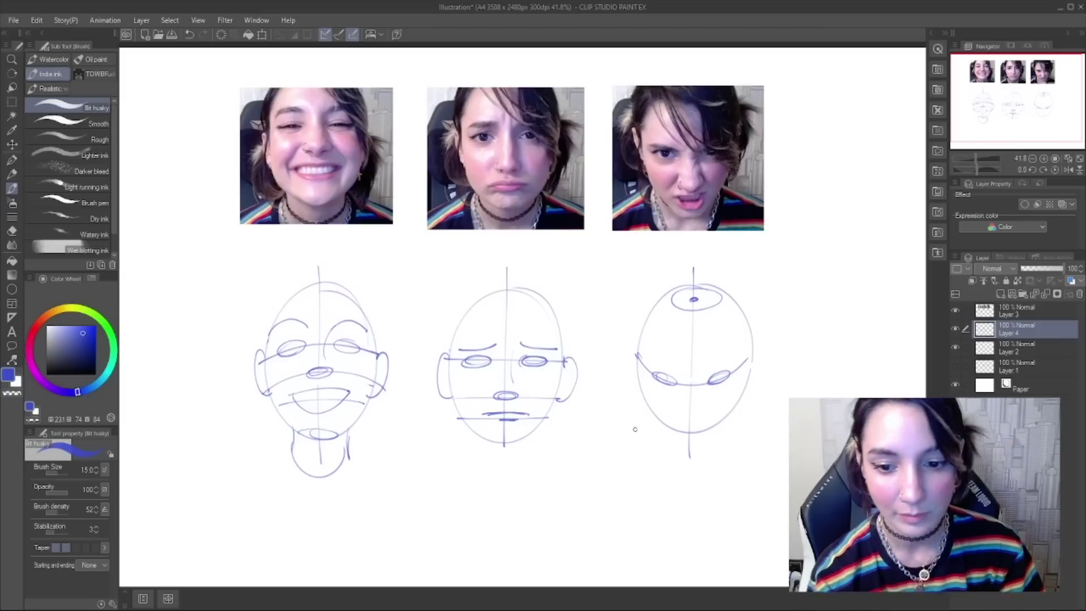
- Sketch the angry head's nose bridge, and draw a downward-curved nose line with a pointed nose tip at its centre
left_click_drag(712, 358, 698, 402)
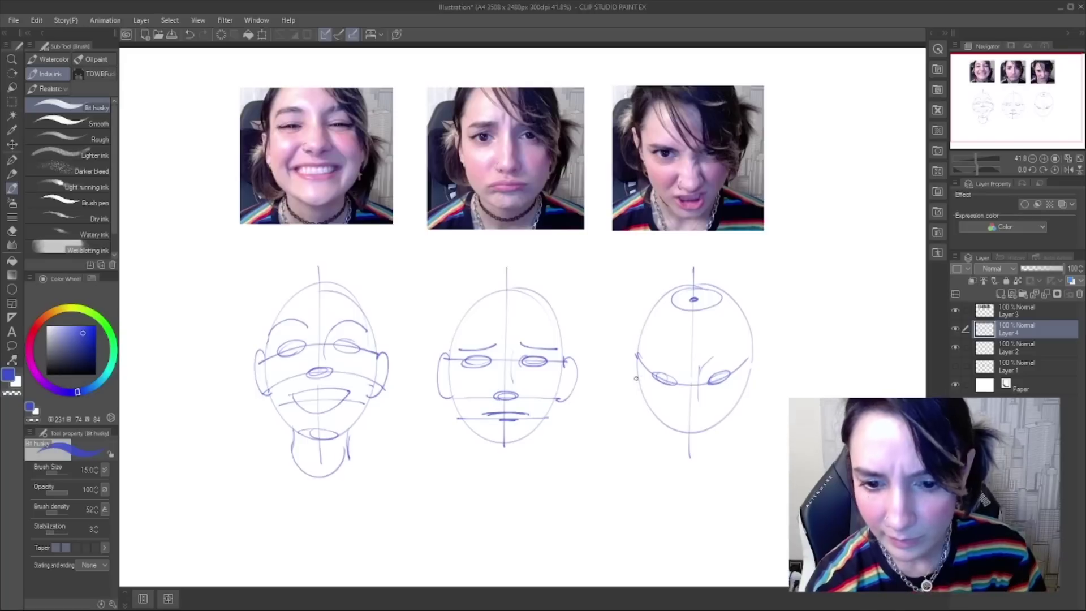
mouse_move(637, 378)
left_mouse_down()
mouse_move(665, 407)
mouse_move(753, 380)
mouse_move(725, 402)
mouse_move(752, 370)
left_mouse_up()
key("ctrl+z")
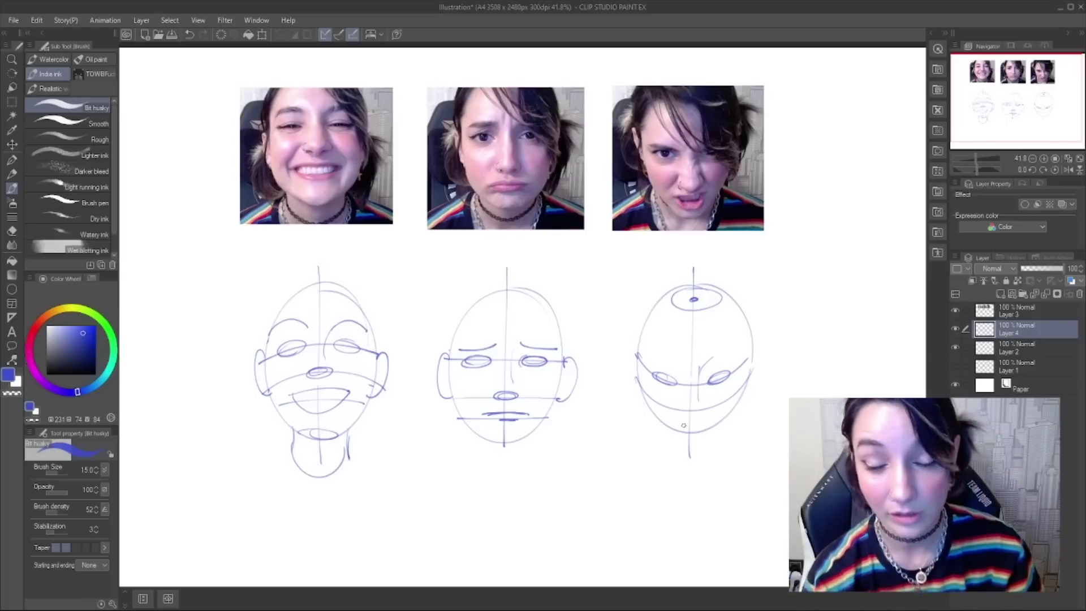
left_click_drag(684, 405, 702, 405)
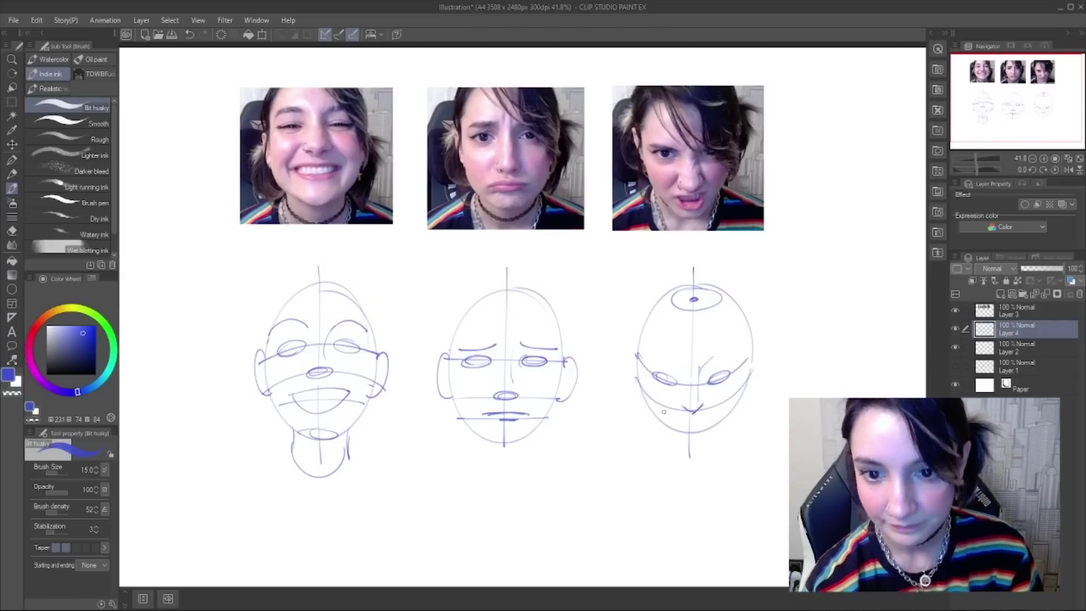
- Draw a downward-curved mouth guide line between the angry head's nose line and chin
left_click_drag(647, 402, 732, 415)
key("ctrl+z")
left_click_drag(647, 406, 732, 415)
key("ctrl+z")
left_click_drag(650, 405, 724, 411)
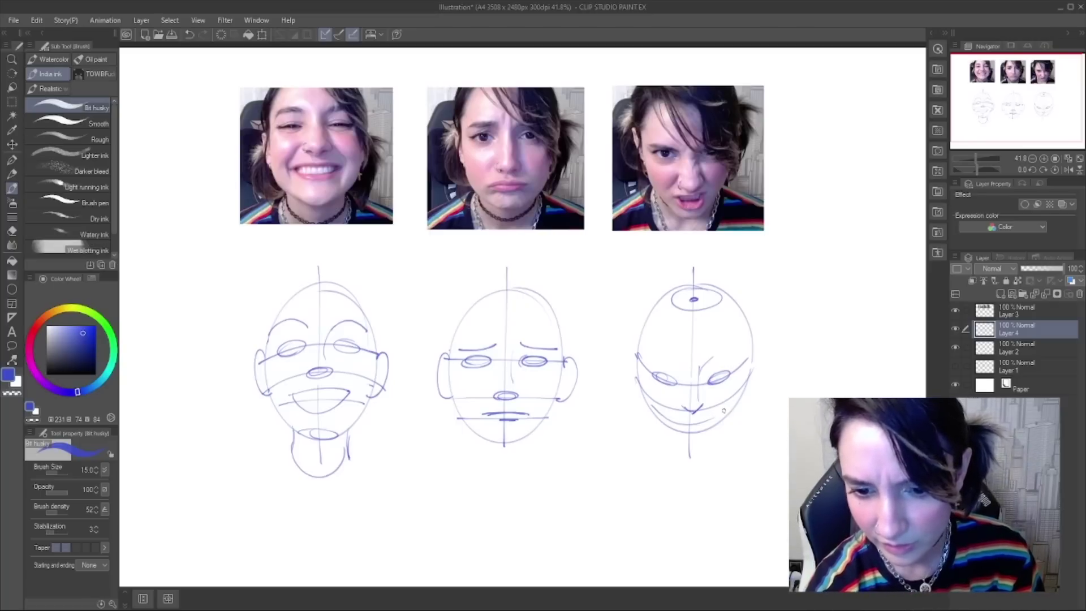
- Undo the extra mouth guide strokes on the angry head and draw a small slanted open mouth between its nose and chin
key("ctrl+z")
mouse_move(651, 405)
left_mouse_down()
mouse_move(720, 414)
mouse_move(735, 395)
left_mouse_up()
key("ctrl+z")
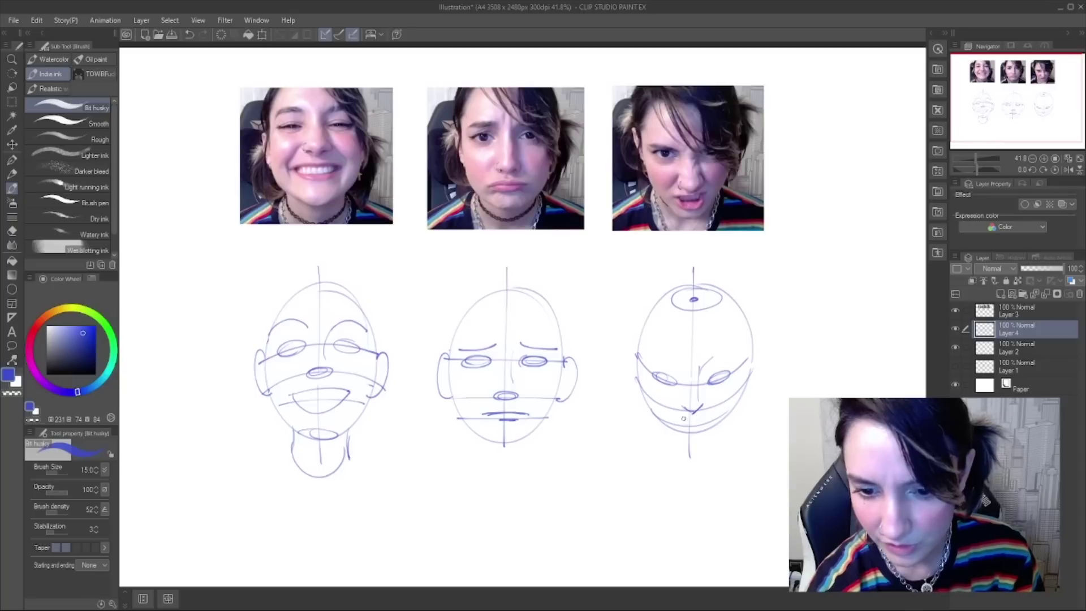
left_click_drag(682, 423, 705, 421)
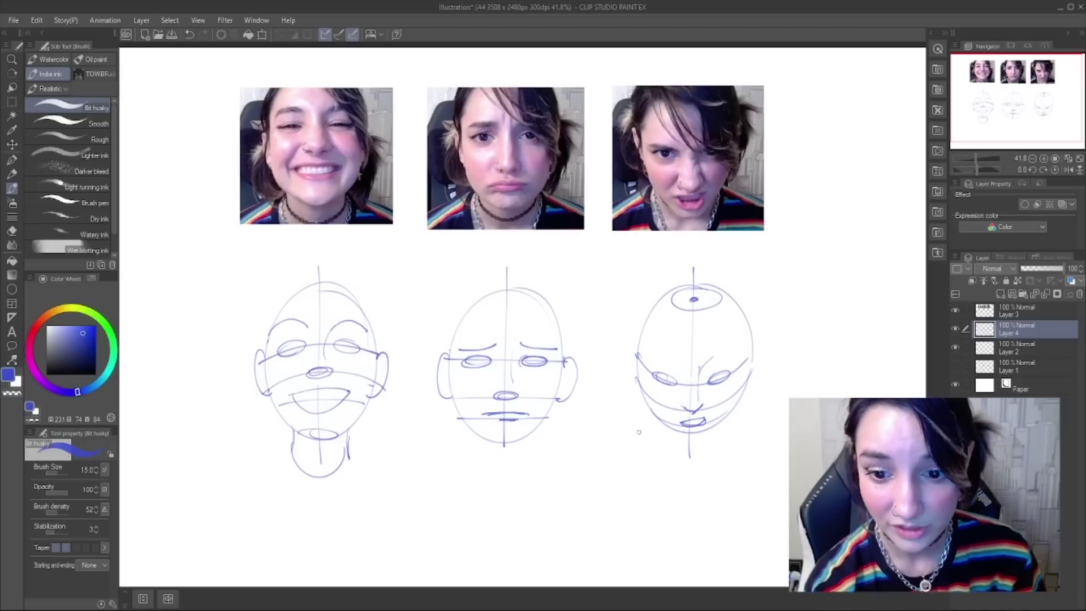
left_click_drag(659, 309, 733, 306)
key("ctrl+z")
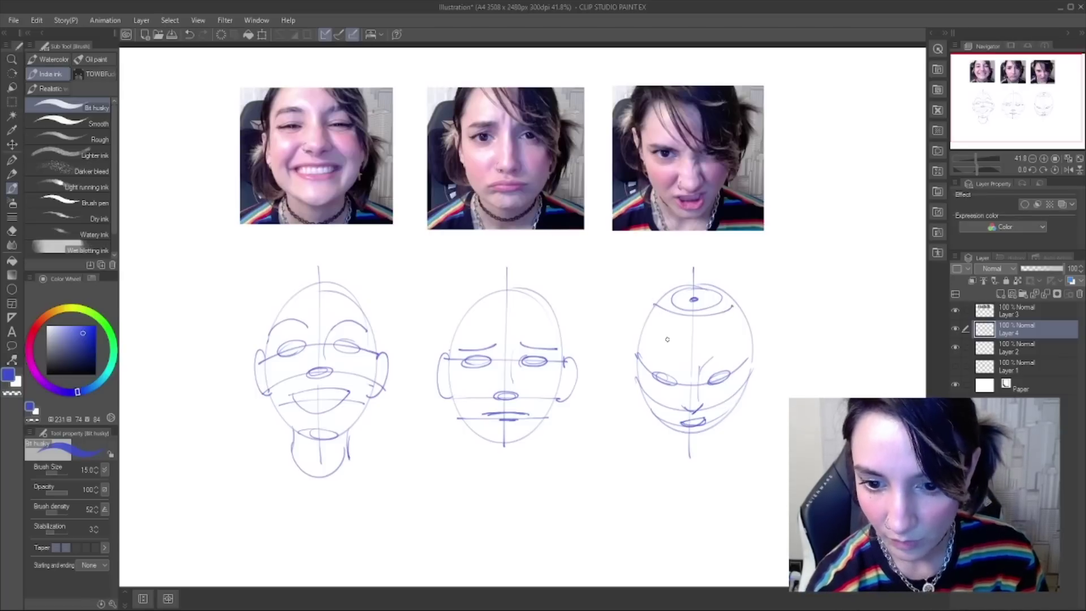
key("ctrl+z")
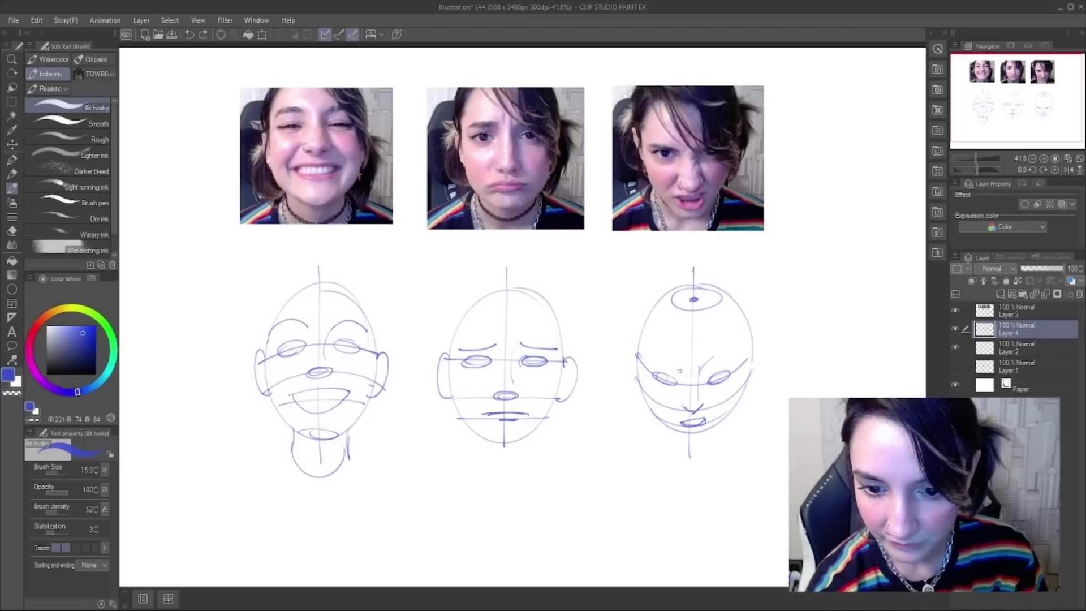
- Draw inward-slanting eyebrows above the angry head's eyes and add raised ears on both sides, starting above the eye line
mouse_move(650, 359)
left_mouse_down()
mouse_move(682, 372)
mouse_move(733, 356)
left_mouse_up()
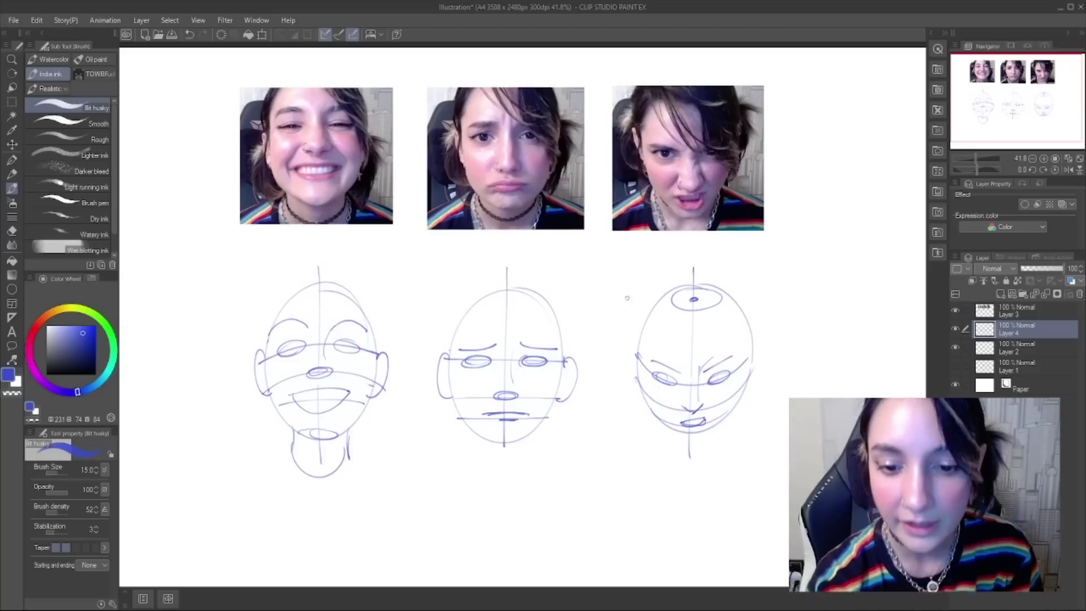
left_click_drag(640, 336, 639, 373)
key("ctrl+z")
left_click_drag(641, 335, 641, 377)
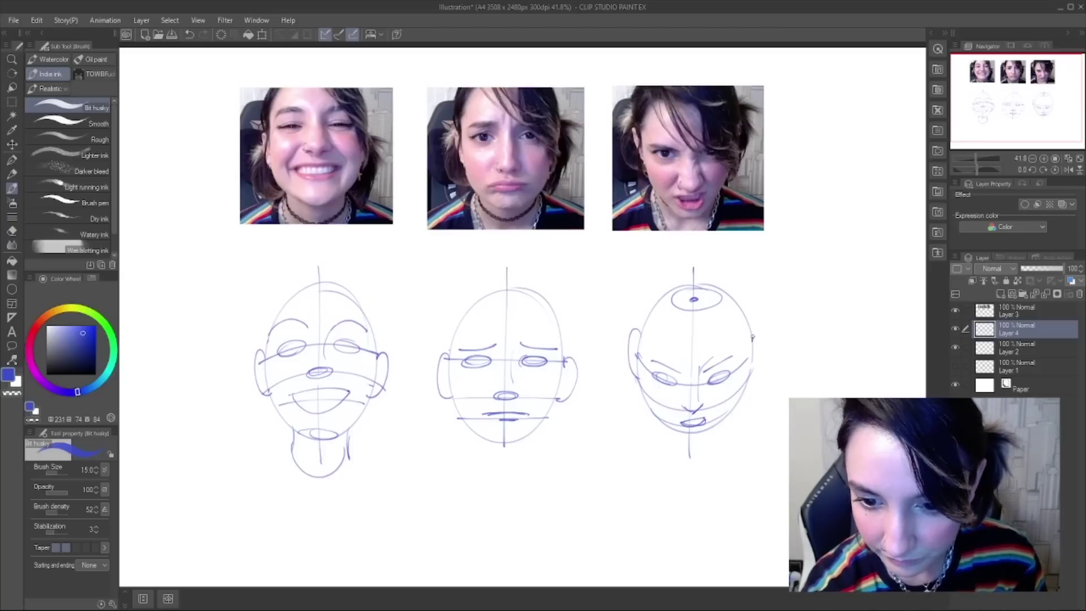
left_click_drag(753, 332, 748, 378)
key("ctrl+z")
left_click_drag(754, 330, 750, 377)
key("ctrl+z")
left_click_drag(757, 330, 749, 379)
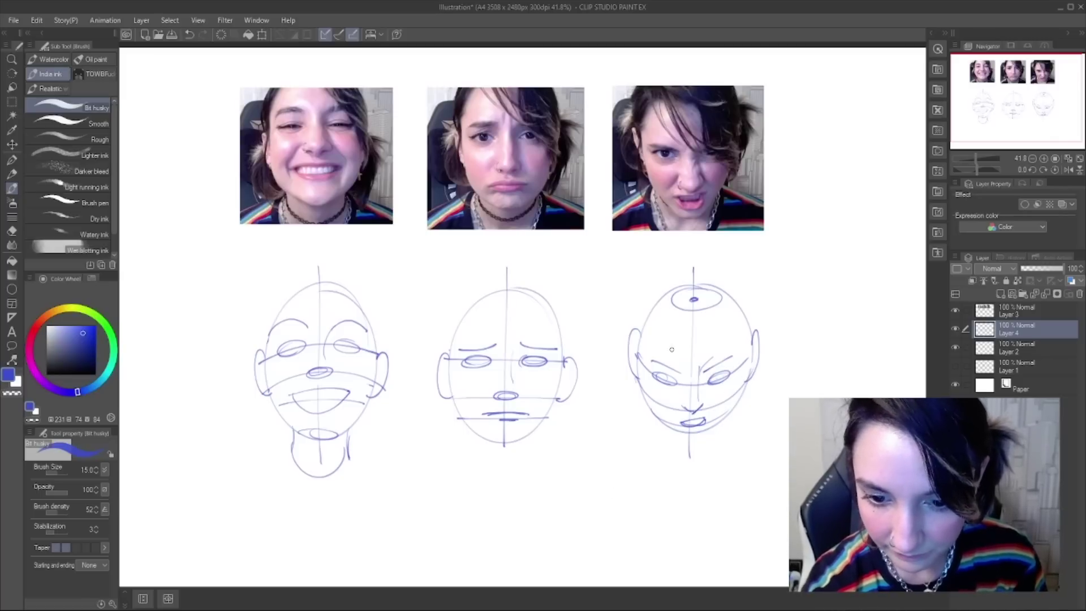
left_click_drag(637, 364, 642, 383)
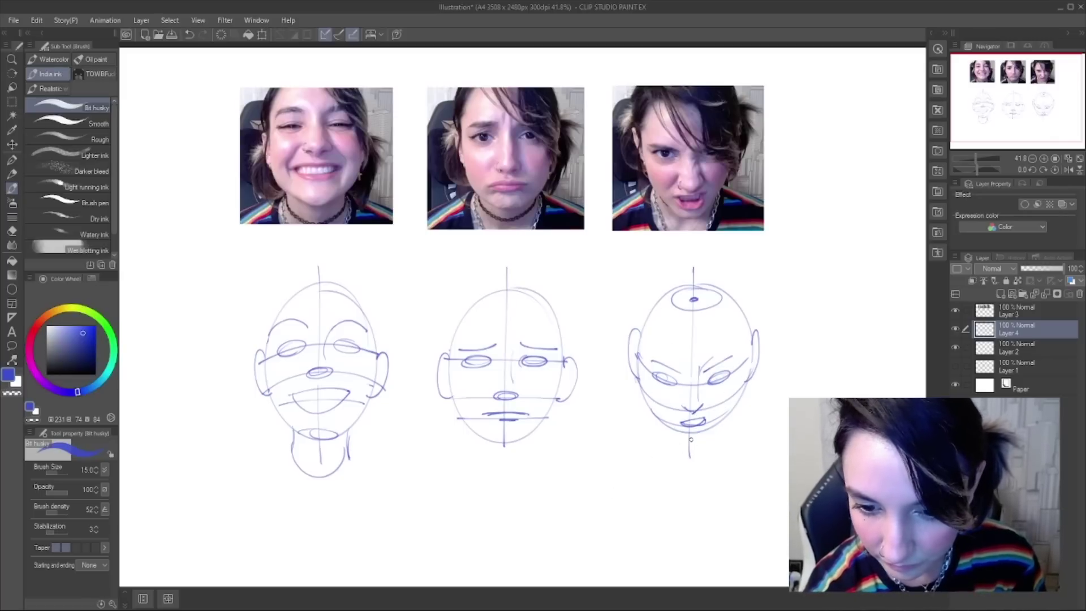
- Draw a short curved neck beneath the angry head's chin, around the centre line
mouse_move(657, 422)
left_mouse_down()
mouse_move(686, 450)
mouse_move(721, 419)
mouse_move(680, 442)
mouse_move(723, 421)
mouse_move(708, 448)
left_mouse_up()
key("ctrl+z")
key("ctrl+z")
key("ctrl+z")
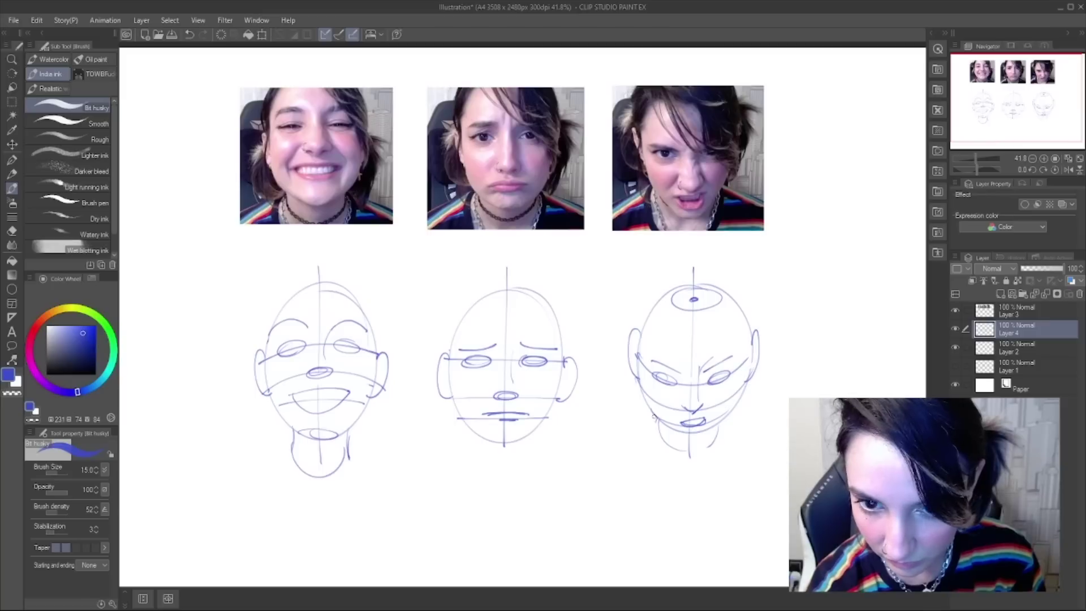
- Draw sloping shoulder lines beside the angry head's neck and join them with a downward-curved chest line
left_click_drag(653, 417, 608, 434)
left_click_drag(729, 414, 763, 437)
left_click_drag(623, 427, 714, 471)
left_click_drag(691, 465, 761, 436)
key("ctrl+z")
key("ctrl+z")
mouse_move(624, 427)
left_mouse_down()
mouse_move(693, 466)
mouse_move(765, 438)
left_mouse_up()
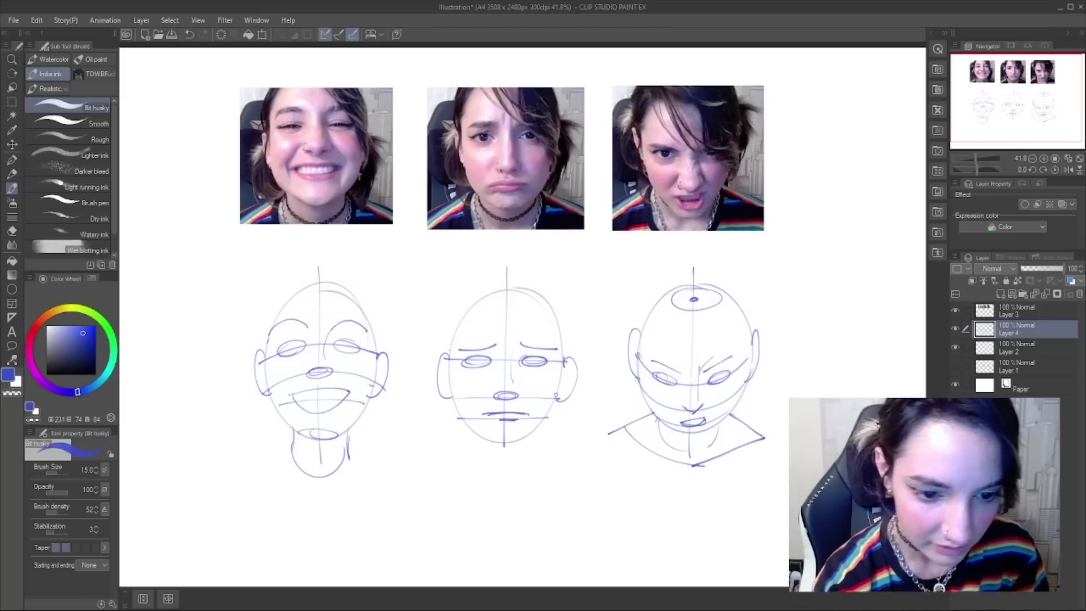
- Draw sloping shoulders with curved chest lines under the happy and sad heads, adding a neck to the sad head
mouse_move(293, 439)
left_mouse_down()
mouse_move(237, 466)
mouse_move(329, 496)
mouse_move(380, 480)
left_mouse_up()
mouse_move(346, 437)
left_mouse_down()
mouse_move(402, 473)
mouse_move(389, 480)
left_mouse_up()
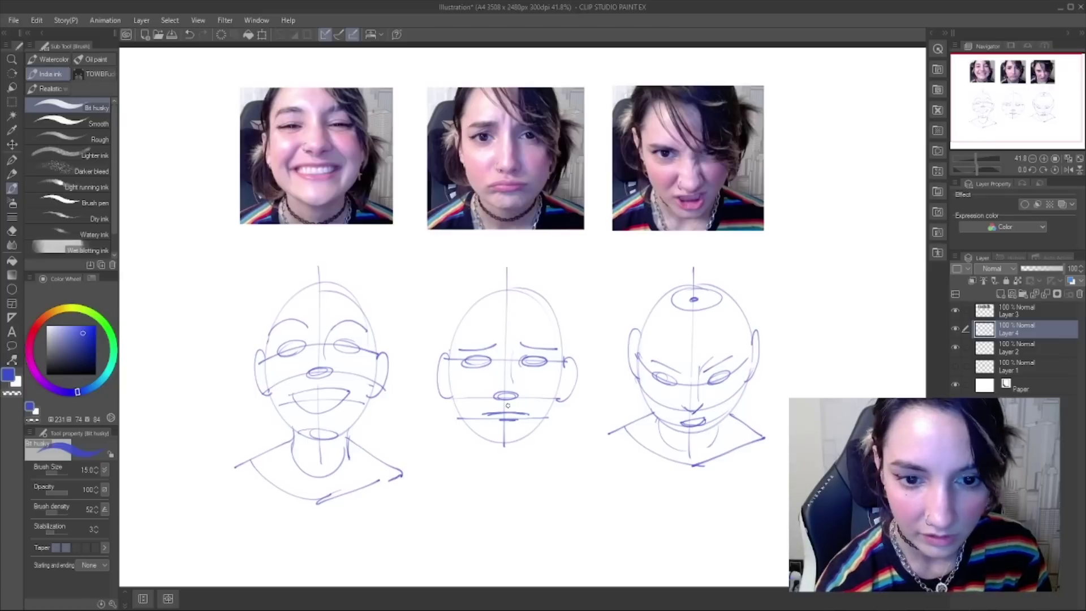
mouse_move(481, 437)
left_mouse_down()
mouse_move(481, 461)
mouse_move(486, 442)
mouse_move(532, 442)
mouse_move(433, 463)
mouse_move(523, 499)
mouse_move(572, 473)
left_mouse_up()
key("ctrl+z")
left_click_drag(533, 431, 584, 468)
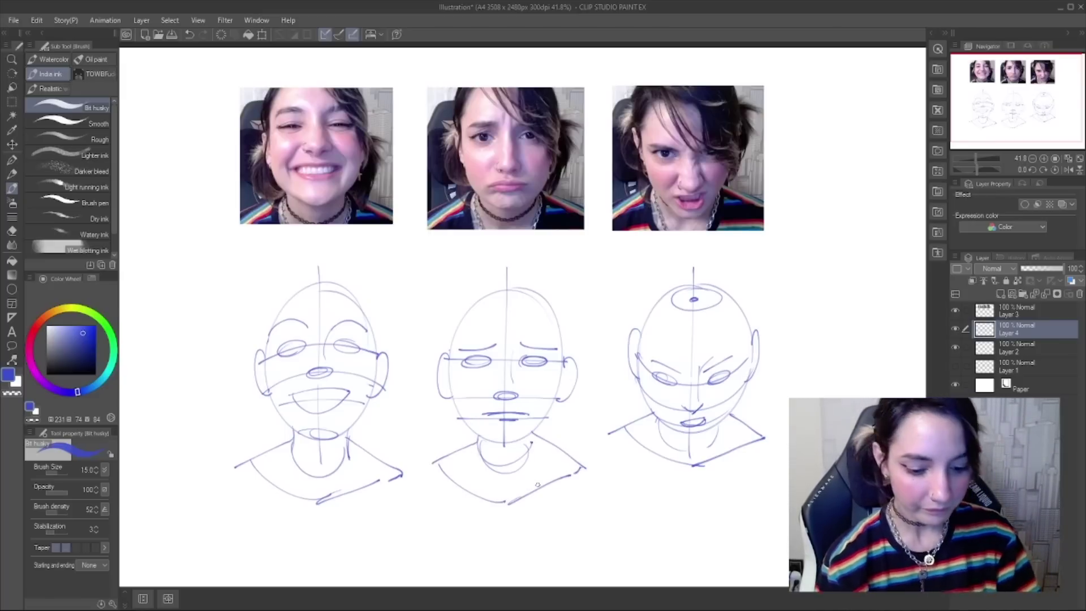
- Lasso the angry head sketch, shift it slightly down and left, and stretch its height to 102%
key("m")
mouse_move(718, 250)
left_mouse_down()
mouse_move(744, 487)
mouse_move(727, 255)
left_mouse_up()
left_click_drag(761, 394, 754, 406)
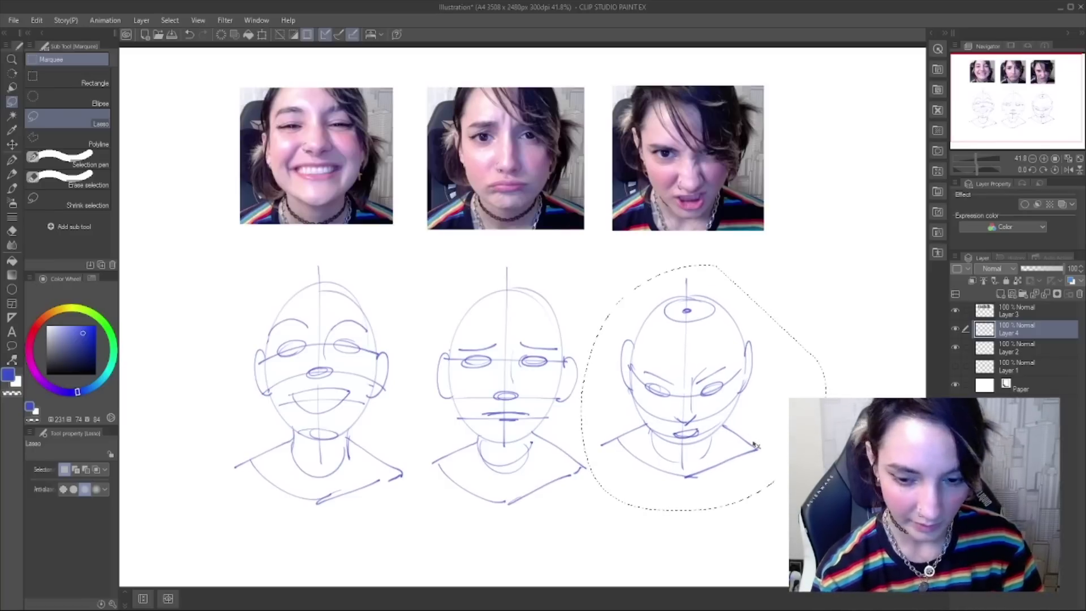
key("ctrl+t")
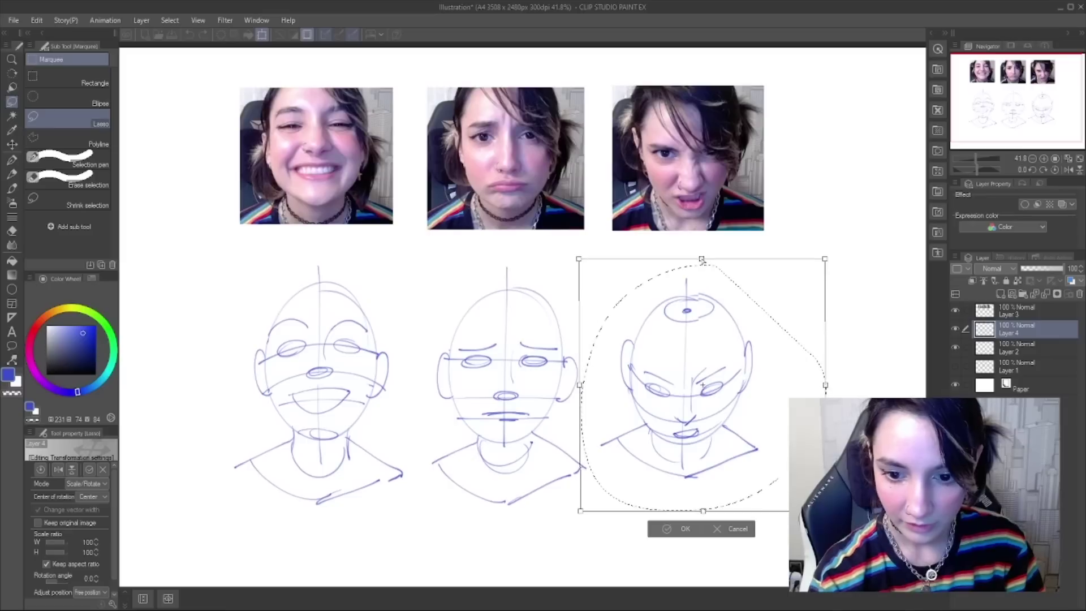
left_click_drag(702, 261, 702, 260)
left_click_drag(740, 395, 741, 398)
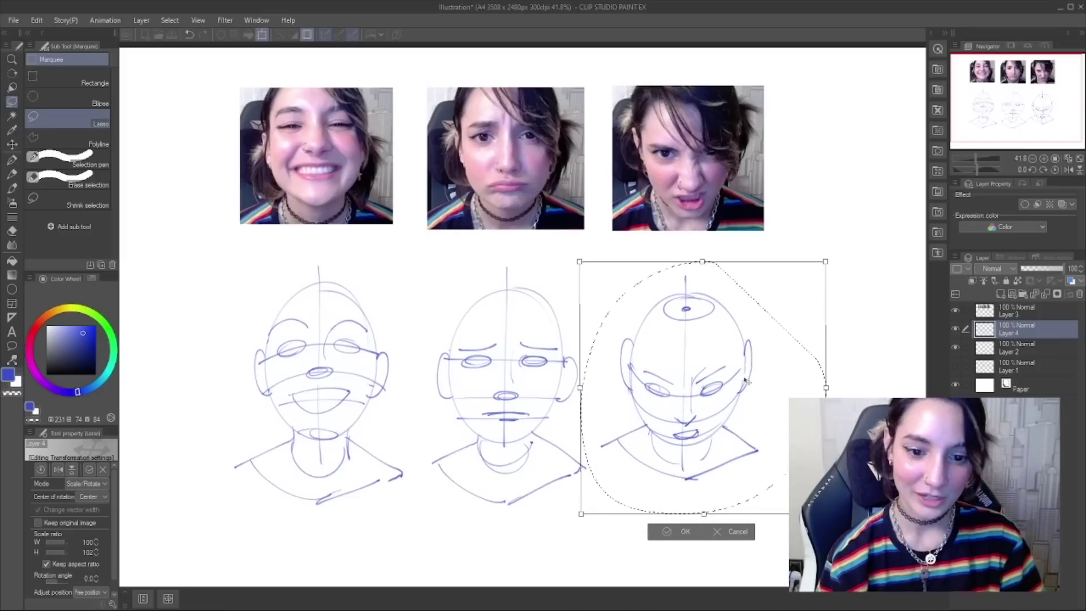
key("Return")
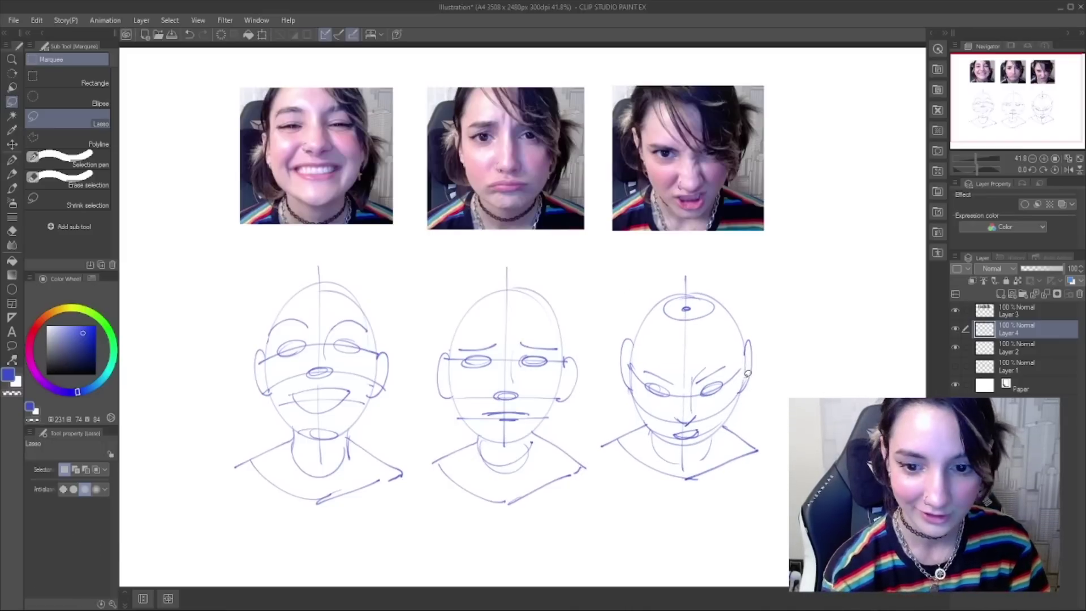
- Lasso the happy head sketch, scale it down slightly, and reposition it under its reference photo
mouse_move(363, 262)
left_mouse_down()
mouse_move(275, 528)
mouse_move(421, 481)
mouse_move(407, 315)
mouse_move(409, 266)
left_mouse_up()
key("ctrl+t")
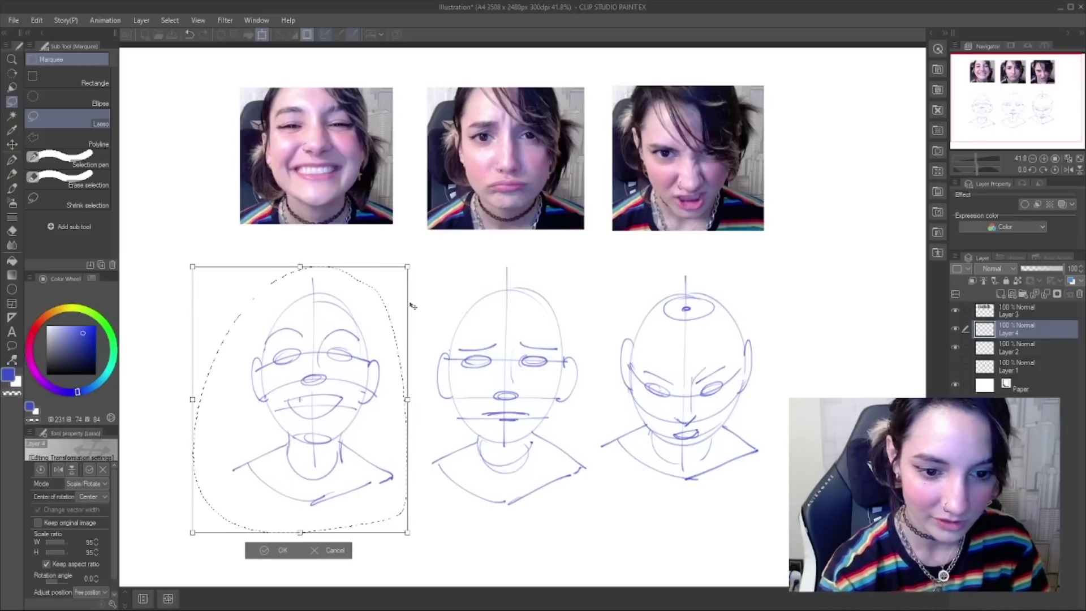
left_click_drag(371, 505, 370, 500)
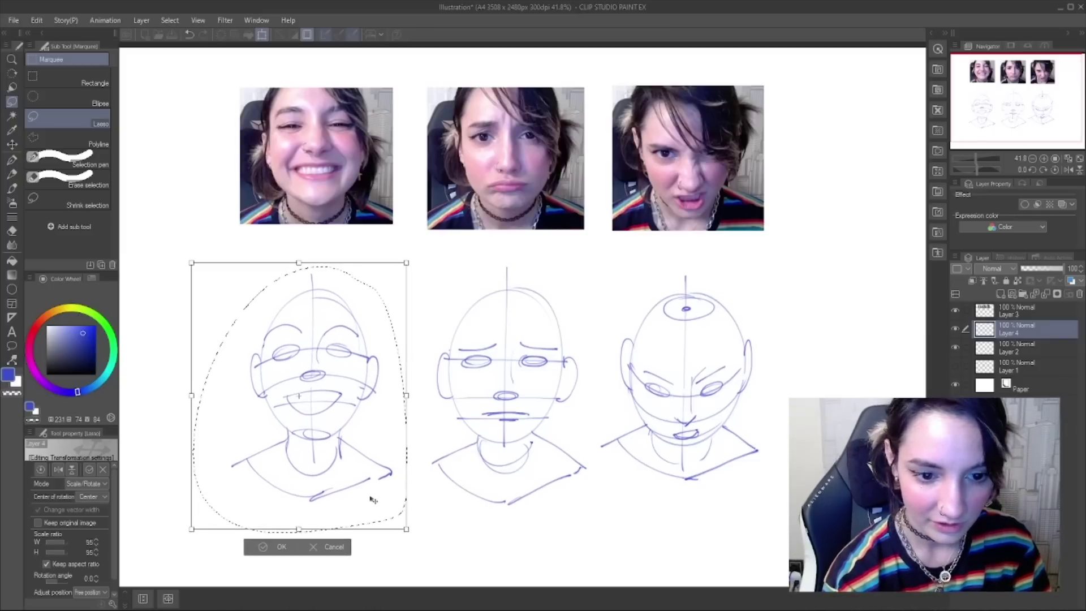
key("Return")
- Lasso the sad head sketch, shrink it slightly, and align it with the two neighbouring heads
mouse_move(523, 248)
left_mouse_down()
mouse_move(417, 406)
mouse_move(578, 512)
mouse_move(591, 314)
left_mouse_up()
key("ctrl+t")
left_click_drag(602, 253, 597, 260)
left_click_drag(570, 485, 570, 478)
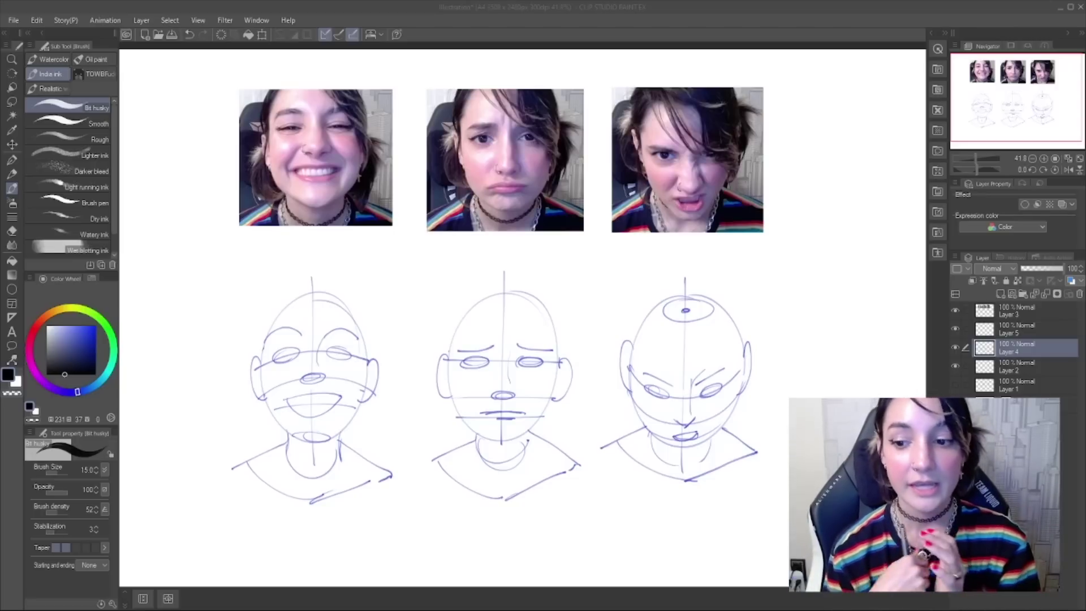
- Handwrite the character label YOTARO in black on Layer 5 and place it between the sad photo and the sad head
left_click(955, 348)
left_click(955, 347)
left_click(988, 332)
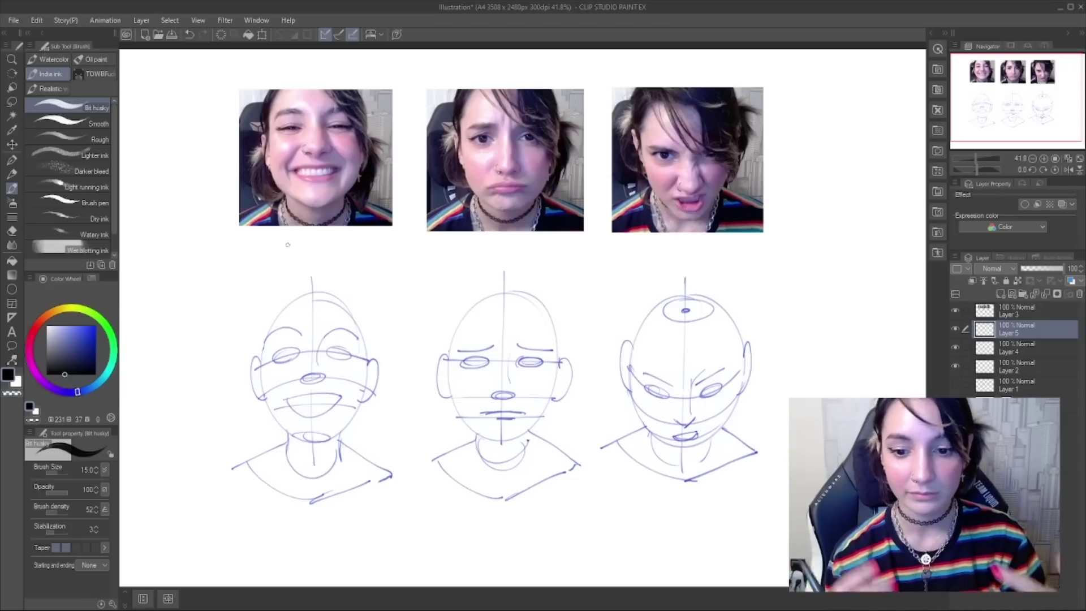
mouse_move(285, 242)
left_mouse_down()
mouse_move(283, 259)
mouse_move(294, 245)
mouse_move(330, 255)
mouse_move(334, 243)
left_mouse_up()
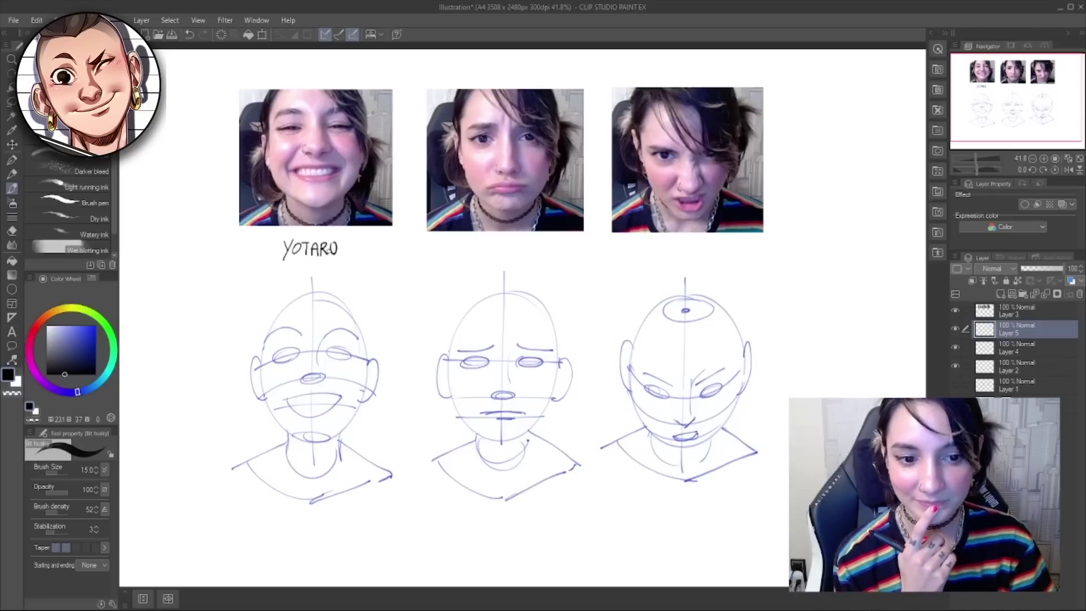
key("m")
mouse_move(343, 227)
left_mouse_down()
mouse_move(496, 269)
mouse_move(527, 257)
left_mouse_up()
key("ctrl+d")
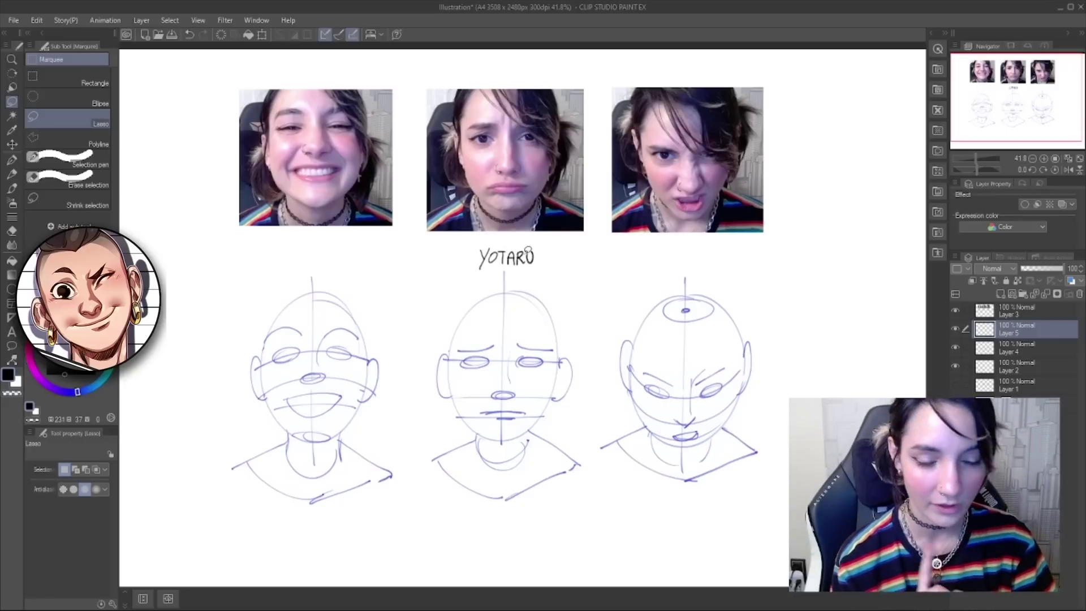
- Handwrite the character labels JETTE below the happy photo and PÍNKO below the angry photo
key("b")
mouse_move(285, 240)
left_mouse_down()
mouse_move(303, 254)
mouse_move(329, 241)
mouse_move(330, 253)
left_mouse_up()
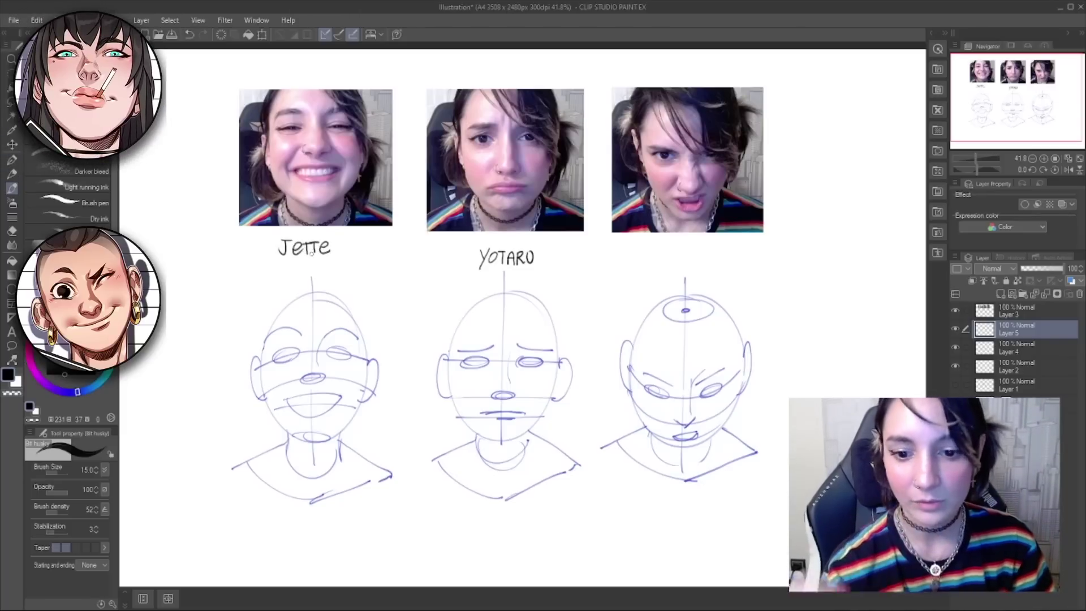
left_click_drag(648, 246, 649, 255)
mouse_move(662, 249)
left_mouse_down()
mouse_move(663, 259)
mouse_move(674, 248)
left_mouse_up()
mouse_move(680, 247)
left_mouse_down()
mouse_move(687, 261)
mouse_move(694, 249)
mouse_move(668, 242)
mouse_move(628, 245)
mouse_move(726, 235)
mouse_move(705, 256)
left_mouse_up()
- Lasso the PÍNKO and YOTARO labels in turn and nudge them into line with the JETTE label
key("m")
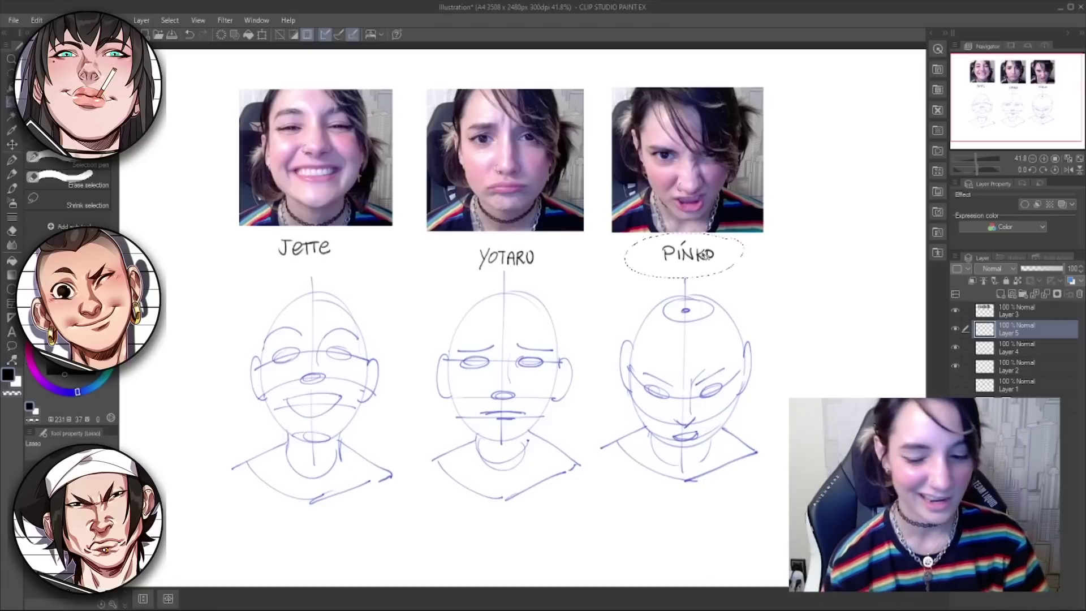
key("ctrl+d")
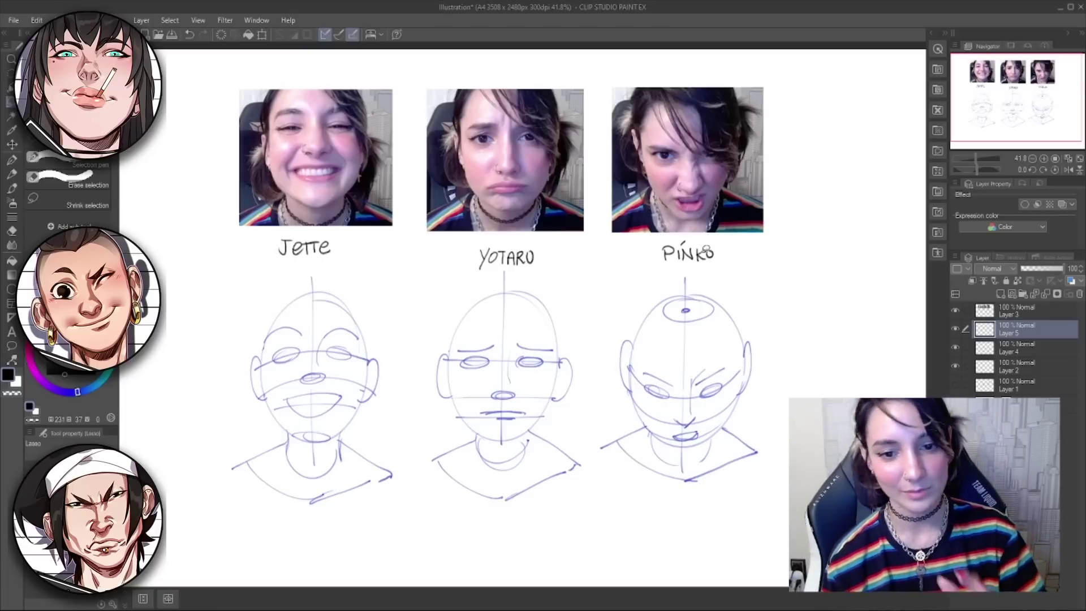
mouse_move(547, 228)
left_mouse_down()
mouse_move(478, 267)
mouse_move(547, 234)
mouse_move(525, 255)
left_mouse_up()
key("ctrl+d")
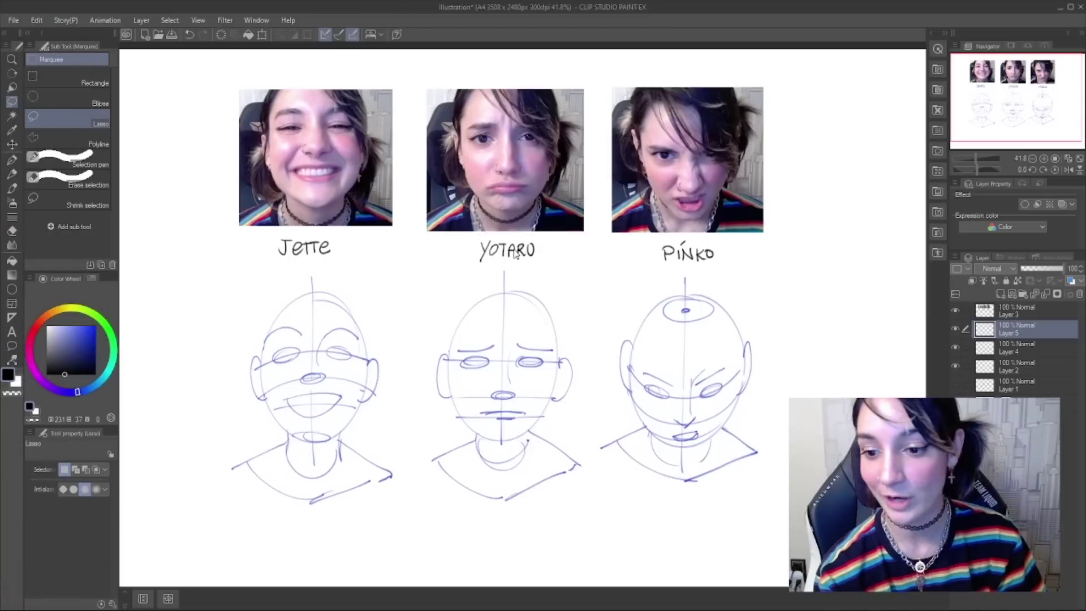
- Lower the opacity of Layer 4 with the head construction sketches to 24%
left_click(1015, 348)
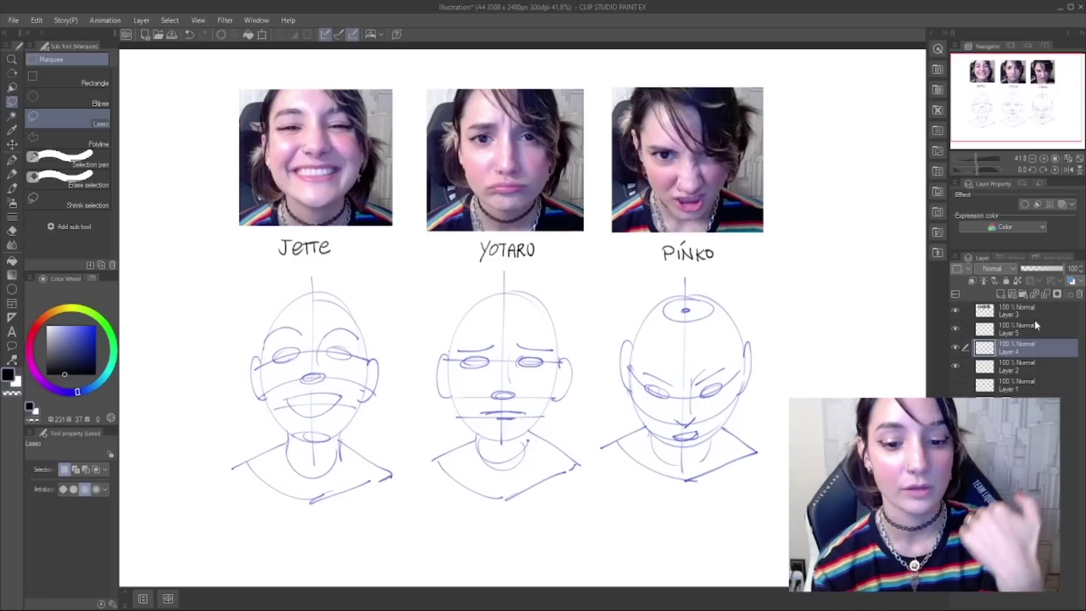
left_click(955, 348)
left_click(955, 347)
left_click(1025, 269)
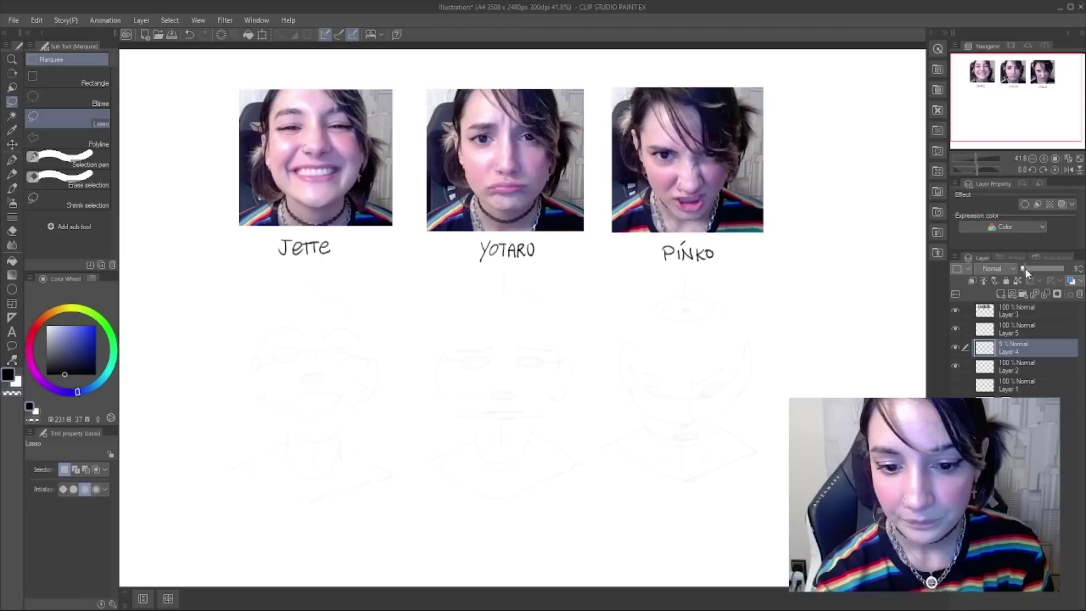
left_click_drag(1025, 268, 1032, 269)
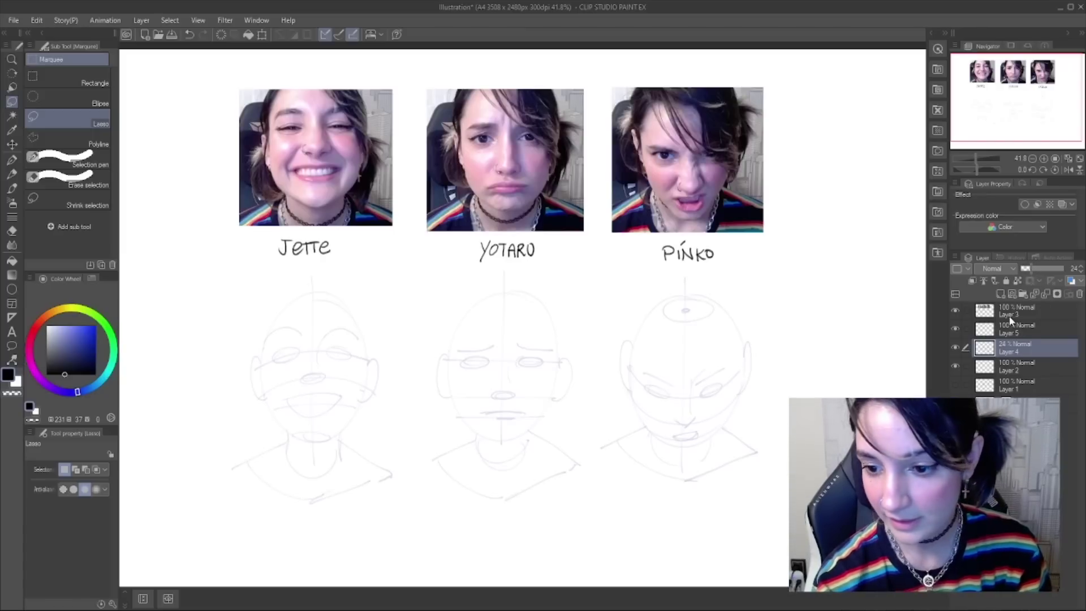
- Add a new raster layer directly above the faded construction sketch layer, checking which layers hold the labels and guides
left_click(956, 328)
left_click(956, 328)
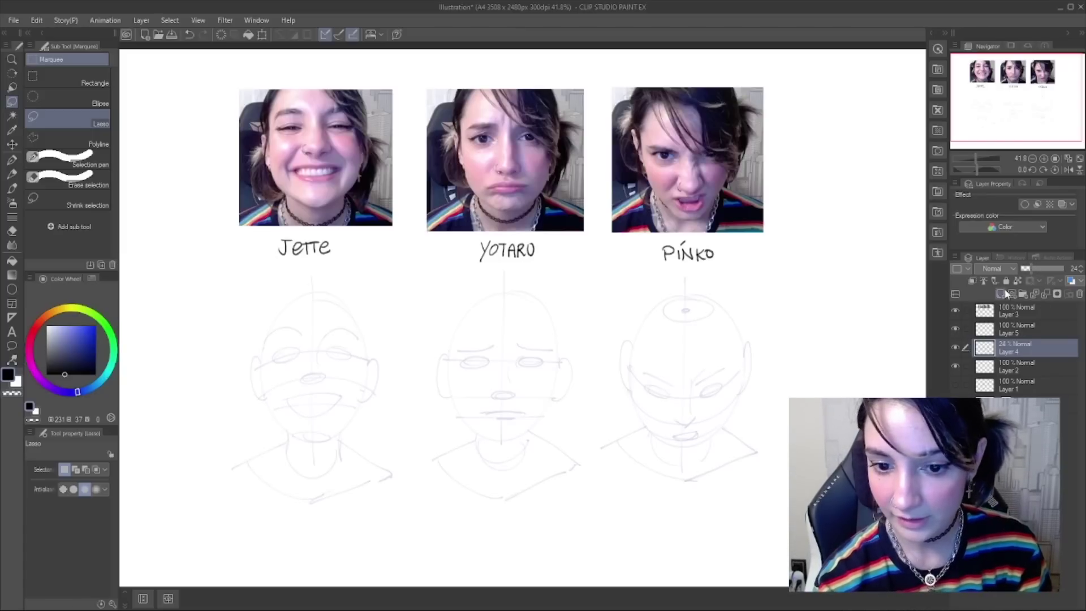
left_click(999, 294)
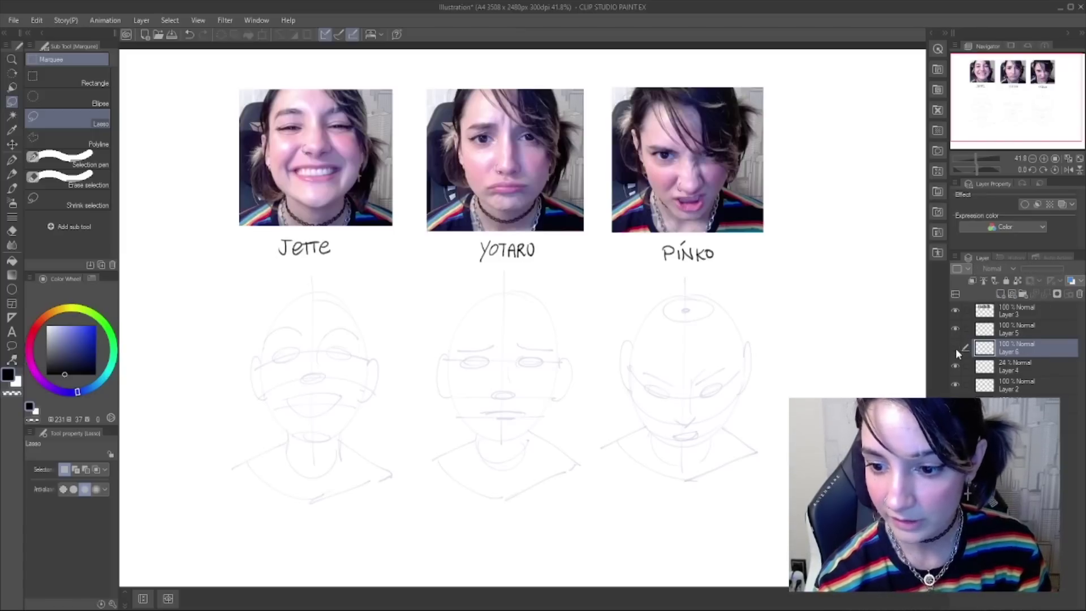
left_click(955, 366)
left_click(956, 366)
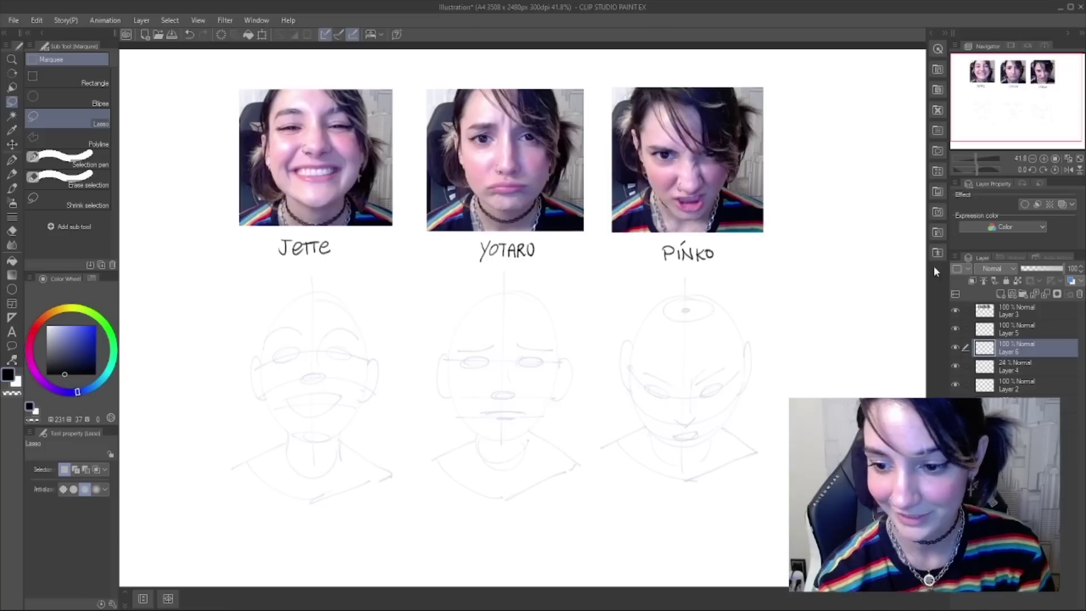
left_click_drag(621, 364, 623, 306)
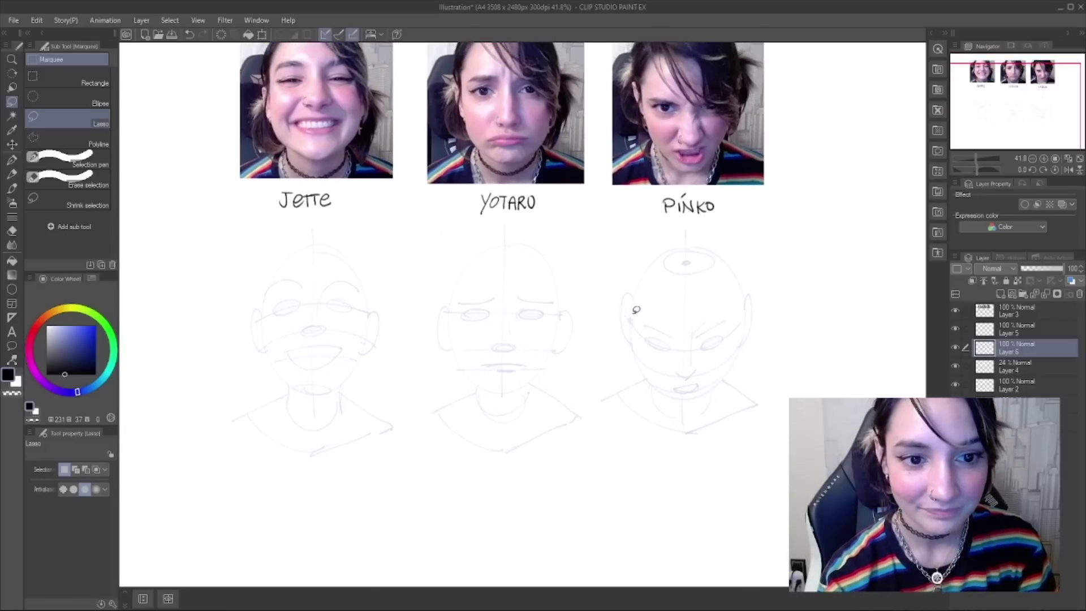
left_click_drag(266, 349, 269, 367)
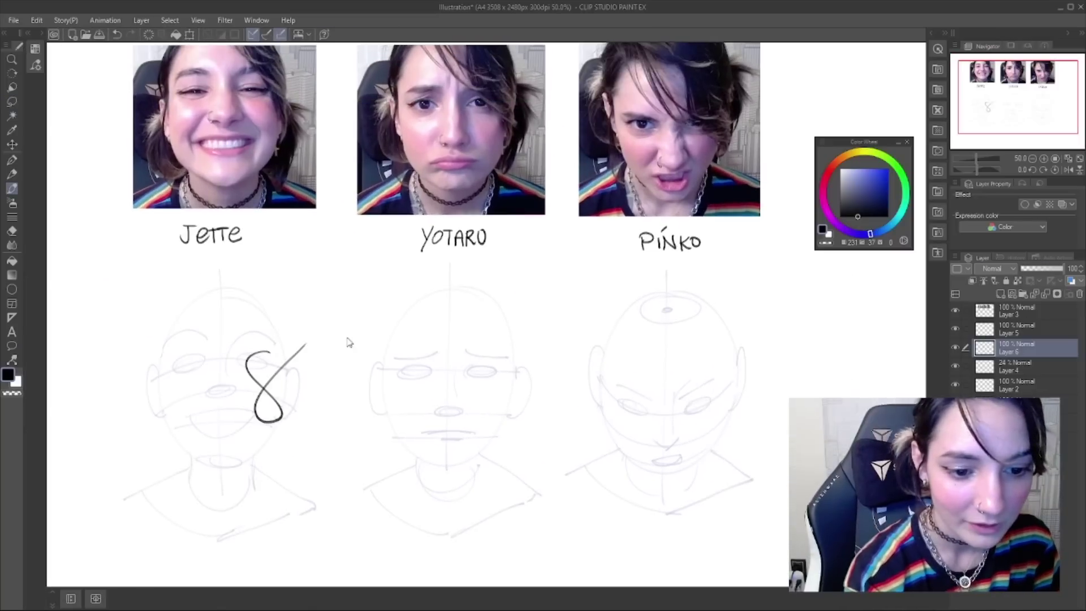
key("ctrl+z")
mouse_move(474, 398)
left_mouse_down()
mouse_move(463, 335)
mouse_move(460, 400)
left_mouse_up()
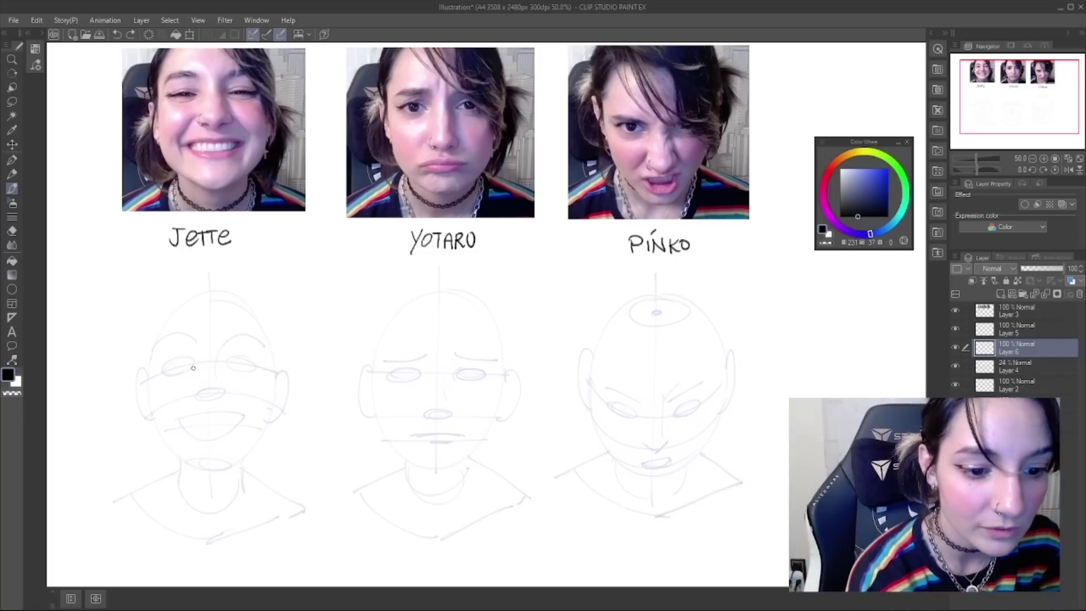
- Draw one of Yotaro's sad eyes over its guide, with lid lines and a filled black iris
mouse_move(420, 374)
left_mouse_down()
mouse_move(383, 383)
mouse_move(389, 371)
left_mouse_up()
key("ctrl+z")
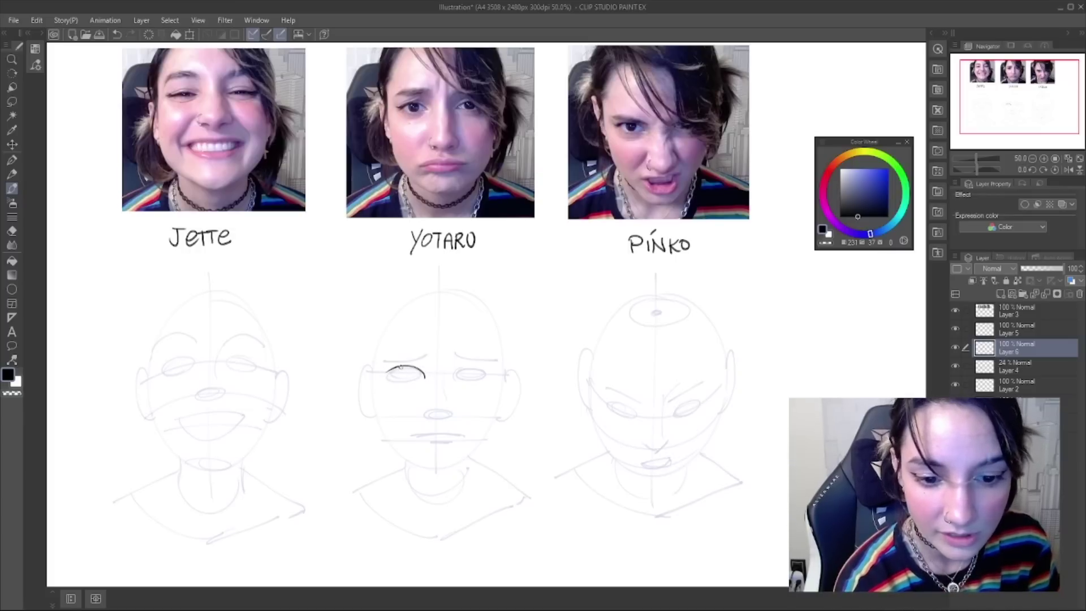
mouse_move(400, 383)
left_mouse_down()
mouse_move(424, 375)
mouse_move(407, 370)
left_mouse_up()
key("ctrl+z")
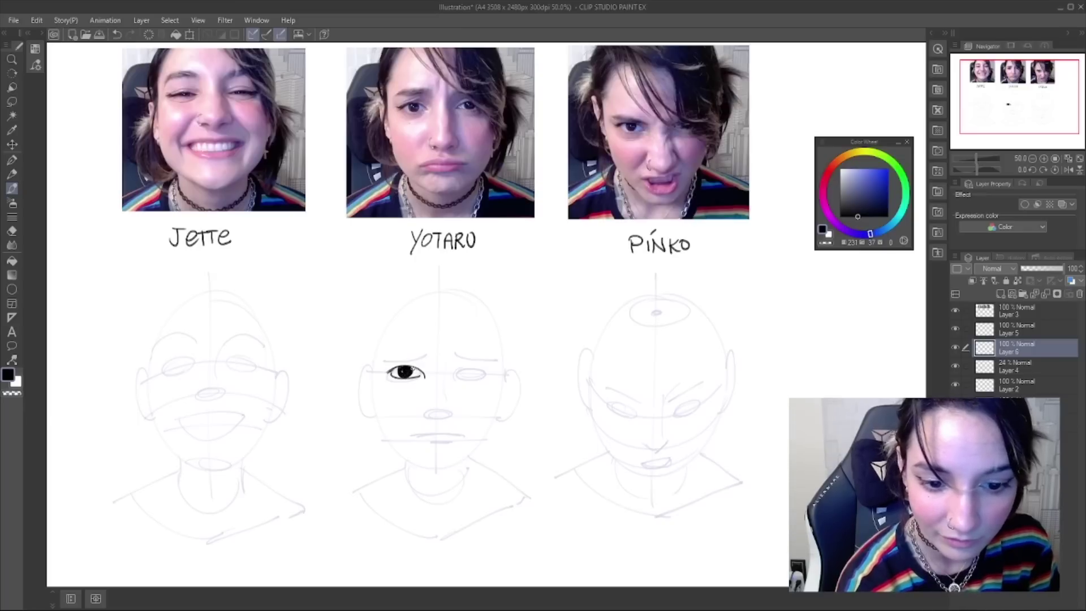
left_click_drag(398, 375, 403, 371)
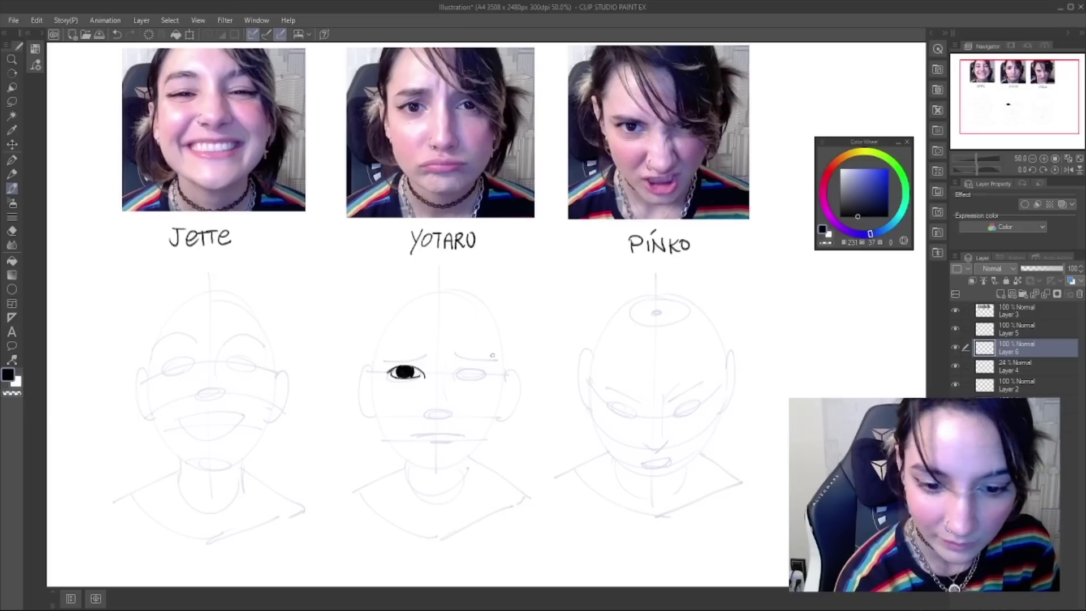
- Duplicate the drawn eye, mirror the copy onto Yotaro's other eye guide and merge it back into Layer 6
key("m")
mouse_move(433, 352)
left_mouse_down()
mouse_move(402, 388)
mouse_move(436, 356)
left_mouse_up()
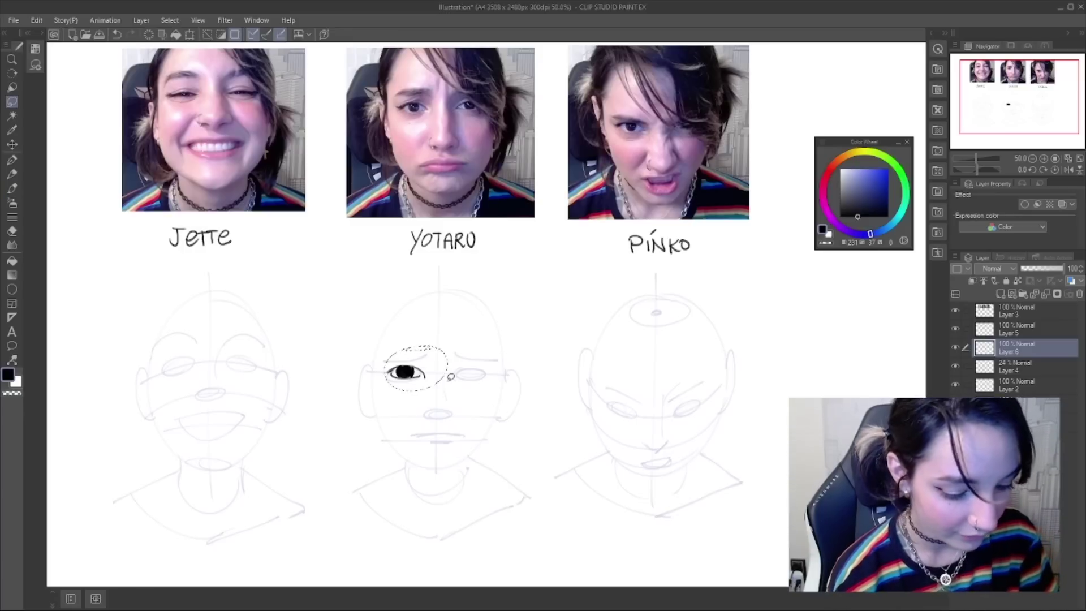
key("ctrl+d")
key("ctrl+j")
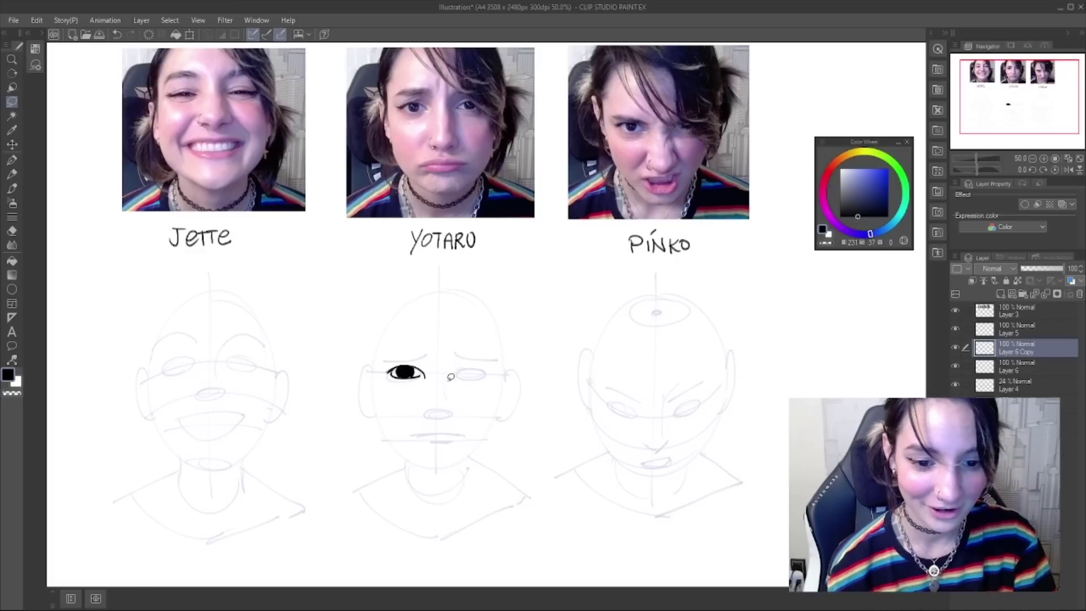
key("ctrl+t")
left_click_drag(405, 372, 467, 372)
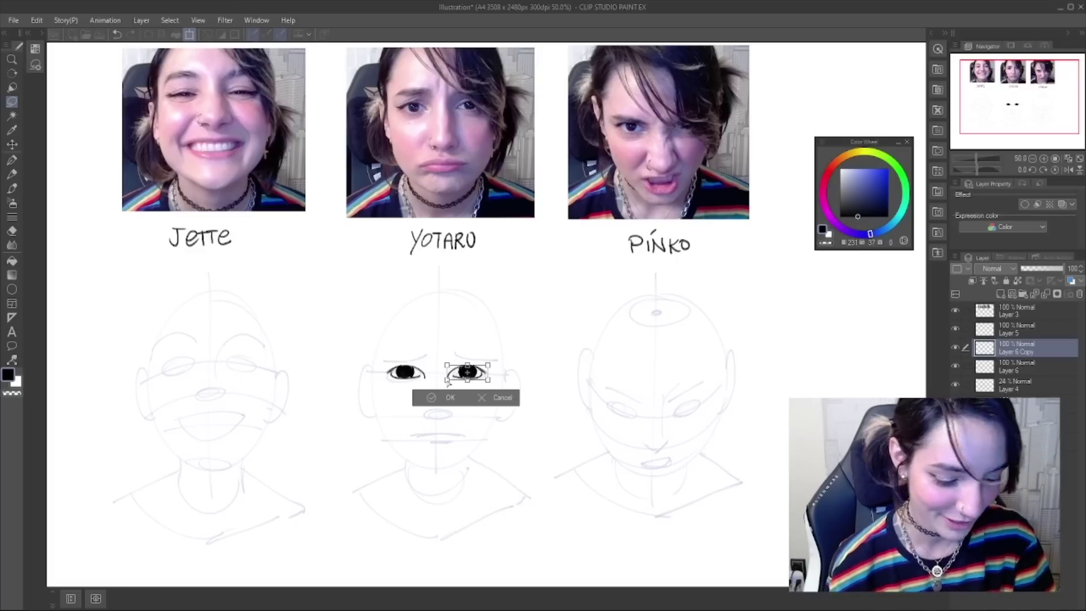
key("Return")
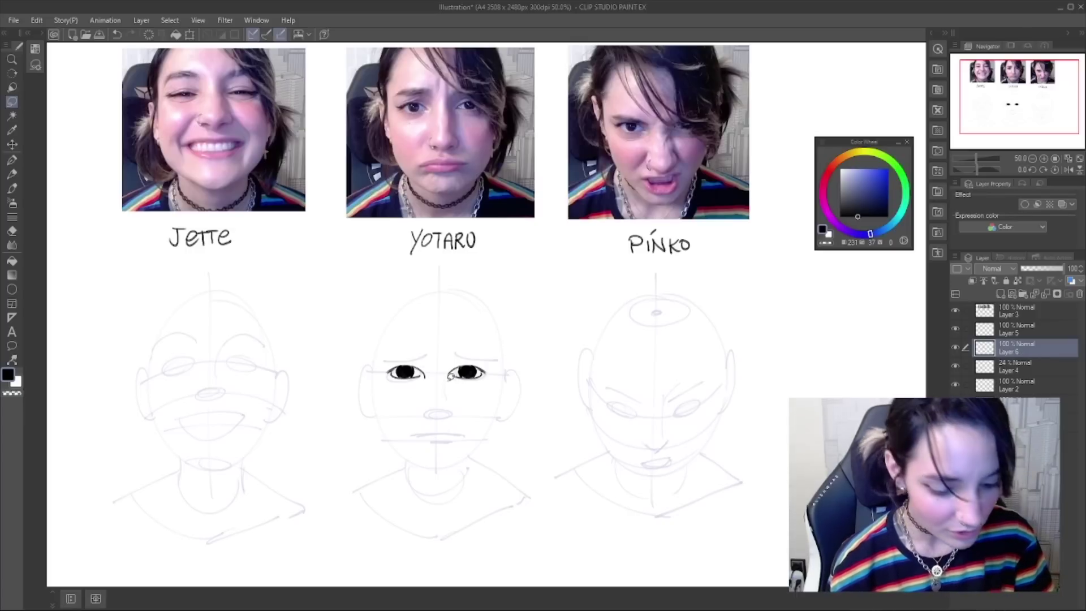
- Move both of Yotaro's eyes slightly lower on the face
key("b")
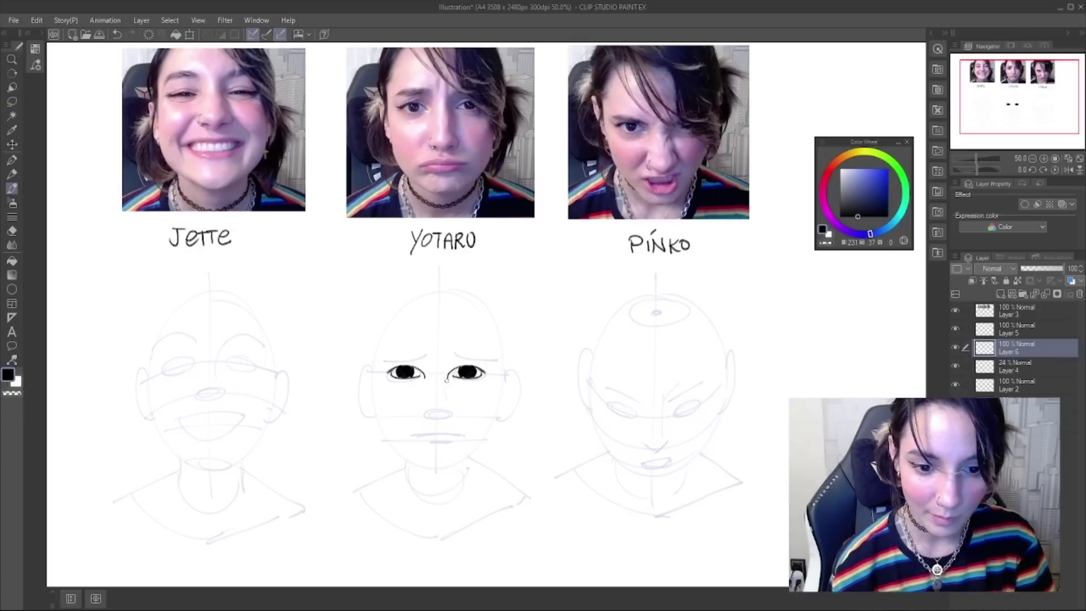
key("ctrl+t")
left_click_drag(449, 386, 451, 384)
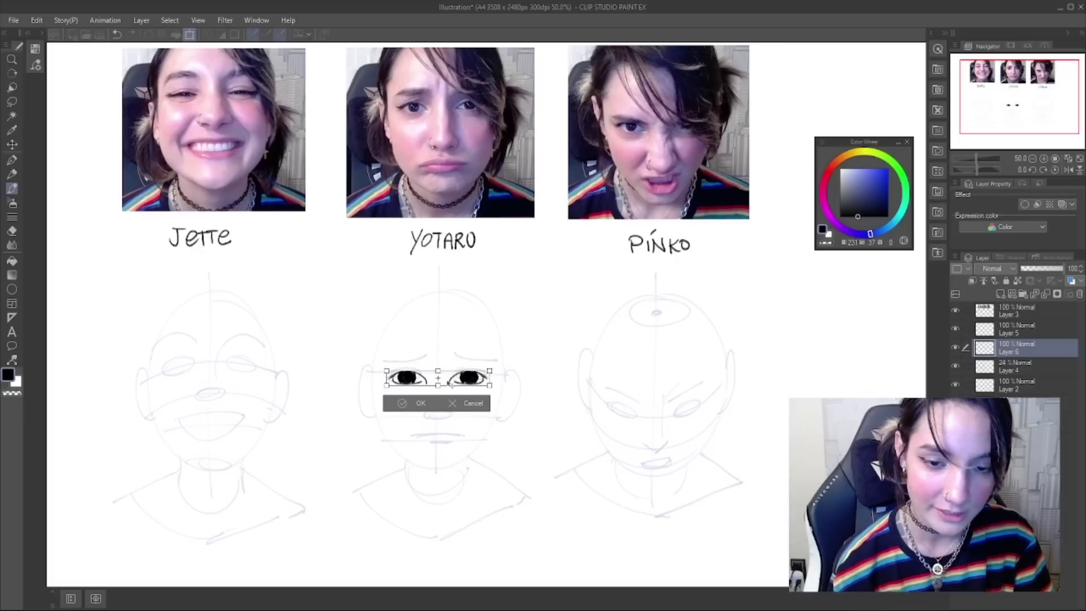
key("Return")
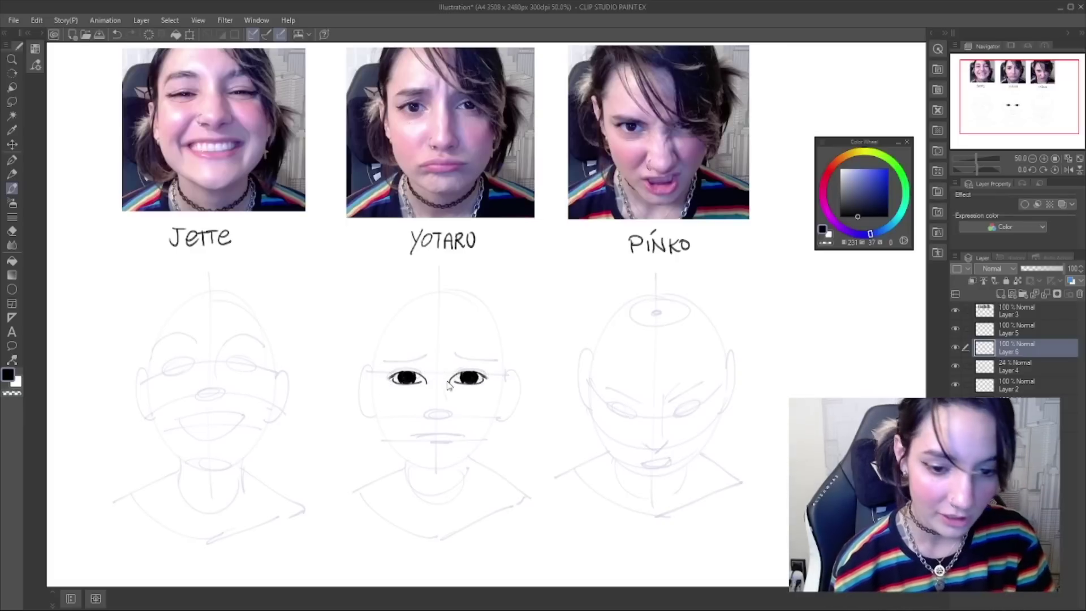
- Draw Yotaro's two short, thick sad eyebrows as outlines slanting up toward the middle of the forehead
key("b")
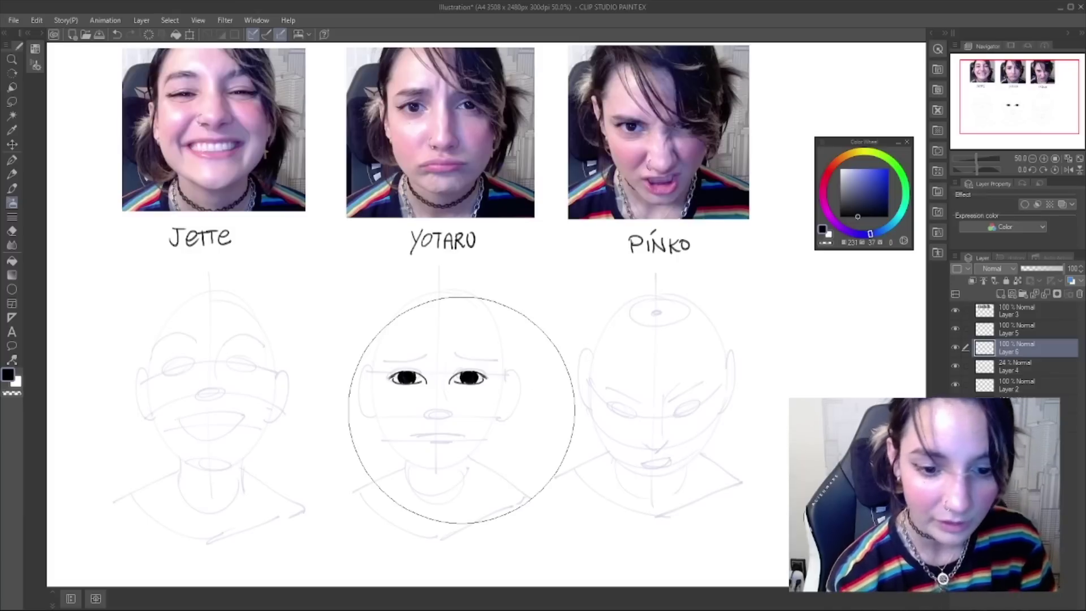
key("t")
key("b")
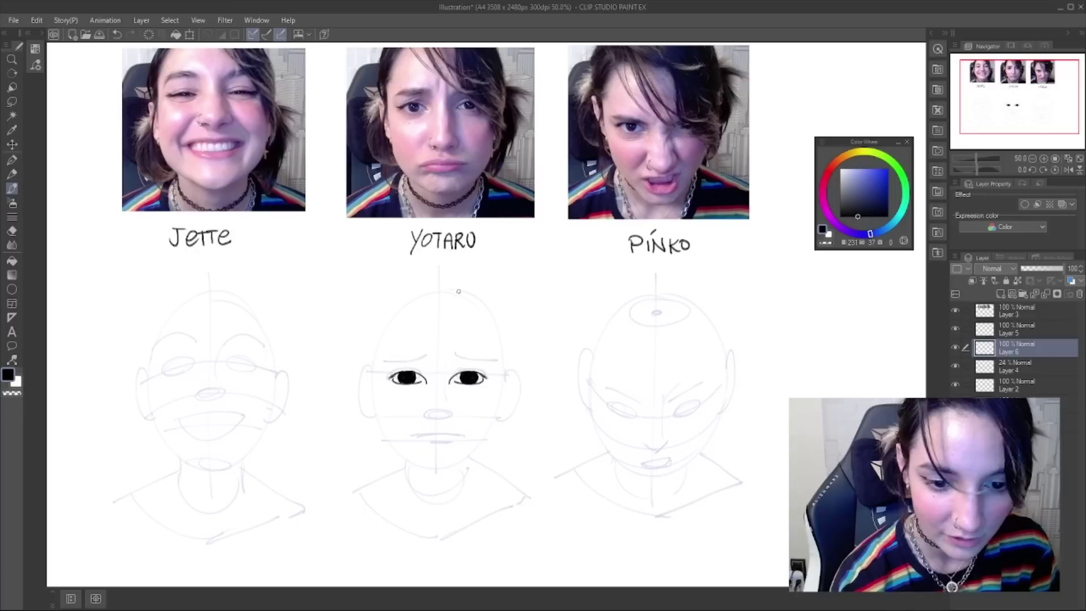
mouse_move(396, 357)
left_mouse_down()
mouse_move(424, 347)
mouse_move(481, 358)
left_mouse_up()
key("ctrl+z")
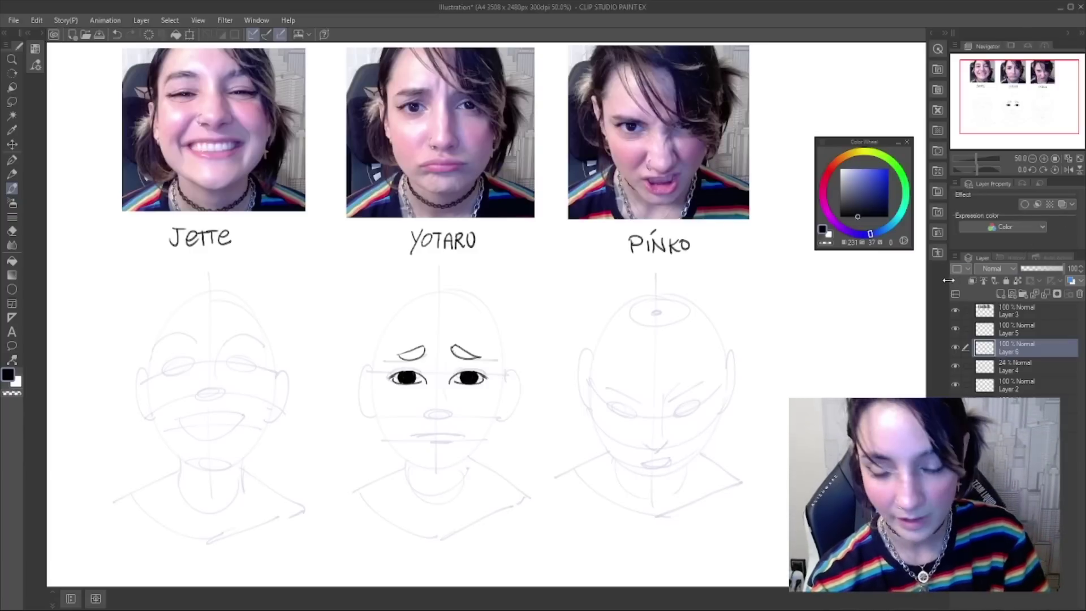
- Lock the transparent pixels of Layer 6 and rename the faded construction sketch layer, Layer 4, as a
left_click(1017, 280)
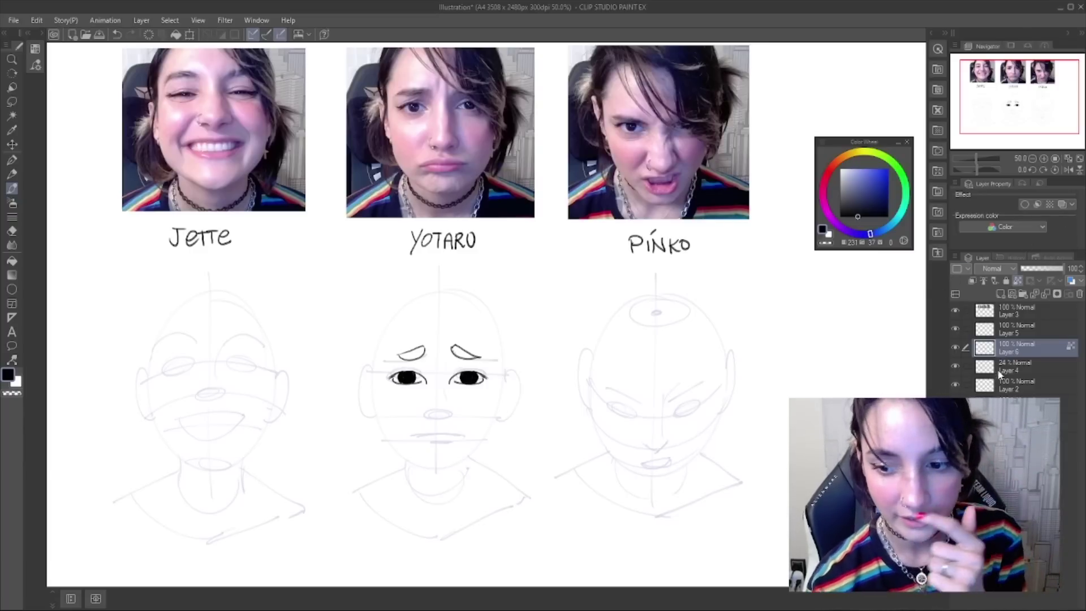
left_click(955, 366)
left_click(955, 366)
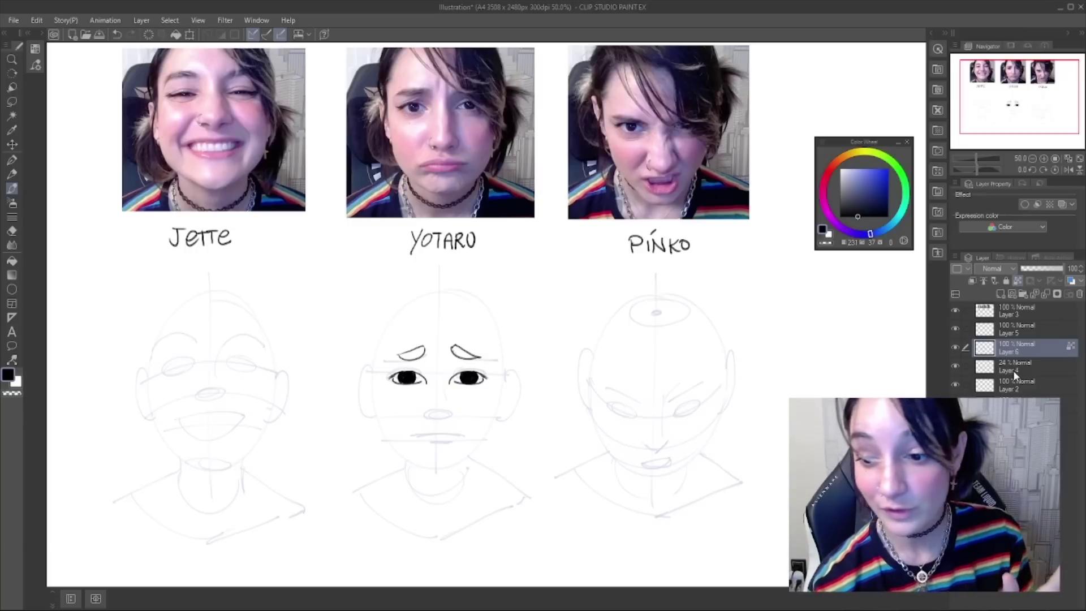
double_click(1011, 370)
type("a")
key("Return")
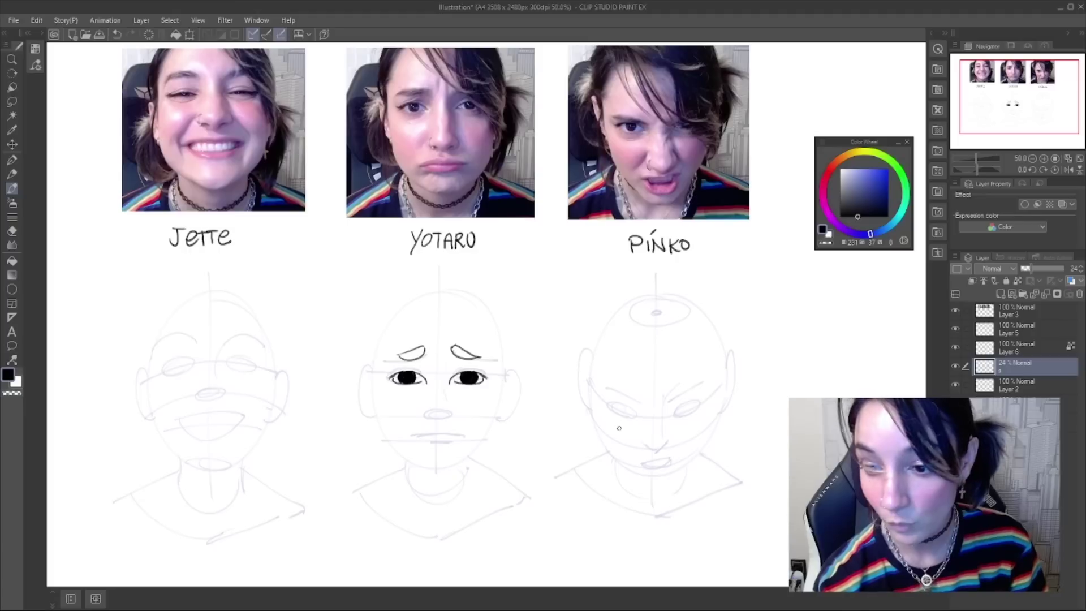
- Rename the line art layer, Layer 6, as a2
double_click(1010, 352)
type("2")
key("Return")
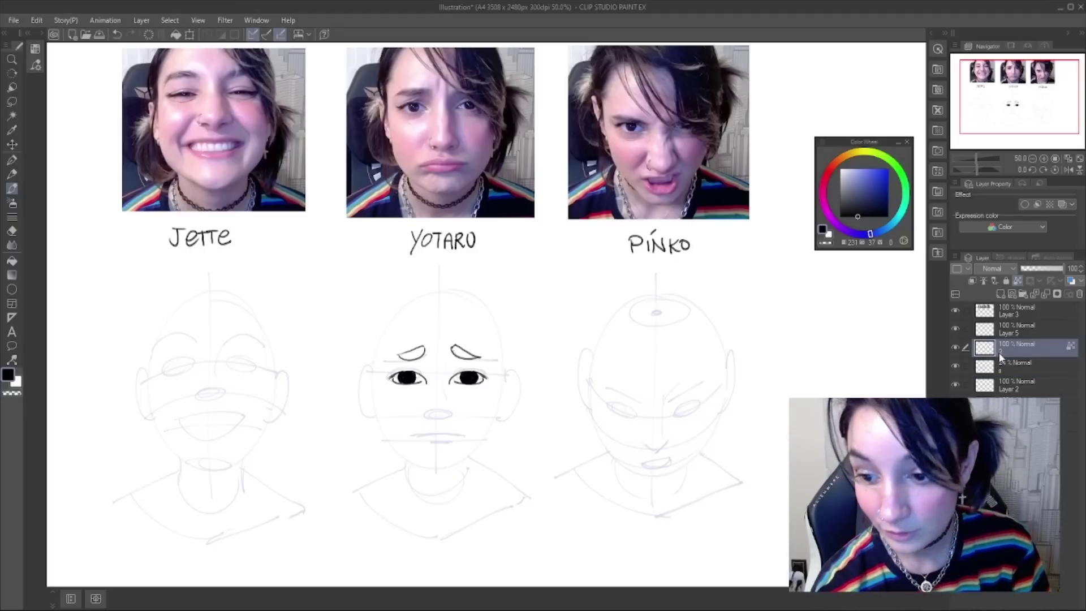
double_click(1001, 351)
type("2")
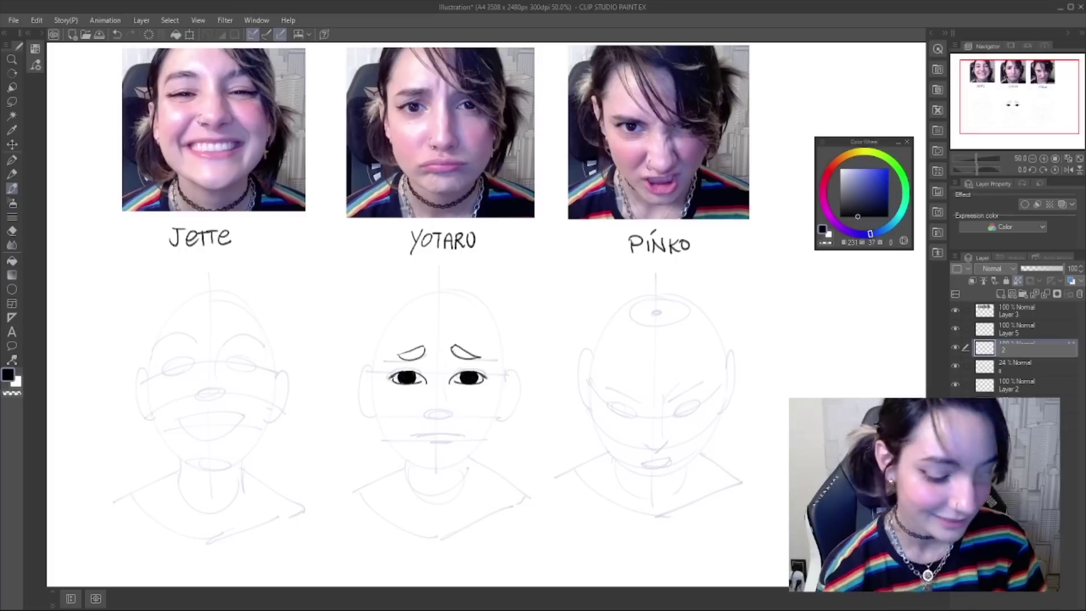
type("a")
key("Return")
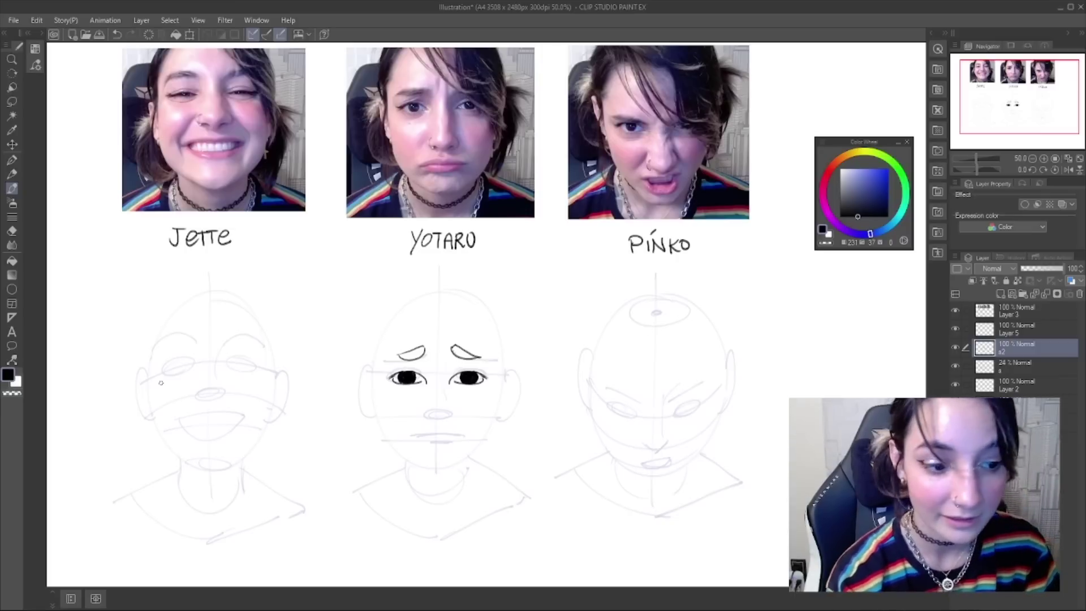
- Recolor the existing lines on layer a2 dark blue by filling with transparent pixels locked, and release the lock
left_click(880, 193)
left_click_drag(879, 194, 880, 191)
left_click(1033, 348)
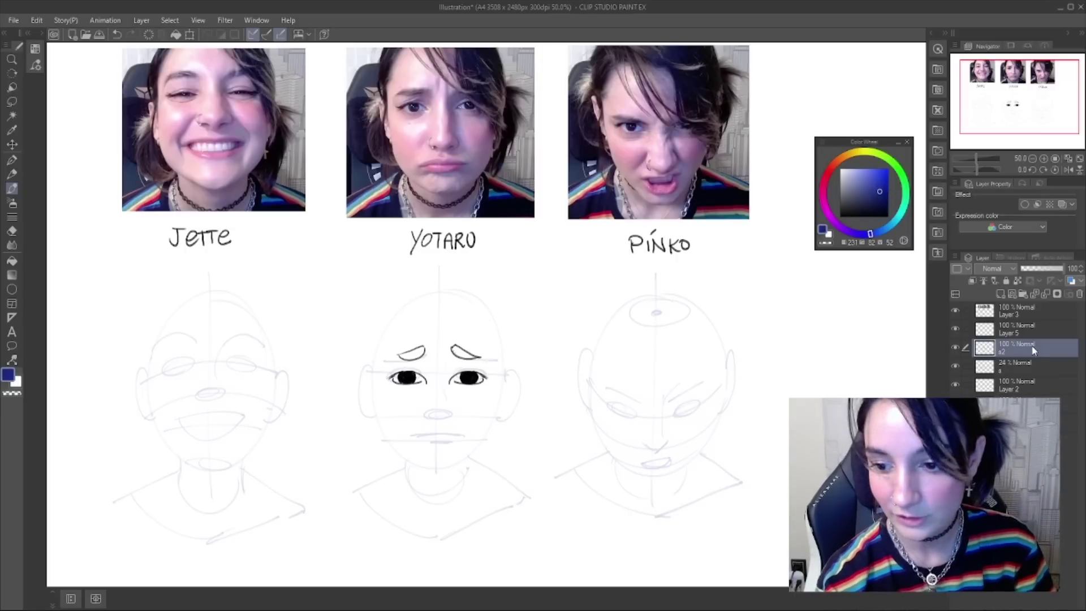
key("alt+BackSpace")
key("ctrl+z")
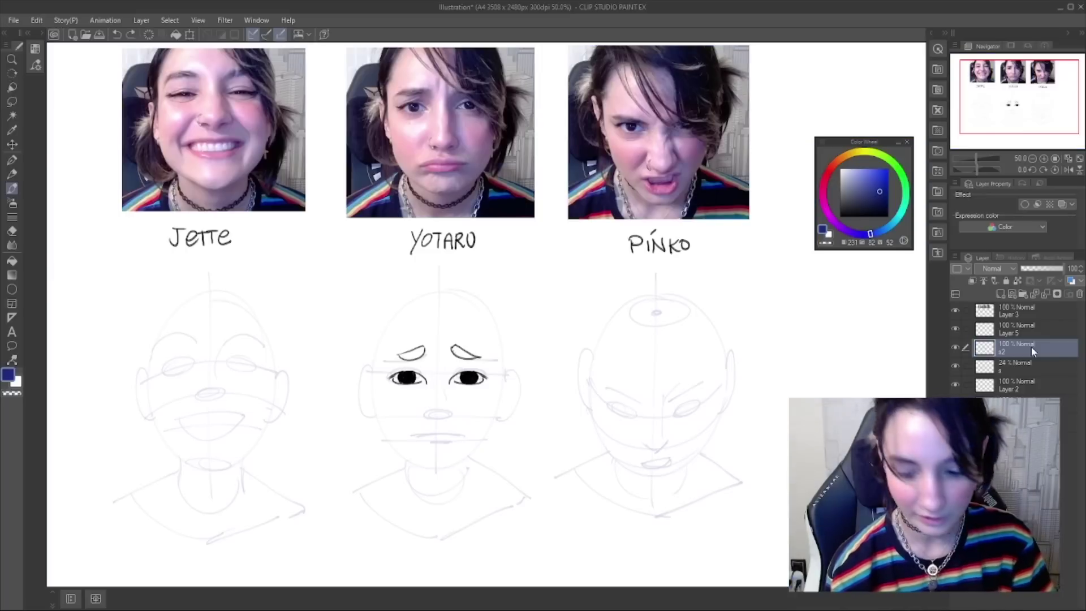
key("slash")
key("alt+Delete")
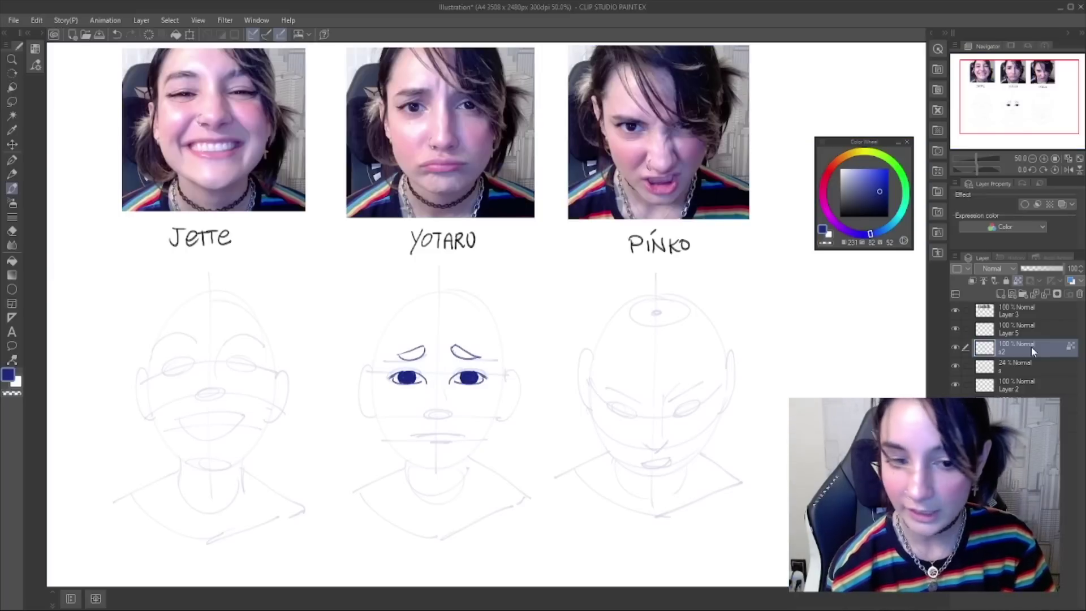
key("slash")
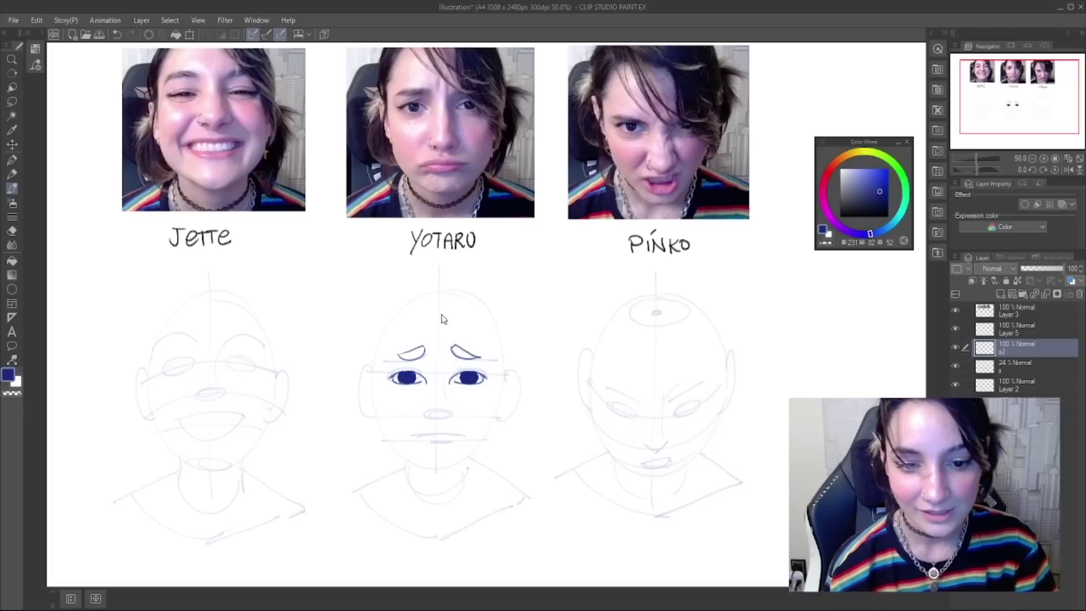
- Nudge Yotaro's eyes and eyebrows slightly left to center them on the face
key("ctrl+t")
key("Left")
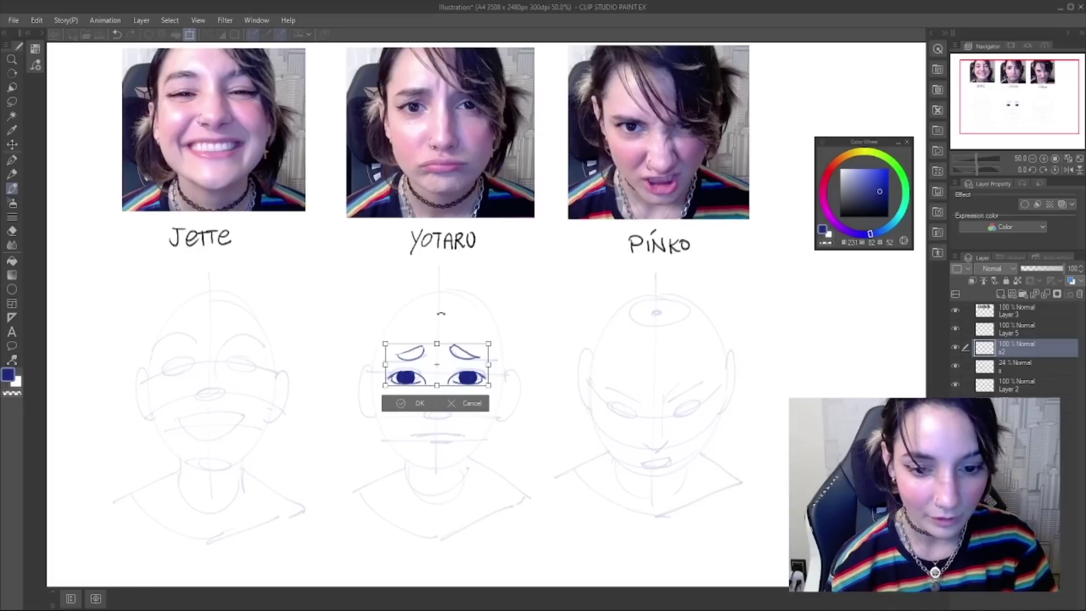
key("Return")
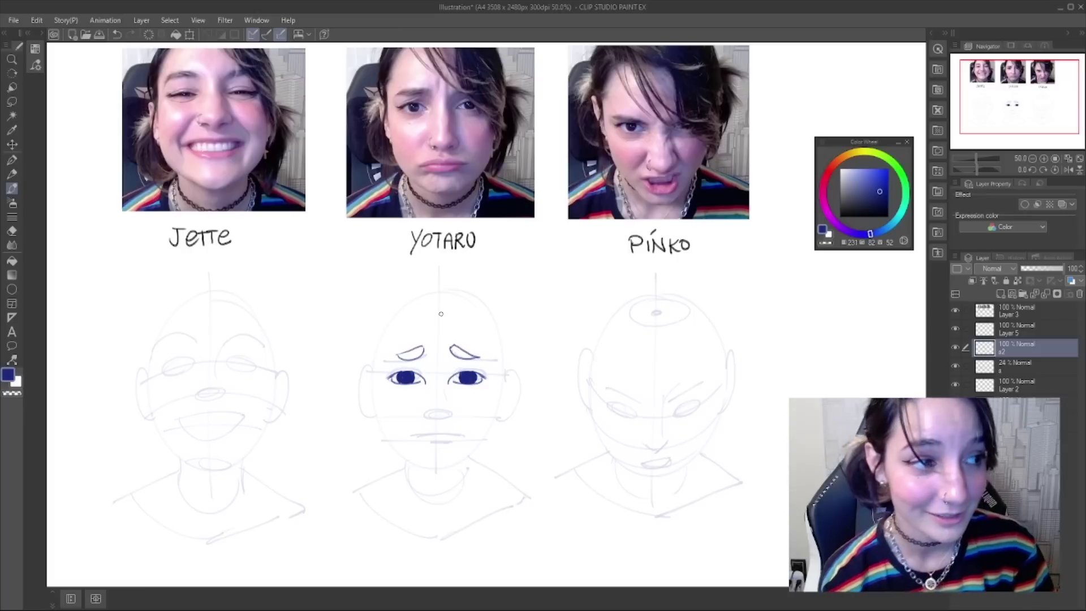
- Draw Yotaro's rounded nose over the nose guide, including the nostril curves and short bridge strokes
mouse_move(451, 356)
left_mouse_down()
mouse_move(449, 413)
mouse_move(449, 395)
left_mouse_up()
key("ctrl+z")
key("ctrl+z")
left_click_drag(453, 354, 446, 398)
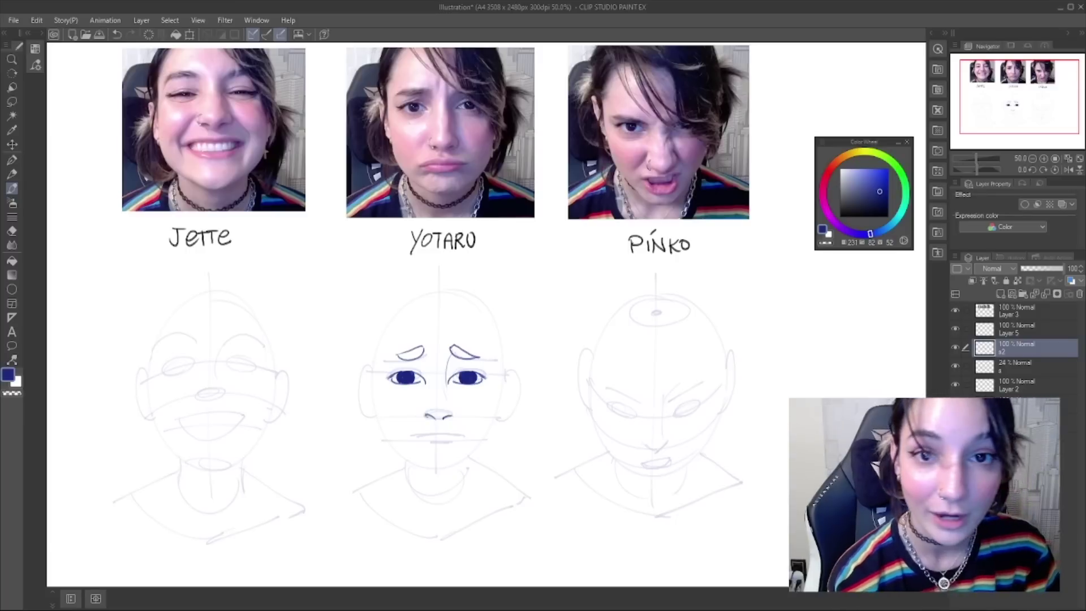
left_click_drag(428, 414, 450, 412)
key("ctrl+z")
mouse_move(436, 402)
left_mouse_down()
mouse_move(452, 419)
mouse_move(439, 420)
mouse_move(440, 398)
left_mouse_up()
key("ctrl+z")
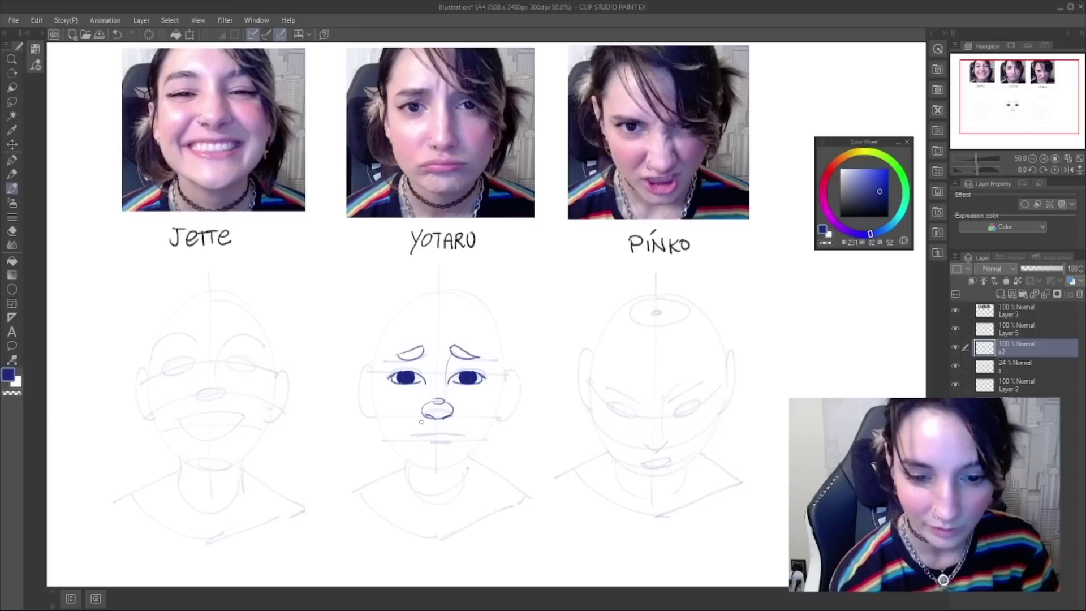
- Outline the crown and upper sides of Yotaro's head along the guide, redoing strokes until the curve fits
mouse_move(375, 357)
left_mouse_down()
mouse_move(381, 436)
mouse_move(435, 289)
mouse_move(499, 313)
left_mouse_up()
key("ctrl+z")
key("ctrl+z")
mouse_move(403, 305)
left_mouse_down()
mouse_move(454, 294)
mouse_move(501, 323)
left_mouse_up()
key("ctrl+z")
key("ctrl+z")
left_click_drag(409, 301, 480, 311)
key("ctrl+z")
left_click_drag(405, 303, 490, 309)
key("ctrl+z")
- Outline the sides of Yotaro's face down the cheeks and close the jaw at the chin
mouse_move(409, 300)
left_mouse_down()
mouse_move(512, 351)
mouse_move(492, 438)
left_mouse_up()
key("ctrl+z")
mouse_move(492, 312)
left_mouse_down()
mouse_move(504, 393)
mouse_move(491, 448)
mouse_move(495, 320)
mouse_move(482, 446)
left_mouse_up()
key("ctrl+z")
key("ctrl+z")
left_click_drag(498, 327, 490, 447)
key("ctrl+z")
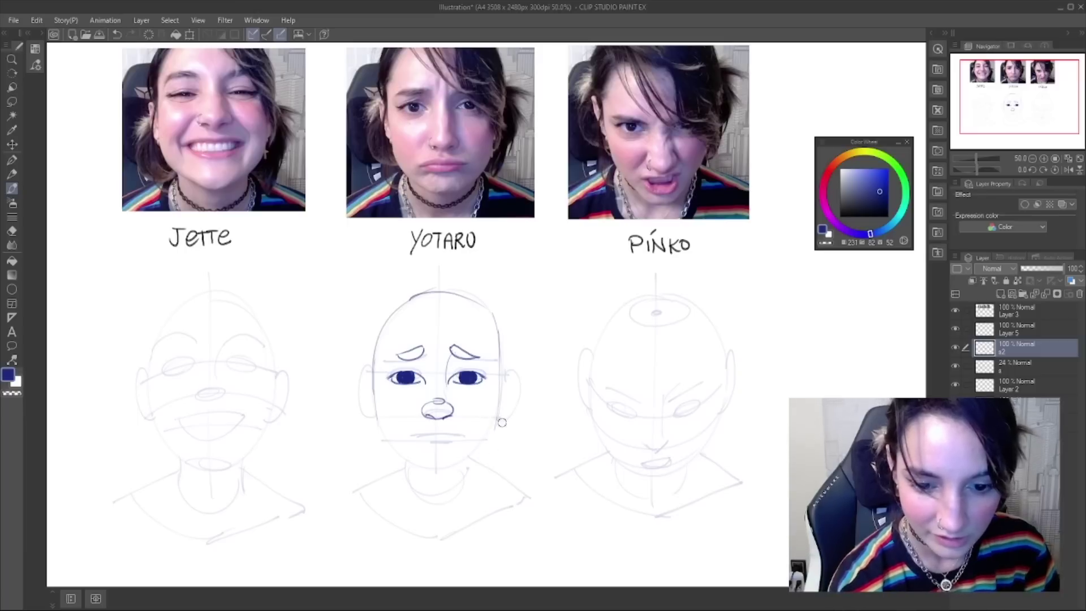
mouse_move(378, 406)
left_mouse_down()
mouse_move(380, 428)
mouse_move(428, 472)
mouse_move(456, 465)
left_mouse_up()
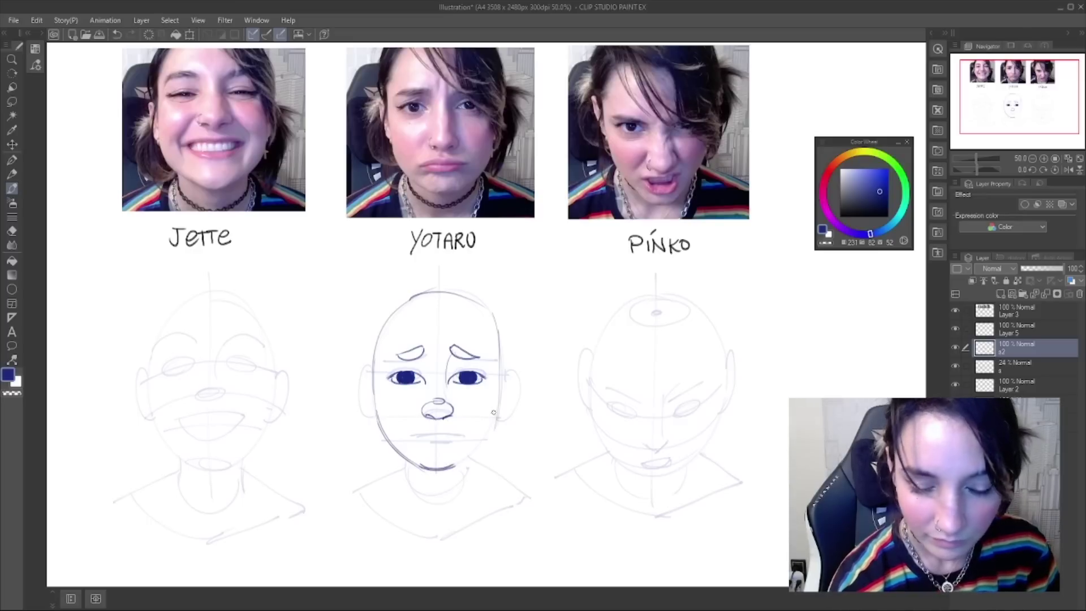
left_click_drag(498, 407, 460, 461)
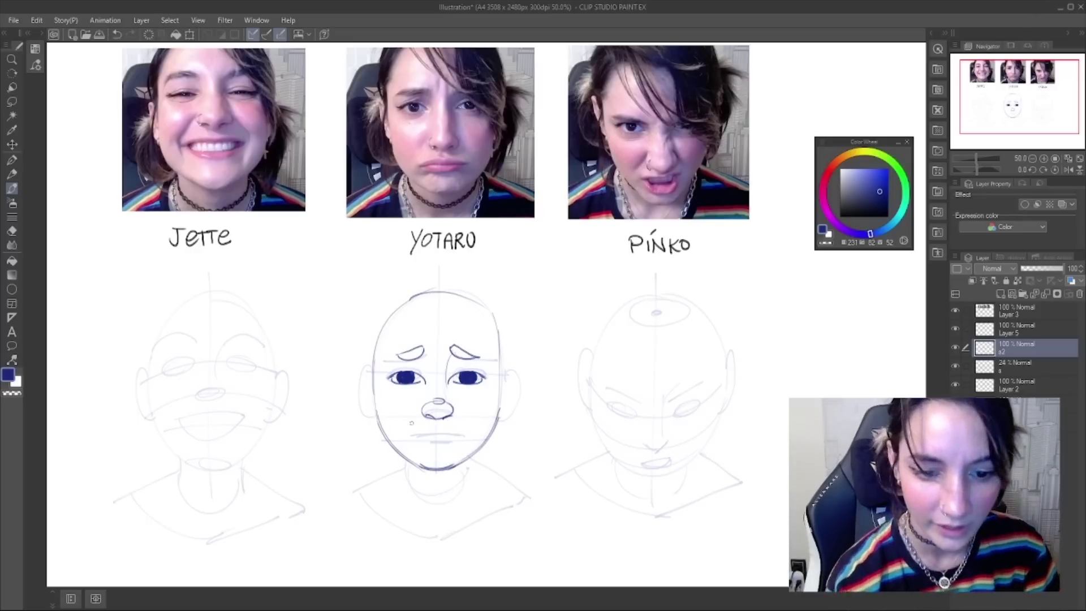
- Draw Yotaro's neck as a rounded collar curve below the chin, comparing it using undo and redo
mouse_move(406, 456)
left_mouse_down()
mouse_move(462, 472)
mouse_move(404, 472)
mouse_move(472, 465)
left_mouse_up()
key("ctrl+z")
key("ctrl+z")
key("ctrl+y")
key("ctrl+z")
key("ctrl+y")
key("ctrl+z")
key("ctrl+y")
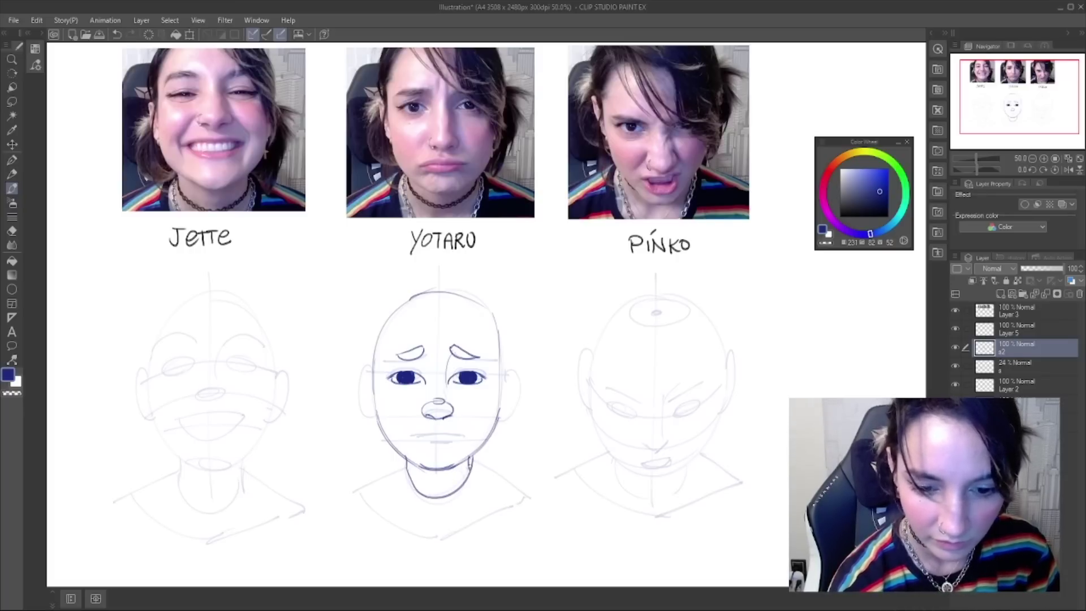
- Draw Yotaro's shoulder lines sloping outward from both sides of the neck
mouse_move(407, 459)
left_mouse_down()
mouse_move(411, 474)
mouse_move(344, 499)
left_mouse_up()
left_click_drag(471, 459, 470, 481)
key("ctrl+z")
key("ctrl+z")
left_click_drag(407, 459, 355, 492)
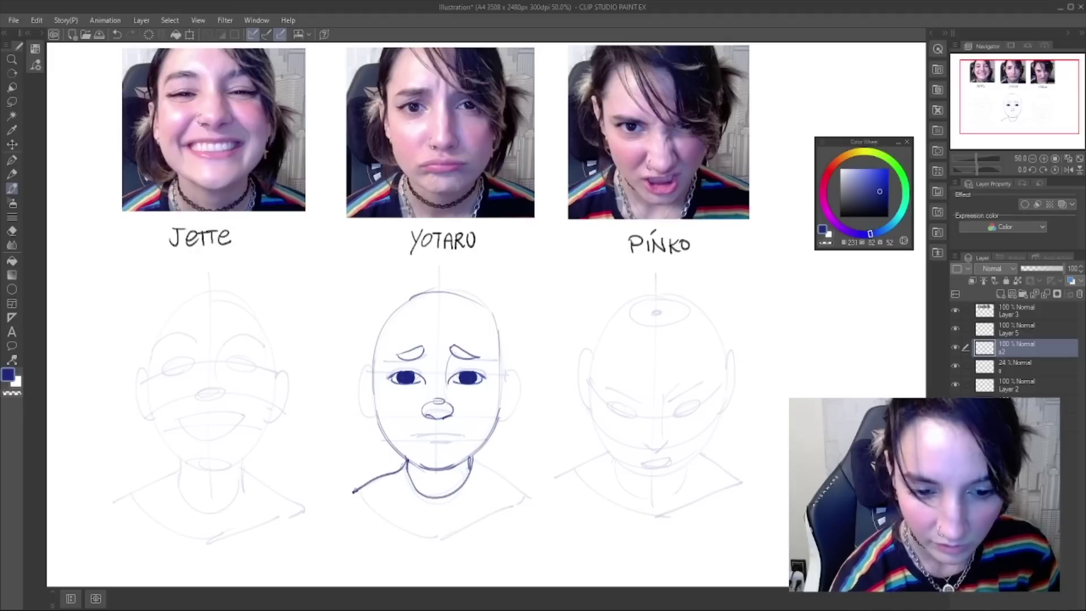
left_click_drag(472, 460, 528, 496)
key("ctrl+z")
- Close the bottom of Yotaro's bust with a pointed curve joining both shoulder ends
mouse_move(356, 493)
left_mouse_down()
mouse_move(443, 532)
mouse_move(532, 499)
left_mouse_up()
key("ctrl+z")
mouse_move(362, 495)
left_mouse_down()
mouse_move(440, 535)
mouse_move(492, 502)
mouse_move(529, 493)
left_mouse_up()
key("ctrl+z")
mouse_move(360, 492)
left_mouse_down()
mouse_move(438, 539)
mouse_move(531, 497)
left_mouse_up()
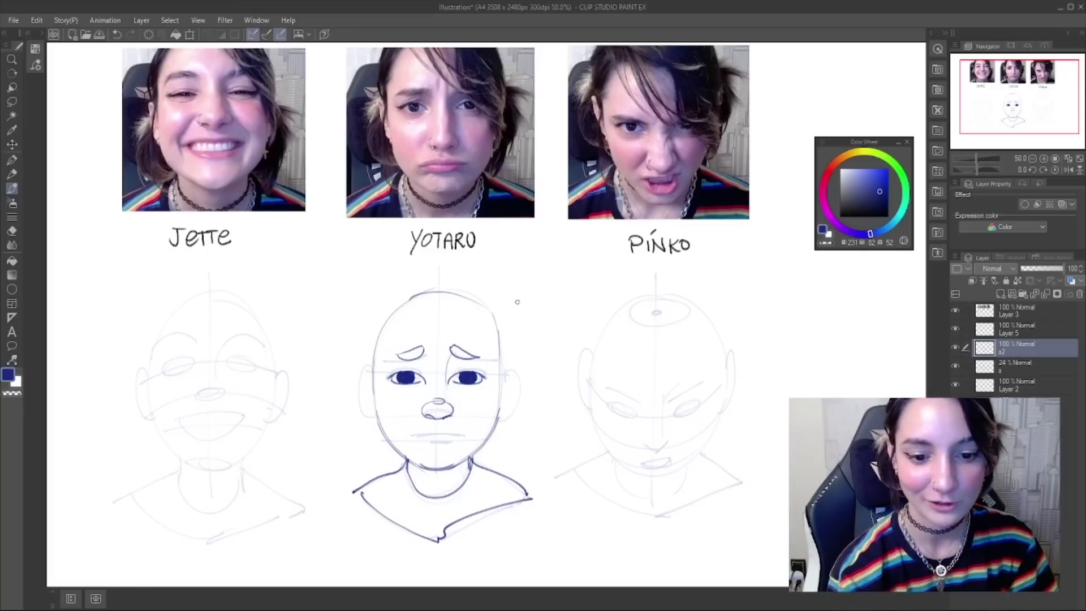
- Draw Yotaro's downturned mouth with a short lower-lip stroke and outline the ear on the left of the face
mouse_move(414, 434)
left_mouse_down()
mouse_move(462, 431)
mouse_move(430, 442)
left_mouse_up()
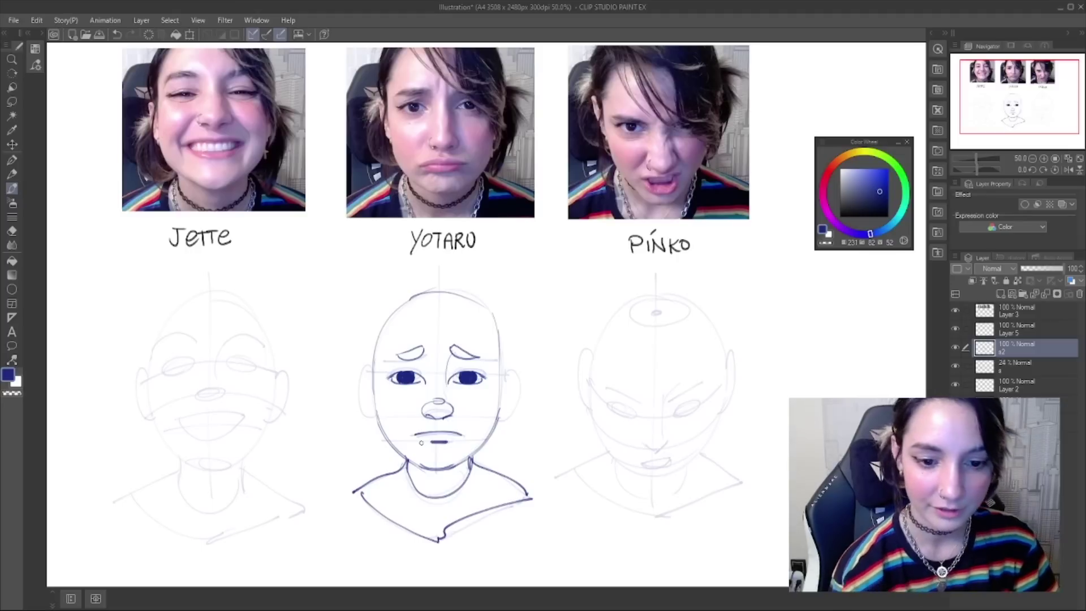
mouse_move(373, 369)
left_mouse_down()
mouse_move(356, 403)
mouse_move(375, 417)
left_mouse_up()
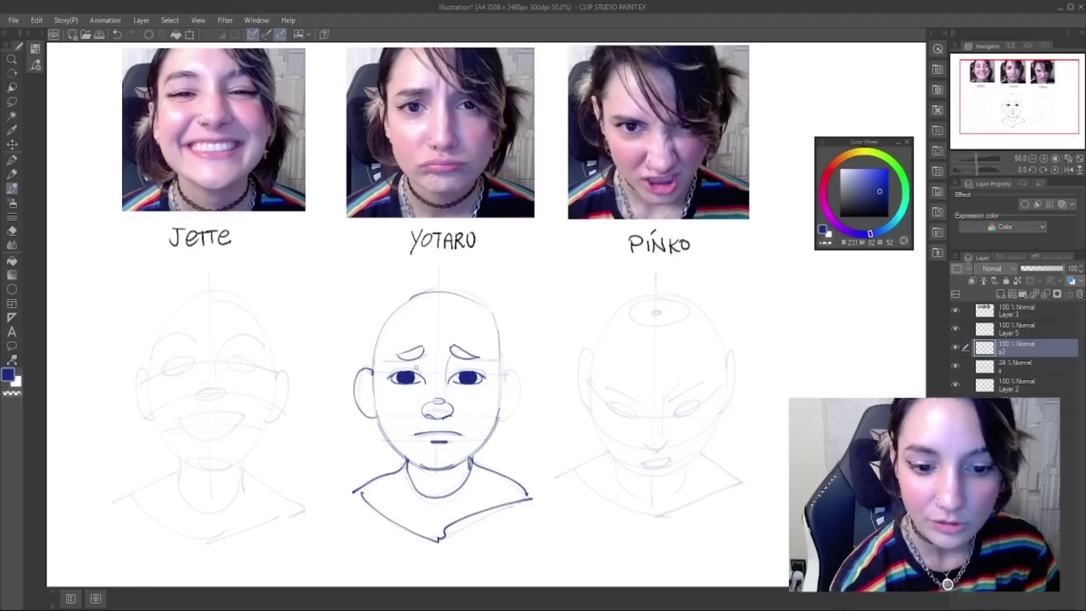
- Outline the ear on the right of Yotaro's face and redraw the one on the left to match
mouse_move(498, 370)
left_mouse_down()
mouse_move(519, 399)
mouse_move(500, 417)
left_mouse_up()
key("ctrl+z")
mouse_move(499, 369)
left_mouse_down()
mouse_move(499, 418)
mouse_move(509, 380)
mouse_move(499, 421)
left_mouse_up()
key("ctrl+z")
left_click_drag(373, 372, 376, 421)
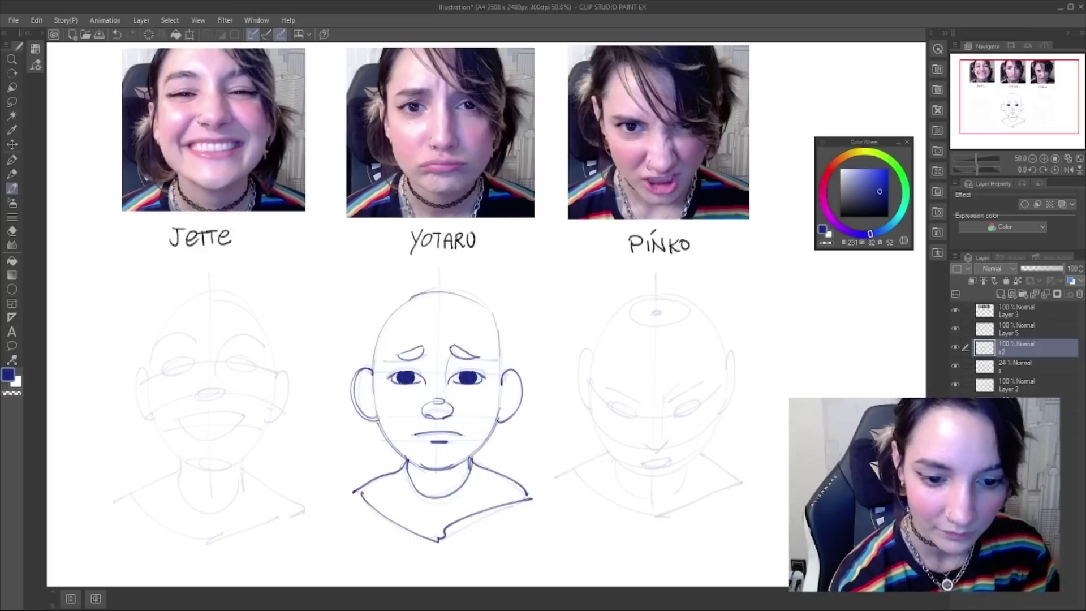
key("ctrl+z")
left_click_drag(373, 371, 378, 418)
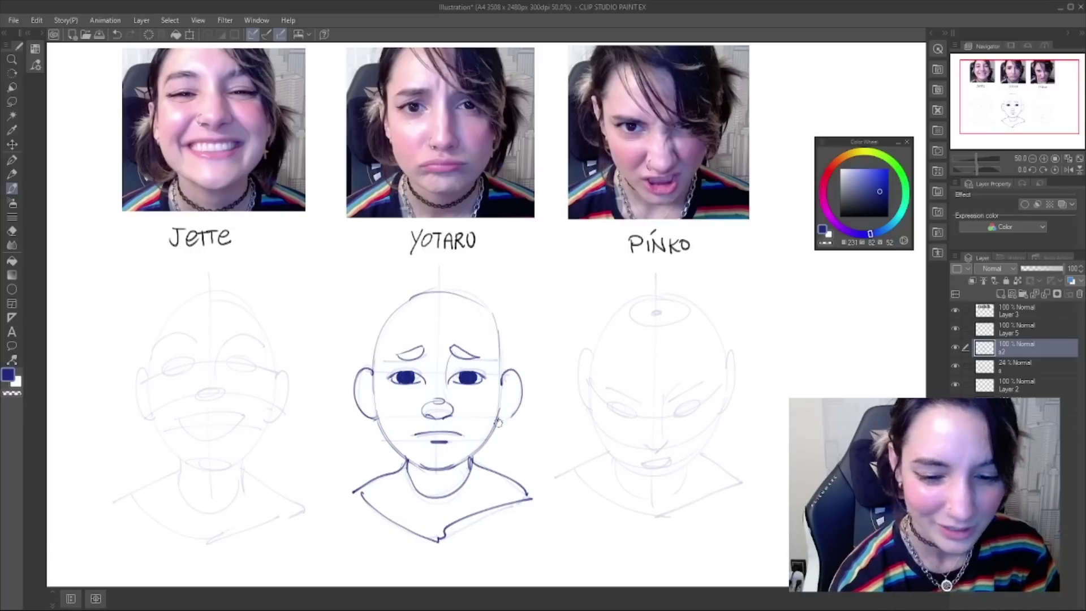
left_click_drag(515, 414, 496, 420)
key("ctrl+z")
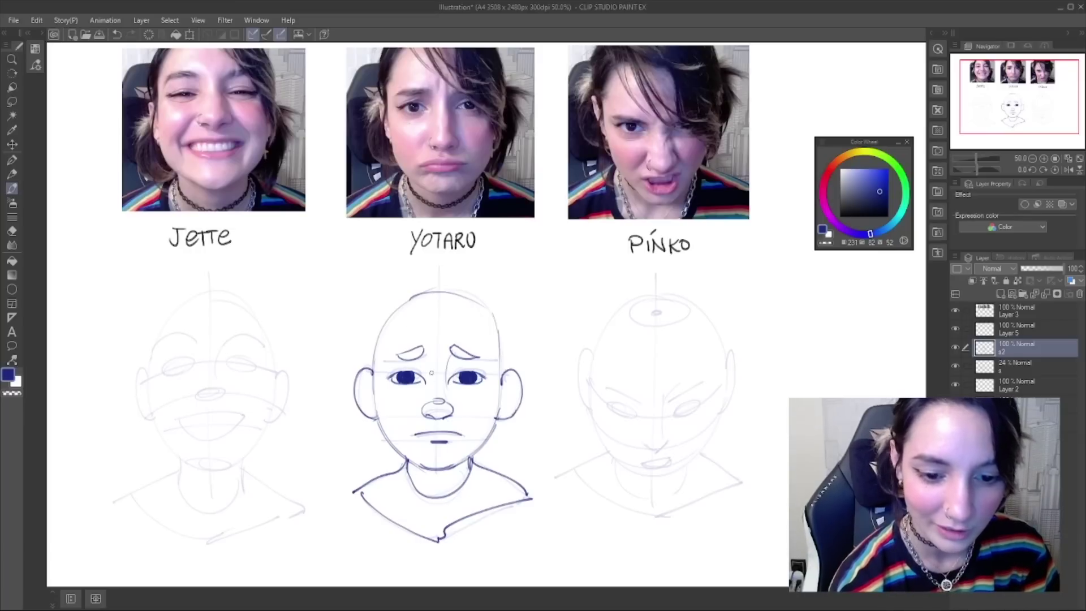
- Draw small looped earrings on both of Yotaro's earlobes, retrying the strokes
left_click_drag(374, 411, 376, 422)
key("ctrl+z")
key("ctrl+z")
mouse_move(374, 412)
left_mouse_down()
mouse_move(375, 433)
mouse_move(376, 420)
left_mouse_up()
key("ctrl+z")
key("ctrl+z")
key("ctrl+z")
left_click_drag(500, 413, 501, 429)
key("ctrl+z")
key("ctrl+z")
key("ctrl+z")
key("ctrl+z")
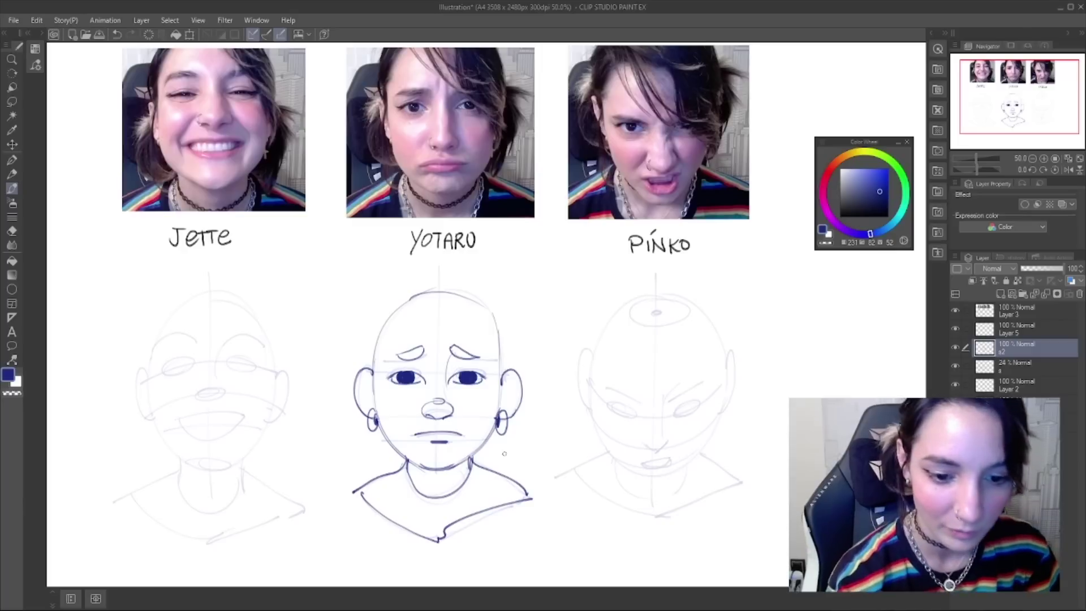
- Redraw Yotaro's earrings as longer oval loops hanging below each ear
key("ctrl+z")
mouse_move(371, 411)
left_mouse_down()
mouse_move(371, 434)
mouse_move(372, 411)
mouse_move(377, 433)
mouse_move(378, 420)
left_mouse_up()
key("ctrl+z")
key("ctrl+z")
key("ctrl+z")
key("ctrl+z")
key("ctrl+z")
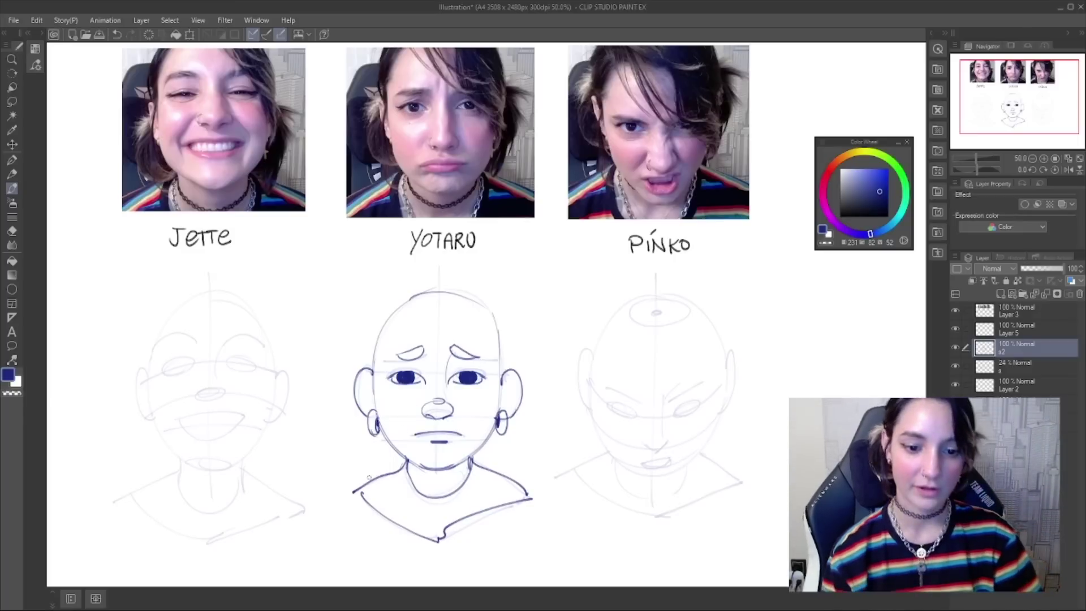
key("ctrl+z")
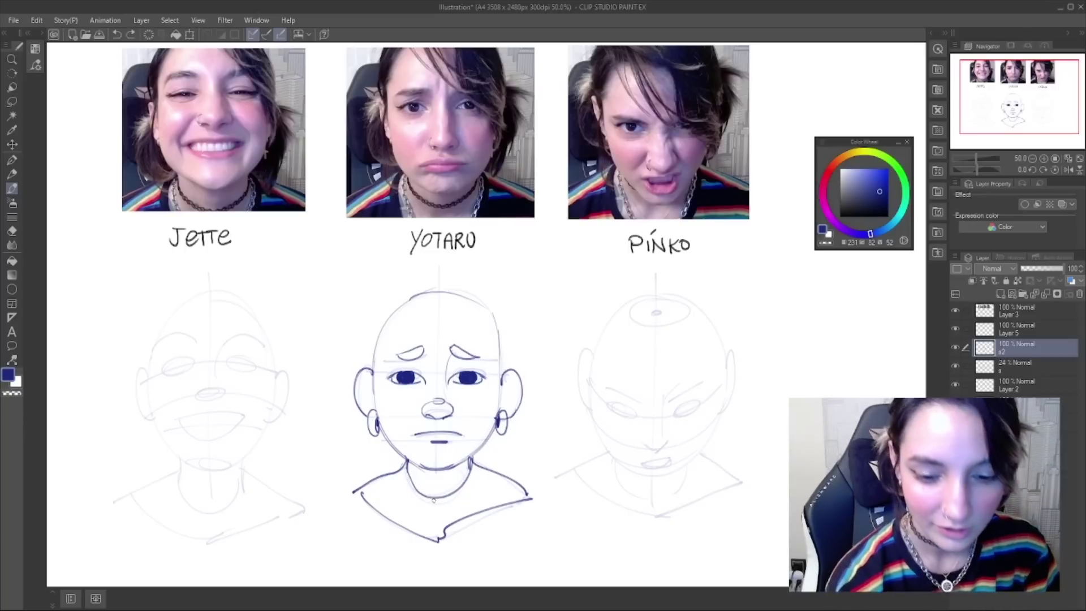
- Add the curved inner folds inside both of Yotaro's ears
mouse_move(372, 375)
left_mouse_down()
mouse_move(356, 382)
mouse_move(368, 383)
mouse_move(364, 410)
mouse_move(358, 379)
mouse_move(374, 393)
mouse_move(363, 399)
mouse_move(372, 392)
left_mouse_up()
key("ctrl+z")
key("ctrl+z")
key("ctrl+z")
mouse_move(502, 385)
left_mouse_down()
mouse_move(517, 381)
mouse_move(512, 409)
mouse_move(503, 396)
mouse_move(514, 379)
left_mouse_up()
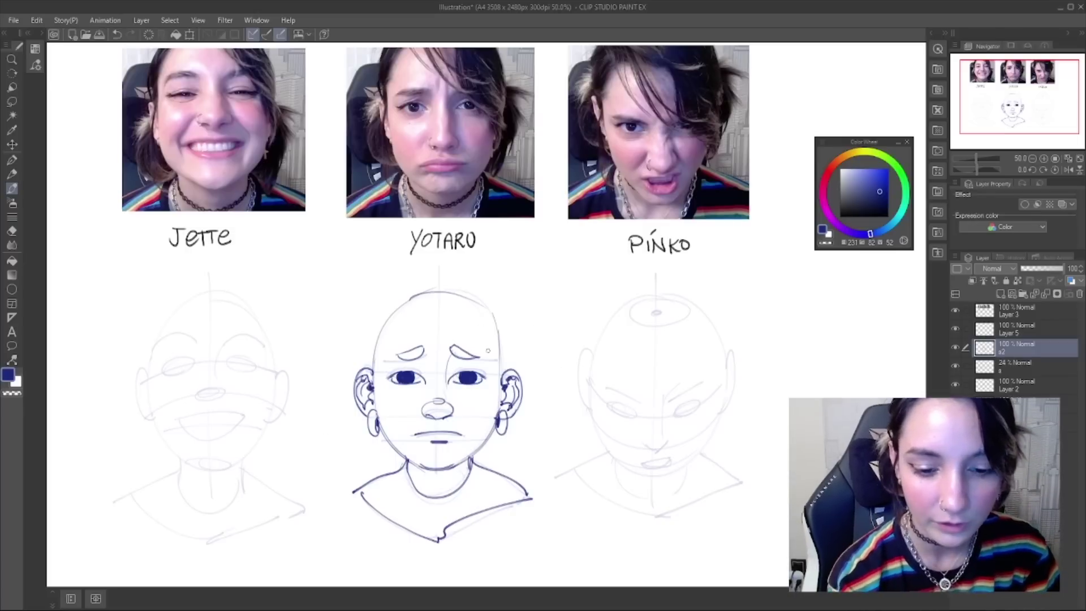
- Fill a dark curved shadow across Yotaro's neck directly beneath the chin
mouse_move(411, 461)
left_mouse_down()
mouse_move(463, 477)
mouse_move(414, 465)
mouse_move(439, 475)
mouse_move(467, 459)
mouse_move(412, 465)
mouse_move(441, 478)
mouse_move(470, 458)
left_mouse_up()
key("ctrl+z")
key("ctrl+z")
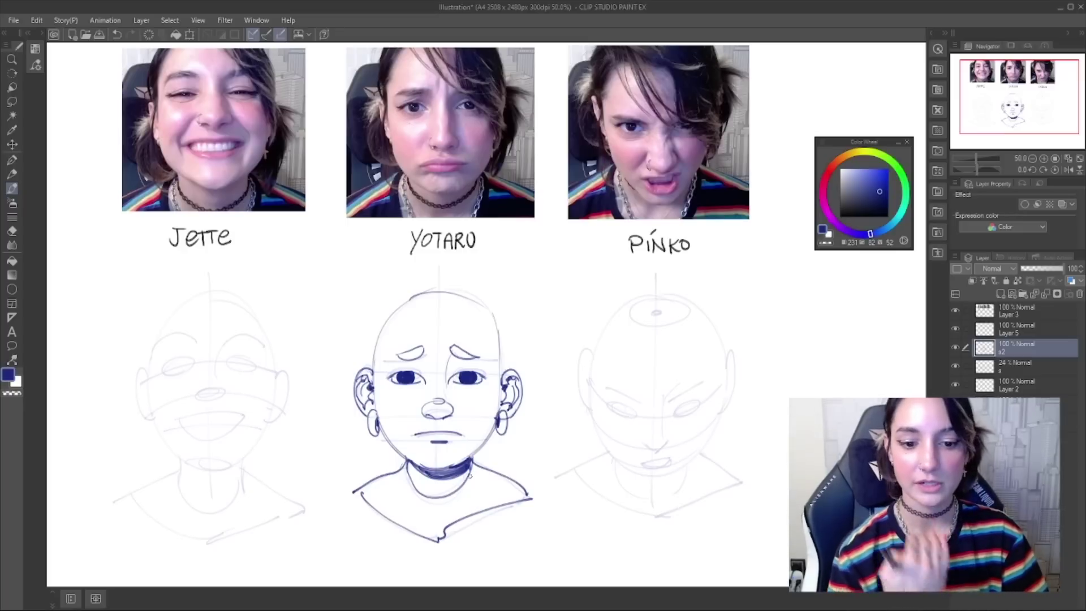
- Flip the canvas view horizontally and complete the missing side and top curve of Yotaro's head
key("h")
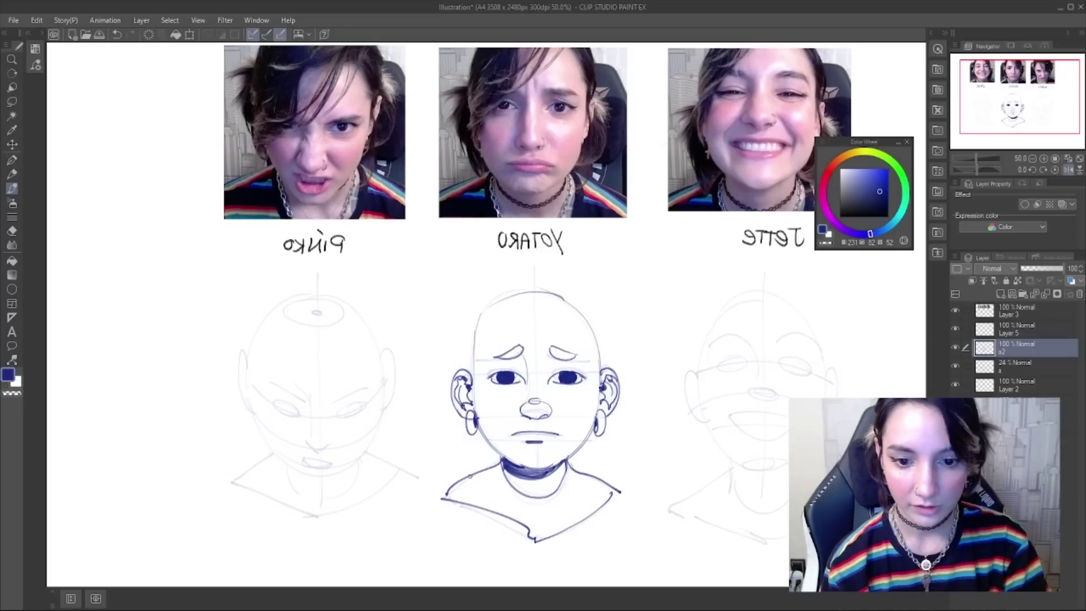
mouse_move(559, 297)
left_mouse_down()
mouse_move(600, 357)
mouse_move(572, 300)
mouse_move(599, 379)
left_mouse_up()
key("ctrl+z")
left_click_drag(593, 309, 597, 366)
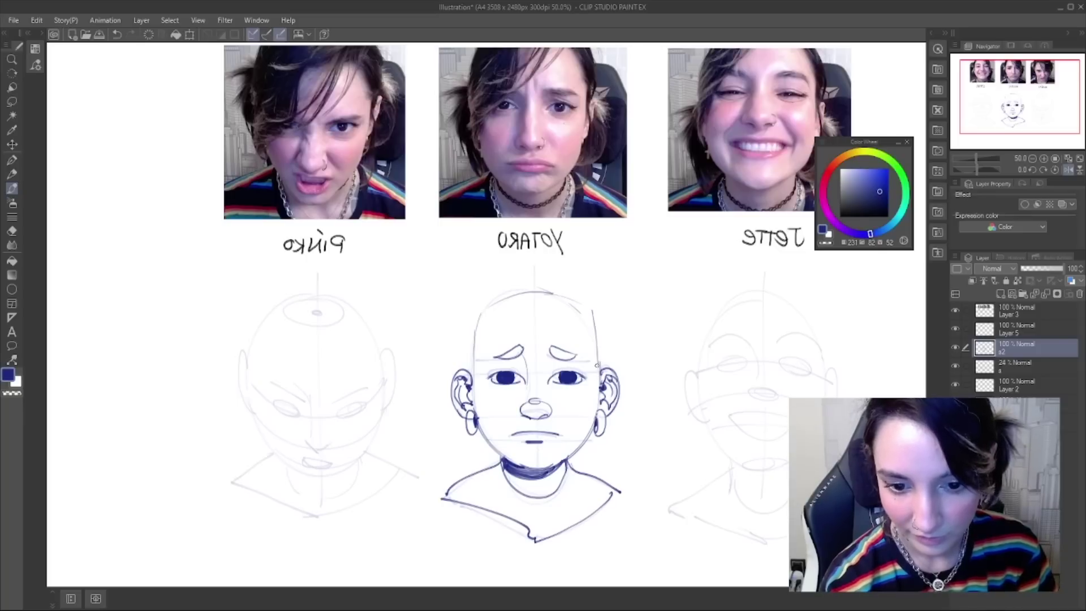
mouse_move(542, 291)
left_mouse_down()
mouse_move(593, 311)
mouse_move(599, 356)
left_mouse_up()
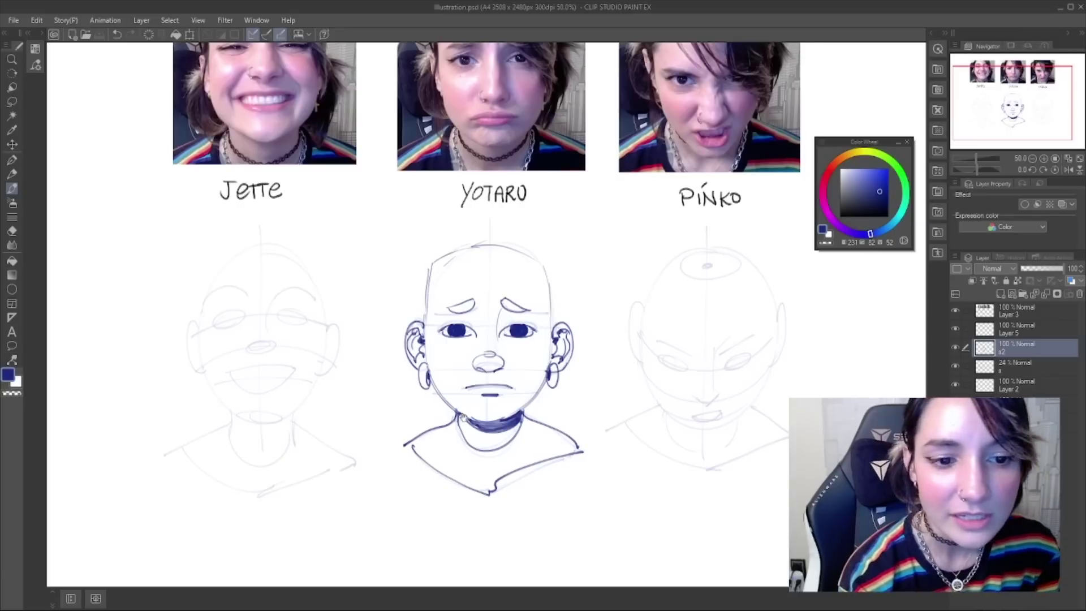
- Draw Jette's narrowed smiling eyes over the guide ovals and add a small mole below the left one
left_click_drag(462, 418, 395, 408)
left_click_drag(322, 427, 434, 419)
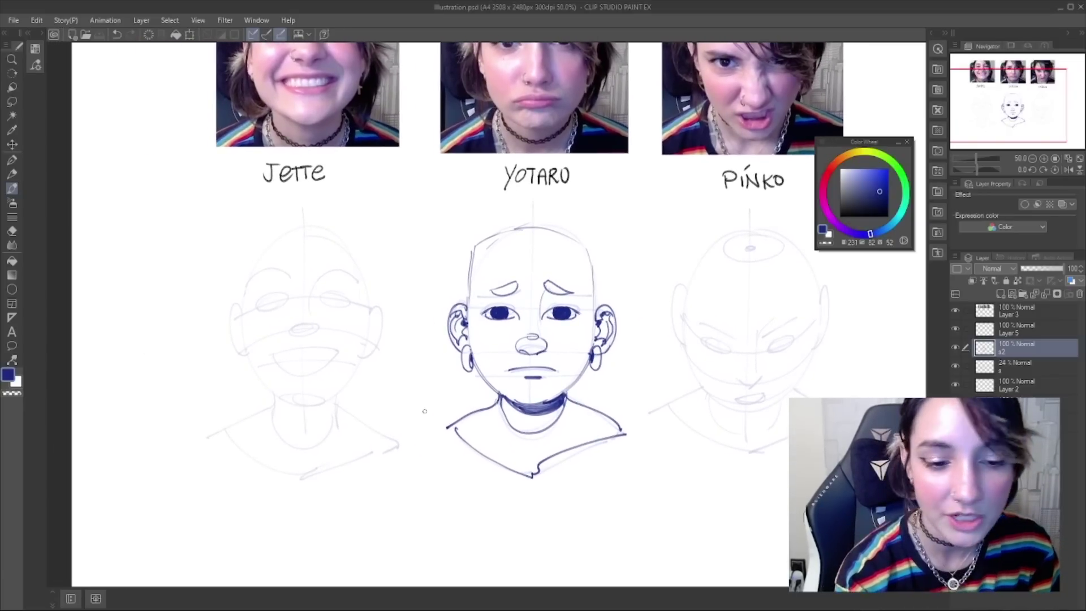
left_click_drag(427, 347, 408, 347)
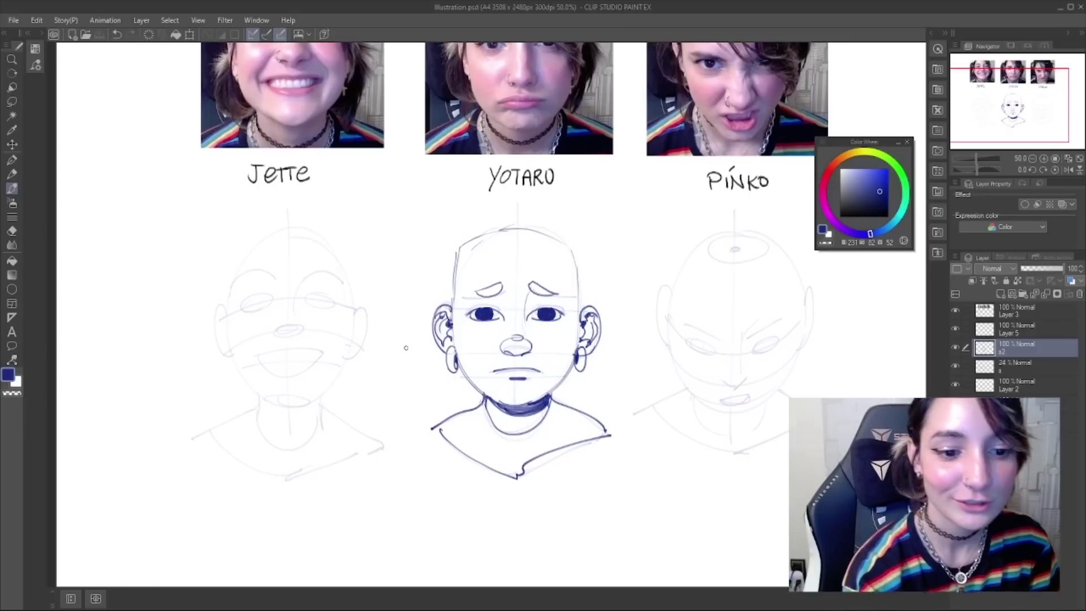
mouse_move(274, 301)
left_mouse_down()
mouse_move(232, 303)
mouse_move(346, 303)
mouse_move(311, 306)
left_mouse_up()
key("ctrl+z")
key("ctrl+z")
key("ctrl+z")
key("ctrl+z")
key("ctrl+z")
key("ctrl+z")
left_click_drag(234, 301, 275, 297)
left_click(240, 314)
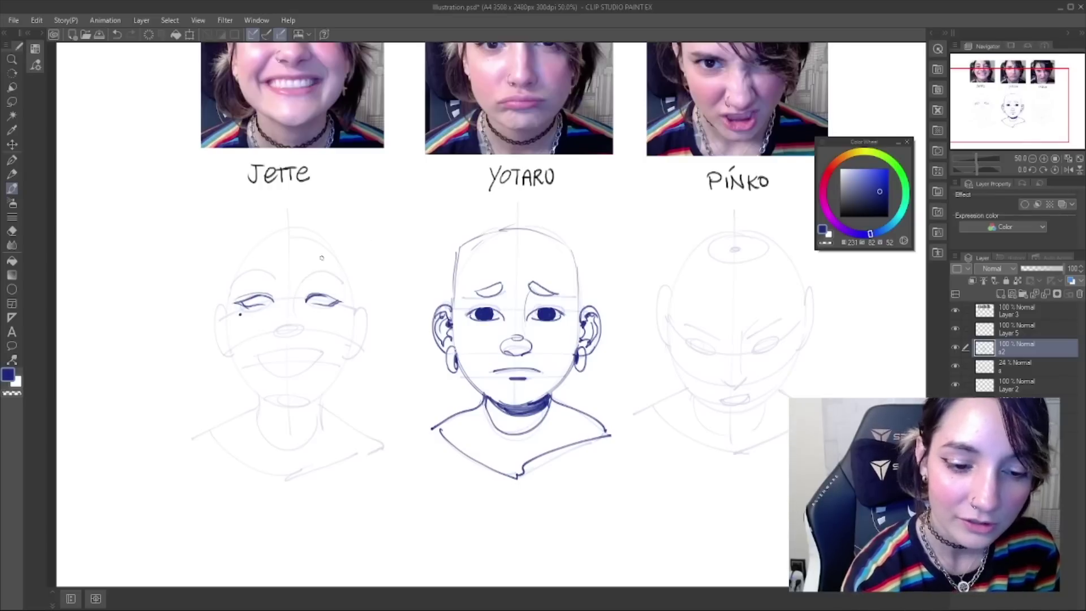
- Draw Jette's two arched, tapered eyebrows above the eyes along the guide curves
left_click_drag(275, 279, 232, 287)
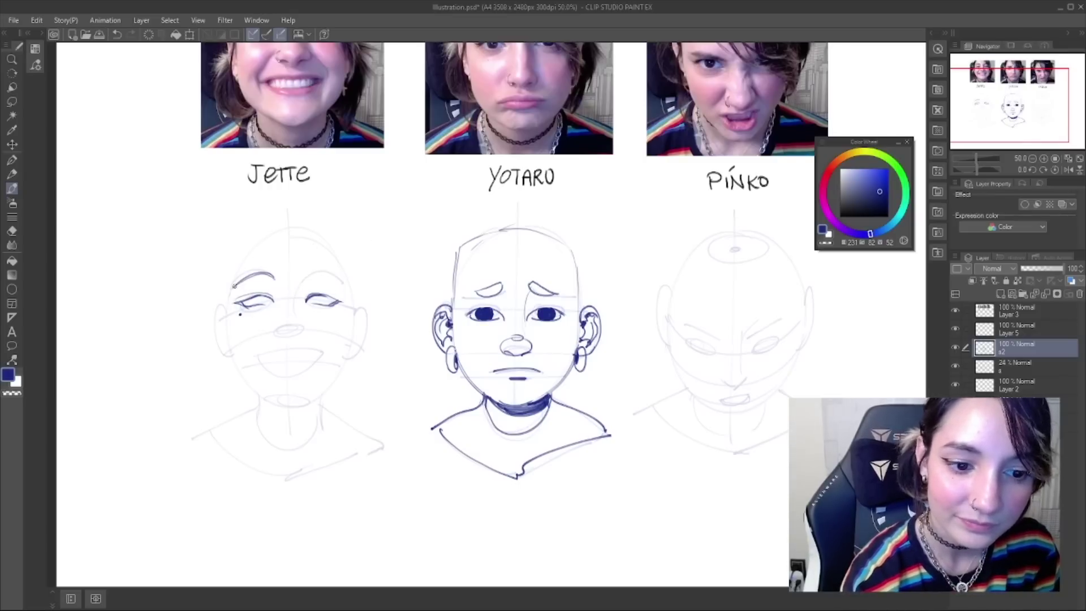
left_click_drag(303, 283, 344, 289)
key("ctrl+z")
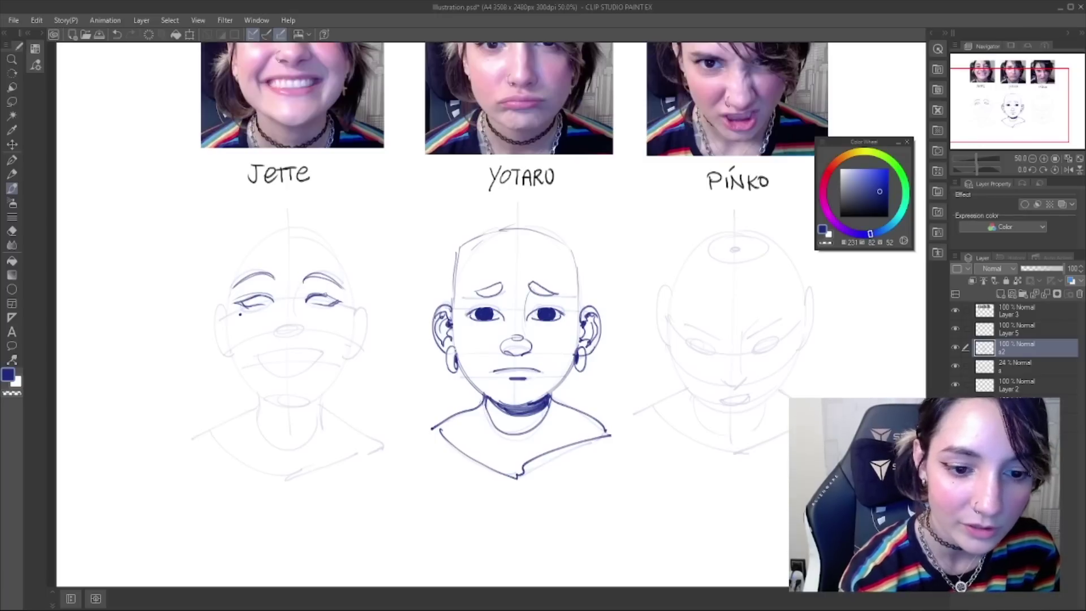
- Draw small round irises with pupils inside both of Jette's narrowed eyes
left_click_drag(457, 253, 461, 315)
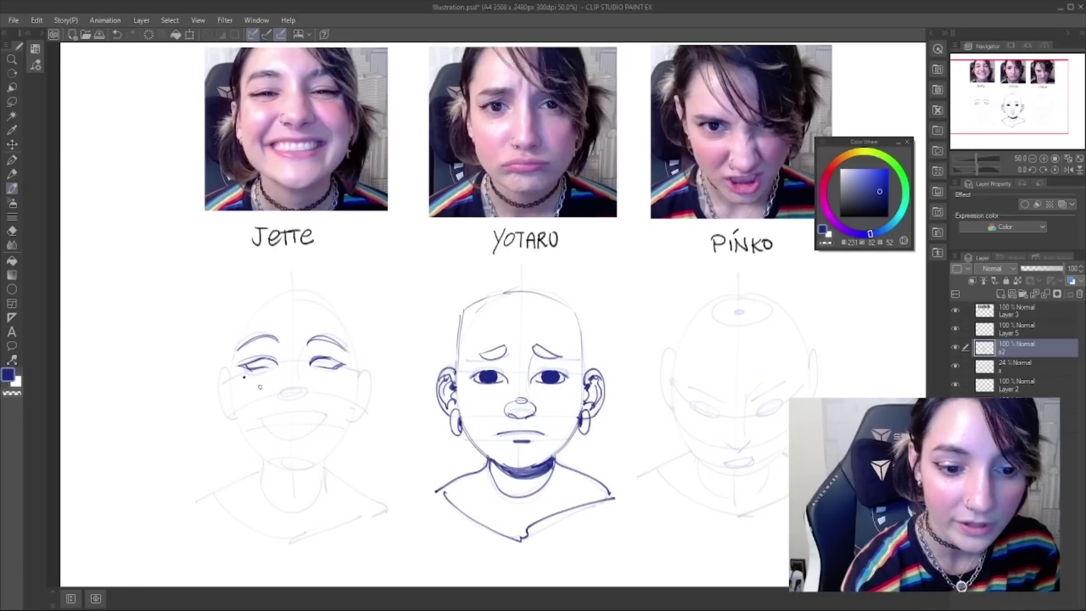
left_click_drag(536, 391, 521, 389)
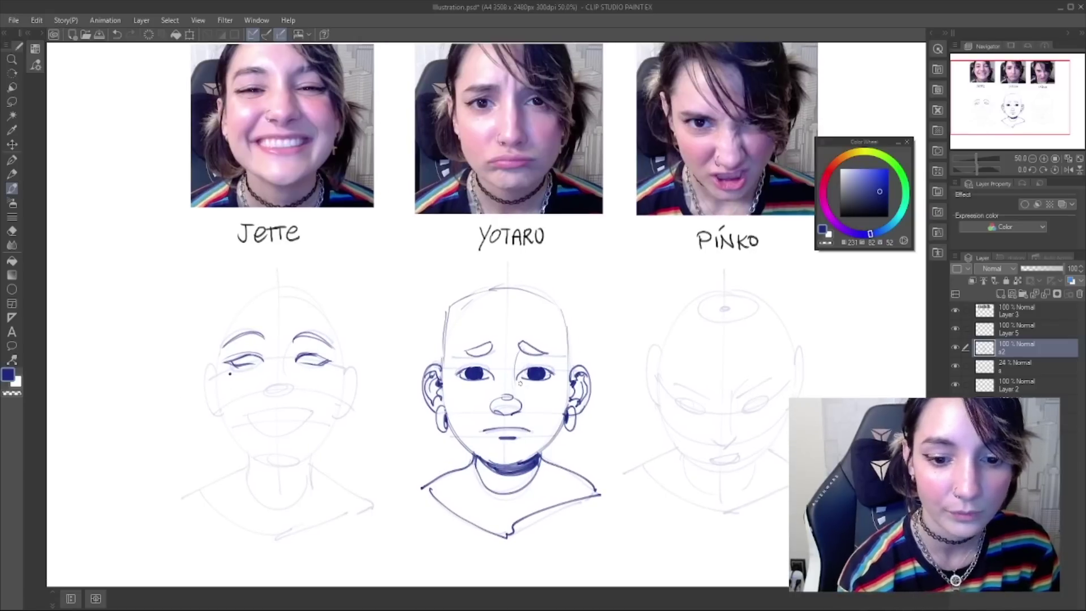
scroll(547, 401, "down", 1)
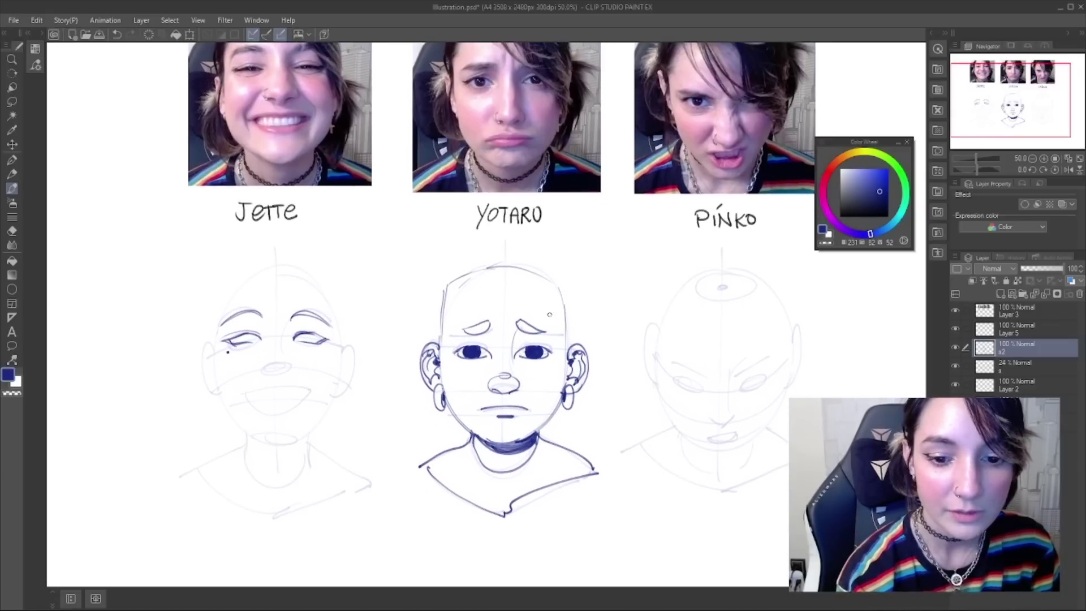
scroll(409, 412, "up", 1)
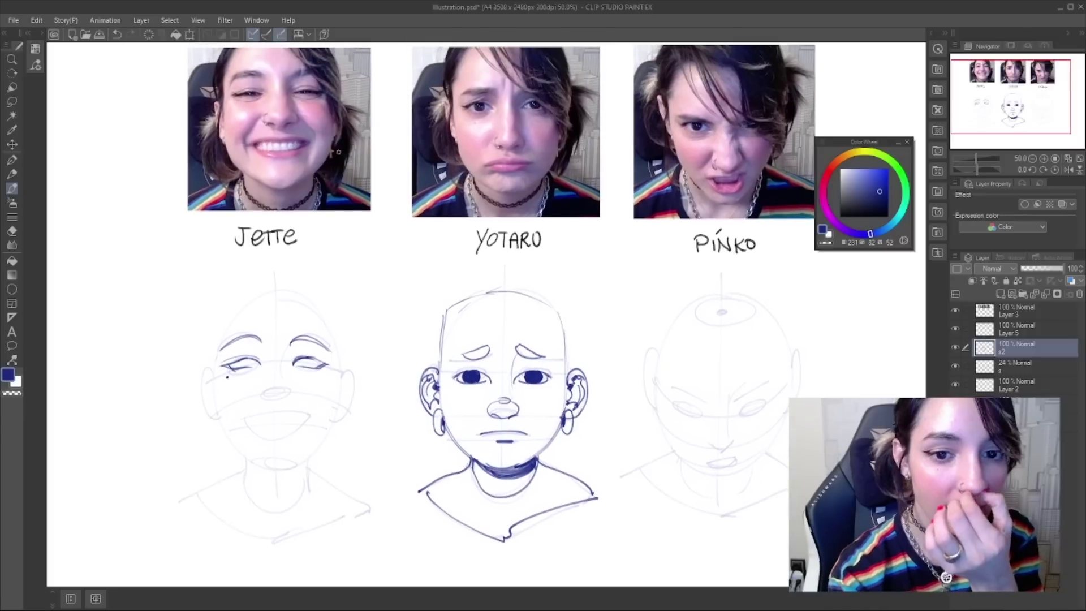
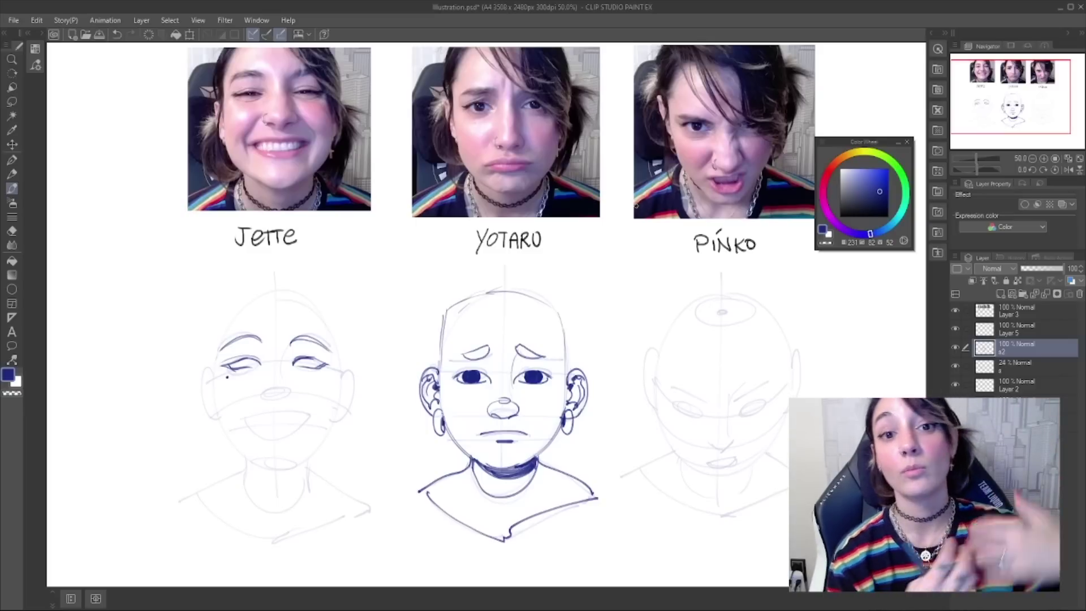
left_click_drag(488, 355, 507, 314)
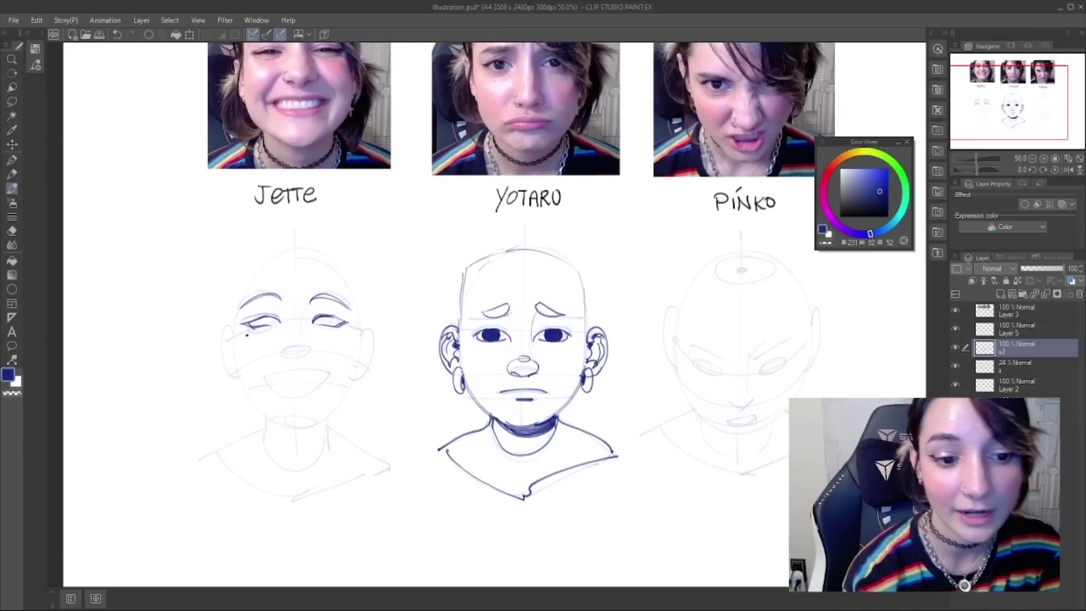
mouse_move(266, 317)
left_mouse_down()
mouse_move(268, 327)
mouse_move(332, 326)
left_mouse_up()
key("ctrl+z")
key("ctrl+z")
key("ctrl+z")
key("ctrl+z")
key("ctrl+z")
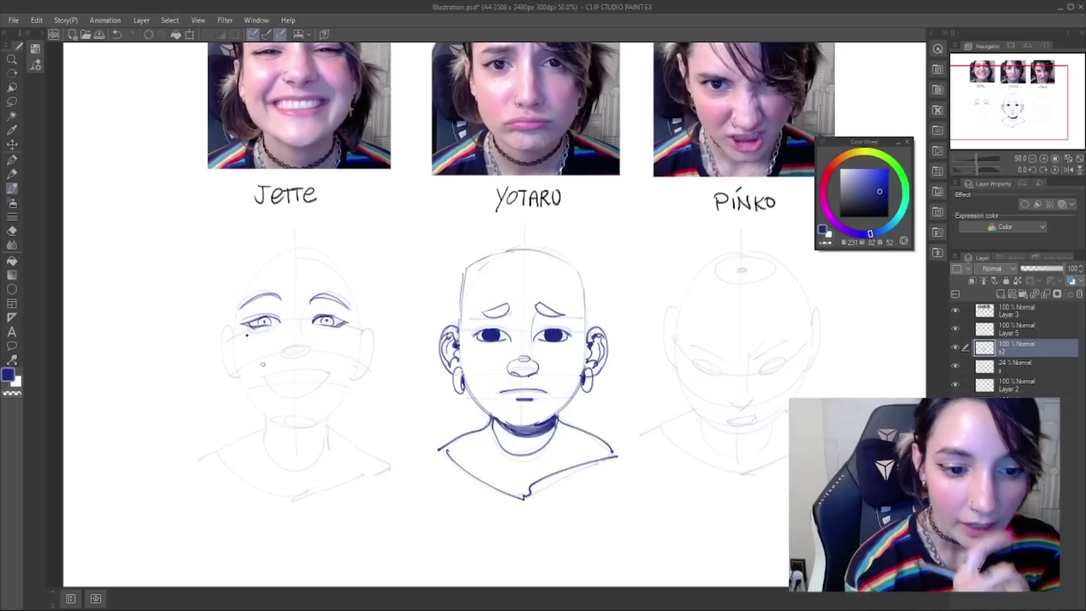
- Outline Jette's ears on both sides of the head, redrawing the left one slightly closer to the face
left_click_drag(636, 260, 626, 317)
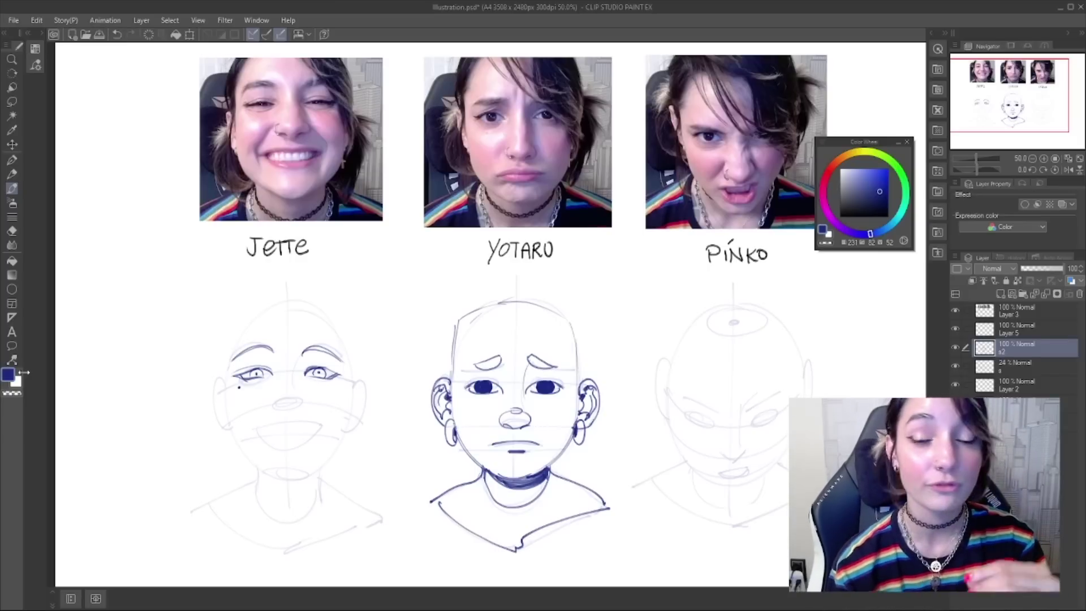
left_click_drag(403, 375, 426, 341)
left_click_drag(247, 348, 253, 395)
mouse_move(377, 352)
left_mouse_down()
mouse_move(387, 352)
mouse_move(372, 391)
mouse_move(388, 365)
mouse_move(371, 391)
mouse_move(385, 355)
mouse_move(373, 394)
left_mouse_up()
key("ctrl+z")
key("ctrl+z")
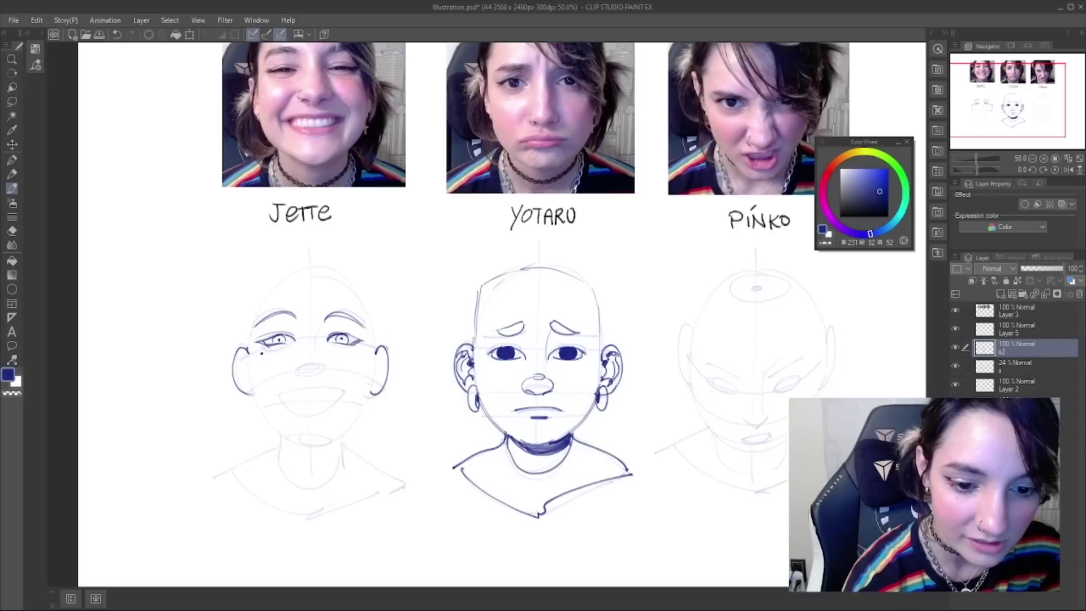
key("ctrl+z")
left_click_drag(238, 346, 249, 394)
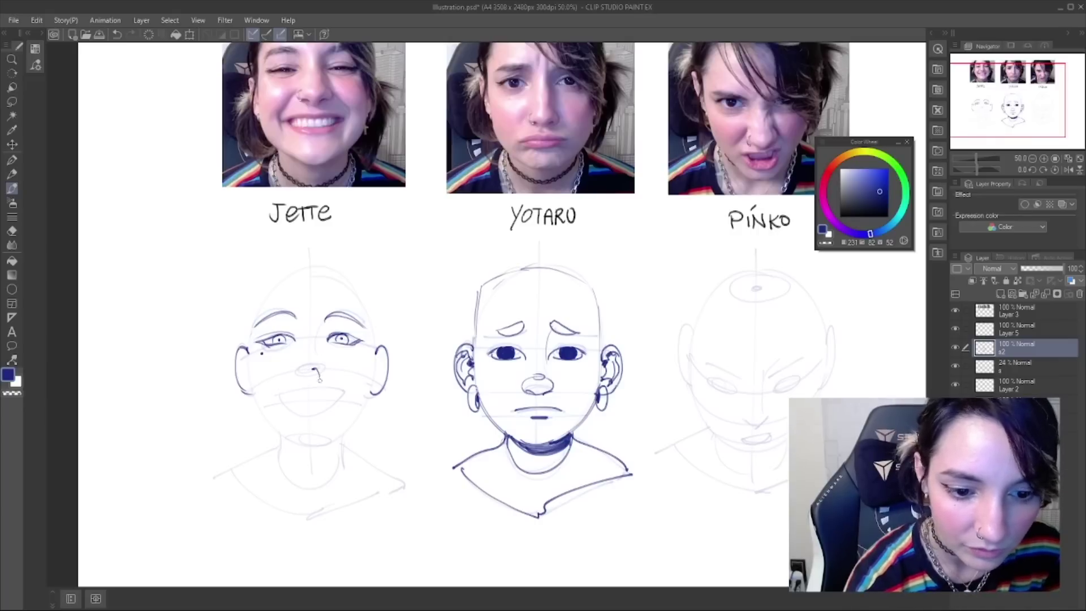
- Draw Jette's nose bridge line down from the right eyebrow and sketch the nose tip with its nostrils
key("ctrl+z")
left_click_drag(325, 315, 316, 362)
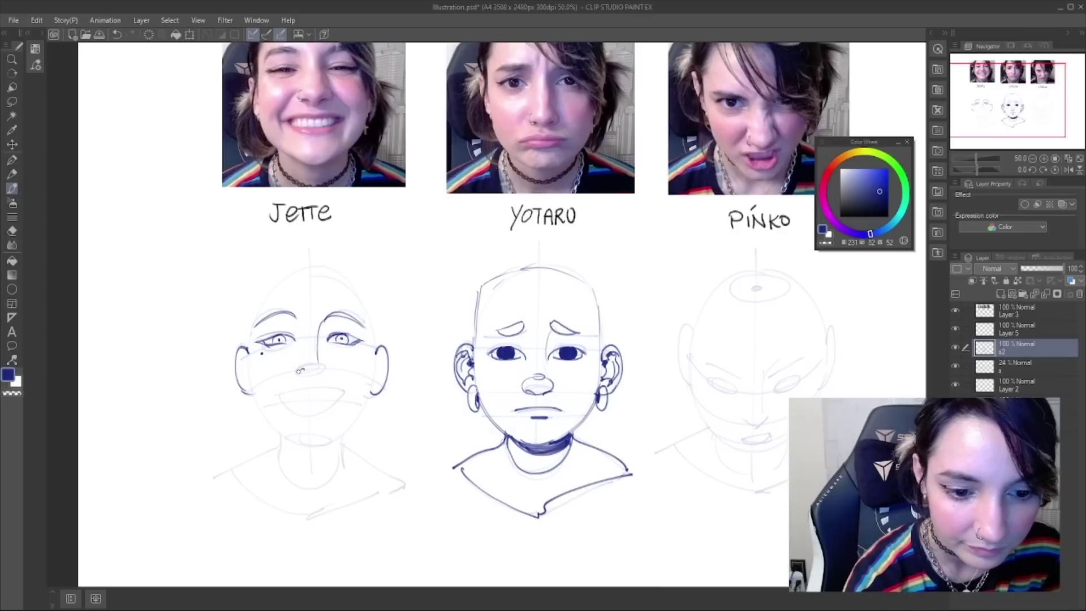
key("ctrl+z")
left_click_drag(298, 373, 310, 370)
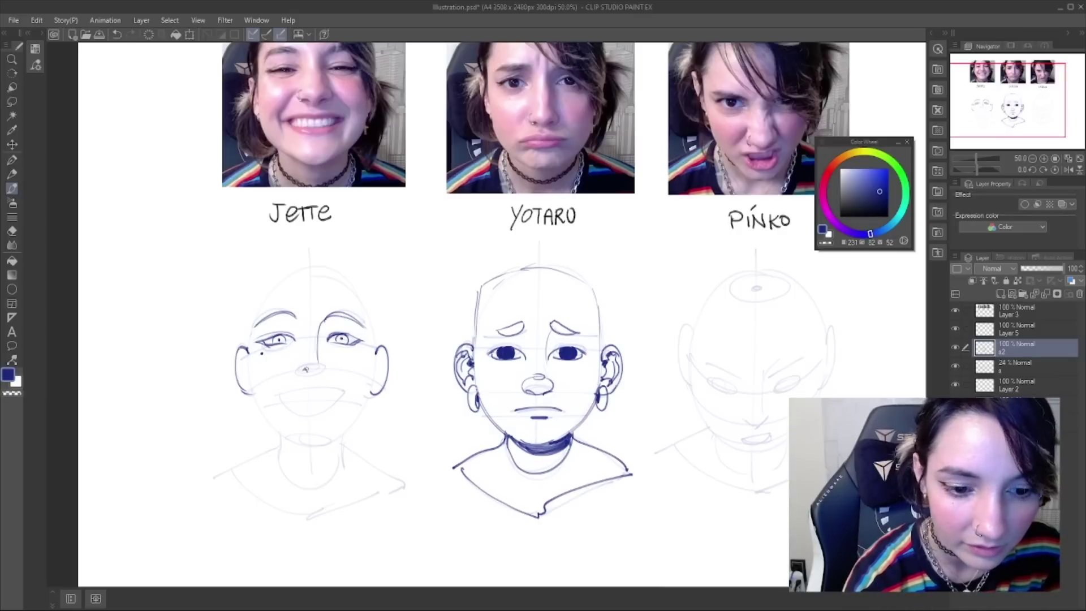
key("ctrl+z")
key("ctrl+z")
left_click_drag(308, 371, 320, 375)
key("ctrl+z")
key("ctrl+z")
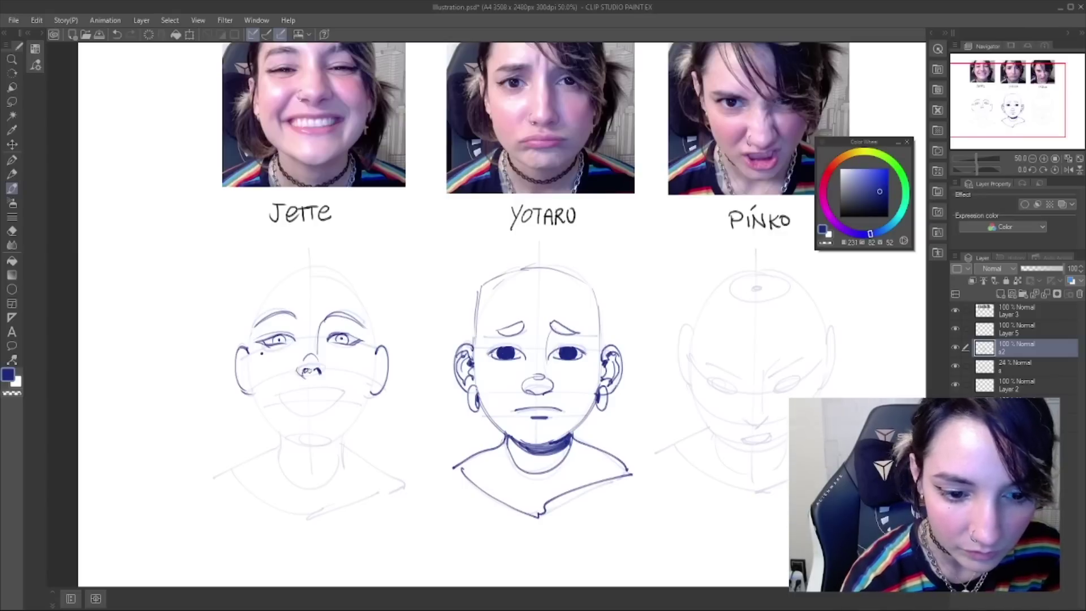
- Refine Jette's nose by reworking the outer wings, nostrils and the contour around the tip
left_click_drag(323, 370, 324, 366)
key("ctrl+z")
key("ctrl+z")
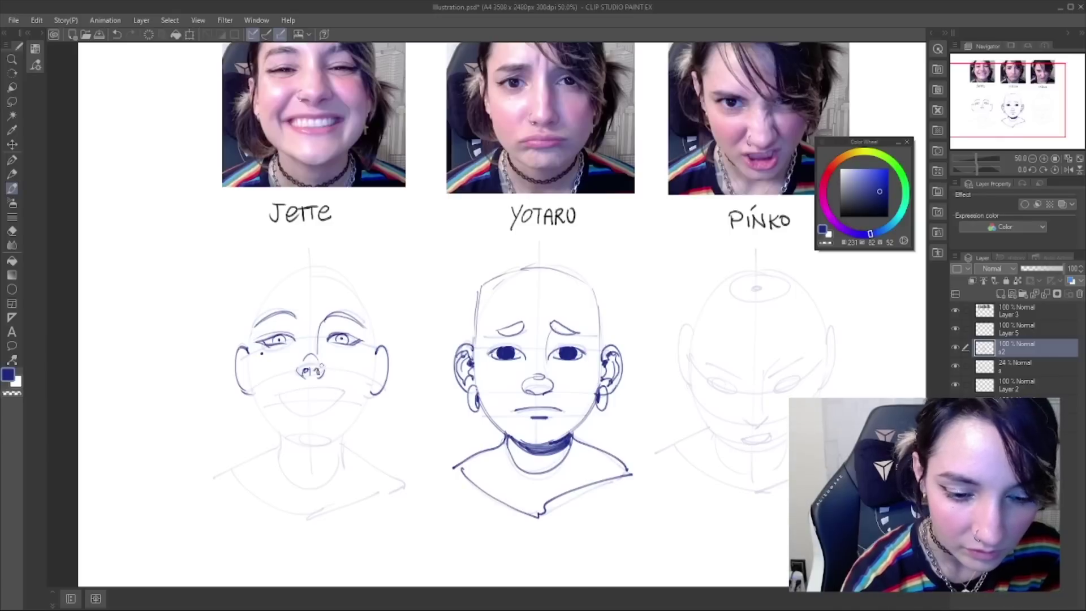
key("ctrl+z")
left_click_drag(324, 366, 319, 373)
key("ctrl+z")
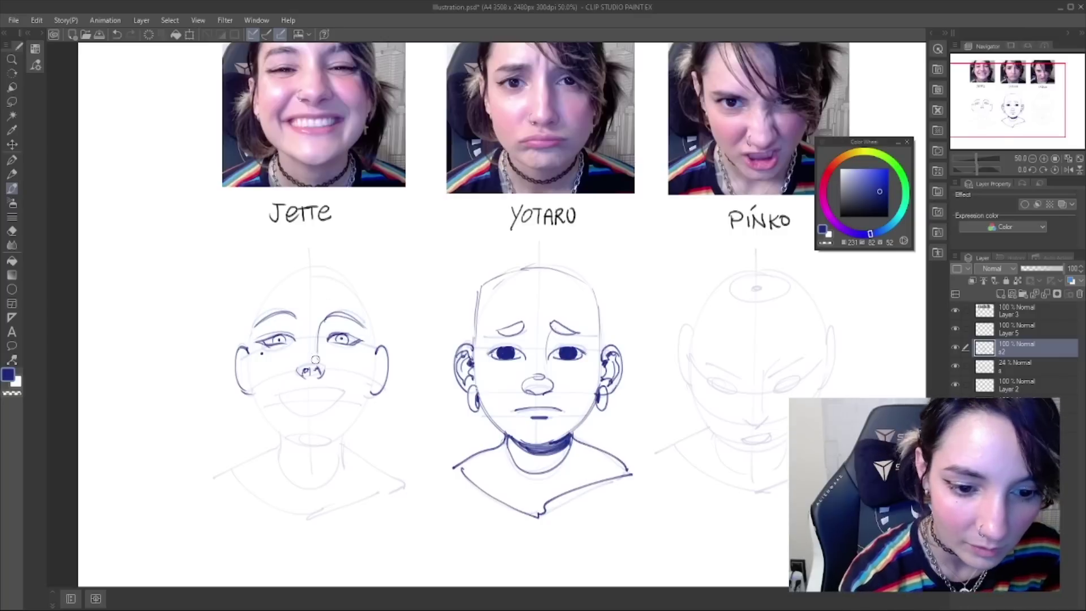
left_click_drag(301, 367, 302, 377)
key("ctrl+z")
key("ctrl+z")
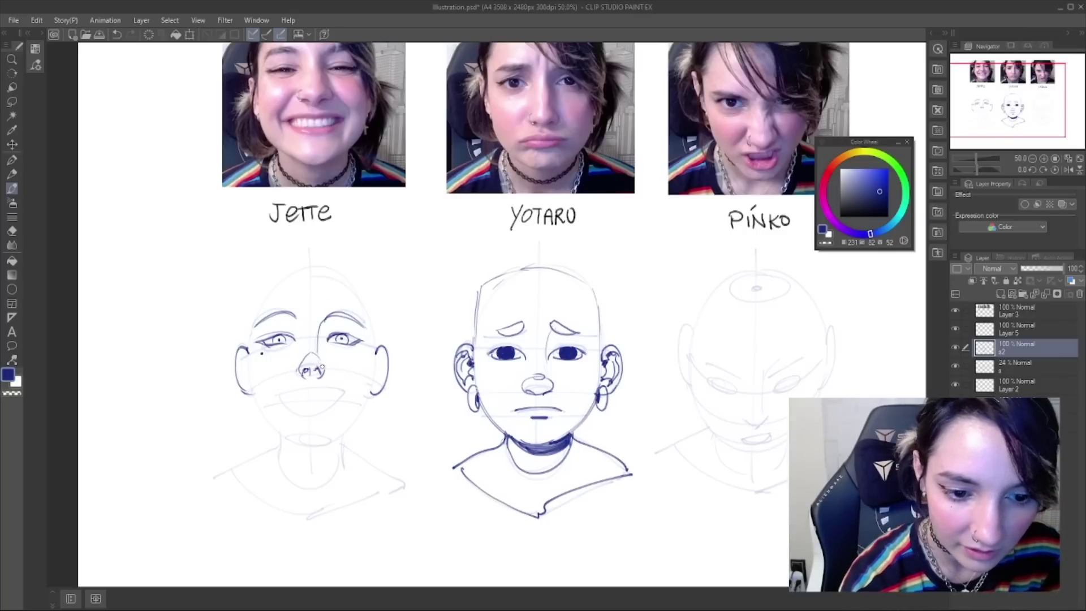
key("ctrl+z")
left_click_drag(319, 366, 321, 374)
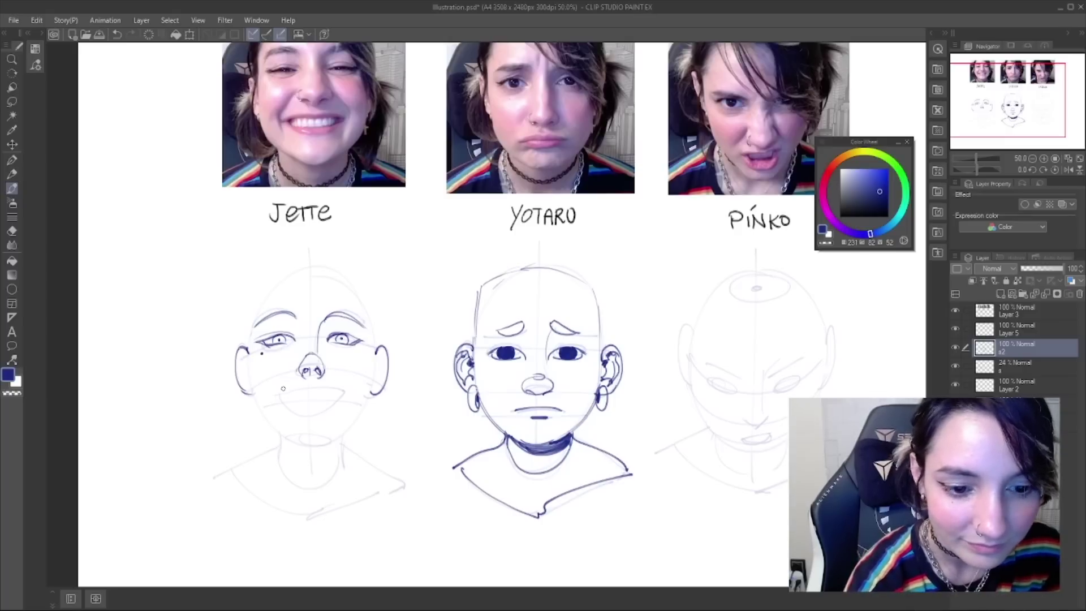
- Draw Jette's wide open smile with a curved upper lip, rounded lower lip and dark inner corners
left_click_drag(284, 388, 349, 387)
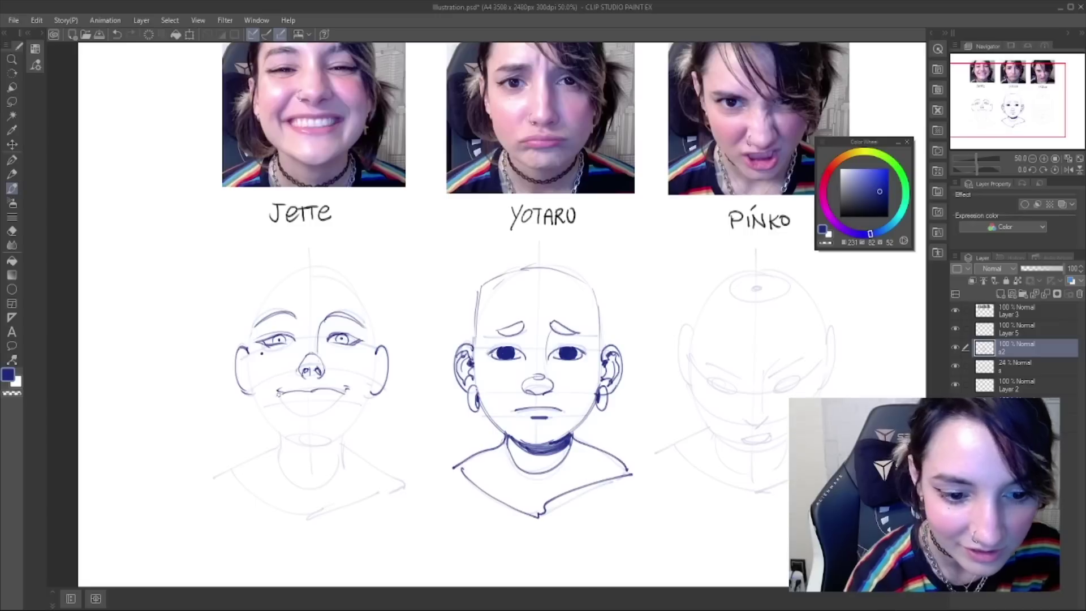
left_click_drag(280, 393, 312, 418)
mouse_move(312, 418)
left_mouse_down()
mouse_move(348, 392)
mouse_move(293, 407)
mouse_move(342, 403)
mouse_move(285, 391)
mouse_move(351, 391)
left_mouse_up()
mouse_move(283, 392)
left_mouse_down()
mouse_move(346, 389)
mouse_move(284, 403)
mouse_move(323, 416)
mouse_move(339, 394)
mouse_move(296, 414)
mouse_move(303, 422)
mouse_move(344, 395)
left_mouse_up()
key("ctrl+z")
key("ctrl+z")
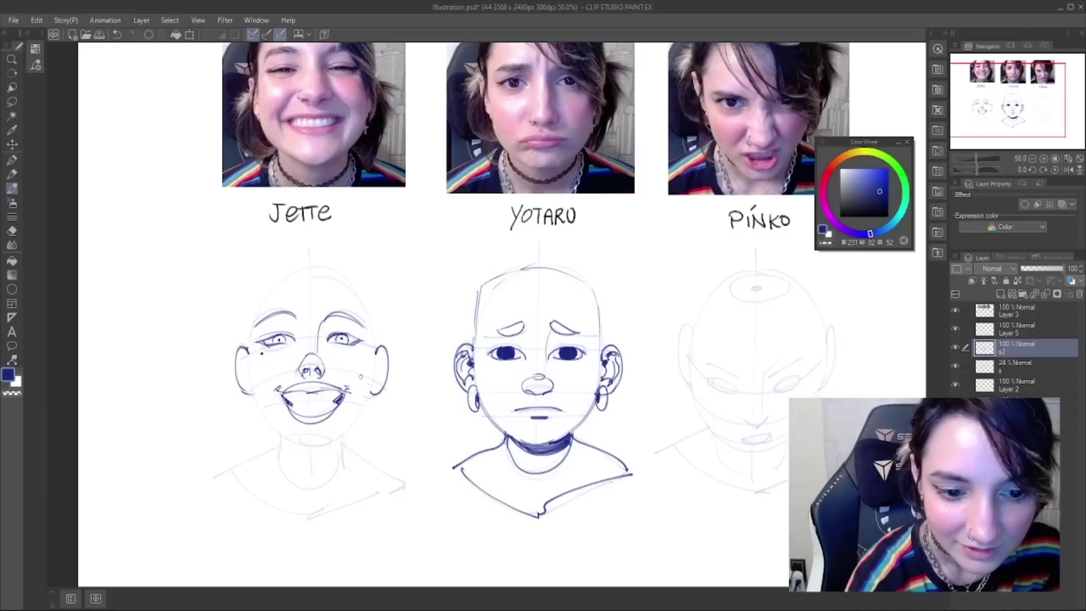
- Outline the top of Jette's head from ear to ear, reworking the curve along both temples
left_click_drag(247, 351, 260, 295)
key("ctrl+z")
mouse_move(249, 352)
left_mouse_down()
mouse_move(251, 313)
mouse_move(341, 285)
mouse_move(276, 290)
mouse_move(315, 275)
mouse_move(354, 289)
left_mouse_up()
key("ctrl+z")
key("ctrl+z")
mouse_move(247, 352)
left_mouse_down()
mouse_move(289, 277)
mouse_move(354, 288)
mouse_move(375, 317)
mouse_move(371, 363)
left_mouse_up()
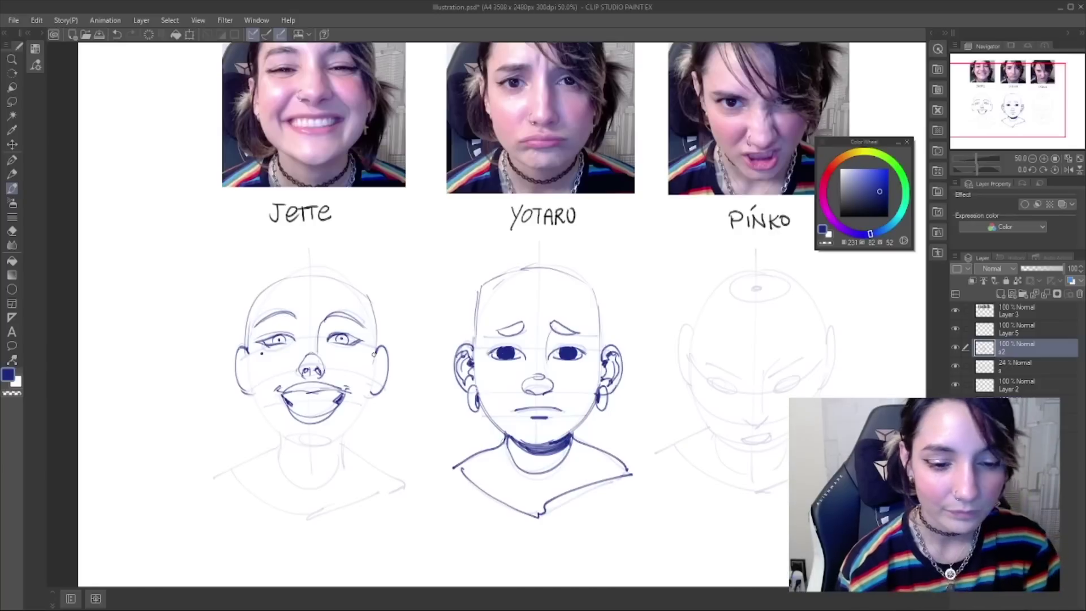
mouse_move(265, 290)
left_mouse_down()
mouse_move(351, 281)
mouse_move(376, 354)
left_mouse_up()
left_click_drag(372, 294, 376, 334)
- Draw Jette's cheeks, jaw and rounded chin, connecting the face contour between both ears
left_click_drag(248, 338, 259, 415)
left_click_drag(249, 342, 267, 428)
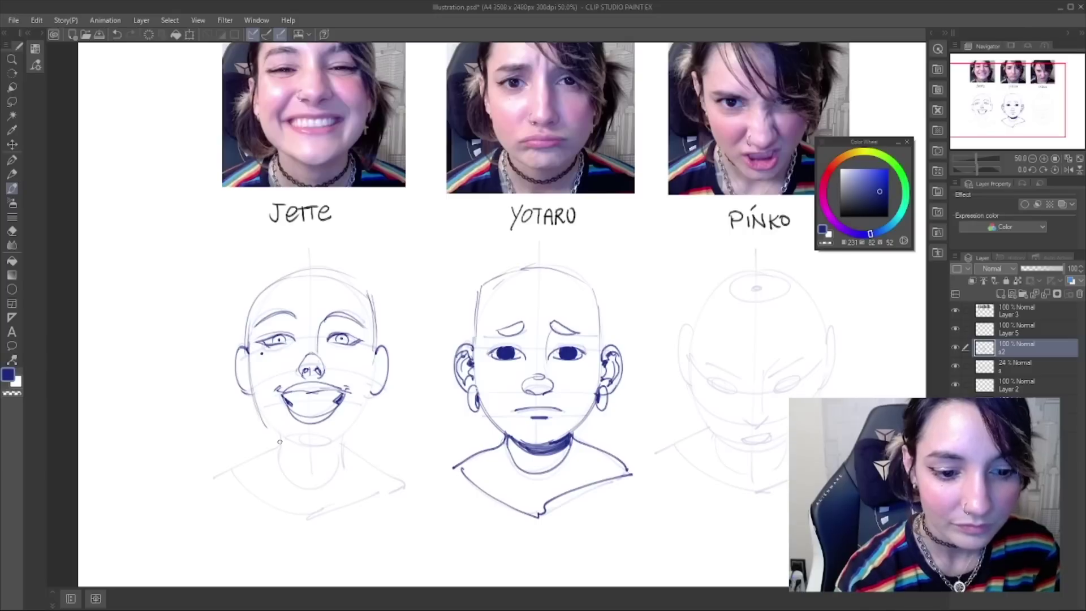
key("ctrl+z")
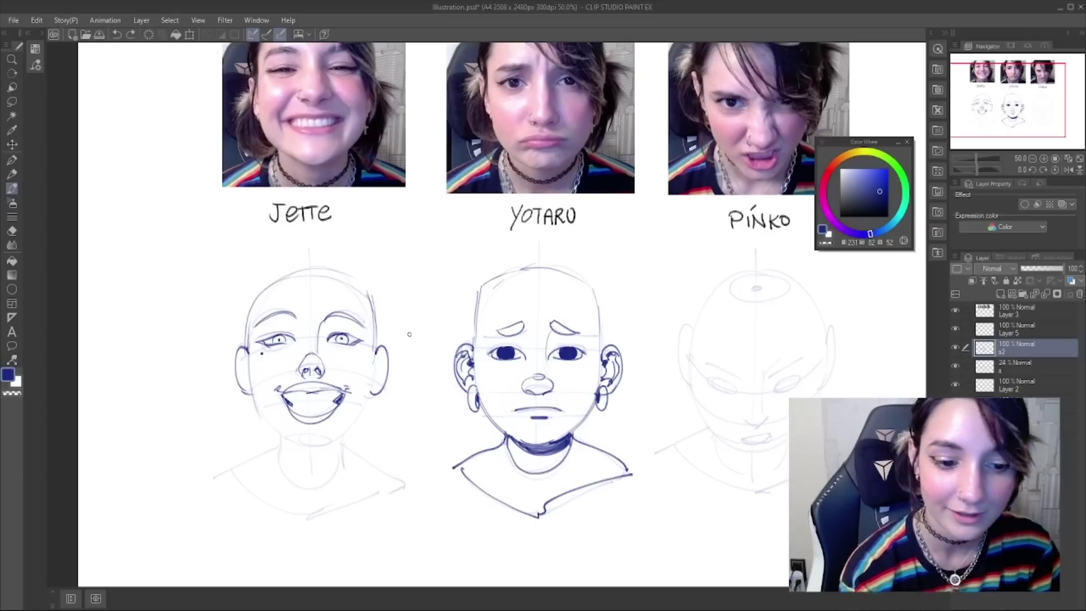
mouse_move(251, 395)
left_mouse_down()
mouse_move(262, 421)
mouse_move(311, 450)
left_mouse_up()
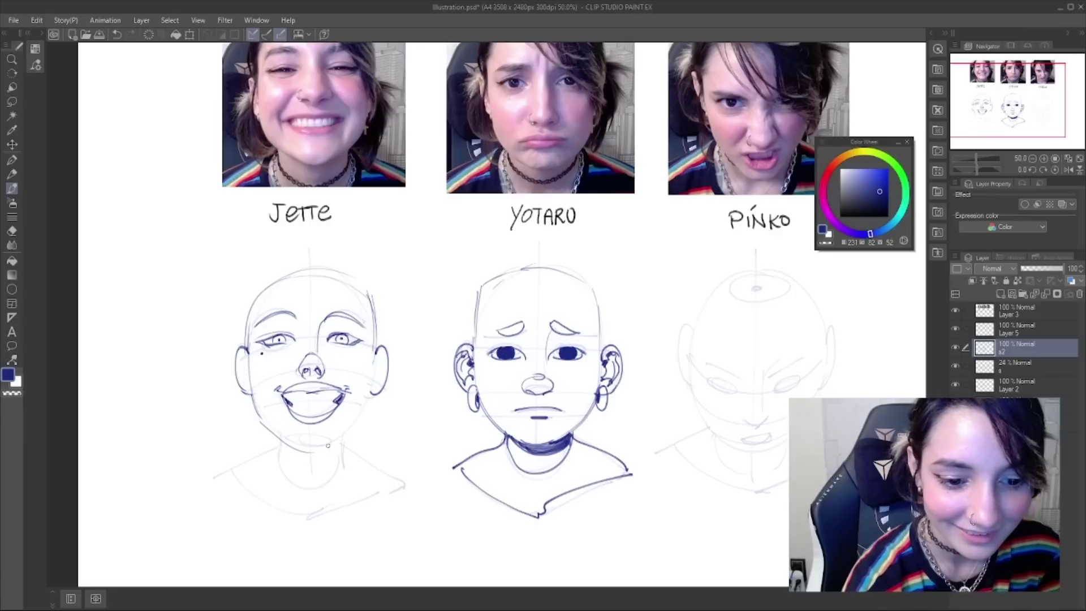
key("ctrl+z")
left_click_drag(261, 417, 311, 451)
key("ctrl+z")
mouse_move(261, 419)
left_mouse_down()
mouse_move(295, 445)
mouse_move(327, 450)
mouse_move(379, 400)
left_mouse_up()
key("ctrl+z")
mouse_move(330, 446)
left_mouse_down()
mouse_move(370, 415)
mouse_move(355, 419)
left_mouse_up()
mouse_move(377, 346)
left_mouse_down()
mouse_move(358, 418)
mouse_move(322, 439)
mouse_move(365, 409)
left_mouse_up()
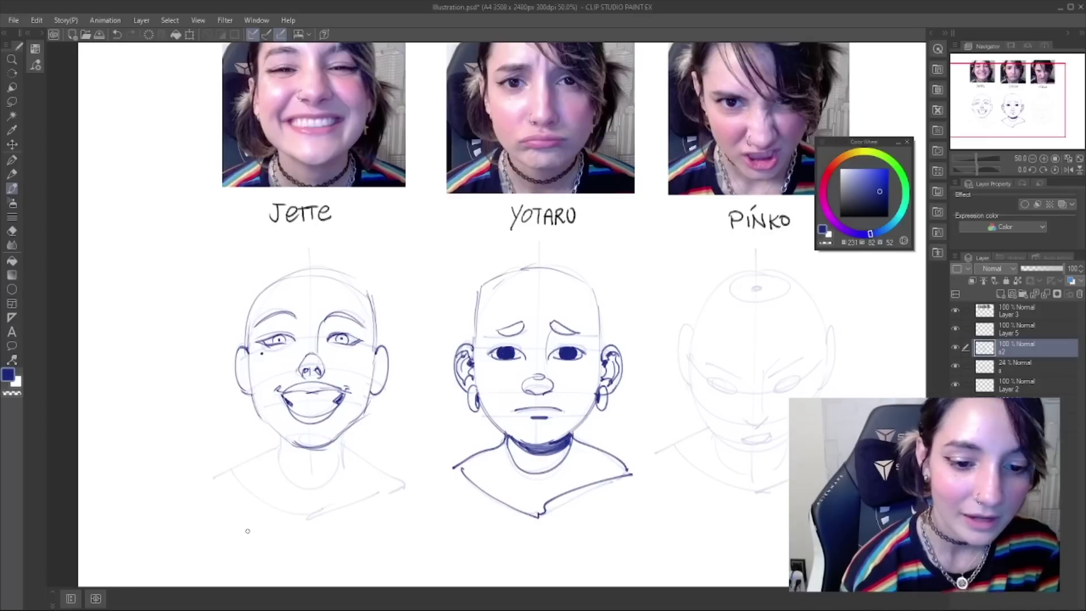
- Reinforce Jette's jawline on both sides of the chin and retry the curve of the skull
left_click_drag(253, 396, 295, 443)
key("ctrl+z")
left_click_drag(257, 409, 289, 440)
mouse_move(355, 429)
left_mouse_down()
mouse_move(371, 405)
mouse_move(342, 434)
left_mouse_up()
left_click_drag(247, 343, 309, 262)
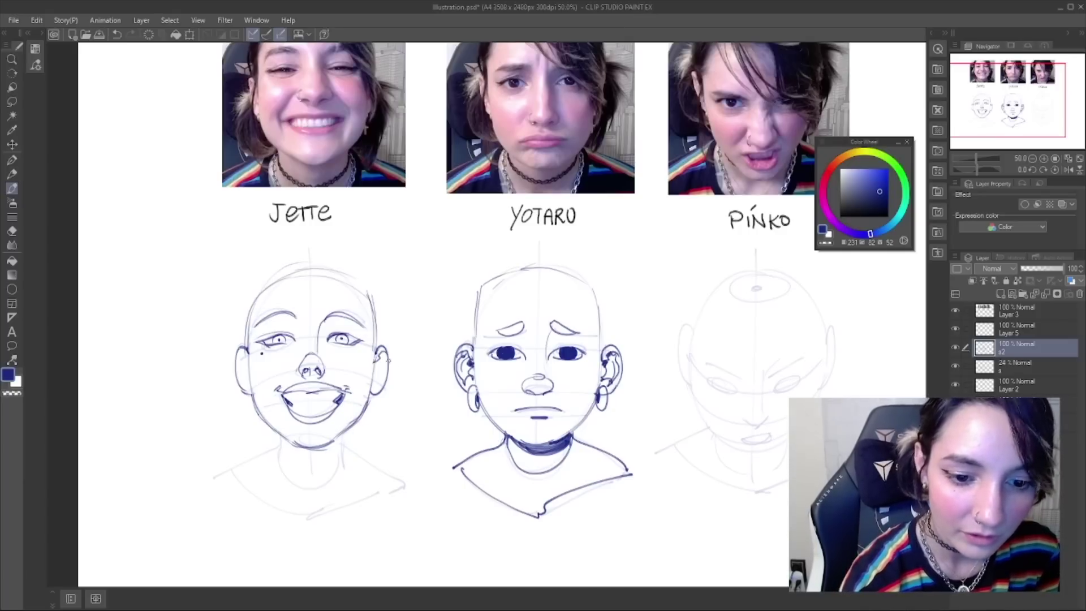
key("ctrl+z")
key("ctrl+z")
- Add the inner fold details to both of Jette's ears
mouse_move(385, 372)
left_mouse_down()
mouse_move(380, 388)
mouse_move(388, 354)
mouse_move(374, 375)
mouse_move(388, 366)
left_mouse_up()
key("ctrl+z")
key("ctrl+z")
mouse_move(249, 378)
left_mouse_down()
mouse_move(243, 384)
mouse_move(245, 351)
mouse_move(247, 369)
left_mouse_up()
left_click_drag(242, 356, 244, 381)
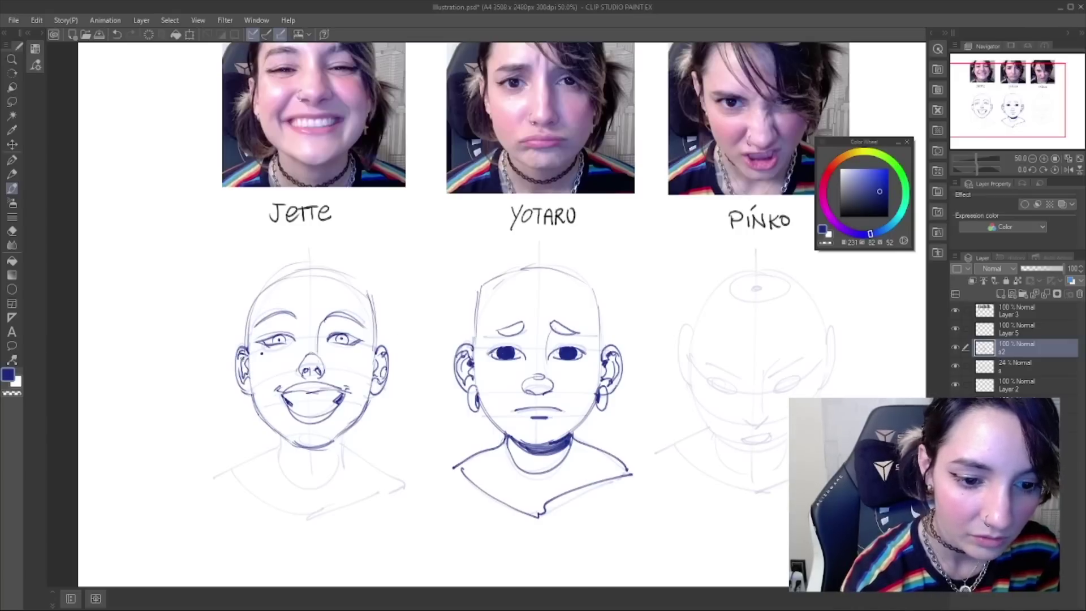
- Draw Jette's neck with a curved collar line and fill in the dark shadow under the chin
left_click_drag(399, 419, 403, 400)
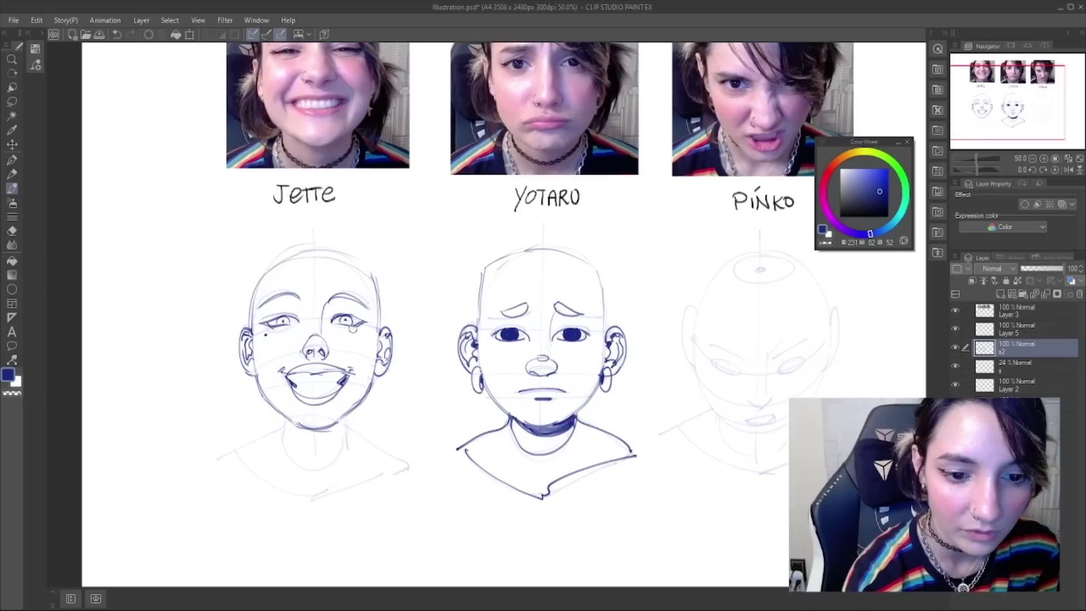
left_click_drag(521, 386, 520, 364)
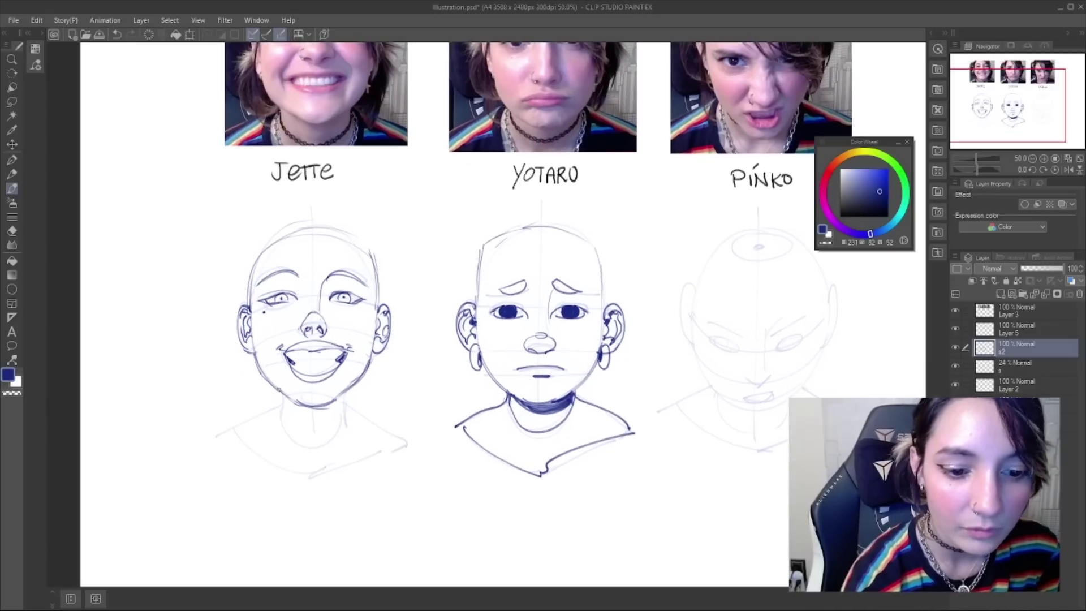
mouse_move(277, 407)
left_mouse_down()
mouse_move(301, 443)
mouse_move(345, 393)
mouse_move(347, 417)
mouse_move(282, 394)
mouse_move(347, 397)
mouse_move(299, 402)
mouse_move(339, 395)
mouse_move(313, 407)
mouse_move(341, 401)
left_mouse_up()
key("ctrl+z")
key("ctrl+z")
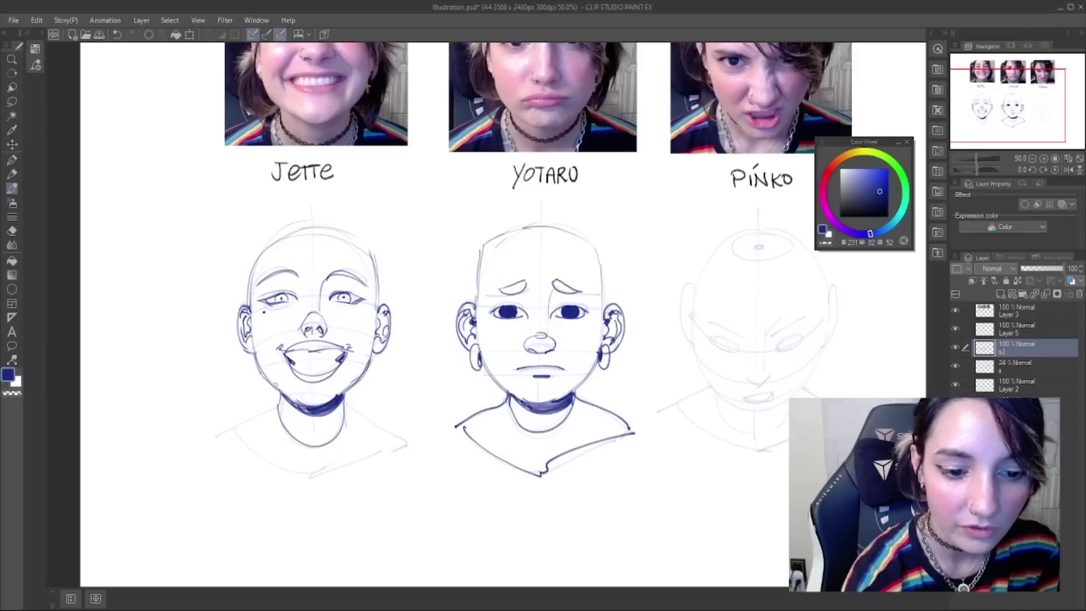
- Draw Jette's shoulders sloping out from the neck and close the bust with a curved lower edge
left_click_drag(276, 406, 217, 431)
mouse_move(343, 396)
left_mouse_down()
mouse_move(414, 441)
mouse_move(338, 452)
left_mouse_up()
key("ctrl+z")
key("ctrl+z")
key("ctrl+z")
mouse_move(283, 396)
left_mouse_down()
mouse_move(238, 419)
mouse_move(257, 452)
mouse_move(333, 475)
mouse_move(399, 440)
left_mouse_up()
key("ctrl+z")
left_click_drag(310, 476, 394, 443)
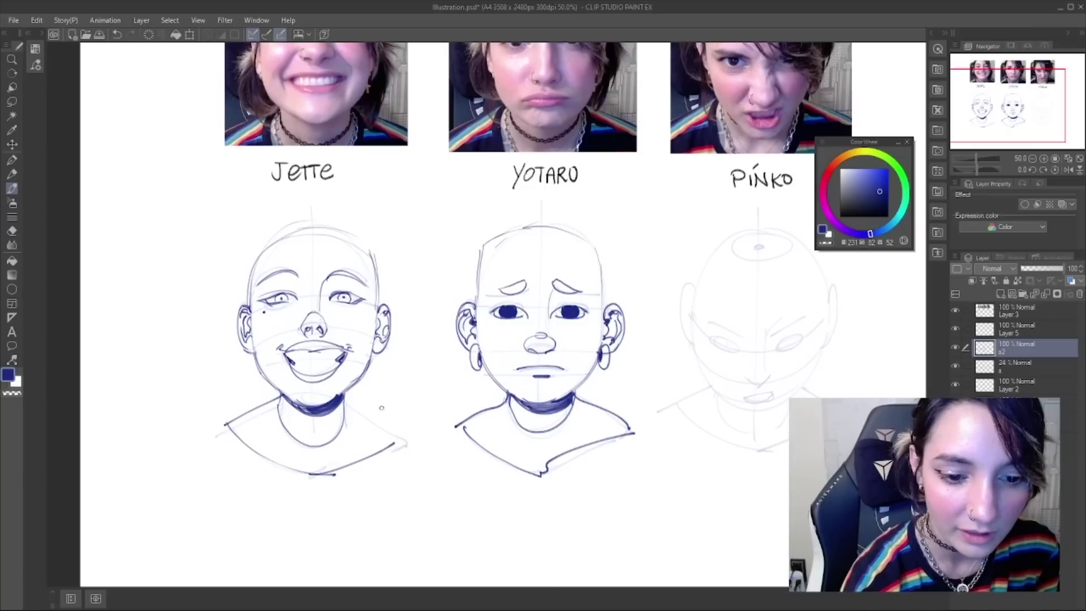
left_click_drag(346, 396, 402, 434)
- Start Pínko's face contour with a straight line down one side, a short chin curve and trial jaw strokes
left_click_drag(609, 389, 489, 393)
left_click_drag(377, 240, 439, 210)
mouse_move(761, 350)
left_mouse_down()
mouse_move(751, 340)
mouse_move(781, 374)
left_mouse_up()
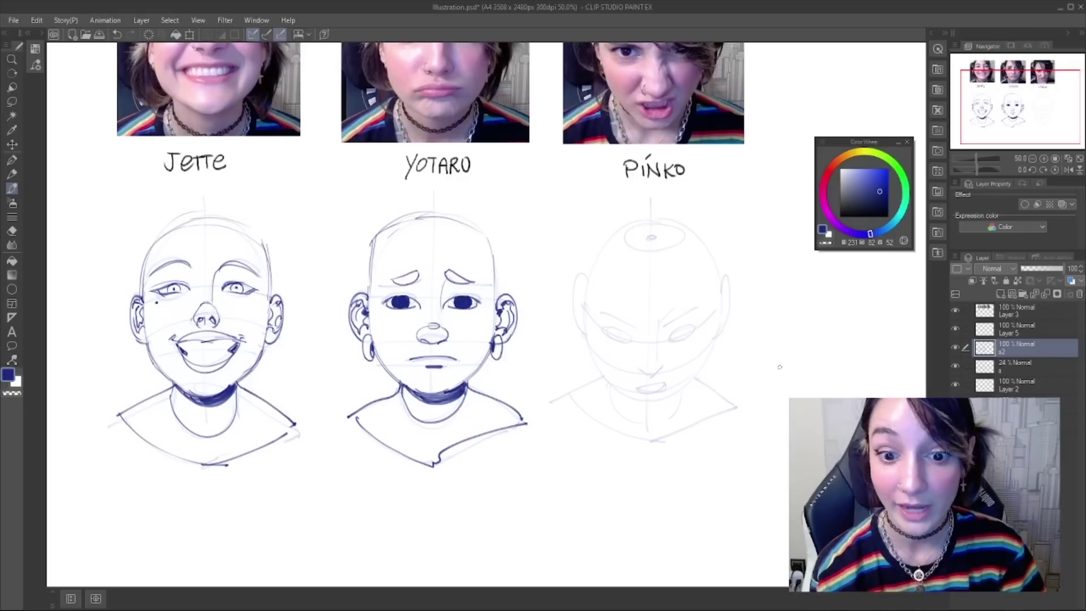
left_click_drag(590, 264, 587, 366)
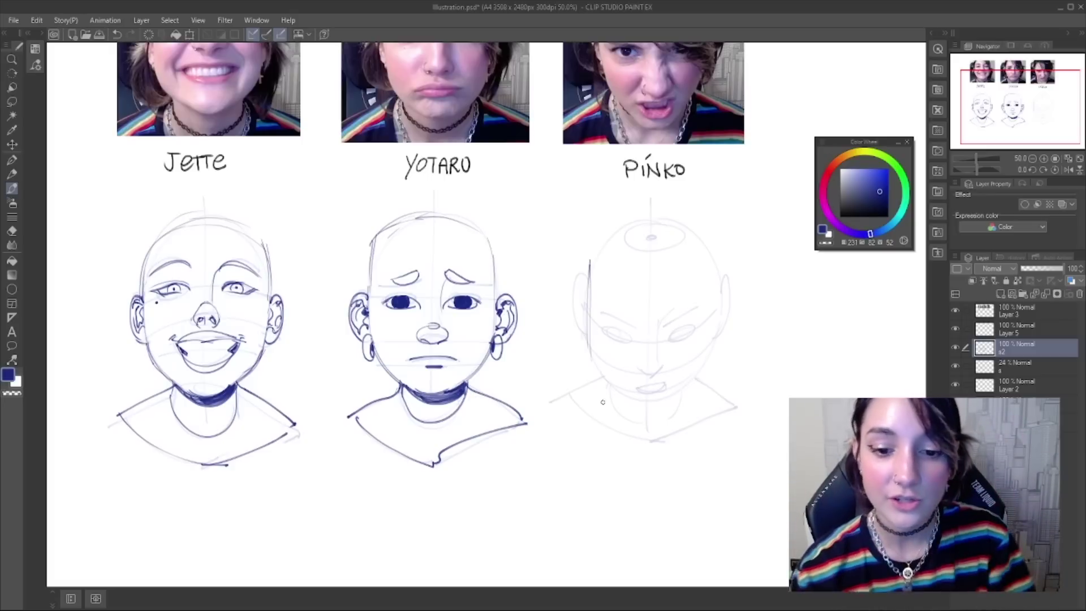
left_click_drag(588, 315, 639, 408)
key("ctrl+z")
mouse_move(590, 322)
left_mouse_down()
mouse_move(638, 407)
mouse_move(589, 315)
mouse_move(637, 409)
mouse_move(671, 398)
left_mouse_up()
left_click_drag(712, 322, 669, 404)
left_click_drag(591, 355, 638, 404)
key("ctrl+z")
mouse_move(591, 307)
left_mouse_down()
mouse_move(592, 362)
mouse_move(636, 405)
left_mouse_up()
key("ctrl+z")
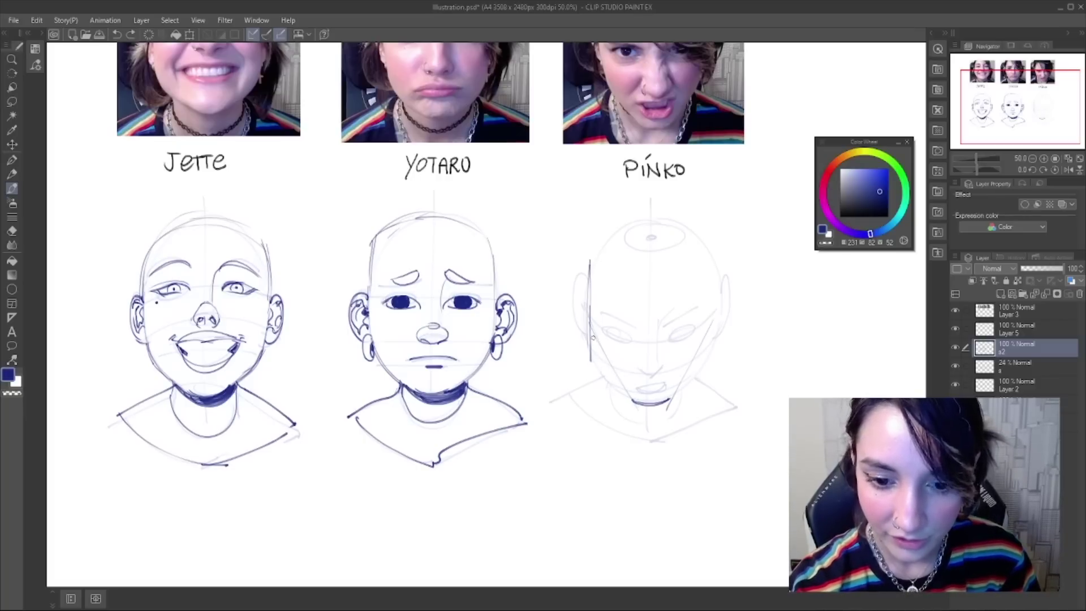
- Draw Pínko's angular jaw with straight lines from the chin up to both sides of the face
mouse_move(588, 317)
left_mouse_down()
mouse_move(592, 361)
mouse_move(636, 406)
left_mouse_up()
key("ctrl+z")
mouse_move(592, 363)
left_mouse_down()
mouse_move(635, 404)
mouse_move(711, 369)
left_mouse_up()
key("ctrl+z")
key("ctrl+z")
mouse_move(671, 400)
left_mouse_down()
mouse_move(711, 357)
mouse_move(717, 288)
left_mouse_up()
key("ctrl+z")
mouse_move(709, 374)
left_mouse_down()
mouse_move(720, 292)
mouse_move(708, 374)
left_mouse_up()
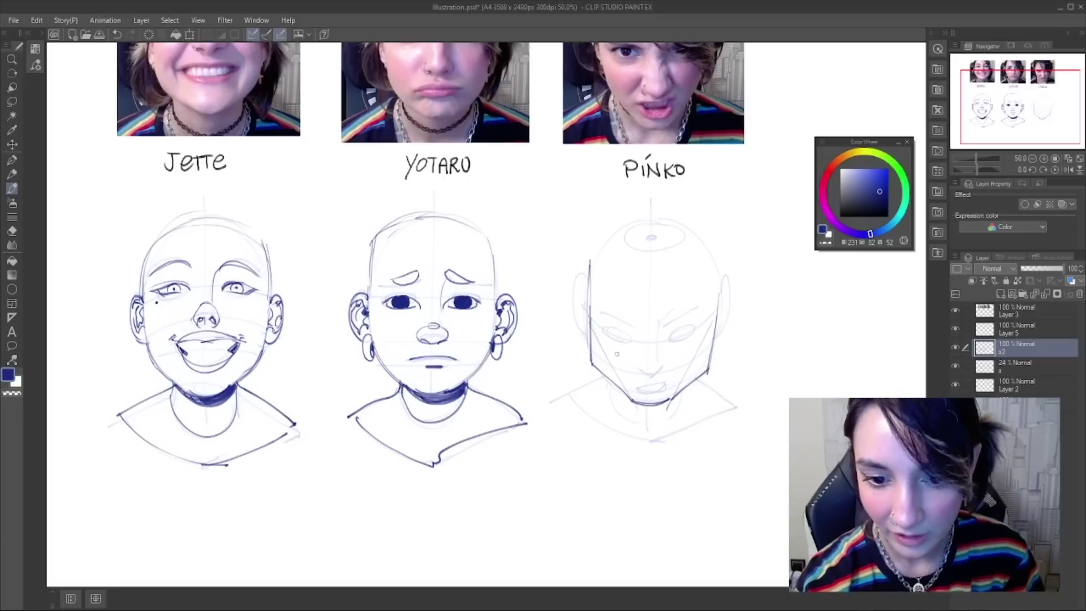
left_click_drag(592, 318, 594, 370)
- Outline the top of Pínko's skull with an arc joining both sides of the face
mouse_move(590, 281)
left_mouse_down()
mouse_move(657, 211)
mouse_move(714, 238)
left_mouse_up()
key("ctrl+z")
mouse_move(645, 211)
left_mouse_down()
mouse_move(712, 229)
mouse_move(724, 290)
left_mouse_up()
left_click_drag(713, 244, 723, 317)
left_click_drag(619, 225, 697, 222)
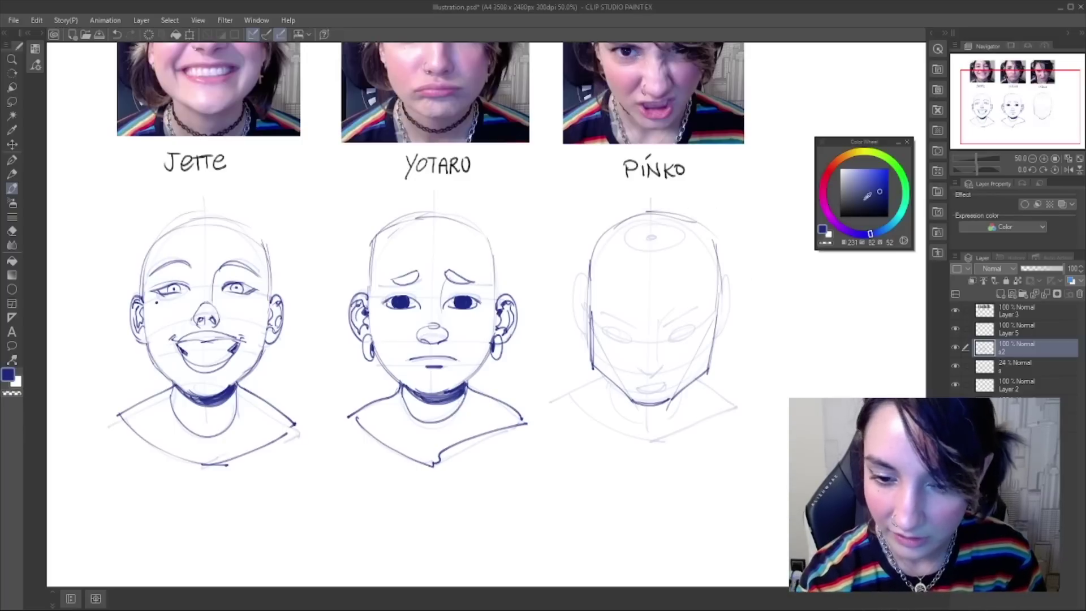
- Draw Pínko's front hairline as a downward curve across the forehead
left_click_drag(607, 261, 706, 263)
key("ctrl+z")
left_click_drag(611, 266, 712, 272)
key("ctrl+z")
key("ctrl+z")
left_click_drag(601, 259, 713, 267)
mouse_move(607, 261)
left_mouse_down()
mouse_move(667, 277)
mouse_move(705, 261)
left_mouse_up()
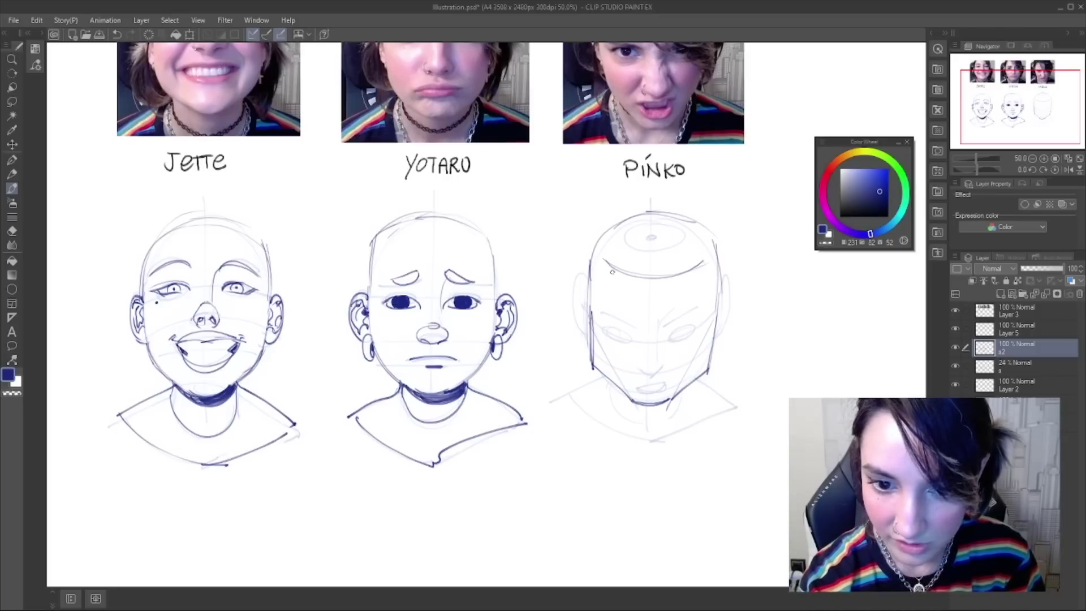
- Add pointed corners to Pínko's hairline and carry it down to the temples on both sides
mouse_move(605, 259)
left_mouse_down()
mouse_move(620, 268)
mouse_move(609, 278)
mouse_move(620, 267)
mouse_move(610, 273)
left_mouse_up()
key("ctrl+z")
mouse_move(702, 271)
left_mouse_down()
mouse_move(713, 296)
mouse_move(695, 280)
mouse_move(718, 305)
left_mouse_up()
key("ctrl+z")
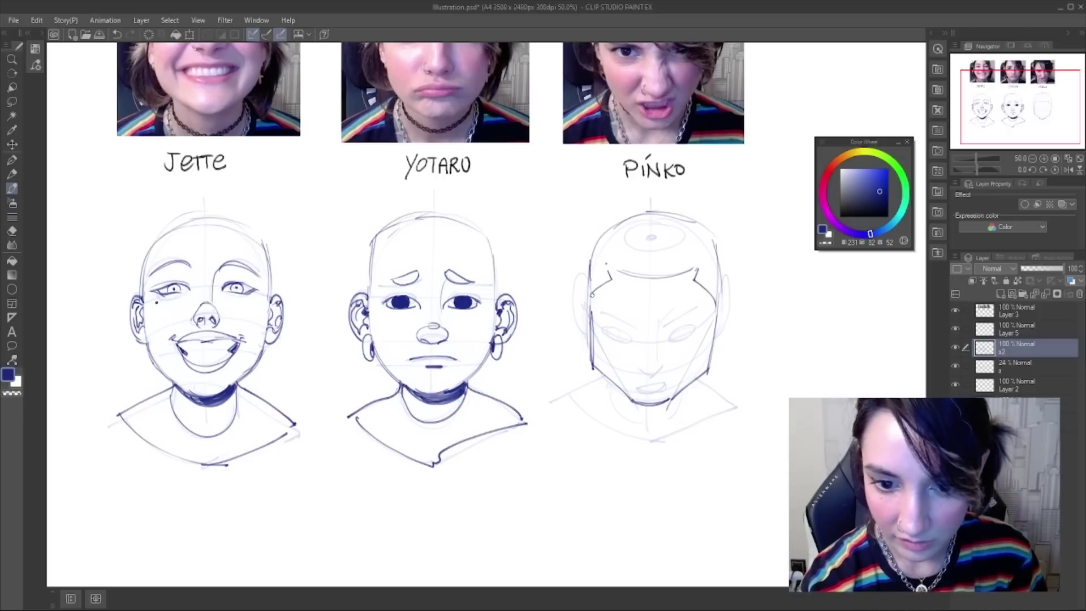
left_click_drag(589, 289, 588, 338)
key("ctrl+z")
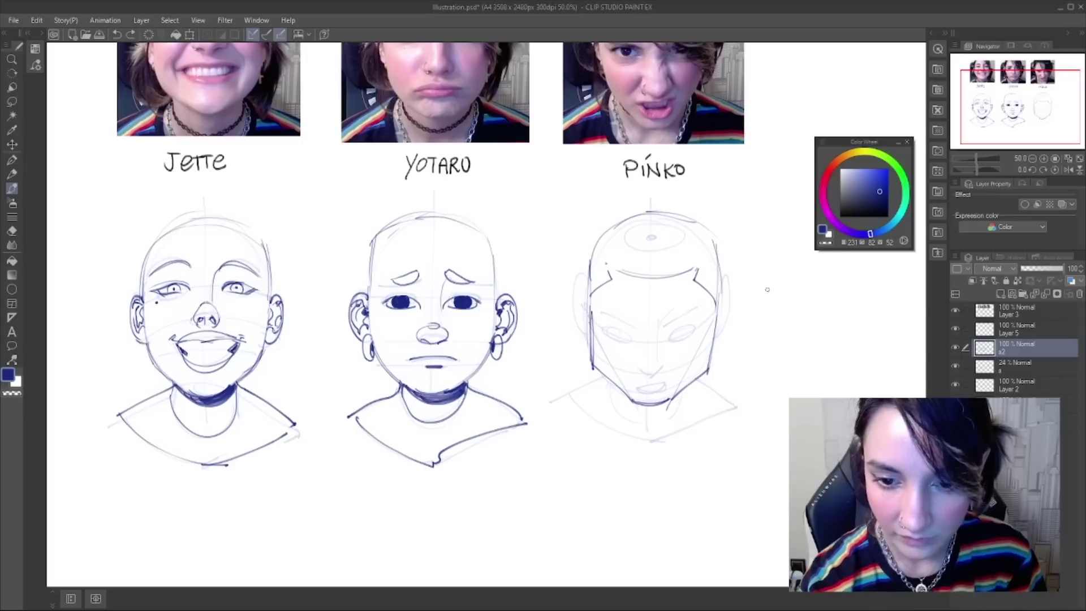
- Mark the crown point on top of Pínko's head with a small filled oval
left_click_drag(661, 234, 660, 237)
key("ctrl+z")
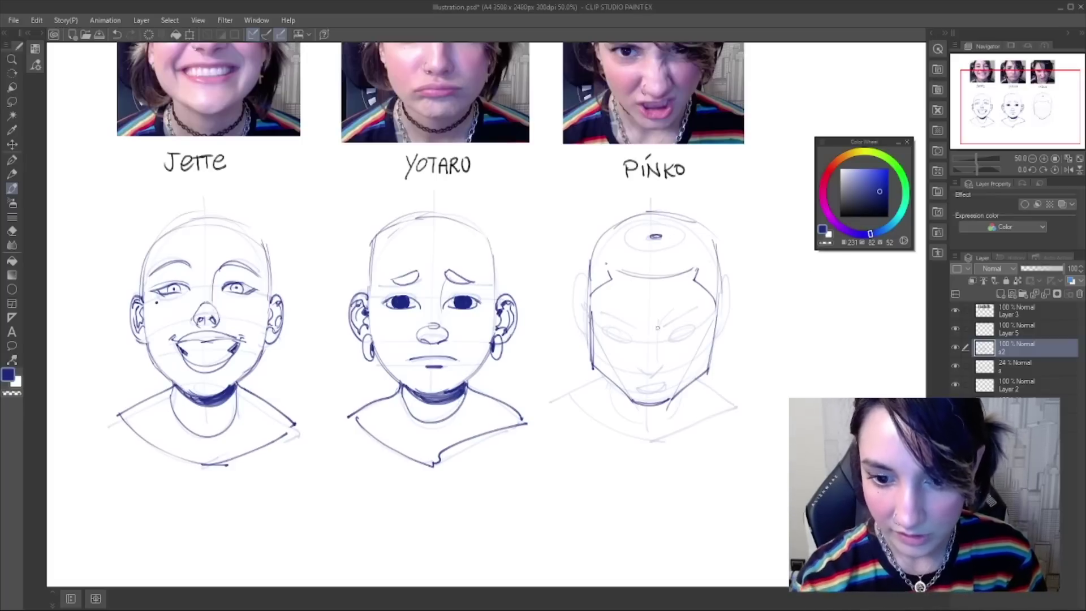
key("ctrl+z")
- Rework Pínko's chin and jaw sides with firmer lines and draw a curved brow line across the face
left_click_drag(635, 401, 675, 399)
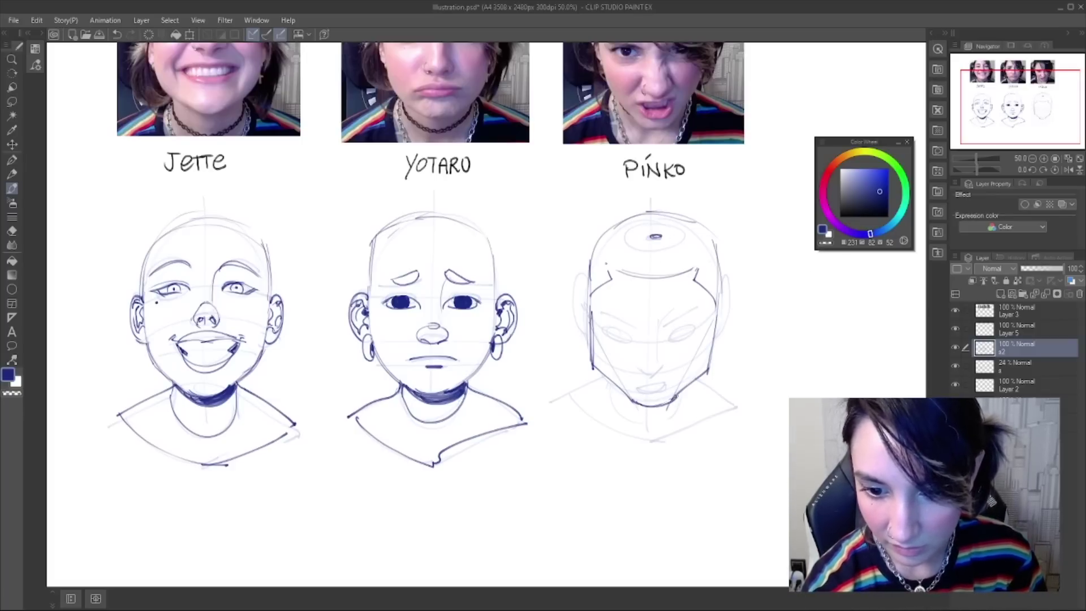
mouse_move(633, 401)
left_mouse_down()
mouse_move(673, 400)
mouse_move(710, 372)
mouse_move(715, 346)
mouse_move(708, 371)
left_mouse_up()
key("ctrl+z")
key("ctrl+z")
key("ctrl+z")
left_click_drag(592, 321, 595, 371)
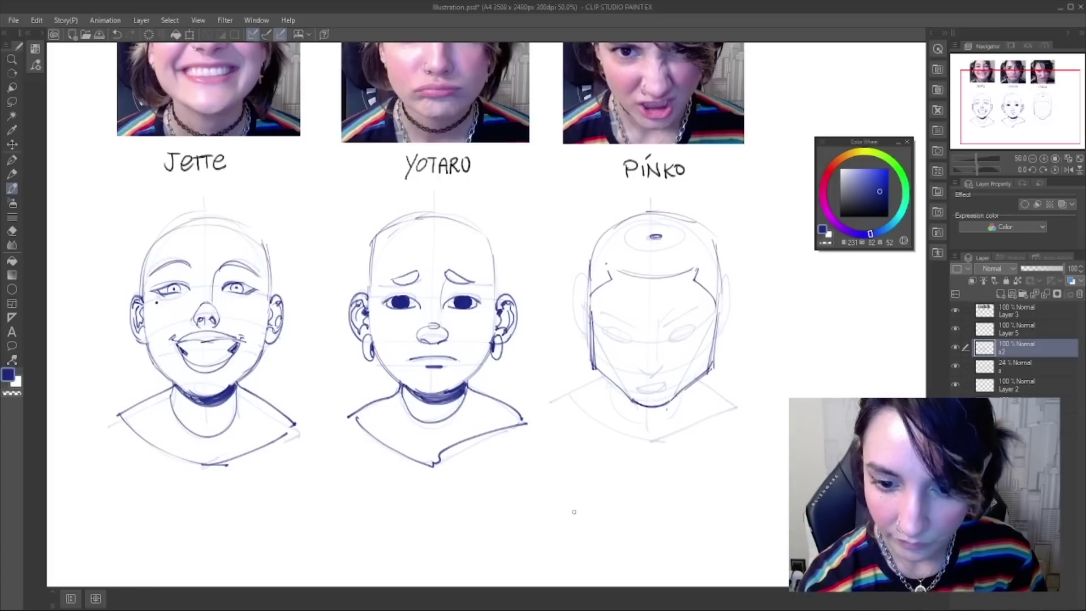
left_click_drag(584, 307, 717, 308)
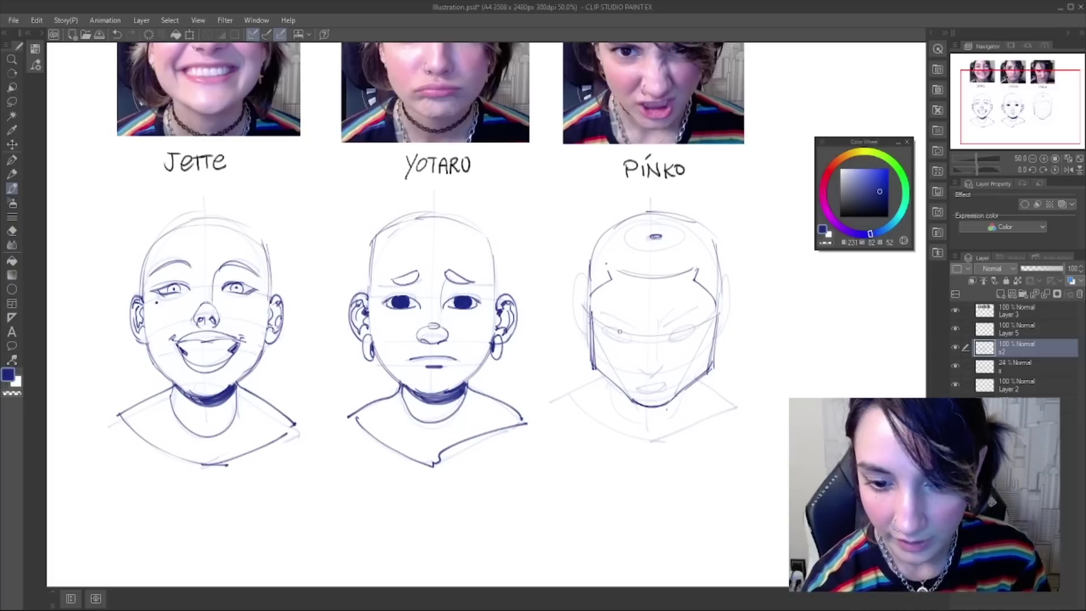
- Sketch Pínko's left ear outline beside the temple, retrying its shape several times
left_click_drag(587, 286, 584, 324)
key("ctrl+z")
mouse_move(589, 288)
left_mouse_down()
mouse_move(579, 322)
mouse_move(589, 333)
left_mouse_up()
key("ctrl+z")
key("ctrl+z")
left_click_drag(589, 281, 580, 326)
key("ctrl+z")
mouse_move(590, 281)
left_mouse_down()
mouse_move(575, 315)
mouse_move(591, 334)
left_mouse_up()
key("ctrl+z")
key("ctrl+z")
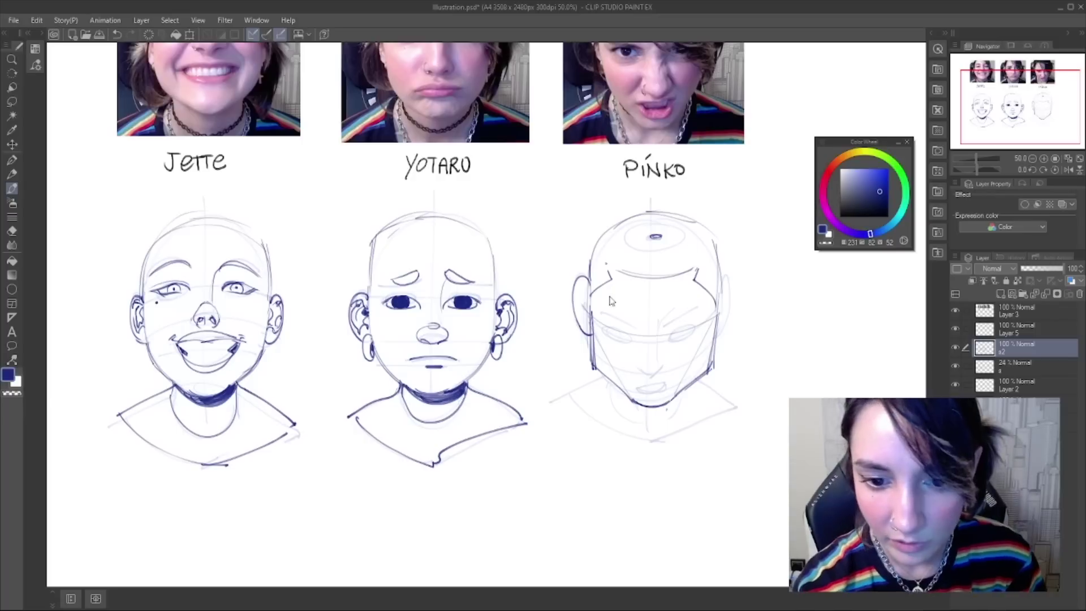
- Redraw the outline of Pínko's left ear and add the matching right ear
key("ctrl+z")
key("ctrl+z")
left_click_drag(589, 291, 591, 338)
mouse_move(721, 291)
left_mouse_down()
mouse_move(742, 302)
mouse_move(741, 324)
mouse_move(724, 283)
mouse_move(720, 333)
mouse_move(724, 281)
mouse_move(732, 328)
mouse_move(720, 335)
mouse_move(734, 300)
mouse_move(716, 337)
left_mouse_up()
key("ctrl+z")
key("ctrl+z")
key("ctrl+z")
key("ctrl+z")
key("ctrl+z")
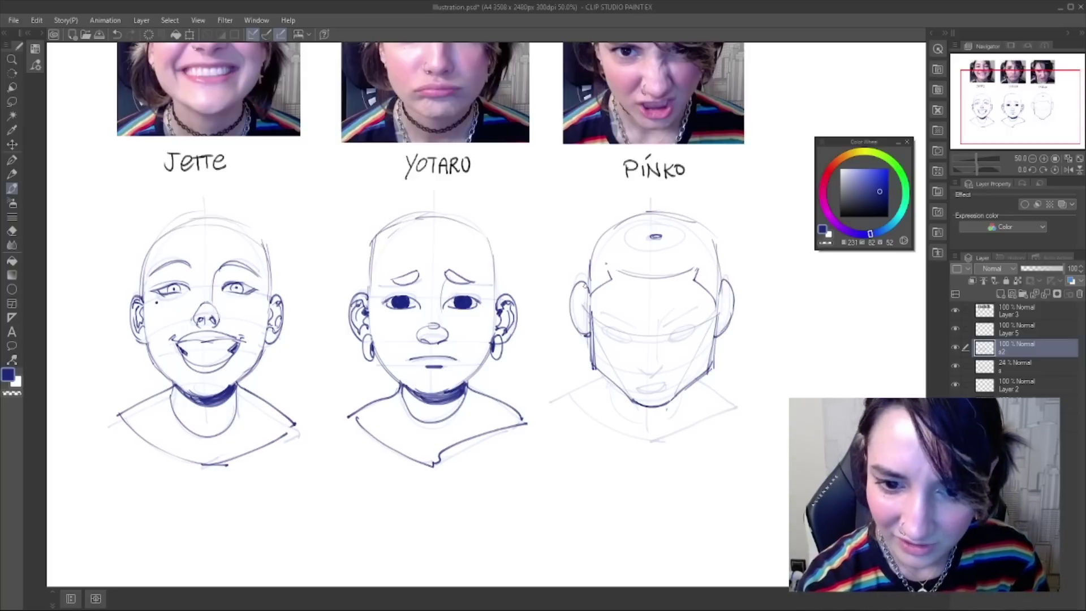
- Add the upper rim and inner fold details to both of Pínko's ears
left_click_drag(587, 290, 568, 294)
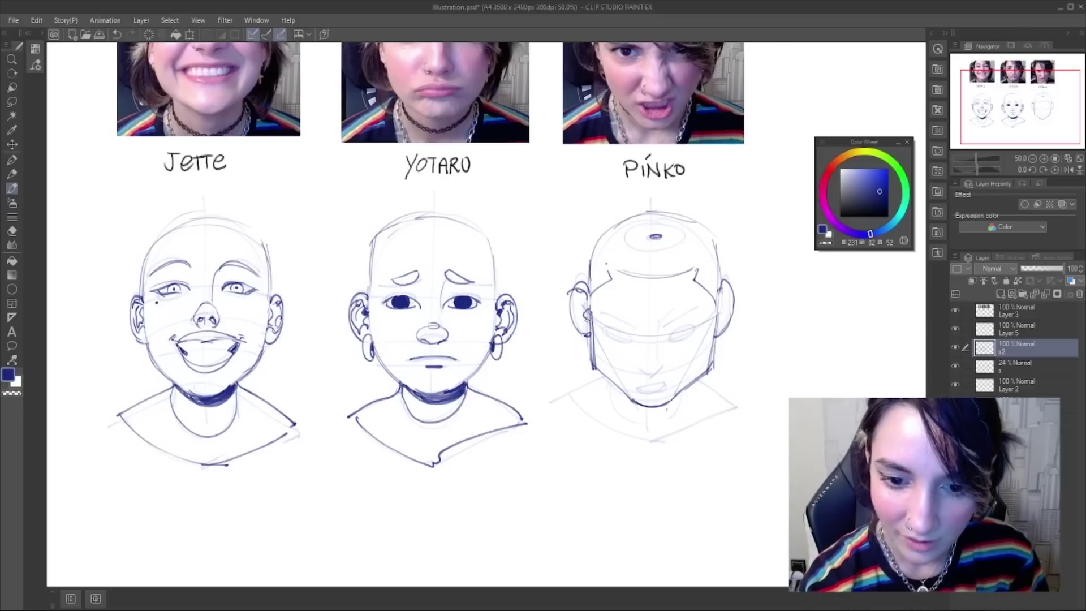
key("ctrl+z")
left_click_drag(587, 307, 588, 320)
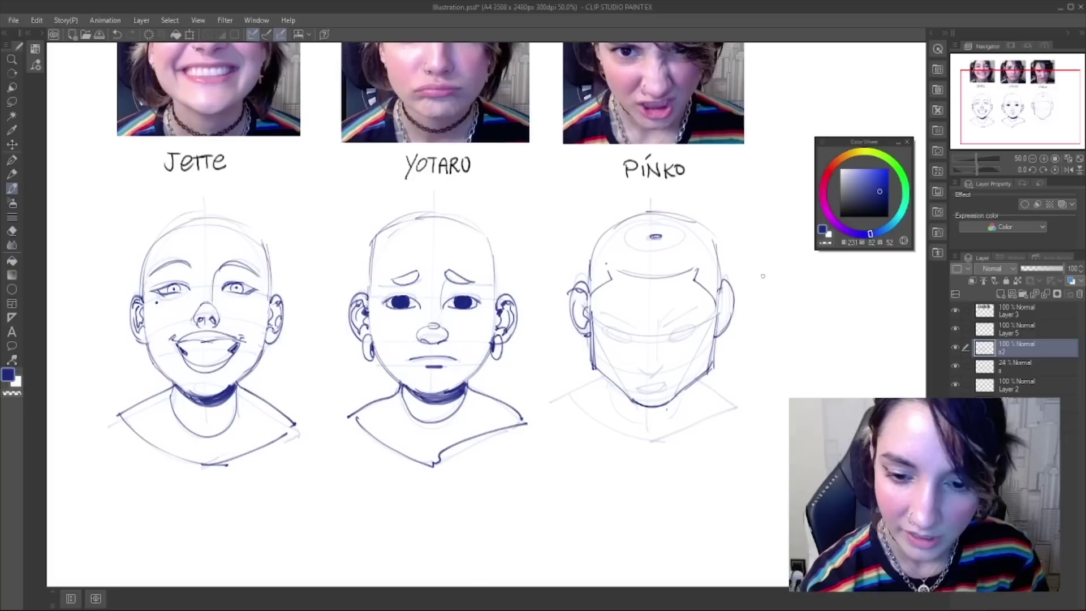
mouse_move(719, 302)
left_mouse_down()
mouse_move(733, 296)
mouse_move(718, 329)
mouse_move(720, 306)
left_mouse_up()
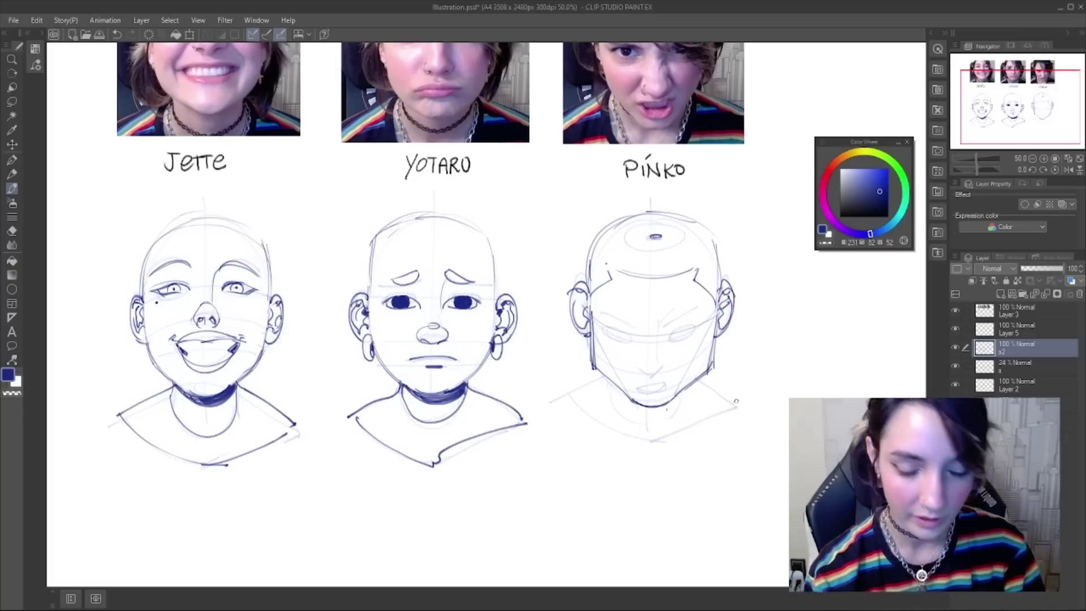
- Flip the canvas view horizontally, then draw Pínko's neck curve and fill in the shadow under the chin
key("h")
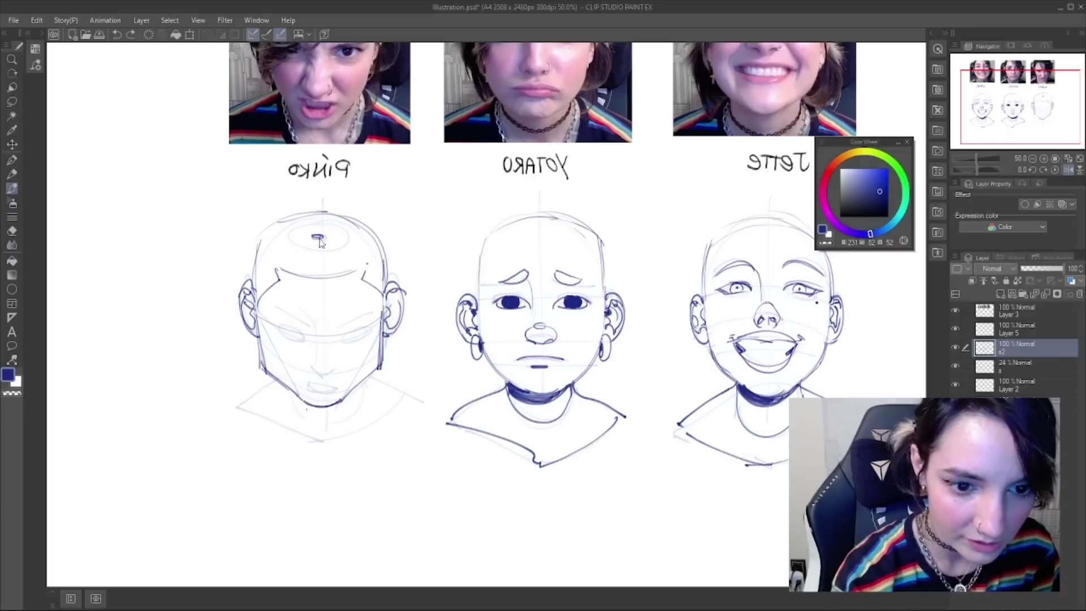
left_click(955, 347)
left_click(956, 348)
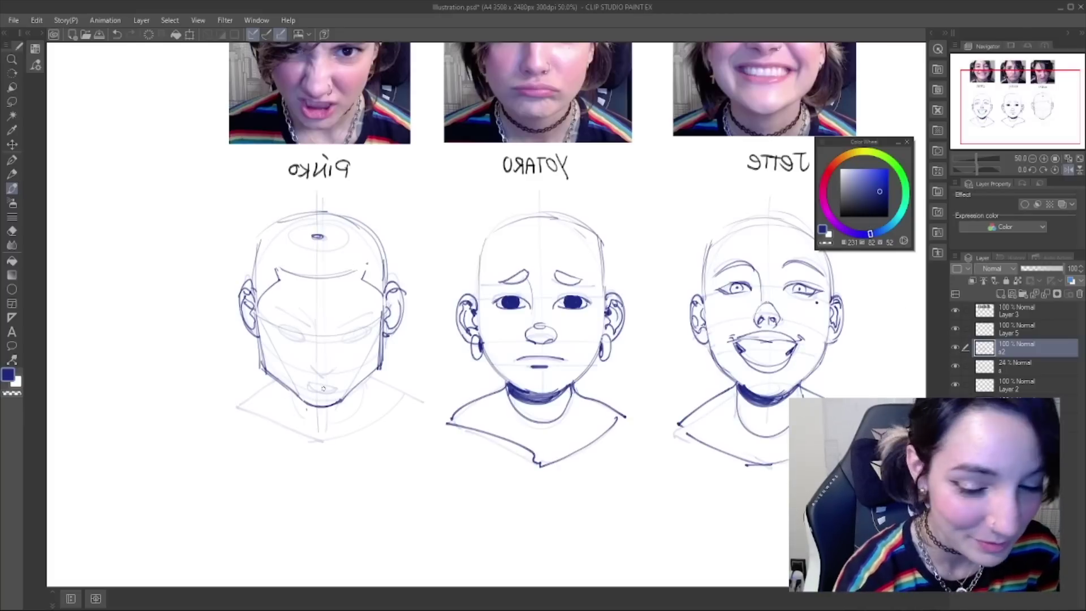
left_click_drag(293, 392, 357, 394)
key("ctrl+z")
key("ctrl+z")
left_click_drag(291, 391, 359, 394)
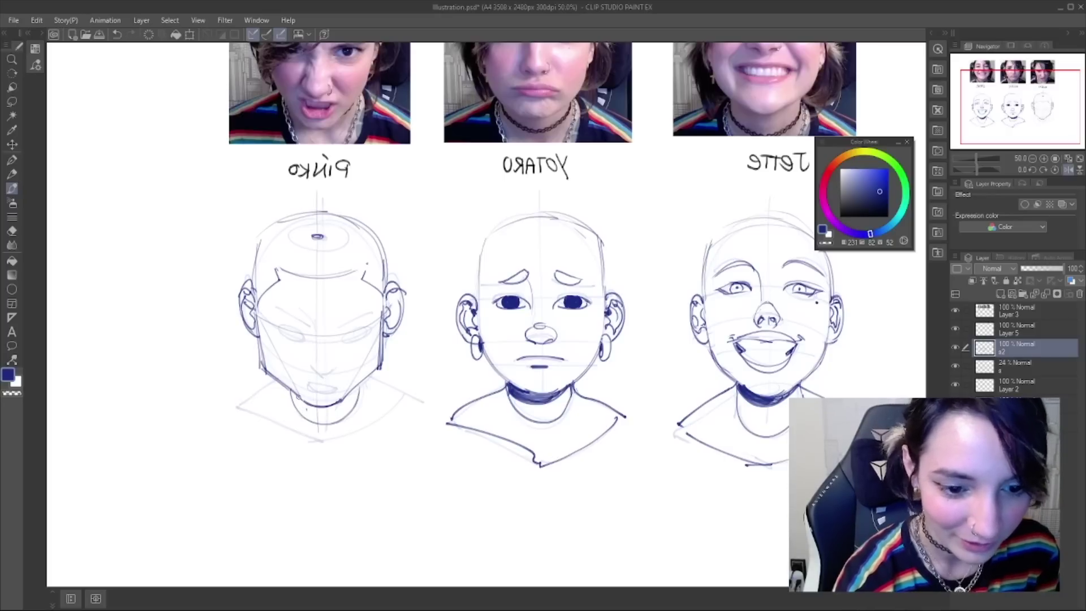
left_click_drag(292, 389, 360, 391)
key("ctrl+z")
mouse_move(293, 391)
left_mouse_down()
mouse_move(343, 411)
mouse_move(356, 403)
left_mouse_up()
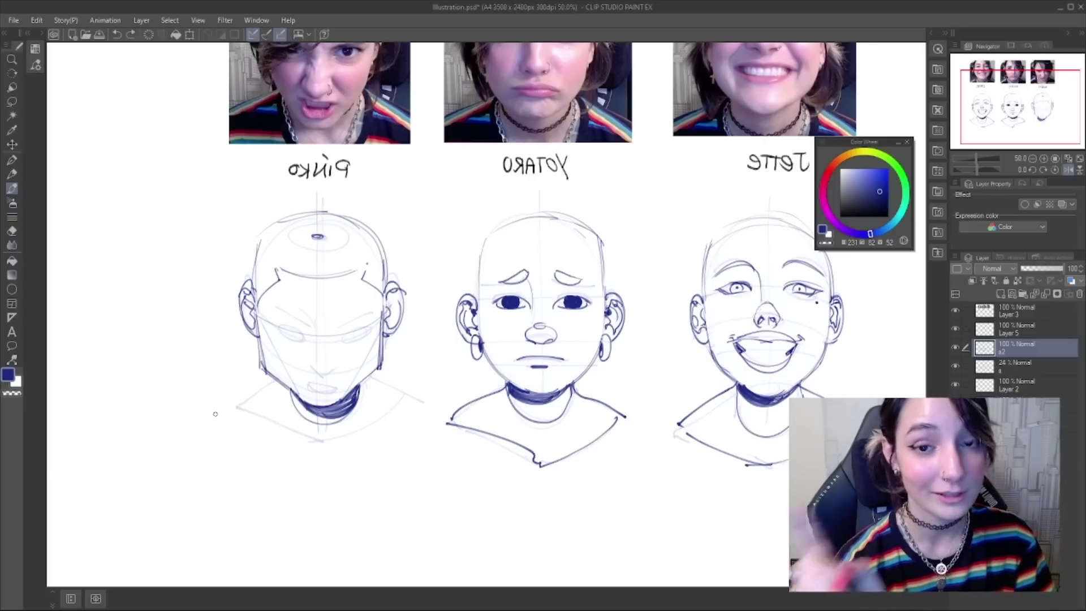
- Draw Pínko's shoulders and the lower edge of the bust, retrying the strokes along the guide
mouse_move(279, 379)
left_mouse_down()
mouse_move(234, 407)
mouse_move(335, 432)
left_mouse_up()
key("ctrl+z")
left_click_drag(236, 408, 320, 440)
key("ctrl+z")
left_click_drag(235, 408, 333, 436)
key("ctrl+z")
mouse_move(236, 408)
left_mouse_down()
mouse_move(327, 440)
mouse_move(413, 394)
left_mouse_up()
key("ctrl+z")
left_click_drag(323, 440, 413, 397)
key("ctrl+z")
mouse_move(323, 437)
left_mouse_down()
mouse_move(424, 391)
mouse_move(390, 409)
mouse_move(398, 402)
left_mouse_up()
key("ctrl+z")
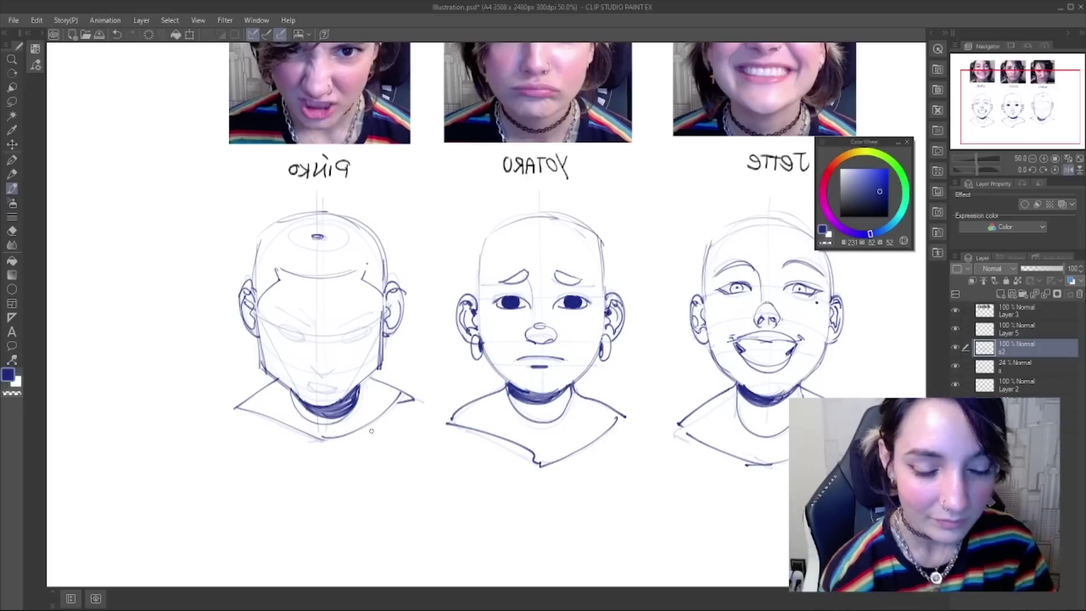
- Restore the unflipped canvas view and draw Pínko's nose bridge and nose base over the guide, retrying the strokes
key("h")
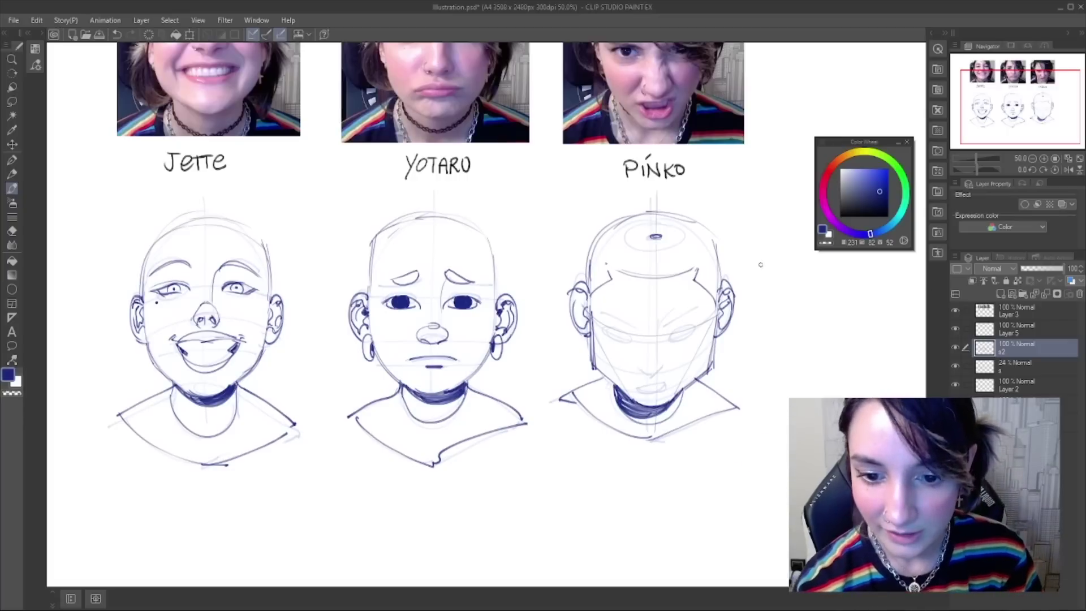
left_click_drag(671, 319, 659, 344)
key("ctrl+z")
key("ctrl+z")
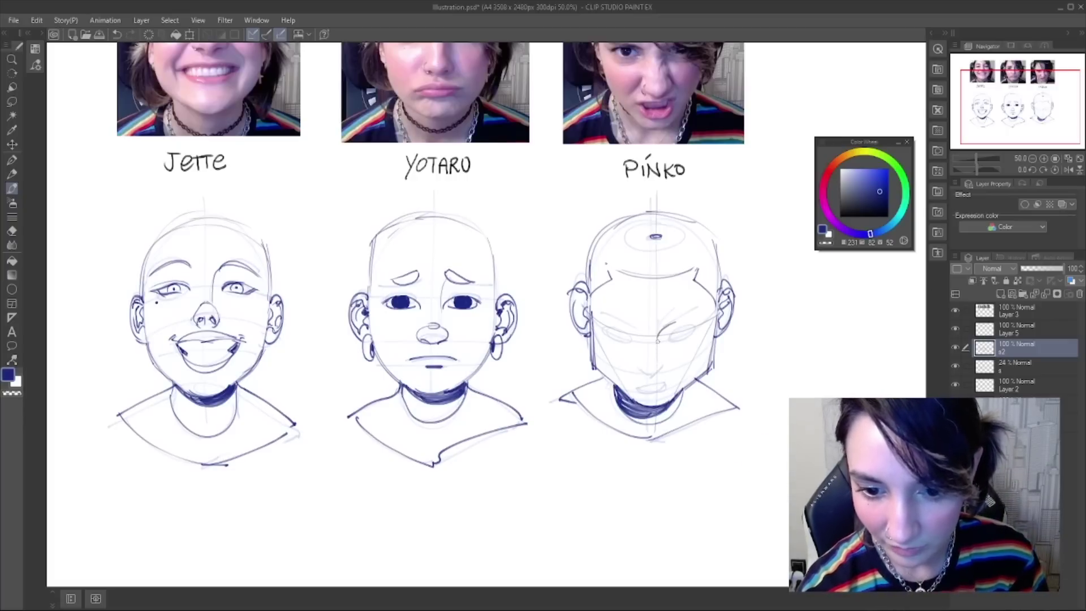
left_click_drag(639, 369, 660, 372)
key("ctrl+z")
key("ctrl+z")
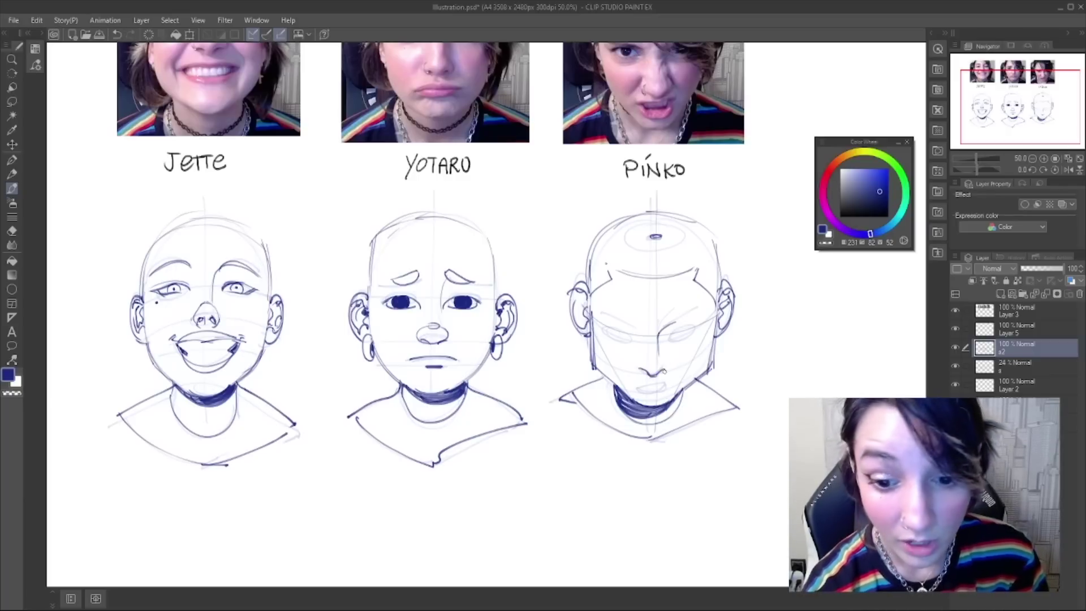
key("ctrl+z")
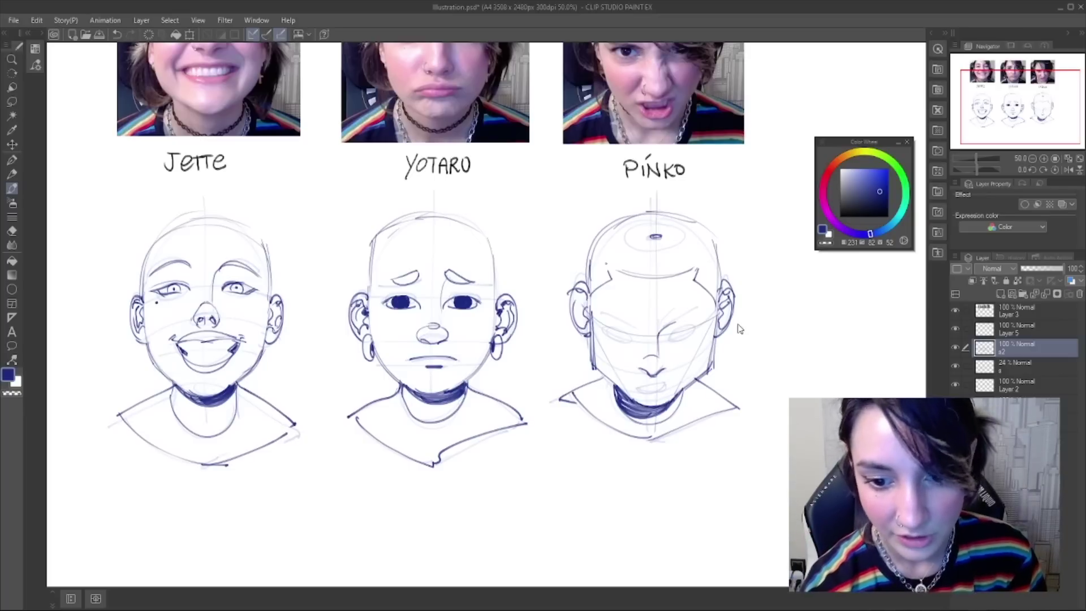
key("ctrl+z")
- Lasso the base of Pínko's nose, nudge it slightly down toward the face's centre line and deselect
key("m")
left_click_drag(668, 360, 672, 369)
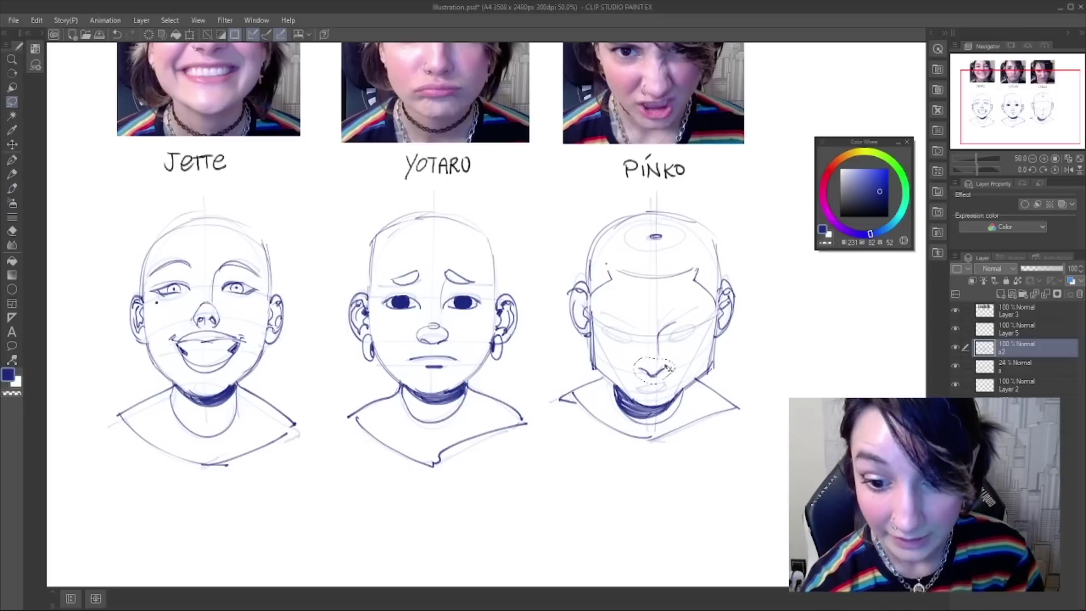
key("ctrl+d")
key("p")
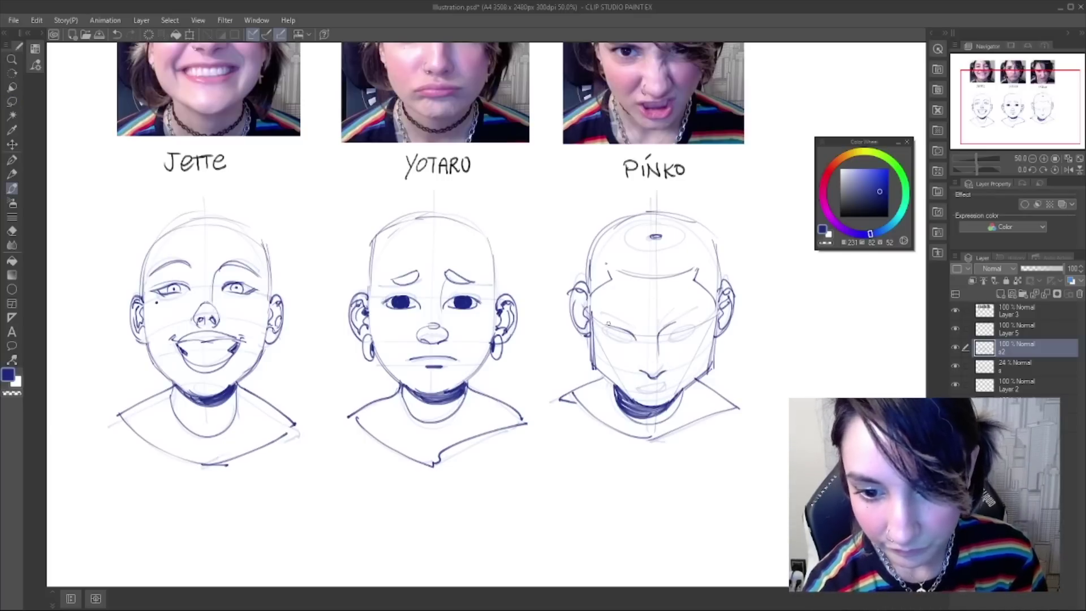
- Draw Pínko's eye on the viewer's left with its lid line and a dark filled iris
mouse_move(608, 327)
left_mouse_down()
mouse_move(636, 338)
mouse_move(623, 333)
left_mouse_up()
key("ctrl+z")
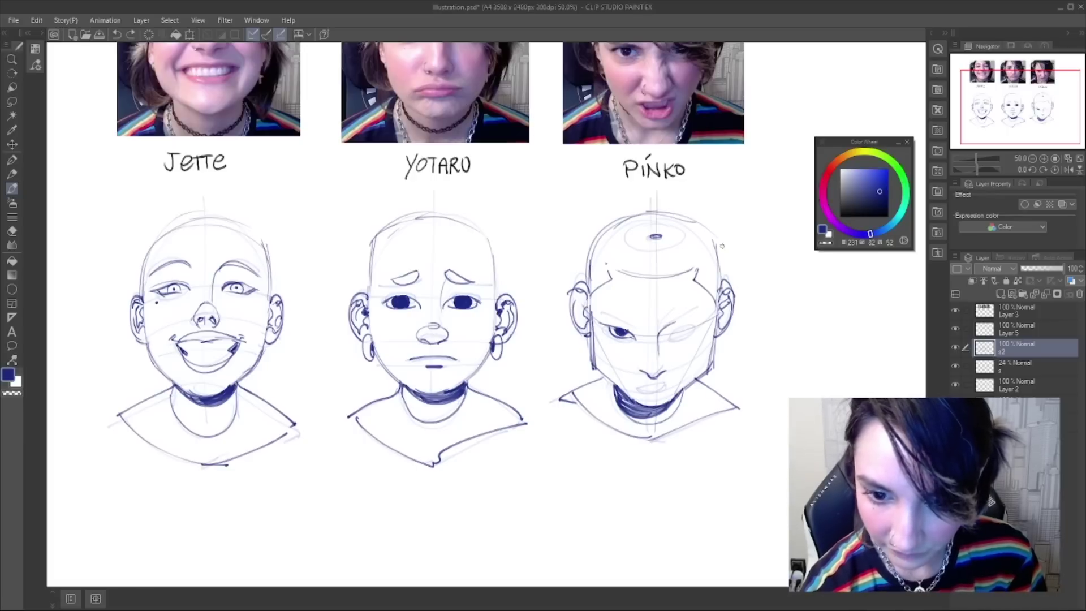
left_click_drag(622, 329, 628, 333)
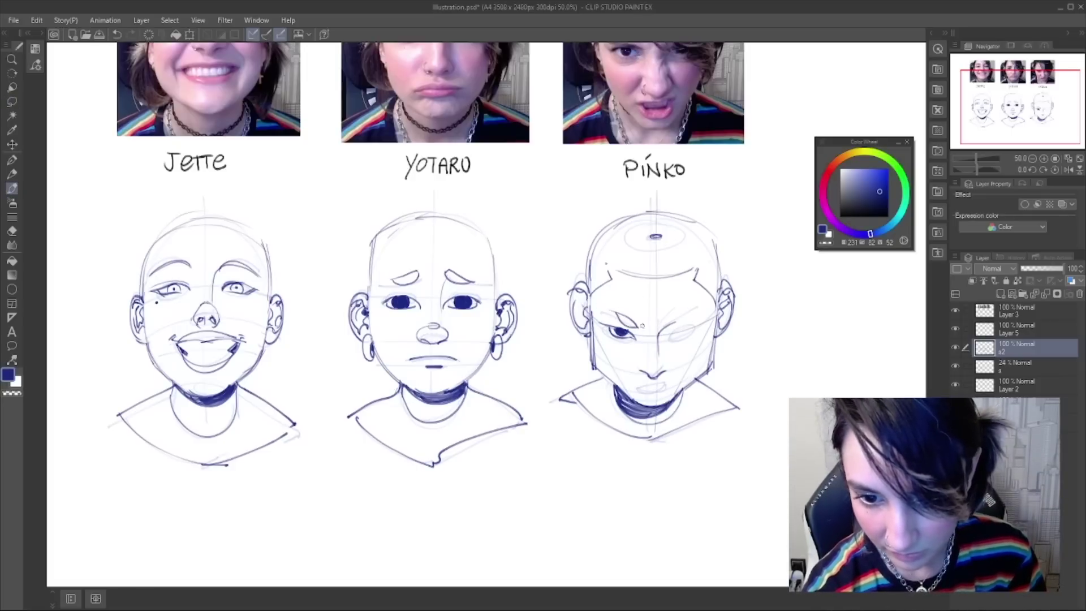
- Draw Pínko's two steeply slanted angry eyebrows down toward the nose bridge, retrying the strokes until they match the expression
mouse_move(618, 312)
left_mouse_down()
mouse_move(639, 332)
mouse_move(687, 312)
mouse_move(659, 334)
mouse_move(681, 316)
left_mouse_up()
key("ctrl+z")
key("ctrl+z")
key("ctrl+z")
key("ctrl+z")
key("ctrl+z")
key("ctrl+z")
key("ctrl+z")
key("ctrl+z")
key("ctrl+z")
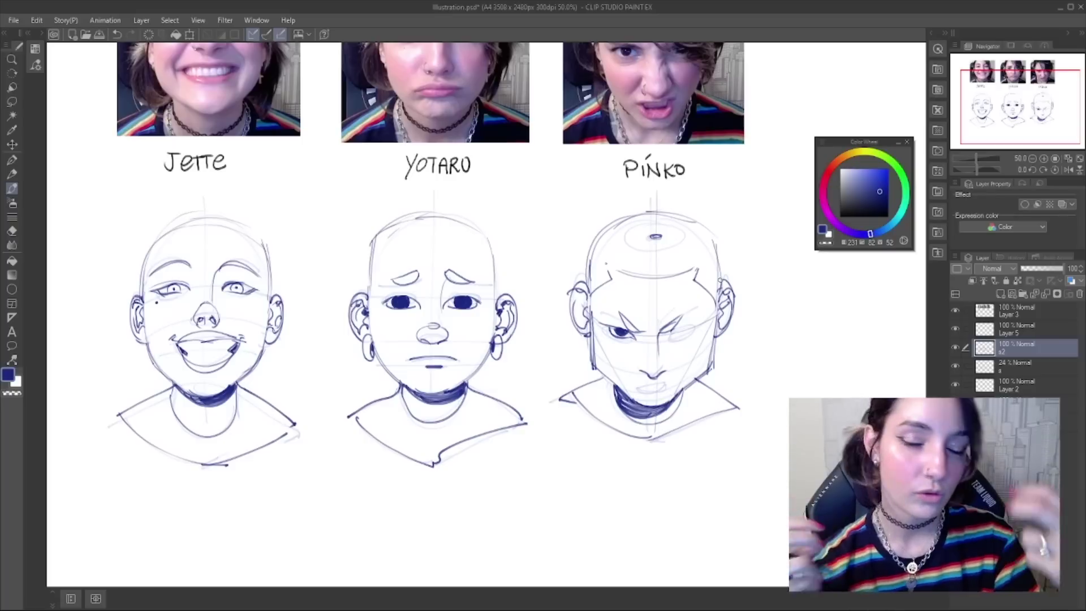
left_click_drag(628, 319, 645, 332)
key("ctrl+z")
key("ctrl+z")
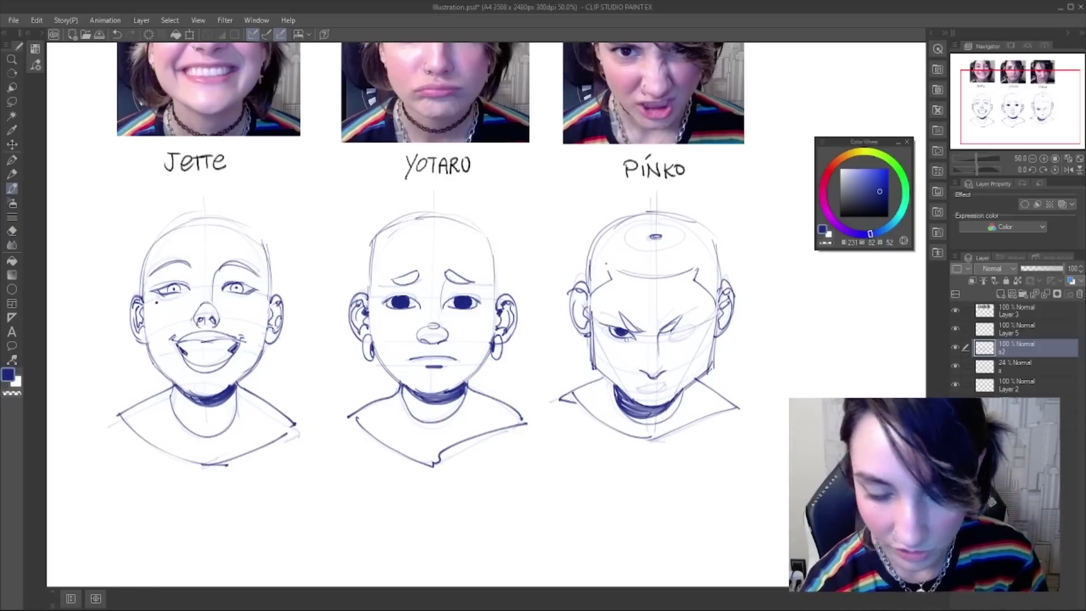
- Flip the canvas view horizontally, then lasso the brow over the undrawn eye and transform it slightly outward
key("h")
left_click_drag(548, 371, 633, 370)
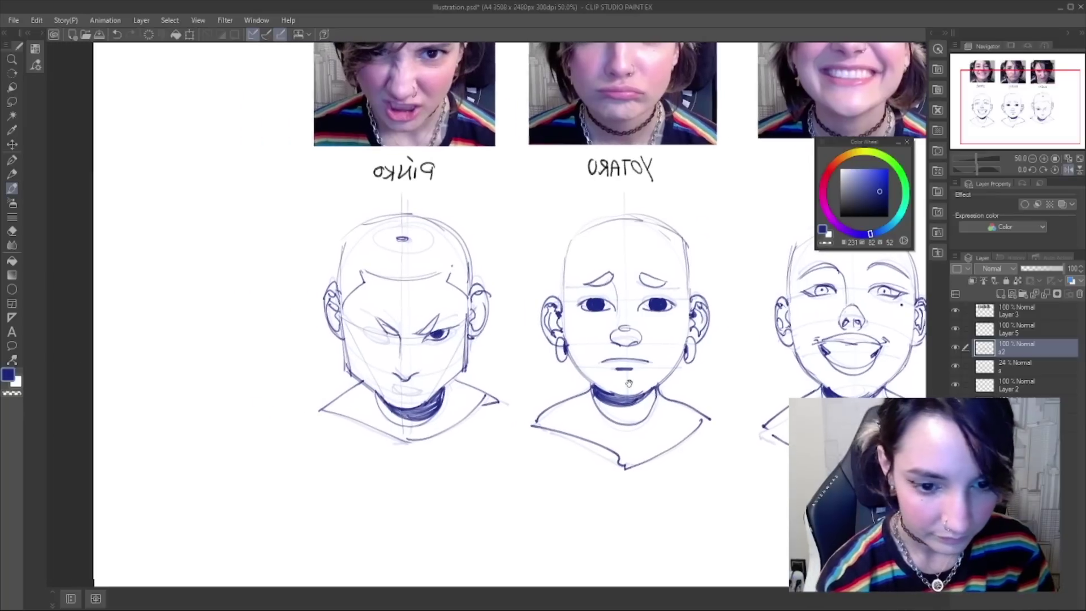
key("m")
mouse_move(431, 307)
left_mouse_down()
mouse_move(452, 338)
mouse_move(457, 323)
mouse_move(393, 306)
mouse_move(390, 339)
mouse_move(405, 327)
left_mouse_up()
key("ctrl+d")
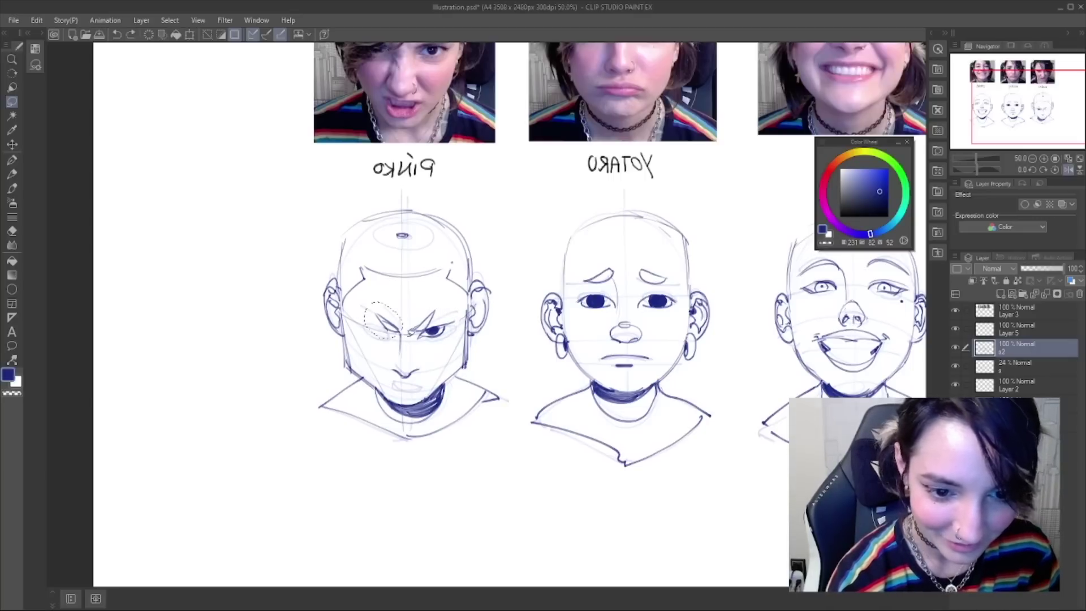
key("ctrl+t")
left_click_drag(390, 335, 388, 334)
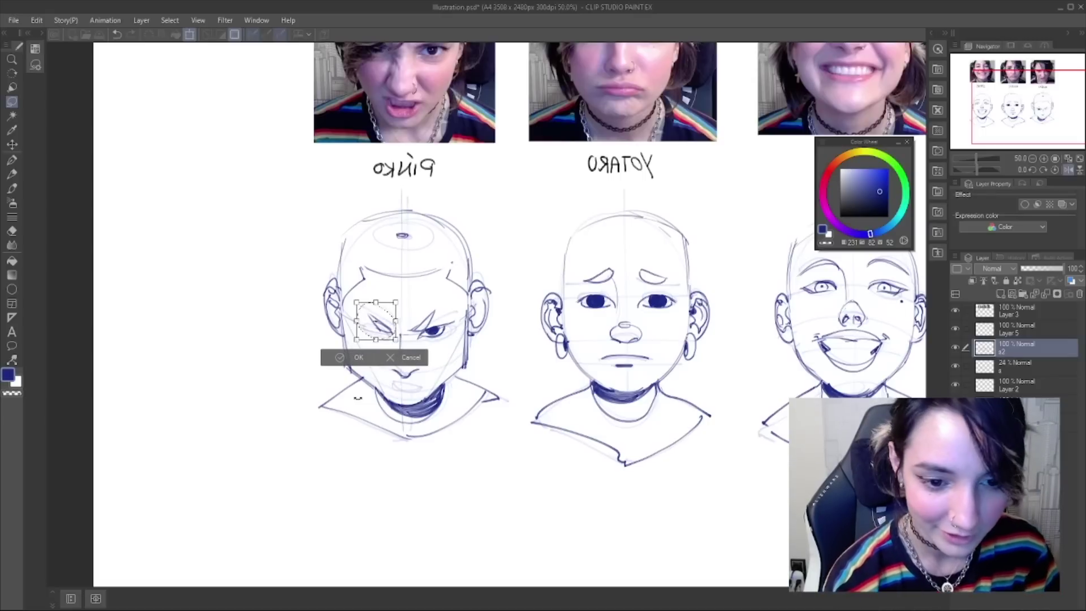
key("Return")
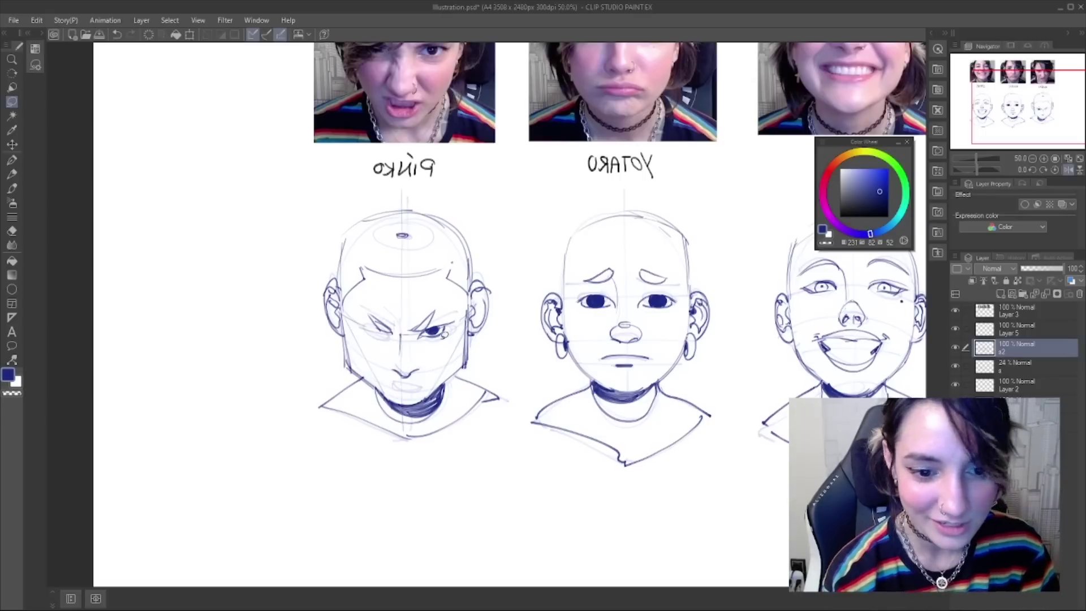
- Redraw the brow over Pínko's undrawn eye as a longer angry shape and compare the versions with undo and redo
key("b")
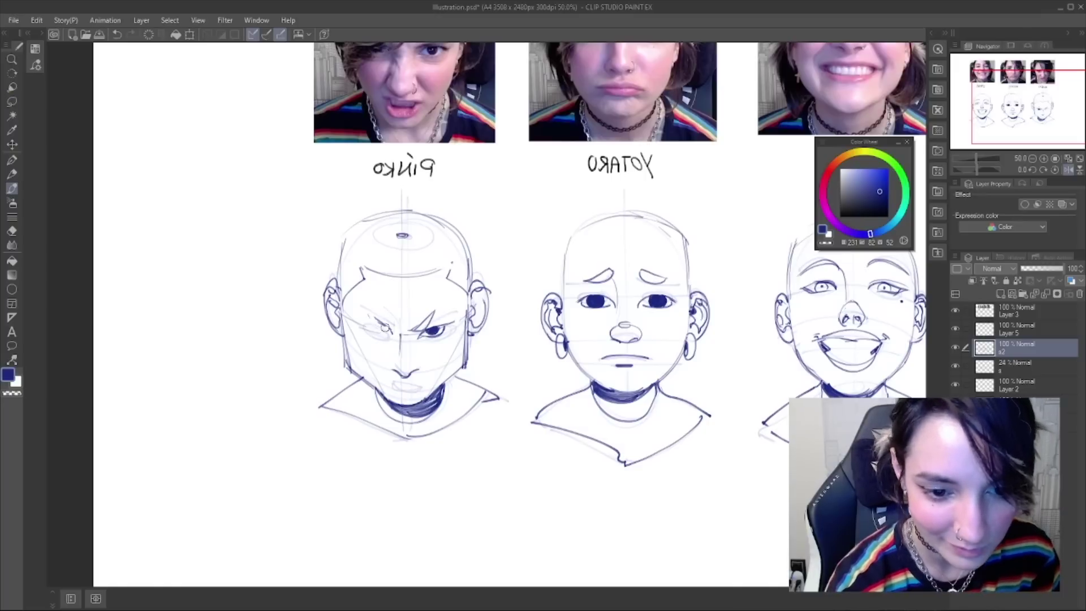
key("ctrl+z")
left_click_drag(374, 311, 399, 335)
key("ctrl+z")
key("ctrl+z")
key("ctrl+z")
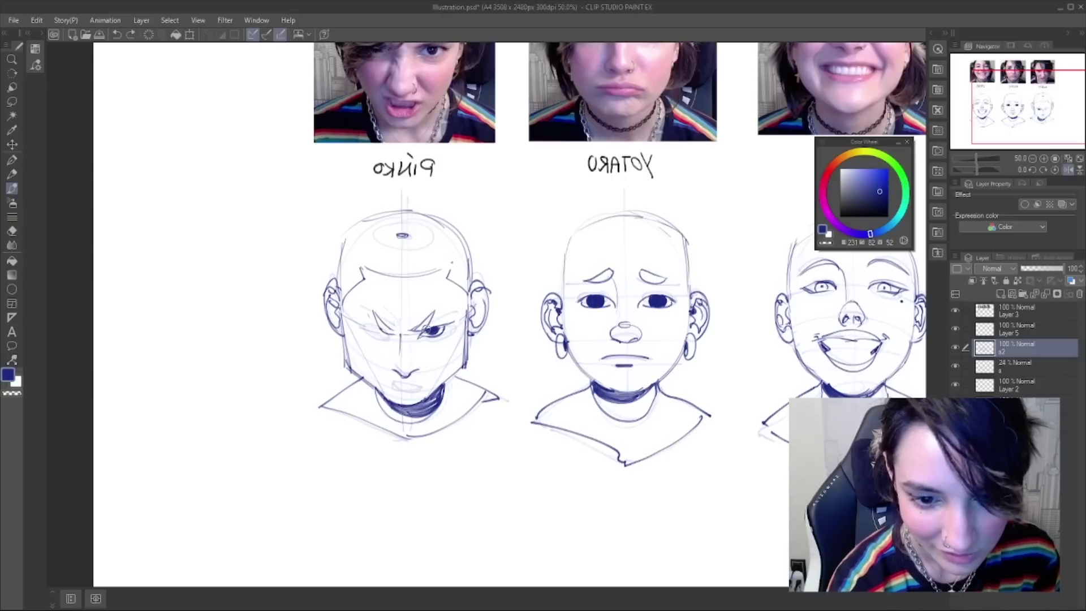
key("ctrl+z")
key("ctrl+y")
key("ctrl+z")
key("ctrl+y")
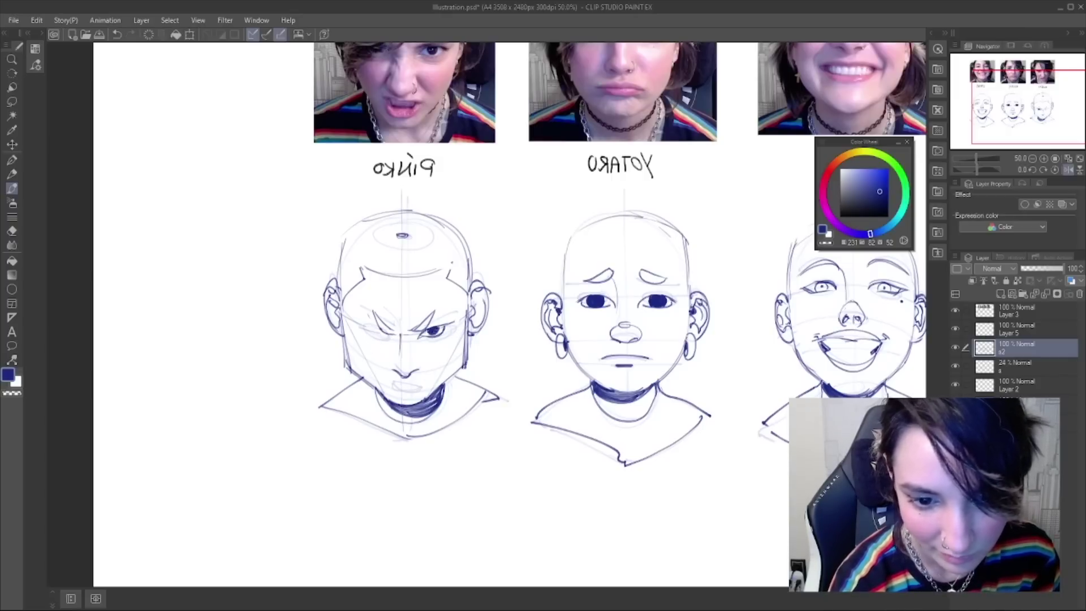
- Retouch the lid lines of Pínko's finished eye, retrying the short strokes
mouse_move(424, 333)
left_mouse_down()
mouse_move(453, 324)
mouse_move(430, 335)
mouse_move(441, 329)
left_mouse_up()
key("ctrl+z")
key("ctrl+z")
key("ctrl+z")
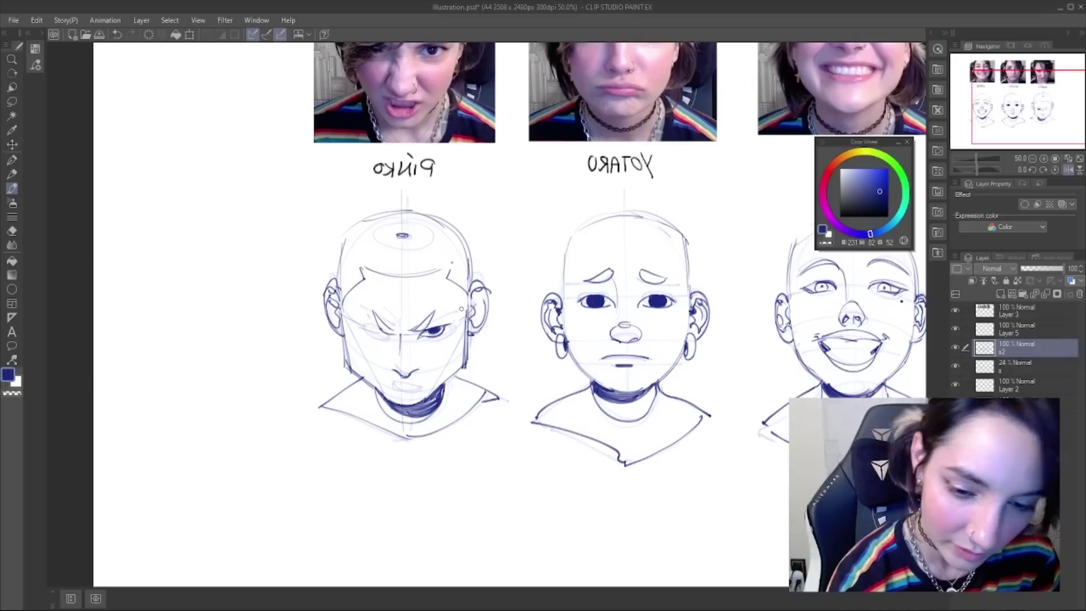
- Draw Pínko's open snarling mouth with upper and lower lips over the mouth guide
mouse_move(392, 382)
left_mouse_down()
mouse_move(425, 388)
mouse_move(395, 392)
mouse_move(404, 400)
mouse_move(426, 380)
mouse_move(419, 391)
mouse_move(394, 387)
mouse_move(422, 388)
left_mouse_up()
key("ctrl+z")
key("ctrl+z")
key("ctrl+z")
key("ctrl+z")
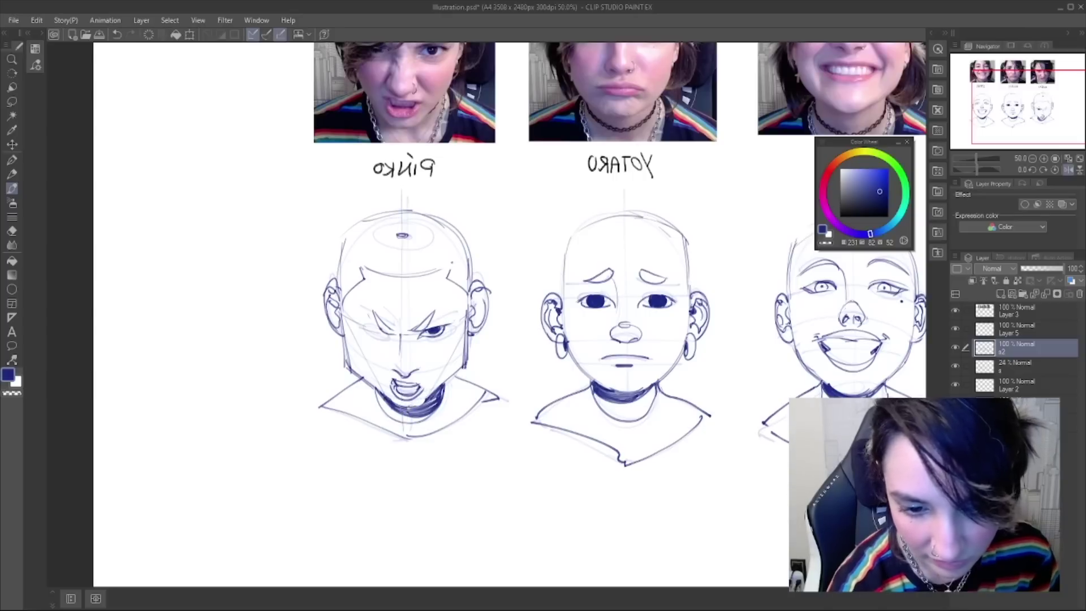
- Reinforce the cheek and jaw contour on the side of the face with the undrawn eye
left_click_drag(343, 340, 346, 370)
left_click_drag(344, 301, 355, 375)
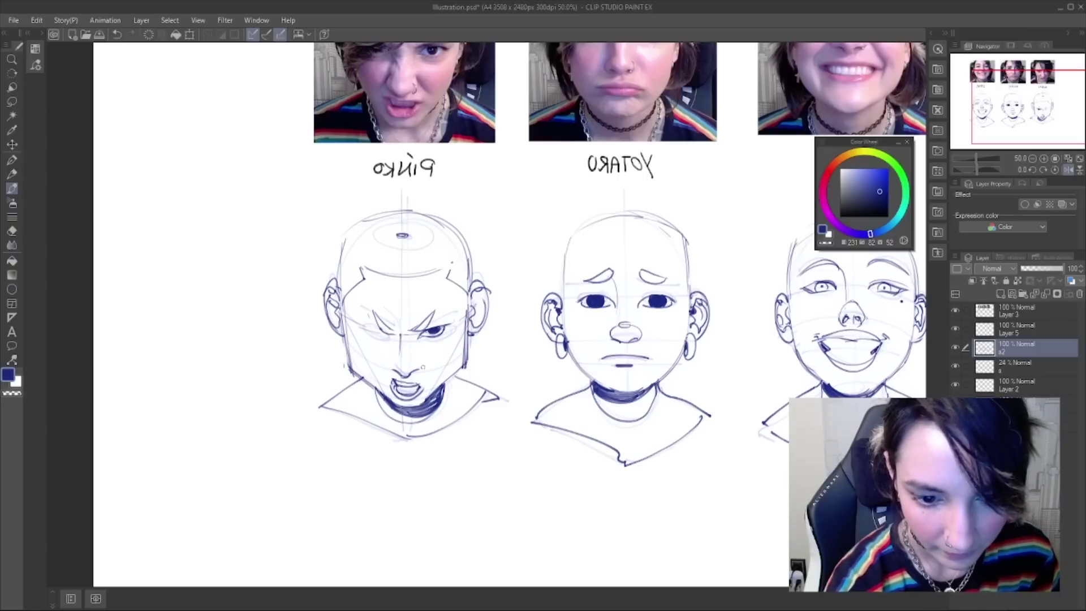
key("ctrl+z")
- Rework the iris and lids of Pínko's finished eye, retrying the strokes
mouse_move(424, 333)
left_mouse_down()
mouse_move(449, 319)
mouse_move(424, 334)
mouse_move(460, 315)
mouse_move(440, 329)
left_mouse_up()
key("ctrl+z")
key("ctrl+z")
key("ctrl+z")
key("ctrl+z")
key("ctrl+z")
key("ctrl+z")
key("ctrl+z")
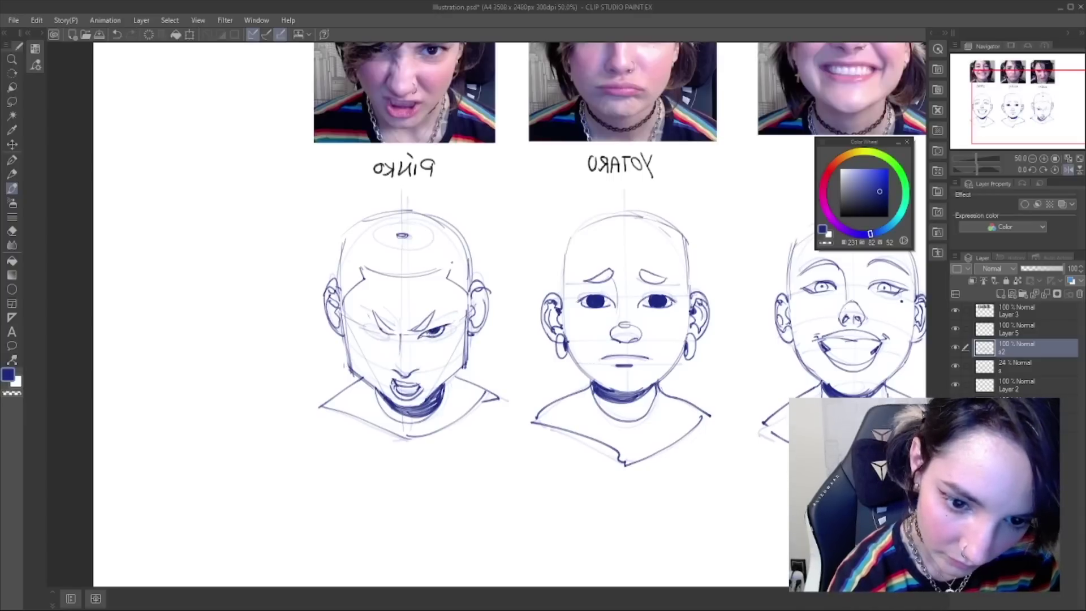
- Unflip the view, lasso Pínko's whole bust and skew it slightly with its lower edge shifted to straighten the head
key("h")
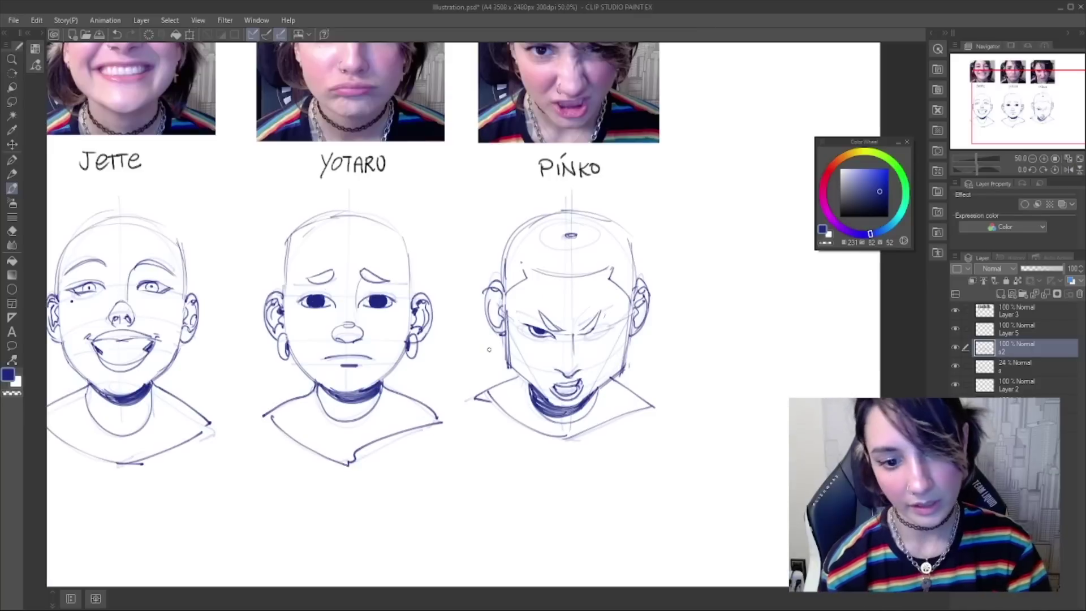
key("m")
mouse_move(660, 213)
left_mouse_down()
mouse_move(585, 186)
mouse_move(467, 254)
mouse_move(484, 456)
mouse_move(694, 450)
mouse_move(662, 202)
left_mouse_up()
key("ctrl+t")
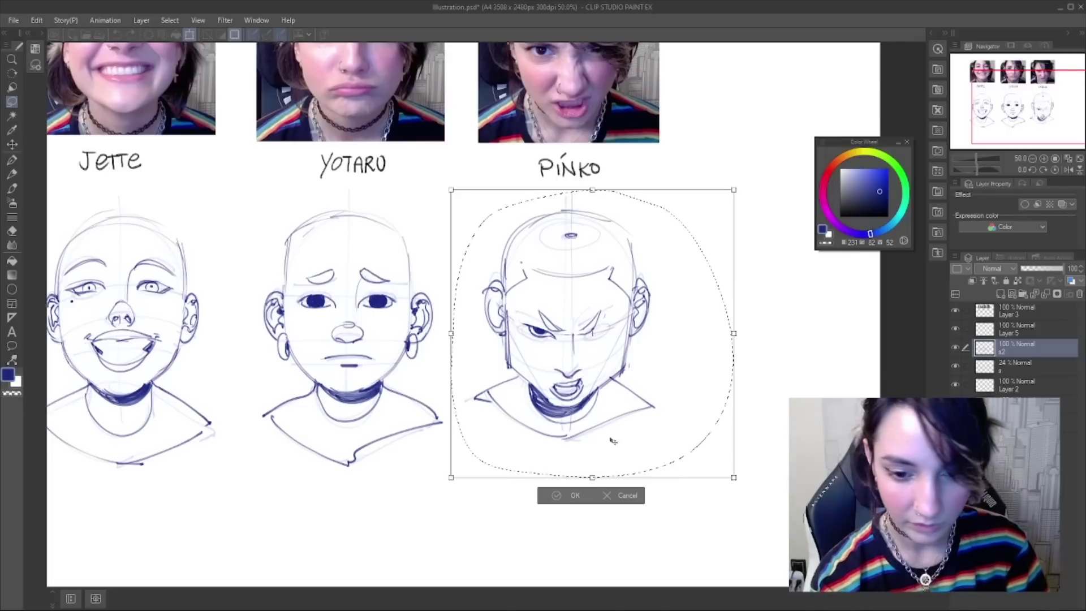
left_click_drag(594, 480, 601, 479)
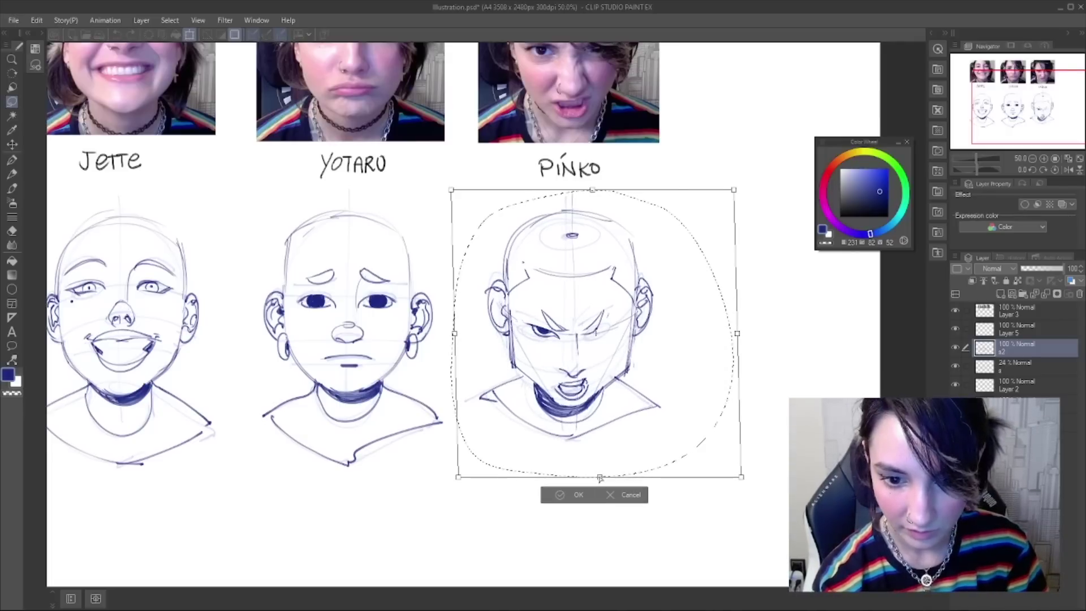
left_click_drag(667, 393, 664, 394)
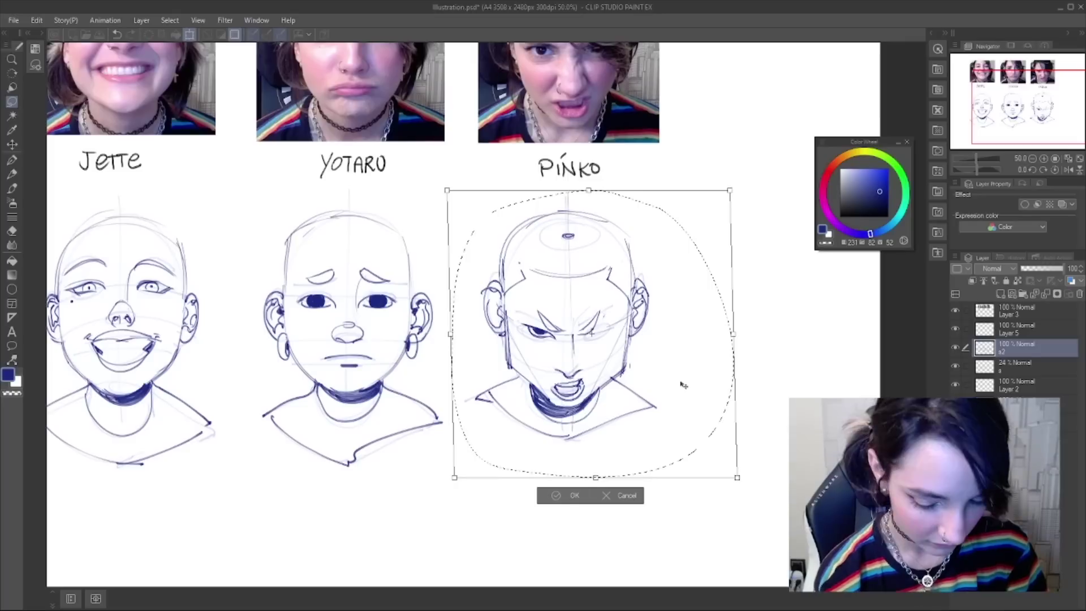
key("Return")
key("ctrl+d")
- Copy and paste Pínko's finished eye, mirror it under the other brow and merge the copy into layer x2
mouse_move(559, 330)
left_mouse_down()
mouse_move(525, 322)
mouse_move(560, 331)
left_mouse_up()
key("ctrl+c")
key("ctrl+v")
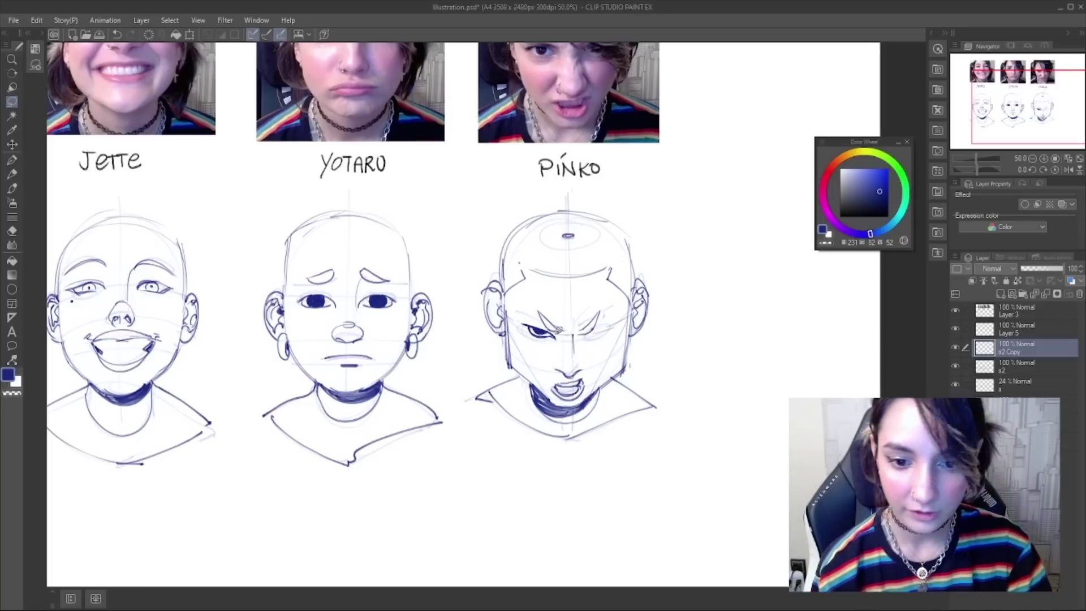
key("ctrl+t")
left_click_drag(539, 332, 595, 332)
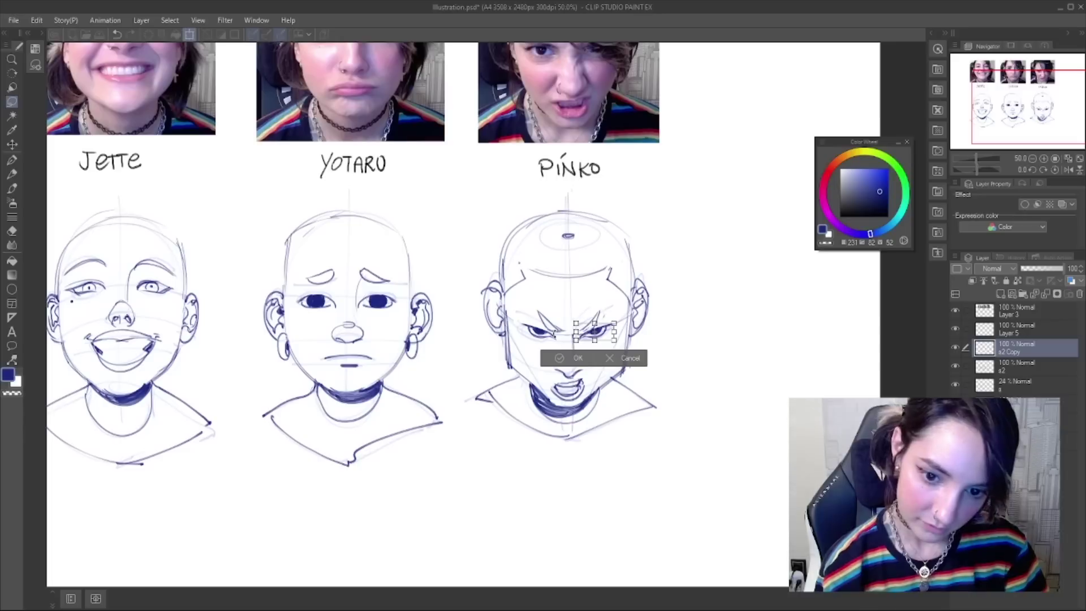
key("Return")
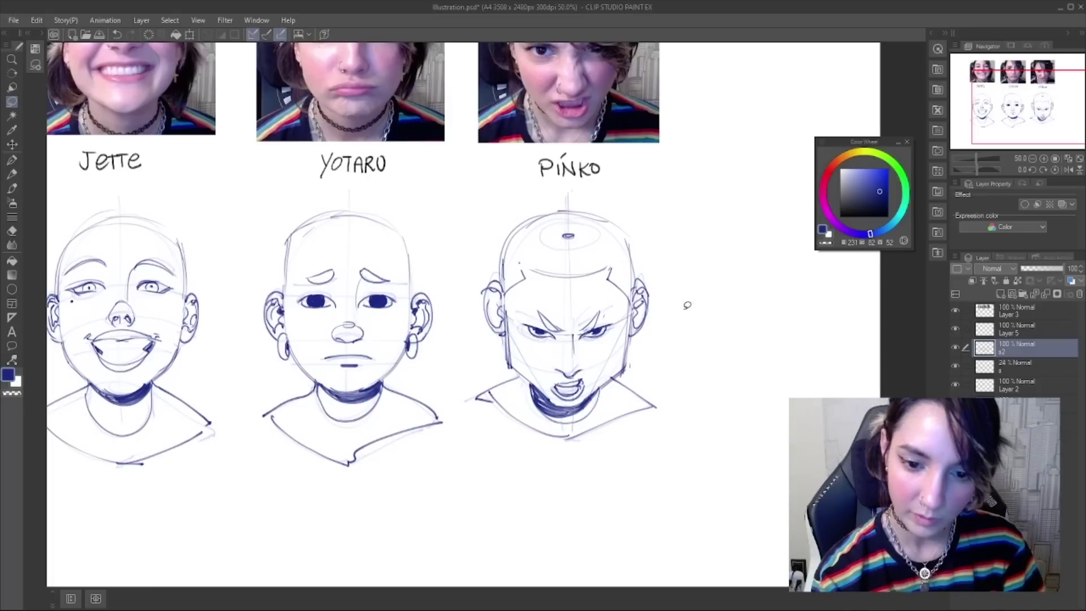
- Lasso Pínko's nose and mouth together, nudge them slightly up toward the centre line and deselect
key("b")
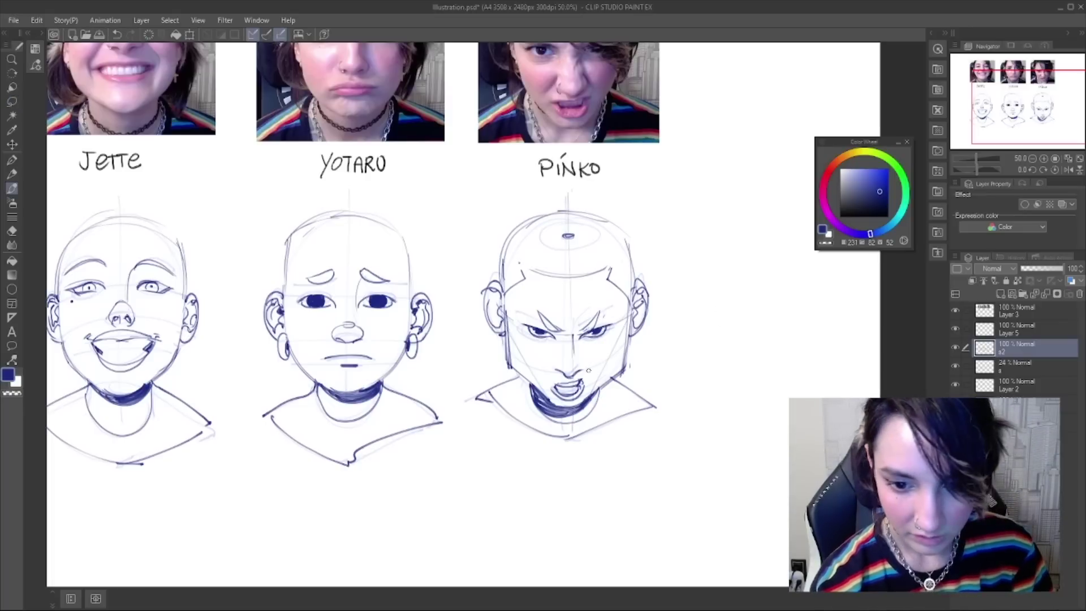
key("m")
mouse_move(574, 362)
left_mouse_down()
mouse_move(544, 382)
mouse_move(574, 401)
mouse_move(593, 369)
mouse_move(582, 391)
left_mouse_up()
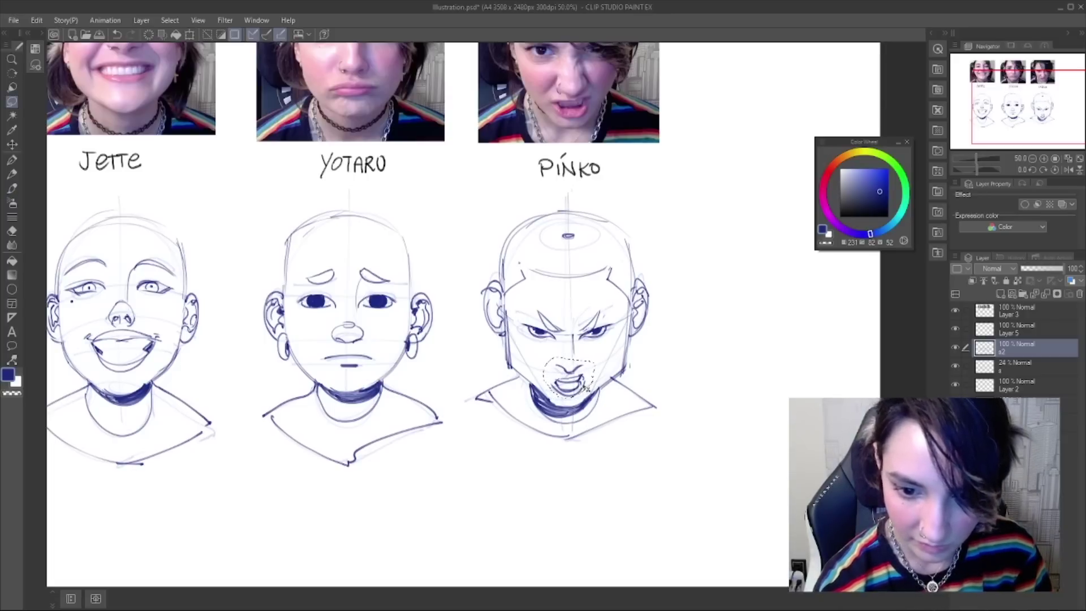
key("ctrl+d")
key("b")
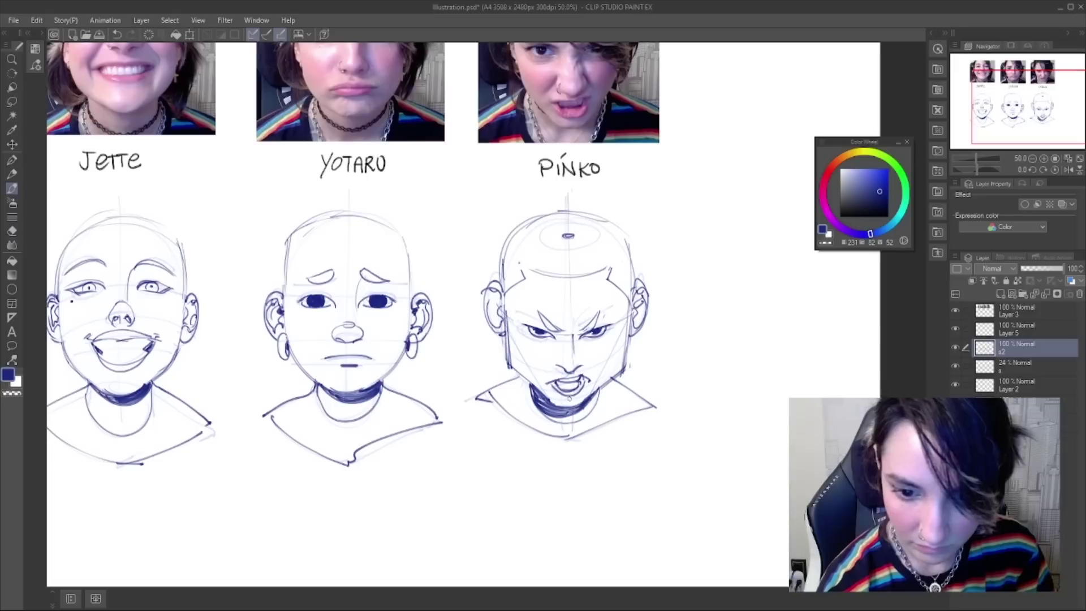
- Draw the shadow under Pínko's lower lip and the chin contour, retrying the jaw and neck strokes on both sides
key("ctrl+z")
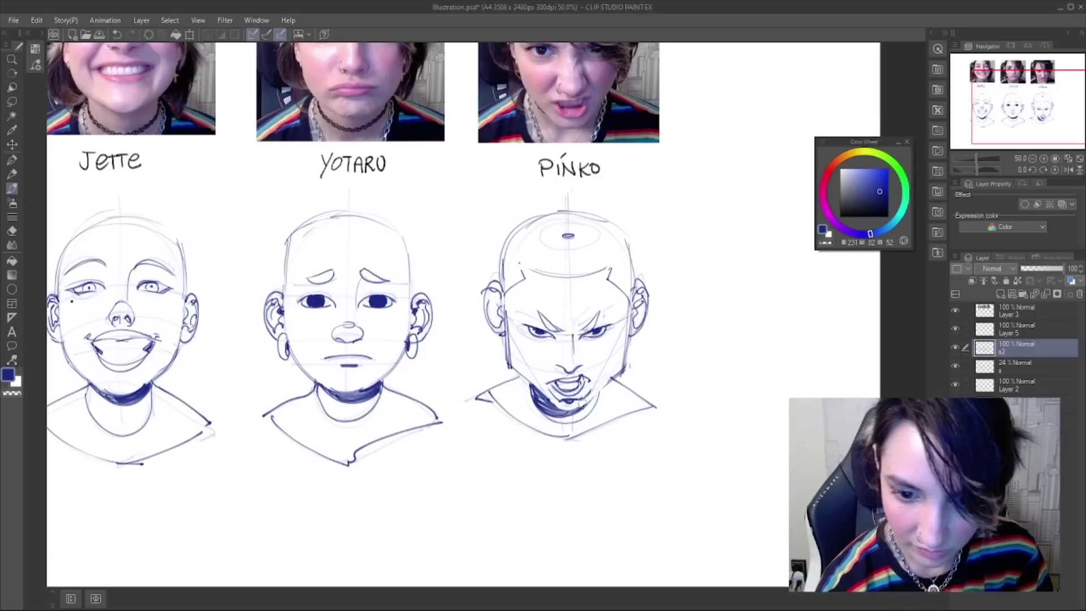
mouse_move(622, 373)
left_mouse_down()
mouse_move(581, 410)
mouse_move(592, 403)
left_mouse_up()
key("ctrl+z")
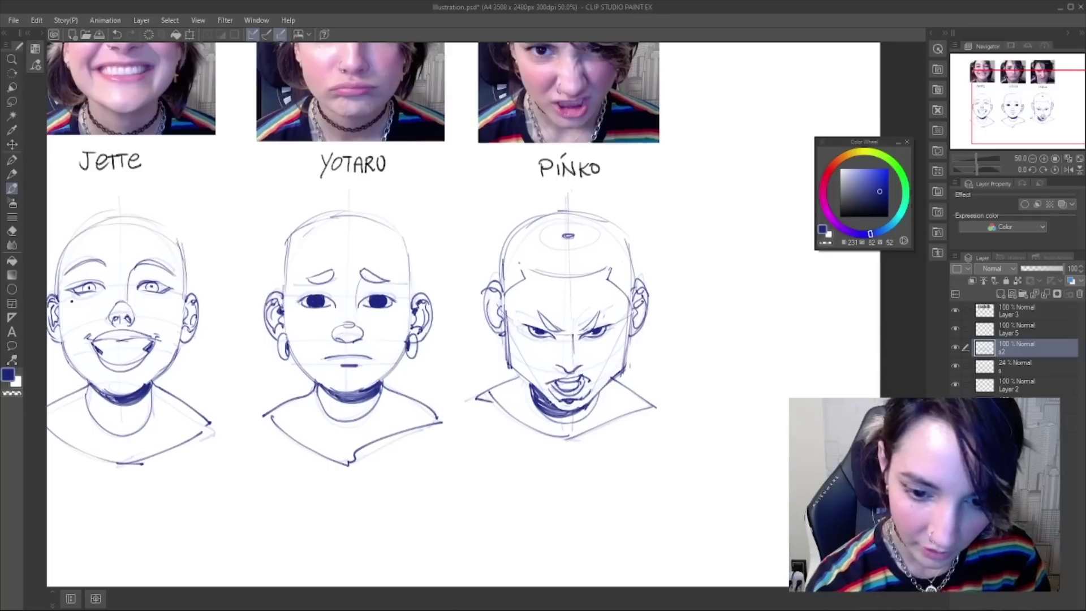
left_click_drag(527, 383, 557, 405)
key("ctrl+z")
key("ctrl+z")
key("ctrl+z")
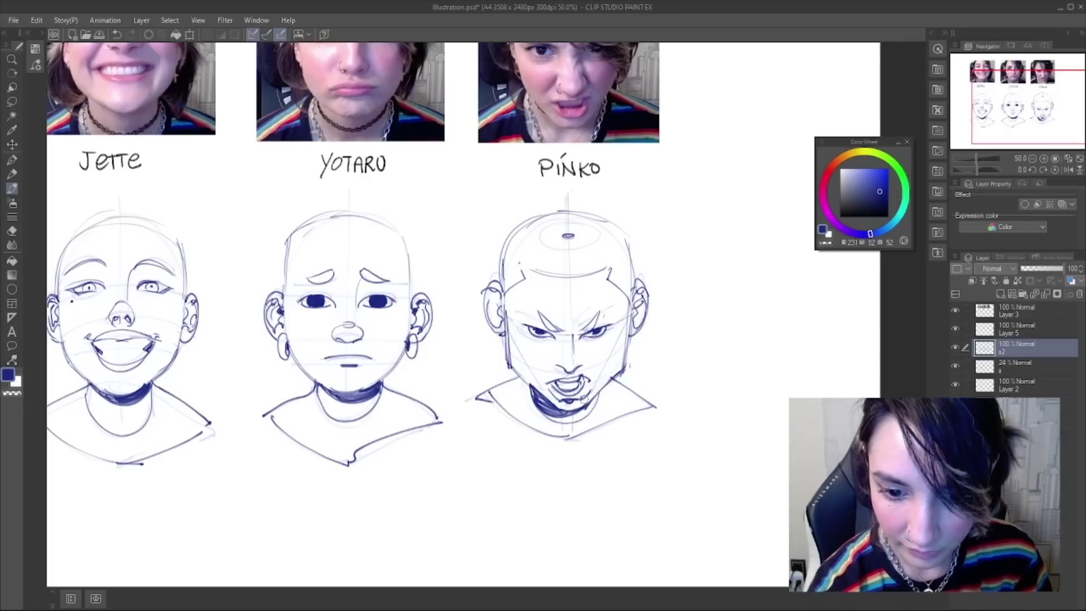
left_click_drag(590, 409, 554, 418)
key("ctrl+z")
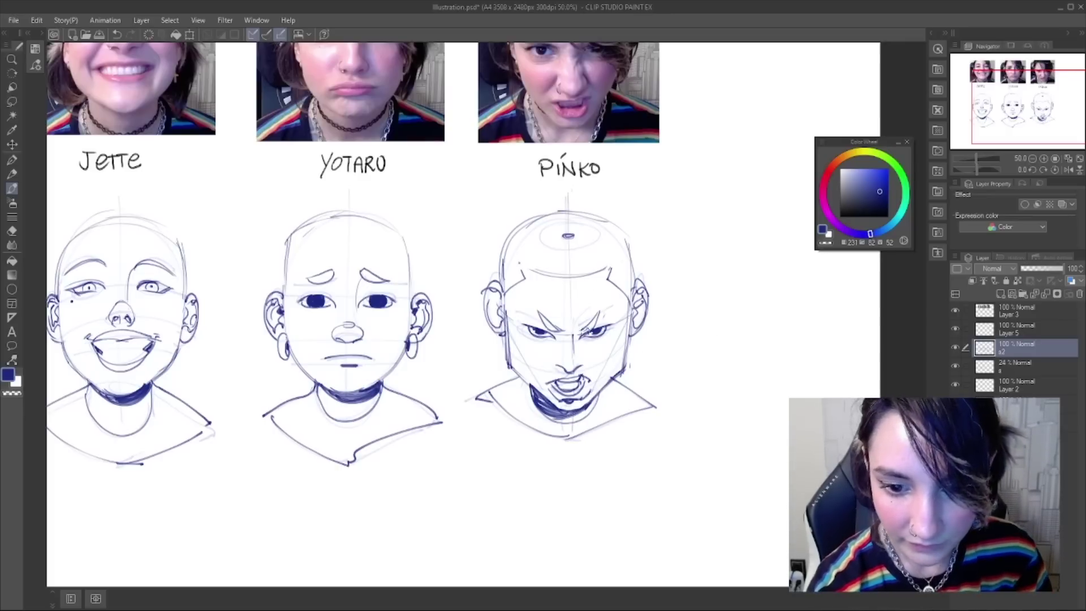
- Thicken Pínko's angry eyebrows and retry the small detail strokes around both eyes
left_click_drag(540, 311, 557, 333)
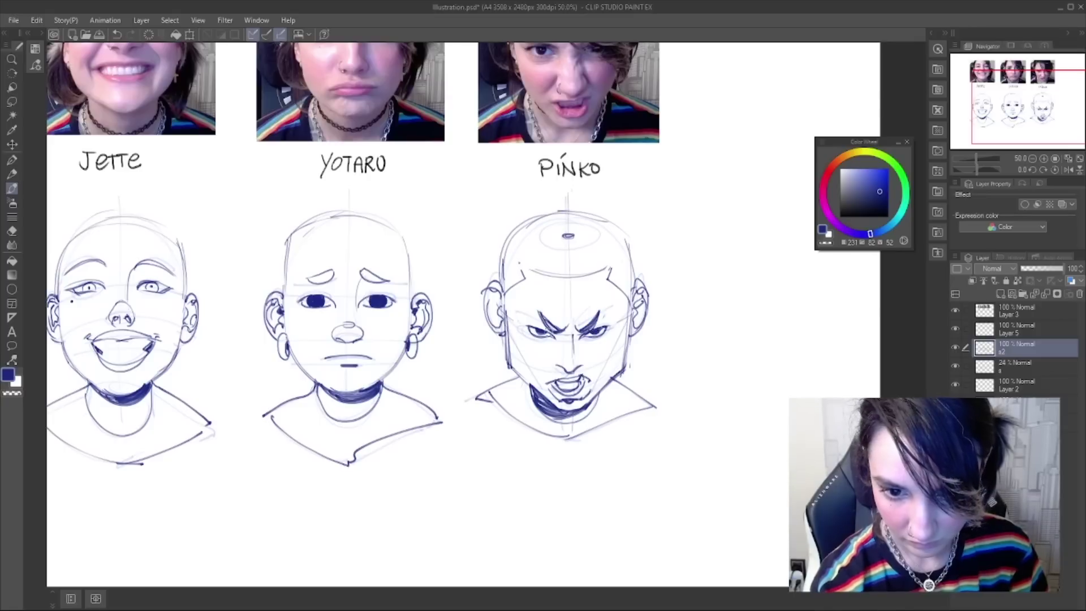
key("ctrl+z")
mouse_move(547, 332)
left_mouse_down()
mouse_move(555, 337)
mouse_move(526, 326)
mouse_move(536, 329)
left_mouse_up()
key("ctrl+z")
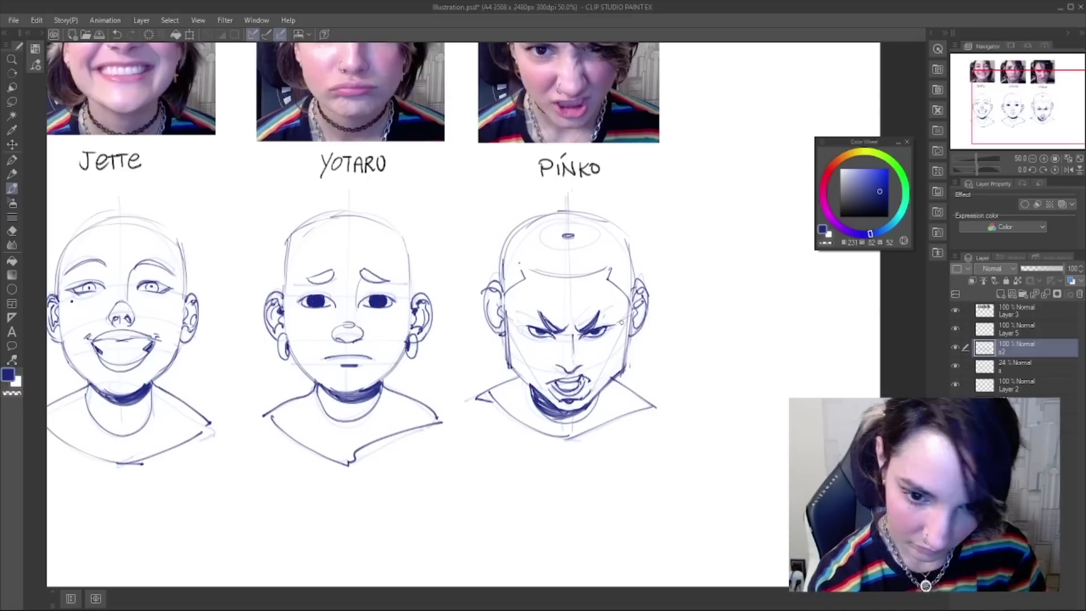
key("ctrl+z")
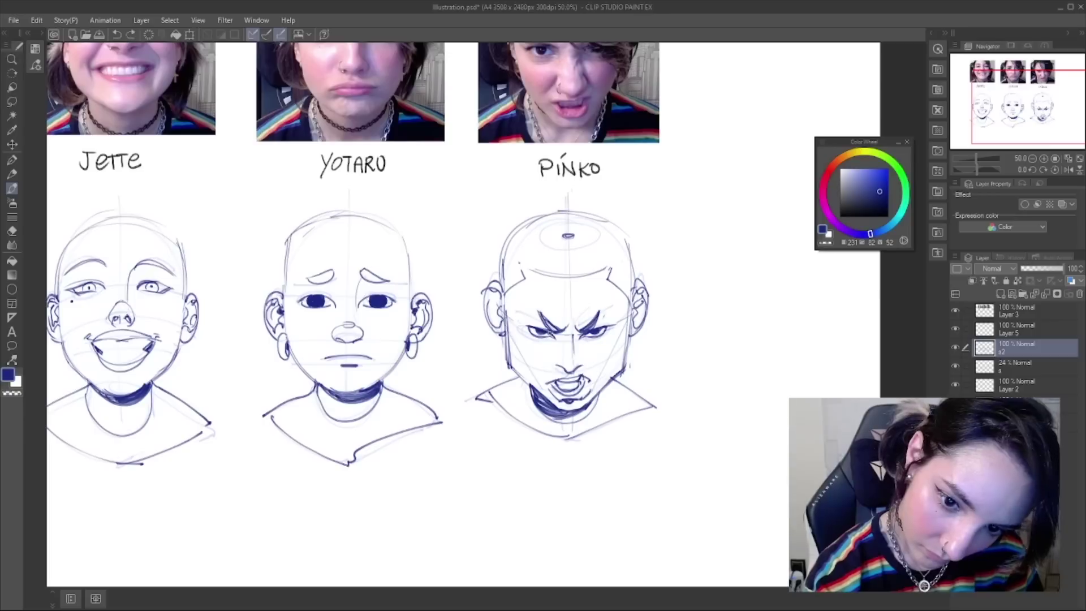
key("ctrl+y")
left_click_drag(606, 329, 594, 334)
key("ctrl+z")
key("ctrl+z")
key("ctrl+z")
key("ctrl+y")
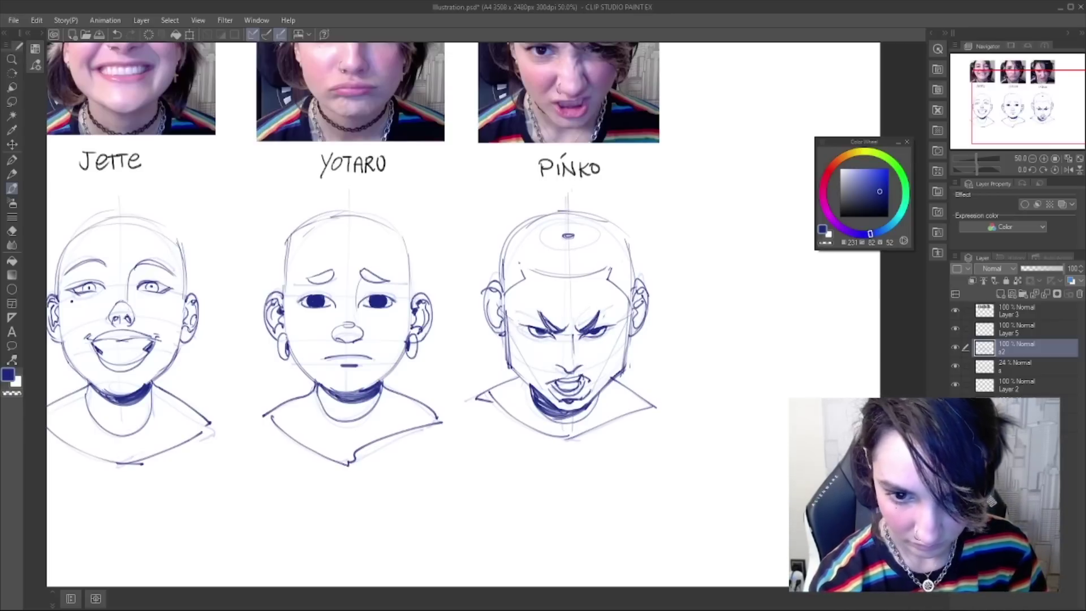
- Flip the view, lasso the eye and brow at the photo-side edge of Pínko's face, adjust their placement and deselect
key("h")
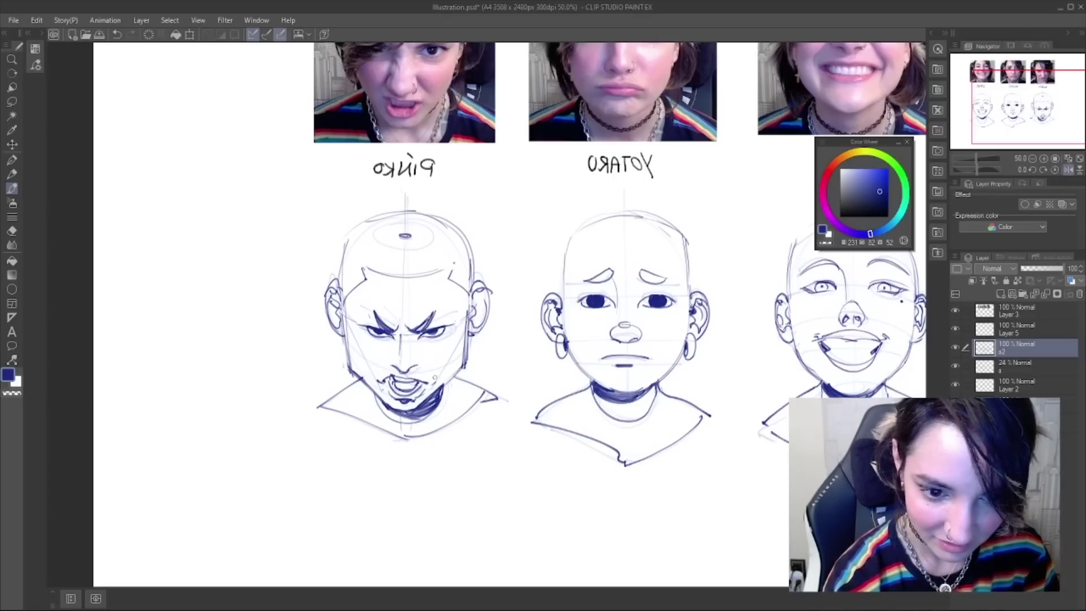
key("m")
mouse_move(405, 306)
left_mouse_down()
mouse_move(365, 302)
mouse_move(375, 349)
mouse_move(404, 307)
left_mouse_up()
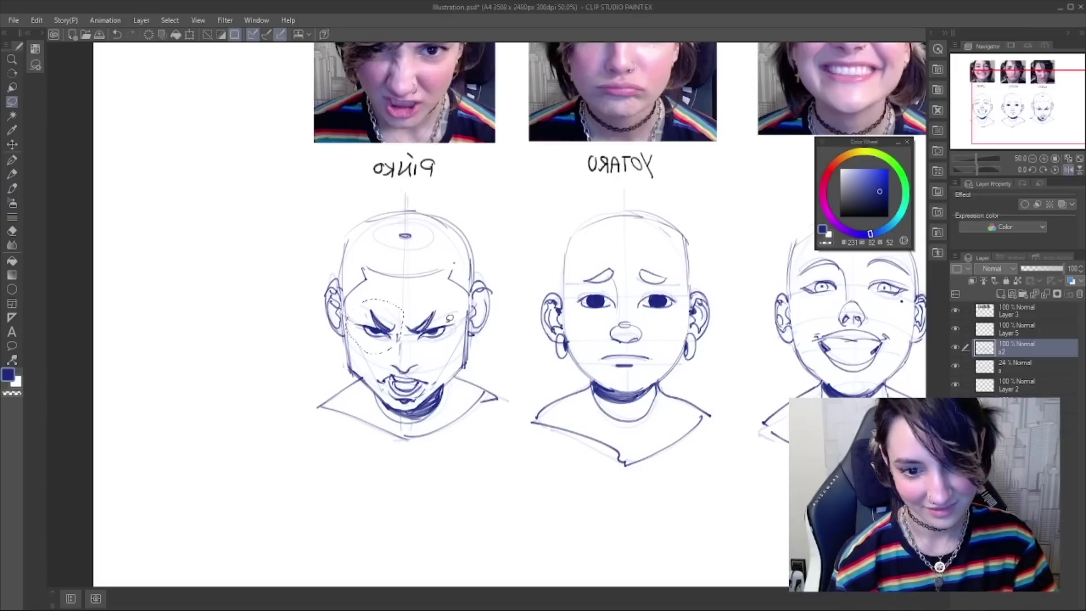
key("ctrl+d")
key("b")
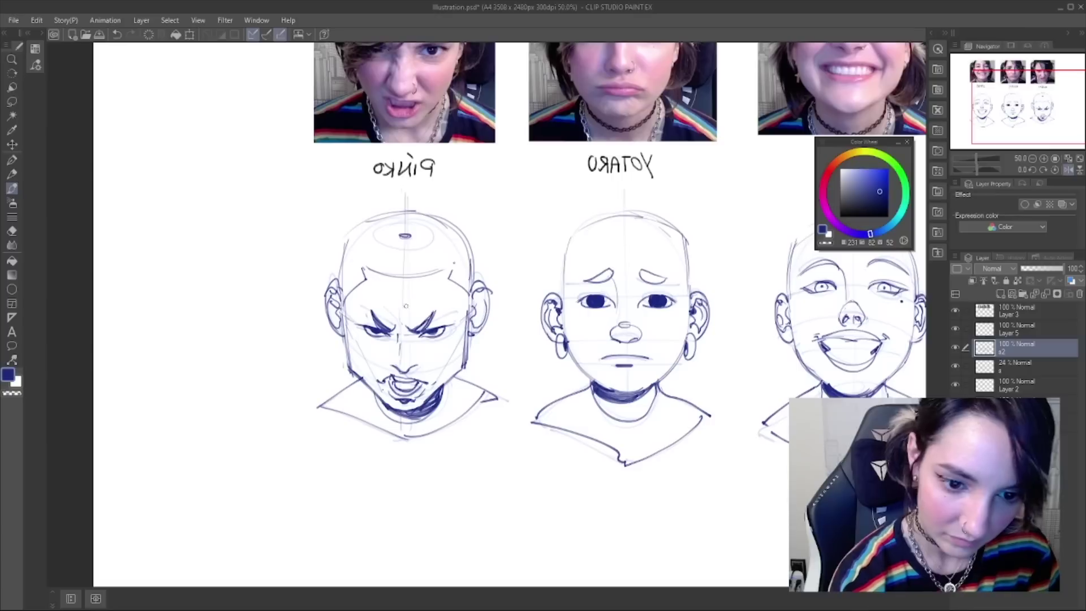
- Retry the lid strokes on both of Pínko's eyes in the mirrored view and strengthen the nose bridge line
key("ctrl+z")
left_click_drag(374, 331, 381, 333)
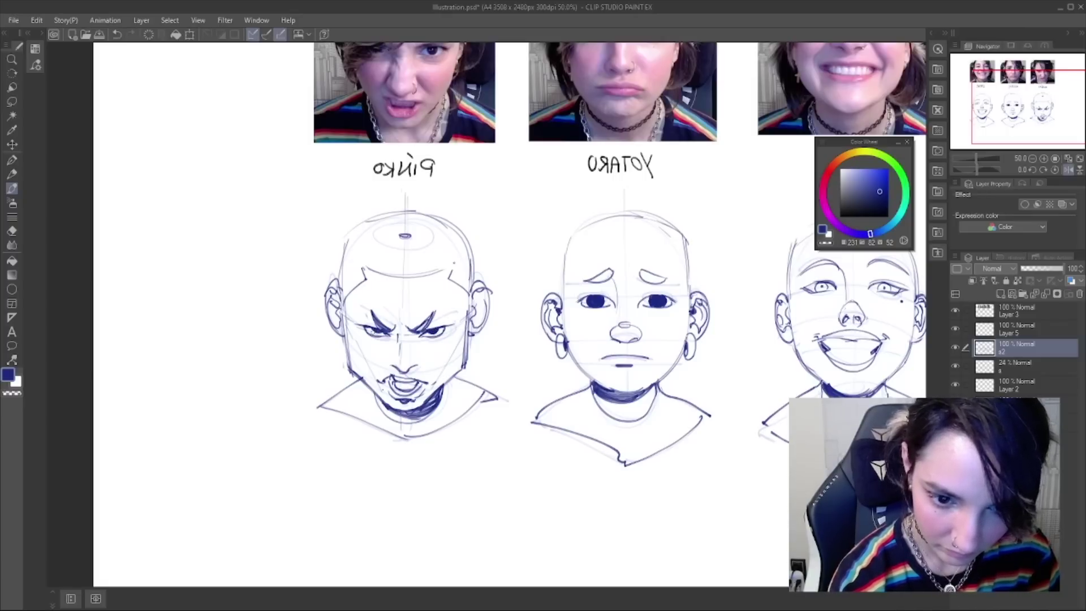
left_click_drag(372, 328, 381, 333)
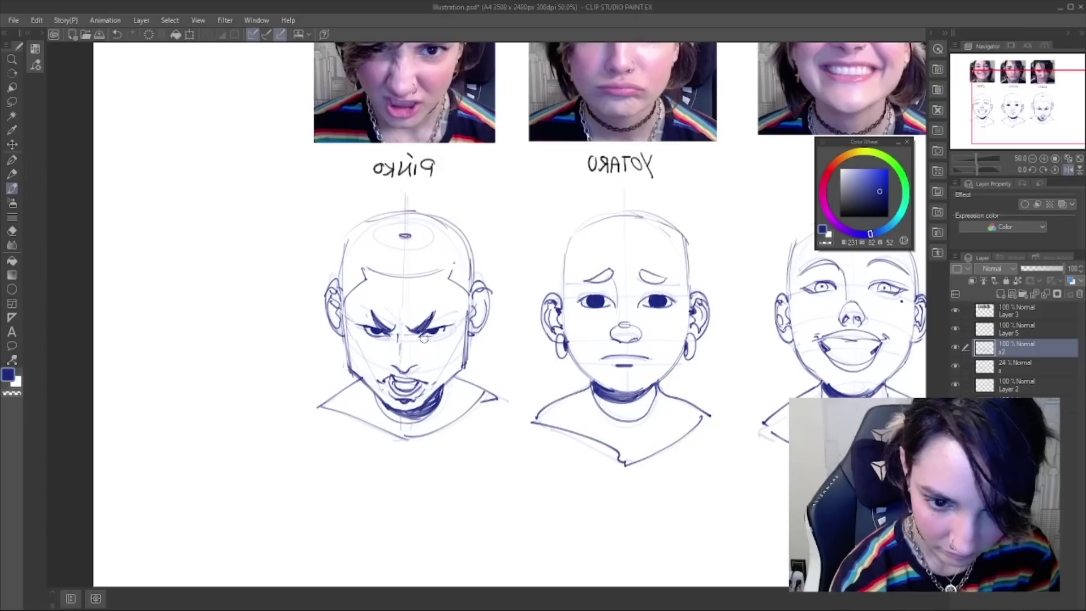
key("ctrl+z")
left_click_drag(424, 336, 443, 332)
key("ctrl+z")
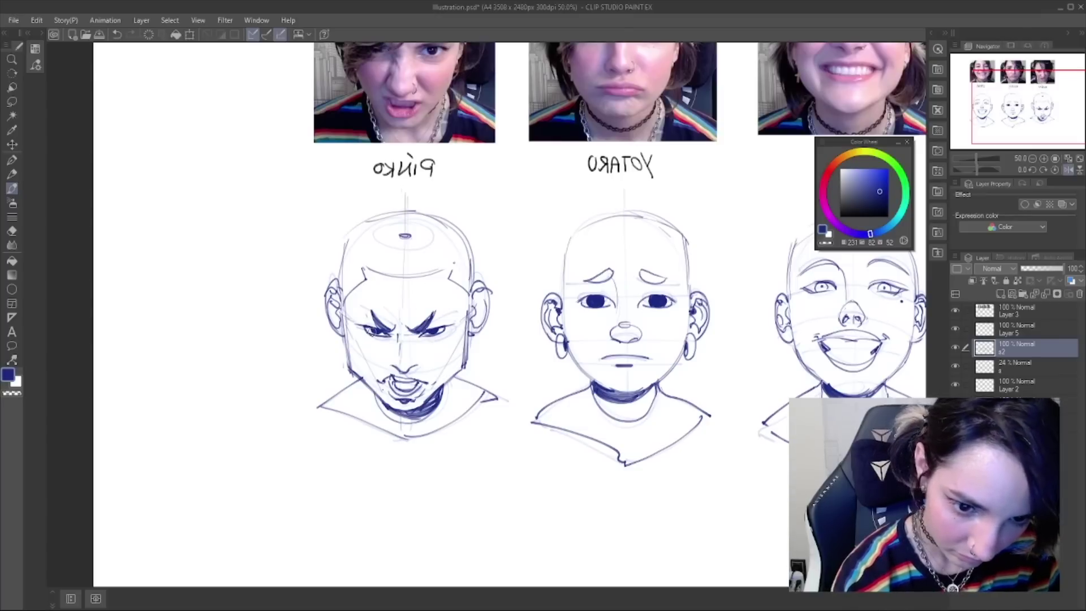
left_click_drag(369, 332, 388, 336)
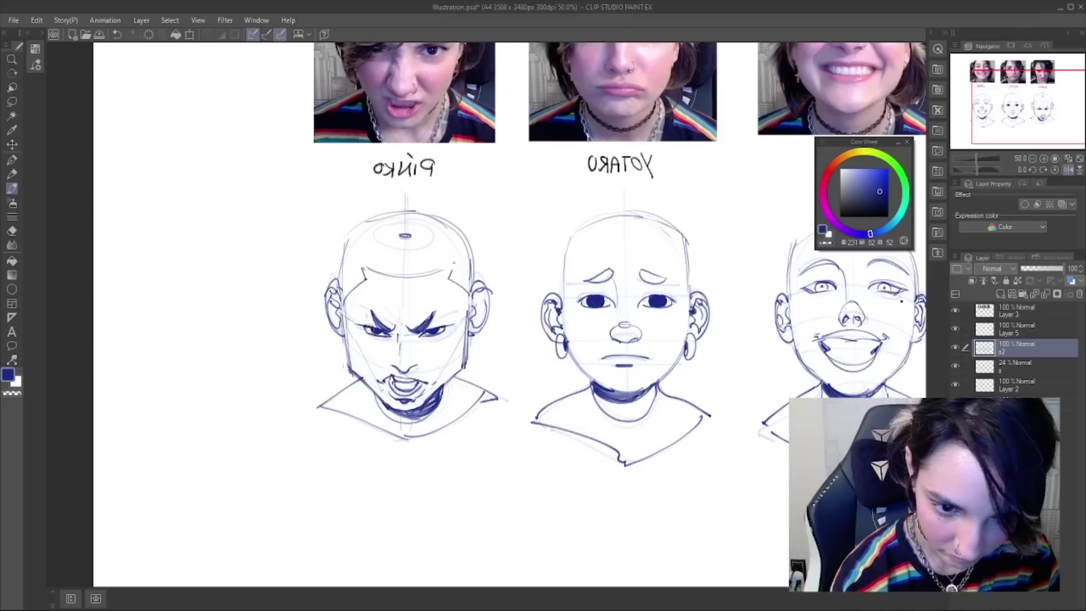
key("ctrl+z")
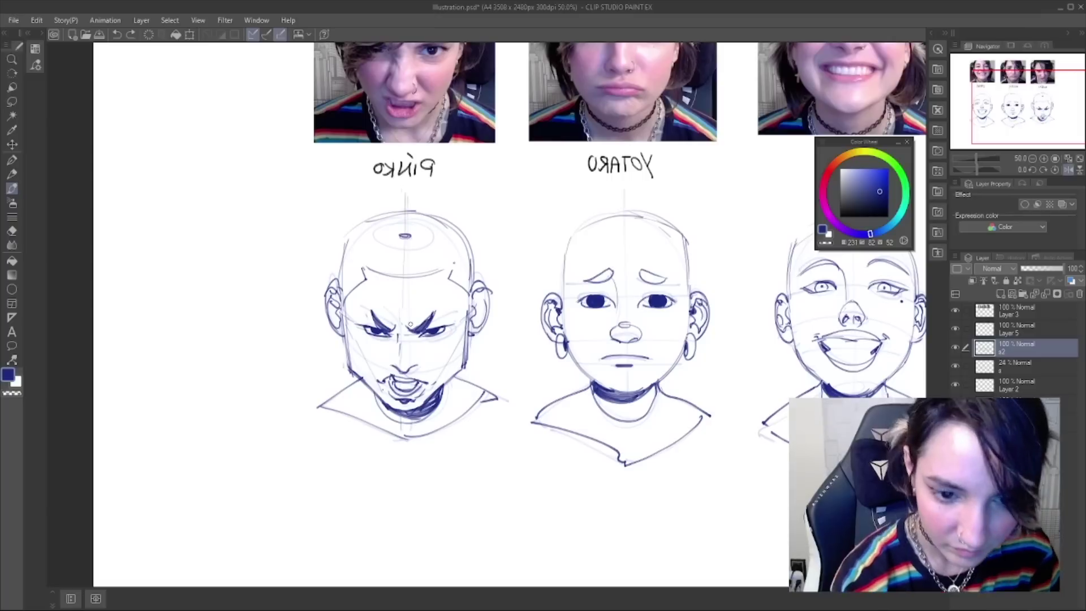
mouse_move(399, 333)
left_mouse_down()
mouse_move(432, 385)
mouse_move(417, 366)
left_mouse_up()
key("h")
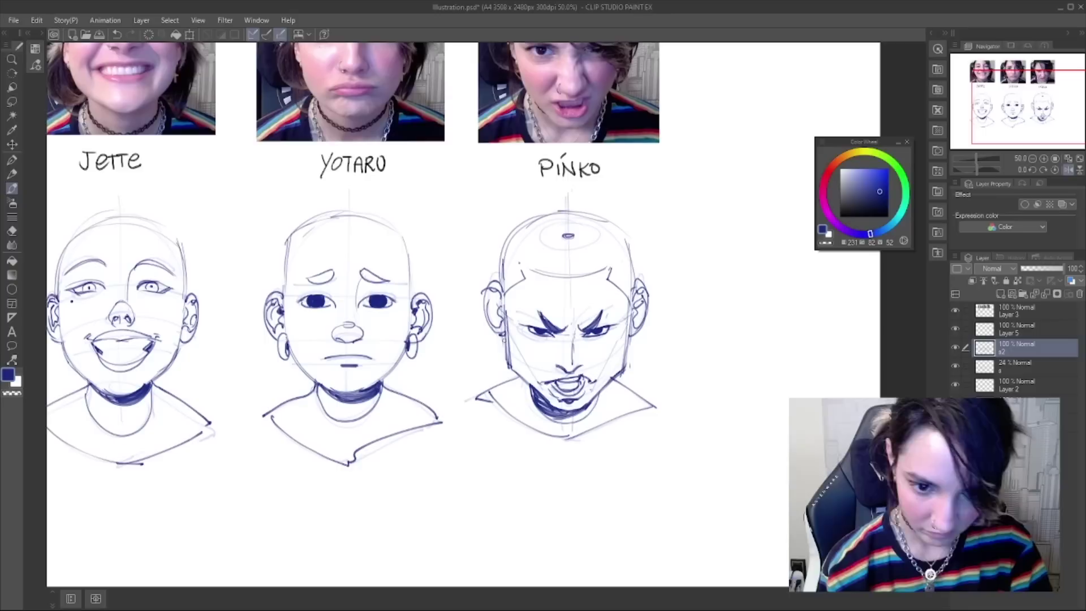
- Lasso Pínko's eyes and brows together to adjust their placement, deselect and draw creases under the eyes
key("m")
mouse_move(561, 298)
left_mouse_down()
mouse_move(519, 338)
mouse_move(594, 344)
mouse_move(613, 328)
left_mouse_up()
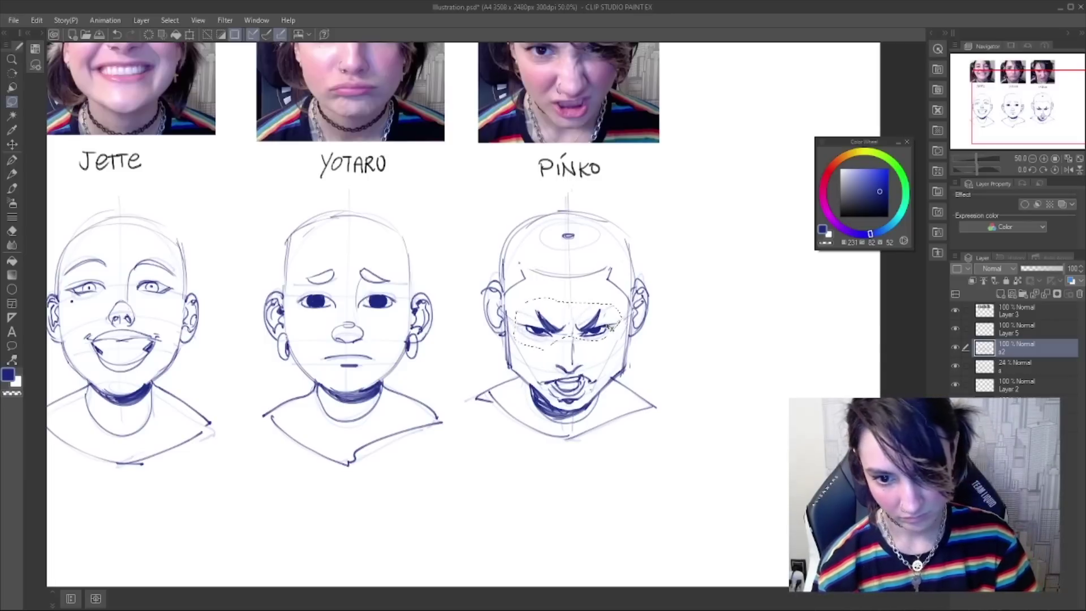
key("ctrl+d")
key("b")
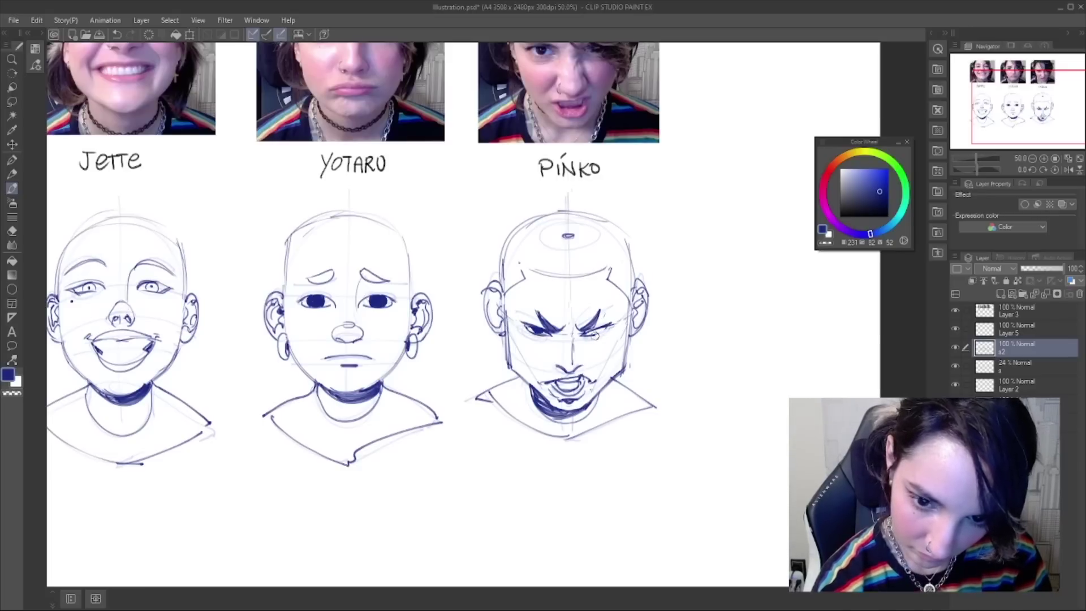
key("ctrl+z")
key("ctrl+y")
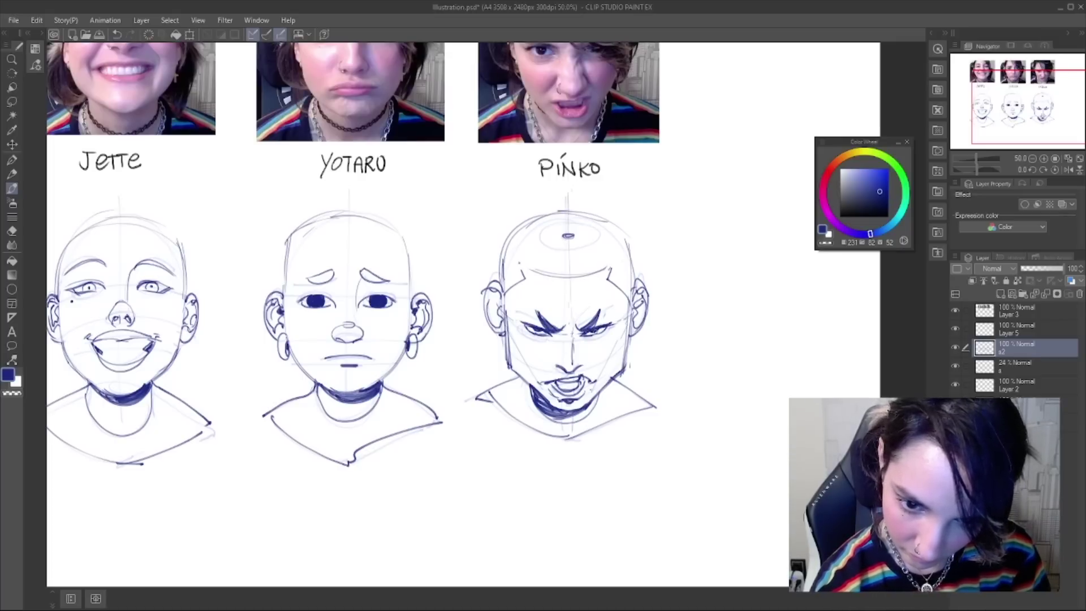
- Flip the view, lasso one of Pínko's eyes with its brow, nudge it outward and slightly up, and deselect
key("h")
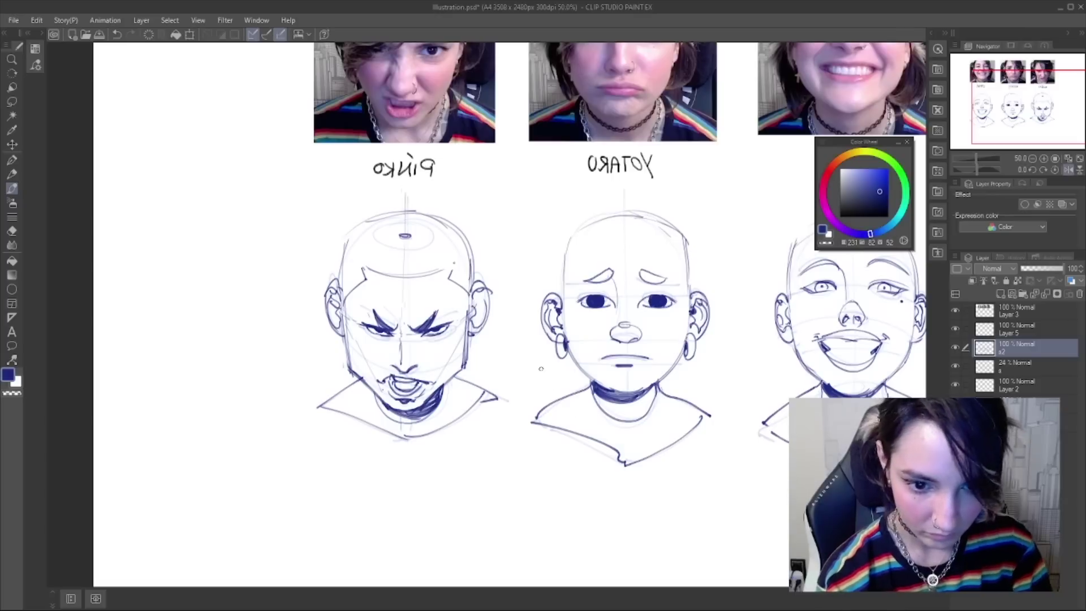
key("m")
mouse_move(357, 328)
left_mouse_down()
mouse_move(398, 314)
mouse_move(359, 331)
left_mouse_up()
key("ctrl+Left")
key("ctrl+Left")
key("ctrl+Left")
key("ctrl+Left")
key("ctrl+Up")
key("ctrl+Up")
key("ctrl+Left")
key("ctrl+Left")
key("ctrl+Left")
key("ctrl+Up")
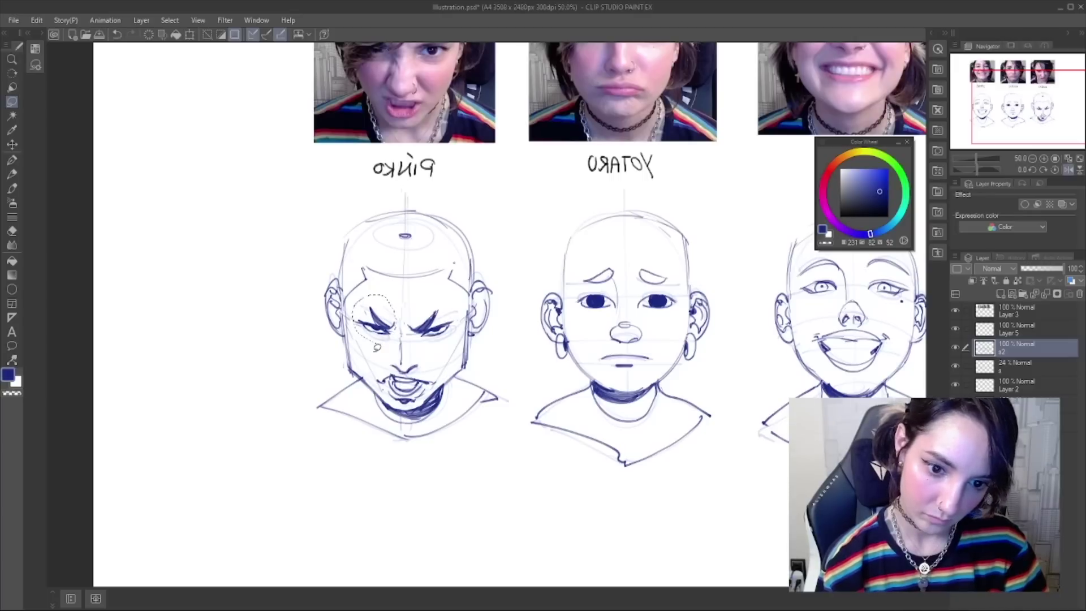
key("ctrl+d")
- Lasso Pínko's other eye and brow, unflip the view, nudge them outward from the nose and deselect
mouse_move(451, 300)
left_mouse_down()
mouse_move(411, 329)
mouse_move(459, 302)
left_mouse_up()
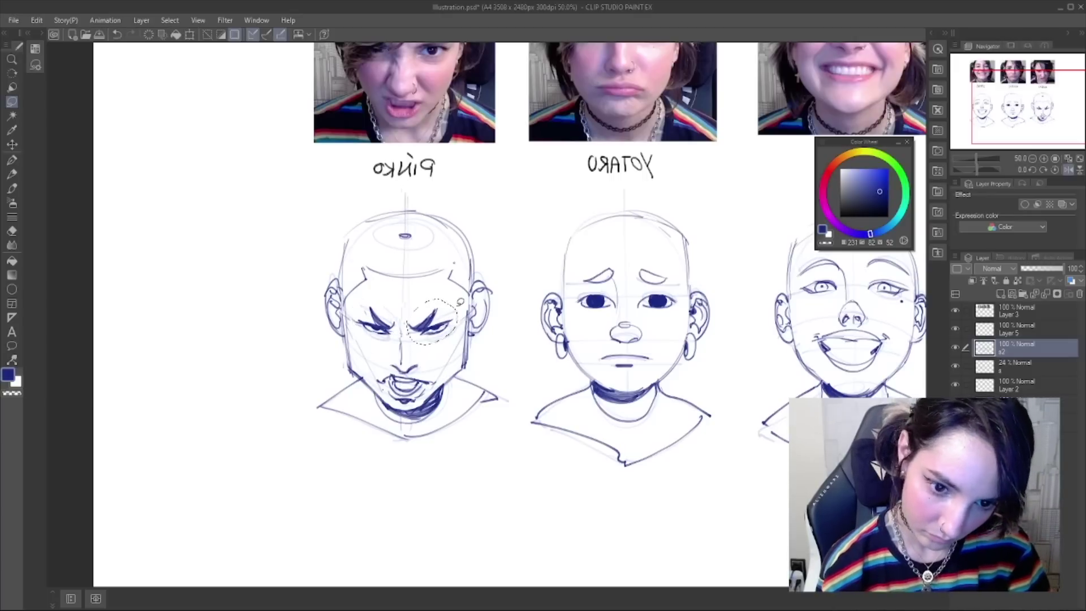
key("ctrl+d")
key("h")
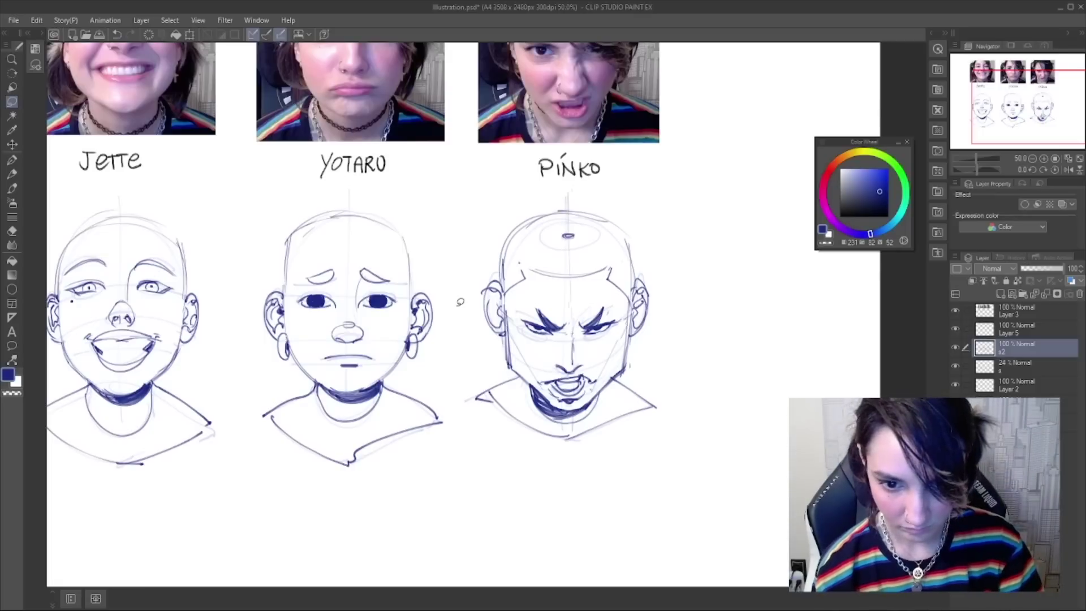
mouse_move(619, 320)
left_mouse_down()
mouse_move(583, 340)
mouse_move(620, 299)
mouse_move(546, 299)
mouse_move(552, 340)
mouse_move(575, 328)
left_mouse_up()
key("ctrl+Left")
key("ctrl+Left")
key("ctrl+Left")
key("ctrl+Left")
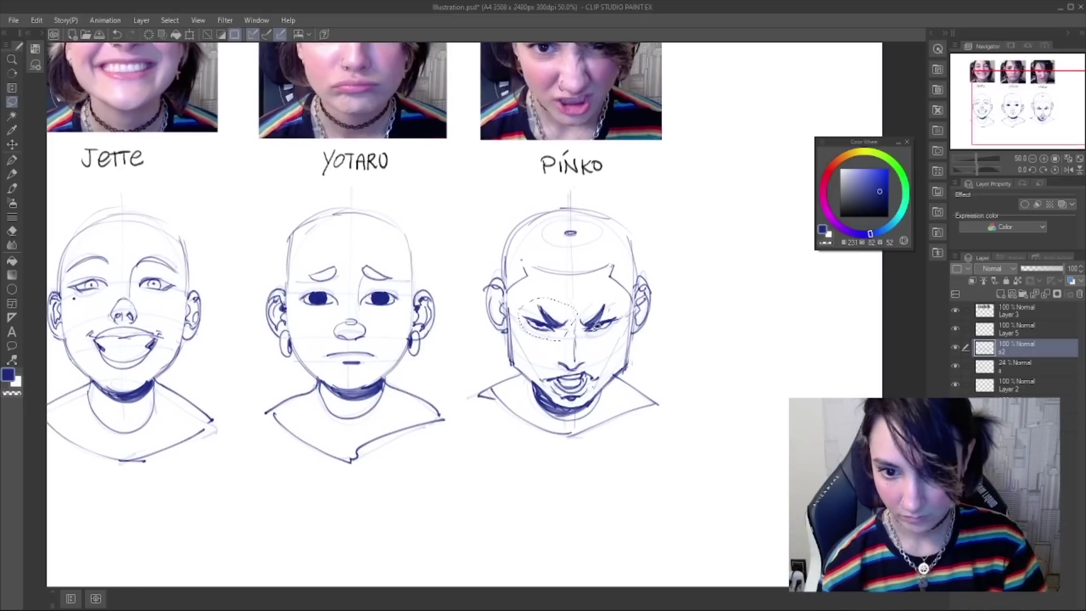
key("ctrl+d")
- Flip the view and refine the lines of Pínko's eyes with the pen, undoing the last stroke
key("h")
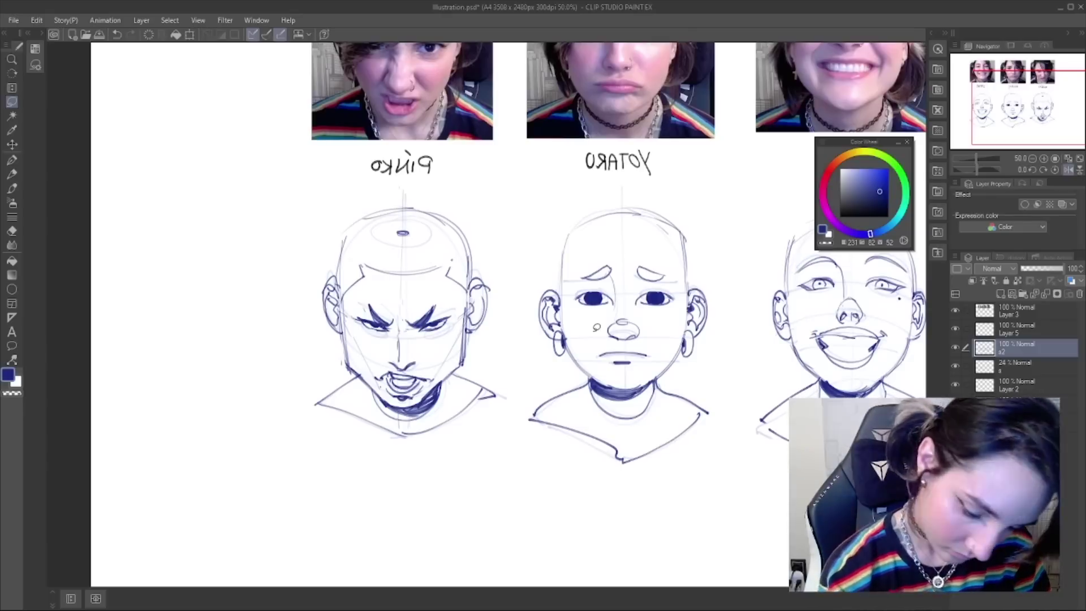
key("b")
left_click_drag(385, 326, 354, 318)
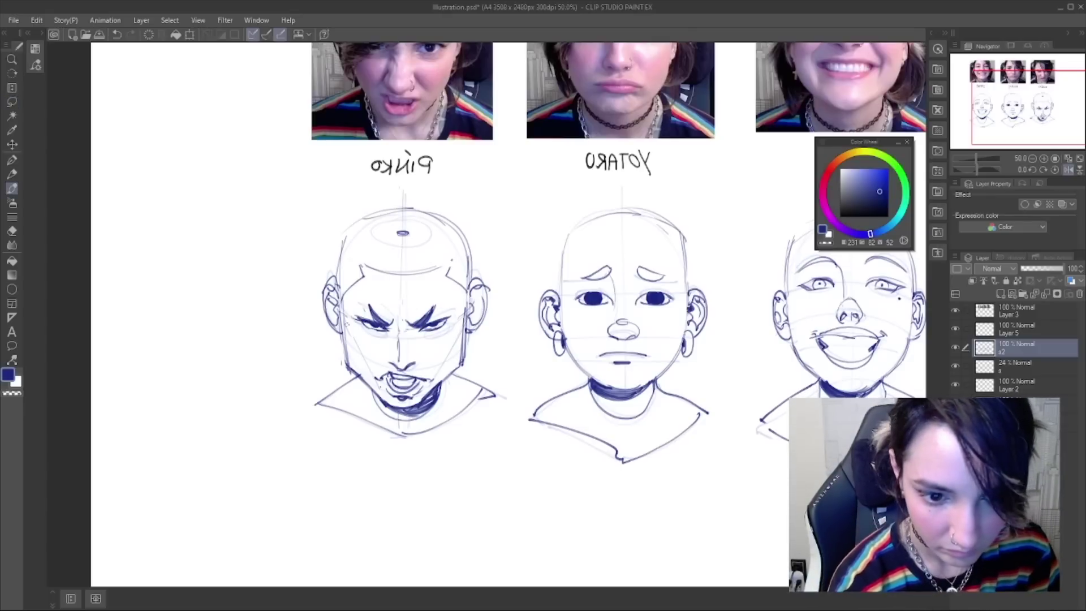
left_click_drag(444, 327, 448, 322)
key("ctrl+z")
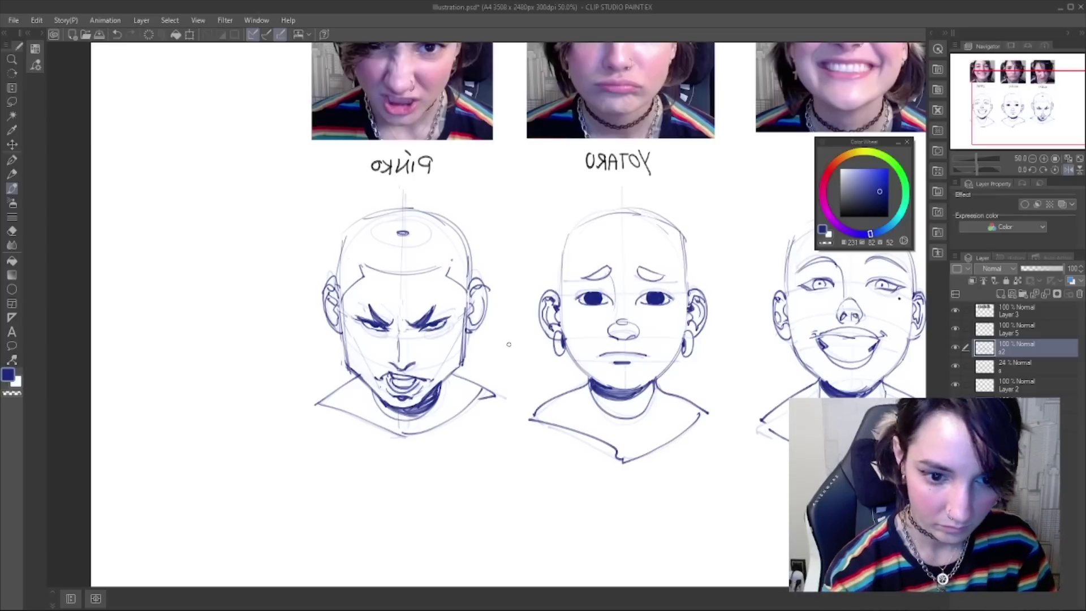
- Lasso each of Pínko's ears in turn to adjust their placement, deselect and unflip the view
key("m")
mouse_move(335, 264)
left_mouse_down()
mouse_move(314, 286)
mouse_move(340, 338)
mouse_move(350, 266)
left_mouse_up()
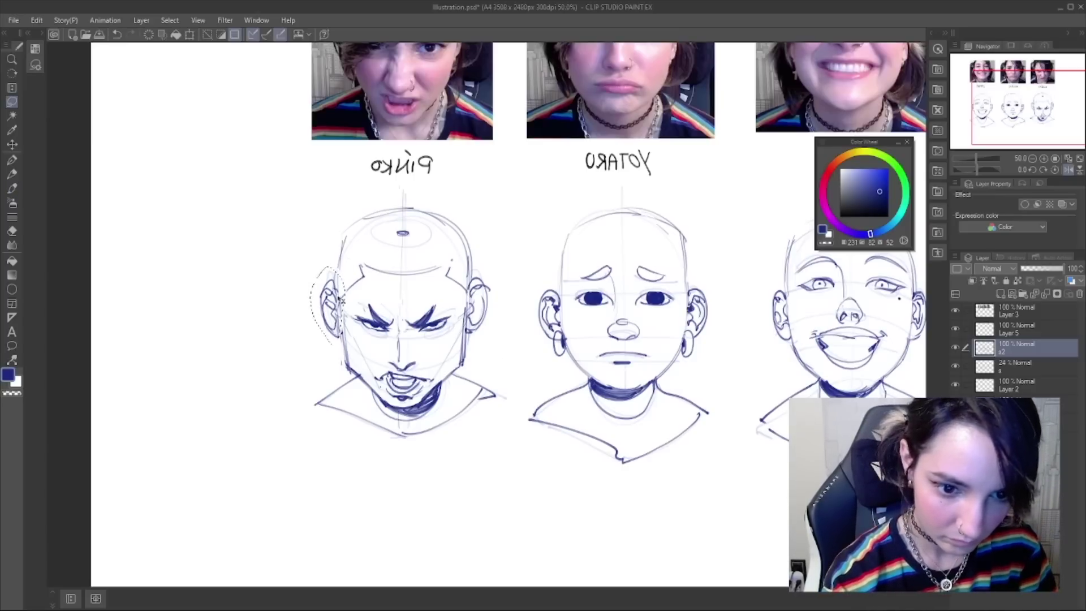
left_click(529, 283)
mouse_move(482, 271)
left_mouse_down()
mouse_move(502, 279)
mouse_move(483, 311)
left_mouse_up()
key("ctrl+d")
key("p")
key("h")
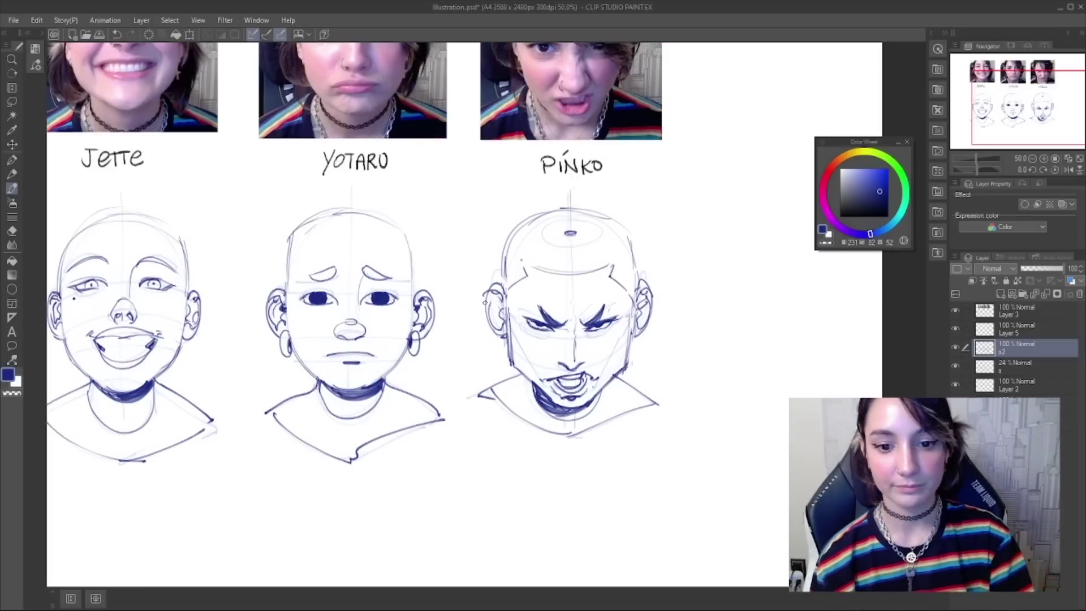
- Rework the cheek and jaw contour on both sides of Pínko's face, undoing the first attempts
left_click_drag(679, 347, 768, 320)
key("b")
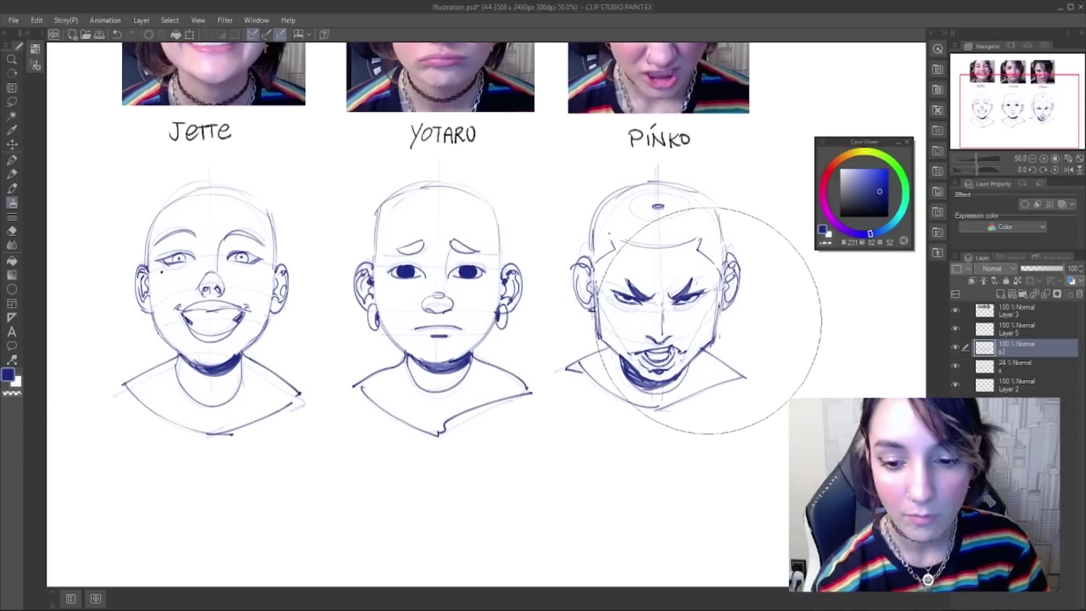
left_click_drag(691, 357, 716, 340)
key("b")
key("b")
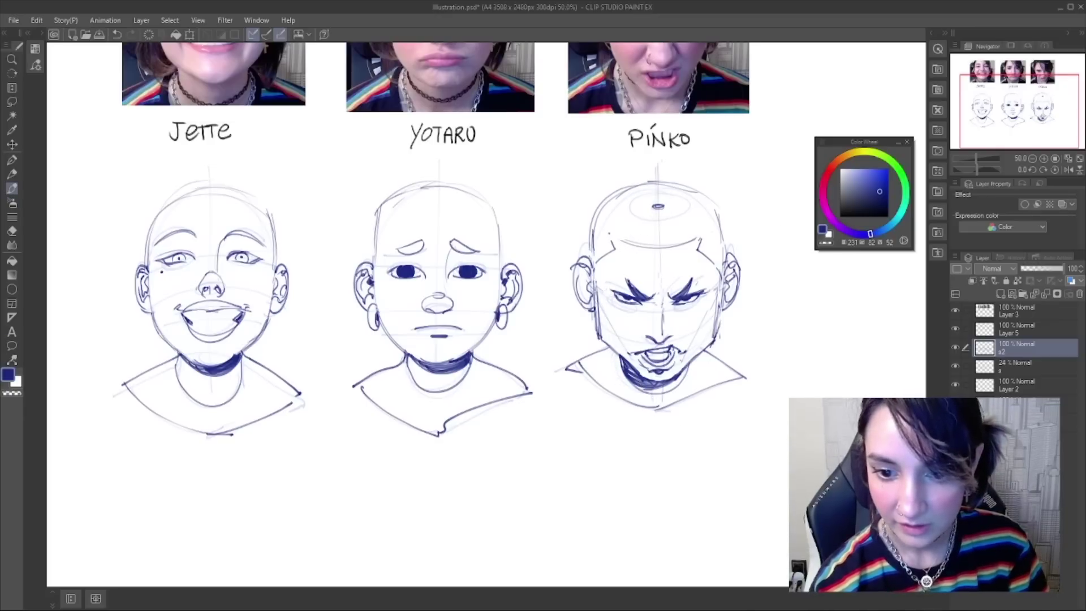
key("ctrl+z")
key("ctrl+z")
left_click_drag(721, 304, 705, 350)
left_click_drag(601, 339, 609, 343)
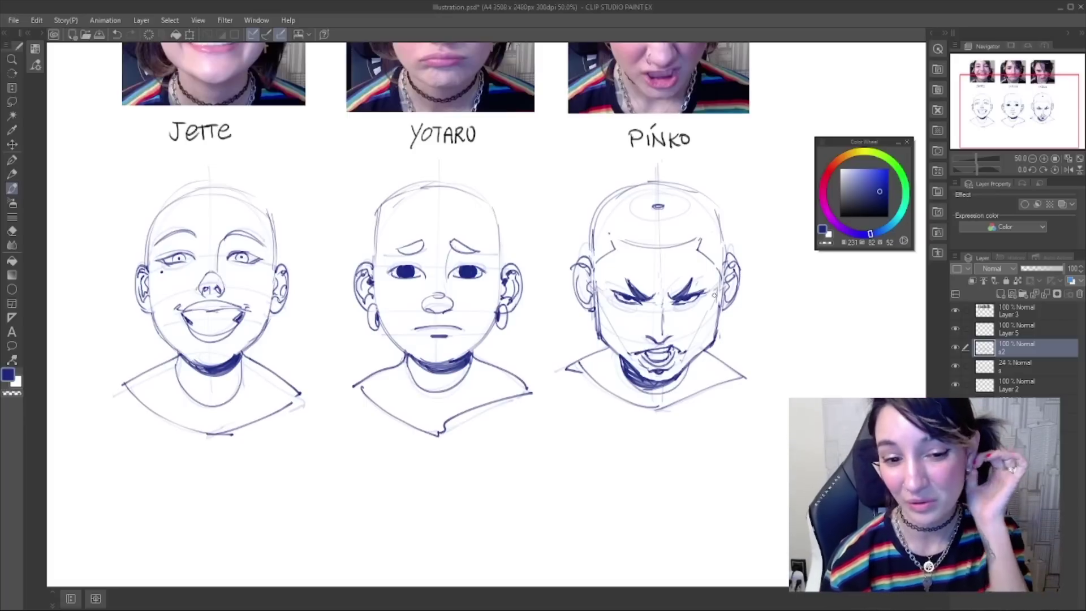
- Add a new layer above the reference photos, choose red and outline the pouting lips on Yotaro's photo
left_click_drag(481, 397, 507, 395)
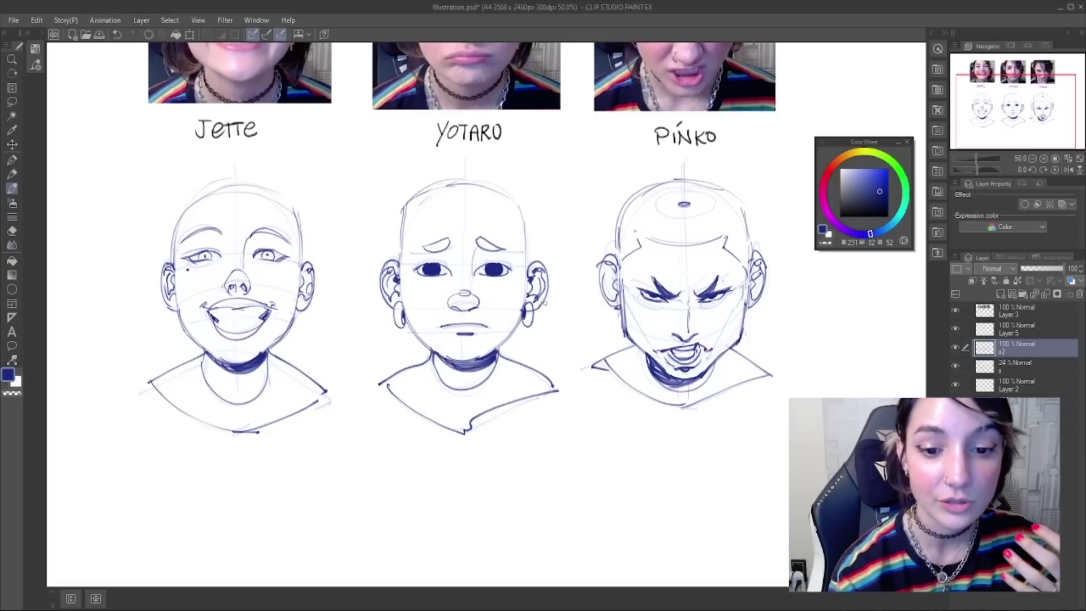
left_click_drag(585, 146, 597, 274)
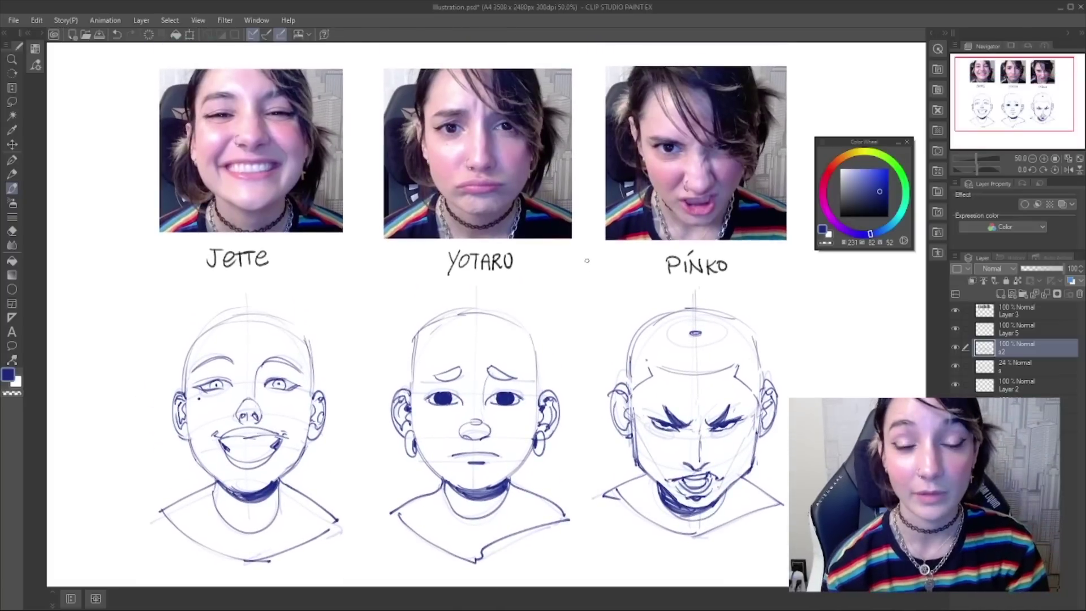
mouse_move(487, 270)
left_mouse_down()
mouse_move(498, 282)
mouse_move(458, 284)
left_mouse_up()
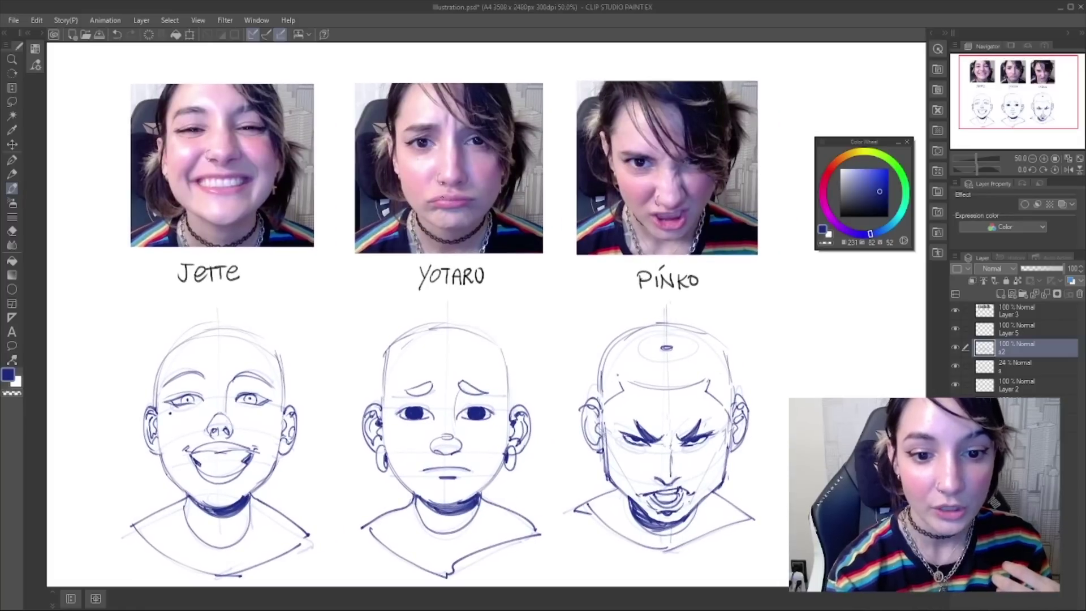
left_click(1025, 313)
left_click(1007, 294)
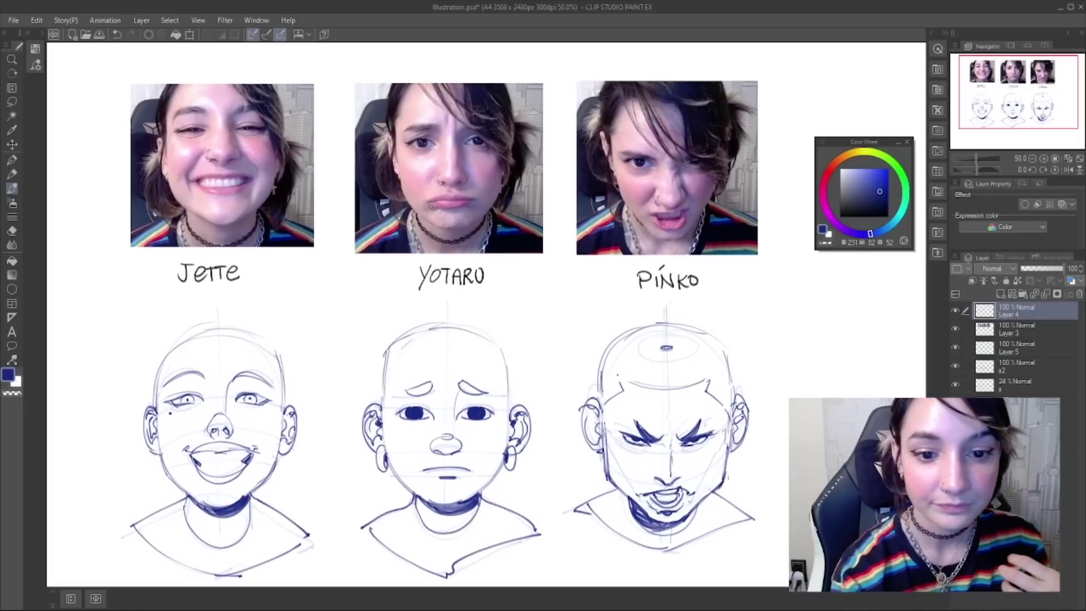
key("x")
left_click(882, 174)
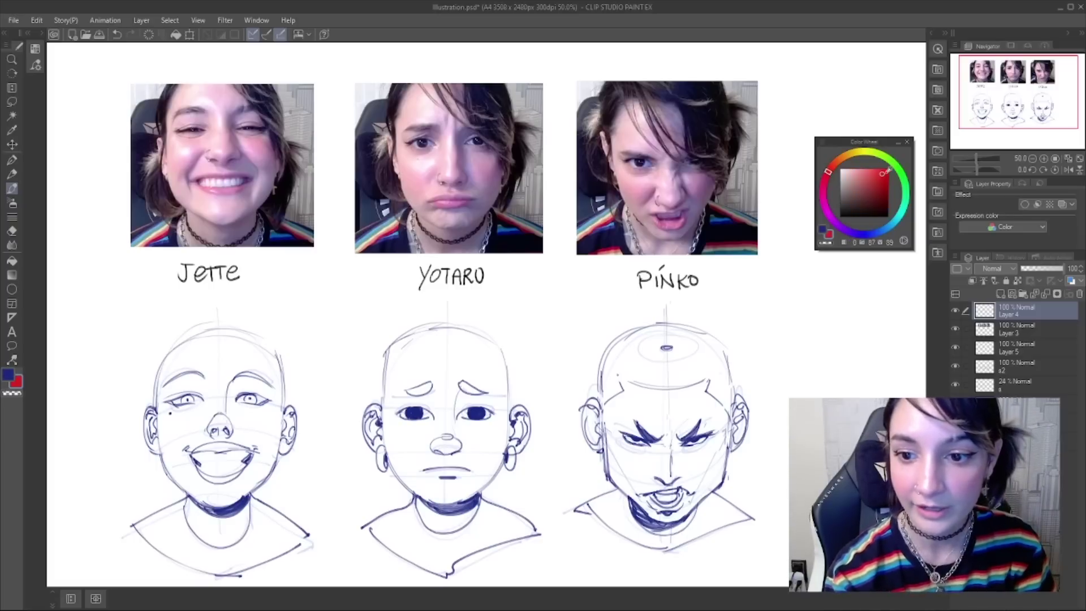
mouse_move(439, 194)
left_mouse_down()
mouse_move(447, 211)
mouse_move(426, 197)
left_mouse_up()
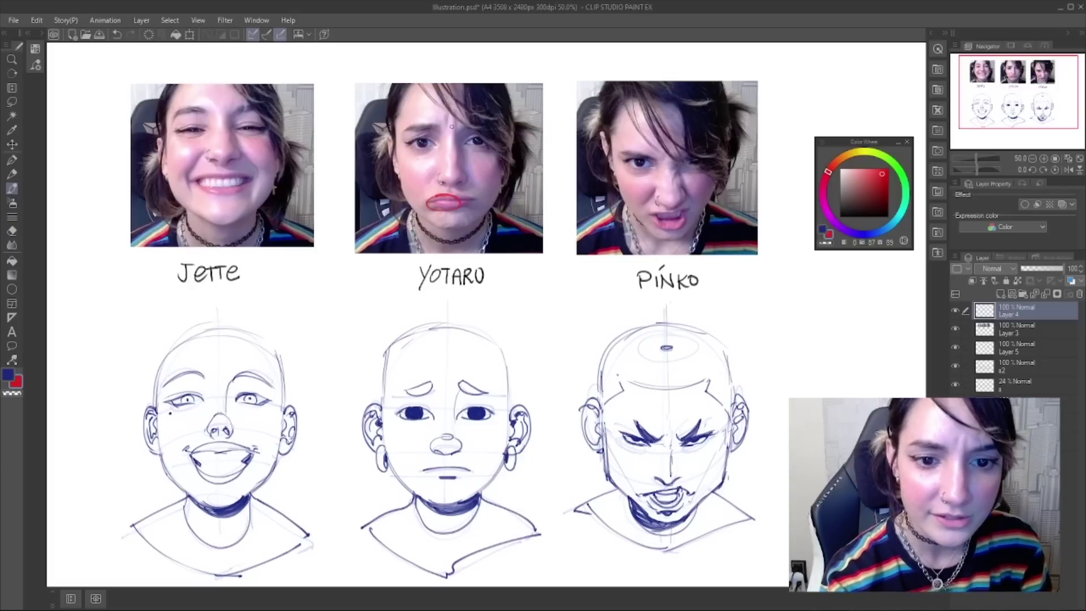
- Try marking the brow and the chin in red on Yotaro's photo, undoing the marks
mouse_move(448, 111)
left_mouse_down()
mouse_move(454, 127)
mouse_move(456, 116)
left_mouse_up()
key("ctrl+z")
key("ctrl+z")
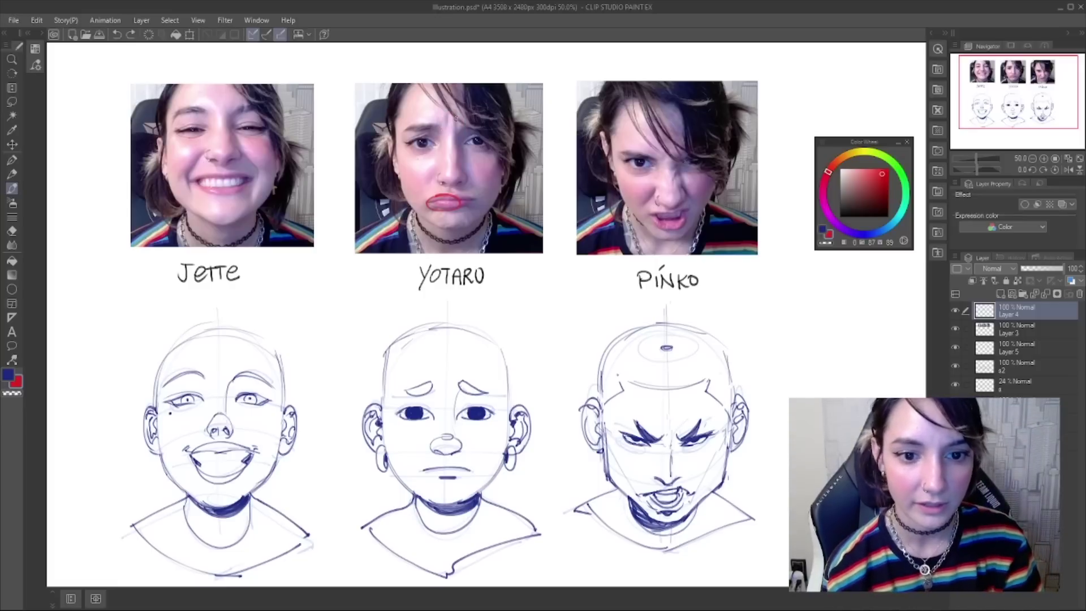
mouse_move(453, 228)
left_mouse_down()
mouse_move(441, 222)
mouse_move(448, 232)
left_mouse_up()
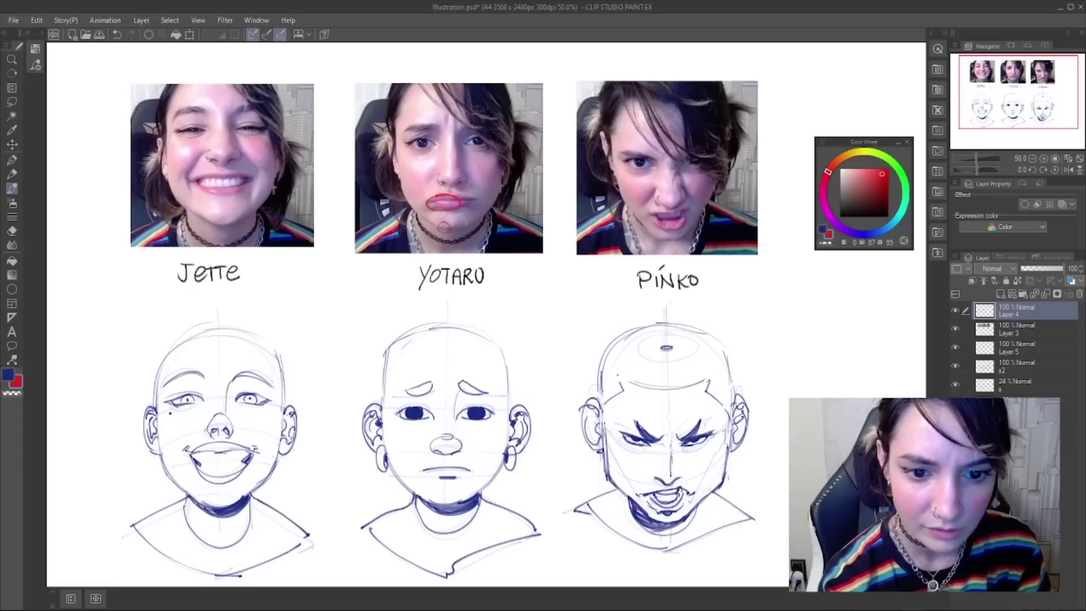
key("ctrl+z")
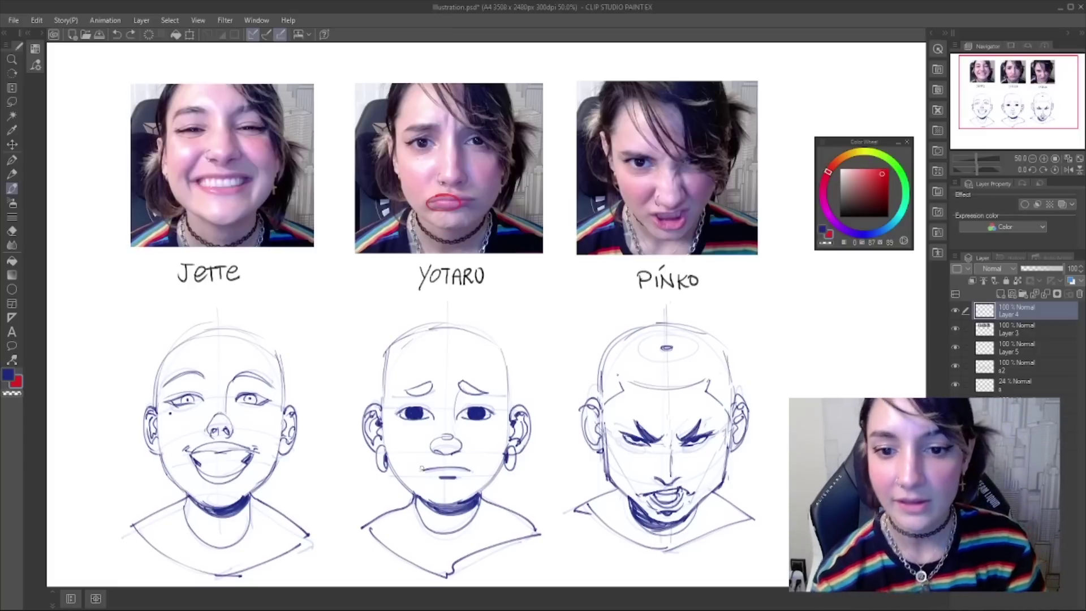
- Mark the nose wrinkles and snarling lips in red on Pínko's photo and the forehead on Jette's, undoing the lip and forehead marks
mouse_move(680, 182)
left_mouse_down()
mouse_move(685, 190)
mouse_move(654, 193)
left_mouse_up()
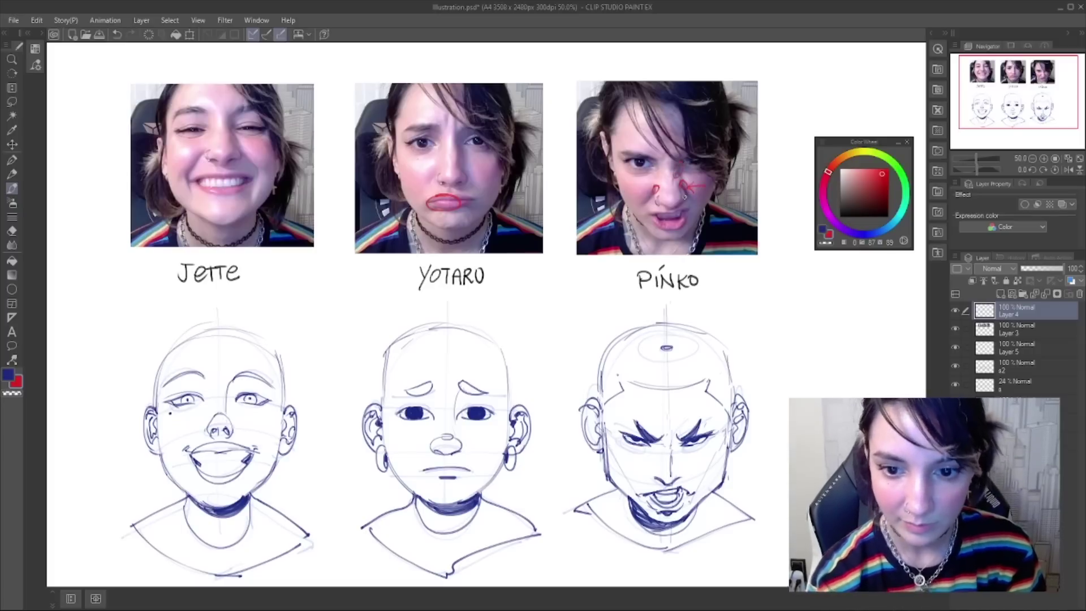
left_click_drag(654, 215, 687, 209)
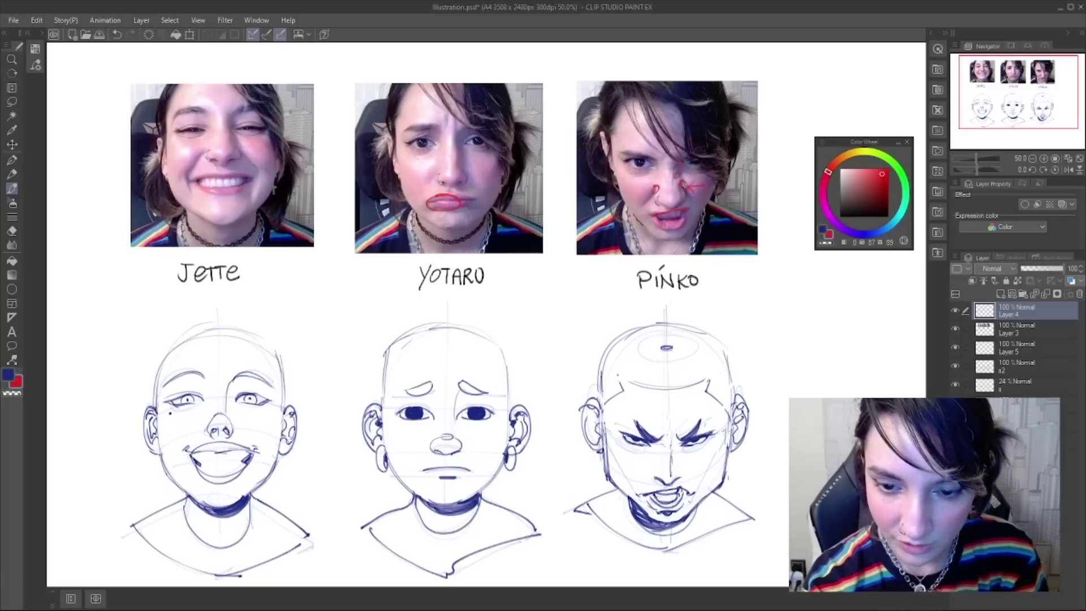
key("ctrl+z")
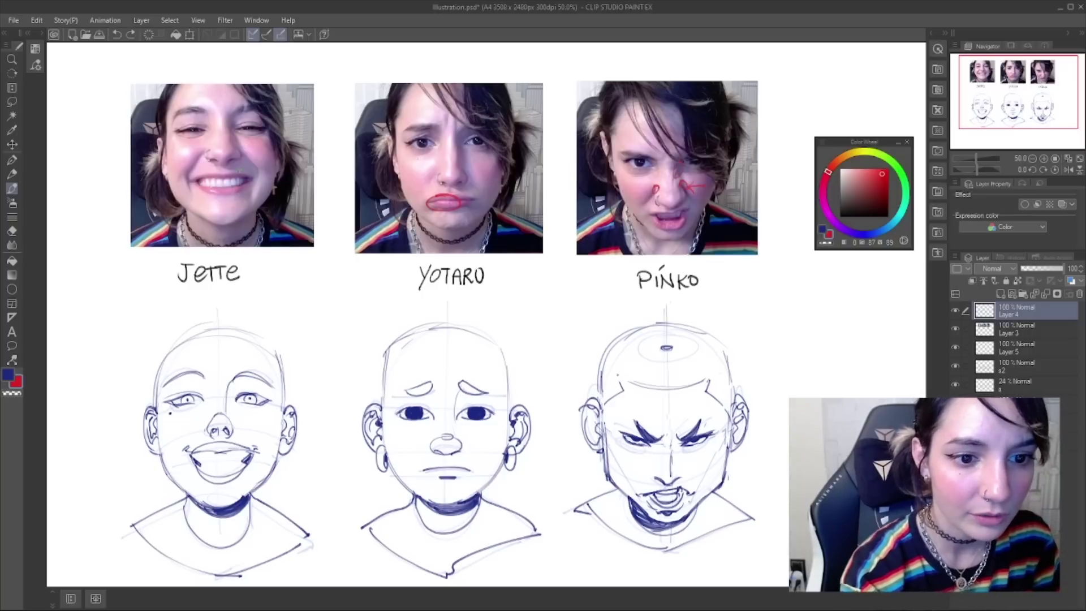
left_click_drag(250, 109, 232, 105)
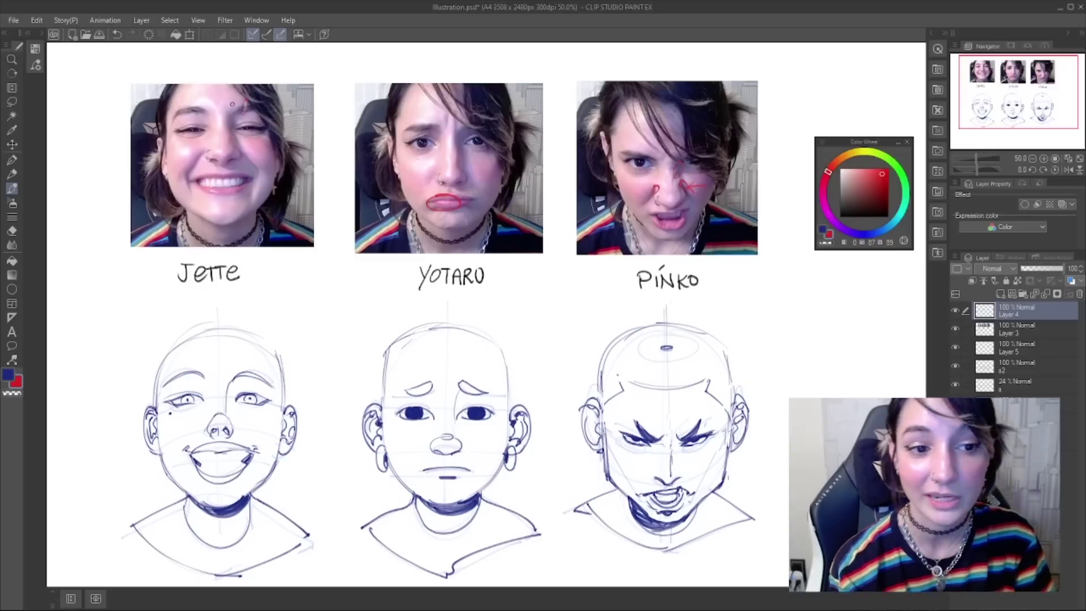
key("ctrl+z")
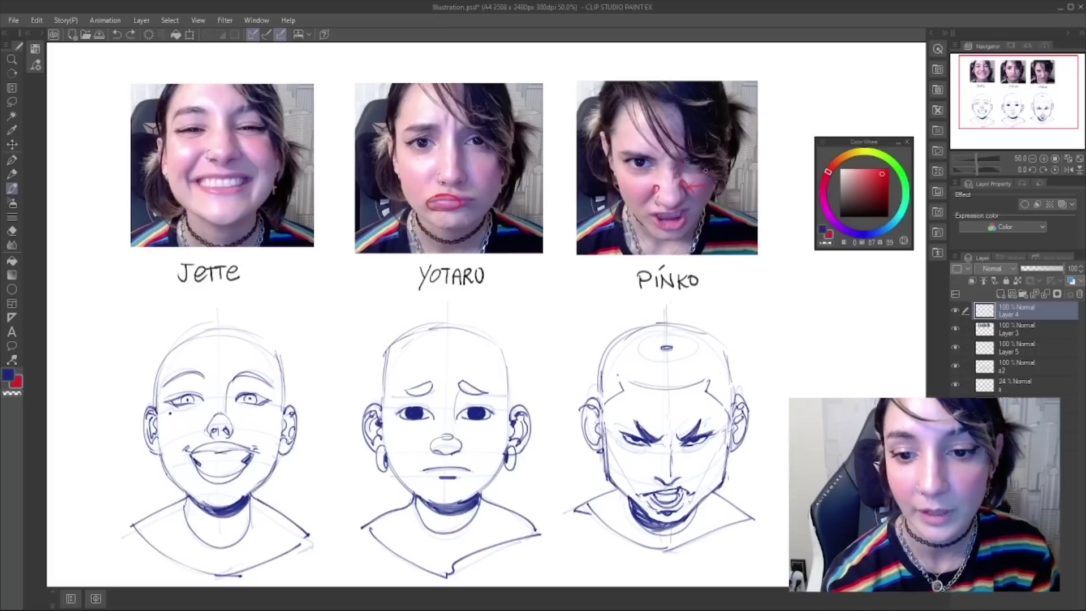
- Undo the remaining red marks on Pínko's and Yotaro's reference photos
key("ctrl+z")
key("ctrl+z")
key("ctrl+z")
key("ctrl+z")
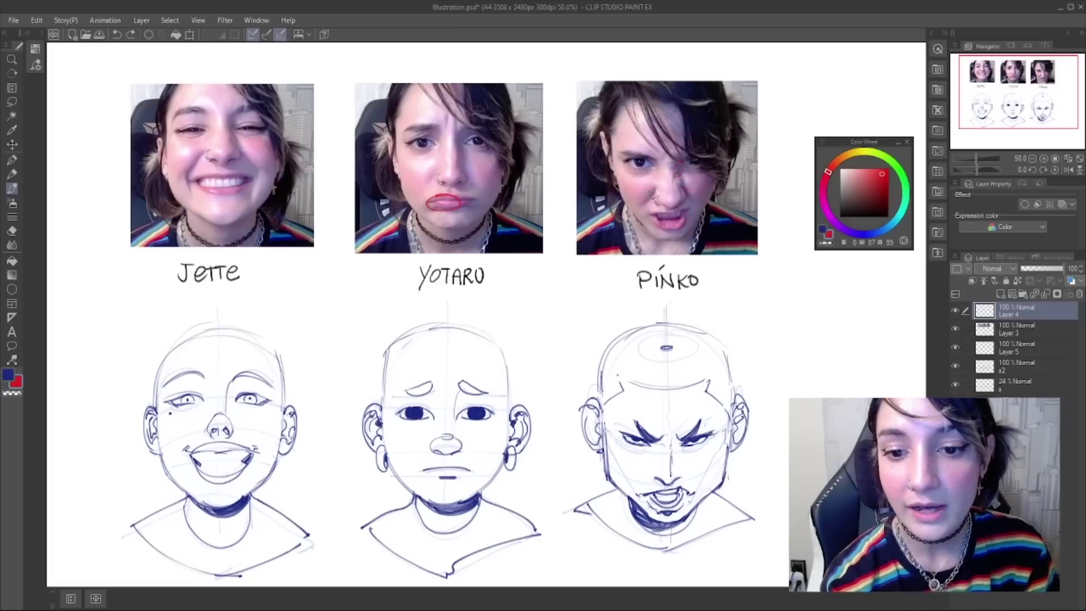
key("ctrl+z")
left_click_drag(435, 202, 414, 218)
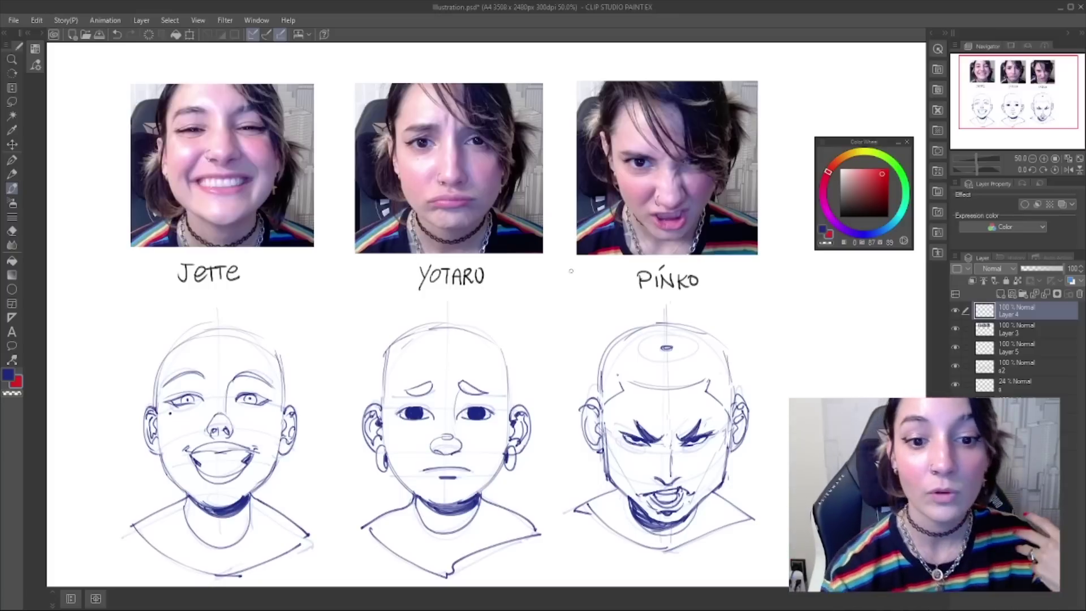
- Hide the 24% construction layer and lower the refined sketch layer's opacity to 21%
left_click_drag(565, 303, 549, 278)
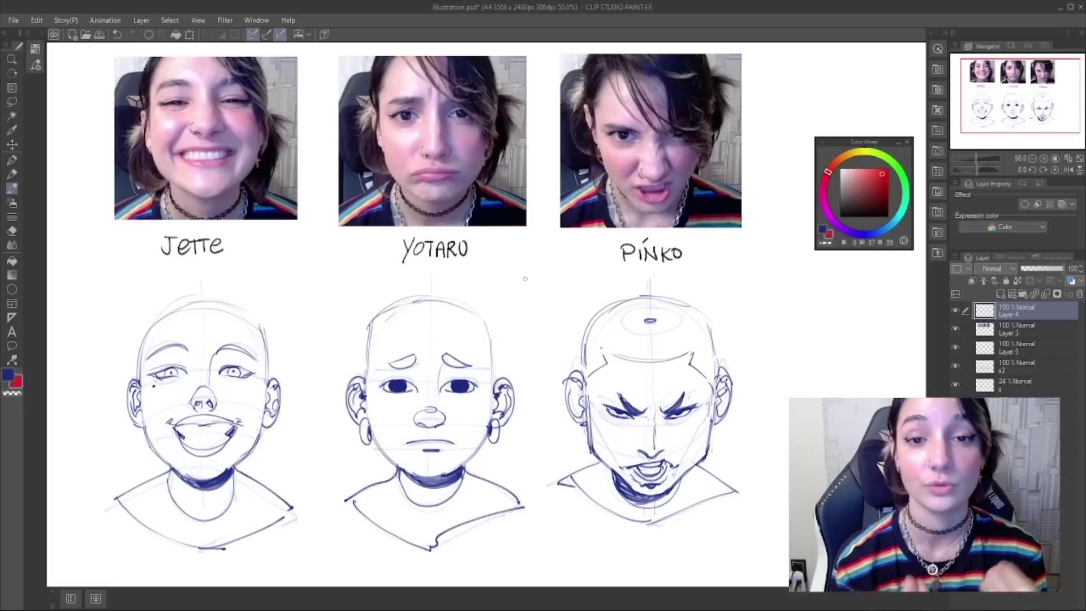
key("ctrl+minus")
scroll(571, 330, "up", 1)
left_click_drag(519, 362, 587, 335)
left_click(955, 385)
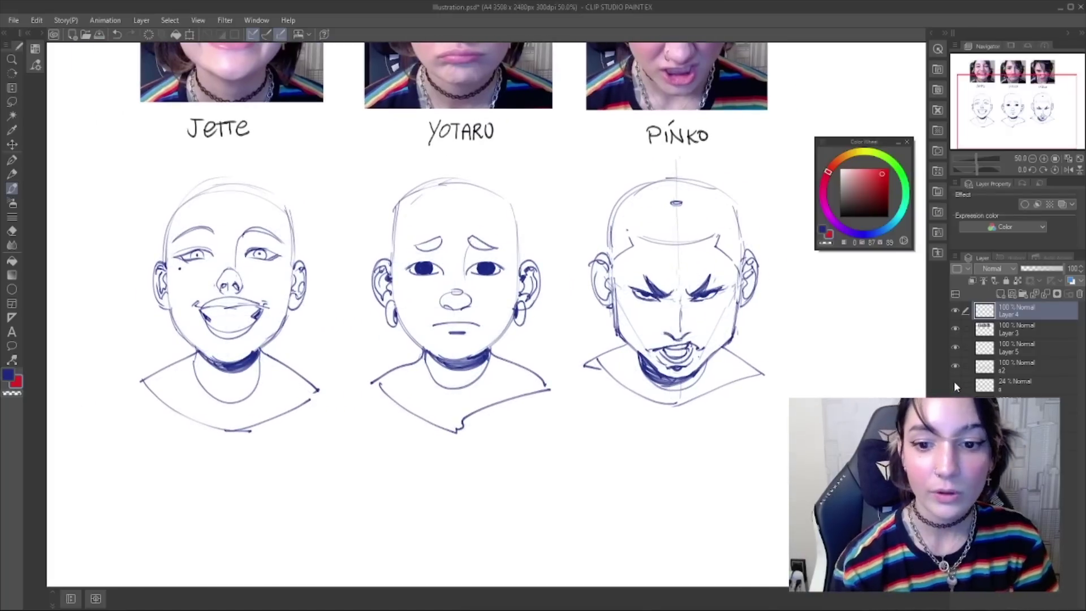
left_click(1013, 367)
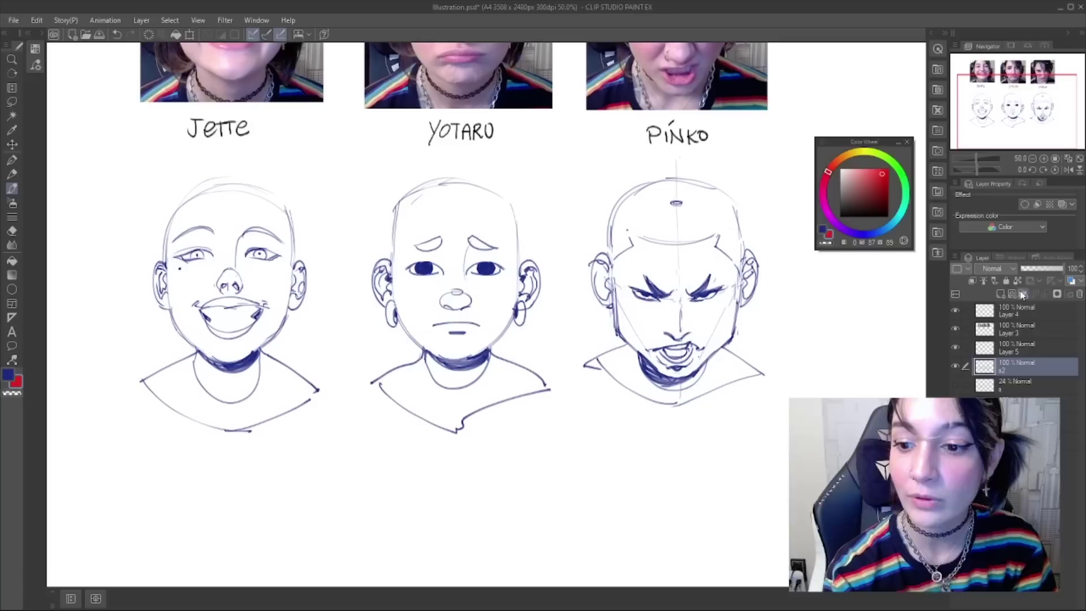
left_click(1031, 269)
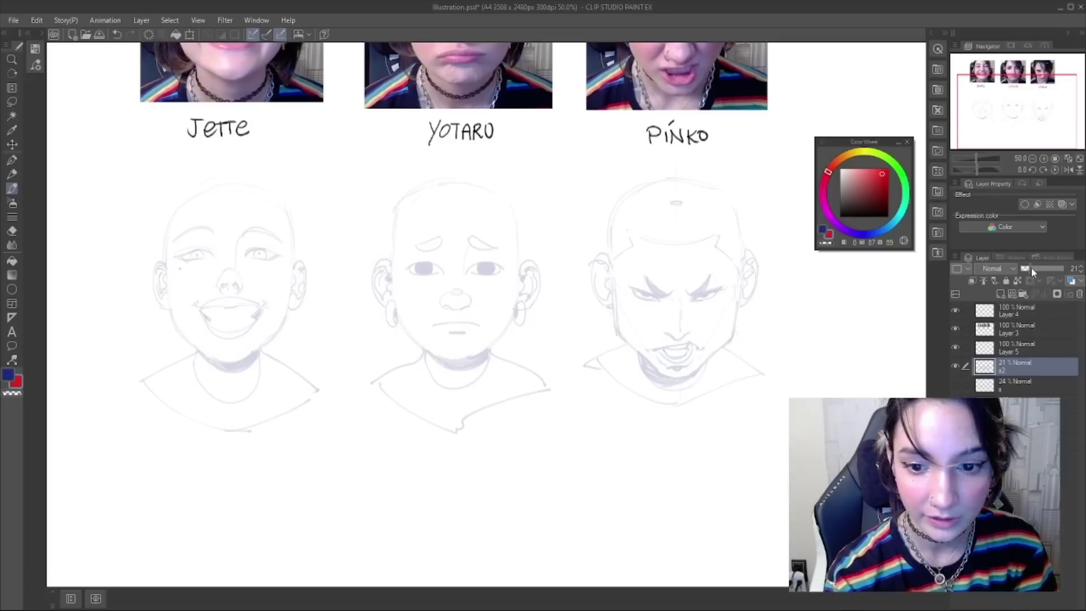
- Add a new layer above the refined sketch, name it LA and set the drawing colour to near-black
left_click(1000, 294)
double_click(1010, 369)
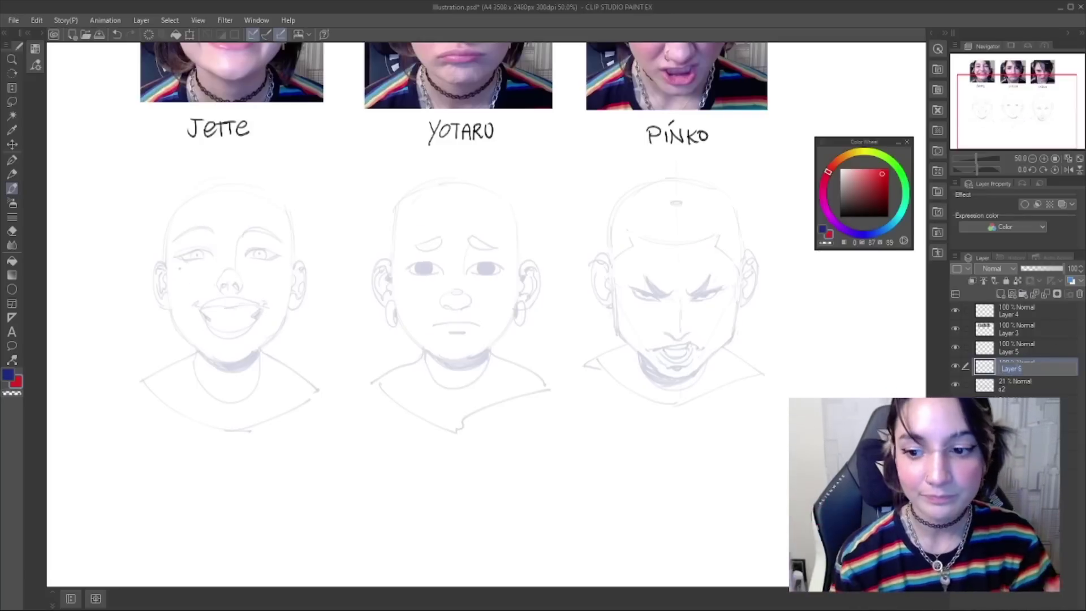
type("LAA")
key("Return")
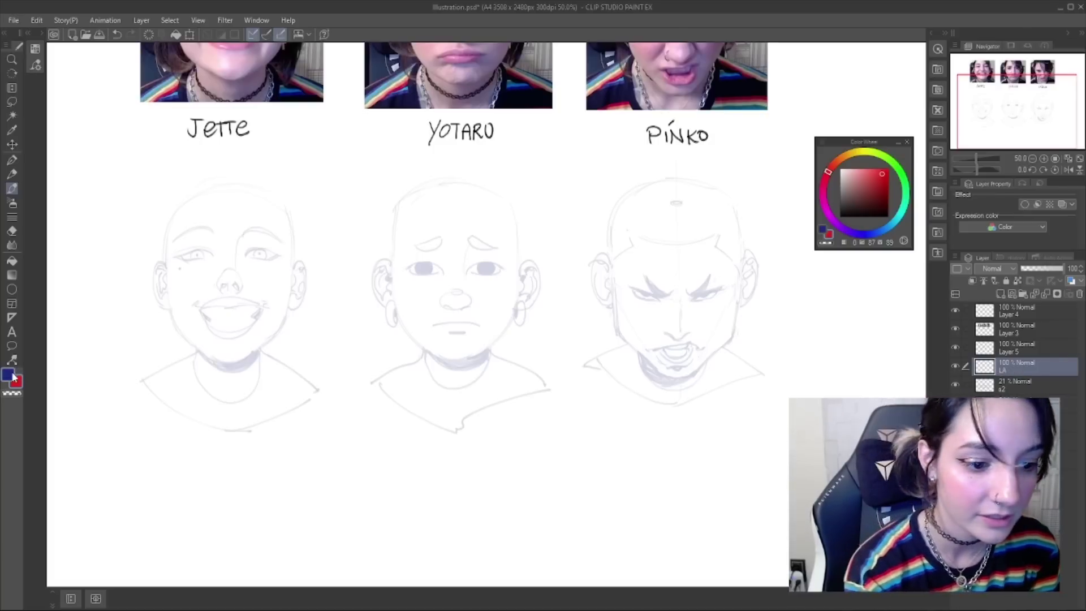
left_click(823, 229)
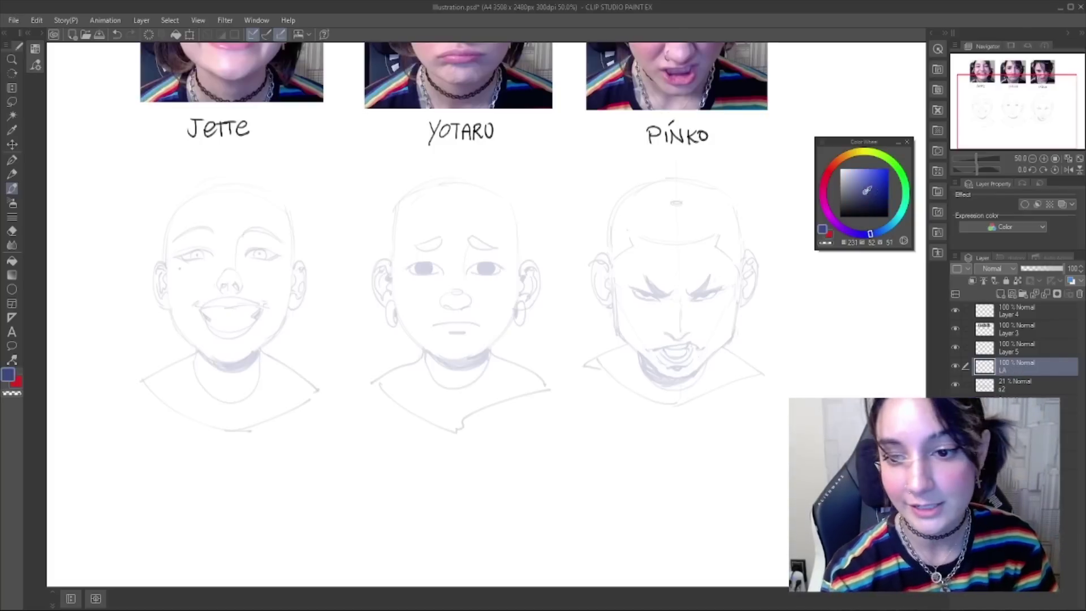
left_click(852, 216)
- Try framing Jette's photo with two black corner brackets, undoing both
left_click_drag(415, 309, 498, 296)
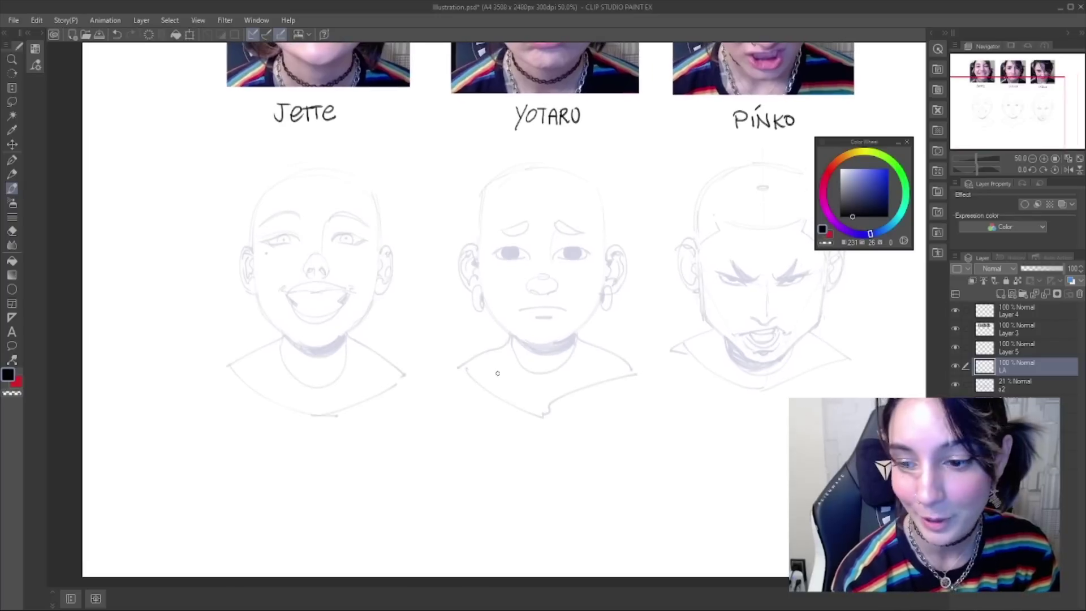
left_click_drag(412, 298, 385, 345)
scroll(478, 249, "up", 1)
mouse_move(477, 250)
left_mouse_down()
mouse_move(507, 417)
mouse_move(294, 304)
mouse_move(665, 333)
mouse_move(650, 471)
mouse_move(656, 454)
mouse_move(635, 482)
left_mouse_up()
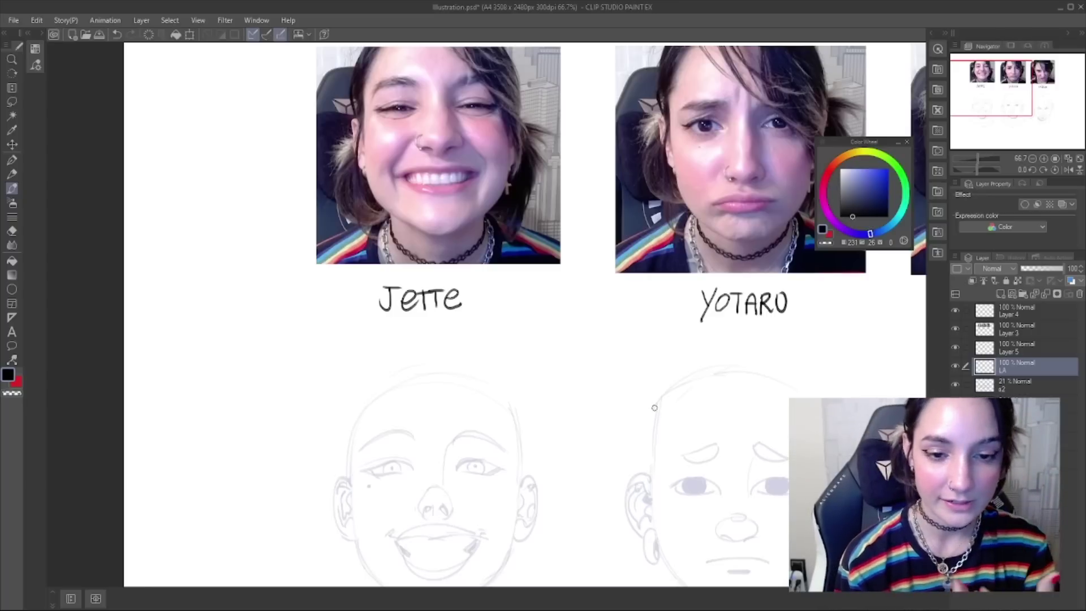
left_click_drag(563, 212, 548, 283)
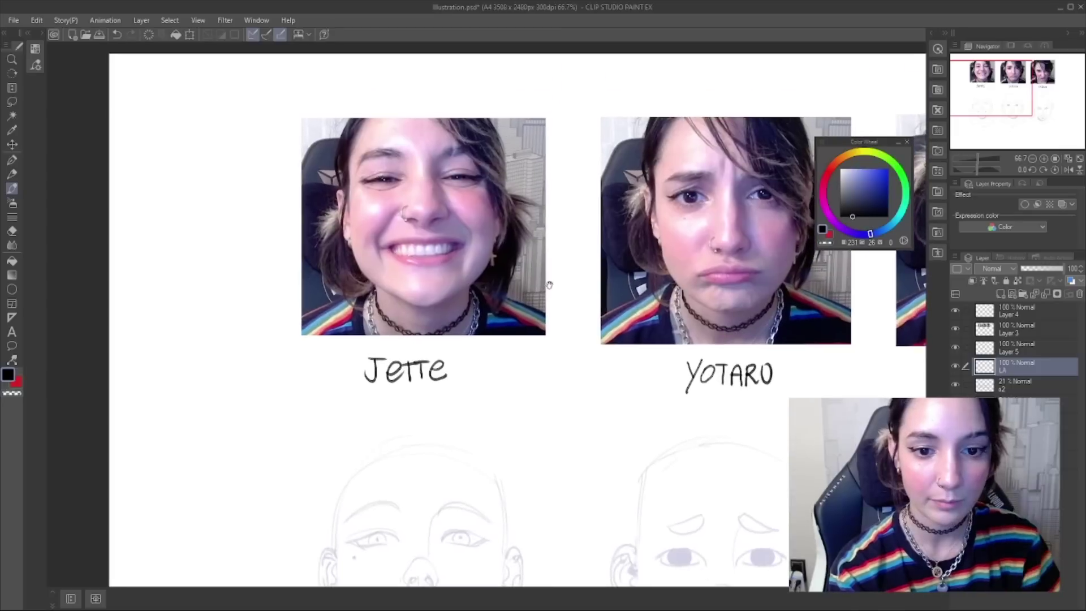
mouse_move(313, 111)
left_mouse_down()
mouse_move(292, 120)
mouse_move(289, 154)
left_mouse_up()
left_click_drag(559, 313, 529, 348)
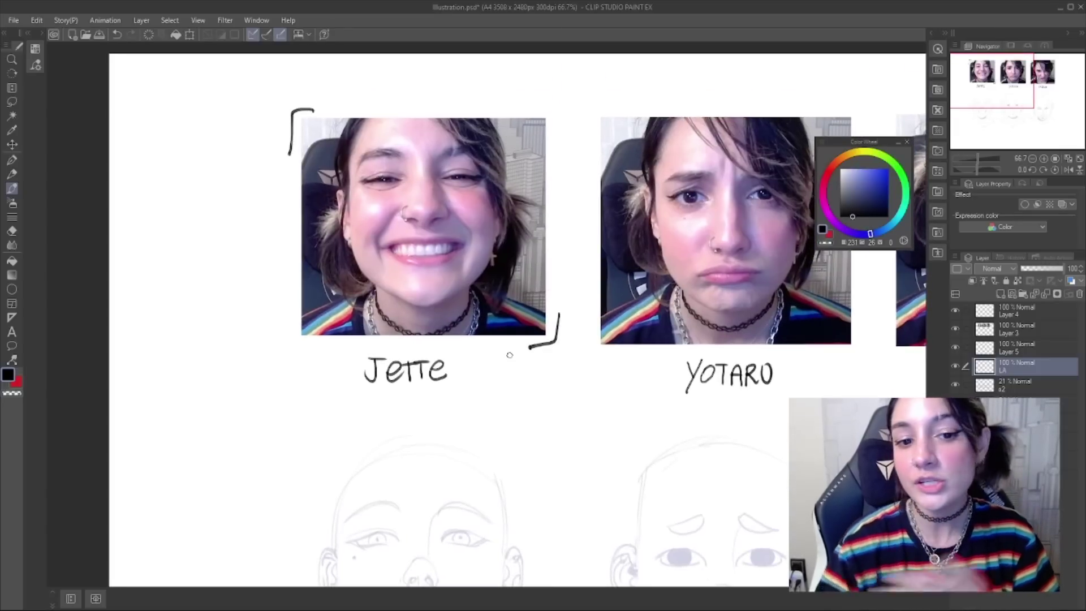
key("ctrl+z")
key("ctrl+z")
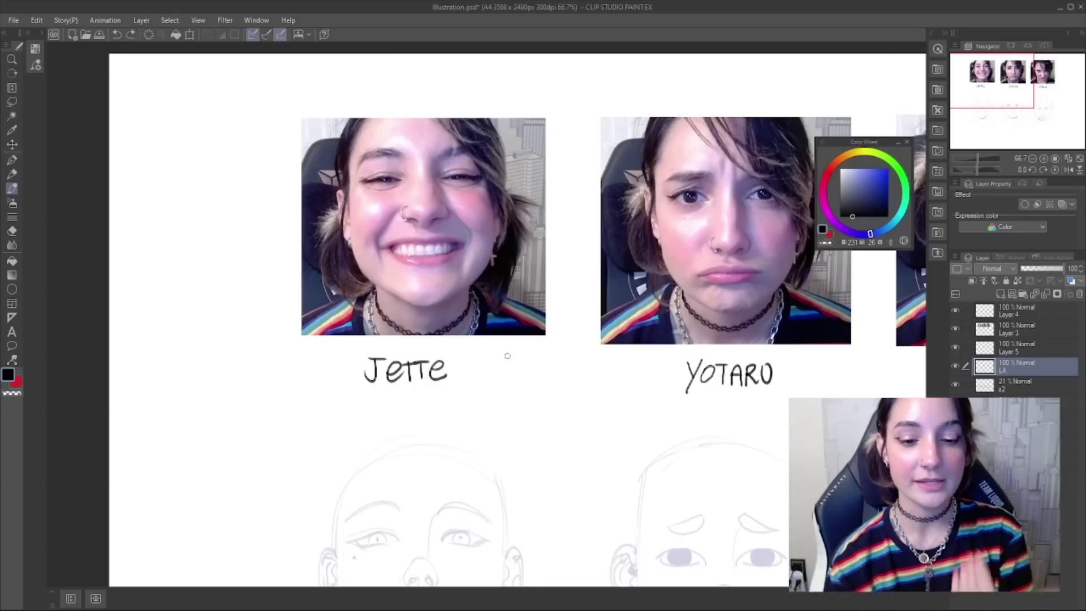
- Try a first line-art stroke over Jette's eye beside the nose on the LA layer, undoing it
mouse_move(564, 405)
left_mouse_down()
mouse_move(589, 323)
mouse_move(553, 364)
left_mouse_up()
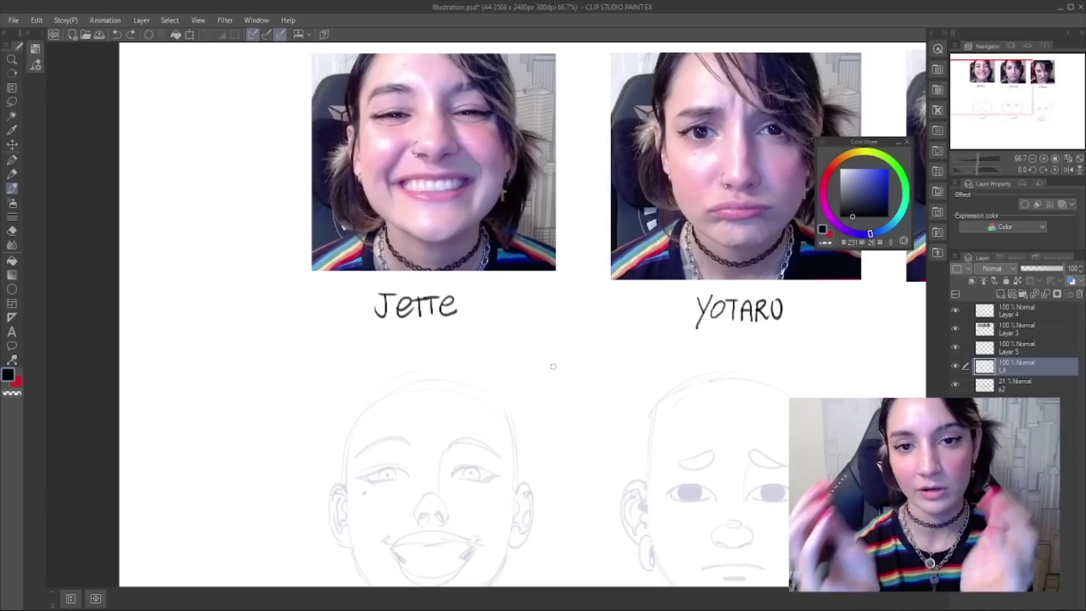
left_click_drag(526, 333, 502, 113)
scroll(581, 307, "up", 1)
left_click_drag(581, 307, 524, 275)
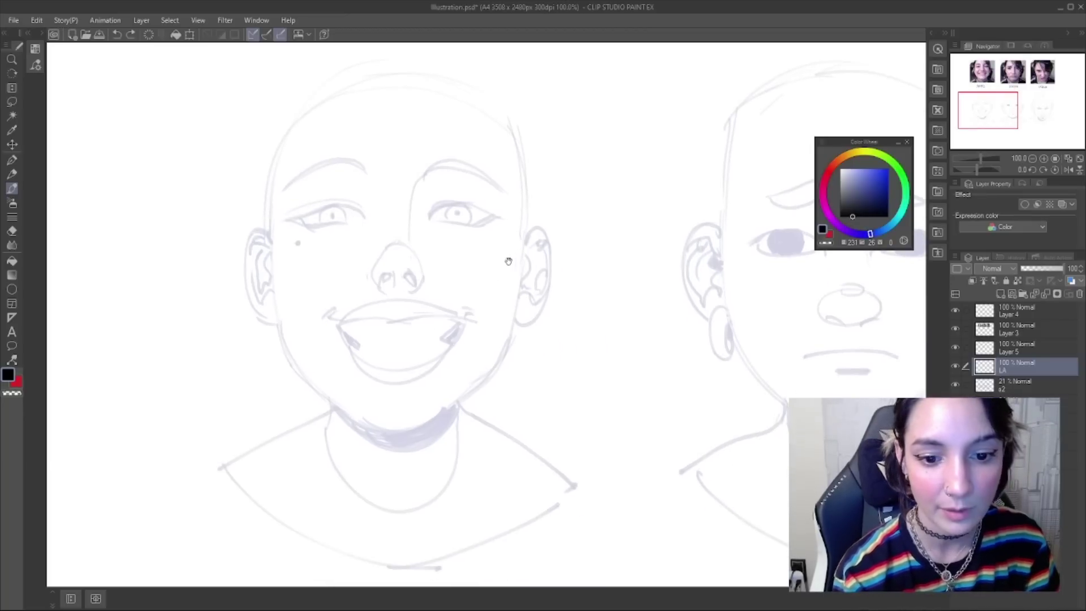
left_click_drag(502, 266, 516, 294)
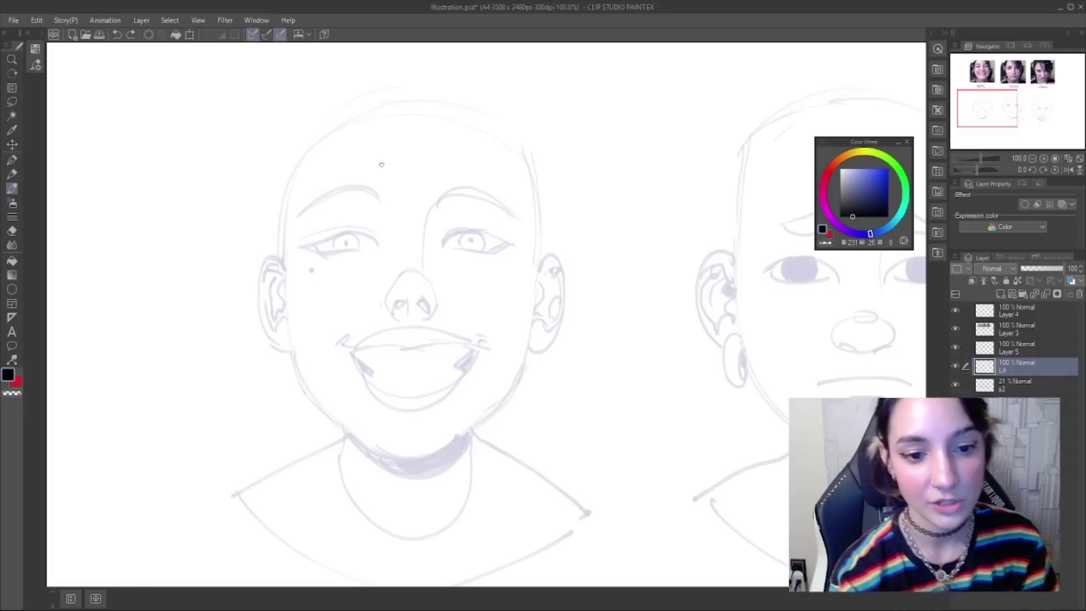
left_click_drag(379, 244, 324, 235)
key("ctrl+z")
- Lower the refined sketch layer's opacity to 9% and make the LA layer active for drawing on Jette
left_click(1013, 385)
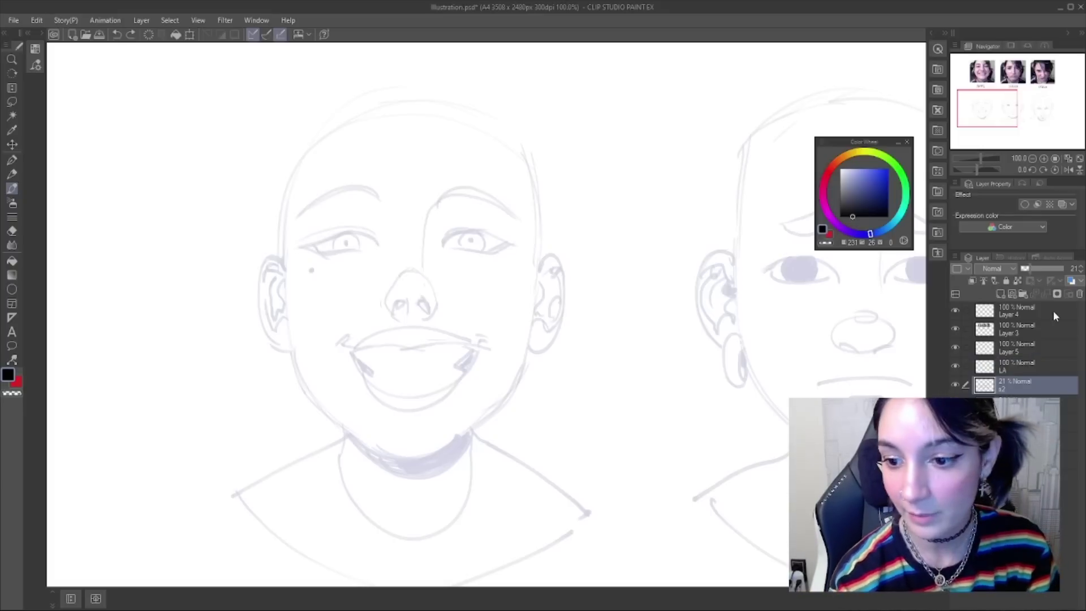
left_click_drag(1031, 269, 1027, 267)
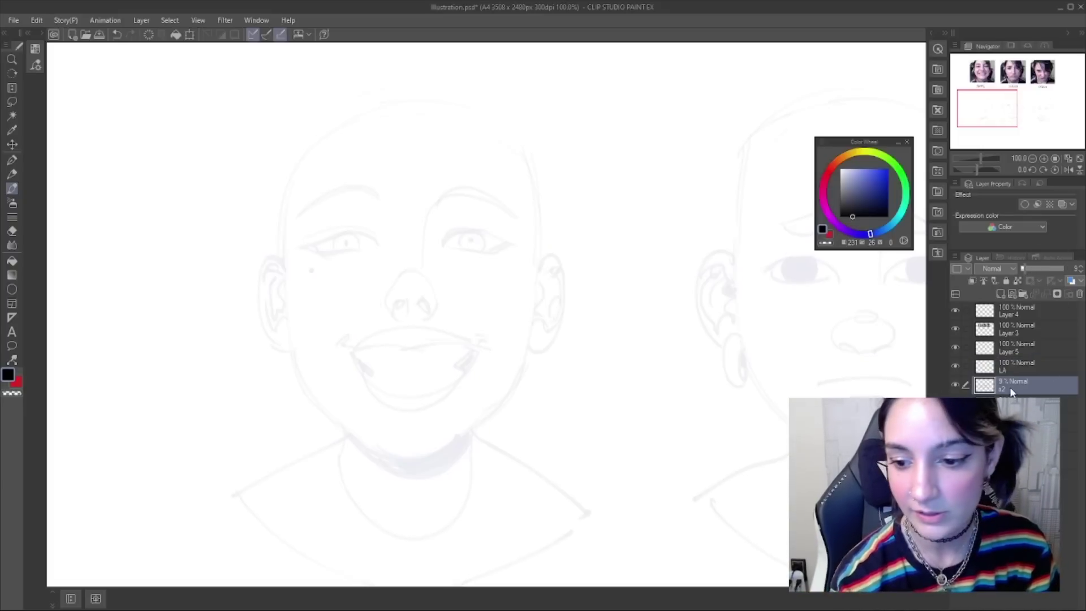
left_click(1012, 367)
scroll(654, 311, "down", 1)
left_click_drag(579, 270, 535, 261)
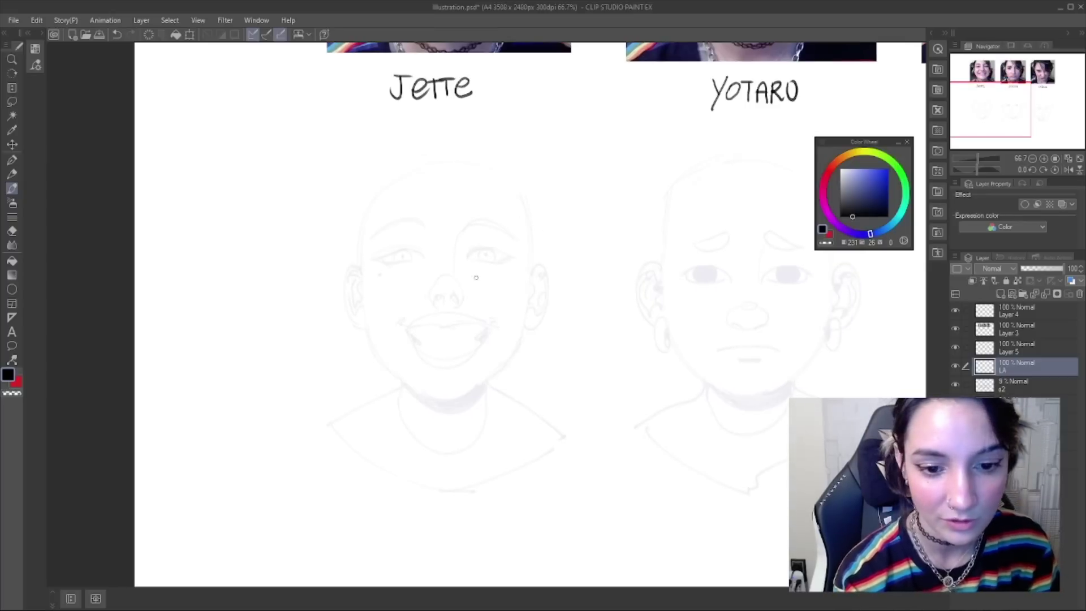
- Ink the first eye of the smiling face with a curved upper lash line, a dark outer wing and a lower lid
left_click_drag(425, 257, 383, 255)
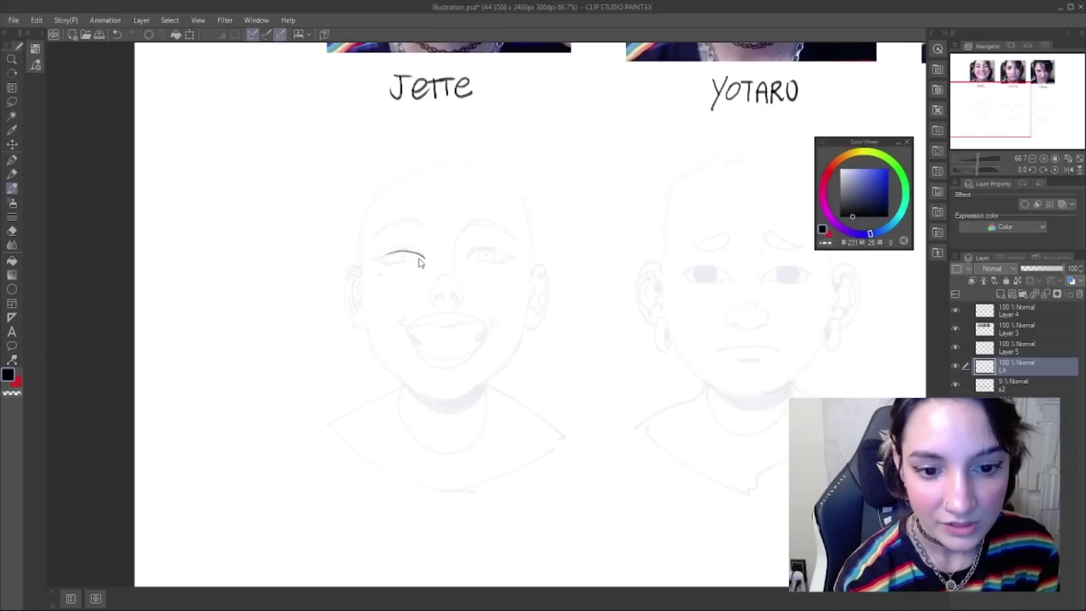
mouse_move(369, 258)
left_mouse_down()
mouse_move(398, 253)
mouse_move(395, 262)
left_mouse_up()
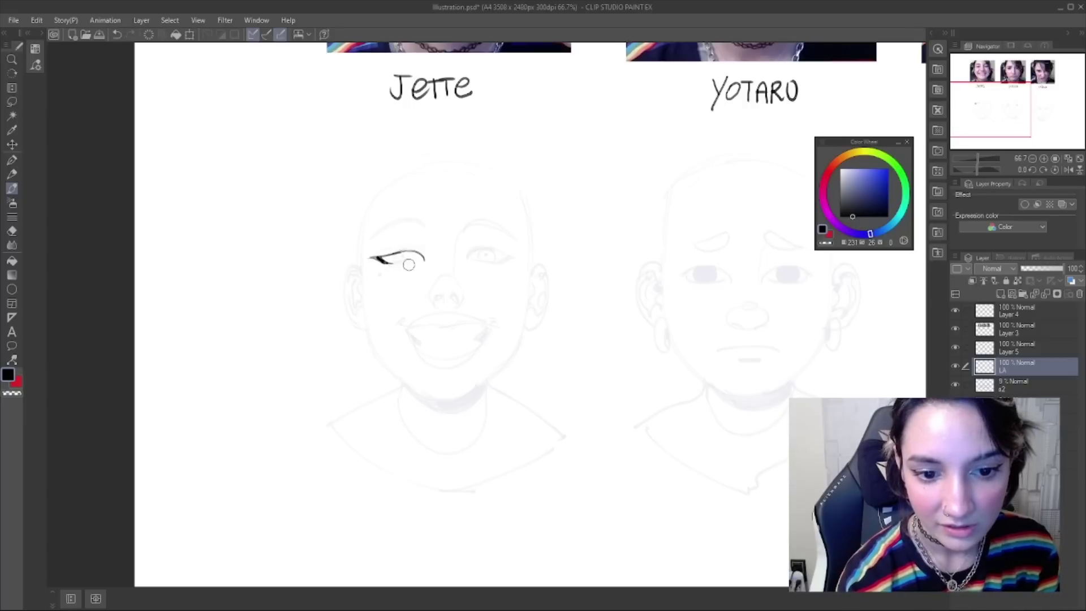
left_click_drag(387, 262, 429, 262)
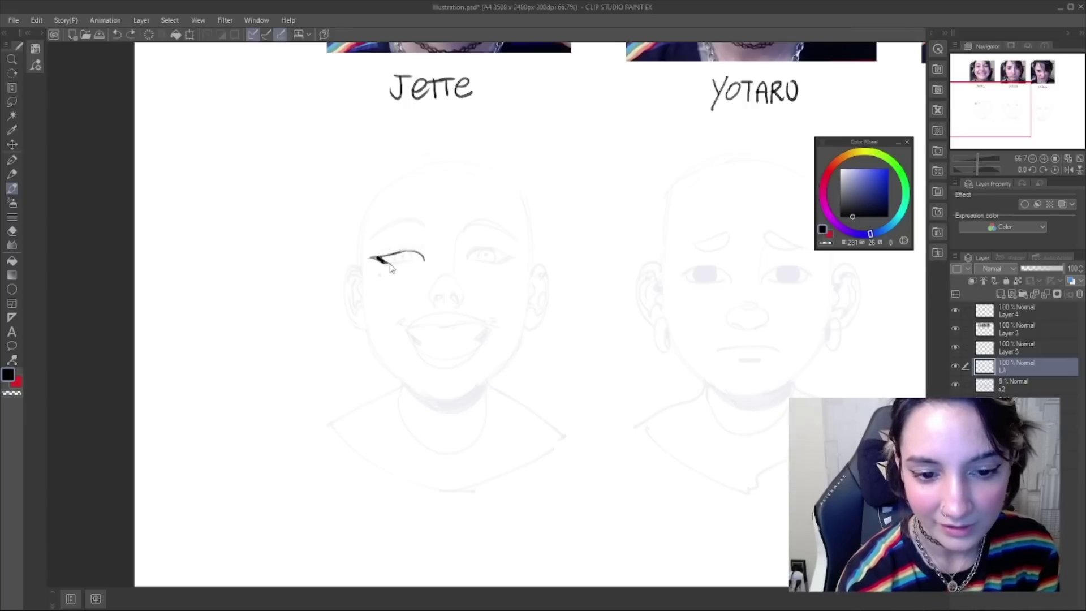
key("ctrl+z")
mouse_move(389, 262)
left_mouse_down()
mouse_move(425, 266)
mouse_move(392, 262)
left_mouse_up()
key("ctrl+z")
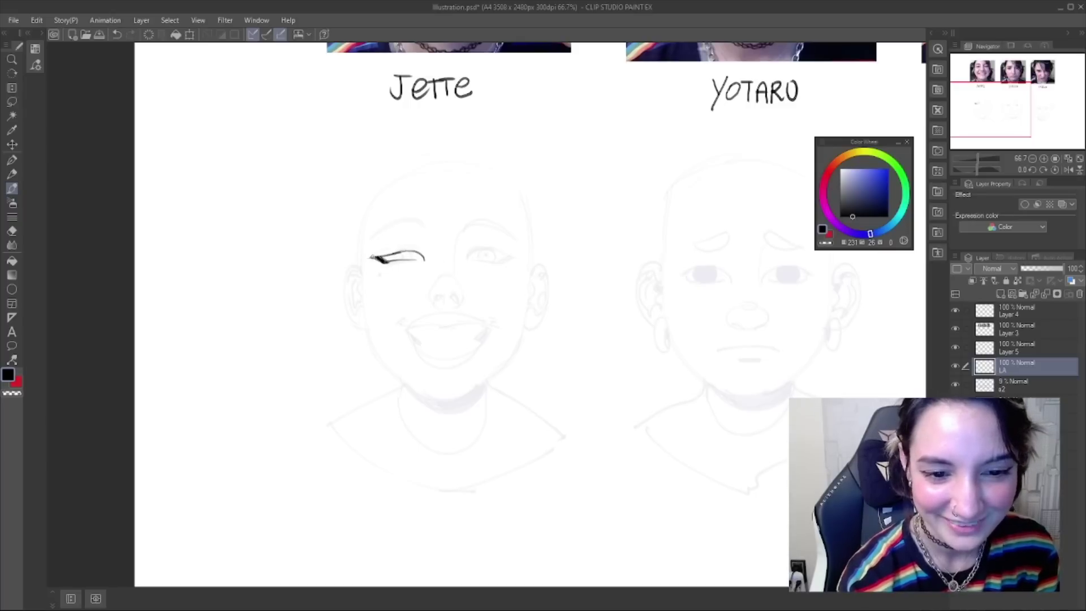
- Add the eyelid crease above the inked eye and strengthen its lash and lid lines
key("ctrl+z")
key("ctrl+y")
mouse_move(408, 251)
left_mouse_down()
mouse_move(381, 258)
mouse_move(413, 249)
left_mouse_up()
key("ctrl+z")
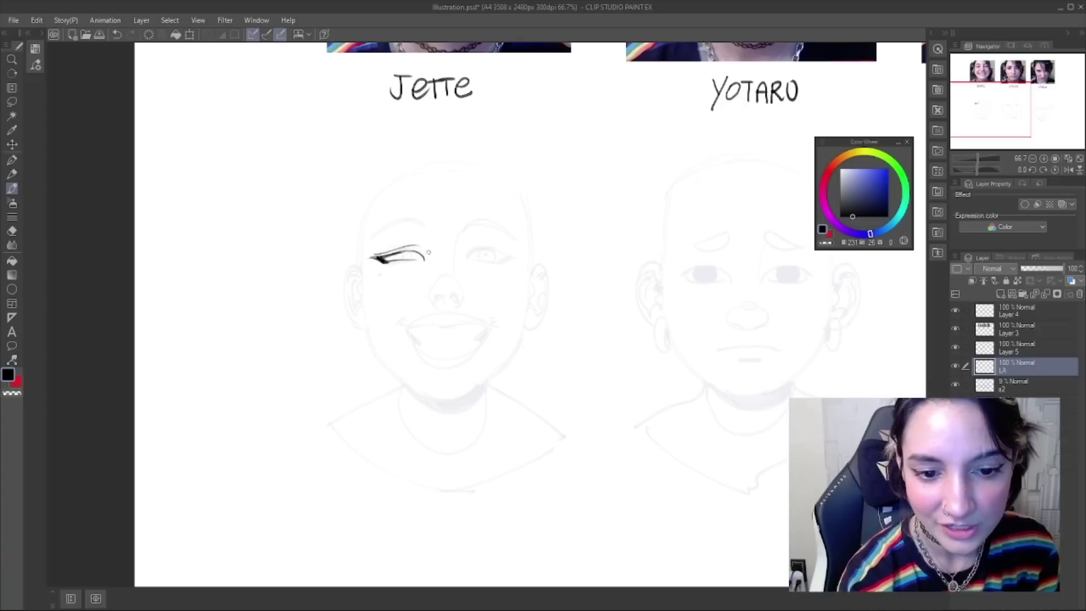
left_click_drag(527, 175, 500, 225)
key("ctrl+z")
left_click_drag(391, 291, 401, 298)
left_click_drag(531, 311, 528, 295)
left_click_drag(351, 289, 365, 293)
key("ctrl+z")
mouse_move(497, 236)
left_mouse_down()
mouse_move(494, 379)
mouse_move(487, 282)
left_mouse_up()
mouse_move(340, 325)
left_mouse_down()
mouse_move(374, 326)
mouse_move(366, 322)
mouse_move(385, 315)
left_mouse_up()
key("ctrl+z")
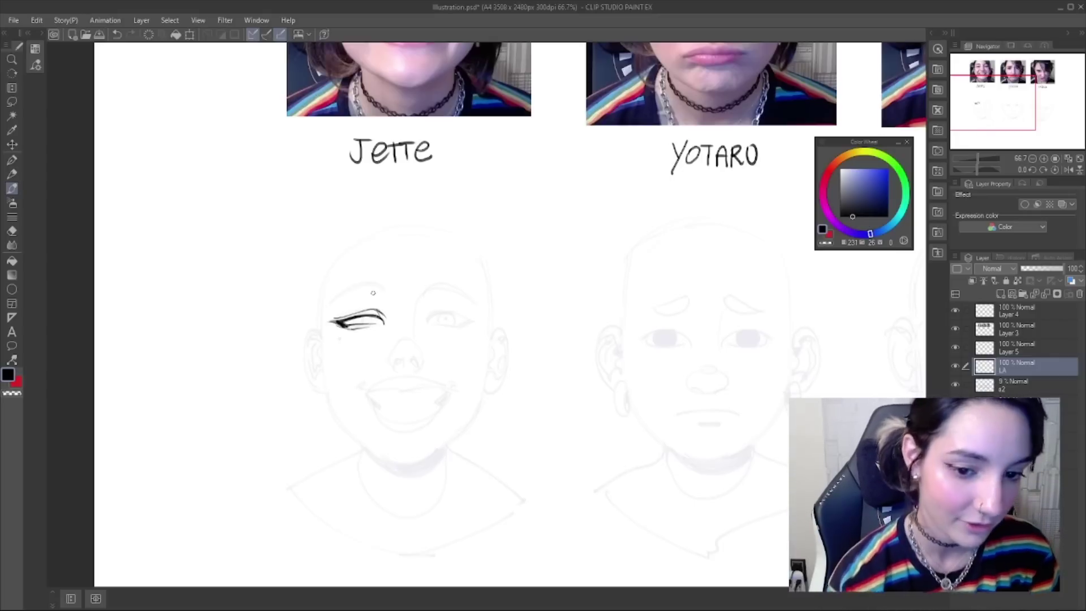
- Ink an arched, hatched eyebrow above the first eye, following the faint sketch
mouse_move(390, 292)
left_mouse_down()
mouse_move(315, 312)
mouse_move(380, 283)
mouse_move(321, 308)
mouse_move(322, 299)
mouse_move(383, 286)
mouse_move(336, 300)
left_mouse_up()
key("ctrl+z")
key("ctrl+z")
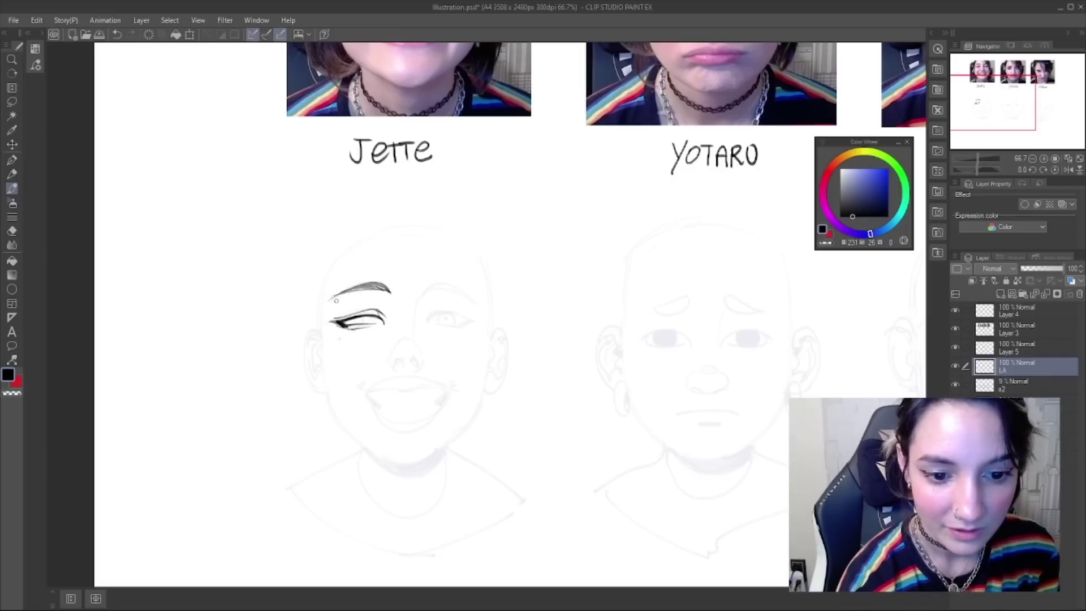
- Draw the iris and pupil between the lids of the inked eye
left_click_drag(536, 295, 536, 239)
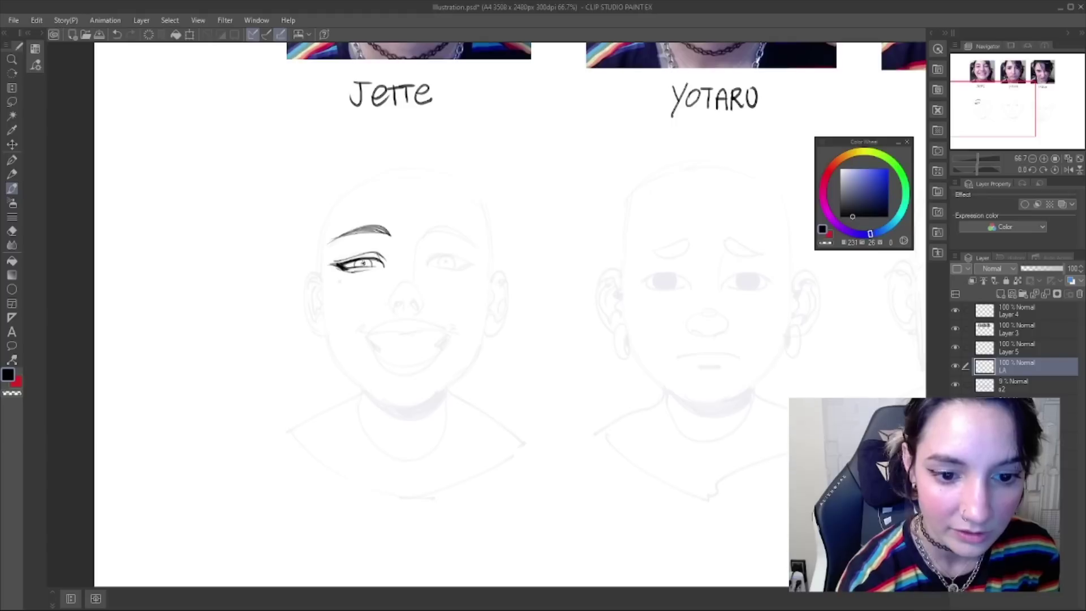
key("ctrl+z")
left_click_drag(364, 262, 364, 265)
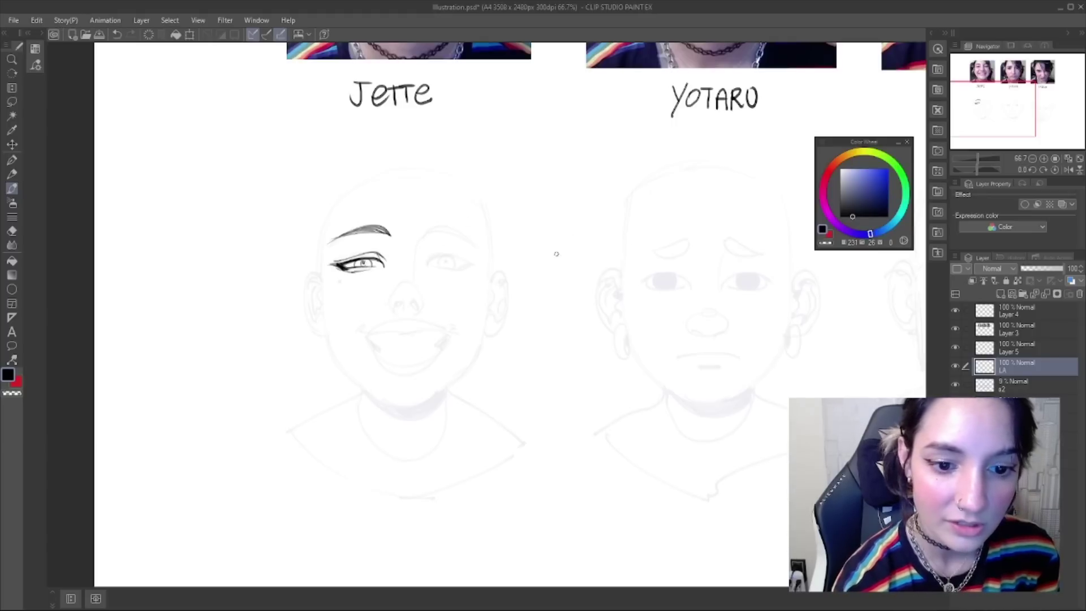
- Select the inked eye without its eyebrow and paste a copy of it as a new layer
key("m")
mouse_move(405, 249)
left_mouse_down()
mouse_move(335, 252)
mouse_move(395, 237)
left_mouse_up()
left_click(468, 363)
key("ctrl+v")
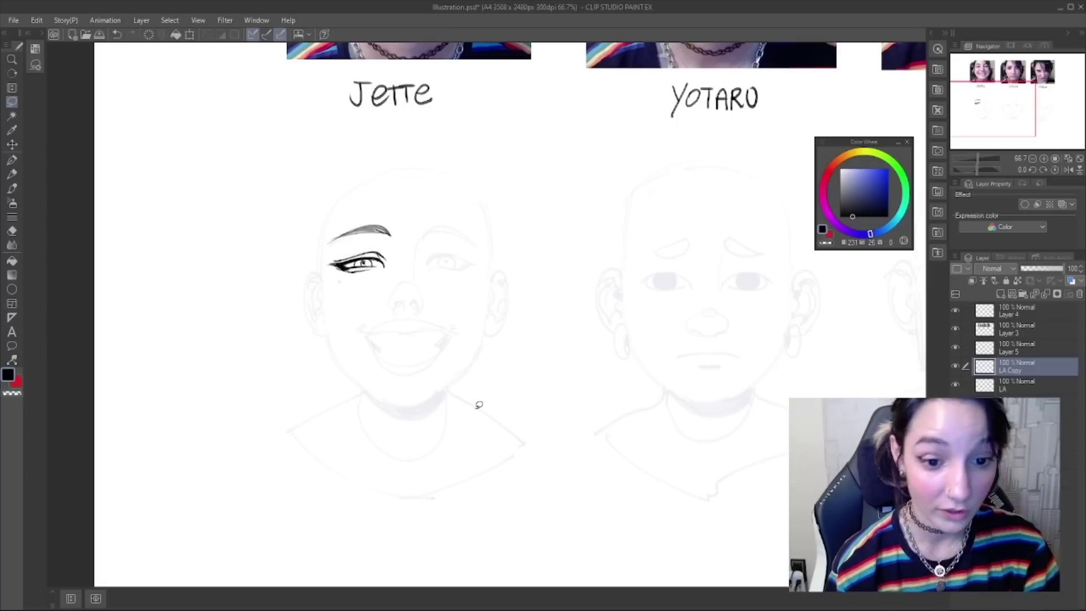
- Mirror the copied eye horizontally and move it over the sketched second eye of the smiling face
key("ctrl+t")
key("shift+Right")
key("shift+Right")
key("shift+Right")
key("shift+Right")
key("shift+Right")
key("shift+Right")
key("shift+Right")
key("shift+Right")
key("shift+Right")
key("shift+Right")
key("shift+Right")
key("shift+Right")
key("shift+Right")
key("shift+Right")
key("shift+Right")
key("shift+Right")
key("shift+Right")
key("shift+Right")
key("shift+Right")
key("shift+Right")
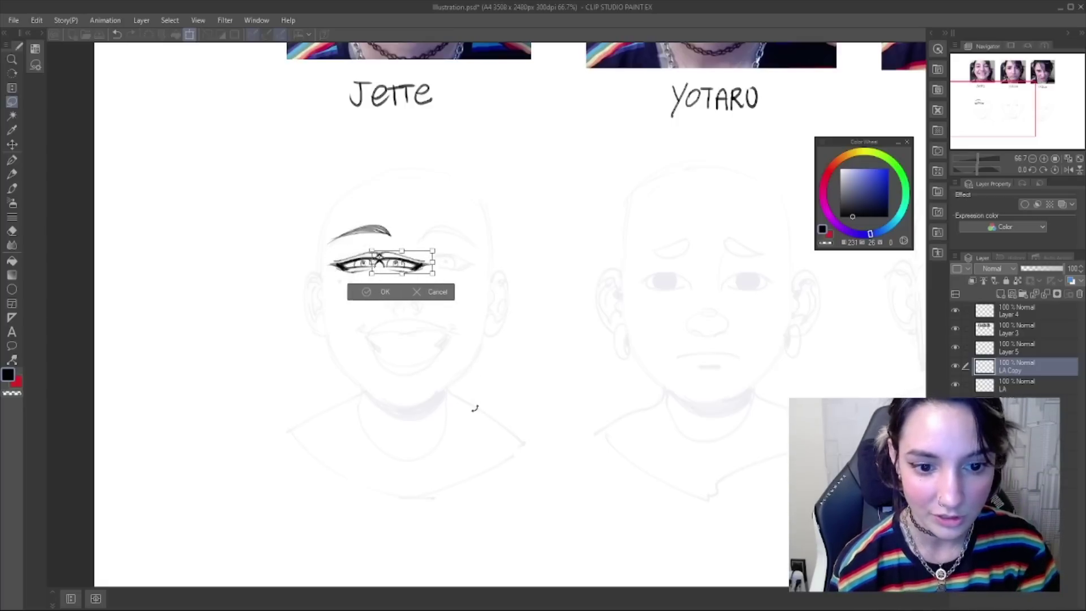
key("shift+Right")
key("shift+Right")
key("shift+Left")
key("shift+Left")
key("Right")
key("Right")
key("Right")
key("Right")
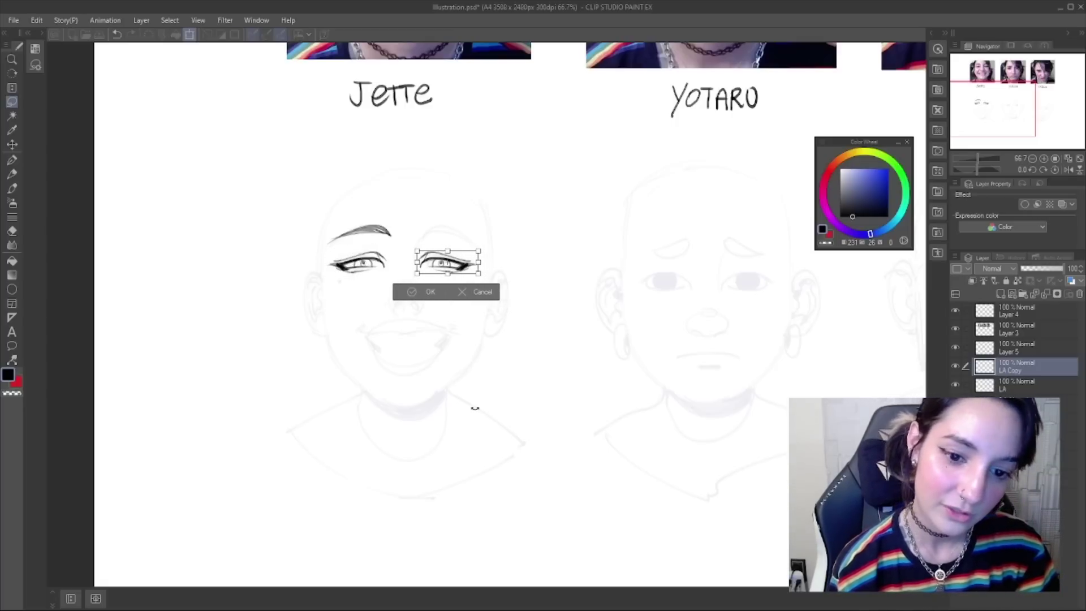
key("Right")
key("Return")
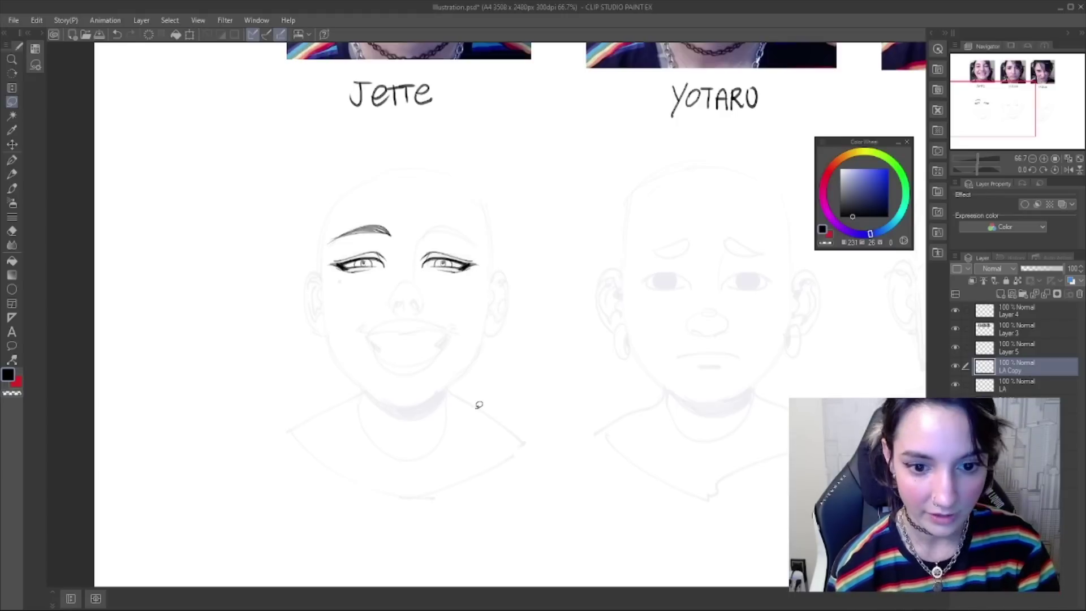
- Merge the copied eye into the LA layer and shift the original eye and eyebrow slightly toward the nose, checking in mirrored view
key("h")
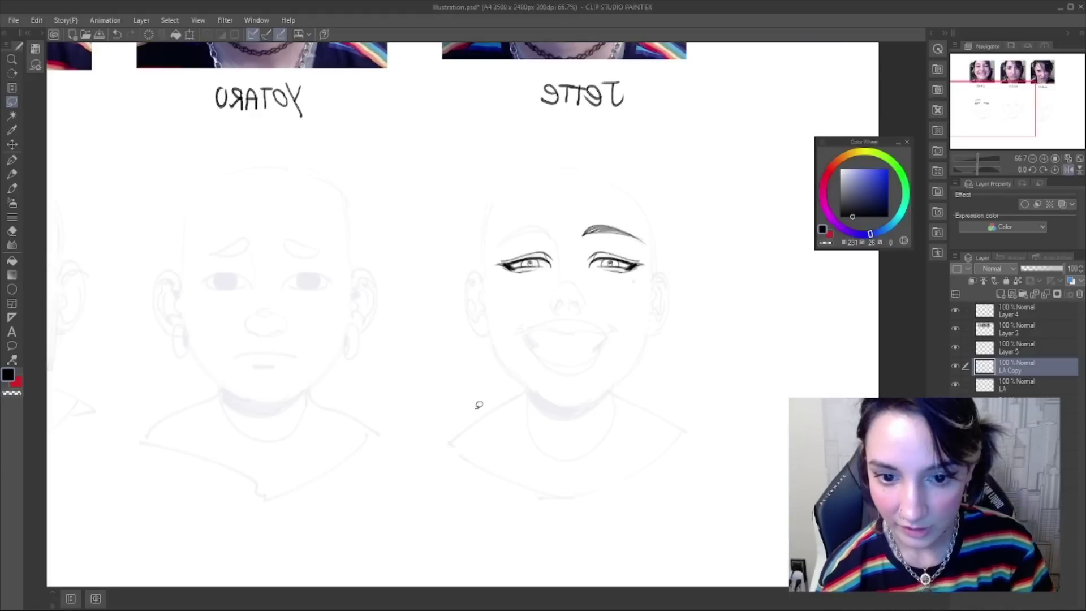
key("ctrl+e")
mouse_move(627, 205)
left_mouse_down()
mouse_move(594, 282)
mouse_move(631, 208)
left_mouse_up()
key("ctrl+Left")
key("ctrl+Left")
key("ctrl+Left")
key("ctrl+Left")
key("ctrl+Left")
key("ctrl+Left")
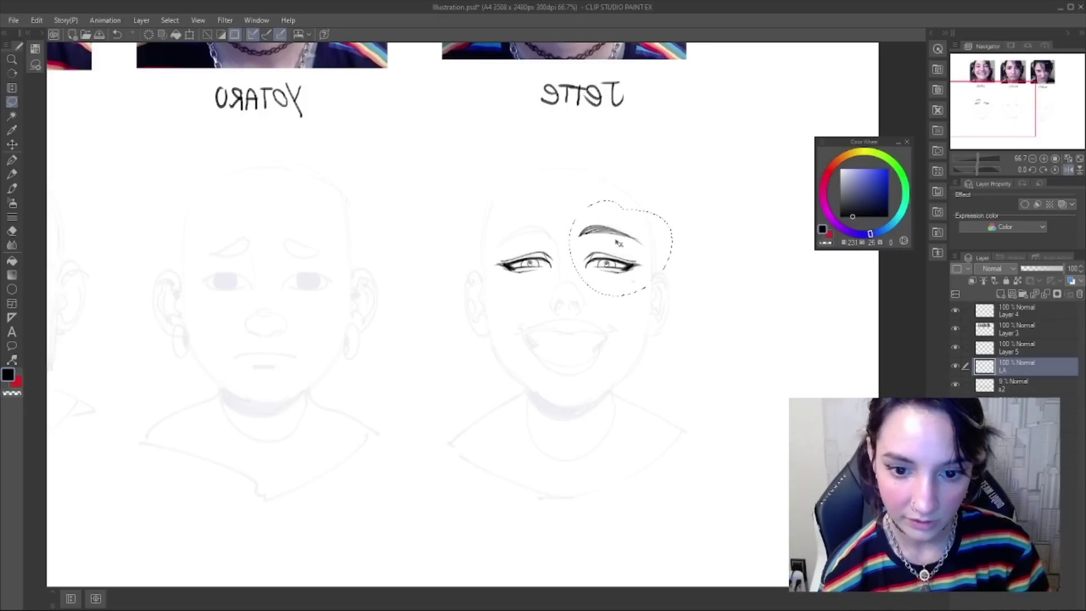
key("ctrl+d")
key("h")
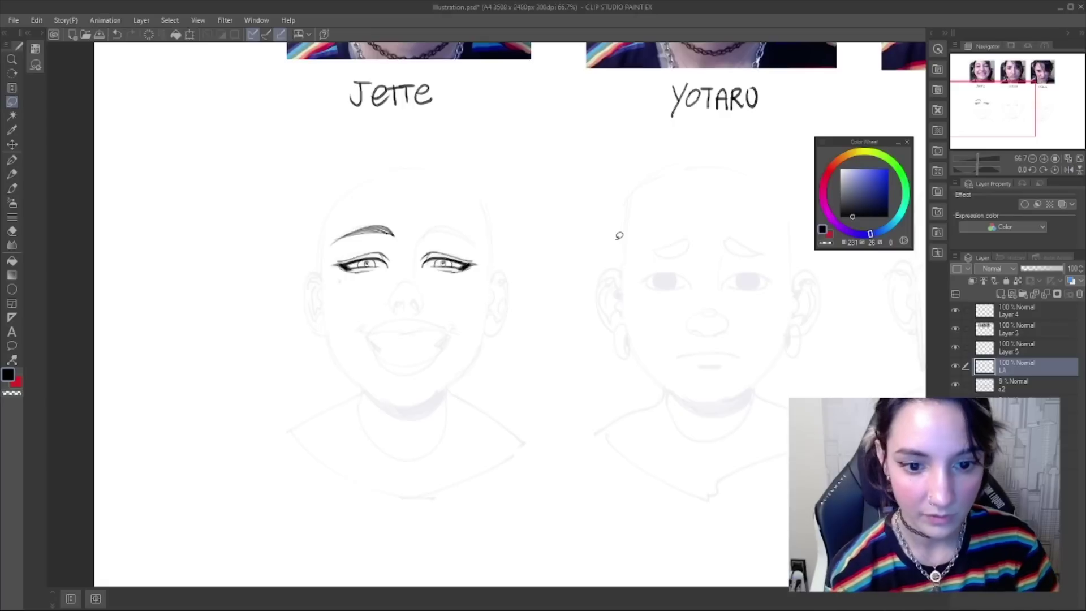
- Rework both eyes into smiling squints by removing the irises and drawing raised lower lid lines
key("b")
mouse_move(391, 263)
left_mouse_down()
mouse_move(347, 262)
mouse_move(461, 261)
left_mouse_up()
key("ctrl+z")
key("ctrl+z")
key("ctrl+z")
key("ctrl+z")
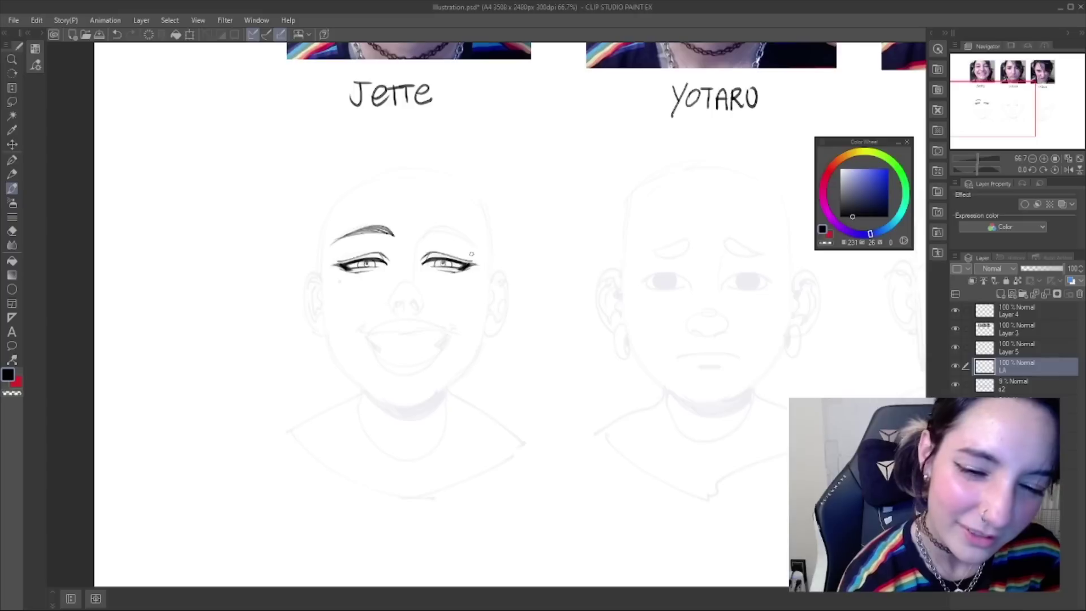
key("ctrl+z")
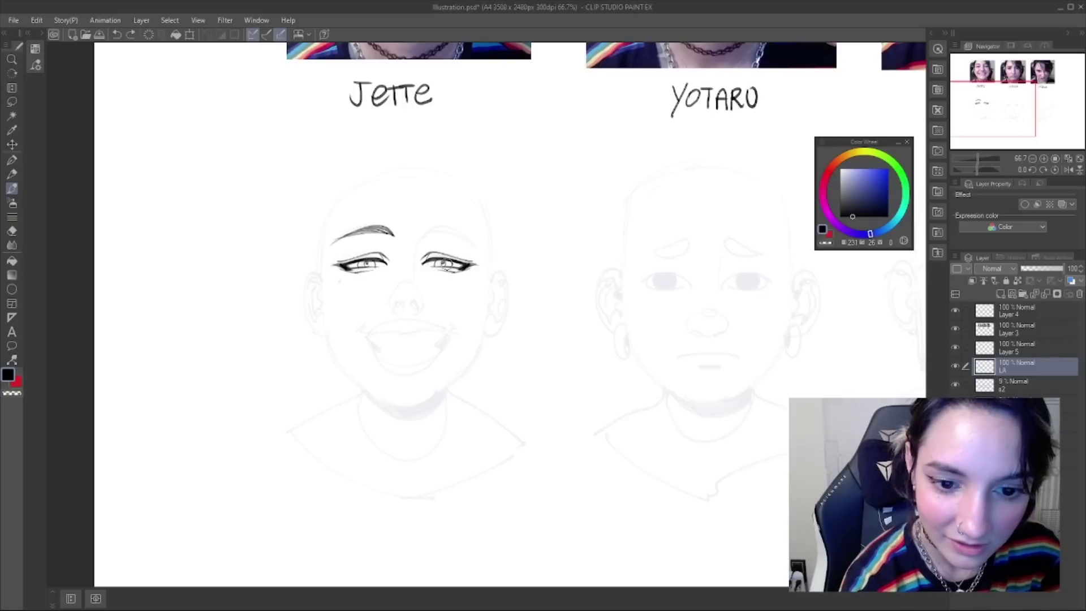
left_click_drag(439, 265, 453, 263)
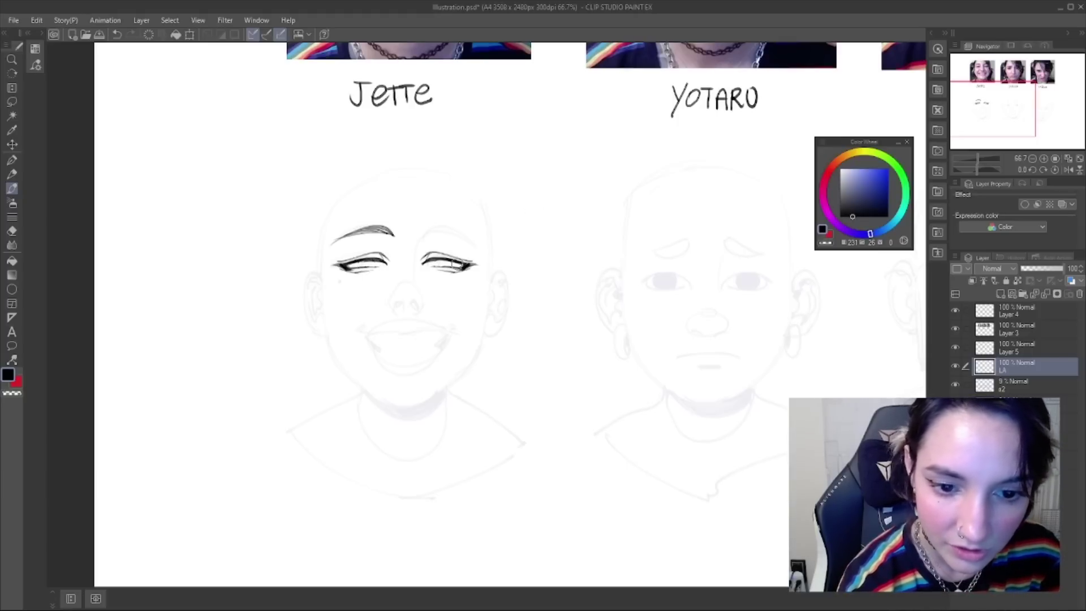
- Ink the second eyebrow with an arched outline and hatched hairs to match the first
mouse_move(421, 238)
left_mouse_down()
mouse_move(482, 248)
mouse_move(429, 237)
mouse_move(473, 244)
mouse_move(432, 228)
mouse_move(476, 245)
mouse_move(433, 229)
mouse_move(449, 231)
mouse_move(477, 244)
mouse_move(432, 230)
mouse_move(478, 245)
mouse_move(422, 235)
mouse_move(460, 237)
left_mouse_up()
key("ctrl+z")
key("ctrl+z")
key("ctrl+z")
key("ctrl+z")
key("ctrl+z")
key("ctrl+z")
key("ctrl+z")
left_click_drag(446, 235, 463, 238)
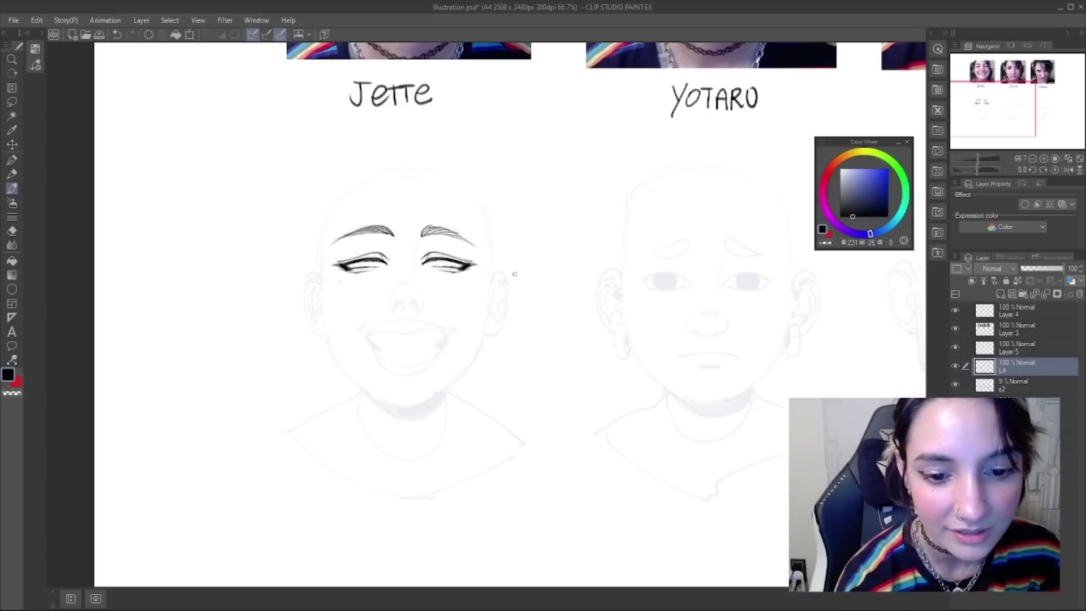
- Select the first inked eye and rotate it slightly to adjust its tilt
key("m")
mouse_move(398, 249)
left_mouse_down()
mouse_move(369, 242)
mouse_move(415, 252)
left_mouse_up()
key("ctrl+t")
left_click_drag(490, 302, 490, 309)
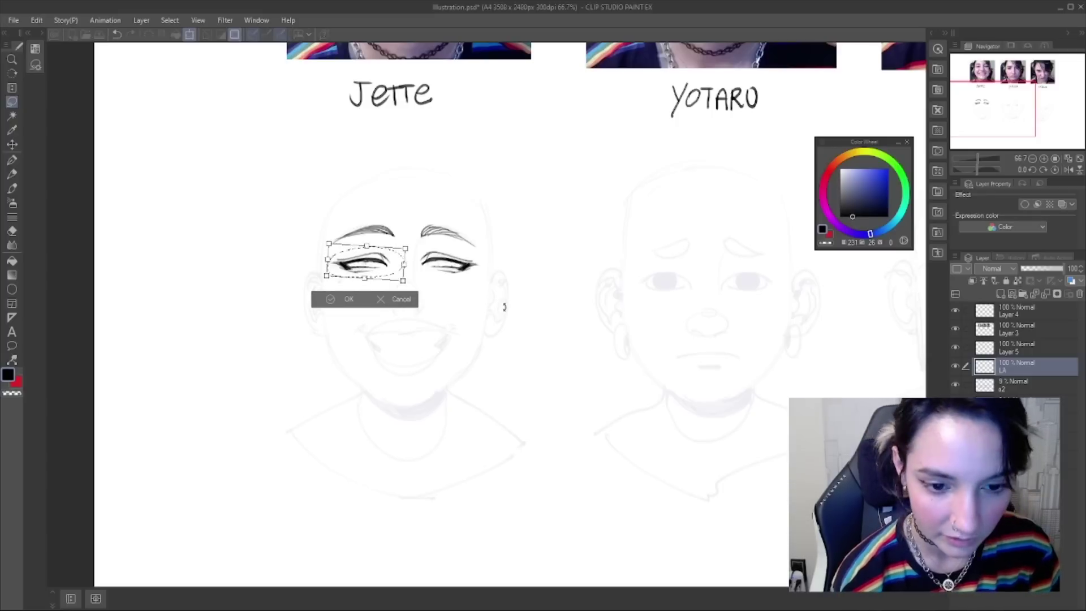
key("Return")
- Select the mirrored second eye and rotate it slightly to balance the first eye's tilt
left_click_drag(461, 244, 535, 250)
key("ctrl+t")
left_click_drag(478, 278, 533, 271)
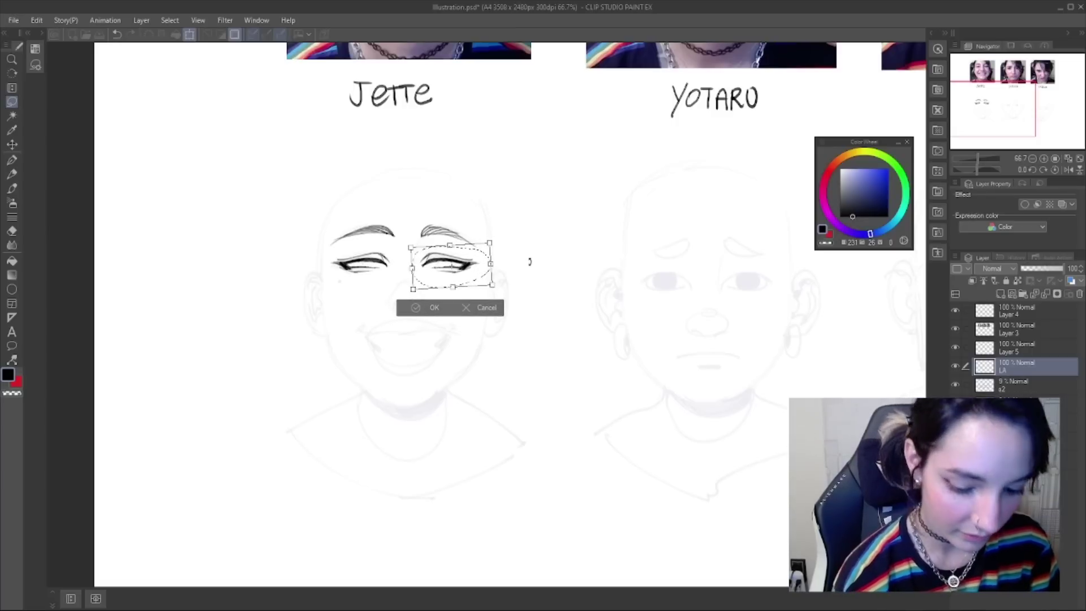
key("Return")
- Draw the nose bridge line curving down from the inner end of the second eyebrow
key("b")
mouse_move(424, 236)
left_mouse_down()
mouse_move(414, 281)
mouse_move(428, 230)
left_mouse_up()
key("ctrl+z")
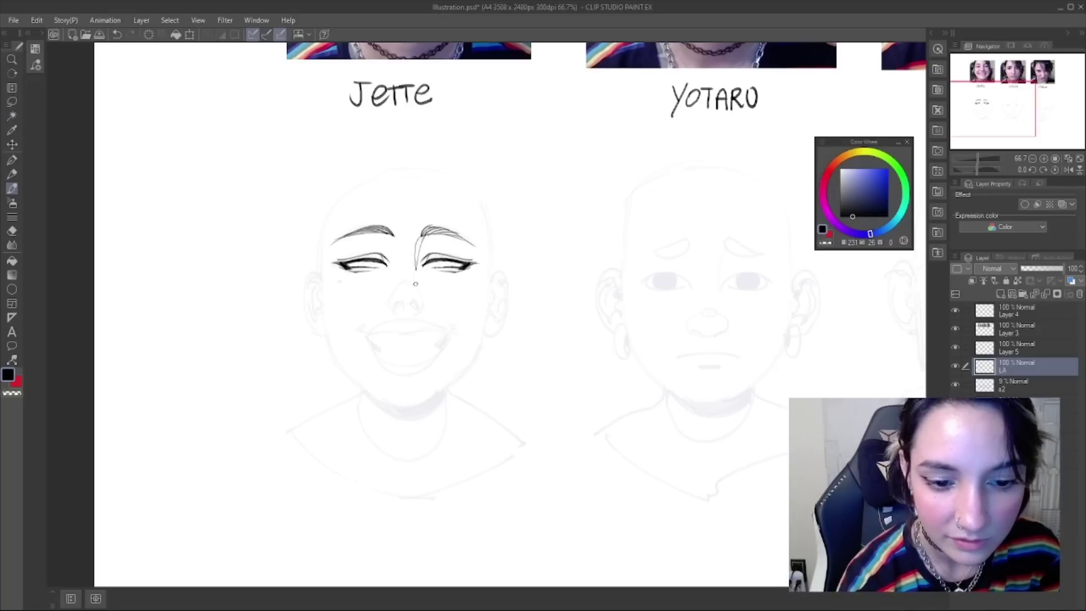
- Ink the face contour from the first eye's temple down the cheek and jaw to a darkened chin
left_click_drag(318, 258, 327, 351)
key("ctrl+z")
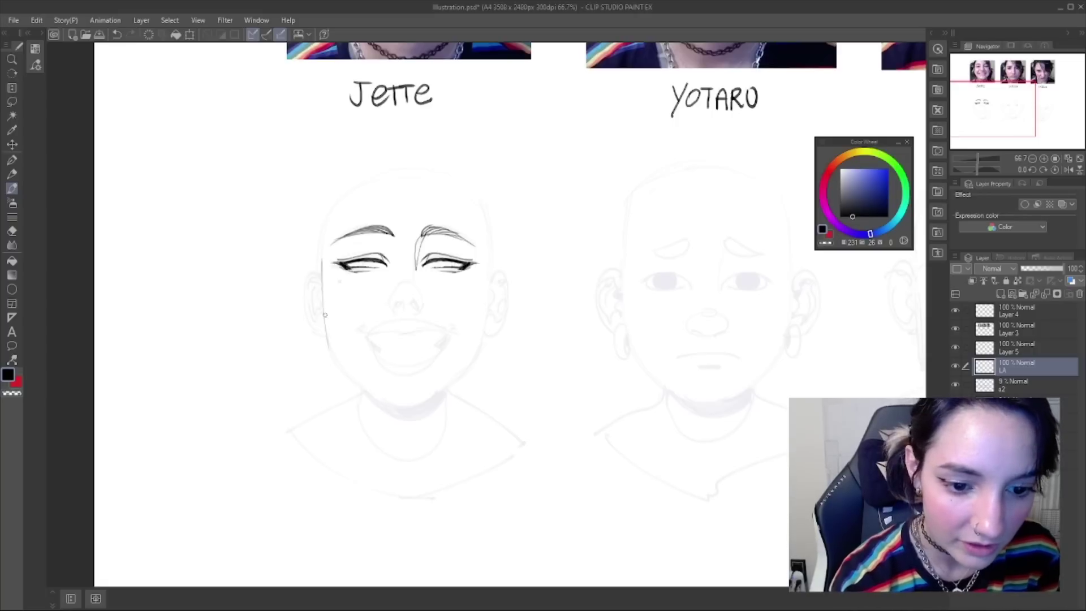
mouse_move(324, 271)
left_mouse_down()
mouse_move(330, 354)
mouse_move(380, 406)
left_mouse_up()
key("ctrl+z")
left_click_drag(326, 334, 385, 406)
key("ctrl+z")
left_click_drag(325, 334, 390, 411)
key("ctrl+z")
mouse_move(326, 336)
left_mouse_down()
mouse_move(355, 383)
mouse_move(406, 409)
mouse_move(386, 404)
mouse_move(434, 401)
mouse_move(387, 405)
mouse_move(439, 393)
mouse_move(381, 401)
mouse_move(430, 400)
mouse_move(409, 400)
mouse_move(439, 386)
mouse_move(407, 404)
mouse_move(382, 400)
mouse_move(426, 407)
mouse_move(382, 401)
mouse_move(435, 400)
left_mouse_up()
key("ctrl+z")
key("ctrl+z")
key("ctrl+z")
key("ctrl+z")
key("ctrl+z")
key("ctrl+z")
key("ctrl+z")
key("ctrl+z")
key("ctrl+z")
key("ctrl+z")
key("ctrl+z")
key("ctrl+z")
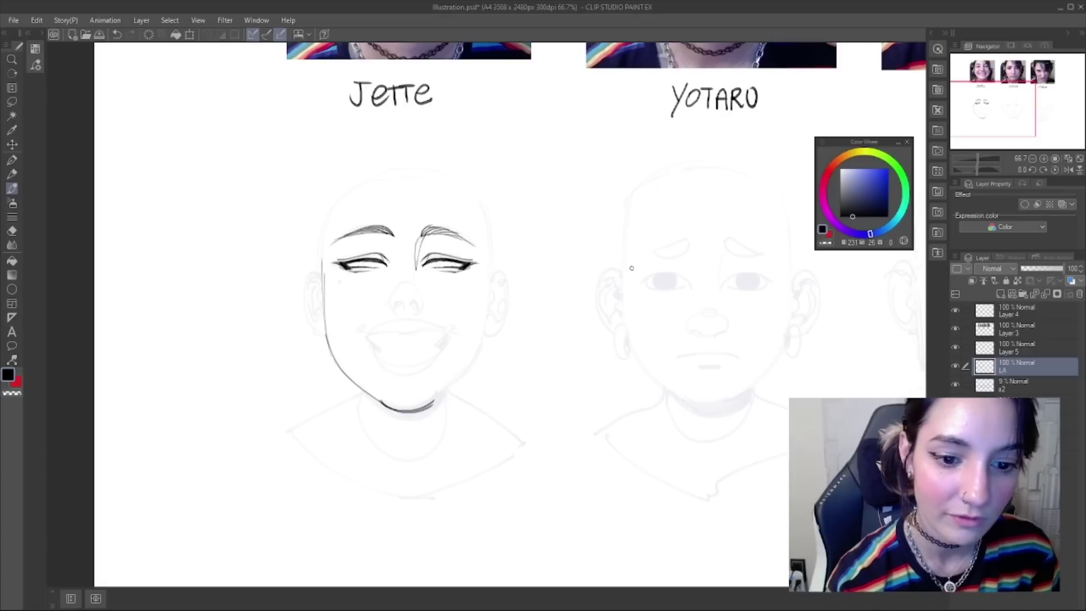
- Ink the top of the skull and the contour of the second eye's side down to the ear
mouse_move(323, 283)
left_mouse_down()
mouse_move(322, 234)
mouse_move(493, 195)
mouse_move(484, 207)
left_mouse_up()
key("ctrl+z")
mouse_move(447, 175)
left_mouse_down()
mouse_move(487, 240)
mouse_move(474, 197)
mouse_move(490, 266)
mouse_move(446, 176)
mouse_move(484, 268)
left_mouse_up()
key("ctrl+z")
key("ctrl+z")
key("ctrl+z")
key("ctrl+z")
mouse_move(451, 179)
left_mouse_down()
mouse_move(487, 222)
mouse_move(463, 188)
mouse_move(489, 239)
mouse_move(491, 298)
left_mouse_up()
key("ctrl+z")
key("ctrl+z")
key("ctrl+z")
key("ctrl+z")
mouse_move(463, 180)
left_mouse_down()
mouse_move(483, 218)
mouse_move(492, 298)
mouse_move(490, 258)
mouse_move(492, 293)
left_mouse_up()
key("ctrl+z")
left_click_drag(484, 227, 491, 287)
key("ctrl+z")
key("ctrl+z")
left_click_drag(487, 231, 492, 297)
- Outline both ears of the smiling face over the faint sketch
left_click_drag(323, 275, 313, 328)
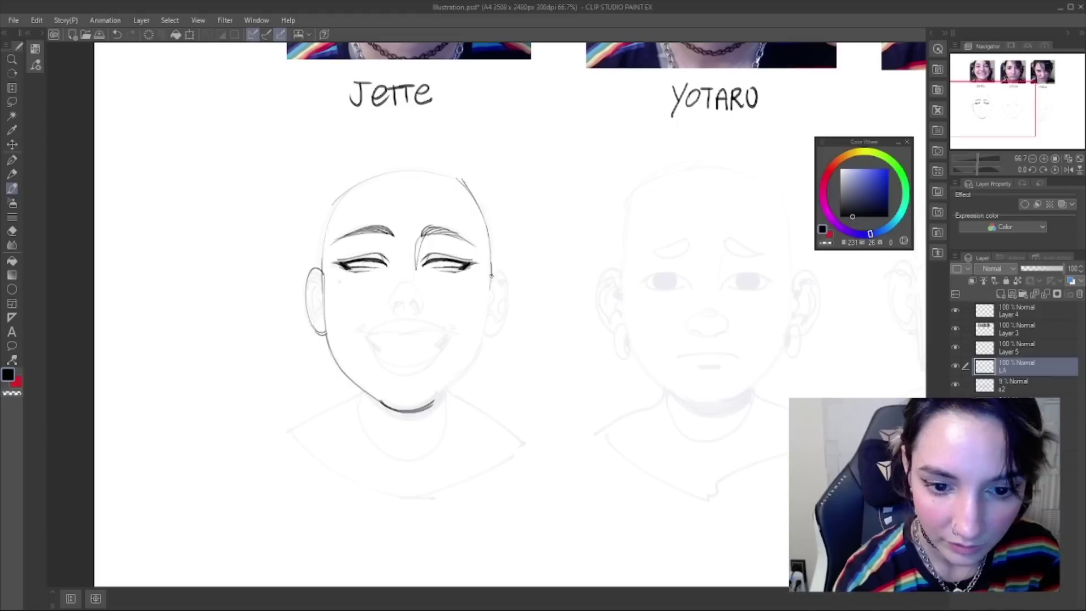
mouse_move(492, 261)
left_mouse_down()
mouse_move(507, 290)
mouse_move(492, 315)
left_mouse_up()
mouse_move(501, 263)
left_mouse_down()
mouse_move(505, 304)
mouse_move(490, 336)
left_mouse_up()
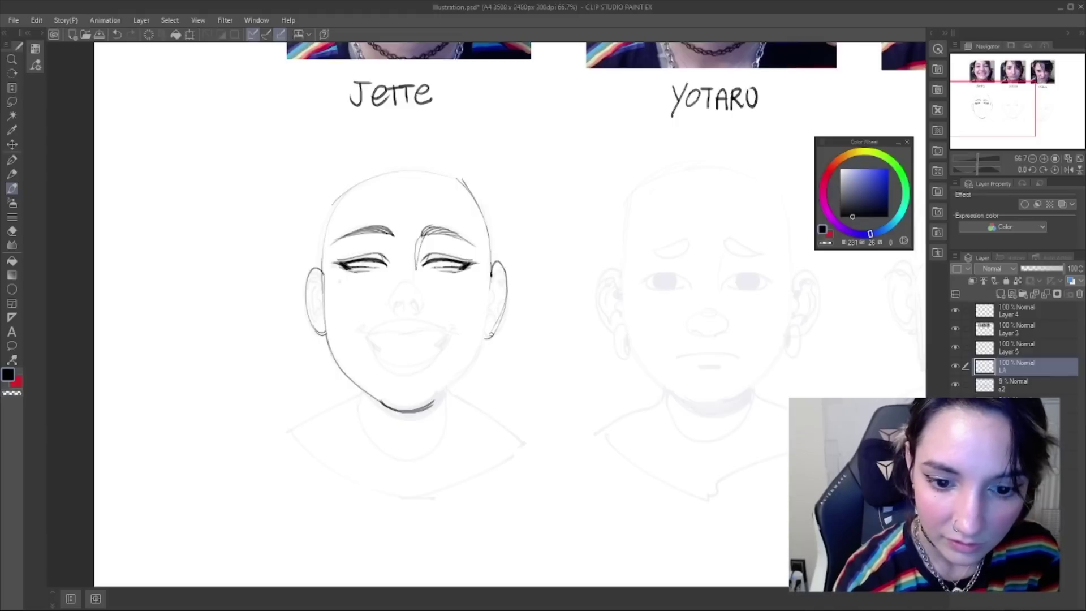
- Ink the remaining jawline from the second ear's lobe down to the chin
key("ctrl+z")
mouse_move(489, 318)
left_mouse_down()
mouse_move(464, 378)
mouse_move(476, 354)
mouse_move(441, 393)
left_mouse_up()
key("ctrl+z")
key("ctrl+z")
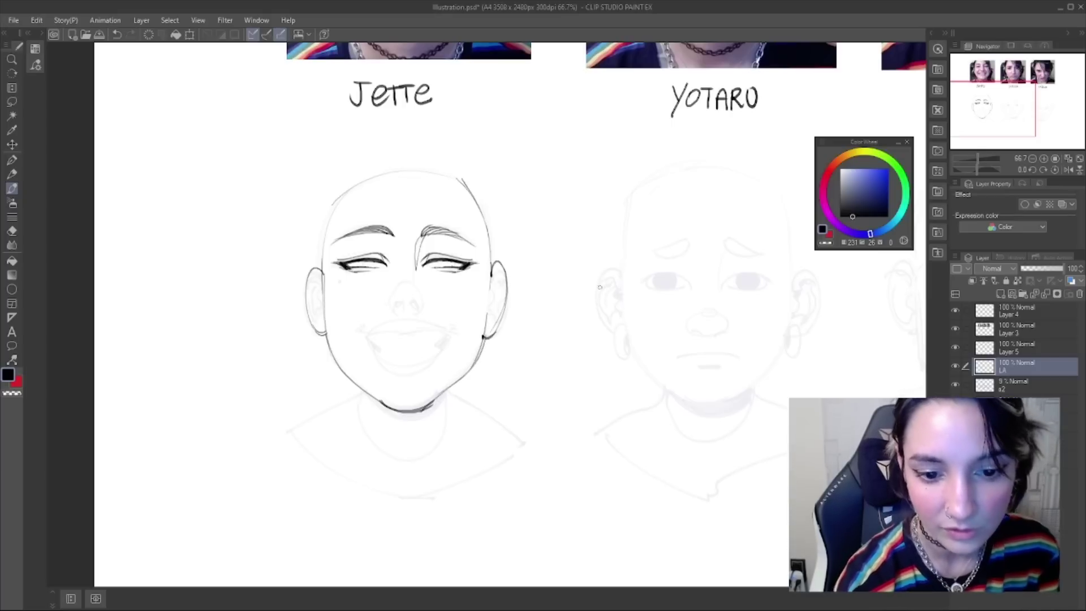
- Mirror the canvas view and refine the chin and the lower jawline of the smiling face
key("h")
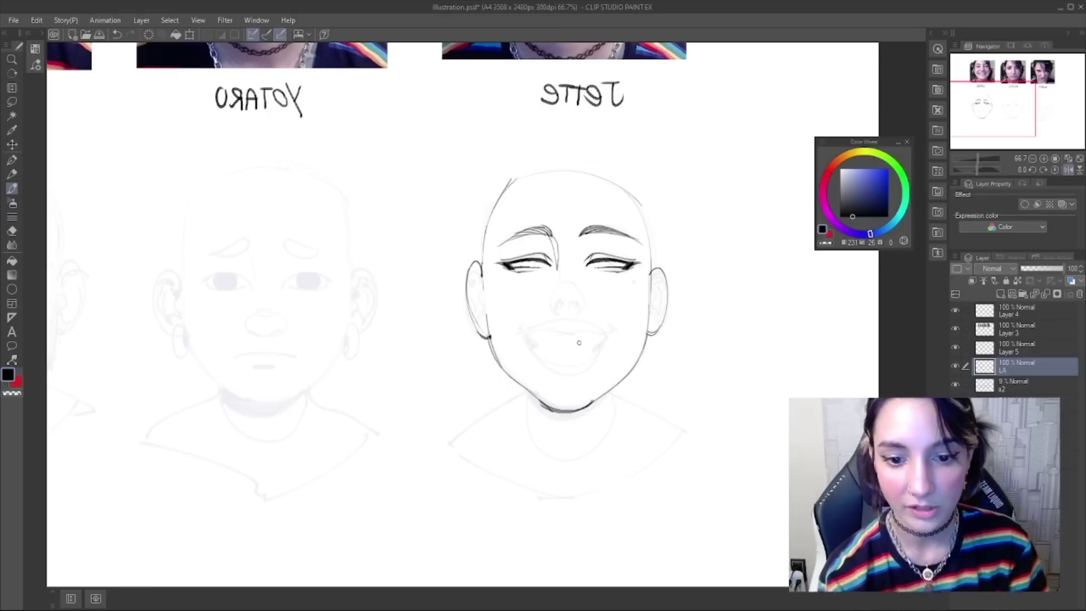
left_click_drag(595, 362, 584, 348)
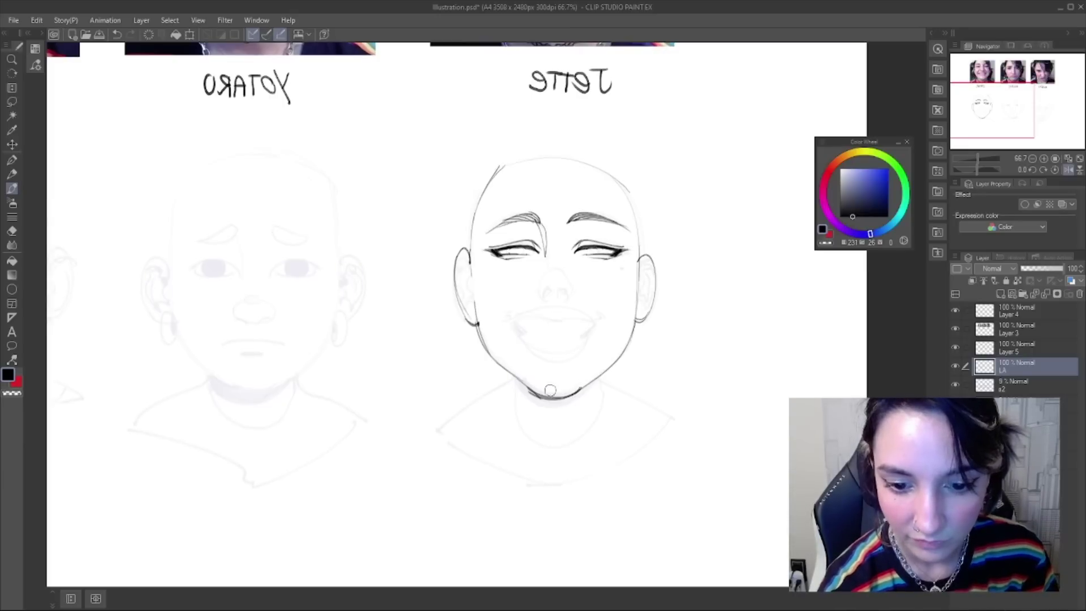
mouse_move(542, 397)
left_mouse_down()
mouse_move(592, 380)
mouse_move(570, 399)
mouse_move(595, 380)
mouse_move(568, 400)
left_mouse_up()
key("ctrl+z")
key("ctrl+z")
key("ctrl+z")
key("ctrl+z")
key("ctrl+z")
- Redraw the outline and lobe of the ear beside the first eye where it meets the jaw
left_click_drag(629, 345, 636, 321)
key("ctrl+z")
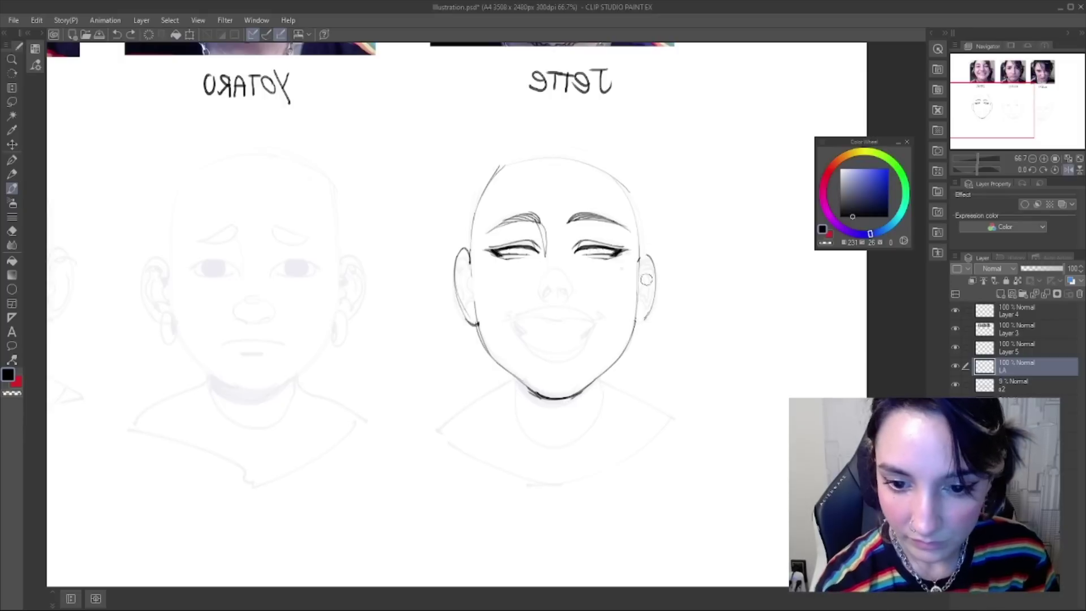
key("ctrl+z")
mouse_move(639, 265)
left_mouse_down()
mouse_move(653, 283)
mouse_move(652, 258)
mouse_move(633, 322)
mouse_move(655, 278)
mouse_move(636, 328)
left_mouse_up()
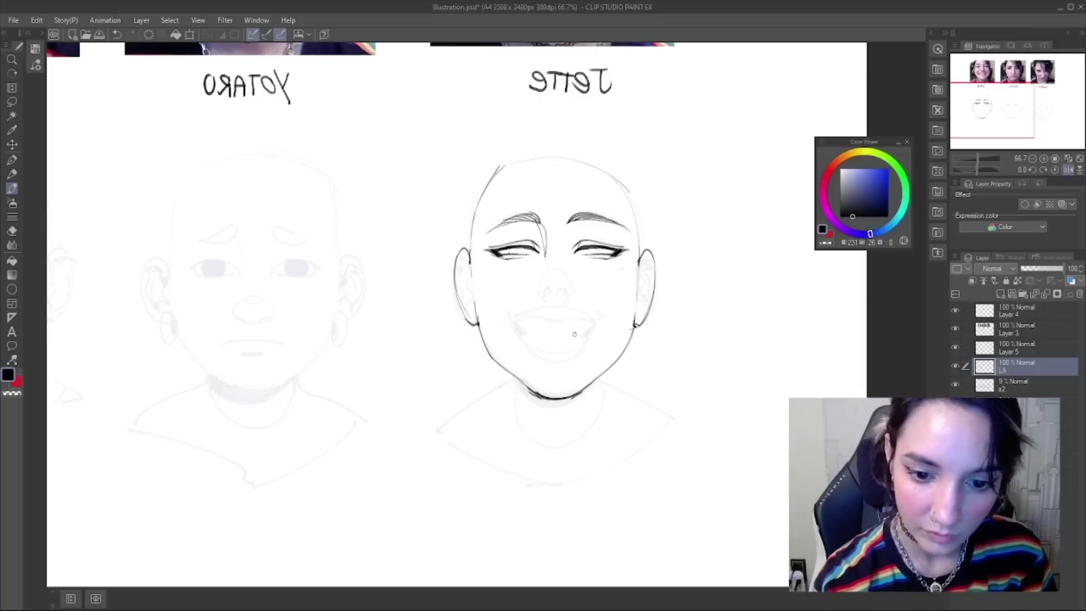
- Rework the jawline strokes on both sides of the mirrored smiling face, between the earlobes and the chin
left_click_drag(636, 306, 616, 361)
key("ctrl+z")
left_click_drag(633, 319, 612, 364)
key("ctrl+z")
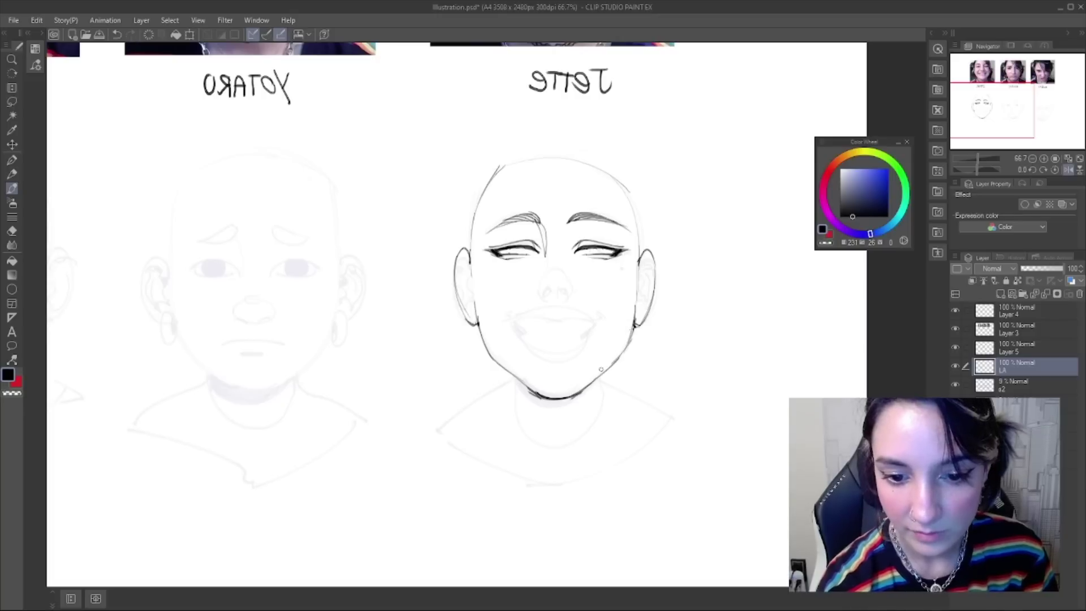
key("ctrl+z")
key("ctrl+z")
mouse_move(497, 364)
left_mouse_down()
mouse_move(503, 372)
mouse_move(497, 363)
left_mouse_up()
key("ctrl+z")
key("ctrl+z")
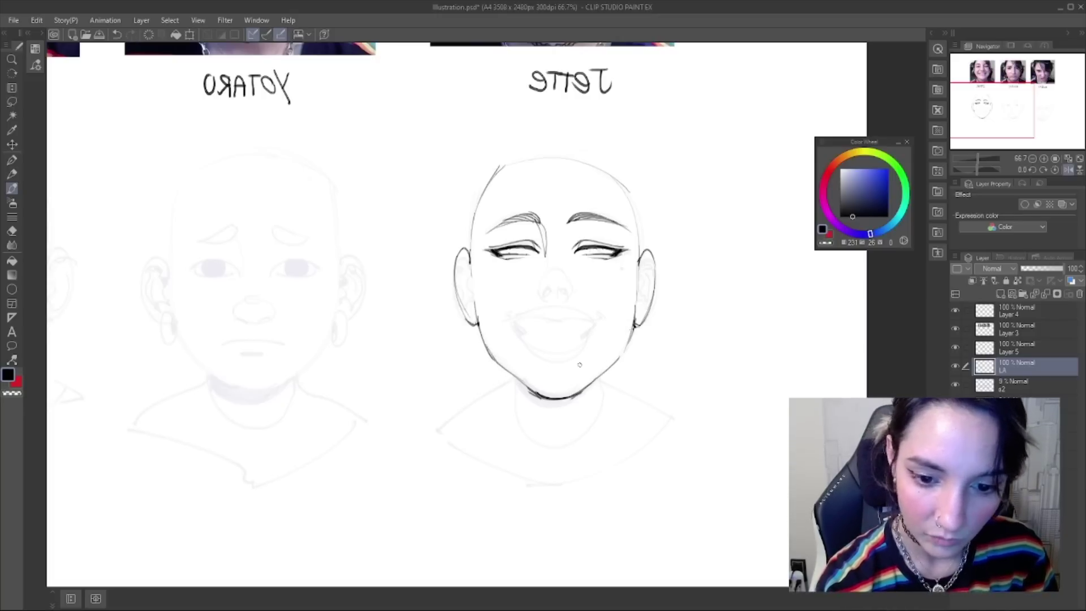
left_click_drag(634, 336, 602, 372)
key("ctrl+z")
left_click_drag(635, 329, 613, 365)
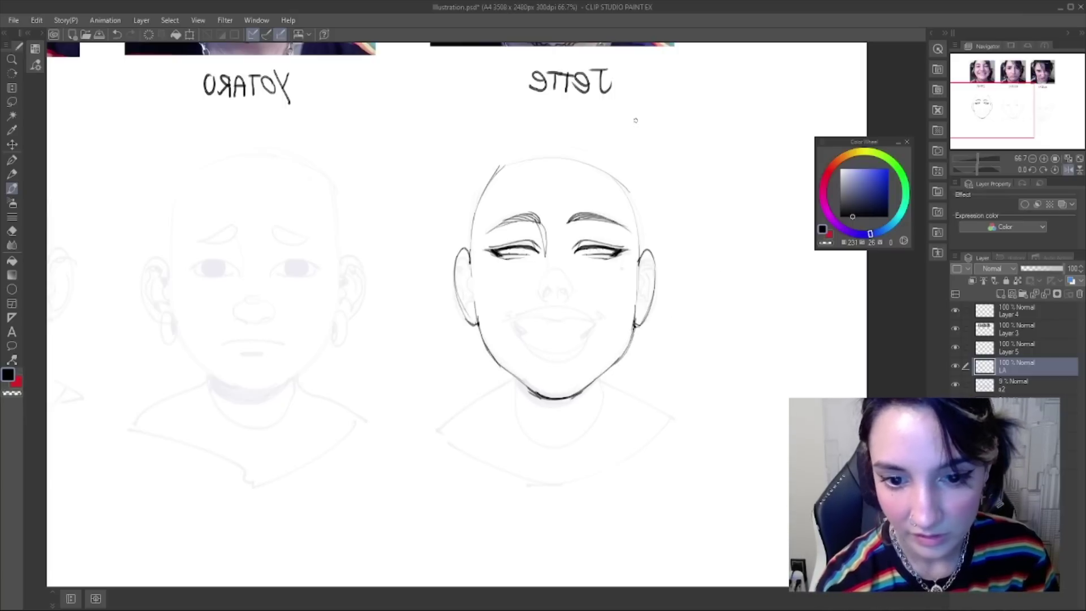
- Ink the curve over the top of the head, add a beauty mark under one eye, and restore the unmirrored view
mouse_move(495, 174)
left_mouse_down()
mouse_move(559, 157)
mouse_move(640, 237)
left_mouse_up()
mouse_move(617, 176)
left_mouse_down()
mouse_move(585, 158)
mouse_move(535, 157)
mouse_move(607, 170)
left_mouse_up()
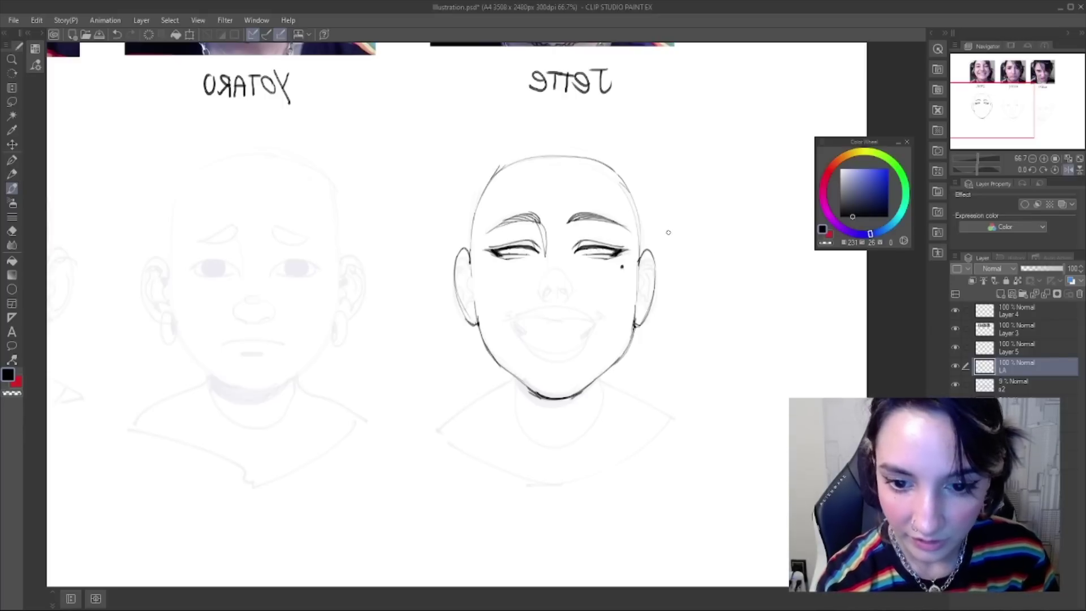
key("h")
left_click_drag(676, 341, 710, 320)
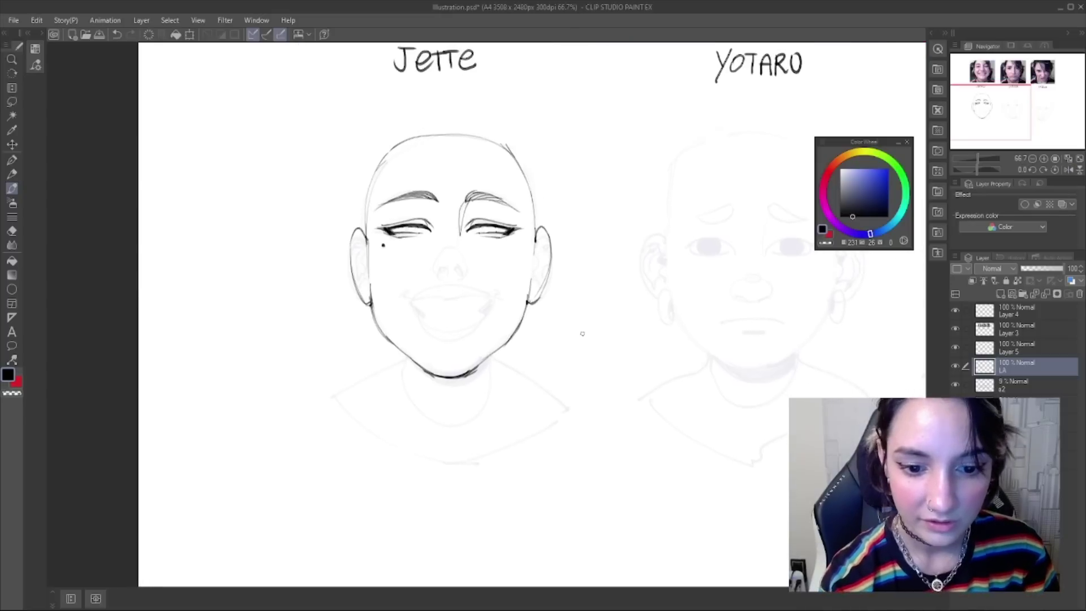
- Select the lower face line art from the earlobes down and skew the jaw and chin slightly sideways
key("m")
mouse_move(376, 299)
left_mouse_down()
mouse_move(413, 395)
mouse_move(534, 310)
mouse_move(466, 296)
left_mouse_up()
key("ctrl+t")
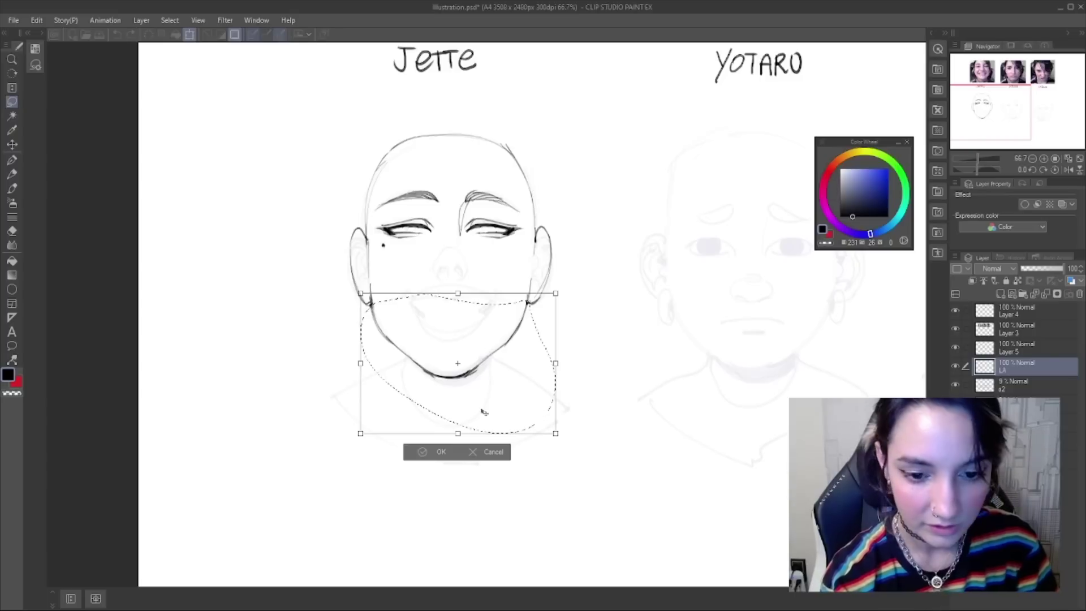
left_click_drag(459, 435, 461, 433)
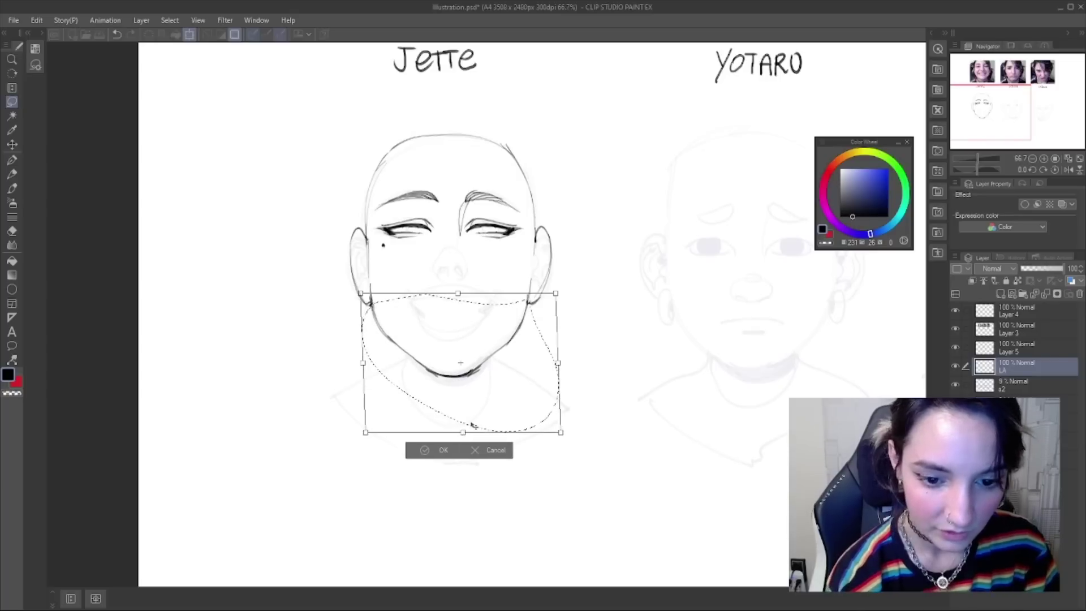
key("Return")
key("ctrl+d")
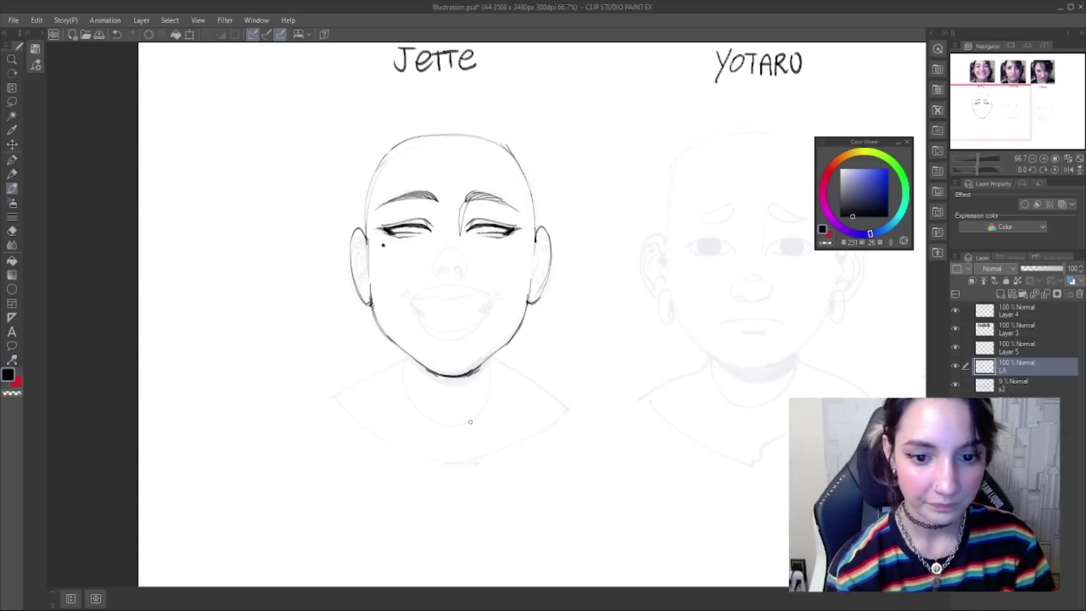
- Check the jaw in mirrored view and transform the selected lower face again to balance it
key("h")
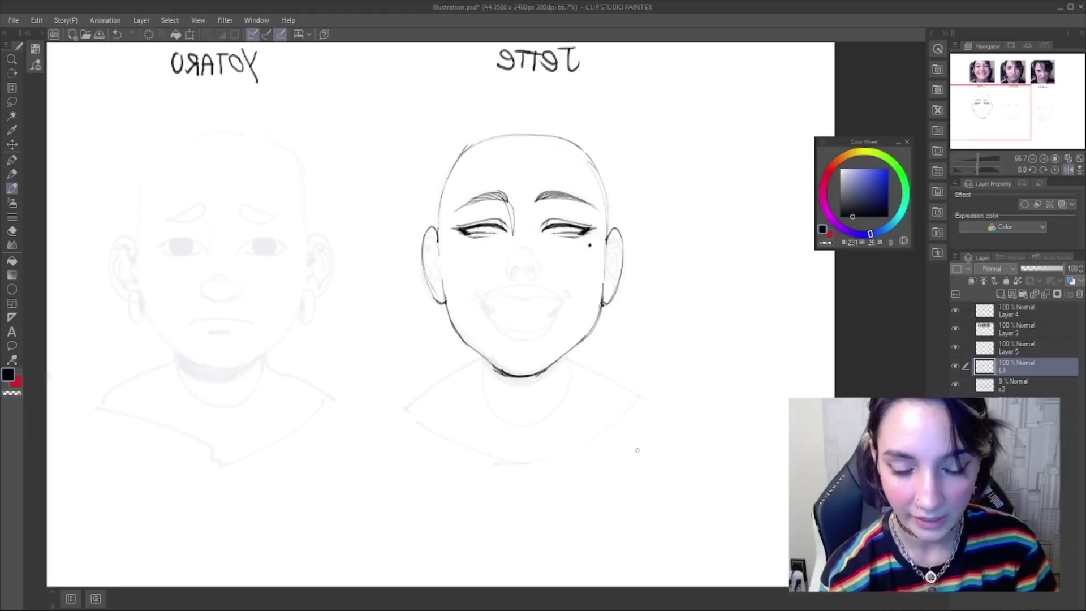
key("ctrl+z")
key("ctrl+t")
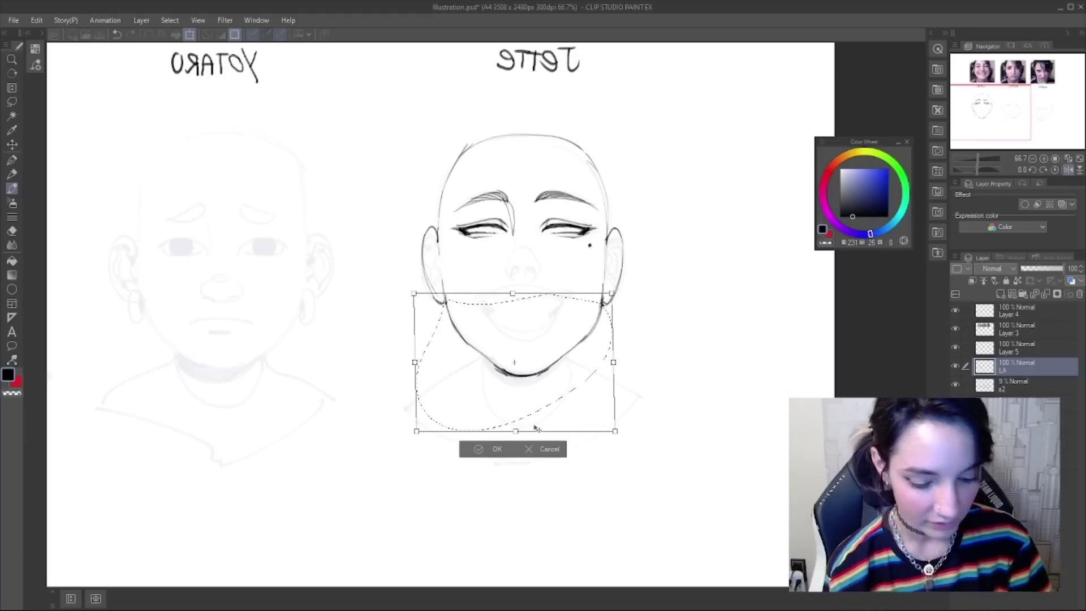
key("Return")
key("ctrl+d")
key("h")
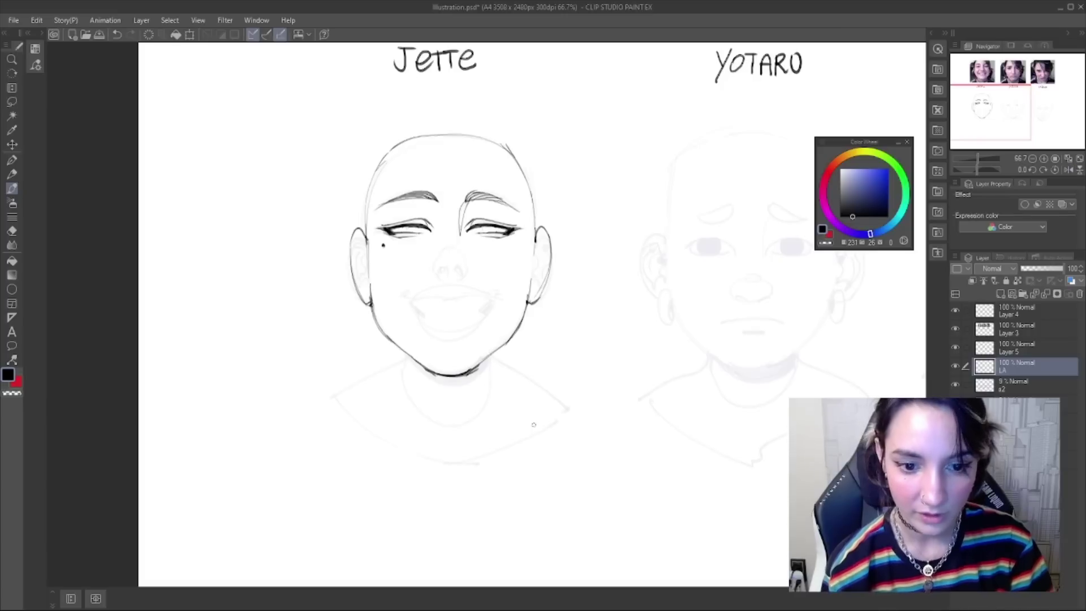
- Clean up the jaw contour with new strokes from the beauty-mark side's earlobe and up from the chin on the opposite side
left_click_drag(369, 312, 410, 352)
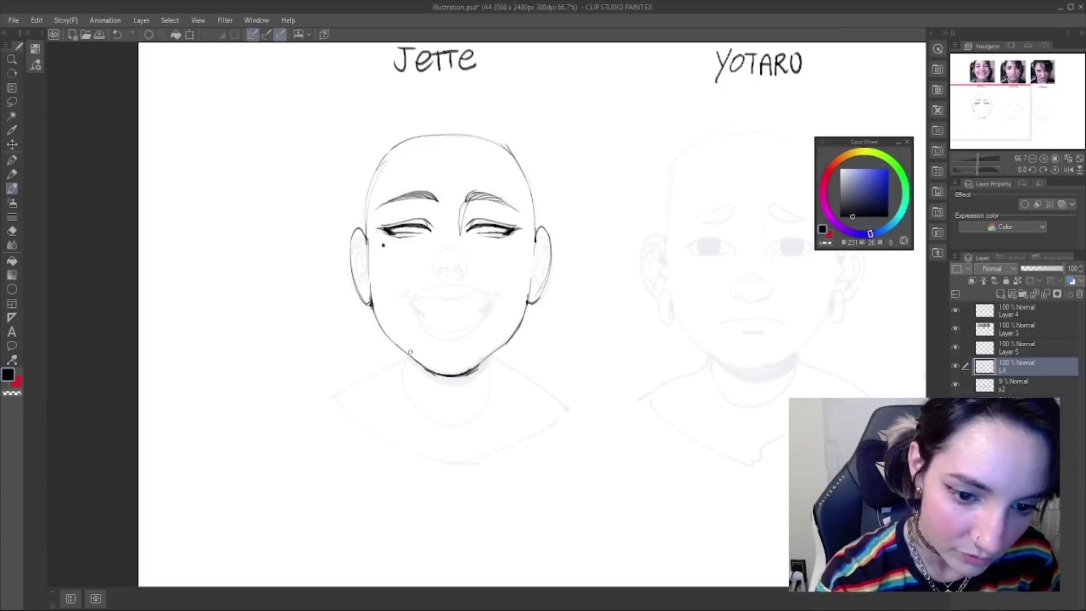
left_click_drag(371, 306, 407, 352)
left_click_drag(478, 370, 514, 339)
key("ctrl+z")
left_click_drag(478, 370, 513, 337)
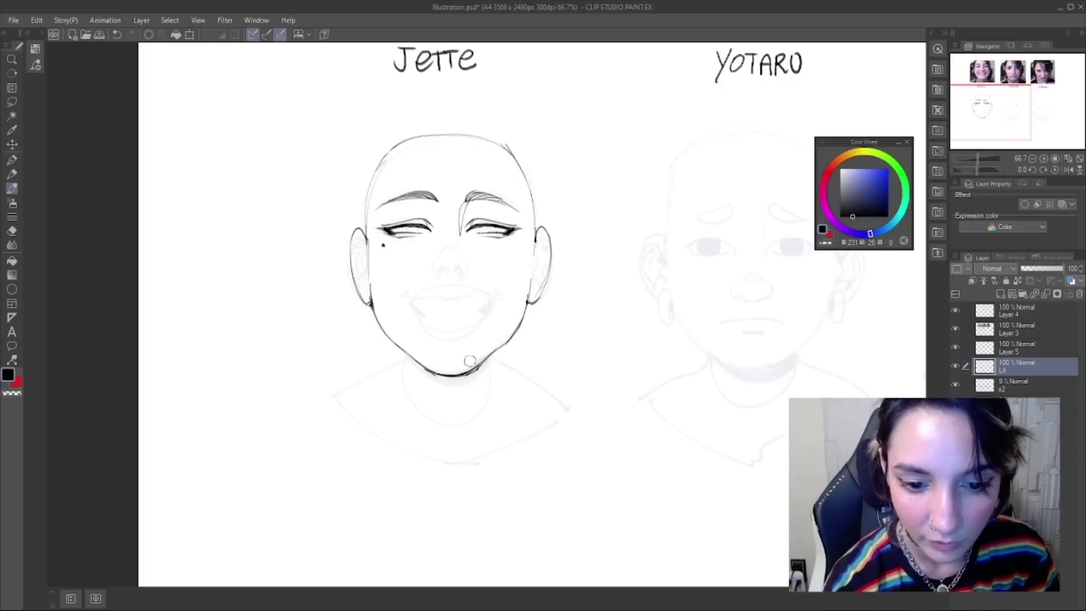
- Redraw the jawline opposite the beauty mark in mirrored view, strengthen the other side, and compare both orientations
key("h")
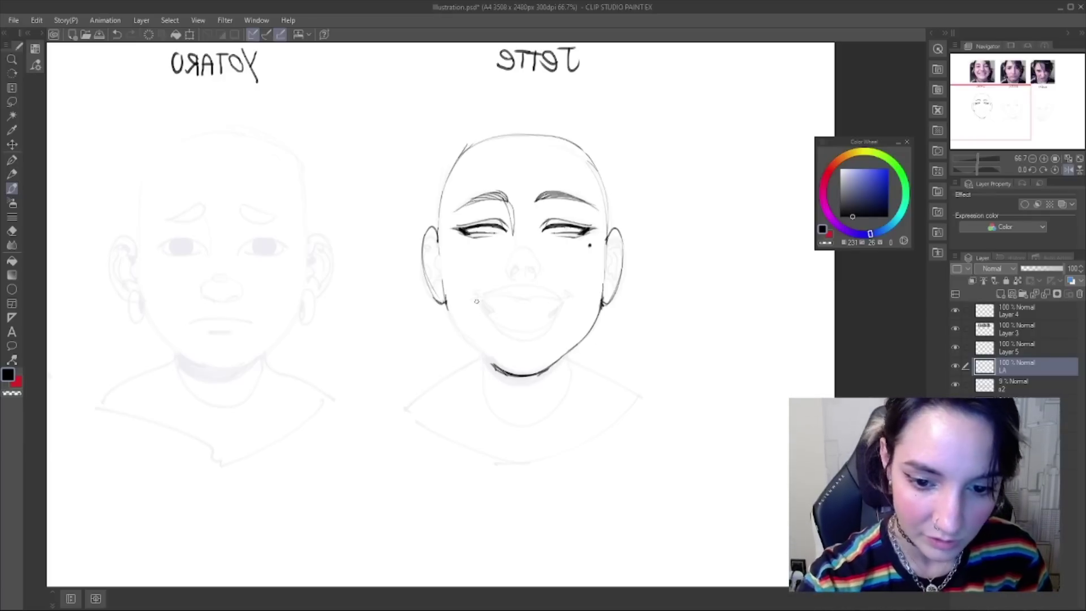
left_click_drag(446, 307, 512, 374)
key("h")
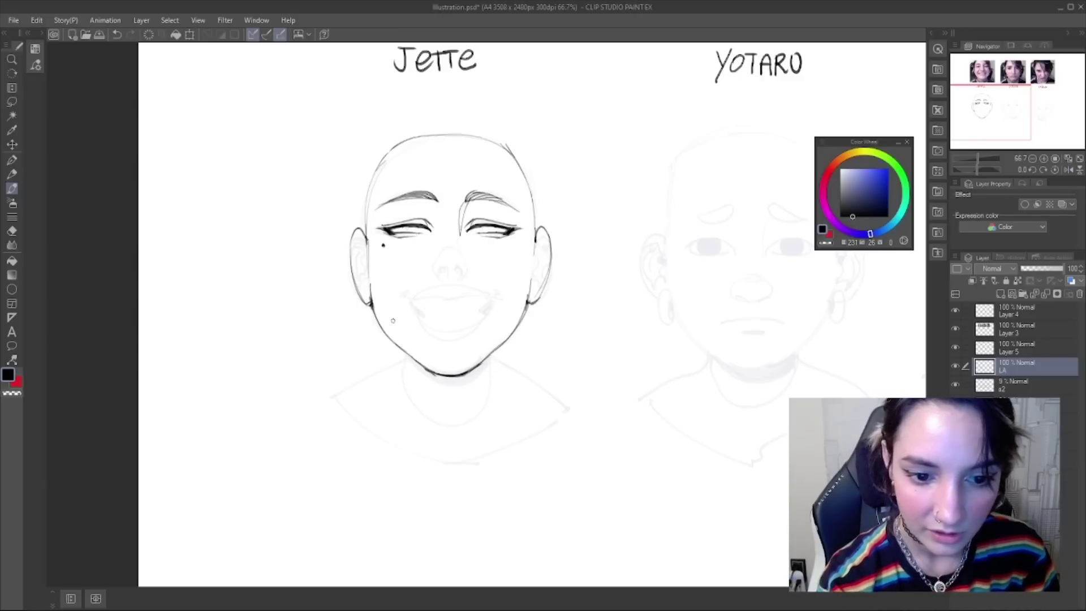
left_click_drag(371, 303, 407, 351)
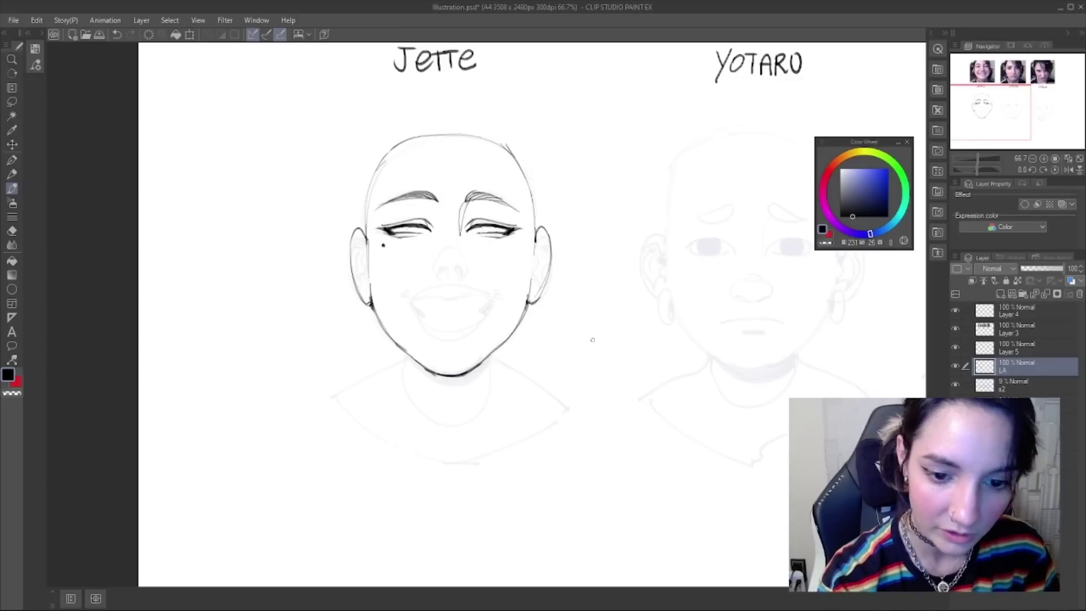
key("h")
key("h")
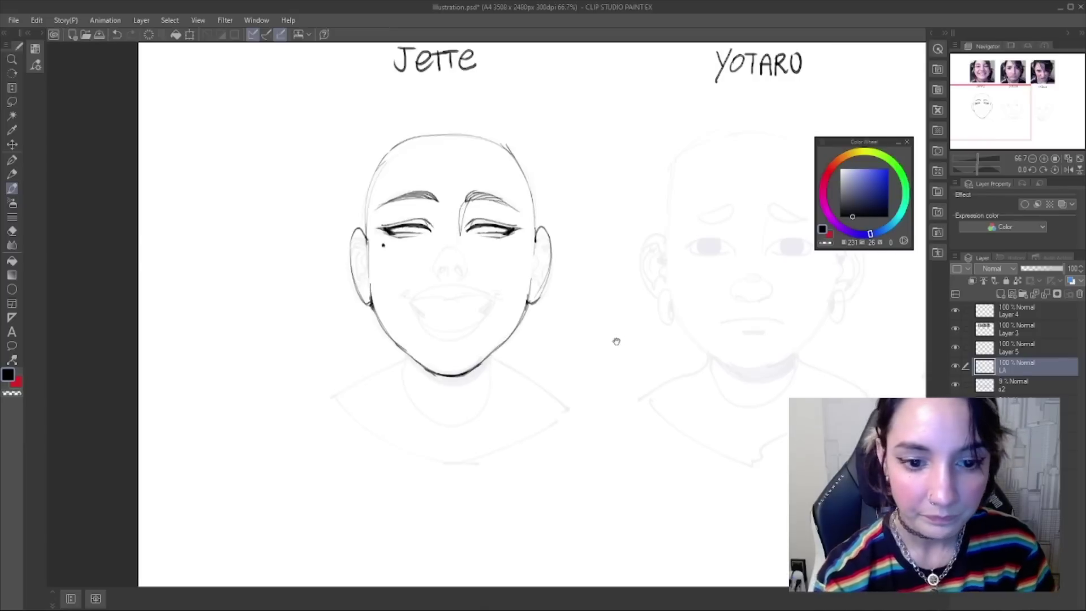
- Ink both sides of the neck from the jaw down to the flared base
left_click_drag(616, 341, 629, 323)
left_click_drag(415, 326, 417, 362)
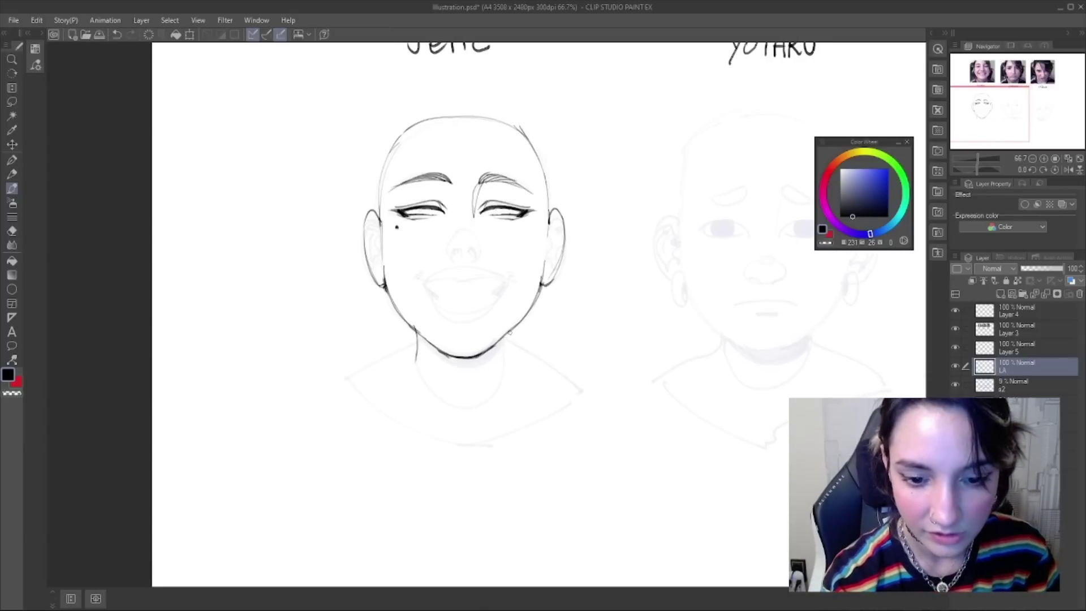
key("ctrl+z")
mouse_move(565, 186)
left_mouse_down()
mouse_move(529, 493)
mouse_move(554, 311)
left_mouse_up()
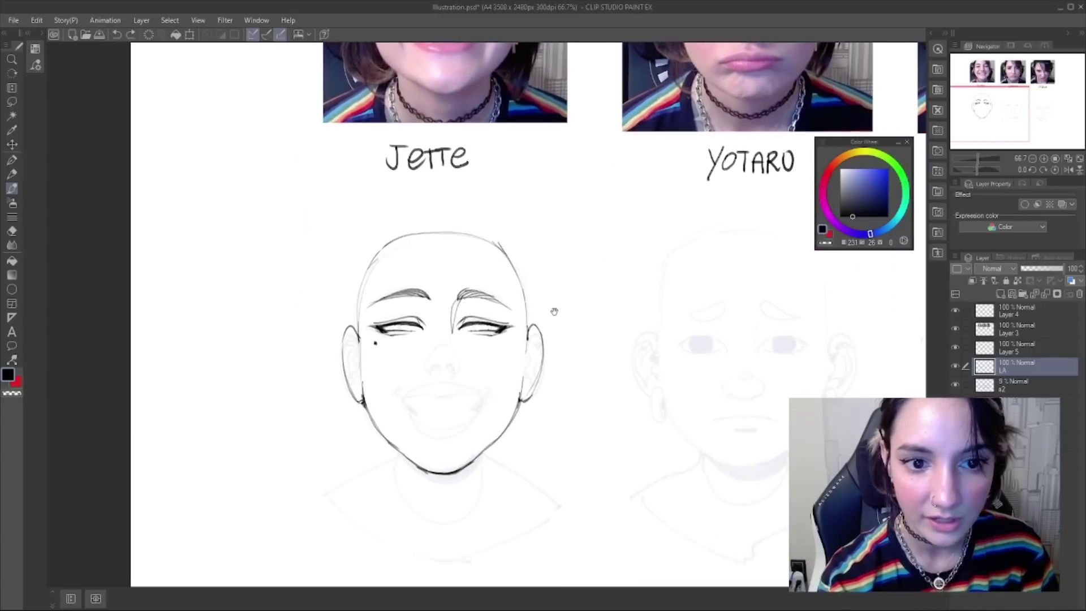
left_click_drag(396, 446, 399, 479)
left_click_drag(488, 448, 485, 481)
left_click_drag(398, 466, 390, 485)
left_click_drag(484, 465, 497, 487)
- Ink both shoulder lines and the curved neckline beneath the neck over the faint sketch
mouse_move(562, 206)
left_mouse_down()
mouse_move(565, 318)
mouse_move(562, 180)
left_mouse_up()
mouse_move(397, 427)
left_mouse_down()
mouse_move(315, 477)
mouse_move(440, 532)
mouse_move(548, 467)
left_mouse_up()
left_click_drag(486, 425, 561, 475)
left_click_drag(562, 475, 549, 480)
left_click_drag(631, 379, 620, 356)
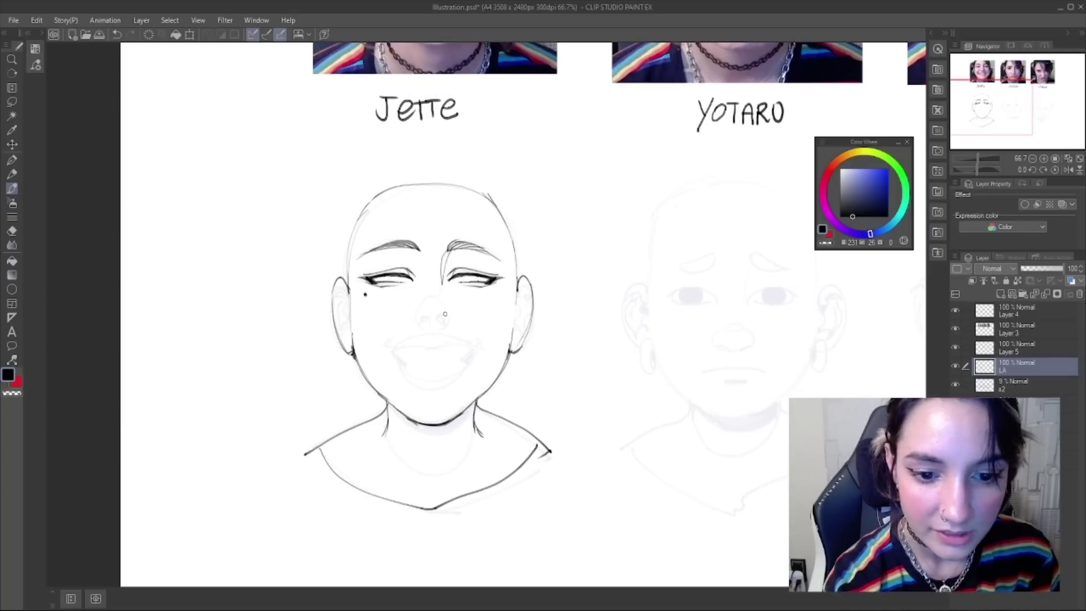
- Ink both nostrils and the nose wing on the beauty-mark side
mouse_move(438, 315)
left_mouse_down()
mouse_move(449, 323)
mouse_move(422, 322)
left_mouse_up()
key("ctrl+z")
key("ctrl+z")
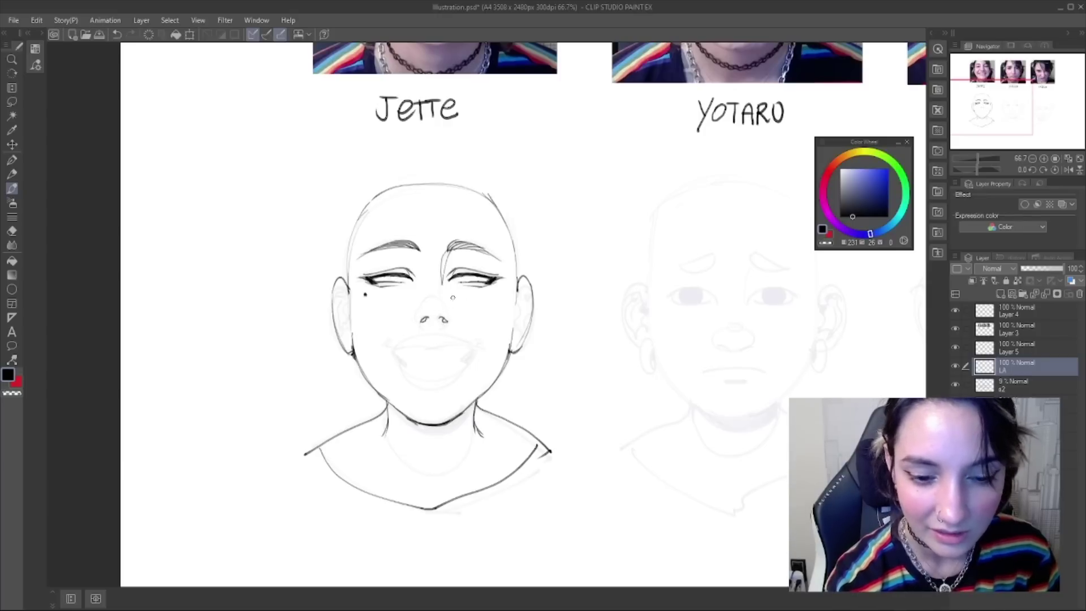
key("ctrl+z")
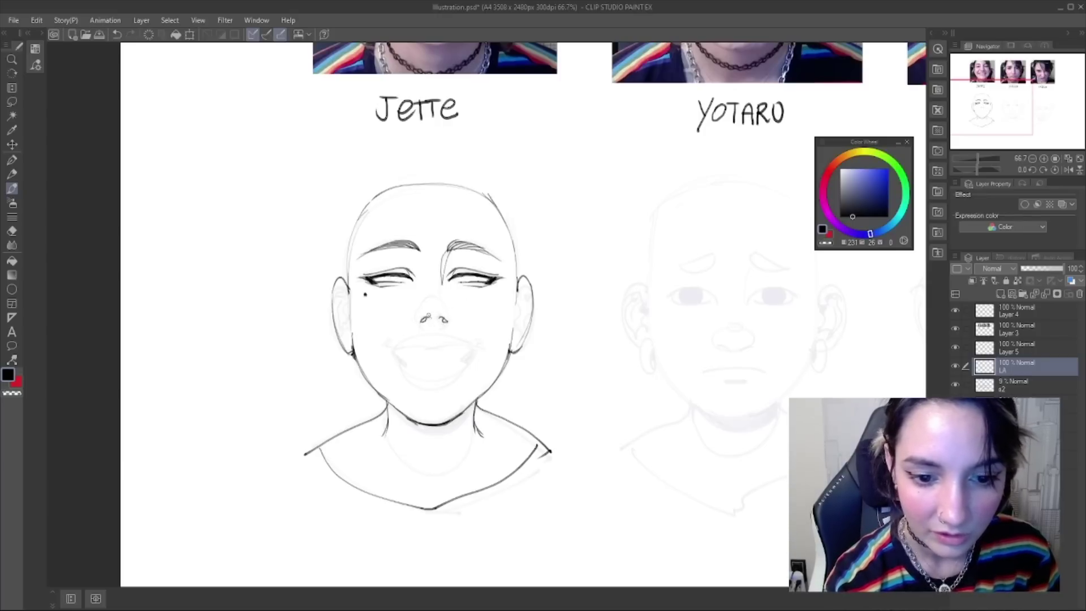
mouse_move(427, 297)
left_mouse_down()
mouse_move(446, 296)
mouse_move(422, 332)
mouse_move(427, 321)
left_mouse_up()
key("ctrl+z")
key("ctrl+z")
key("ctrl+z")
key("ctrl+z")
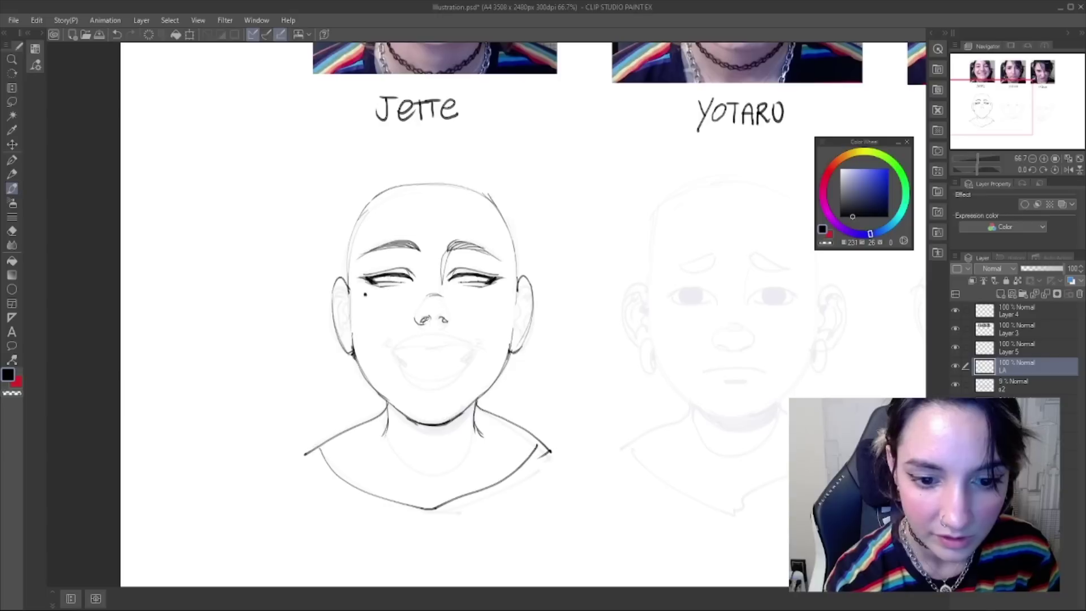
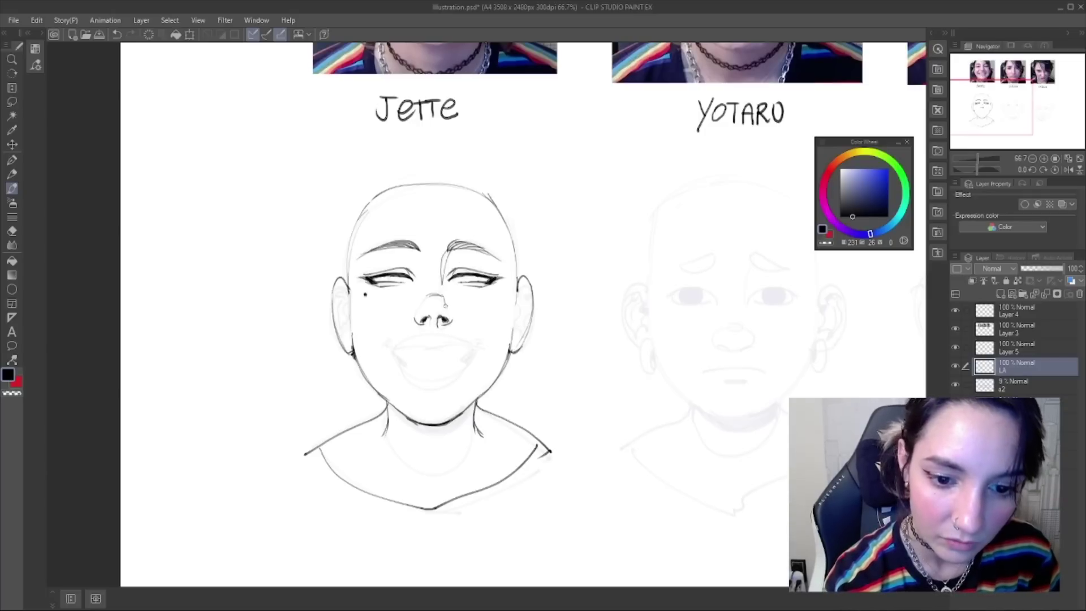
- Ink the second nose wing and add the small detail between the nostrils
key("ctrl+z")
left_click_drag(442, 296, 452, 317)
key("ctrl+z")
key("ctrl+z")
key("ctrl+z")
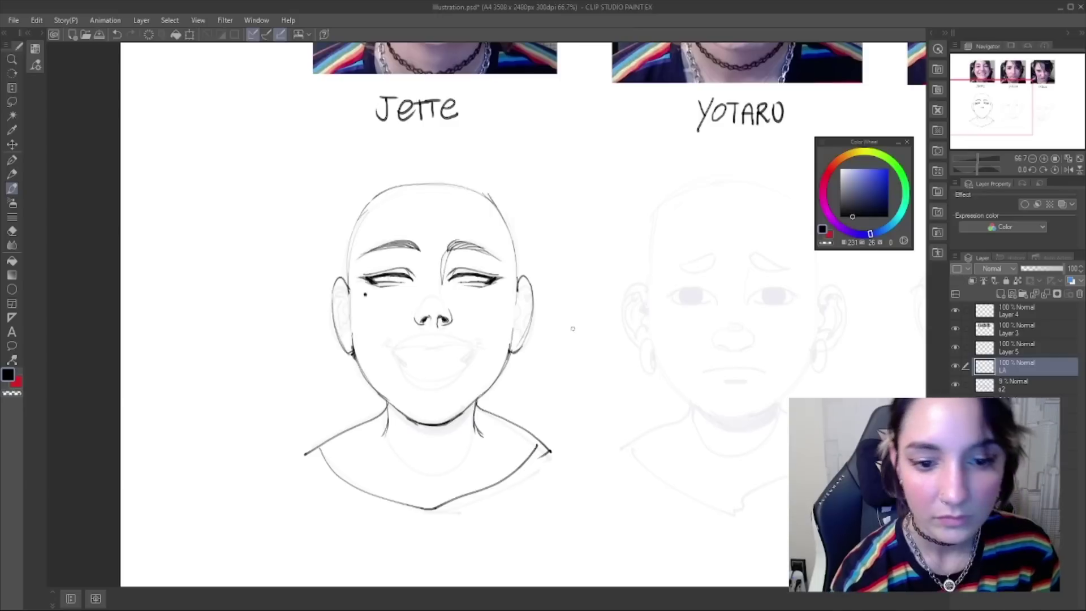
key("ctrl+z")
left_click_drag(434, 314, 431, 322)
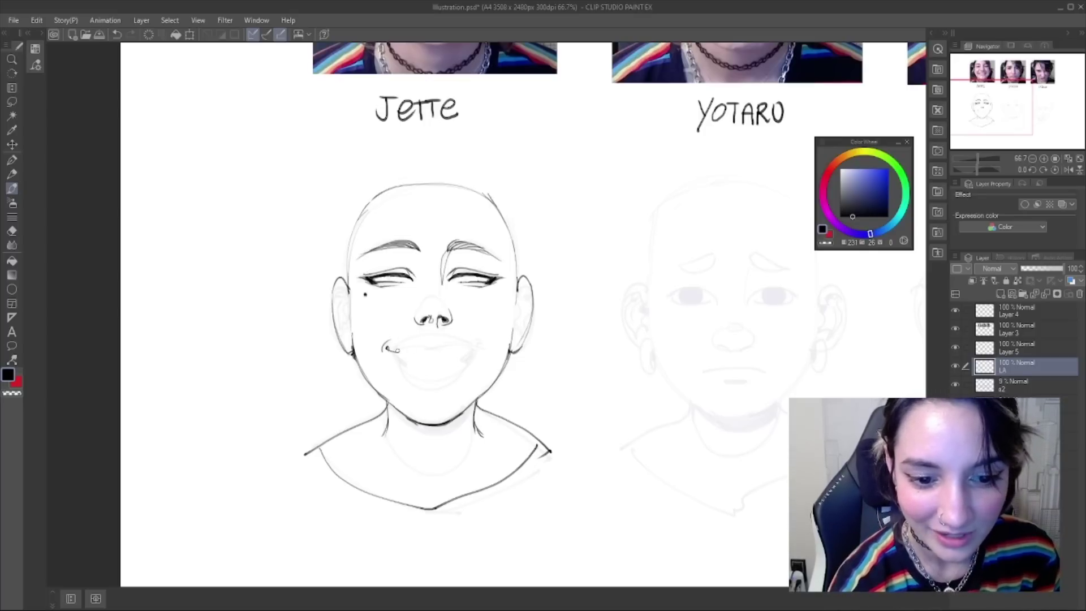
- Try inking the smiling mouth's upper contour from corner to corner
left_click_drag(397, 349, 437, 346)
mouse_move(548, 252)
left_mouse_down()
mouse_move(564, 387)
mouse_move(566, 229)
left_mouse_up()
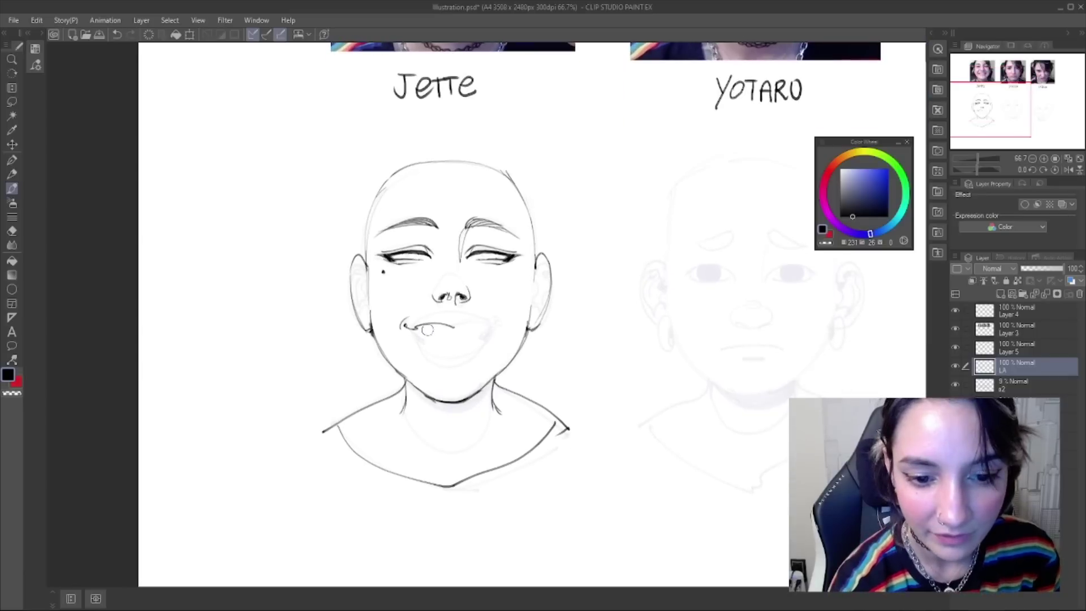
key("ctrl+z")
left_click_drag(420, 327, 507, 323)
key("ctrl+z")
key("ctrl+z")
key("ctrl+z")
key("ctrl+z")
key("ctrl+z")
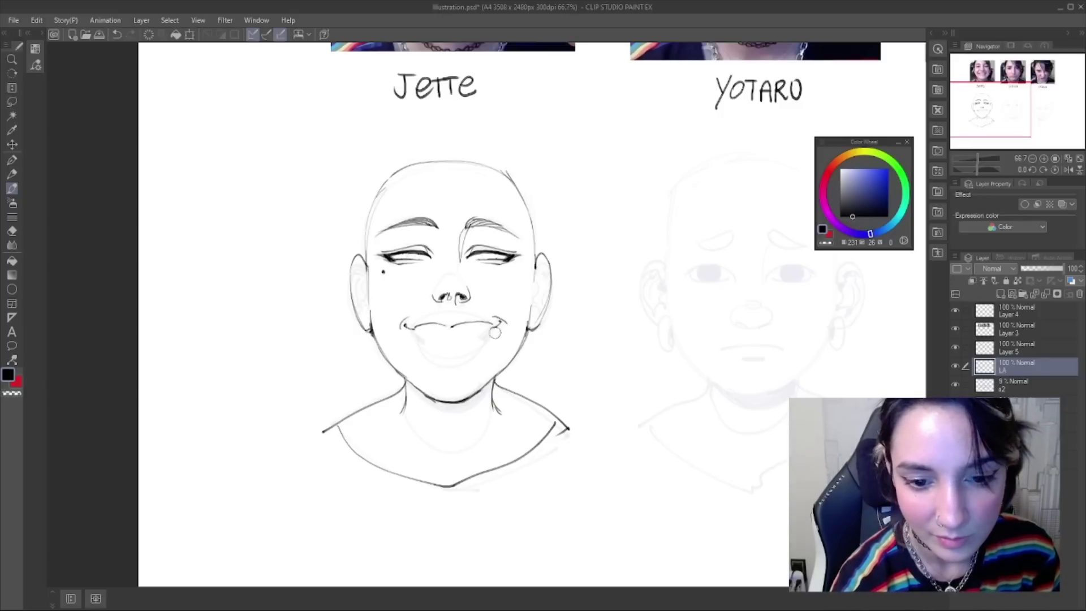
- Mirror the view, remove the inked mouth line, and strip back the nose wing on the beauty-mark side
key("h")
left_click_drag(703, 375, 688, 359)
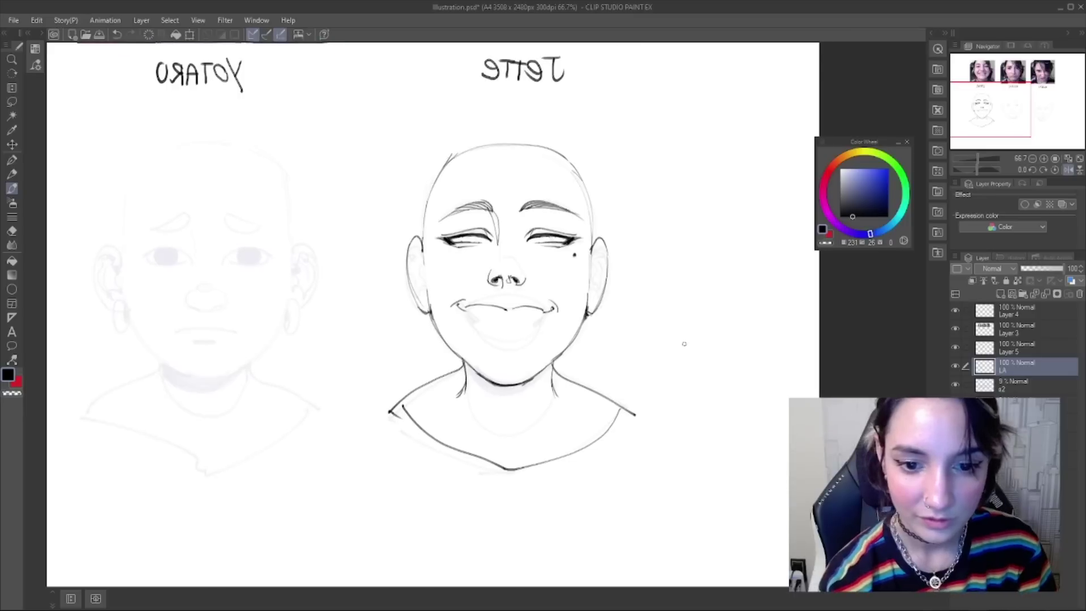
mouse_move(481, 308)
left_mouse_down()
mouse_move(449, 299)
mouse_move(561, 312)
left_mouse_up()
mouse_move(518, 284)
left_mouse_down()
mouse_move(526, 274)
mouse_move(512, 286)
left_mouse_up()
key("m")
key("ctrl+d")
key("b")
left_click_drag(514, 279, 521, 285)
key("ctrl+z")
key("ctrl+z")
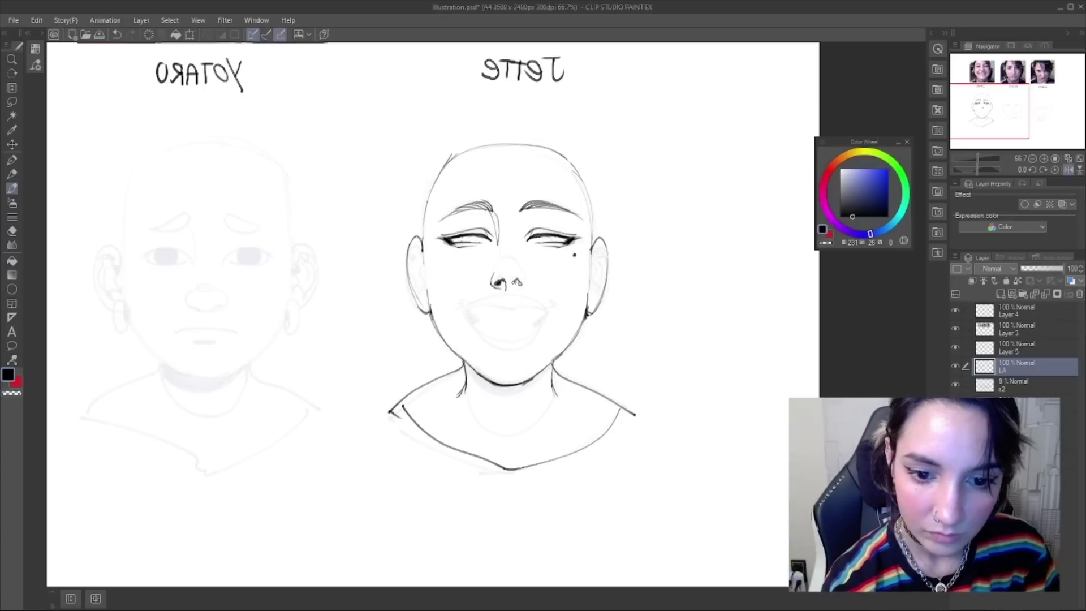
- Return to the unmirrored view and redraw the nostril and nose wing on the beauty-mark side
key("h")
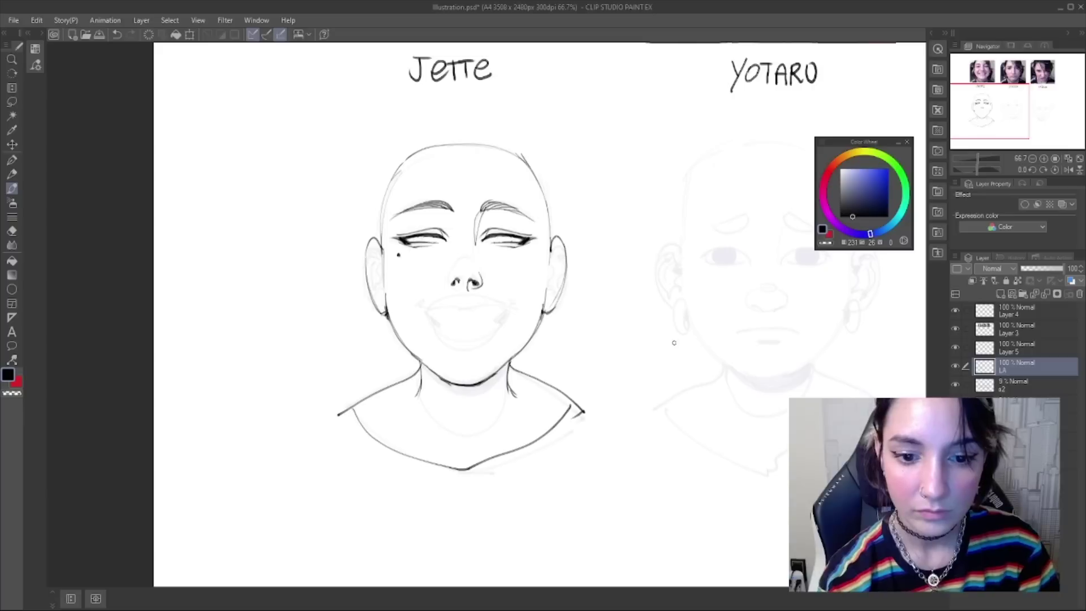
mouse_move(454, 271)
left_mouse_down()
mouse_move(515, 248)
mouse_move(464, 282)
left_mouse_up()
key("ctrl+z")
key("ctrl+z")
key("ctrl+z")
key("ctrl+z")
key("ctrl+z")
key("ctrl+z")
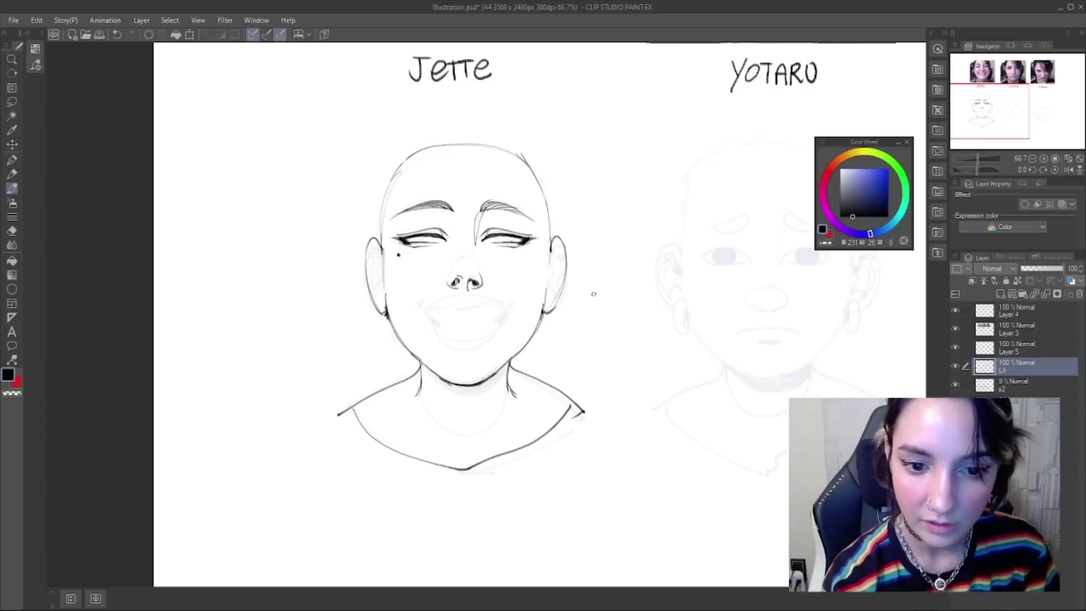
- Redraw the smiling mouth's upper line in mirrored view and accent both corners
key("h")
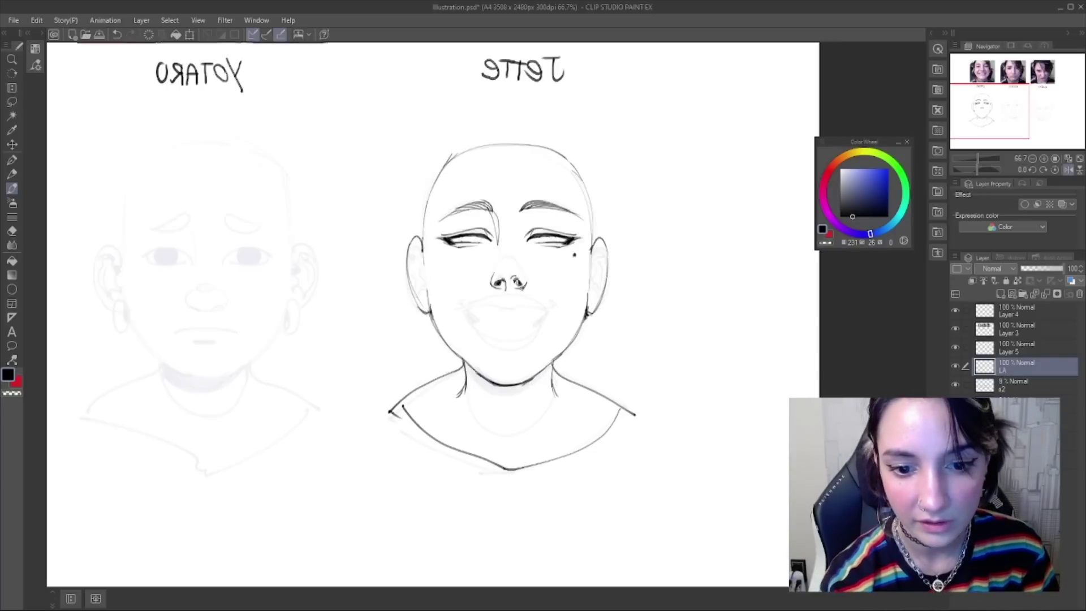
scroll(604, 269, "down", 2)
left_click_drag(457, 292, 546, 296)
key("ctrl+z")
key("ctrl+z")
key("ctrl+z")
key("ctrl+z")
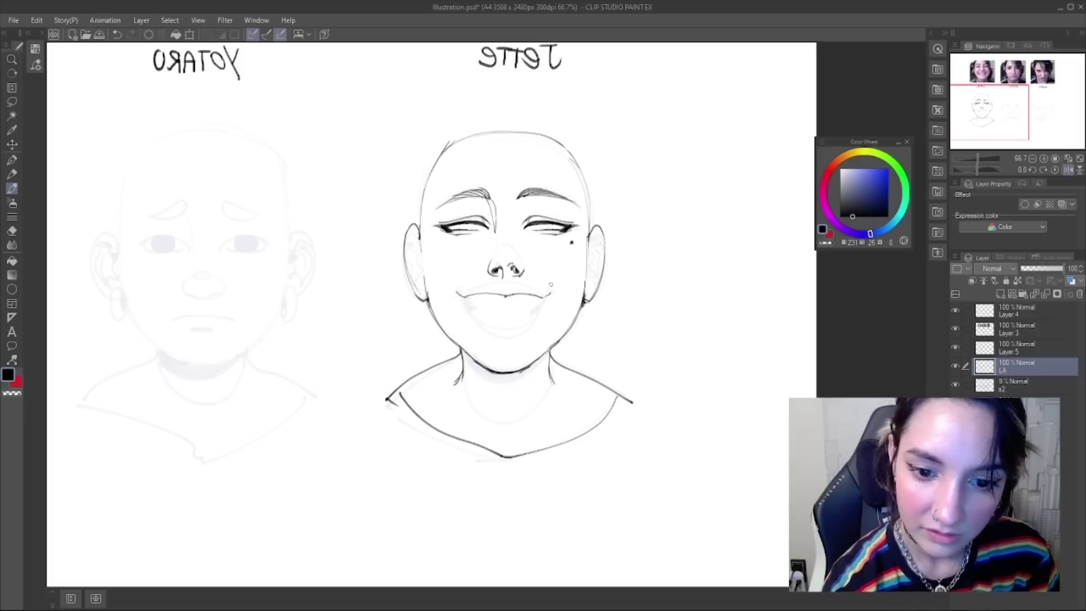
left_click_drag(545, 287, 553, 294)
left_click_drag(455, 295, 460, 291)
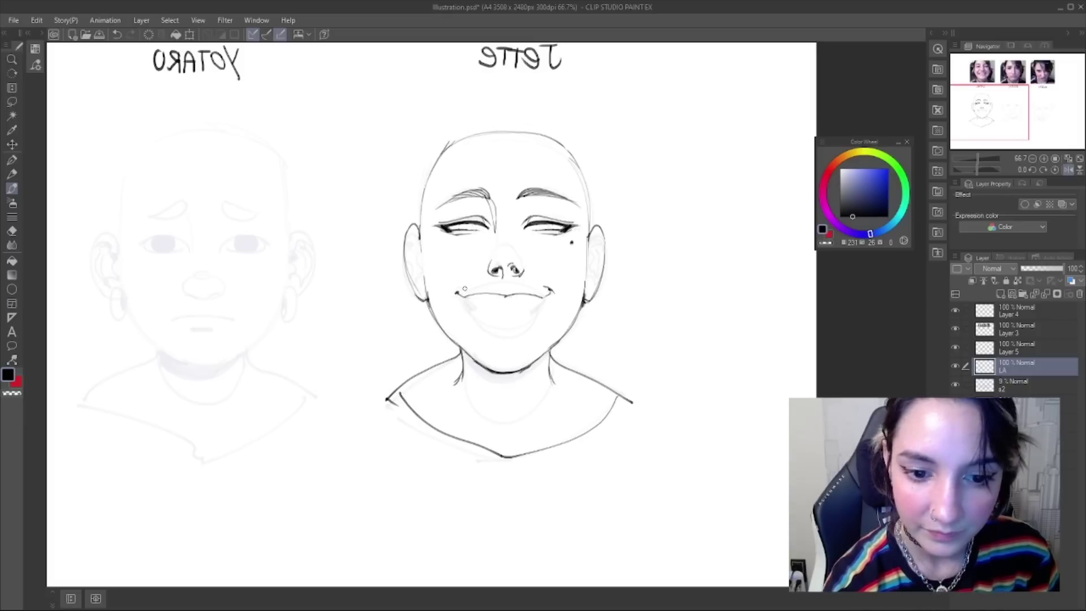
- Return to the unmirrored view, even out the upper mouth line, and refine the small accents at both mouth corners
key("h")
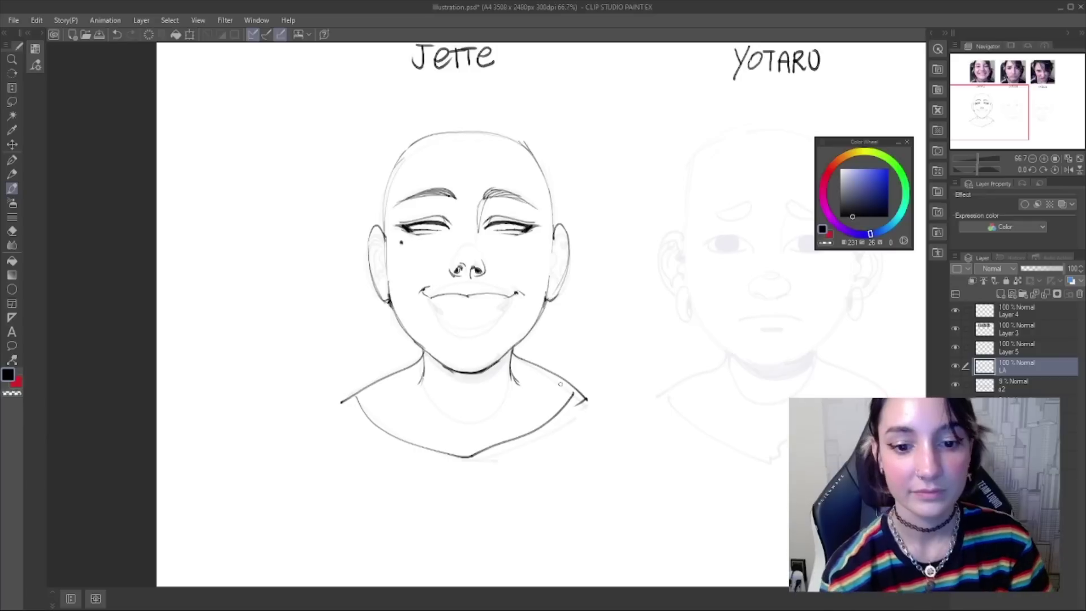
left_click_drag(521, 295, 522, 291)
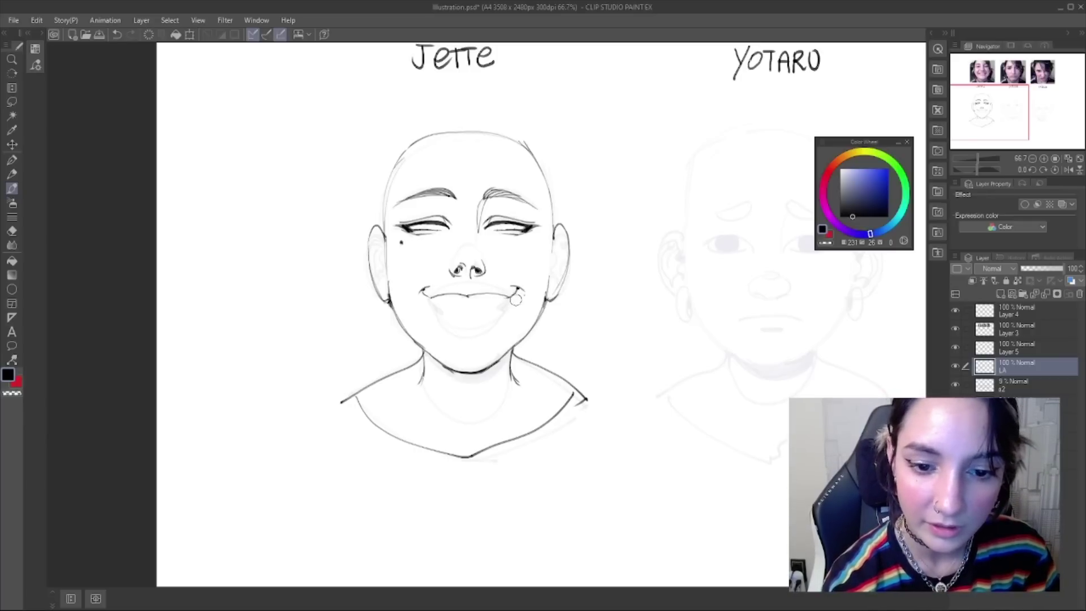
left_click_drag(473, 297, 508, 296)
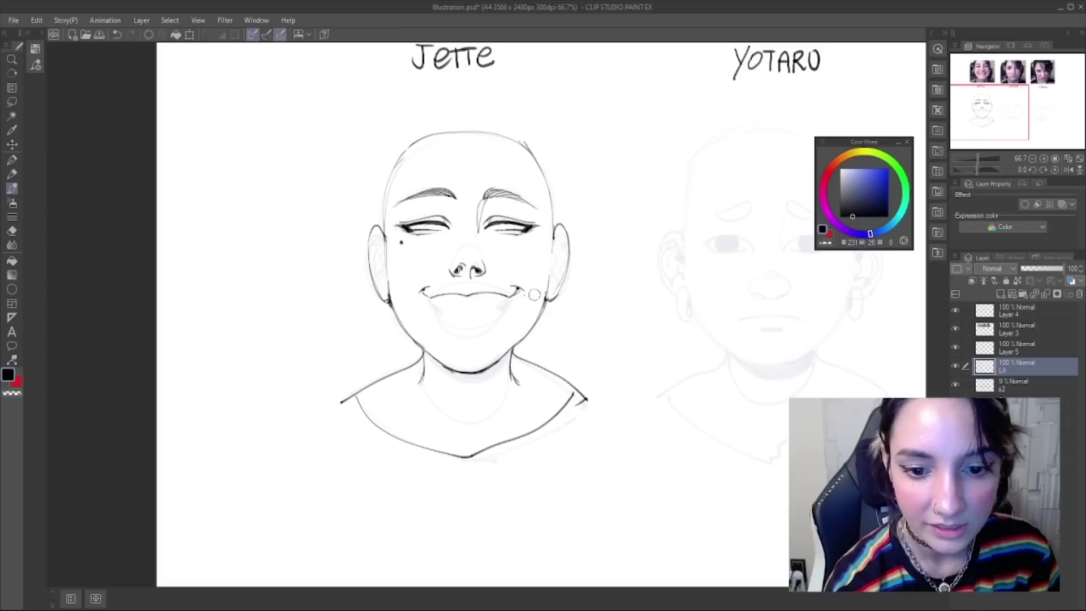
left_click_drag(422, 290, 421, 293)
key("ctrl+z")
left_click_drag(513, 288, 518, 291)
key("ctrl+z")
key("ctrl+z")
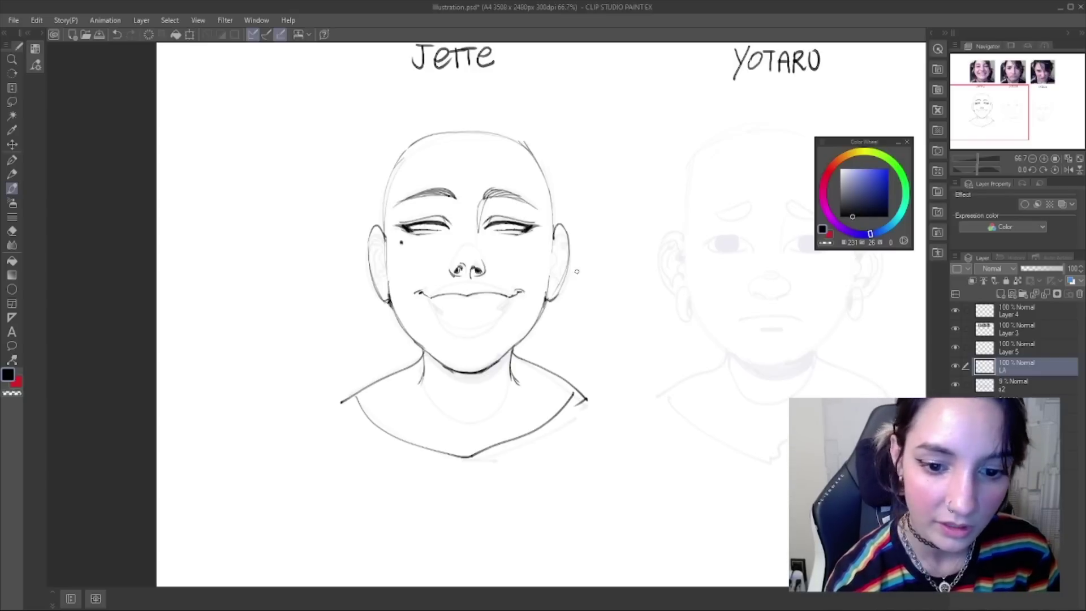
- Ink the open mouth's lower contour as one deep curve running from corner to corner
left_click_drag(428, 297, 512, 300)
key("ctrl+z")
left_click_drag(427, 296, 515, 290)
key("ctrl+z")
mouse_move(428, 300)
left_mouse_down()
mouse_move(515, 298)
mouse_move(451, 322)
mouse_move(511, 299)
left_mouse_up()
key("ctrl+z")
key("ctrl+z")
left_click_drag(428, 297, 516, 294)
key("ctrl+z")
mouse_move(423, 299)
left_mouse_down()
mouse_move(484, 334)
mouse_move(512, 299)
left_mouse_up()
key("ctrl+z")
mouse_move(424, 296)
left_mouse_down()
mouse_move(511, 298)
mouse_move(439, 327)
mouse_move(515, 298)
left_mouse_up()
key("ctrl+z")
key("ctrl+z")
key("ctrl+z")
left_click_drag(425, 296, 516, 298)
key("ctrl+z")
mouse_move(424, 297)
left_mouse_down()
mouse_move(445, 325)
mouse_move(504, 292)
left_mouse_up()
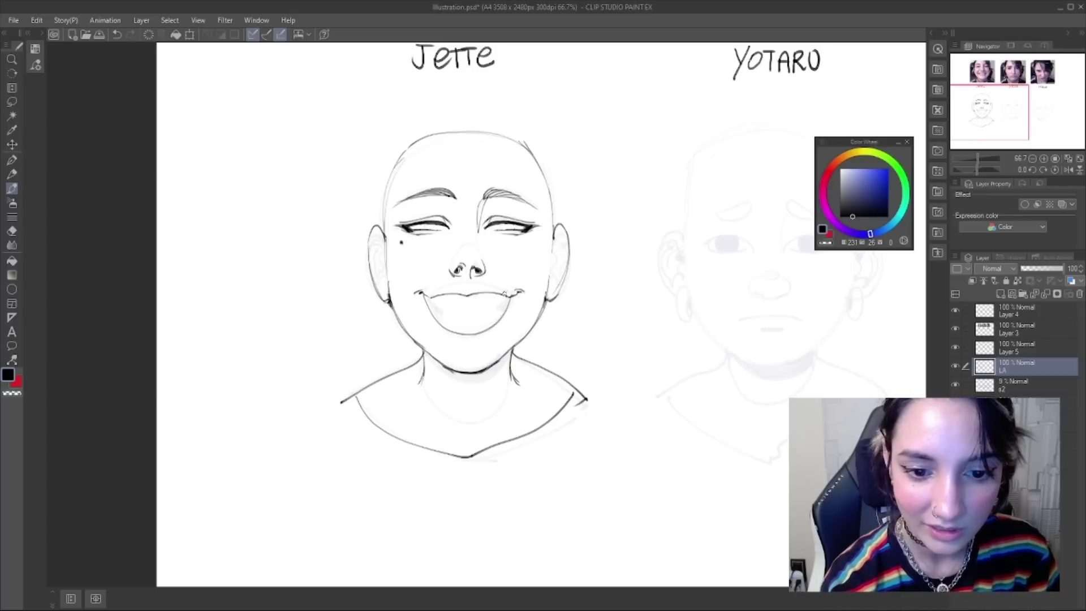
- Lasso the whole inked mouth, stretch it slightly wider with a transform, apply it, and return to the brush
key("m")
mouse_move(436, 278)
left_mouse_down()
mouse_move(402, 297)
mouse_move(529, 300)
mouse_move(466, 269)
left_mouse_up()
key("ctrl+t")
left_click_drag(532, 309, 534, 308)
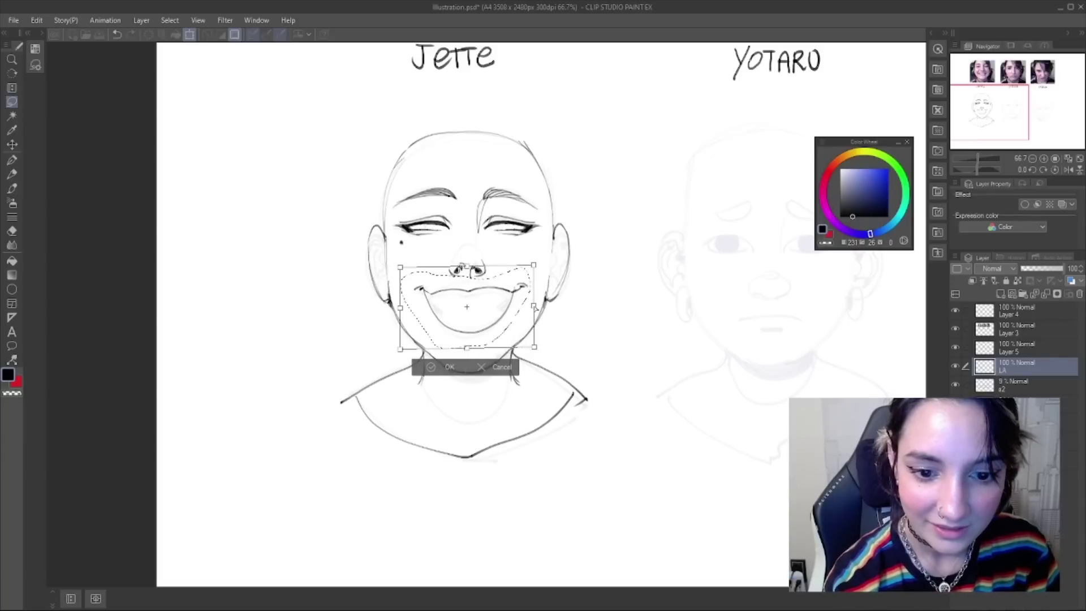
left_click_drag(400, 309, 398, 309)
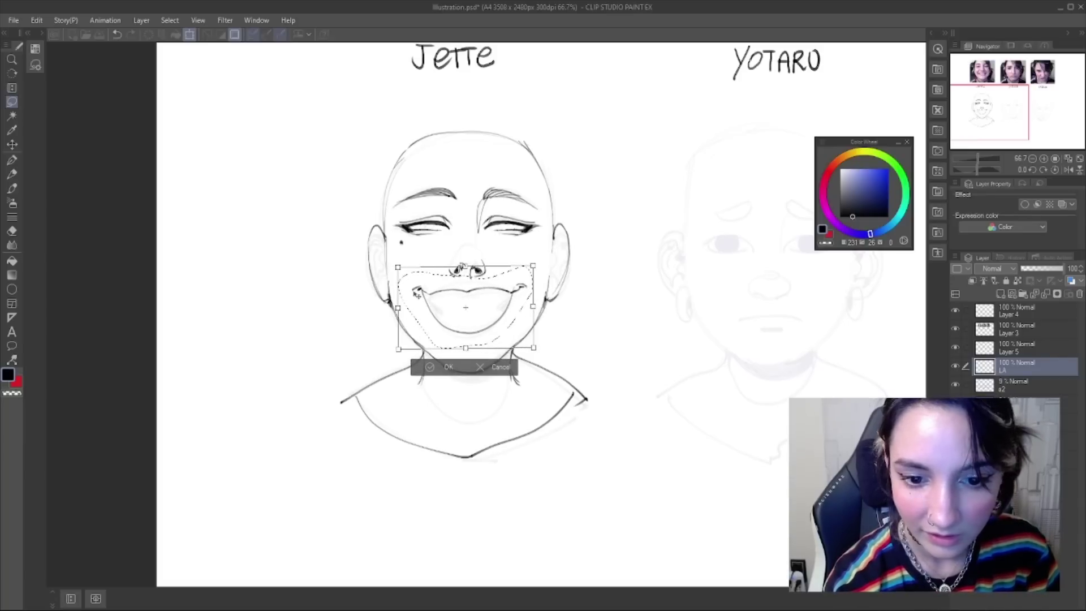
left_click_drag(534, 307, 535, 309)
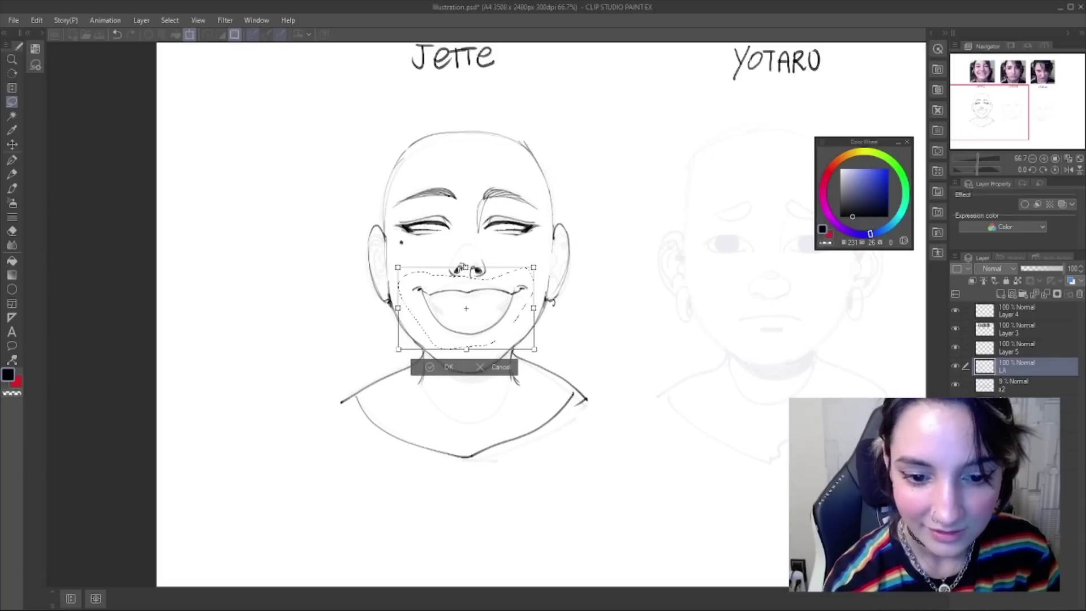
key("Return")
key("ctrl+d")
key("b")
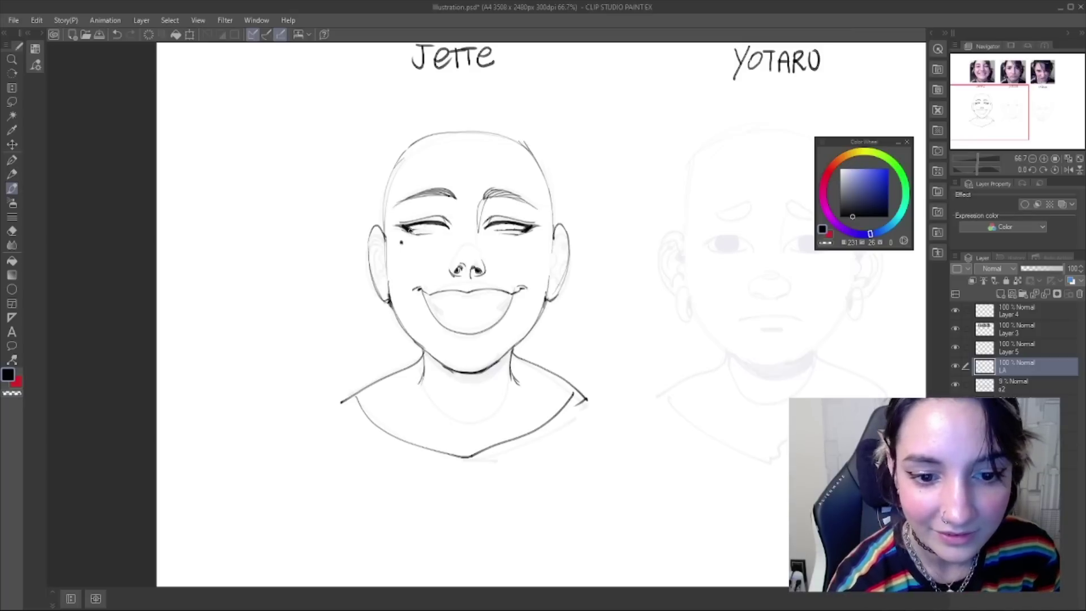
- Clean up the lower lid of the beauty-mark eye and rotate its eyebrow so the inner end sits higher
left_click_drag(415, 229, 452, 230)
left_click_drag(420, 230, 409, 231)
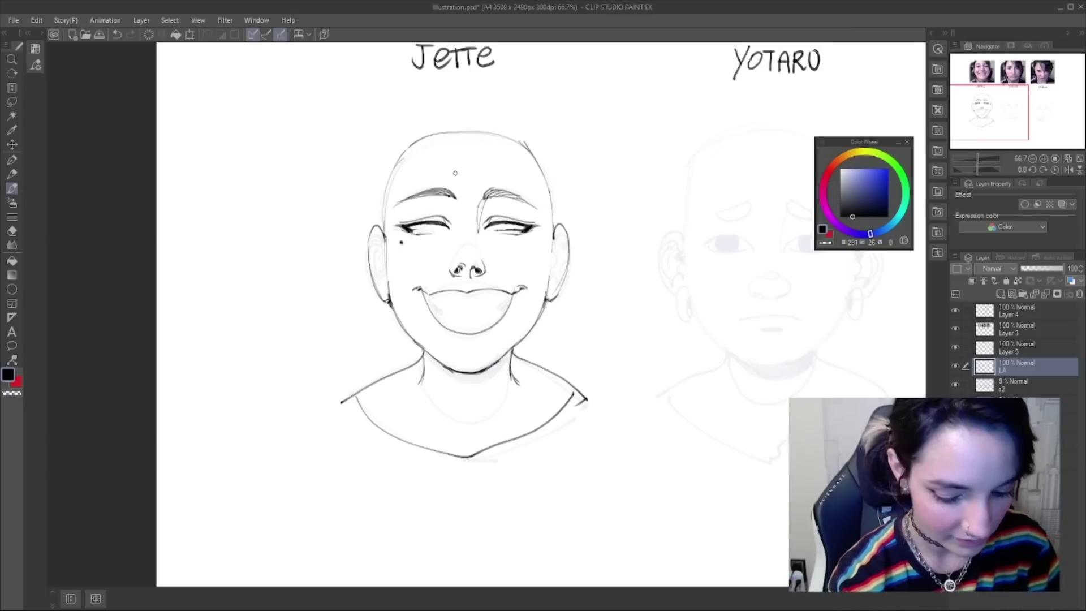
key("m")
mouse_move(461, 187)
left_mouse_down()
mouse_move(394, 210)
mouse_move(463, 193)
mouse_move(490, 155)
left_mouse_up()
key("ctrl+t")
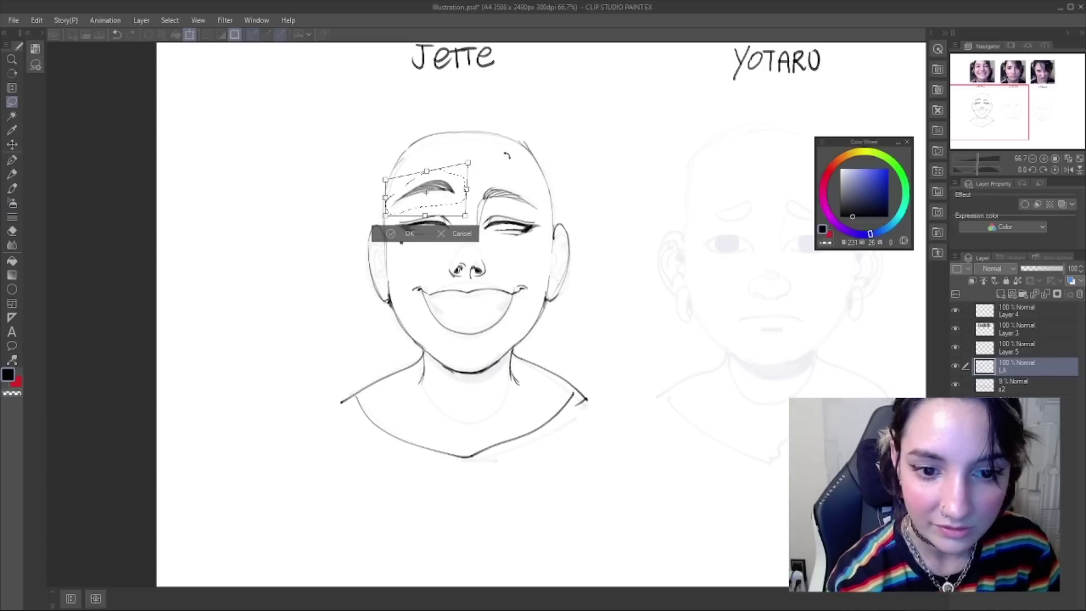
key("Return")
key("ctrl+d")
- Lasso the eyebrow opposite the beauty mark and rotate it so its inner end rises to match
mouse_move(504, 176)
left_mouse_down()
mouse_move(484, 186)
mouse_move(491, 198)
mouse_move(546, 204)
left_mouse_up()
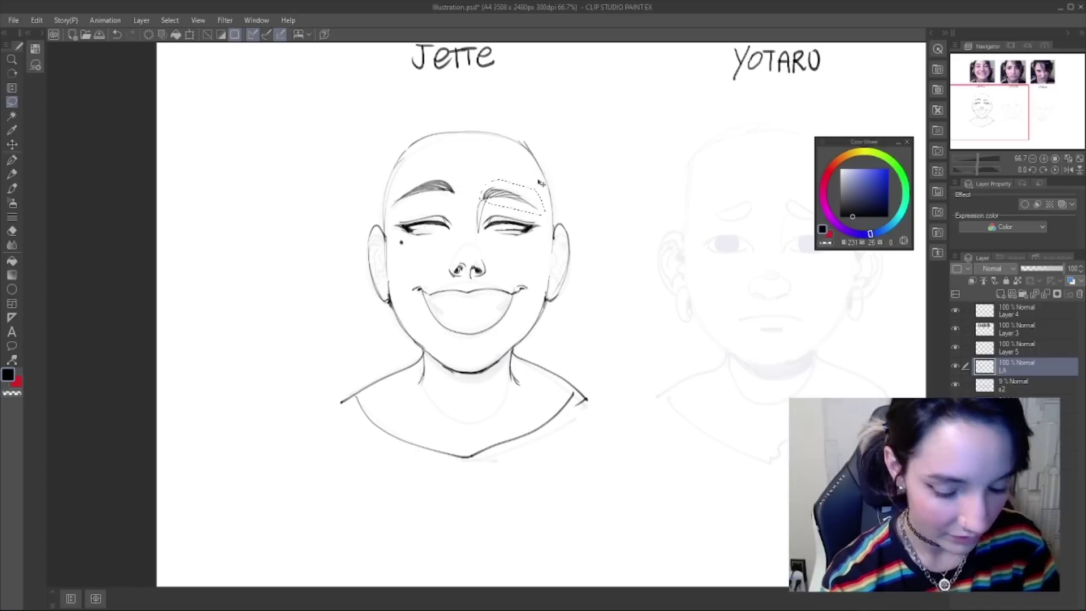
key("ctrl+t")
left_click_drag(482, 182, 502, 143)
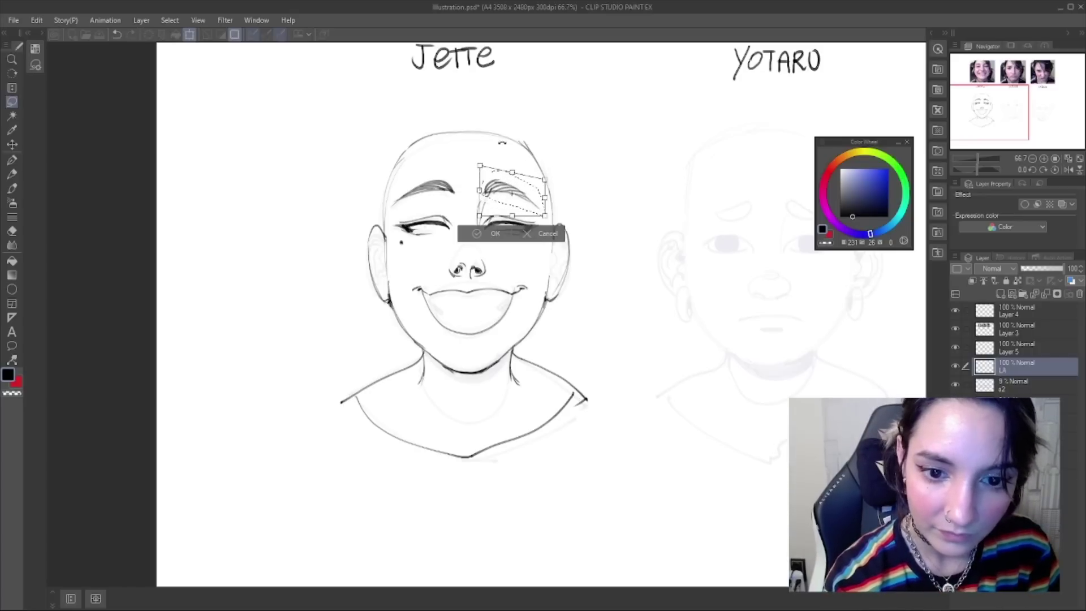
key("Return")
key("b")
- Redraw the lower lid lines of both closed eyes closer beneath the upper lashes
left_click_drag(593, 156, 605, 176)
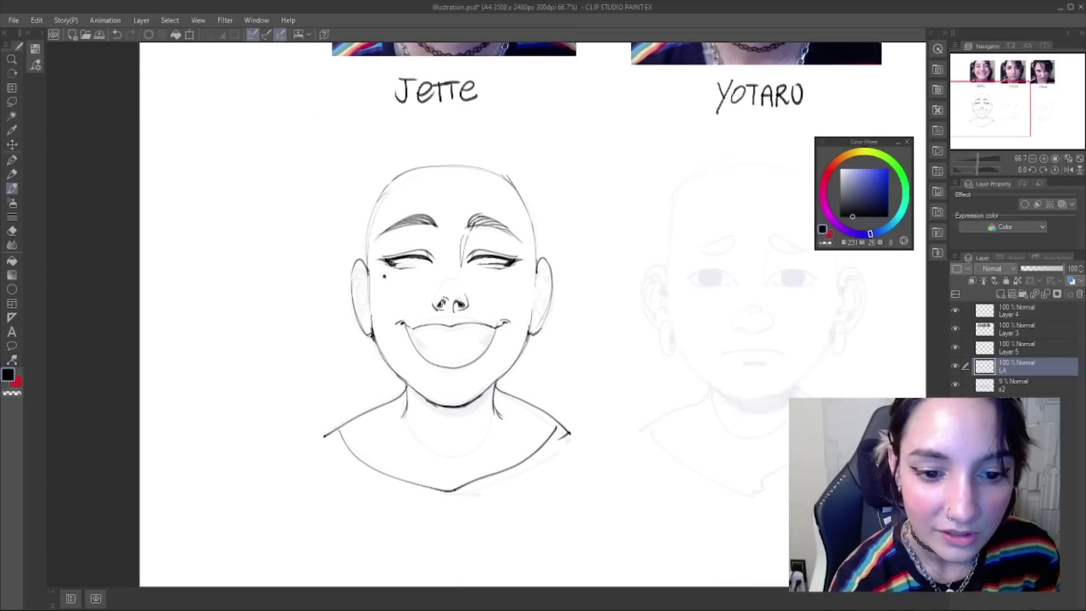
left_click_drag(393, 265, 428, 261)
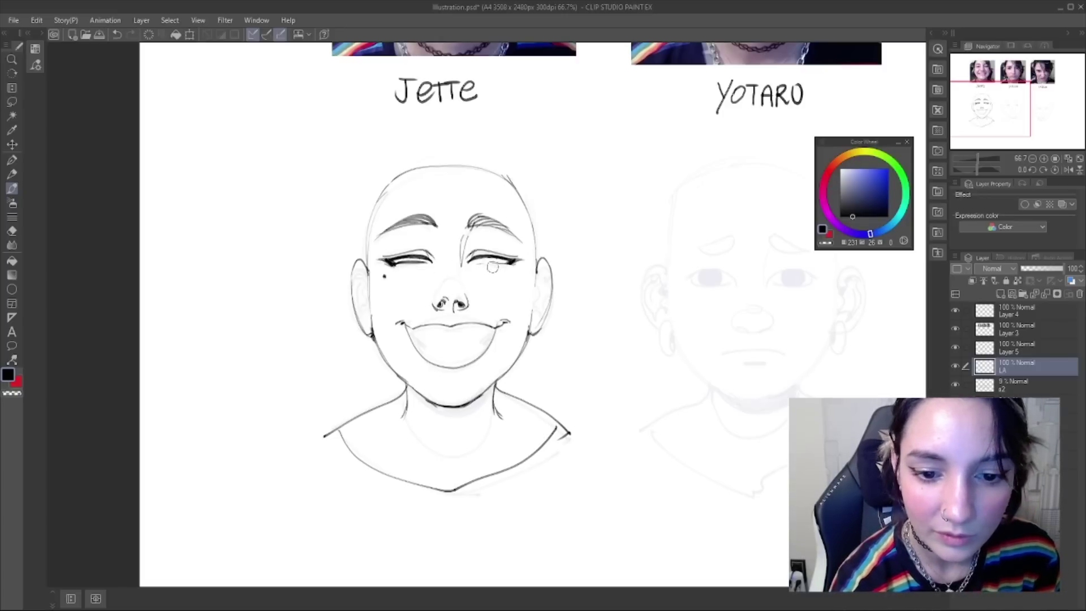
mouse_move(476, 263)
left_mouse_down()
mouse_move(507, 262)
mouse_move(496, 260)
left_mouse_up()
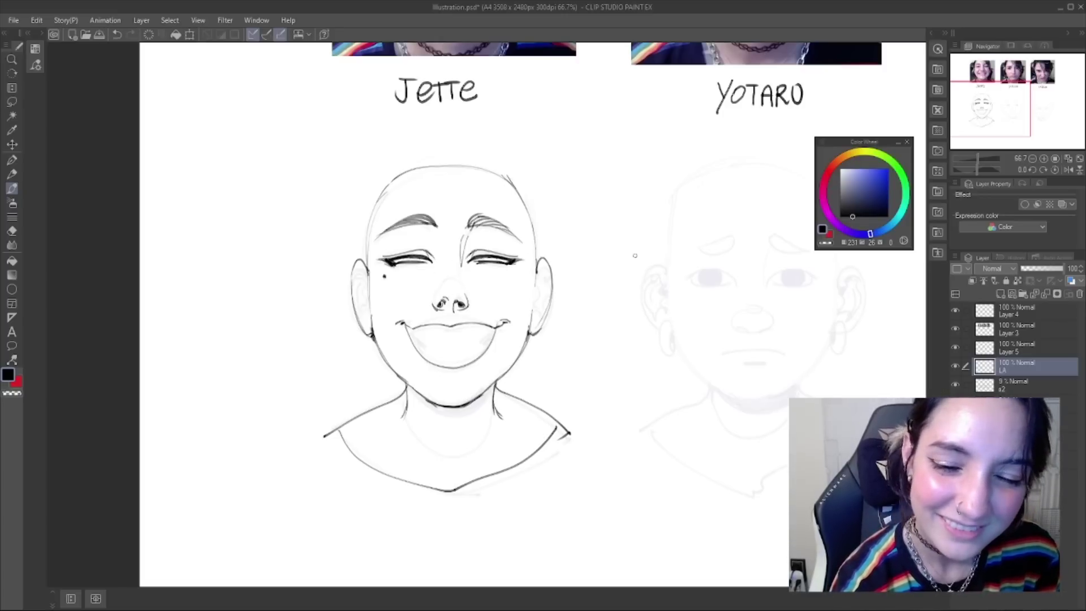
- Rework both mouth corners with short creases extending outward from the smile
left_click_drag(403, 322, 393, 324)
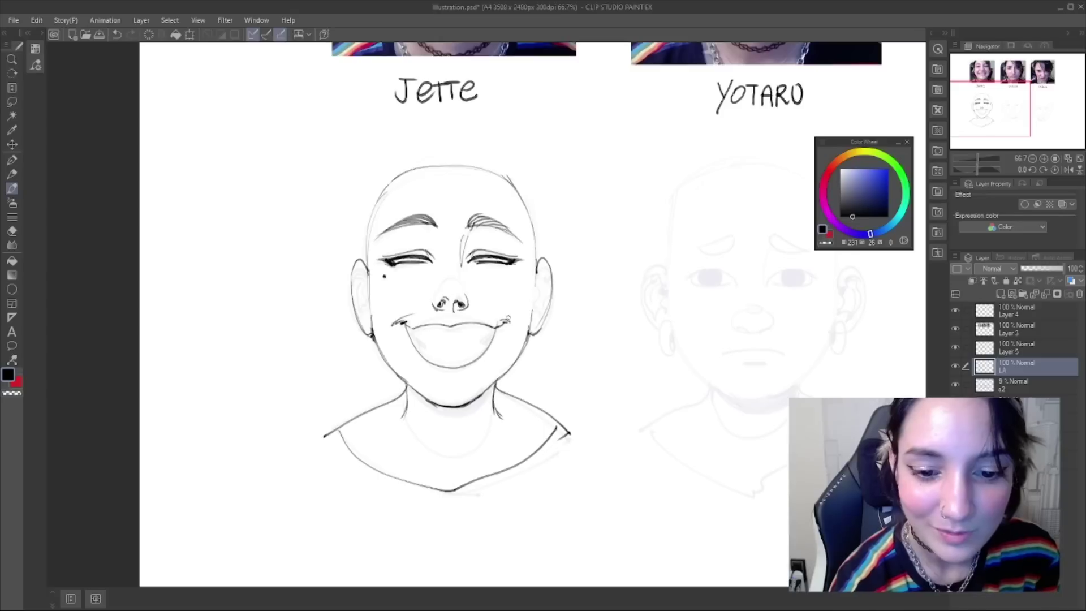
left_click_drag(497, 323, 513, 320)
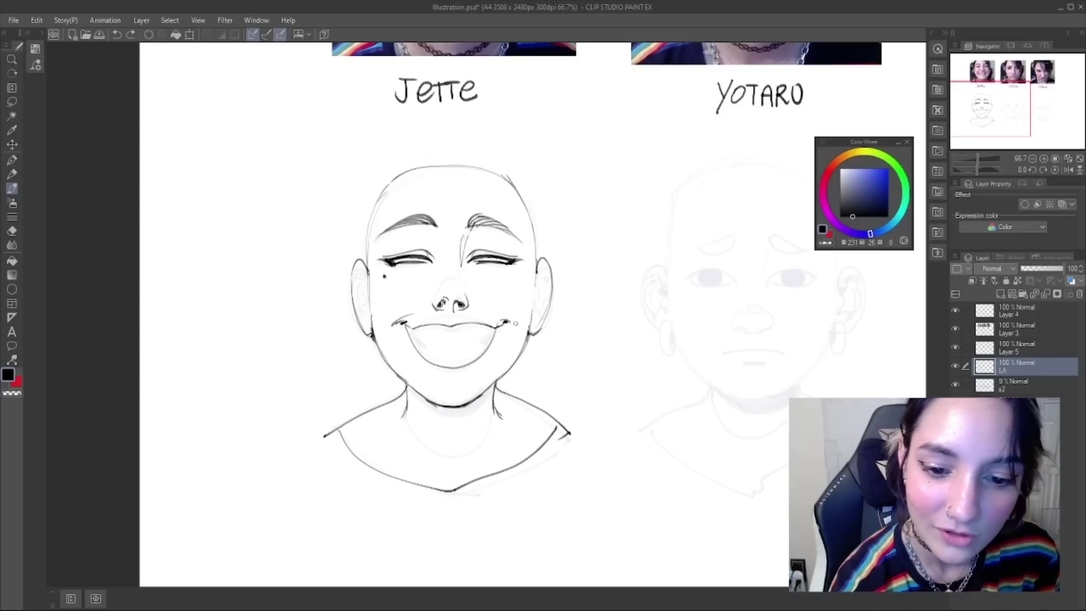
key("ctrl+z")
key("ctrl+z")
left_click_drag(507, 325, 508, 321)
mouse_move(526, 205)
left_mouse_down()
mouse_move(534, 334)
mouse_move(521, 212)
left_mouse_up()
- Shade the inner mouth corner and add a fang on the beauty-mark side, and darken the opposite eye's outer lashes
left_click_drag(416, 333, 413, 358)
key("ctrl+z")
key("ctrl+z")
key("ctrl+z")
left_click_drag(403, 335, 416, 359)
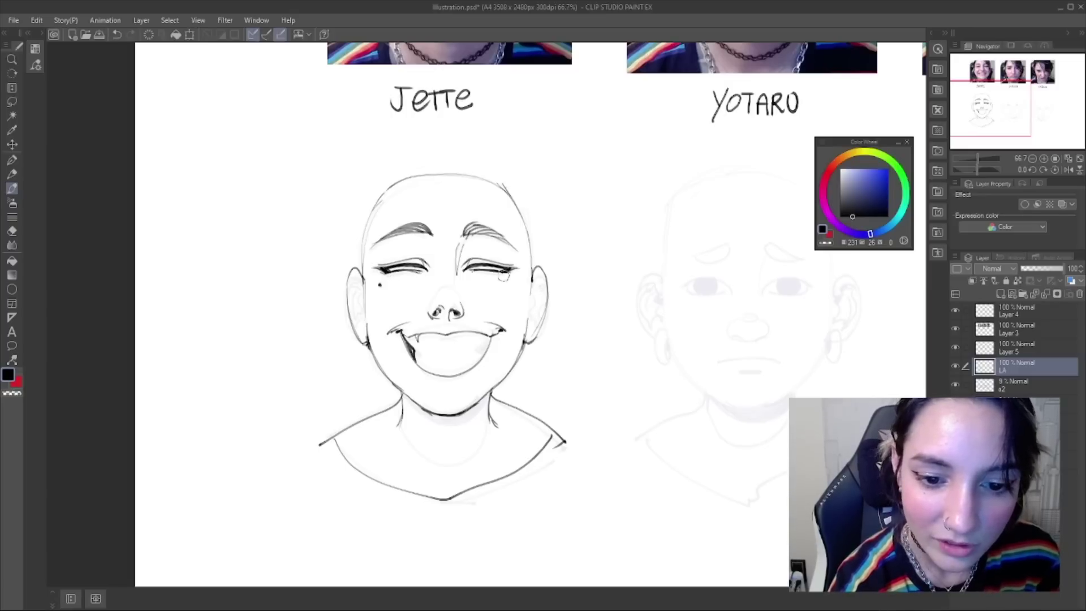
key("ctrl+z")
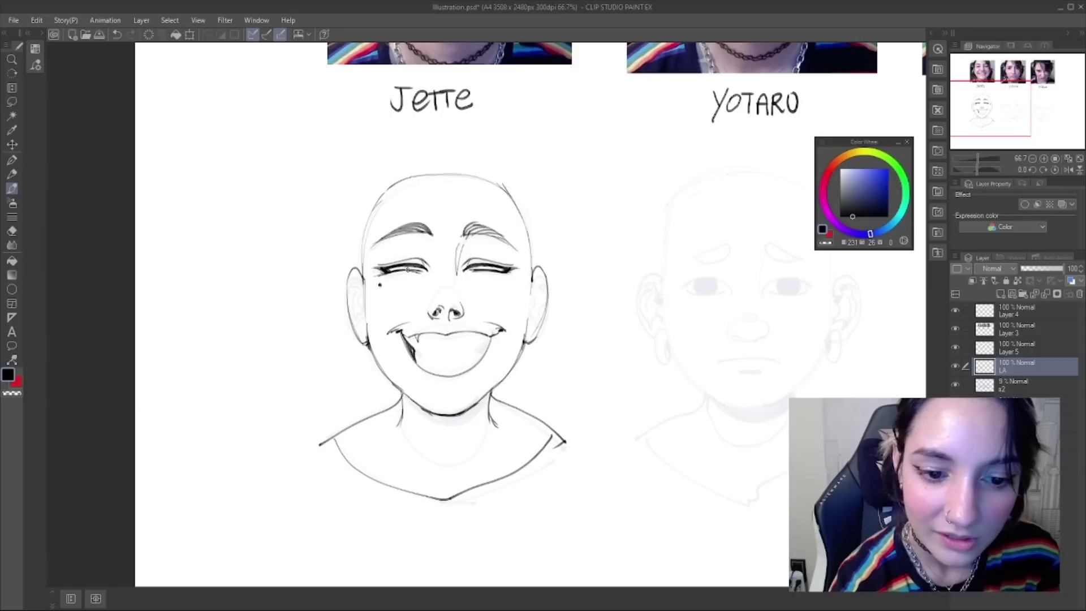
left_click_drag(500, 276, 518, 278)
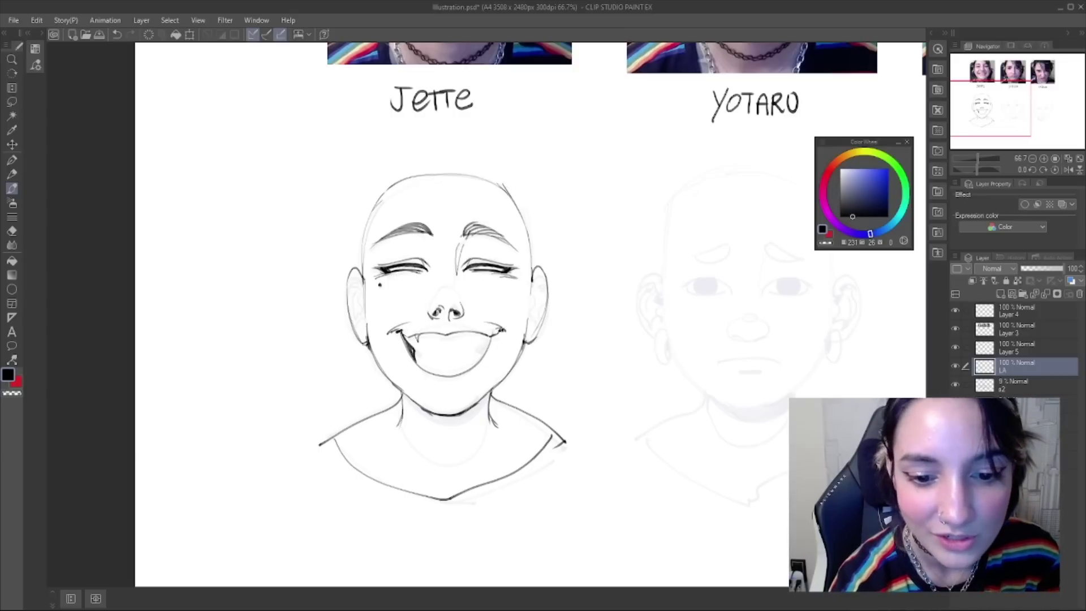
- Shade the opposite mouth corner, ink the edge of the upper teeth, and add small canines to the lower teeth
left_click_drag(414, 350, 477, 354)
key("ctrl+z")
key("ctrl+z")
key("ctrl+z")
key("ctrl+z")
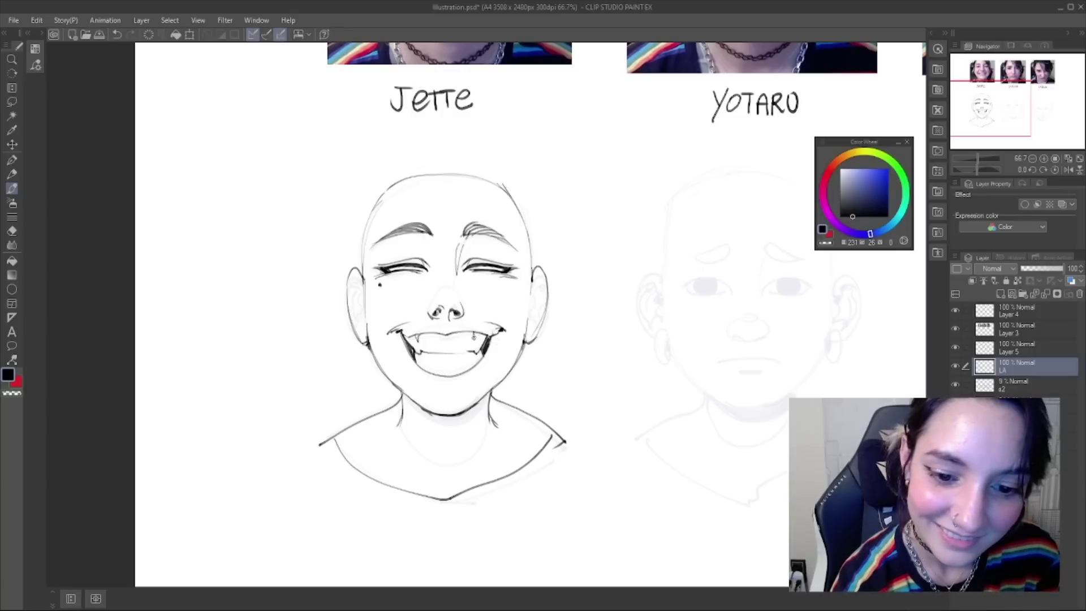
left_click_drag(427, 366, 472, 361)
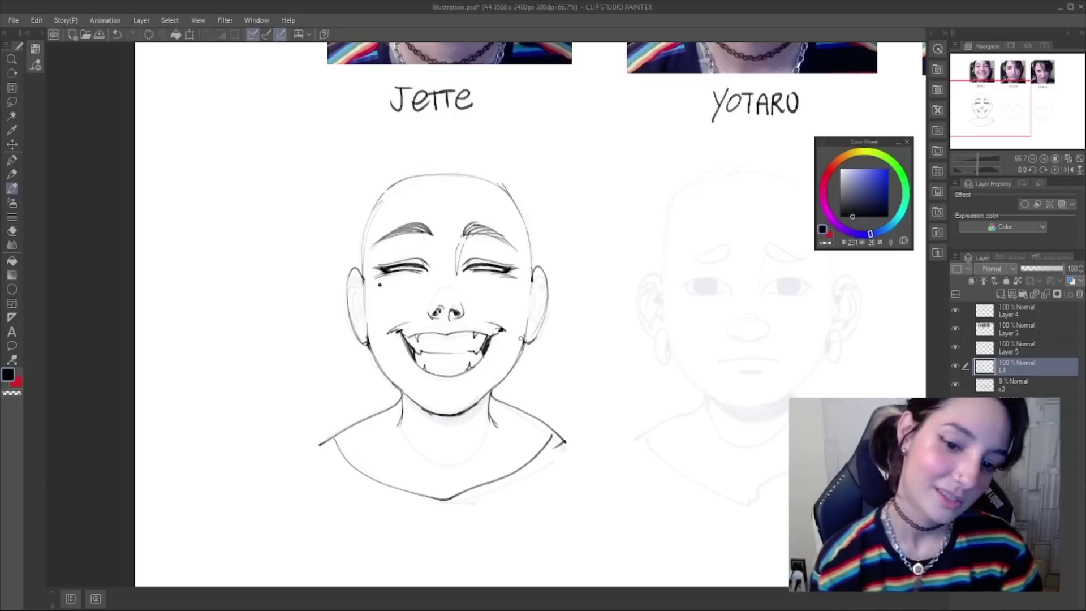
- Redraw the gum line and fangs of the upper teeth across the open mouth
left_click_drag(404, 334, 487, 331)
key("ctrl+z")
key("ctrl+z")
key("ctrl+z")
key("ctrl+z")
key("ctrl+z")
key("ctrl+z")
left_click_drag(412, 333, 488, 332)
- Outline the lower lip beneath the open mouth and thicken its centre with a short shadow stroke
mouse_move(417, 367)
left_mouse_down()
mouse_move(458, 382)
mouse_move(484, 359)
left_mouse_up()
key("ctrl+z")
key("ctrl+z")
key("ctrl+z")
mouse_move(415, 369)
left_mouse_down()
mouse_move(478, 372)
mouse_move(444, 389)
mouse_move(460, 387)
left_mouse_up()
key("ctrl+z")
key("ctrl+z")
key("ctrl+z")
key("ctrl+z")
left_click_drag(437, 387, 458, 388)
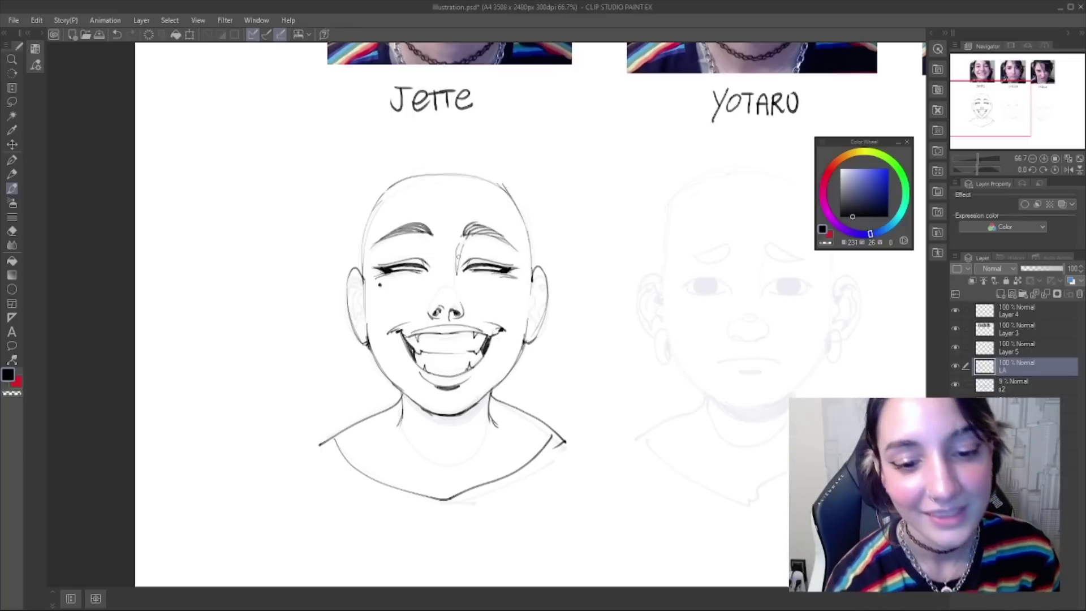
- Touch up the lashes of the eye opposite the beauty mark and the upper teeth near that mouth corner
left_click_drag(485, 265, 517, 268)
key("ctrl+z")
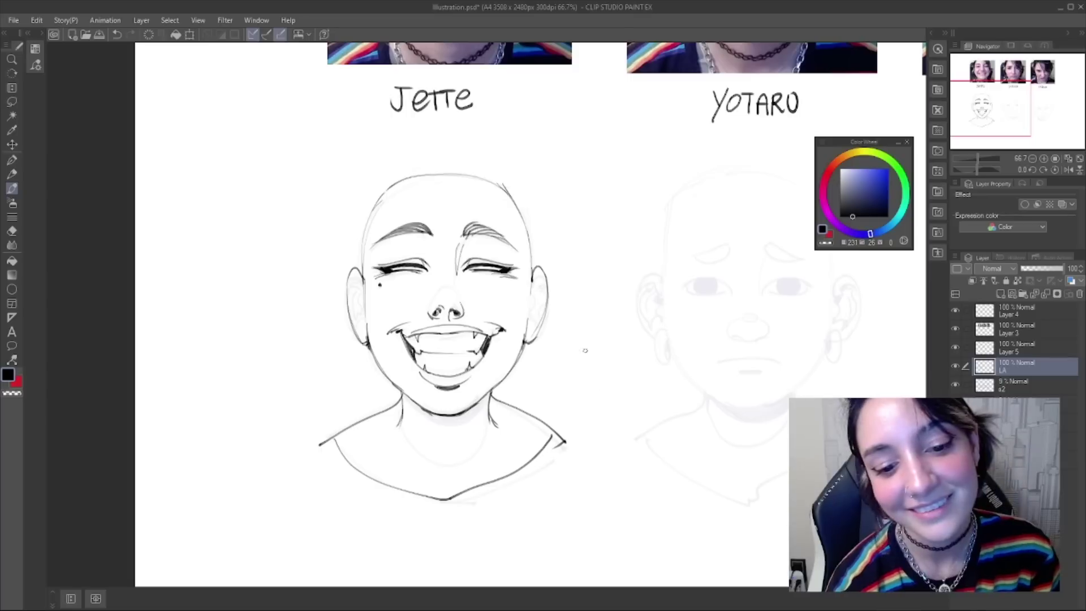
left_click_drag(407, 338, 500, 330)
key("ctrl+z")
key("ctrl+z")
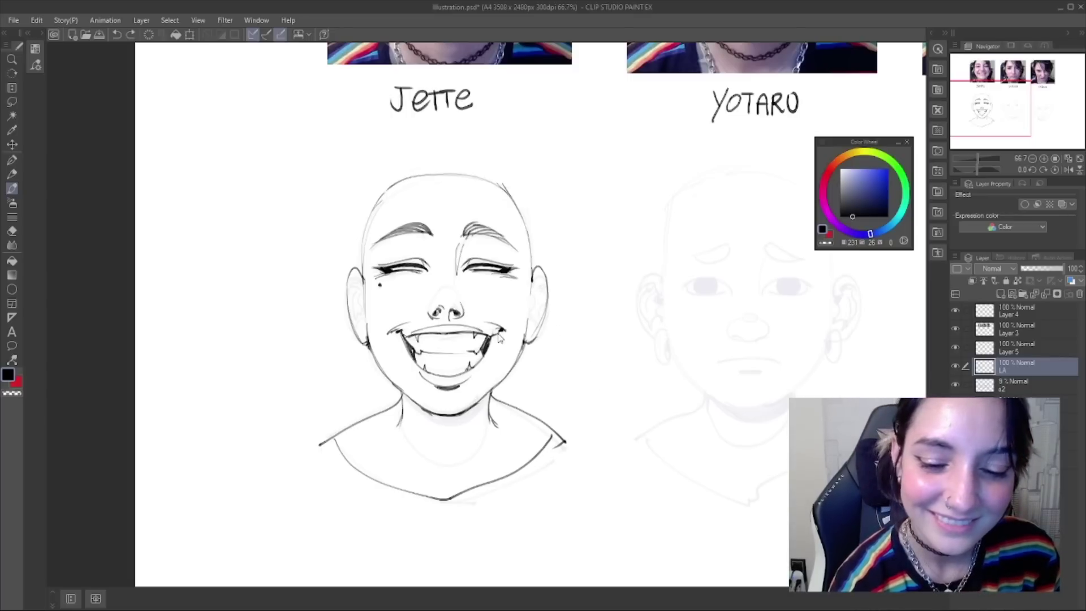
left_click_drag(456, 333, 500, 331)
key("ctrl+z")
- Erase the lower teeth and lower mouth contour, and redraw a shallower curve between the two inner corners
left_click_drag(618, 257, 596, 268)
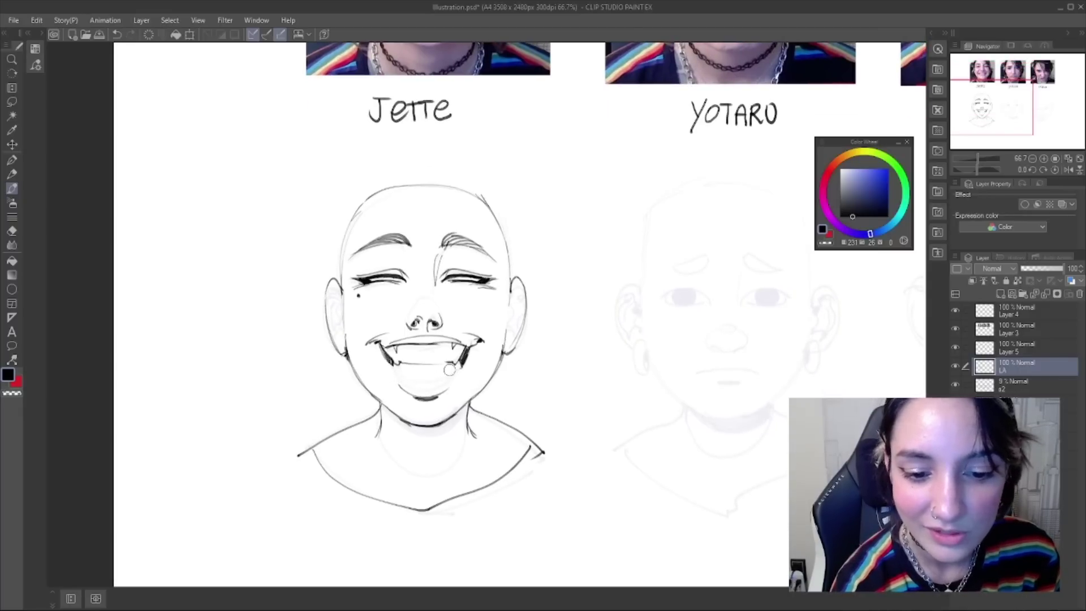
left_click_drag(393, 364, 461, 364)
key("ctrl+z")
mouse_move(394, 365)
left_mouse_down()
mouse_move(436, 376)
mouse_move(462, 366)
left_mouse_up()
key("ctrl+z")
left_click_drag(393, 365, 469, 358)
key("ctrl+z")
key("ctrl+z")
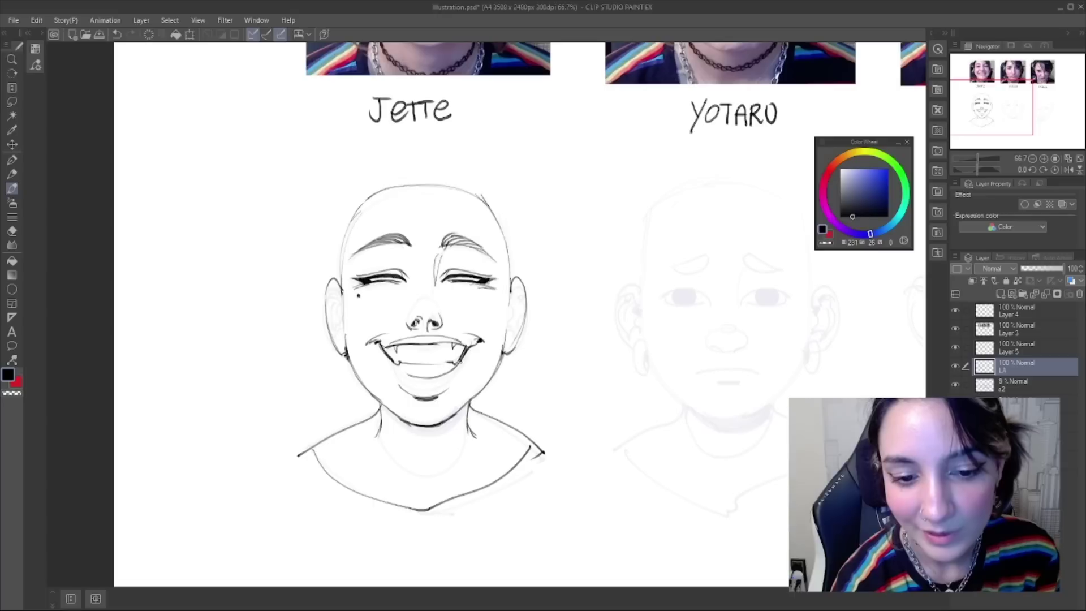
- Rework the mouth's lower contour so it runs smoothly down from the corner on the beauty-mark side
key("ctrl+z")
mouse_move(385, 355)
left_mouse_down()
mouse_move(426, 377)
mouse_move(416, 376)
left_mouse_up()
key("ctrl+z")
key("ctrl+z")
key("ctrl+z")
key("ctrl+z")
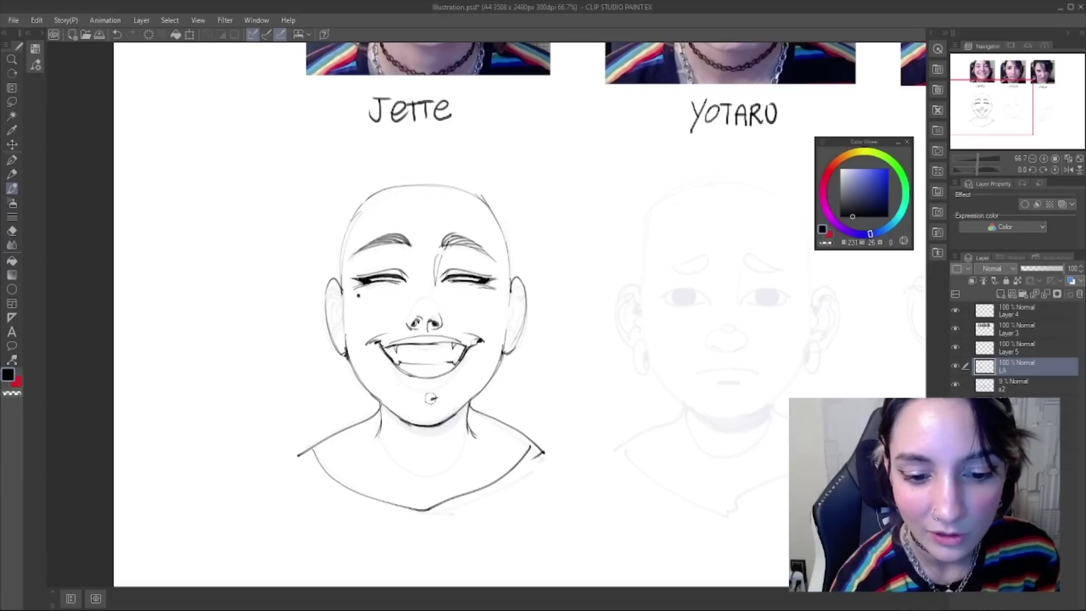
- Replace the lower-lip shadow with a curve closer to the mouth, and add smile creases around both mouth corners
left_click_drag(396, 381, 450, 386)
key("ctrl+z")
key("ctrl+z")
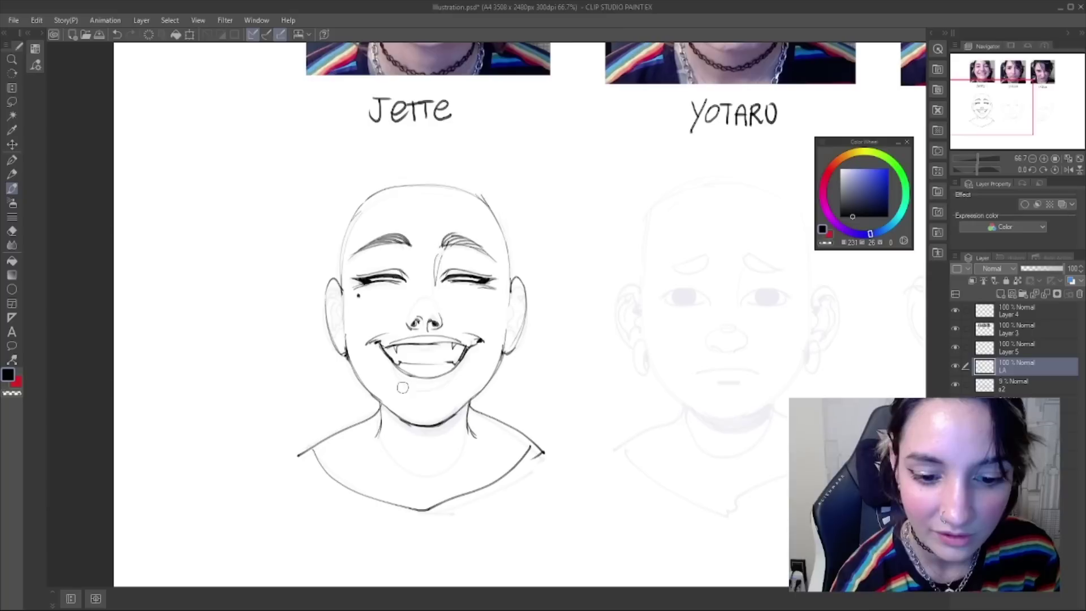
mouse_move(399, 386)
left_mouse_down()
mouse_move(454, 372)
mouse_move(445, 390)
mouse_move(454, 380)
left_mouse_up()
key("ctrl+z")
key("ctrl+z")
key("ctrl+z")
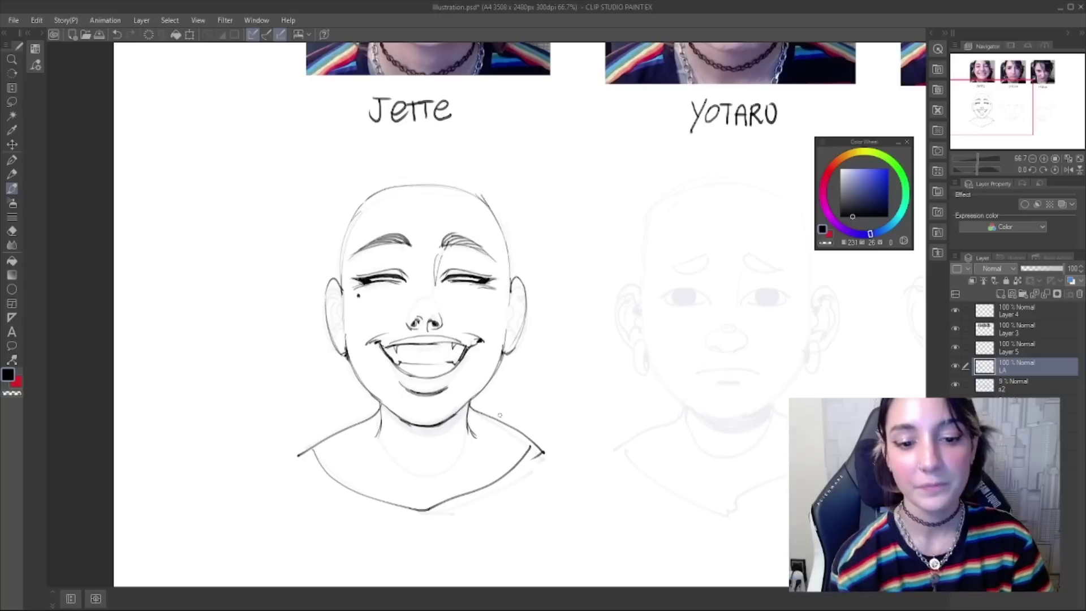
left_click_drag(485, 340, 476, 333)
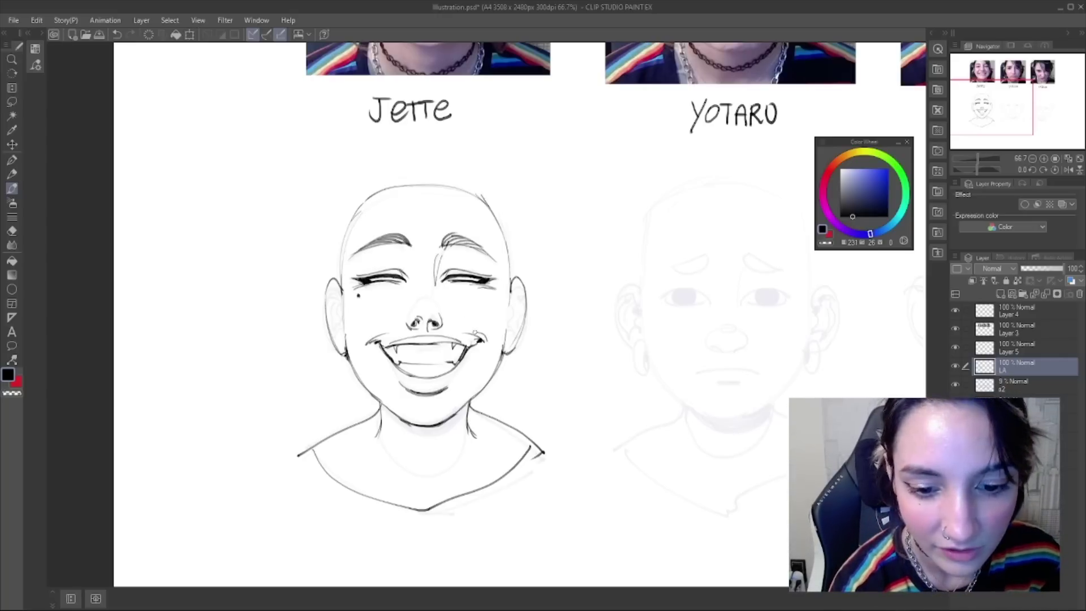
left_click_drag(364, 343, 386, 335)
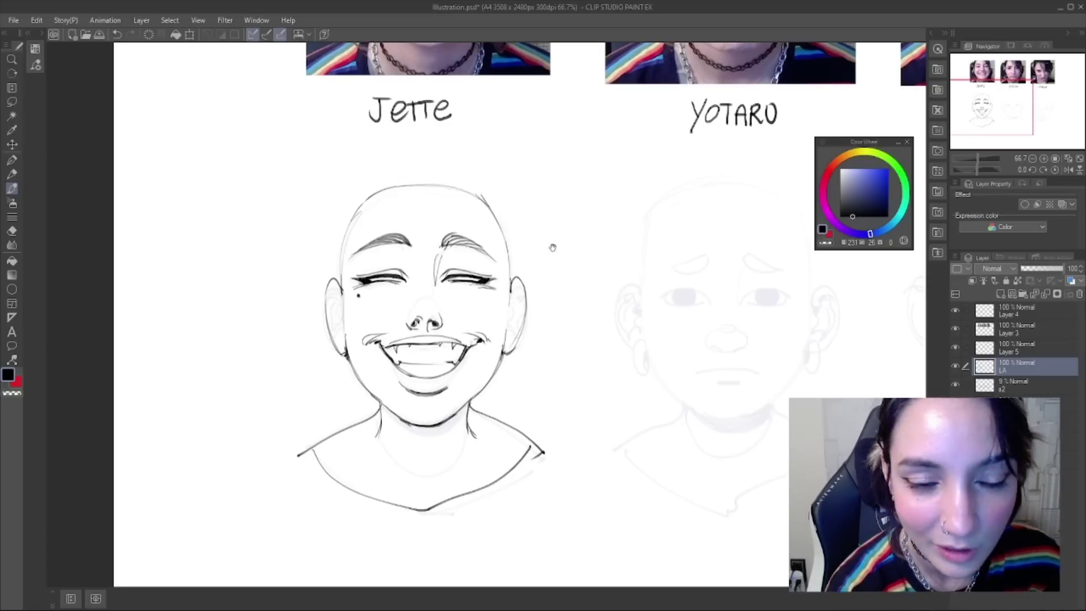
- Check the reference photo and lighten the lower lid line of the closed eye on the beauty-mark side
scroll(553, 245, "up", 4)
scroll(524, 401, "down", 3)
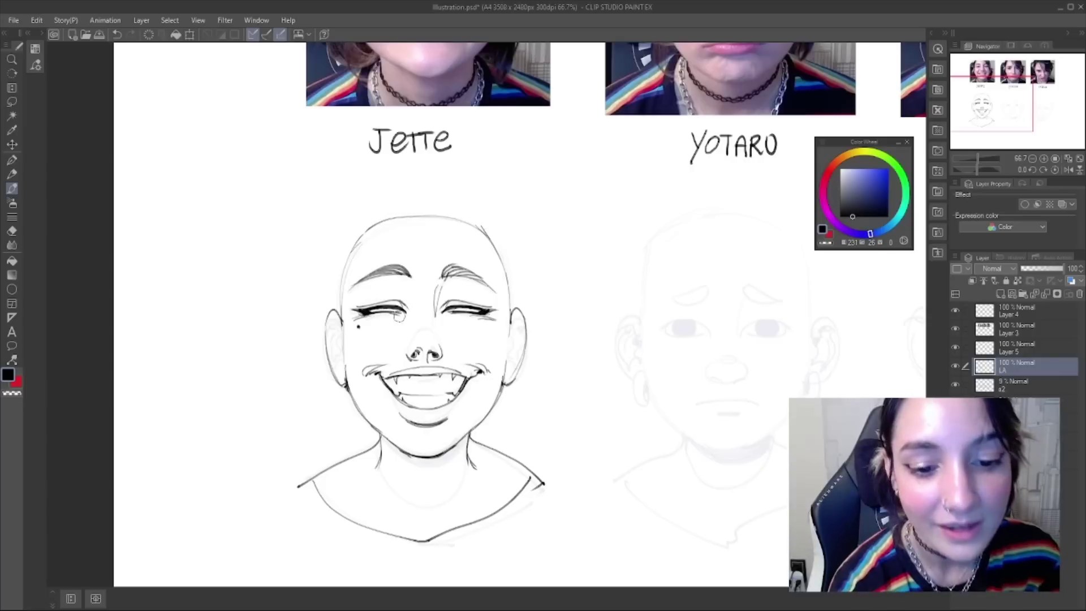
left_click_drag(366, 313, 405, 311)
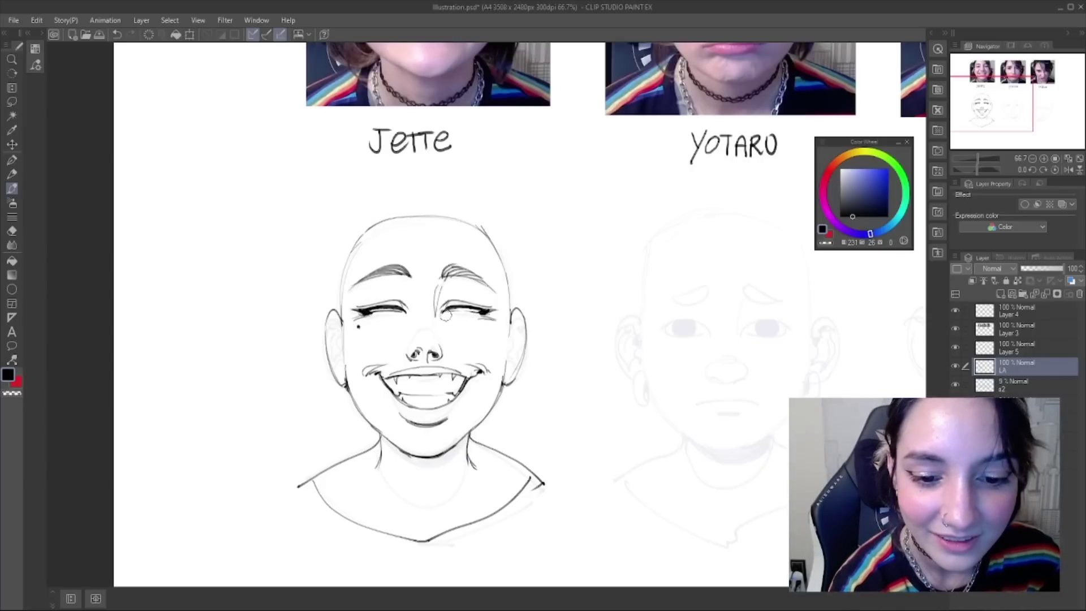
- Clean up the lower lid line of the eye opposite the beauty mark and try small touch-ups on the other eye
left_click_drag(456, 310, 498, 309)
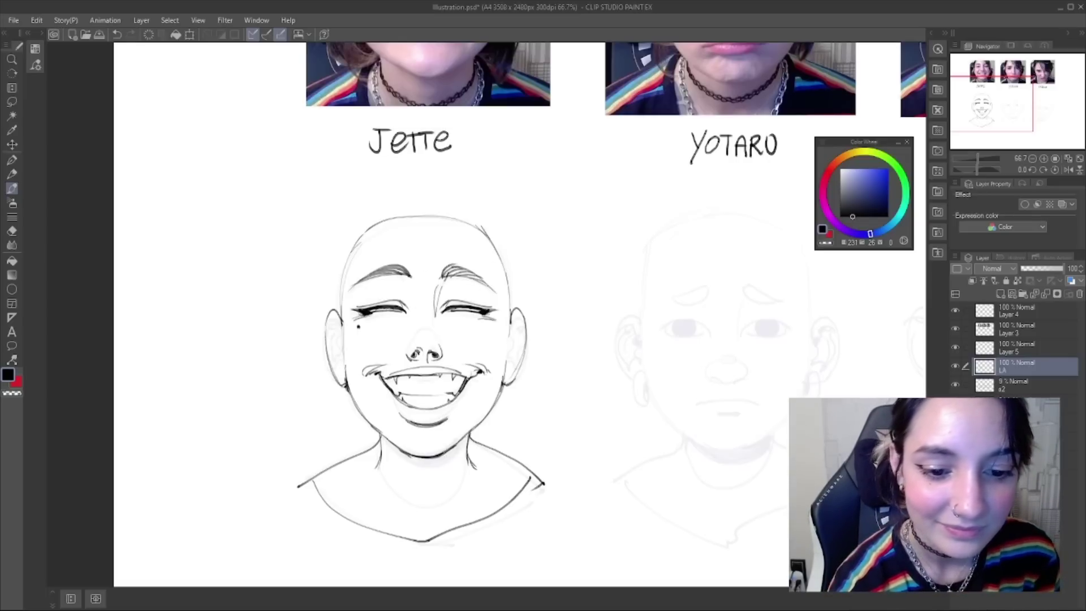
mouse_move(471, 251)
left_mouse_down()
mouse_move(483, 404)
mouse_move(400, 285)
left_mouse_up()
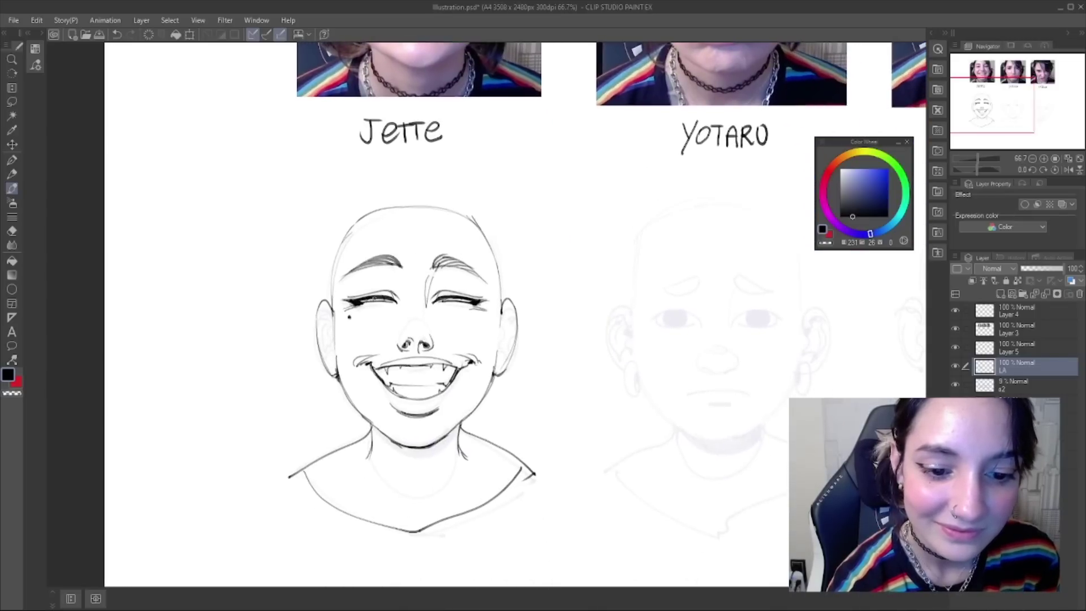
key("ctrl+z")
left_click_drag(365, 300, 376, 299)
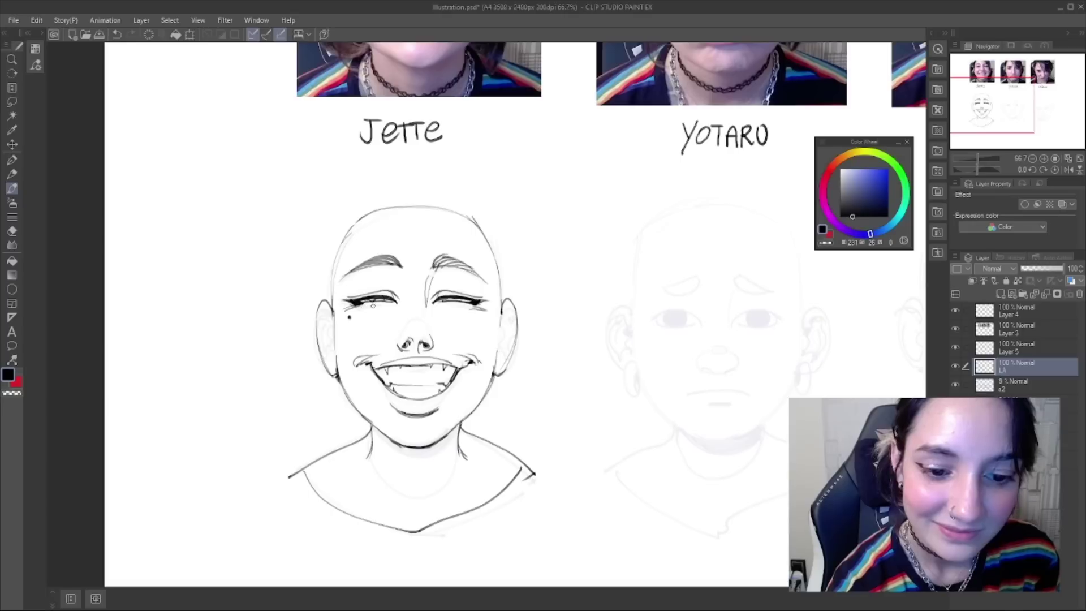
key("ctrl+z")
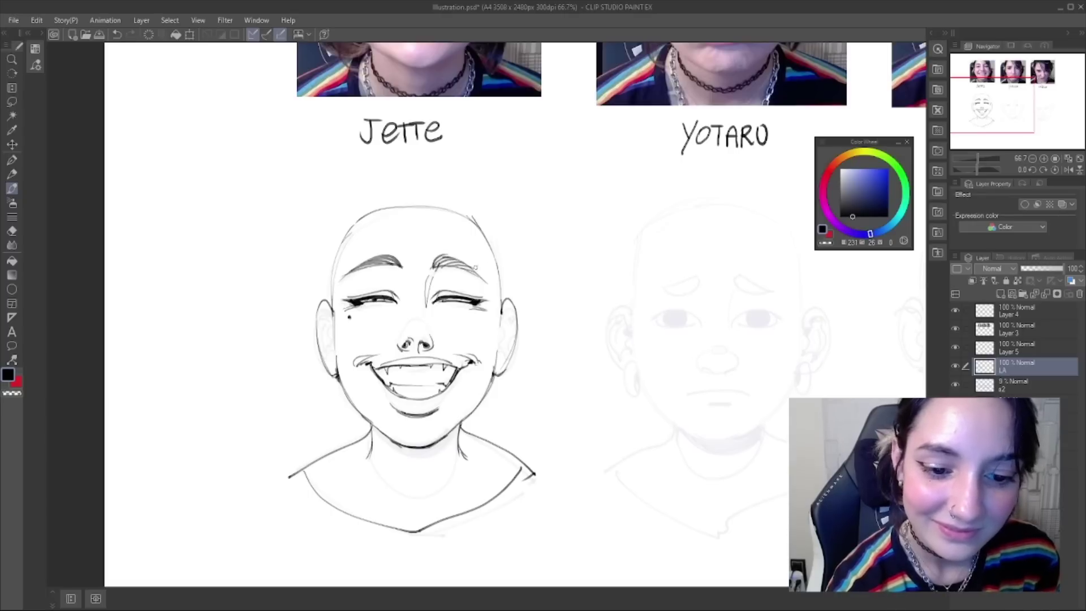
key("ctrl+z")
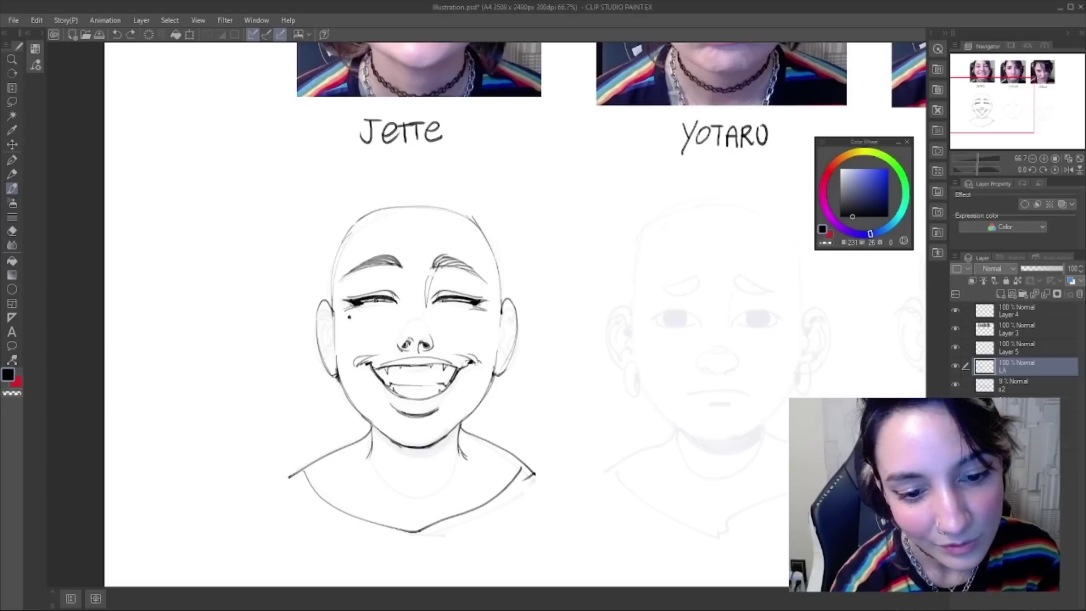
- Add small dark irises peeking out beneath the upper lids of both eyes
left_click_drag(524, 248, 490, 269)
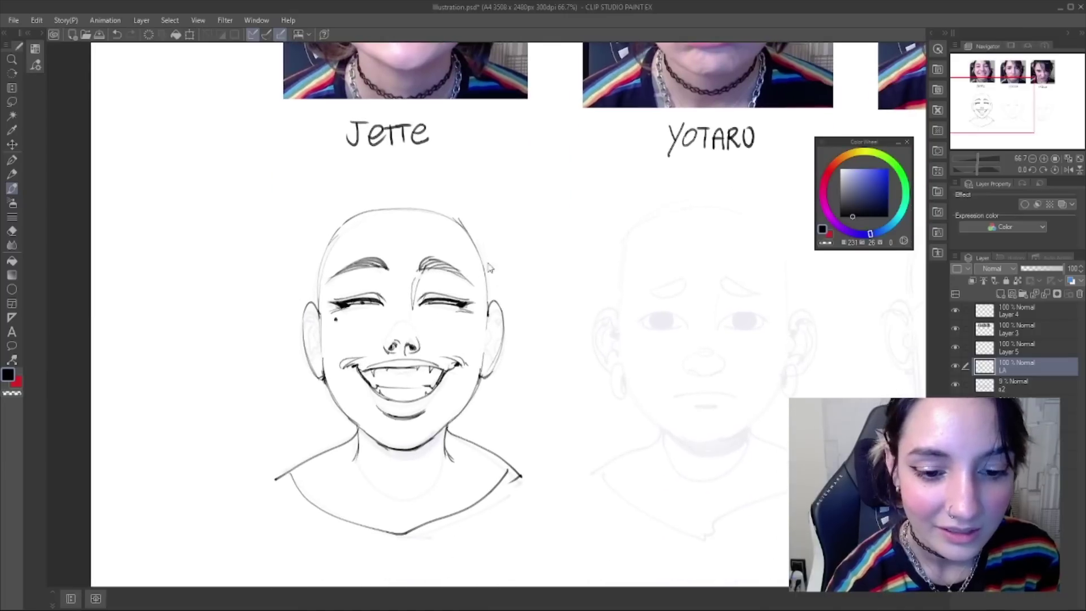
key("ctrl+z")
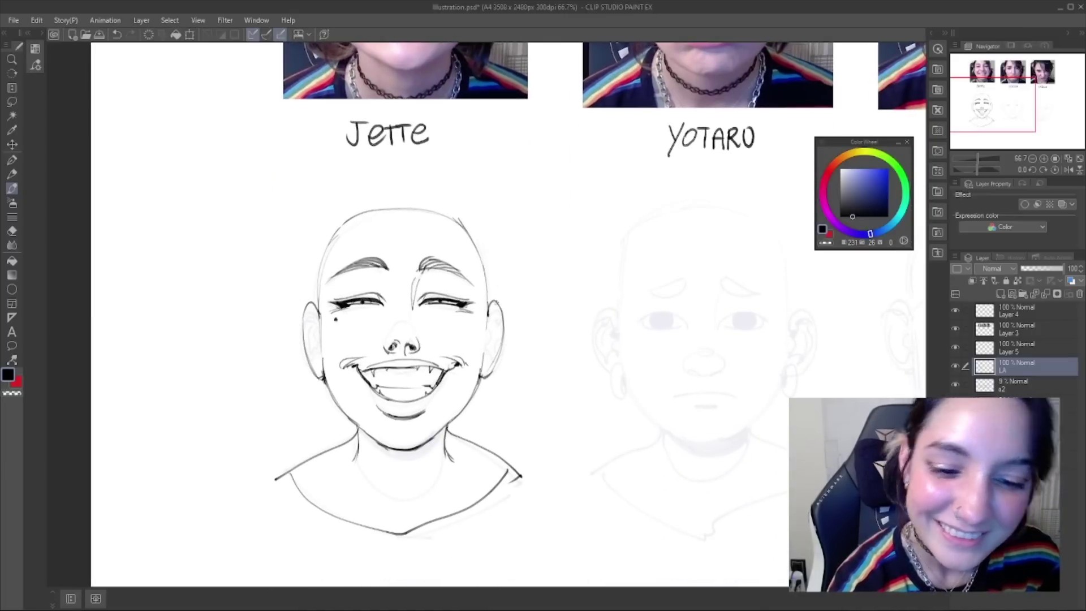
key("ctrl+z")
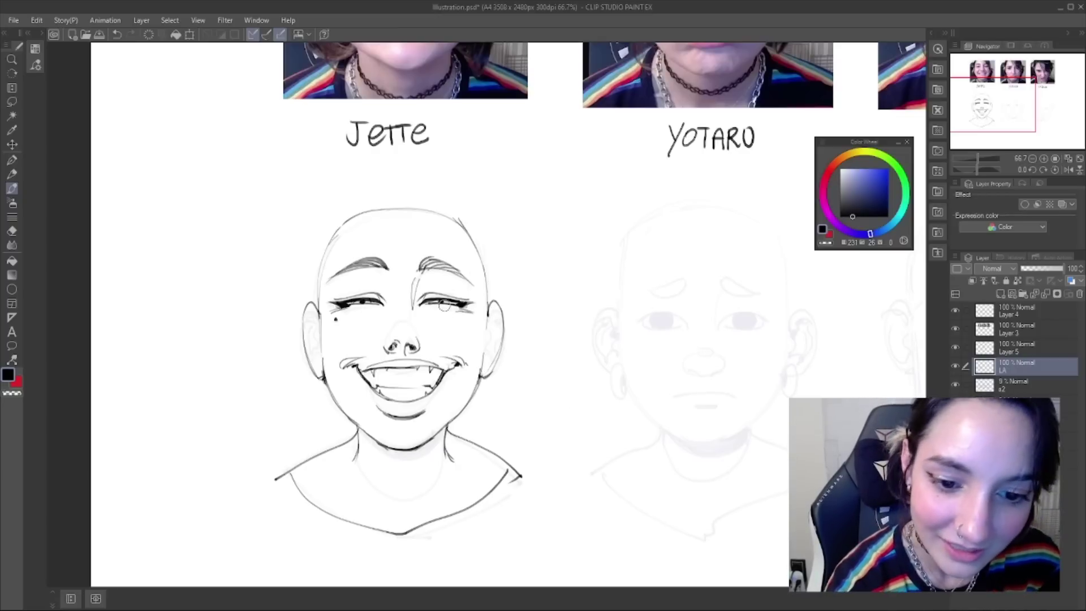
mouse_move(348, 307)
left_mouse_down()
mouse_move(375, 304)
mouse_move(353, 306)
mouse_move(467, 307)
left_mouse_up()
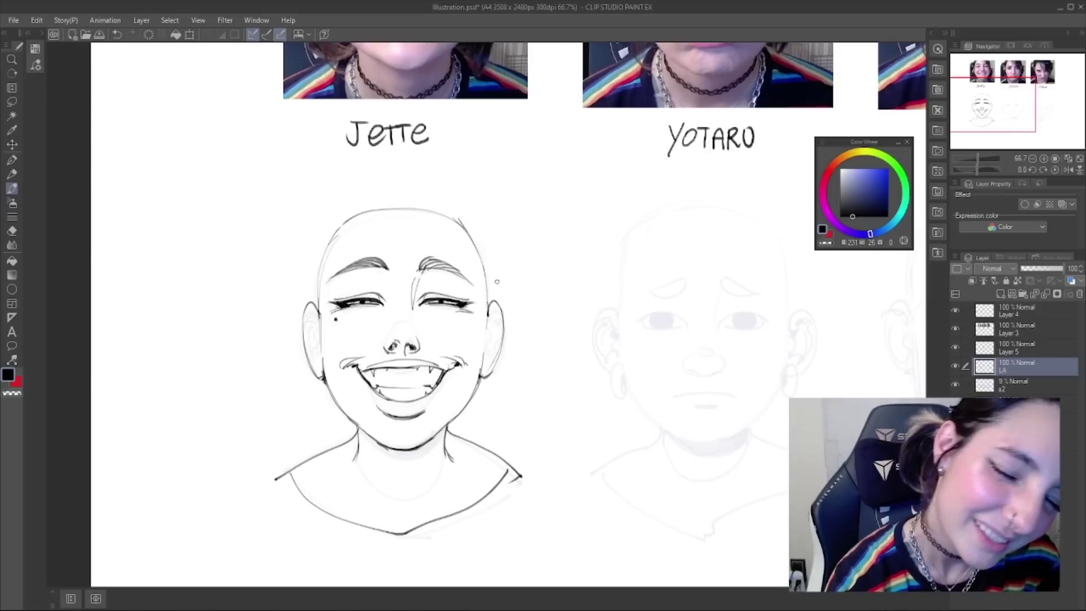
- Erase the nostril on the side opposite the beauty mark
mouse_move(552, 196)
left_mouse_down()
mouse_move(548, 405)
mouse_move(540, 242)
mouse_move(556, 175)
left_mouse_up()
left_click_drag(417, 317, 390, 320)
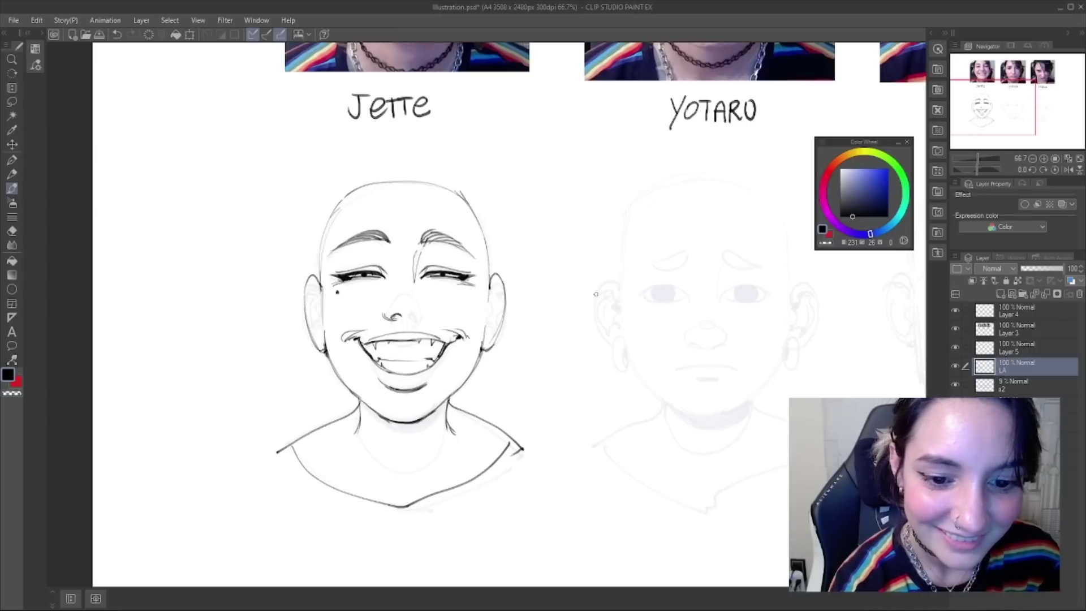
scroll(526, 294, "up", 5)
scroll(507, 327, "down", 5)
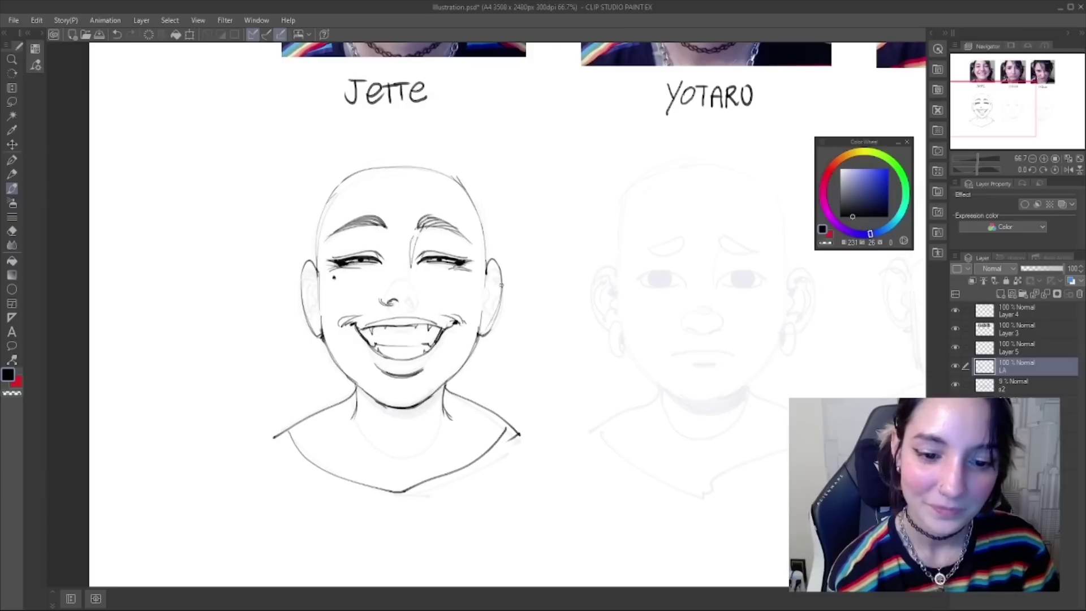
- Draw a small curved tongue inside the open mouth, between the upper teeth and the lower contour
mouse_move(390, 345)
left_mouse_down()
mouse_move(422, 345)
mouse_move(409, 339)
mouse_move(388, 357)
mouse_move(399, 346)
left_mouse_up()
key("ctrl+z")
key("ctrl+z")
key("ctrl+z")
left_click_drag(386, 344, 398, 345)
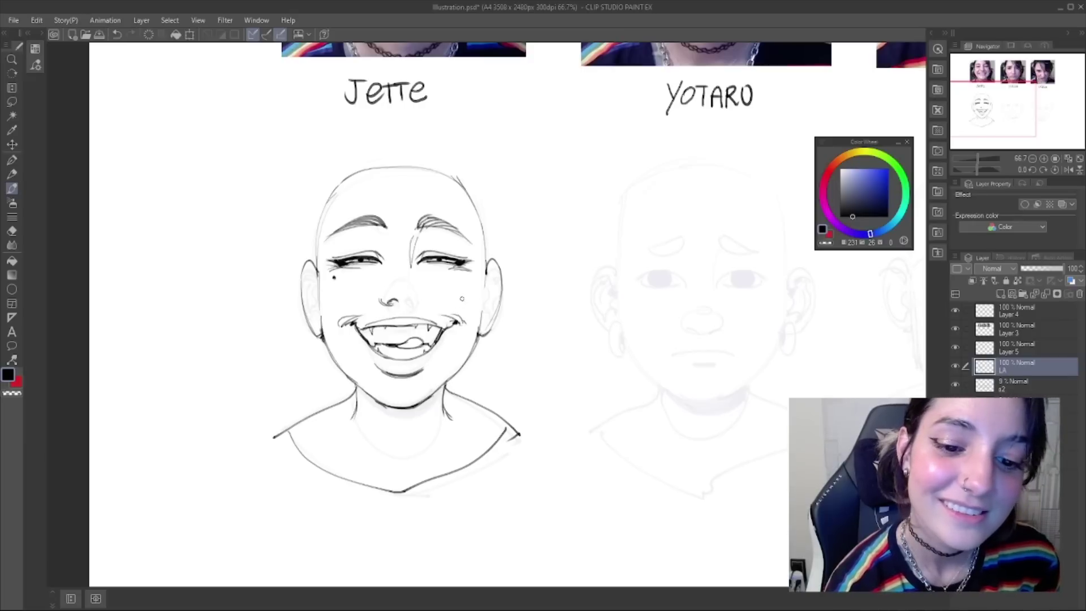
- Close the eye opposite the beauty mark fully with a thicker, darker lash line tapering to both ends
left_click_drag(429, 258, 452, 261)
left_click_drag(435, 260, 479, 258)
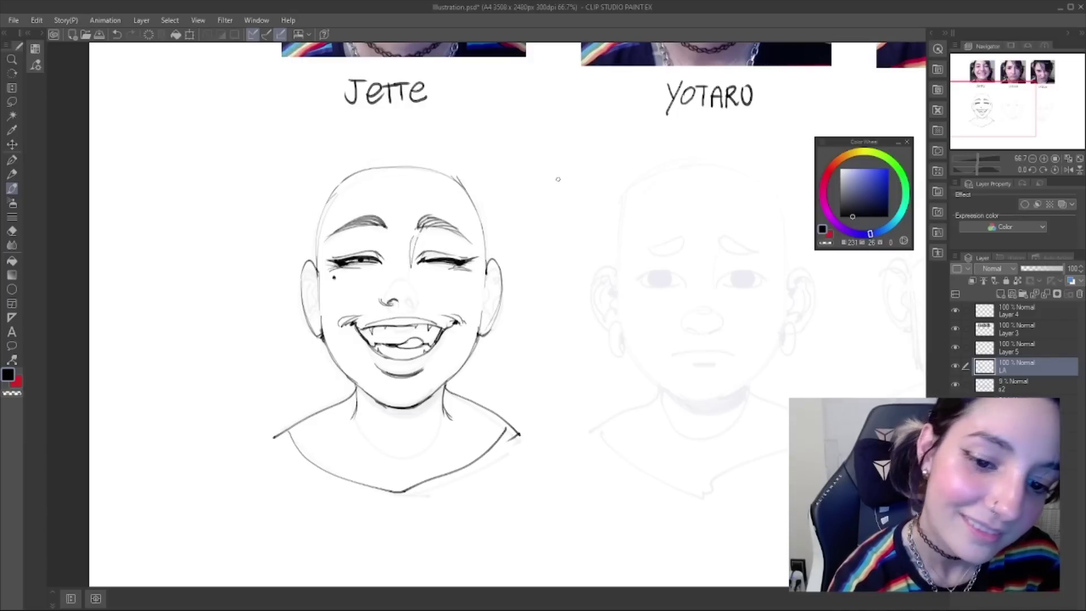
mouse_move(342, 263)
left_mouse_down()
mouse_move(321, 260)
mouse_move(340, 262)
left_mouse_up()
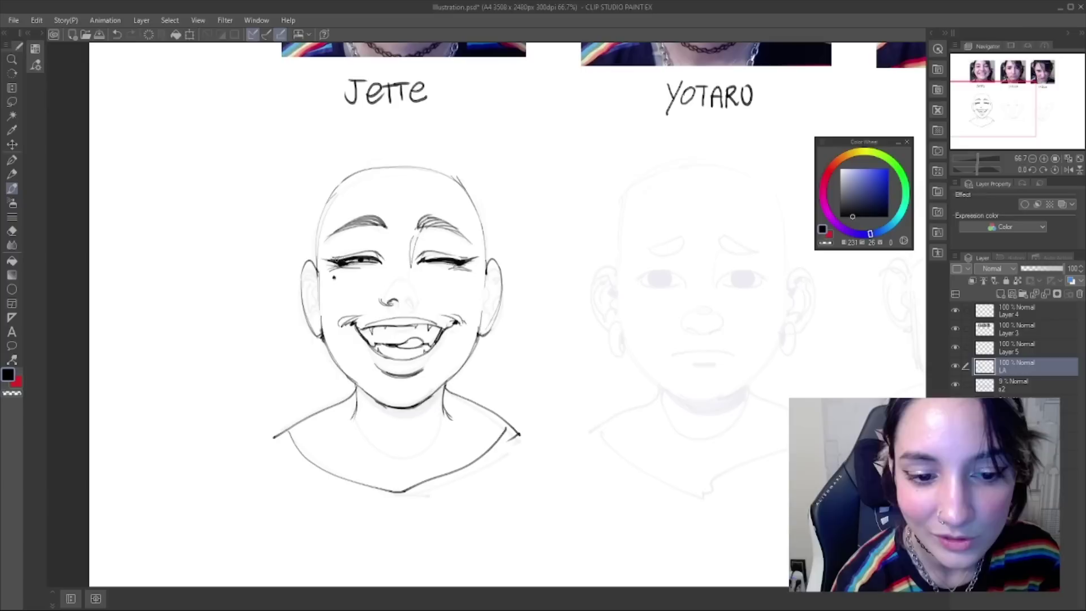
- Redraw the eyebrow opposite the beauty mark as a flatter arch and hatch it with short hair strokes
mouse_move(438, 216)
left_mouse_down()
mouse_move(471, 243)
mouse_move(418, 228)
mouse_move(436, 226)
mouse_move(453, 234)
mouse_move(419, 240)
mouse_move(470, 237)
mouse_move(432, 237)
mouse_move(465, 241)
mouse_move(437, 237)
mouse_move(479, 240)
left_mouse_up()
key("ctrl+z")
key("ctrl+z")
key("ctrl+z")
key("ctrl+z")
key("ctrl+z")
key("ctrl+y")
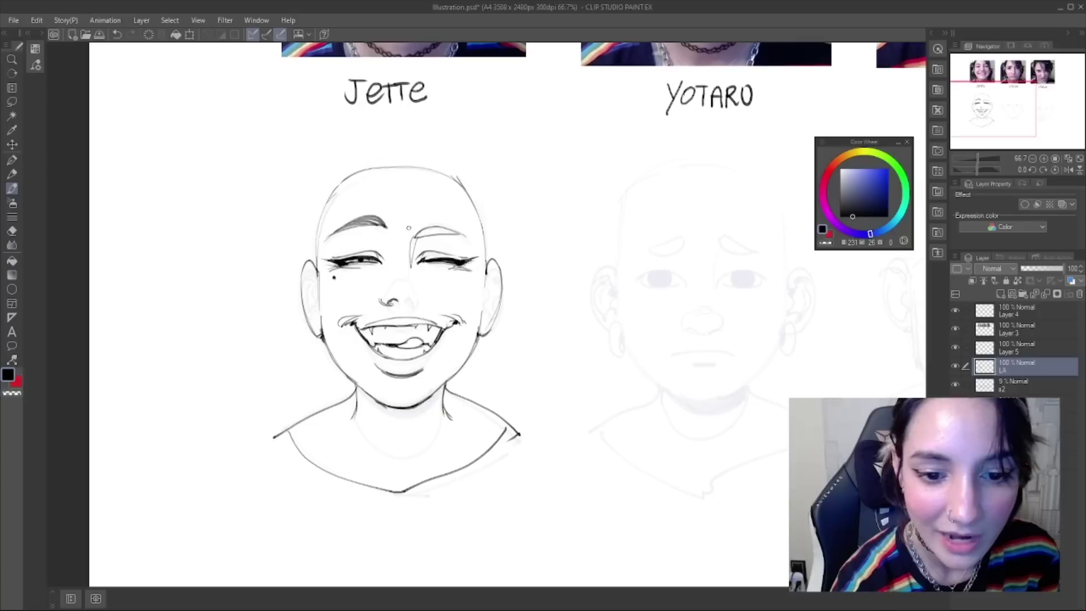
mouse_move(474, 238)
left_mouse_down()
mouse_move(435, 226)
mouse_move(477, 236)
left_mouse_up()
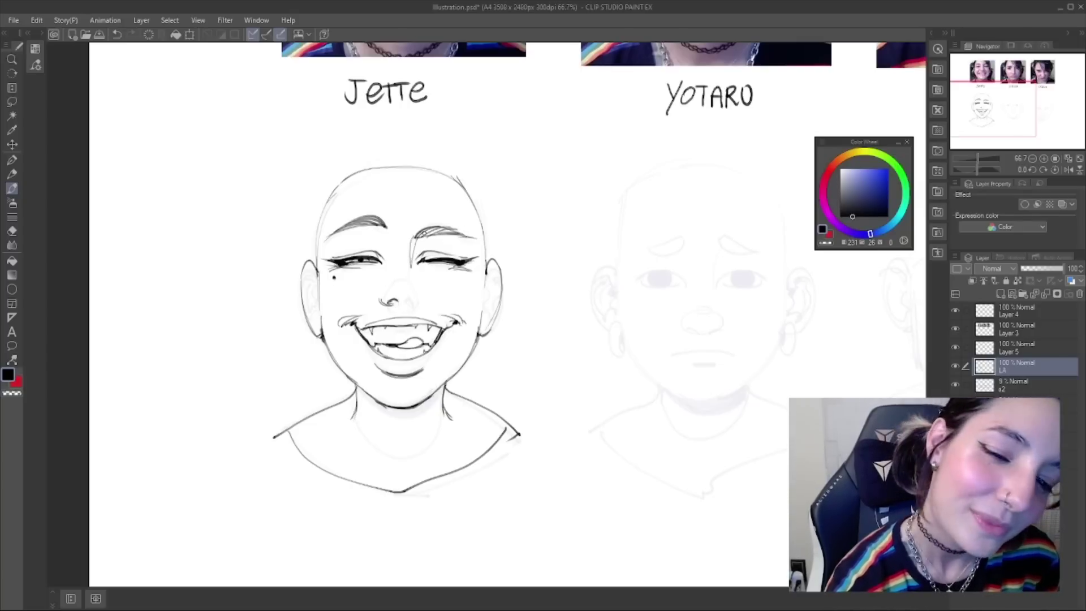
- Refine the inner corner of the winking eye and touch up the iris of the eye above the beauty mark
mouse_move(420, 263)
left_mouse_down()
mouse_move(461, 260)
mouse_move(425, 258)
left_mouse_up()
key("ctrl+z")
key("ctrl+z")
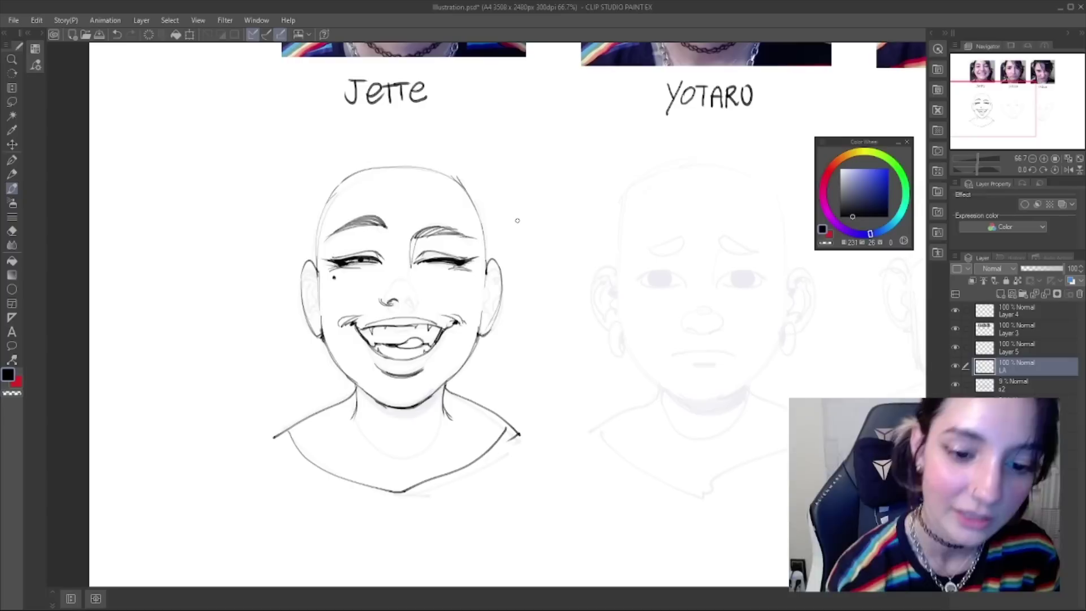
key("ctrl+z")
left_click_drag(421, 263, 432, 257)
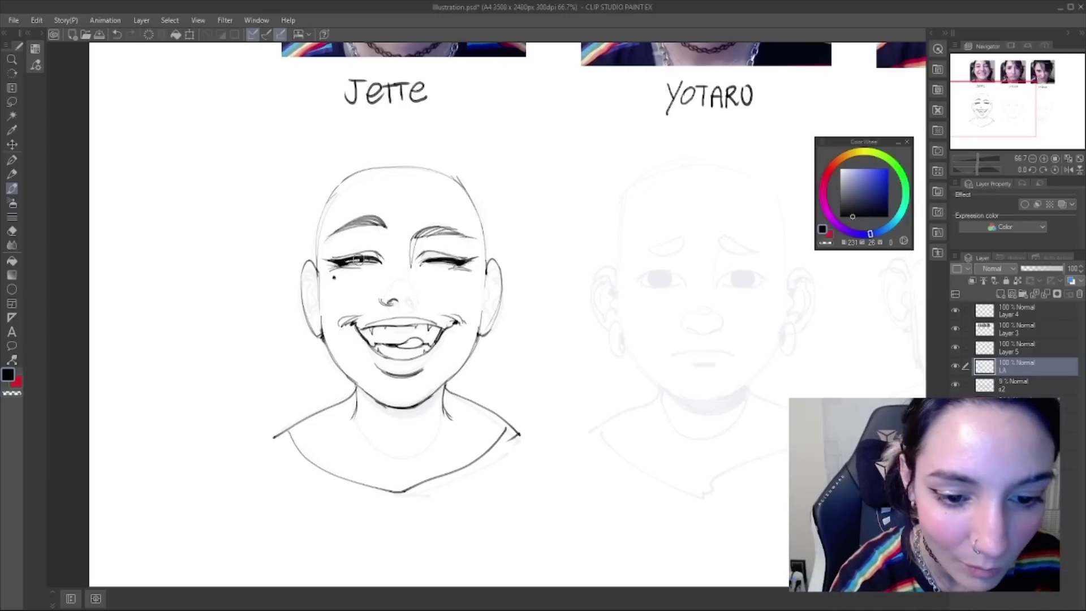
key("ctrl+z")
left_click_drag(364, 260, 360, 262)
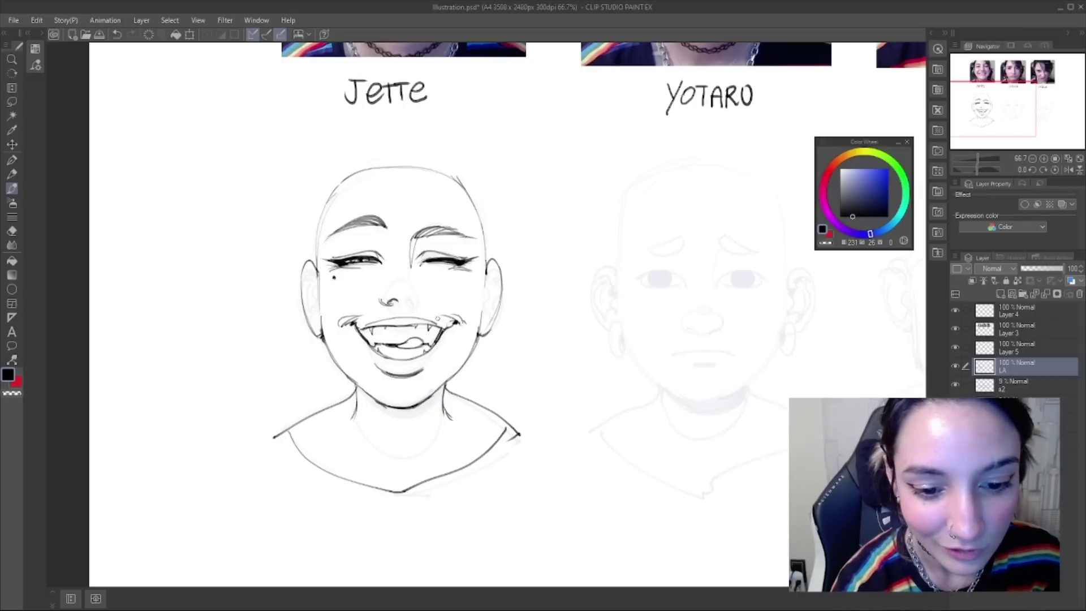
- Define the underside of the tongue and add small pointed lower teeth along the bottom of the mouth
left_click_drag(384, 344, 406, 344)
key("ctrl+z")
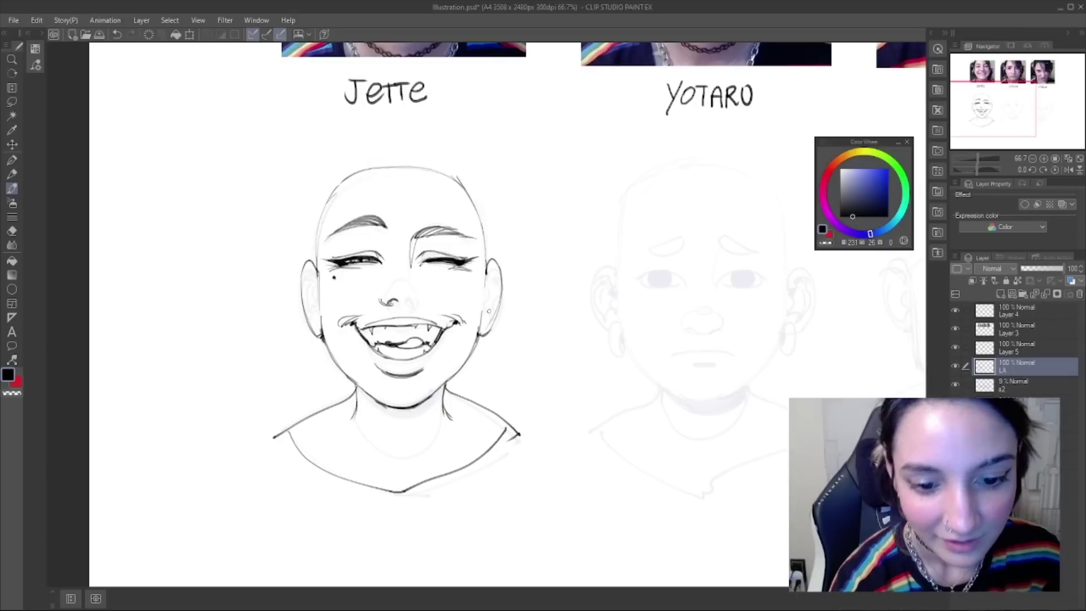
left_click_drag(389, 355, 392, 356)
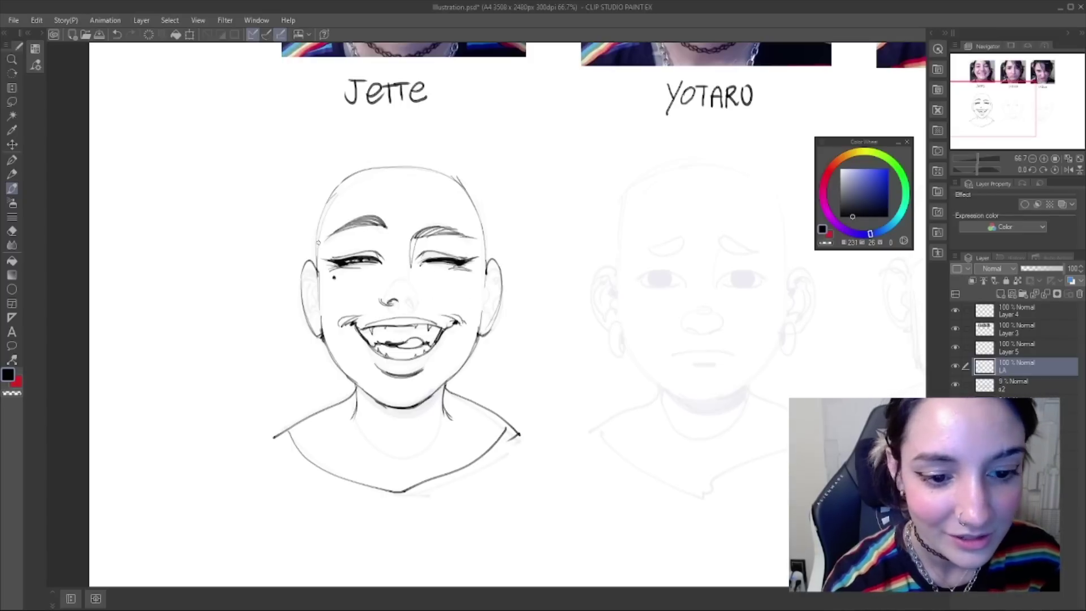
- Draw a thin stick with a rounded end tucked behind the ear on the beauty-mark side
left_click_drag(293, 216, 311, 257)
mouse_move(297, 214)
left_mouse_down()
mouse_move(318, 271)
mouse_move(309, 239)
left_mouse_up()
left_click_drag(301, 228, 306, 226)
- Draw a long hoop earring hanging from each earlobe down to the shoulders
mouse_move(317, 327)
left_mouse_down()
mouse_move(338, 396)
mouse_move(309, 404)
mouse_move(315, 424)
left_mouse_up()
left_click_drag(338, 365, 335, 393)
mouse_move(481, 326)
left_mouse_down()
mouse_move(451, 409)
mouse_move(490, 350)
left_mouse_up()
key("ctrl+z")
key("ctrl+z")
mouse_move(467, 420)
left_mouse_down()
mouse_move(498, 342)
mouse_move(490, 329)
mouse_move(465, 417)
left_mouse_up()
key("ctrl+z")
mouse_move(464, 362)
left_mouse_down()
mouse_move(475, 424)
mouse_move(485, 416)
left_mouse_up()
mouse_move(465, 361)
left_mouse_down()
mouse_move(460, 384)
mouse_move(488, 327)
mouse_move(494, 337)
left_mouse_up()
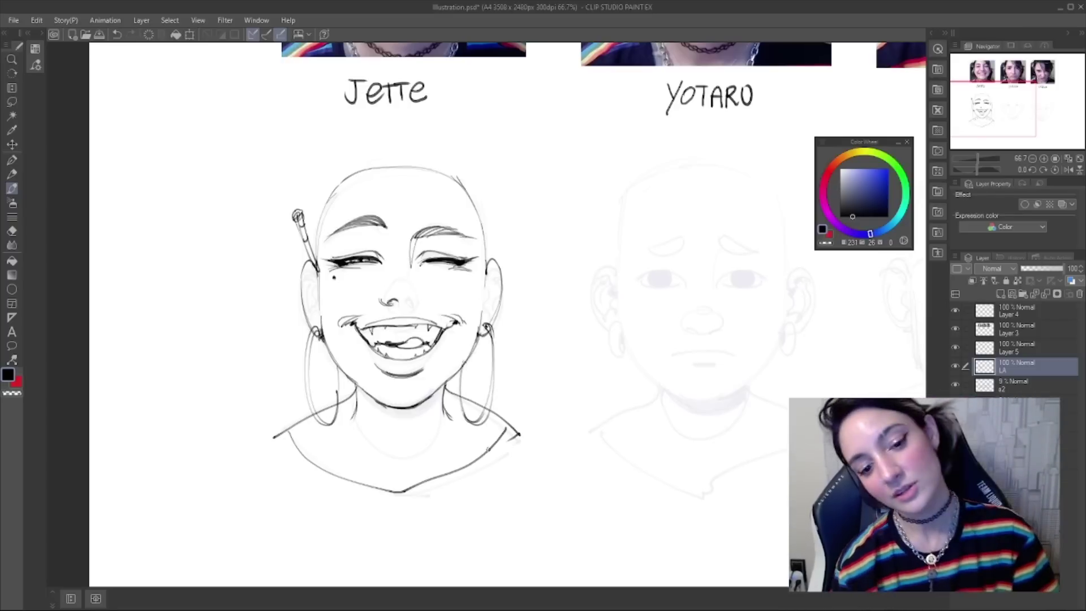
- Rework the top of the head with a lighter, slightly higher skull outline running down the side
mouse_move(322, 216)
left_mouse_down()
mouse_move(340, 178)
mouse_move(433, 170)
left_mouse_up()
key("ctrl+z")
left_click_drag(329, 189, 489, 242)
mouse_move(462, 174)
left_mouse_down()
mouse_move(486, 258)
mouse_move(501, 270)
mouse_move(486, 318)
left_mouse_up()
key("ctrl+z")
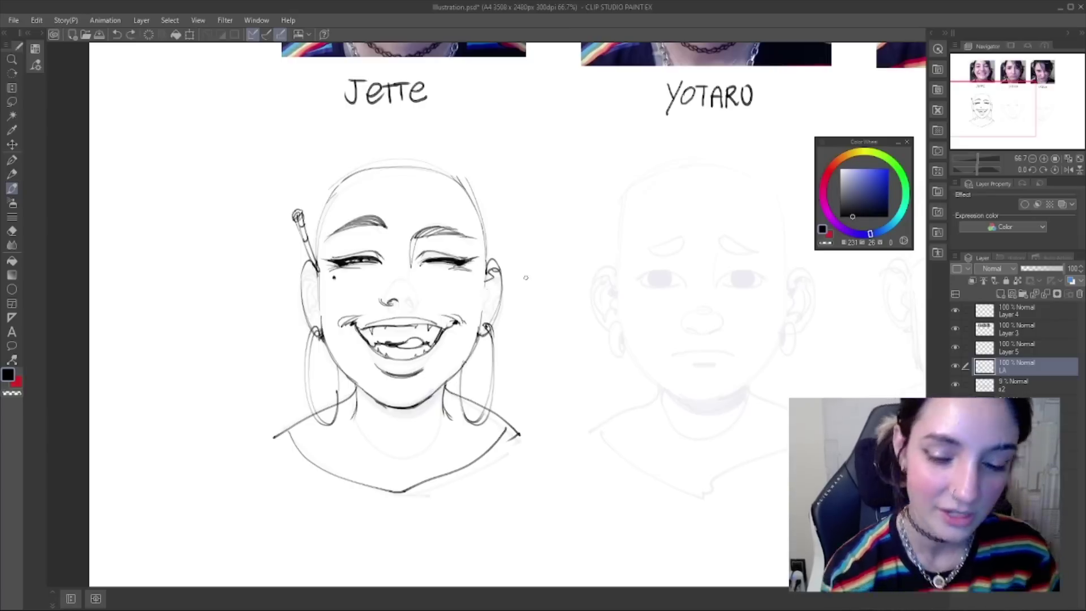
- Ink the inner folds and cartilage details of both ears
mouse_move(315, 275)
left_mouse_down()
mouse_move(302, 270)
mouse_move(318, 309)
mouse_move(304, 288)
mouse_move(315, 279)
mouse_move(312, 317)
left_mouse_up()
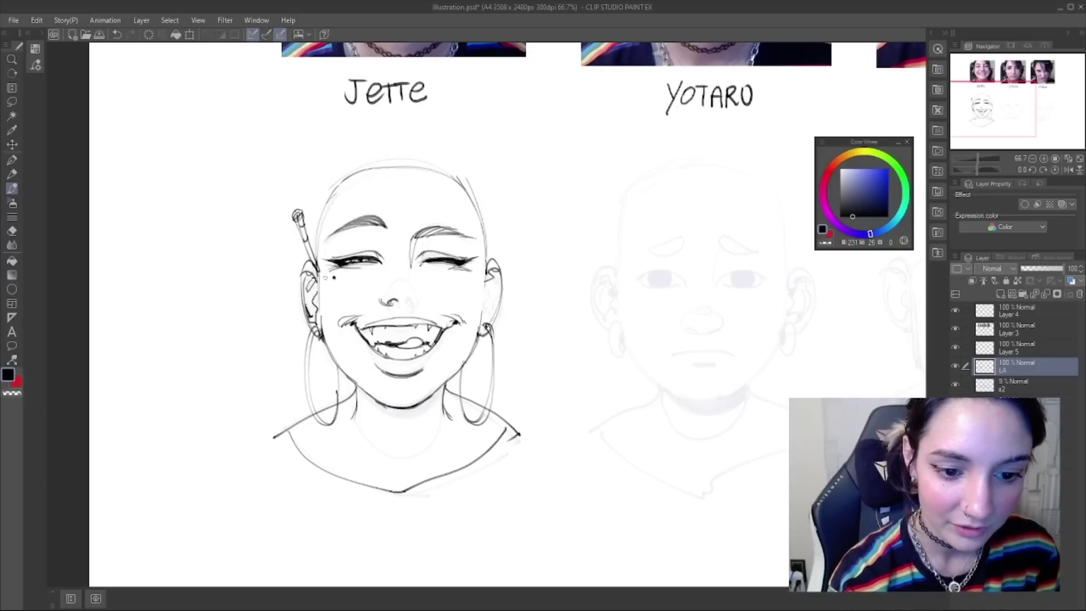
left_click_drag(490, 286, 482, 310)
left_click_drag(486, 306, 481, 320)
mouse_move(500, 276)
left_mouse_down()
mouse_move(483, 318)
mouse_move(488, 279)
mouse_move(484, 313)
mouse_move(491, 296)
left_mouse_up()
left_click_drag(319, 290, 307, 307)
left_click_drag(322, 286, 313, 298)
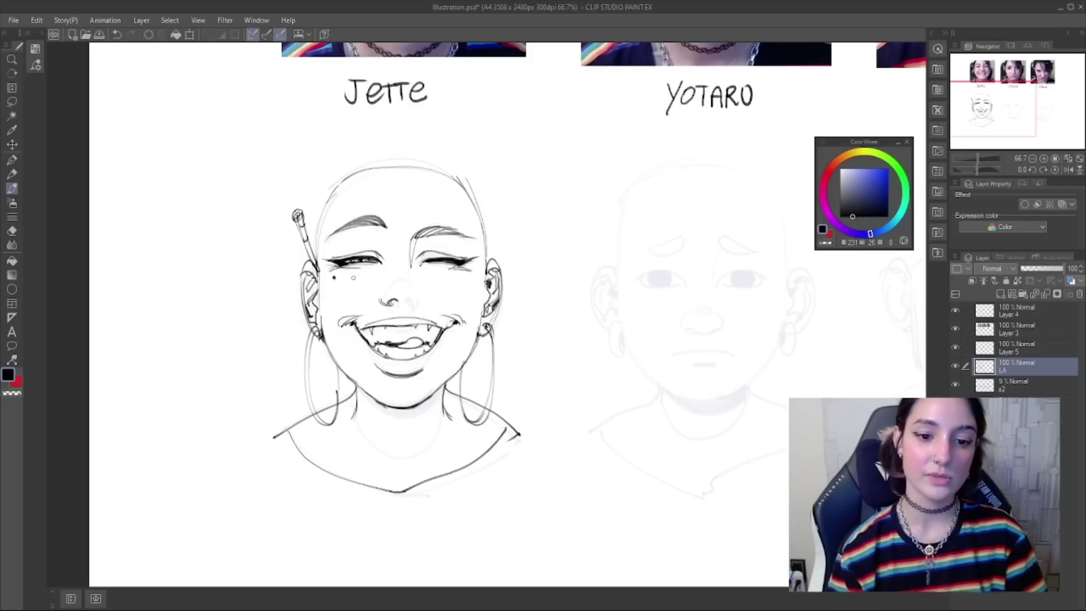
- Darken the front edges of both ears just above the earlobes, where they meet the face
left_click_drag(319, 268, 329, 353)
key("ctrl+z")
key("ctrl+z")
mouse_move(321, 309)
left_mouse_down()
mouse_move(321, 336)
mouse_move(321, 326)
left_mouse_up()
key("ctrl+z")
key("ctrl+z")
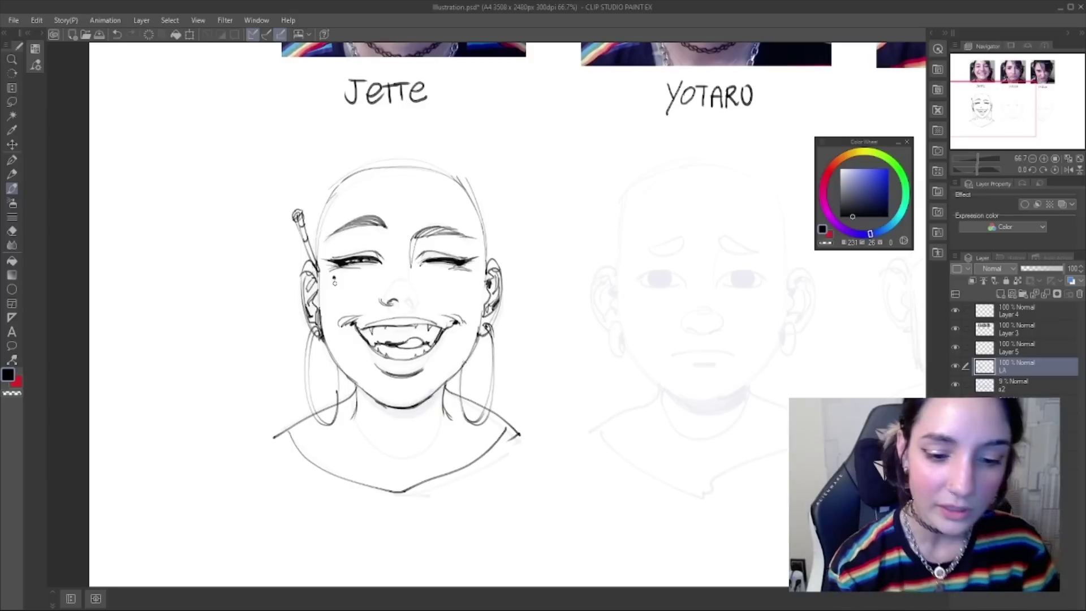
left_click_drag(486, 304, 481, 333)
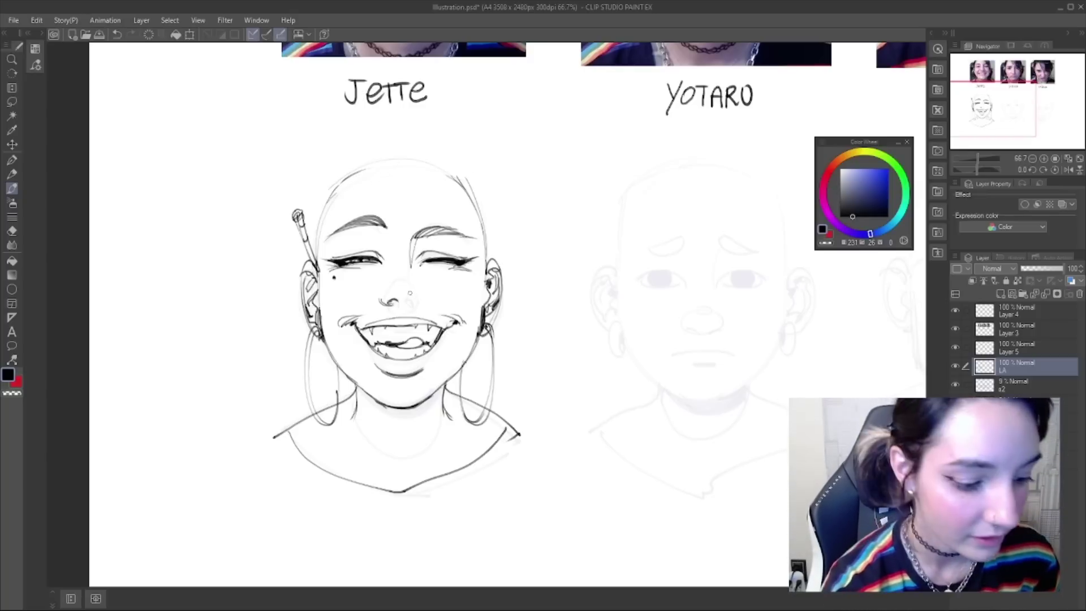
- Ink the nostril opposite the beauty mark and add a short curve across the nose bridge
left_click_drag(405, 303, 417, 305)
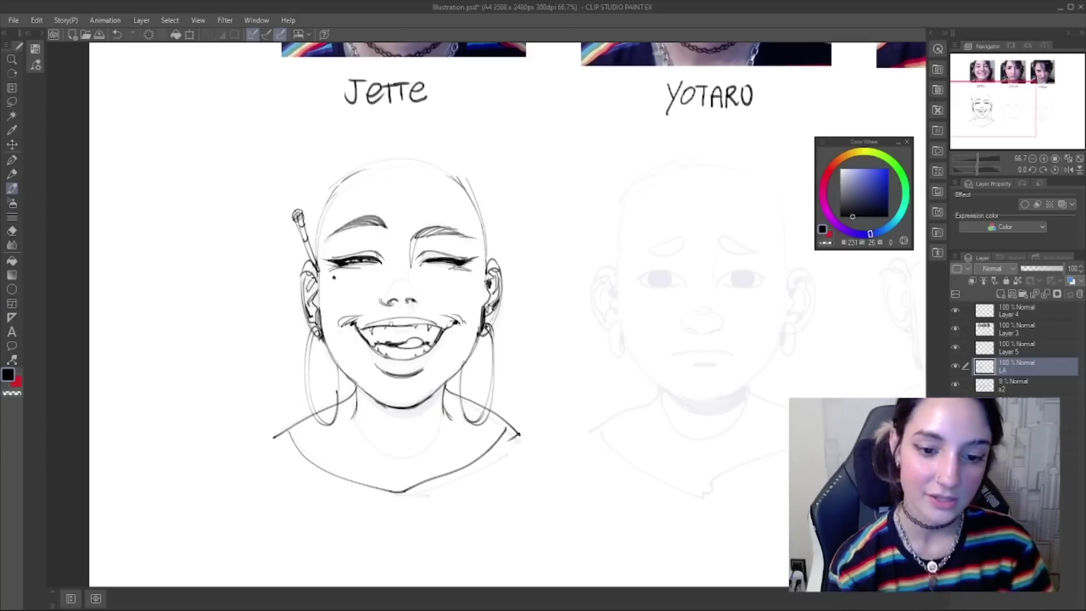
left_click_drag(392, 276, 411, 276)
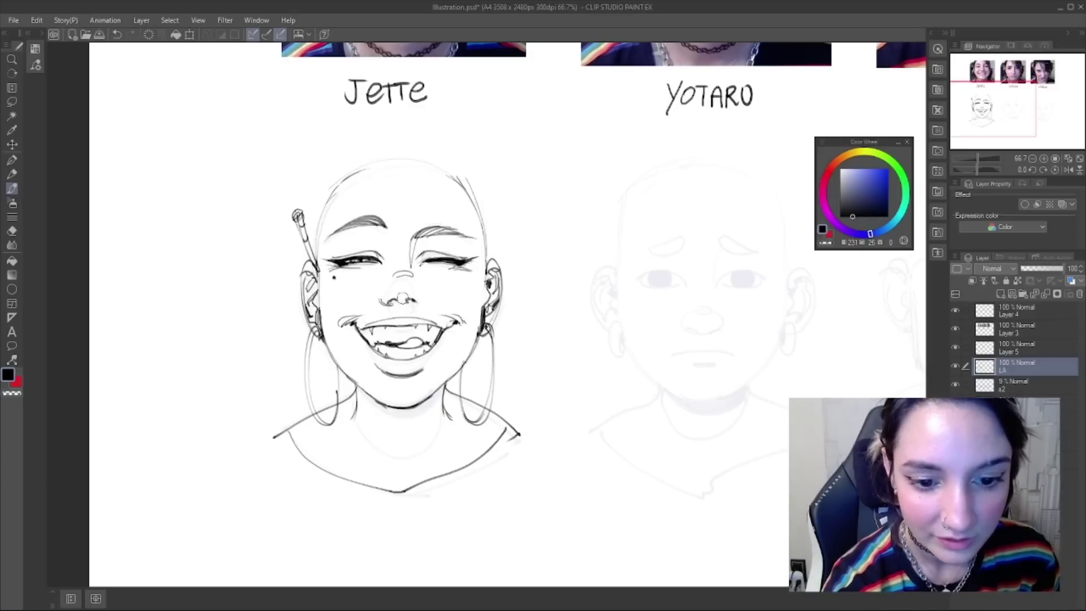
- Select the nostril on the beauty-mark side, adjust its position and angle with a transform, and deselect it
left_click_drag(523, 163, 541, 198)
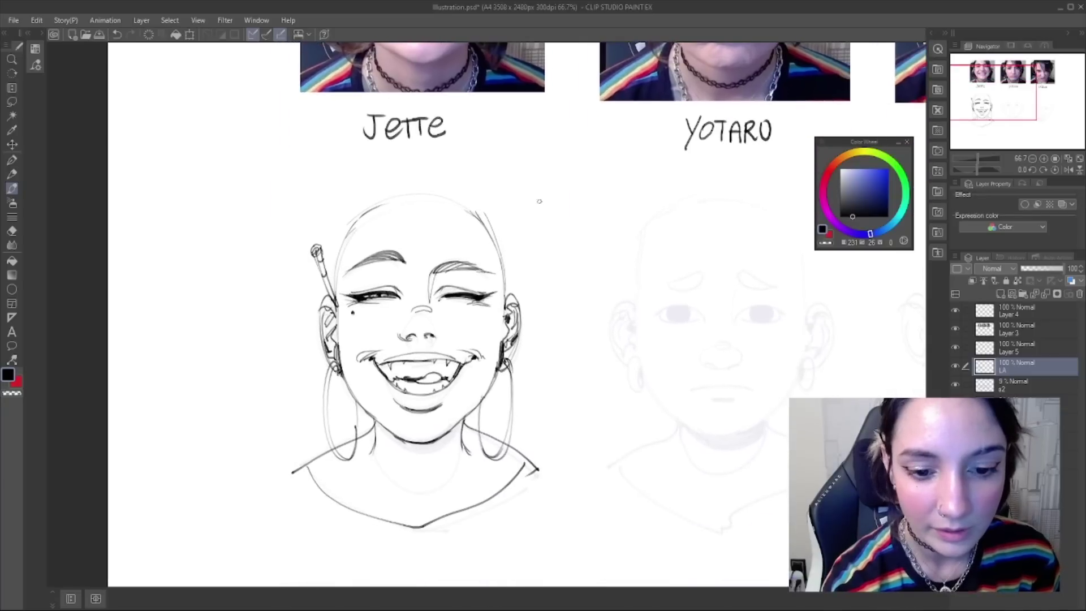
key("m")
left_click_drag(420, 322, 416, 324)
key("ctrl+t")
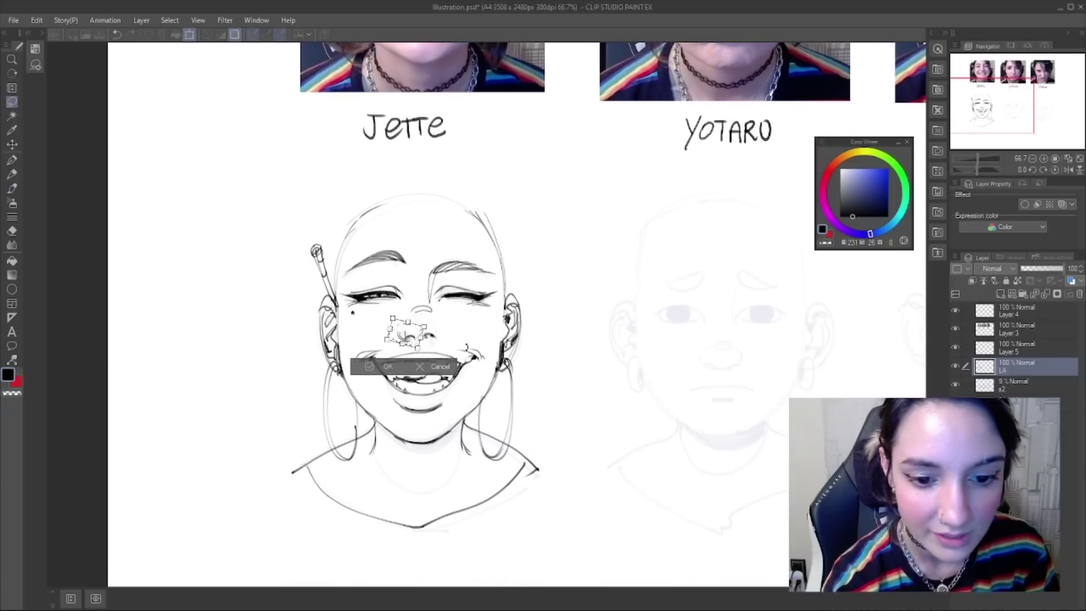
left_click_drag(435, 332, 420, 342)
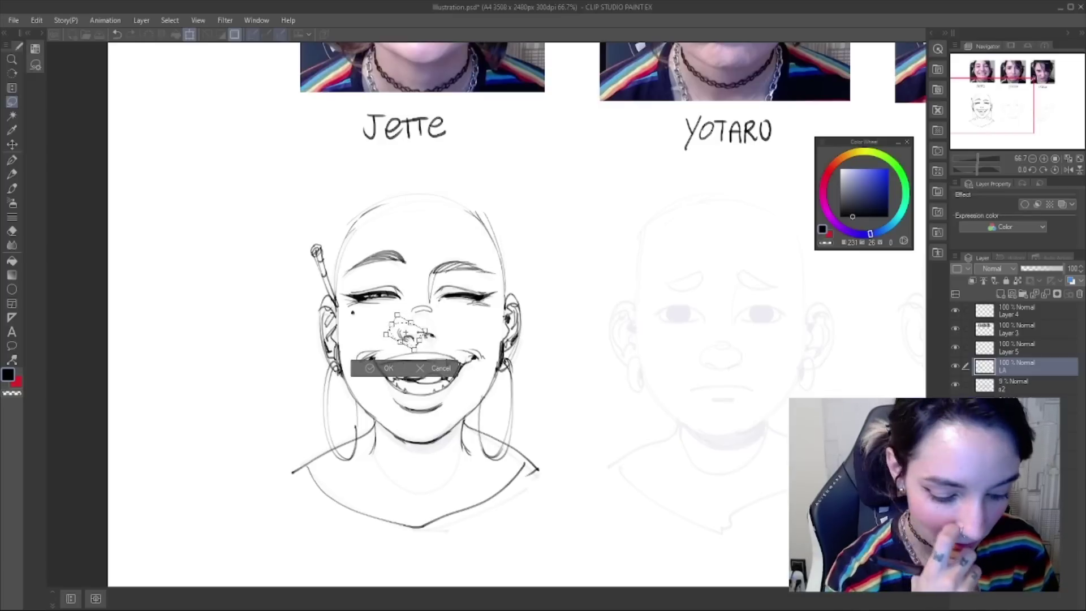
key("Return")
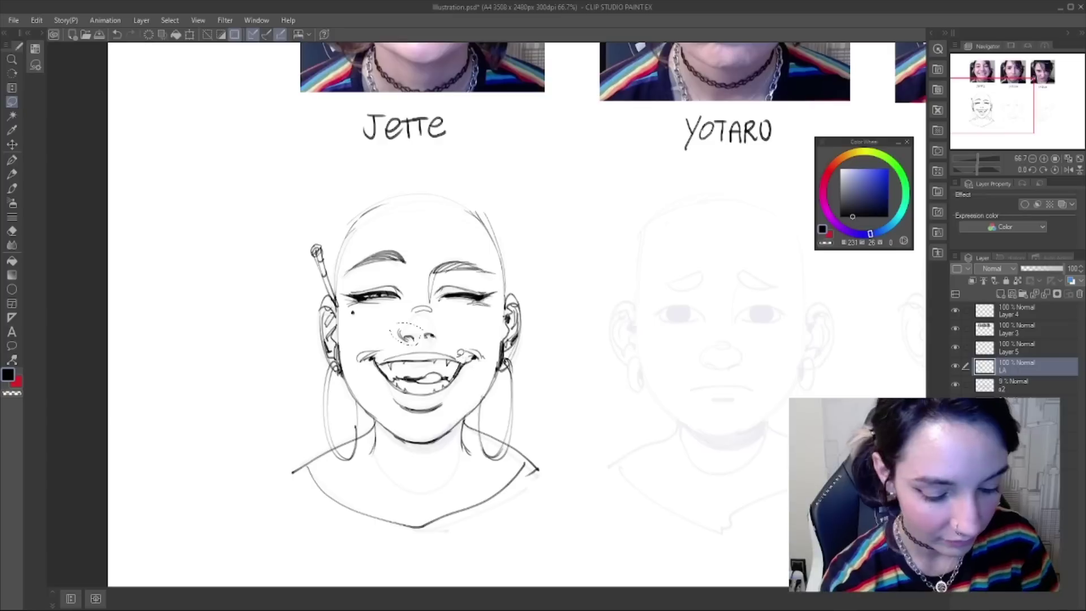
key("ctrl+d")
- Erase the nostril opposite the beauty mark and redraw it to match the transformed one
left_click_drag(433, 332, 430, 335)
key("b")
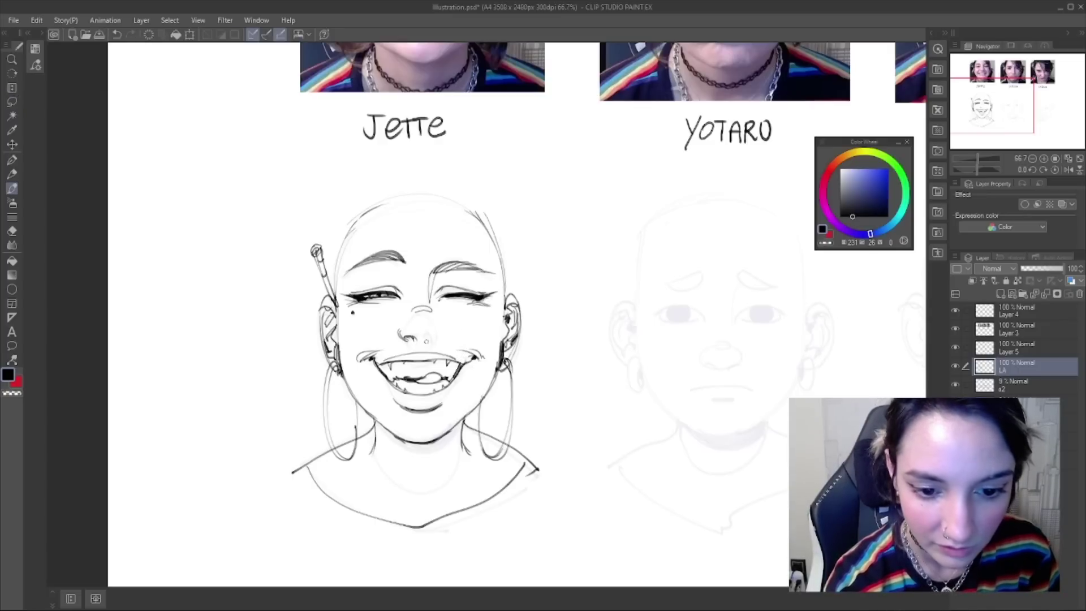
left_click_drag(425, 340, 434, 337)
key("ctrl+z")
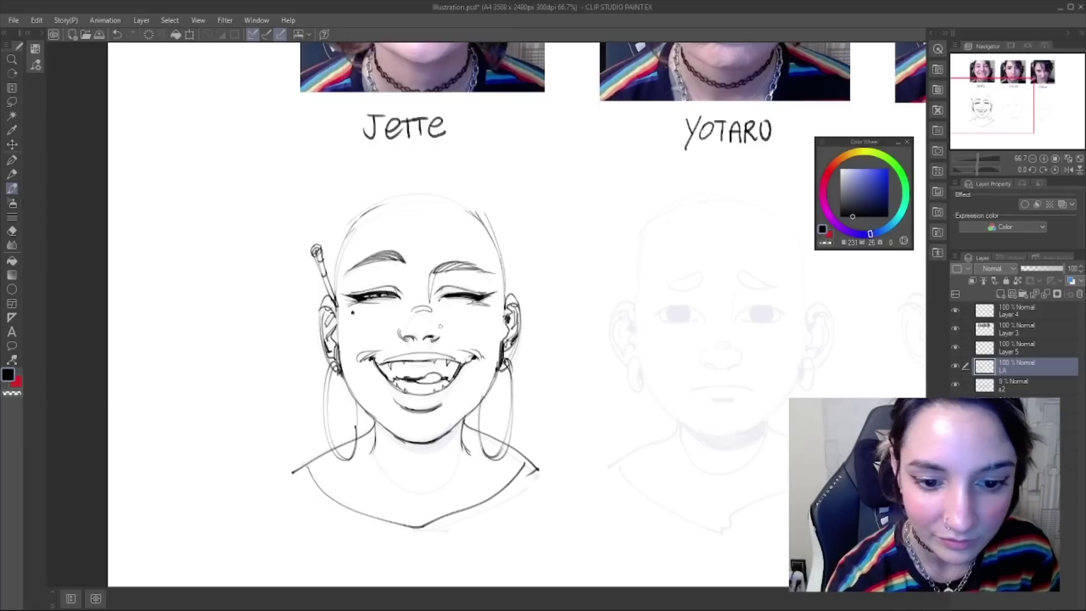
- Ink the curved wing of the nose beside the nostril on the beauty-mark side
left_click_drag(437, 324, 442, 330)
mouse_move(551, 229)
left_mouse_down()
mouse_move(557, 345)
mouse_move(521, 238)
left_mouse_up()
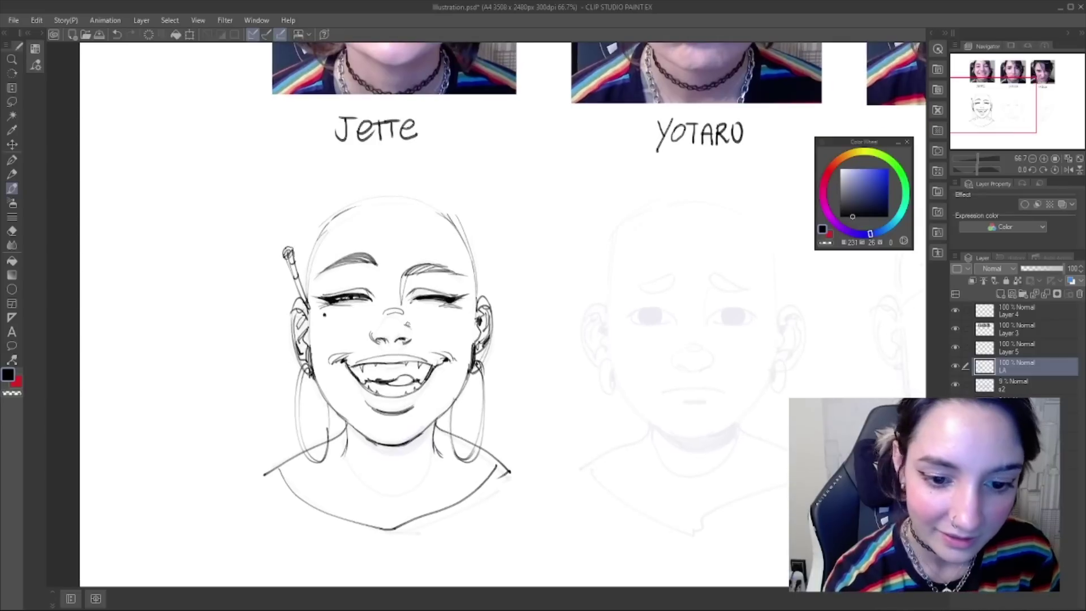
key("ctrl+z")
key("ctrl+z")
left_click_drag(377, 322, 370, 327)
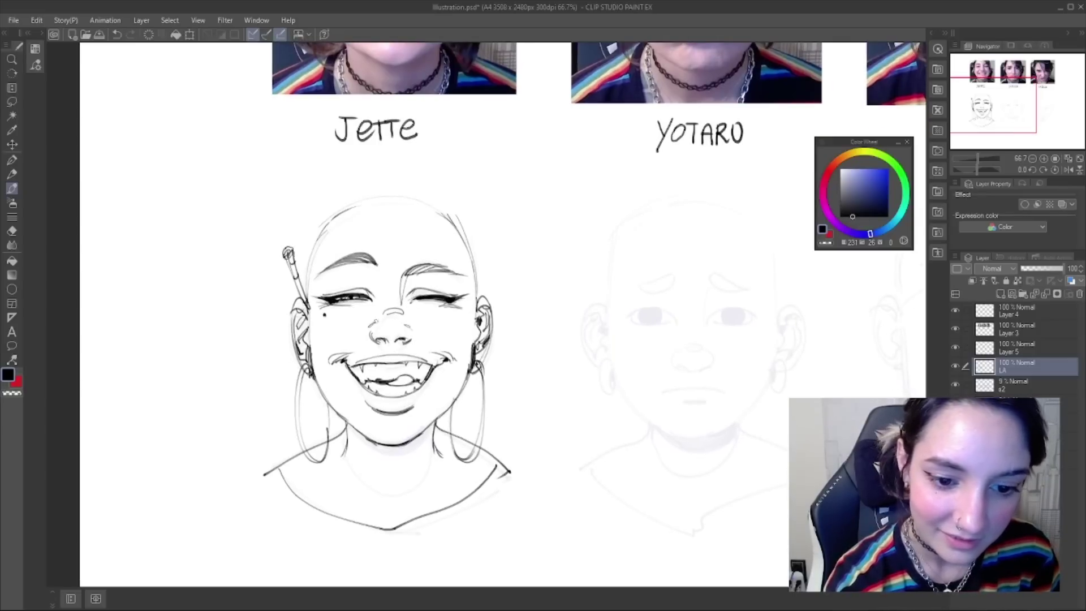
key("h")
left_click_drag(587, 342, 600, 339)
key("ctrl+z")
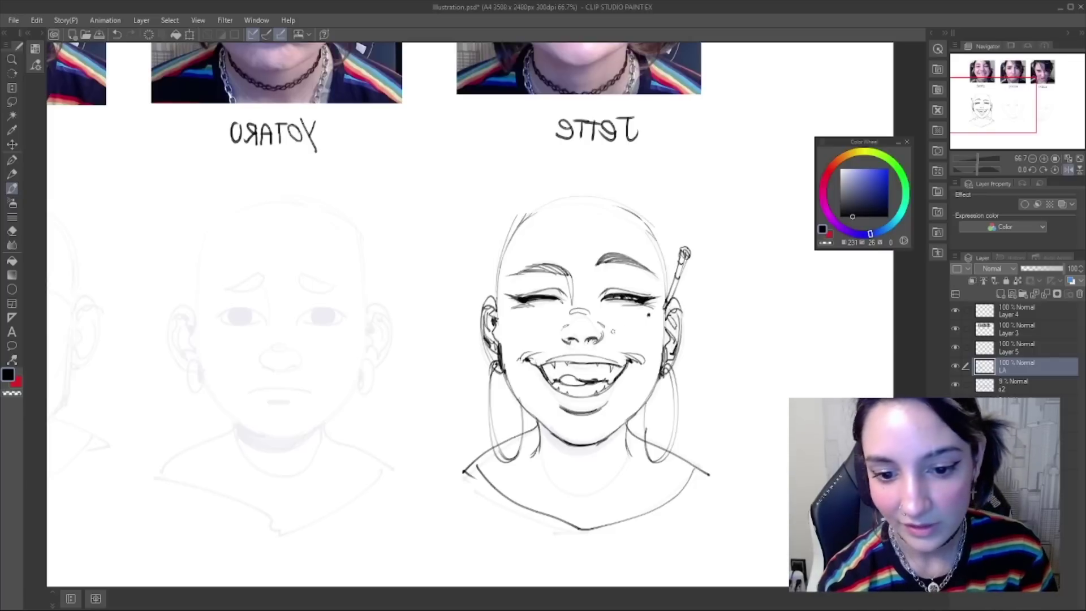
- Lasso the lower nose with both nostrils, shift it slightly, deselect it, and compare the mirrored and normal views
key("m")
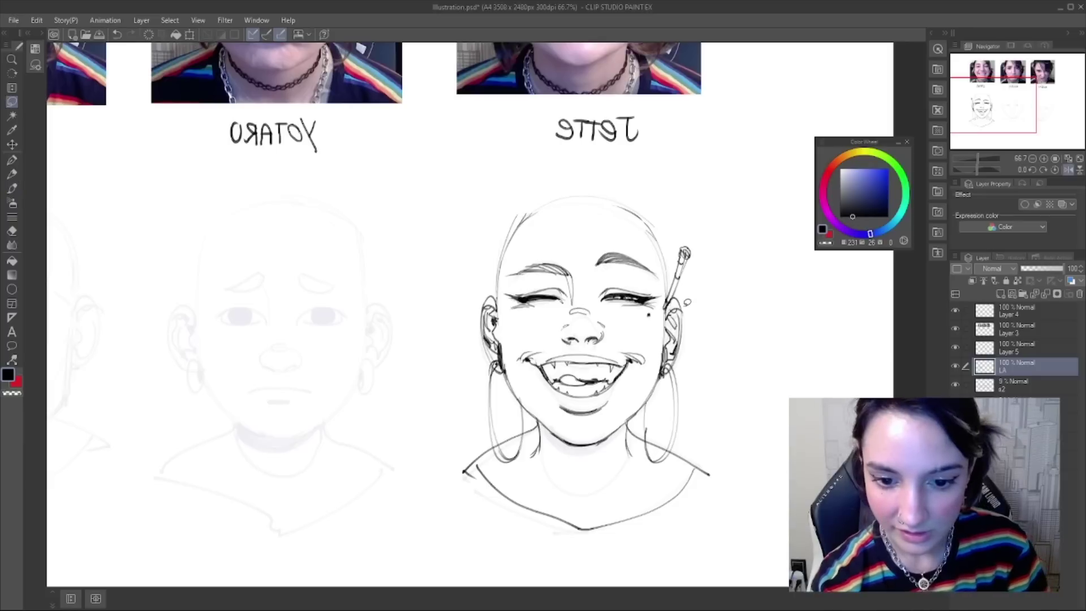
left_click_drag(603, 322, 576, 347)
left_click_drag(615, 335, 614, 337)
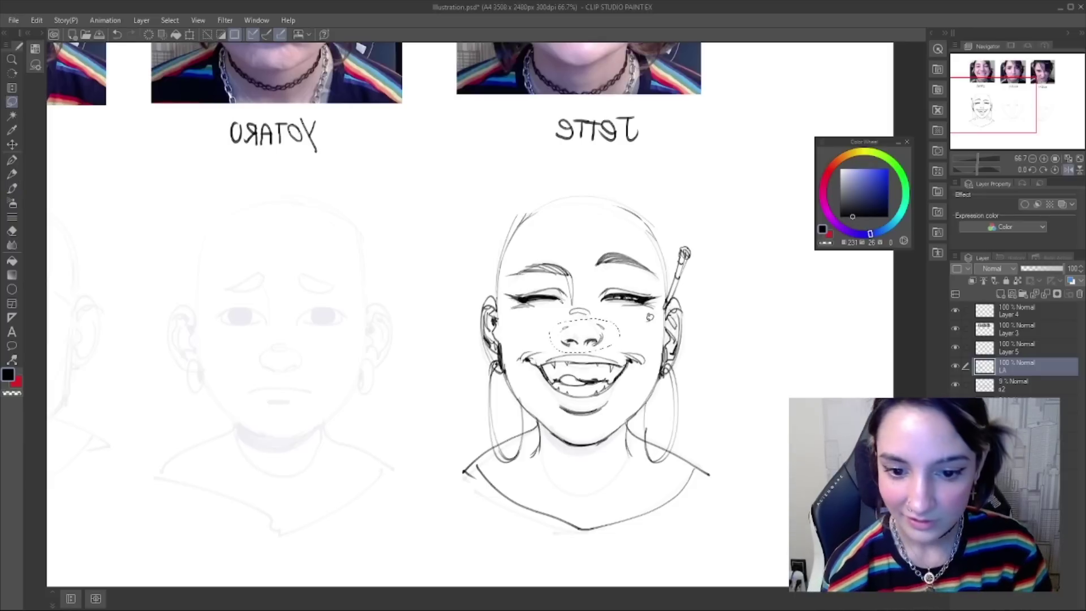
key("ctrl+d")
key("h")
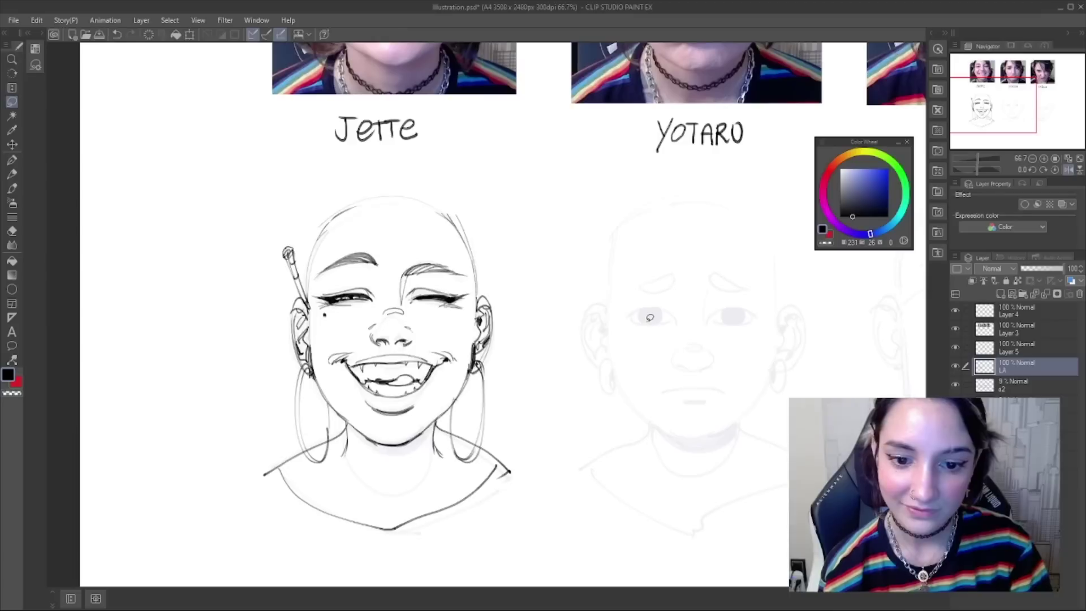
key("h")
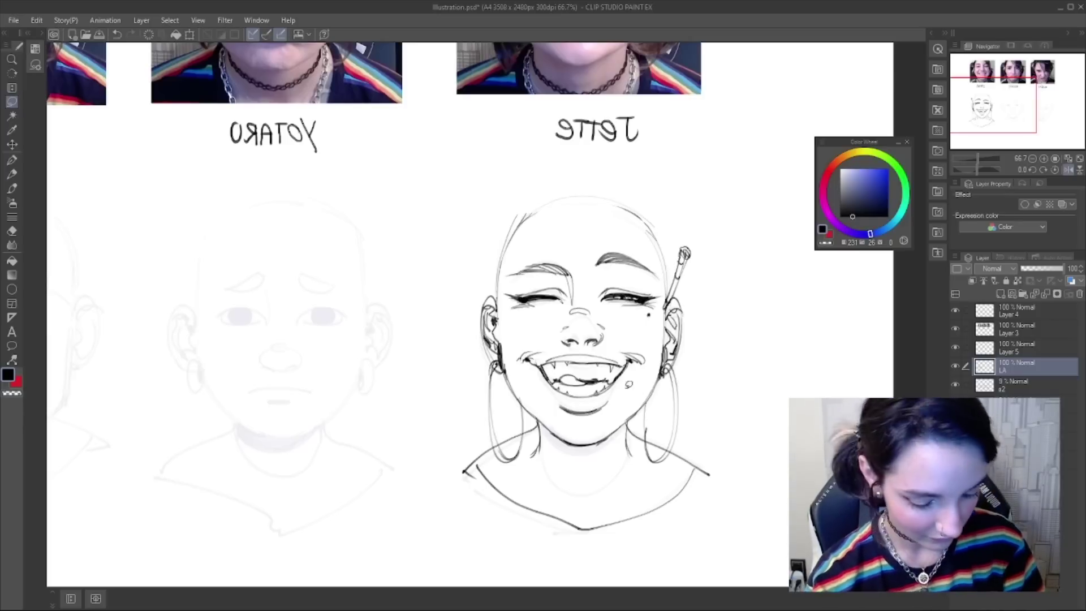
key("b")
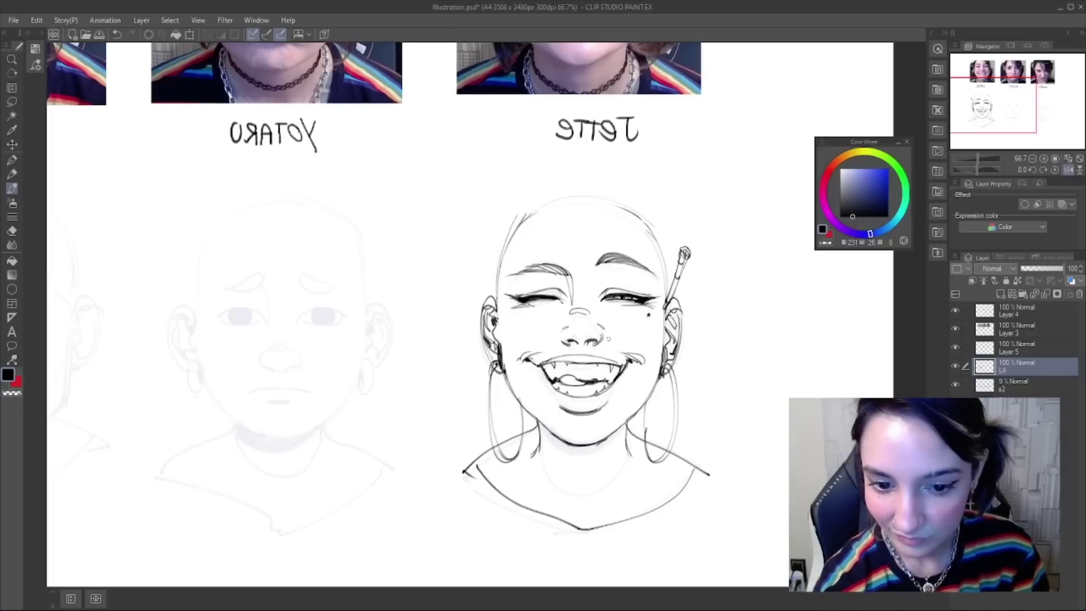
- Return the canvas to its unmirrored view and save the illustration
key("h")
left_click_drag(669, 422, 705, 404)
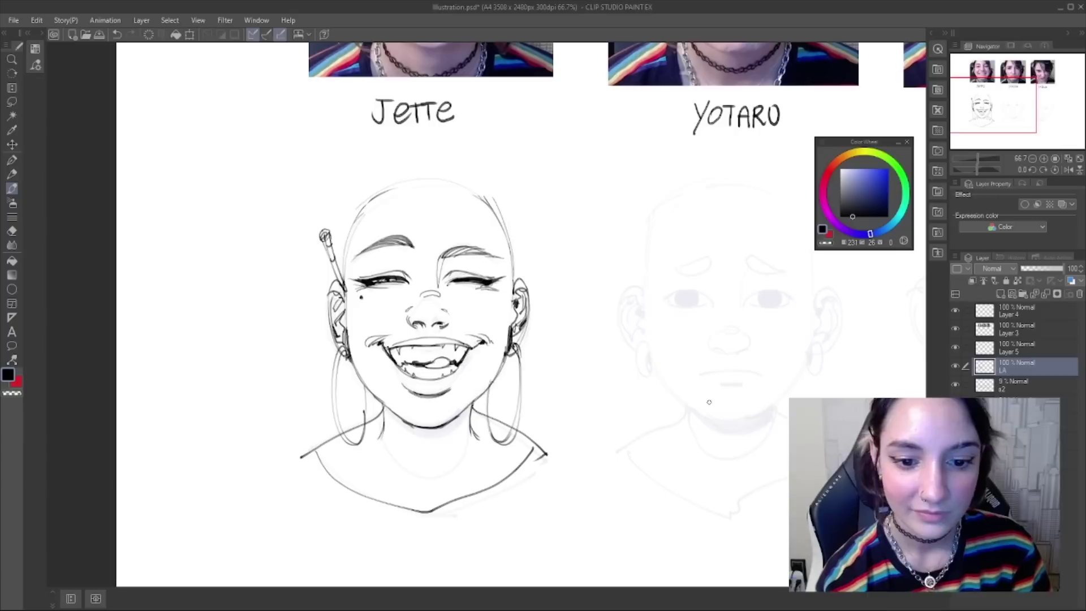
key("ctrl+s")
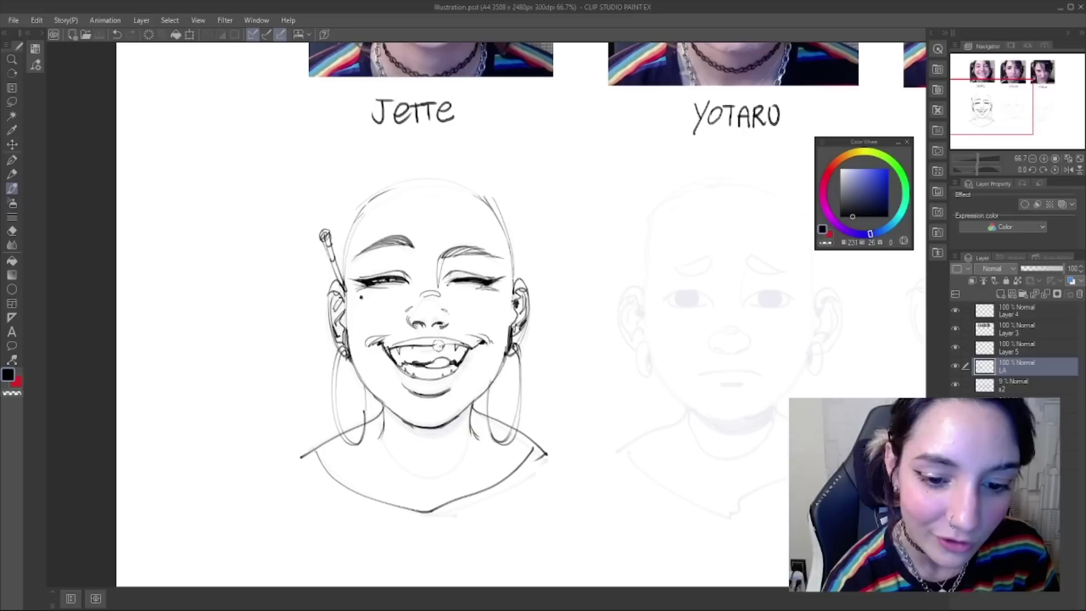
- Redraw the upper lip line along the top of the open mouth with an uneven, curved contour
mouse_move(438, 346)
left_mouse_down()
mouse_move(428, 344)
mouse_move(469, 339)
left_mouse_up()
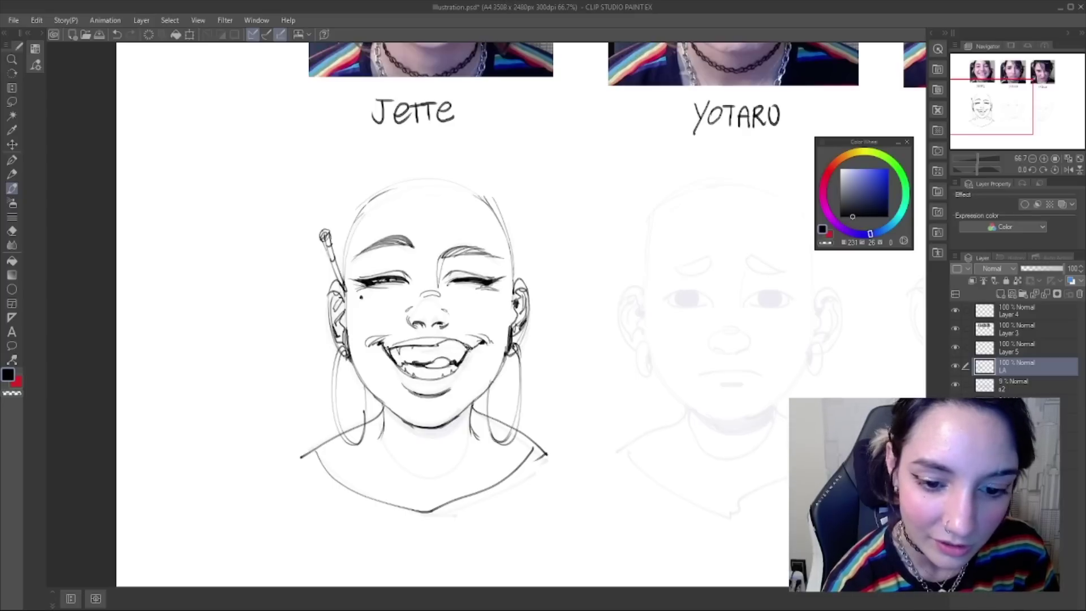
key("ctrl+z")
left_click_drag(393, 347, 434, 344)
key("ctrl+z")
key("ctrl+z")
mouse_move(427, 345)
left_mouse_down()
mouse_move(469, 343)
mouse_move(465, 356)
mouse_move(471, 348)
left_mouse_up()
key("ctrl+z")
key("ctrl+z")
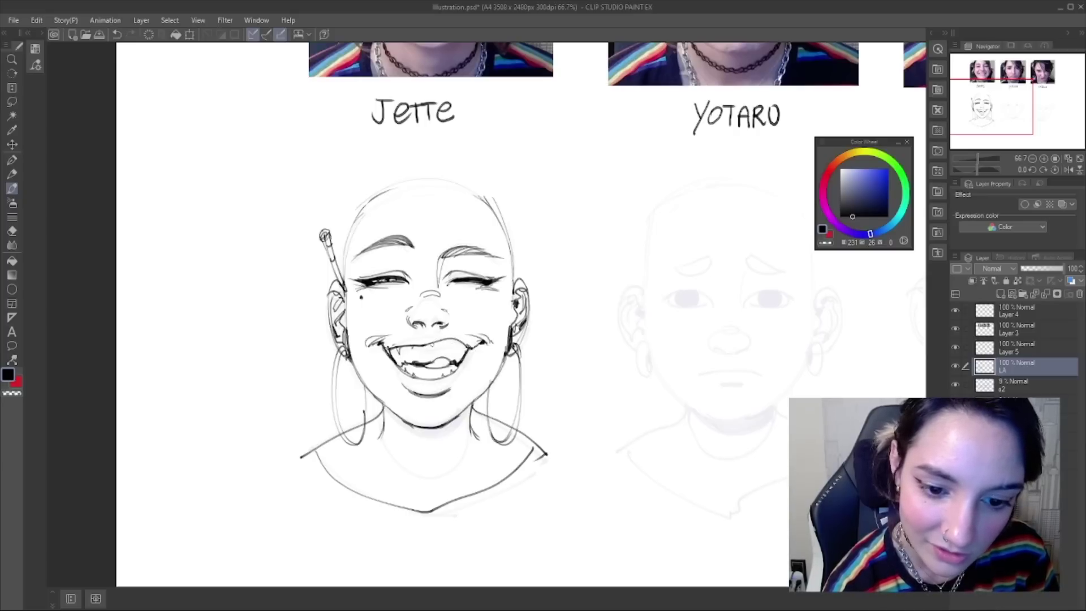
key("ctrl+z")
- Draw the wavy gum line above the upper teeth inside the laughing mouth
mouse_move(432, 347)
left_mouse_down()
mouse_move(434, 357)
mouse_move(454, 340)
left_mouse_up()
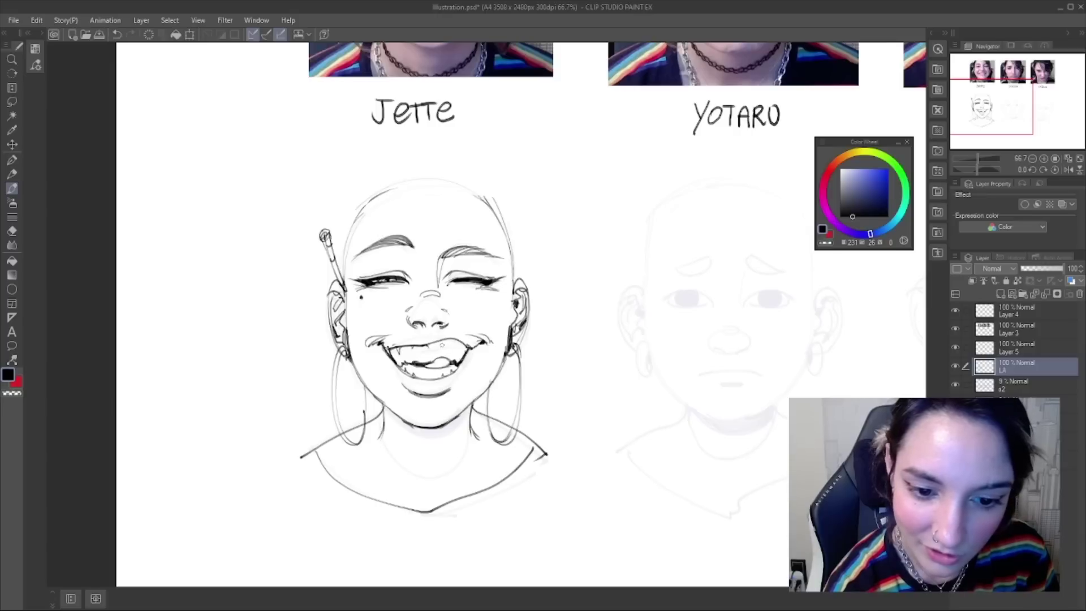
mouse_move(455, 343)
left_mouse_down()
mouse_move(462, 357)
mouse_move(451, 346)
mouse_move(477, 335)
mouse_move(467, 342)
left_mouse_up()
key("ctrl+z")
key("ctrl+z")
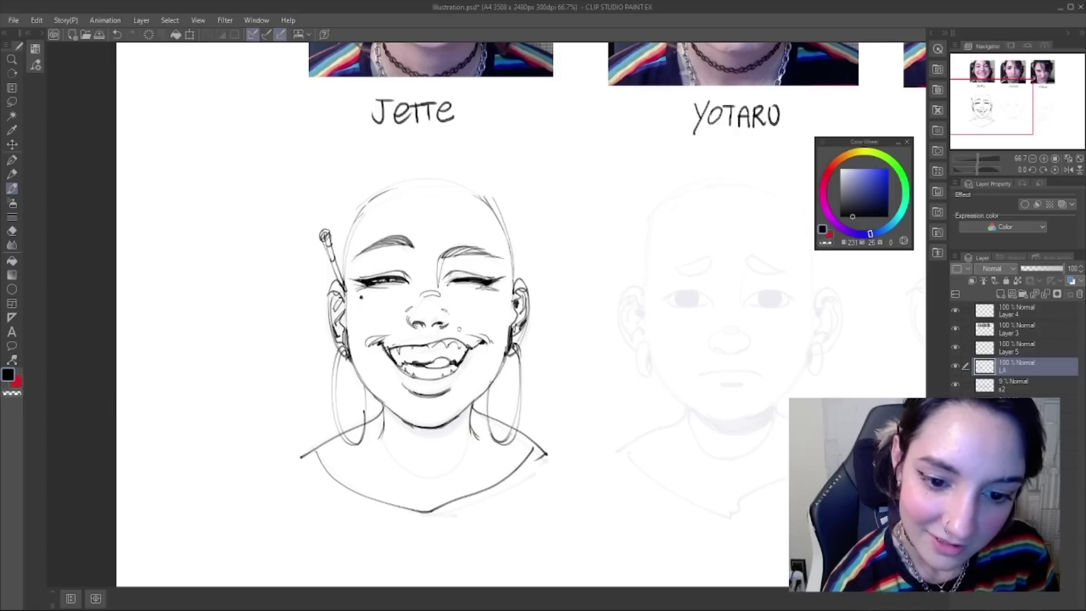
mouse_move(391, 346)
left_mouse_down()
mouse_move(434, 336)
mouse_move(472, 355)
left_mouse_up()
key("ctrl+z")
key("ctrl+z")
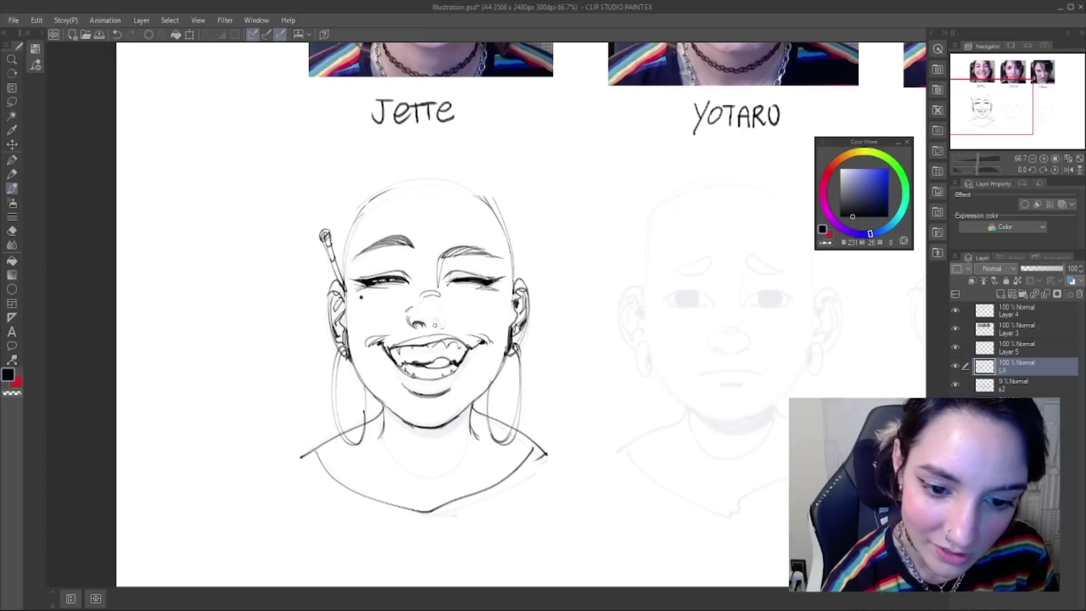
- Redraw the nostril opposite the beauty mark and ink the curved nose wing around it
key("ctrl+z")
left_click_drag(446, 327, 445, 324)
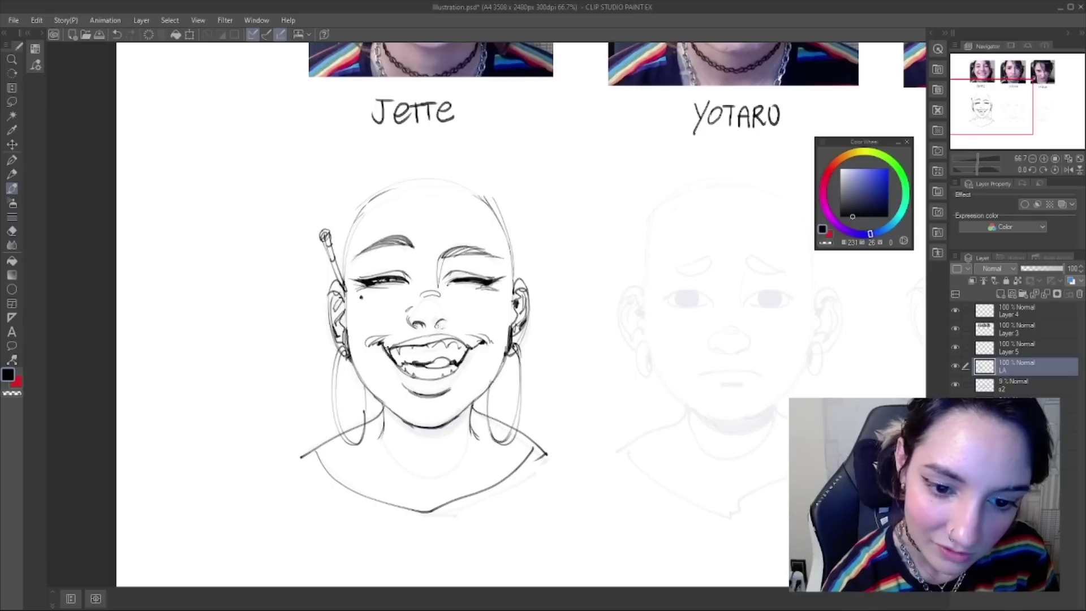
key("ctrl+z")
left_click_drag(442, 325, 444, 309)
key("ctrl+z")
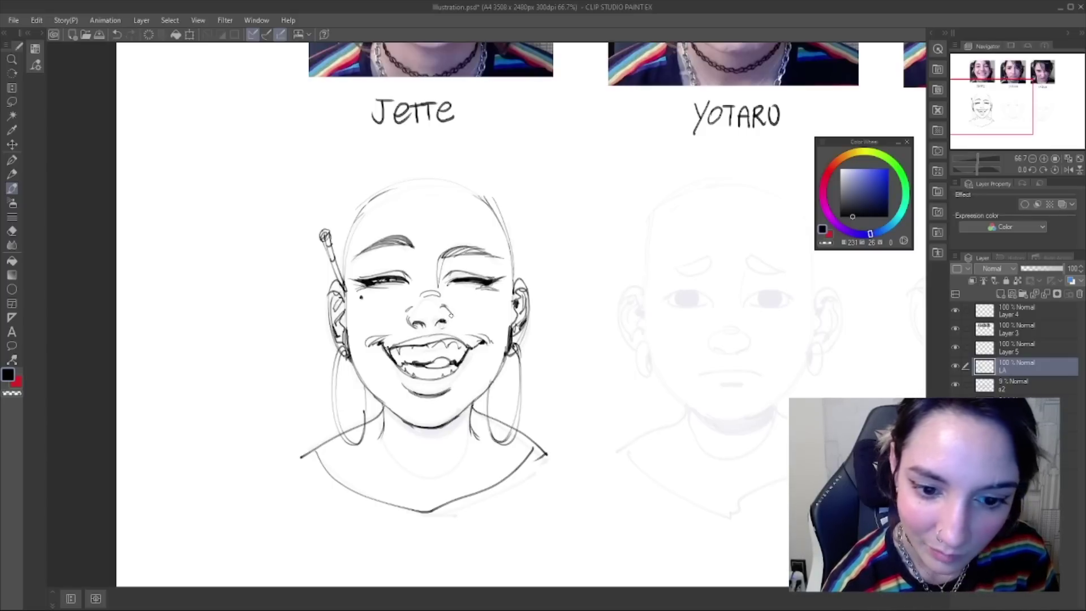
key("ctrl+z")
left_click_drag(441, 327, 442, 326)
key("ctrl+z")
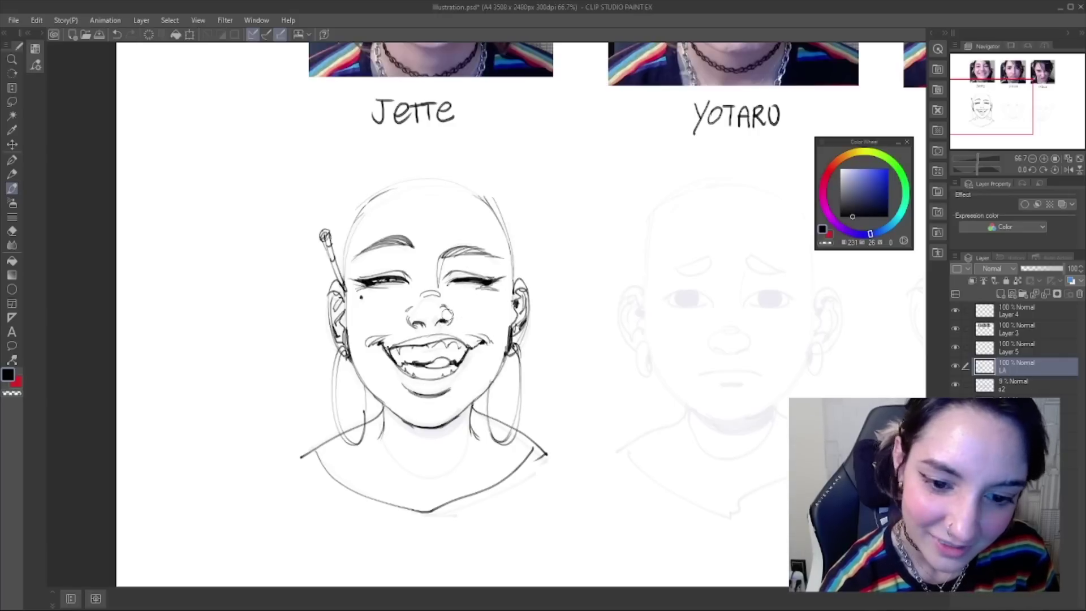
key("ctrl+z")
left_click_drag(443, 302, 451, 308)
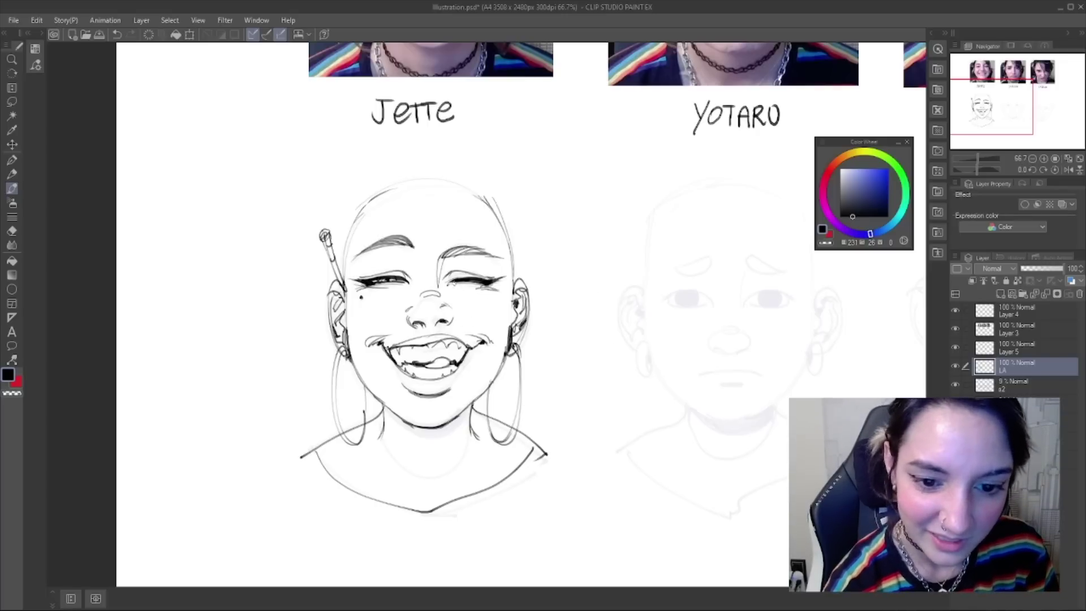
- Add a stroke at the inner corner of the eye opposite the beauty mark and reshape the inner end of its eyebrow
left_click_drag(449, 291, 459, 286)
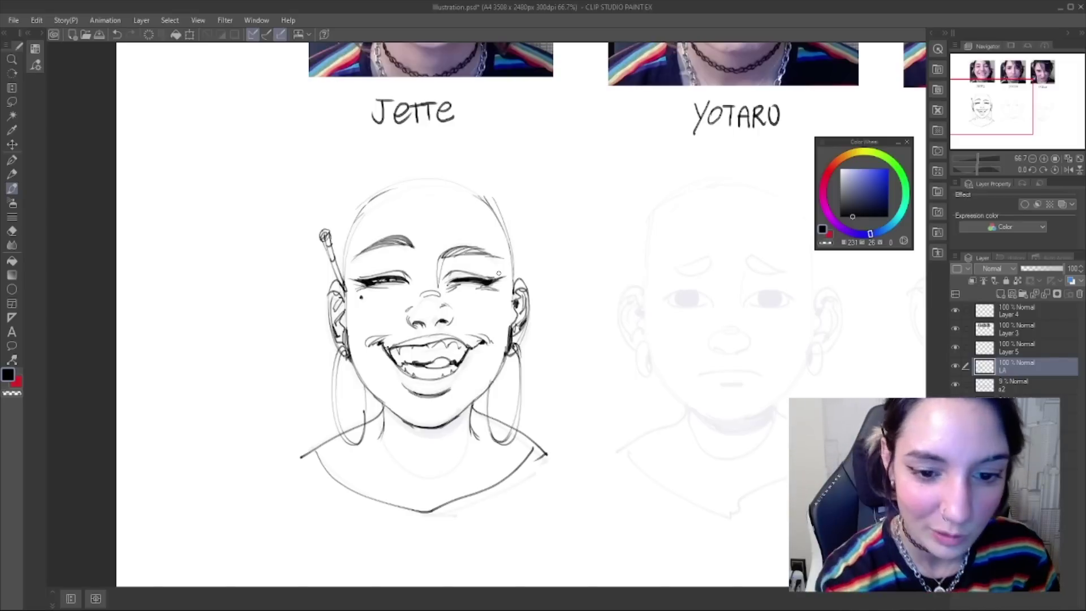
mouse_move(447, 250)
left_mouse_down()
mouse_move(486, 246)
mouse_move(446, 251)
mouse_move(482, 248)
mouse_move(498, 262)
mouse_move(457, 260)
mouse_move(486, 250)
mouse_move(443, 265)
mouse_move(469, 253)
mouse_move(461, 260)
left_mouse_up()
key("ctrl+z")
key("ctrl+z")
key("ctrl+z")
key("ctrl+z")
key("ctrl+z")
mouse_move(458, 261)
left_mouse_down()
mouse_move(496, 248)
mouse_move(486, 252)
mouse_move(499, 260)
mouse_move(448, 261)
mouse_move(491, 249)
mouse_move(448, 246)
left_mouse_up()
key("ctrl+z")
key("ctrl+z")
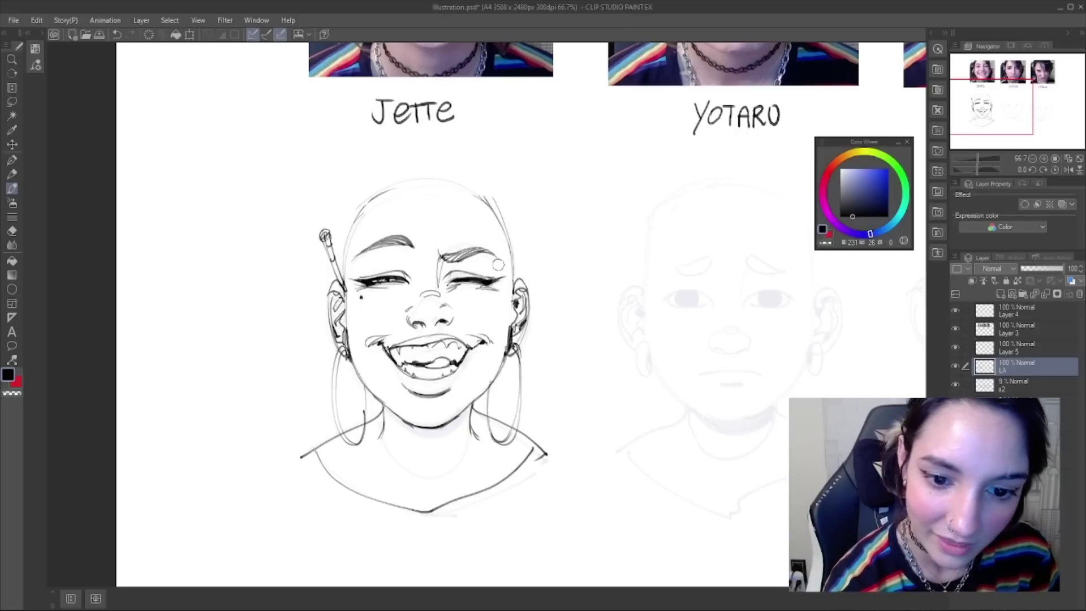
- Refine the gum line above the upper teeth and darken the line under the lower lip
left_click_drag(428, 345, 452, 340)
key("ctrl+z")
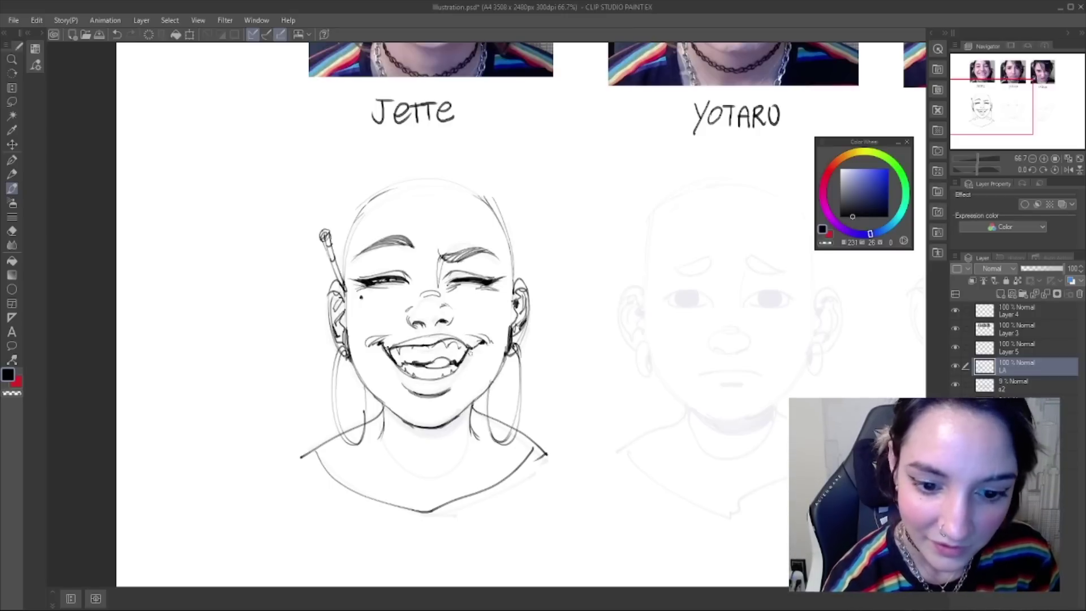
left_click_drag(421, 396, 444, 395)
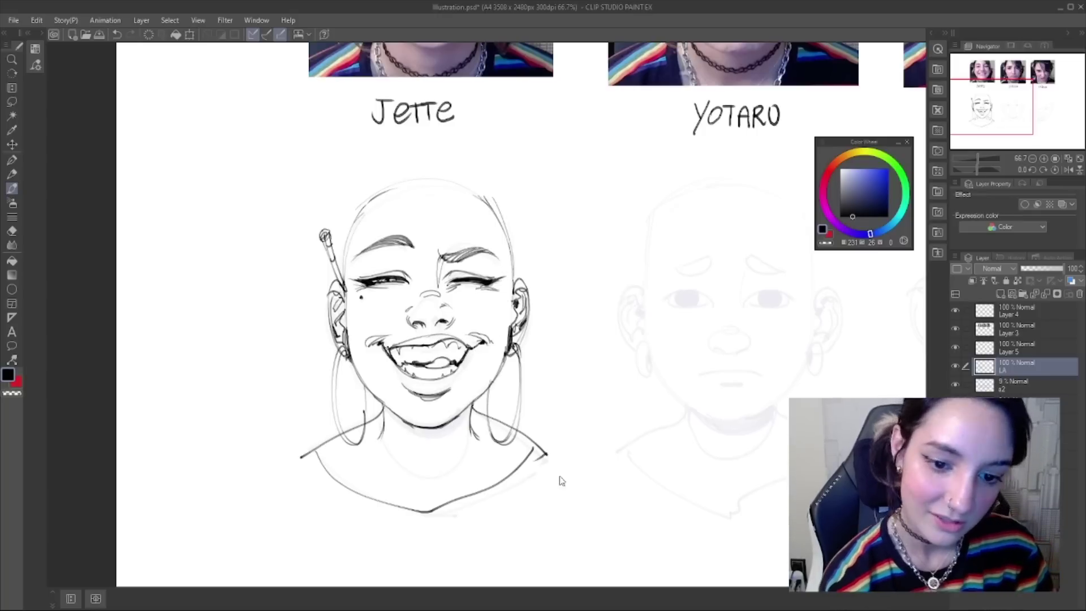
- In the mirrored view, lasso the nose, nudge it into better alignment with the face, and deselect it
scroll(560, 481, "down", 1)
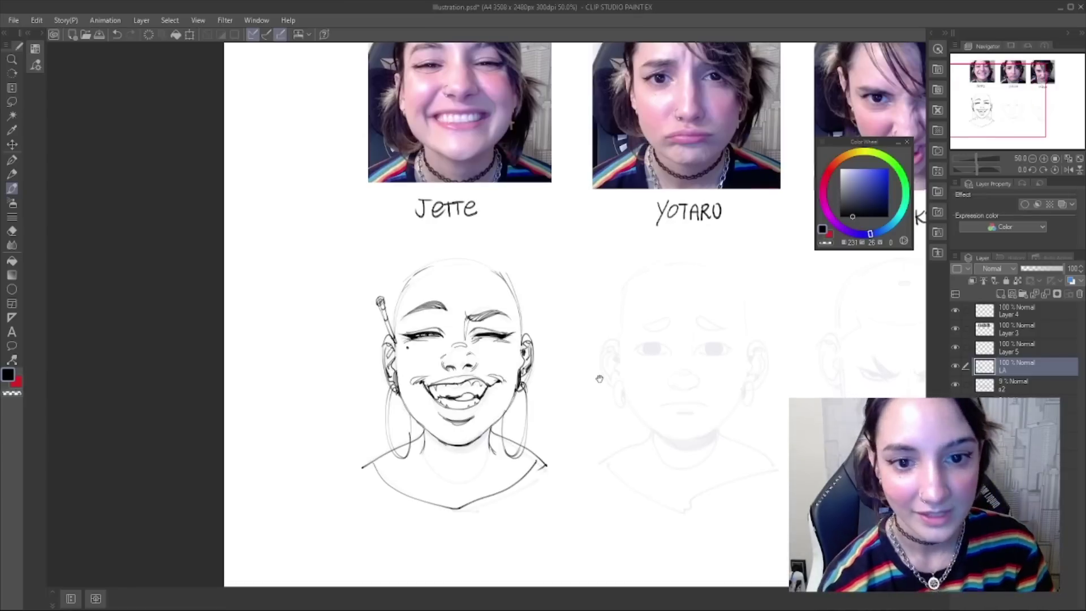
scroll(594, 373, "down", 1)
scroll(520, 334, "down", 1)
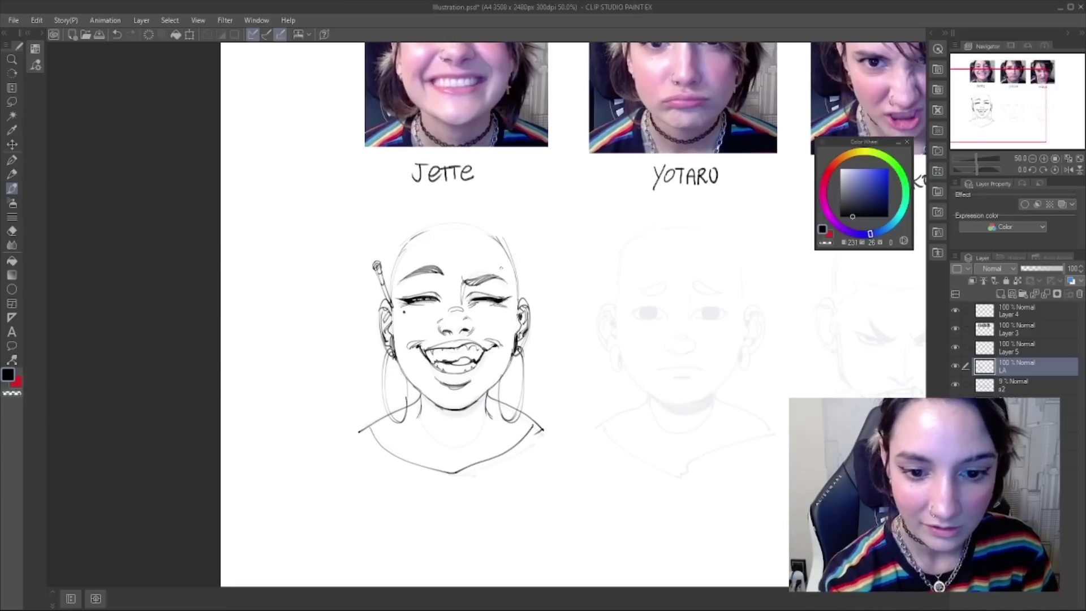
key("h")
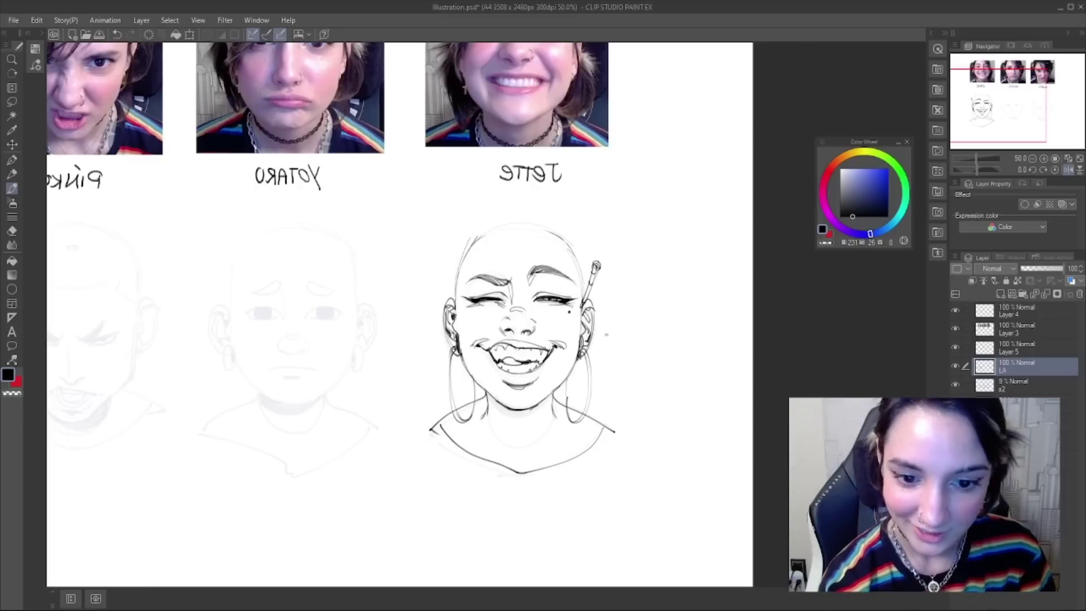
key("m")
mouse_move(523, 303)
left_mouse_down()
mouse_move(493, 336)
mouse_move(528, 335)
mouse_move(548, 320)
left_mouse_up()
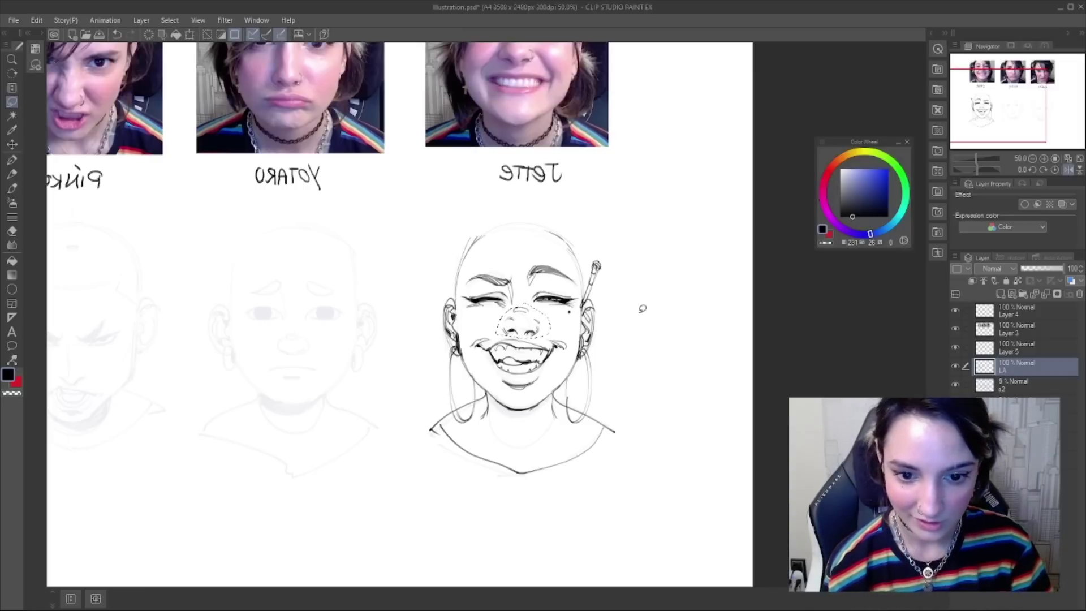
key("ctrl+d")
mouse_move(493, 326)
left_mouse_down()
mouse_move(472, 340)
mouse_move(499, 376)
mouse_move(537, 390)
mouse_move(574, 341)
mouse_move(485, 329)
left_mouse_up()
key("ctrl+Down")
key("ctrl+Right")
key("ctrl+Right")
key("ctrl+Right")
key("ctrl+Down")
key("ctrl+Right")
key("ctrl+Right")
key("ctrl+d")
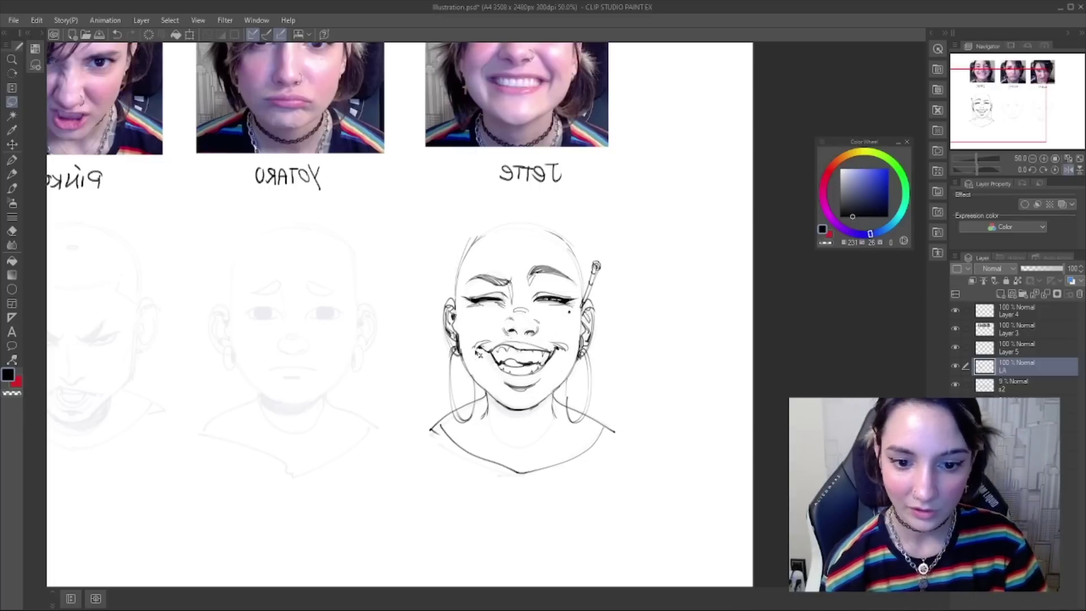
key("h")
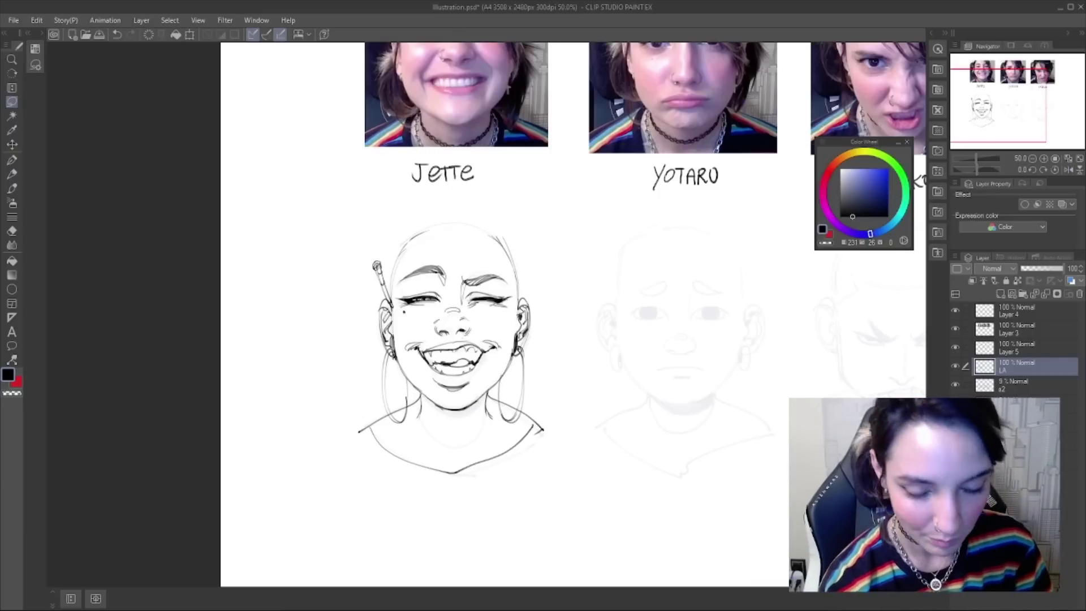
- Refine the upper lip and tooth lines at the mouth corner on the beauty-mark side, on the LA layer
key("b")
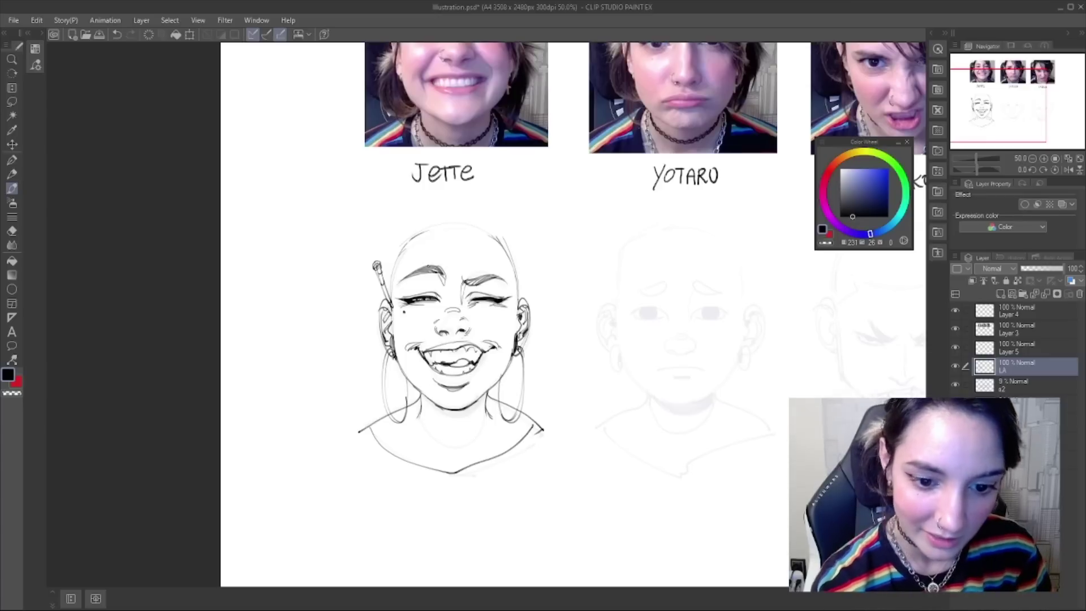
key("alt+bracketleft")
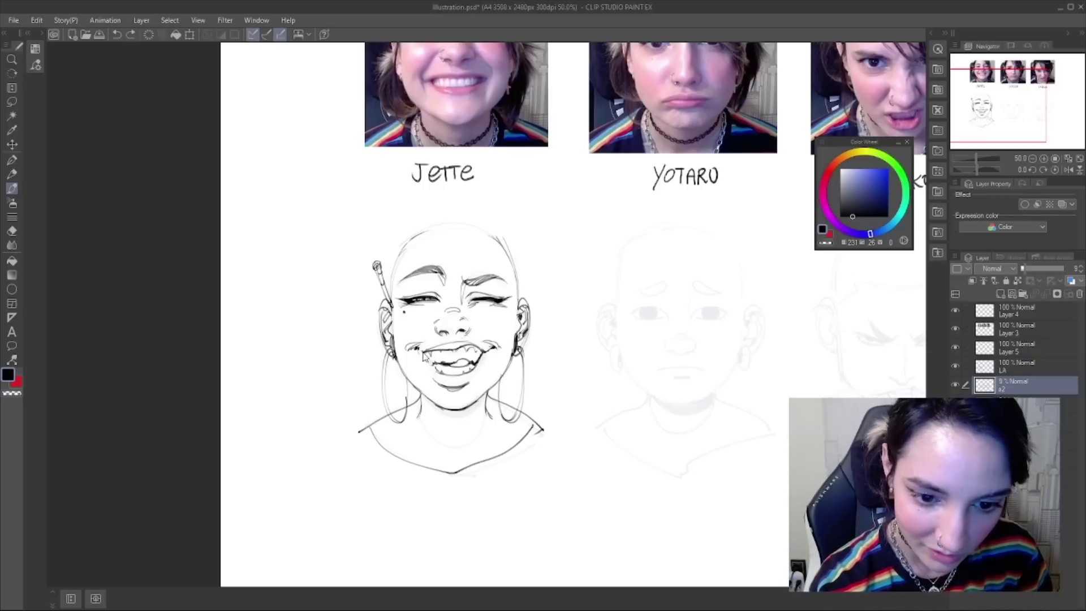
key("alt+bracketright")
left_click_drag(435, 360, 436, 366)
key("ctrl+z")
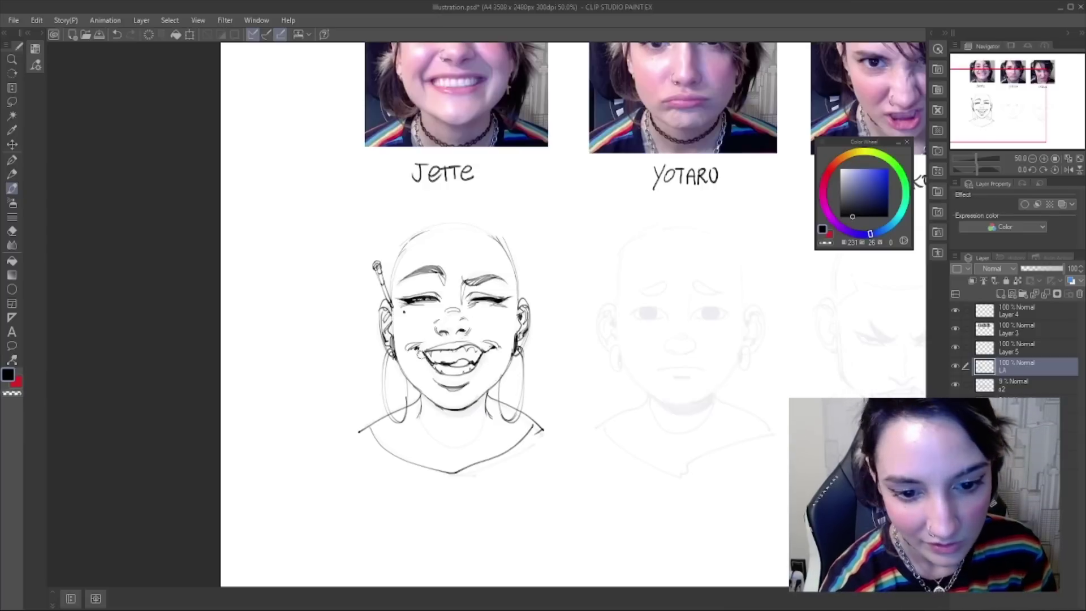
left_click_drag(417, 349, 430, 355)
key("h")
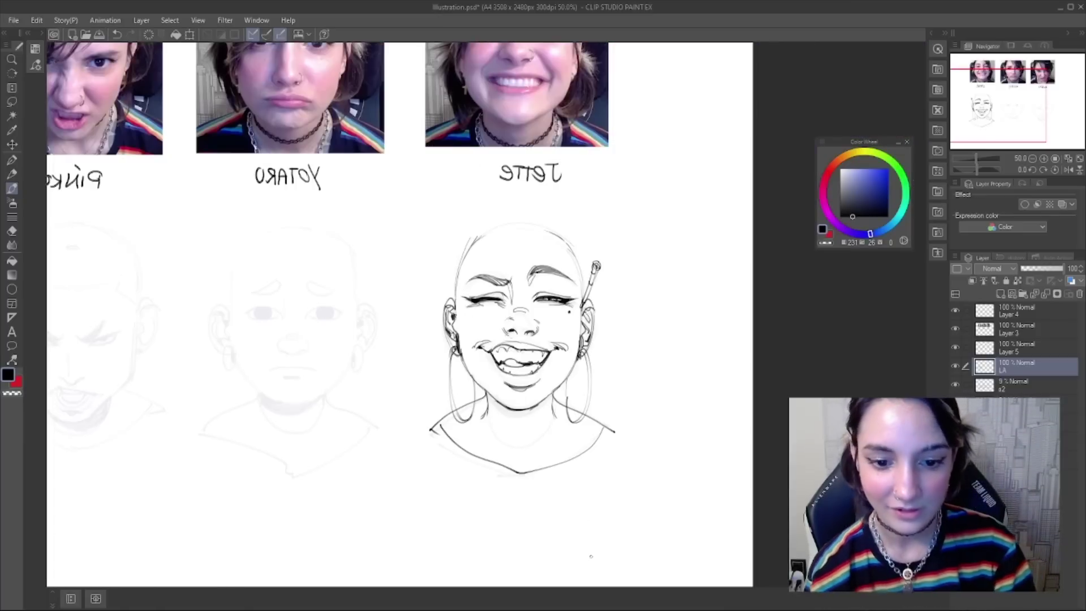
key("h")
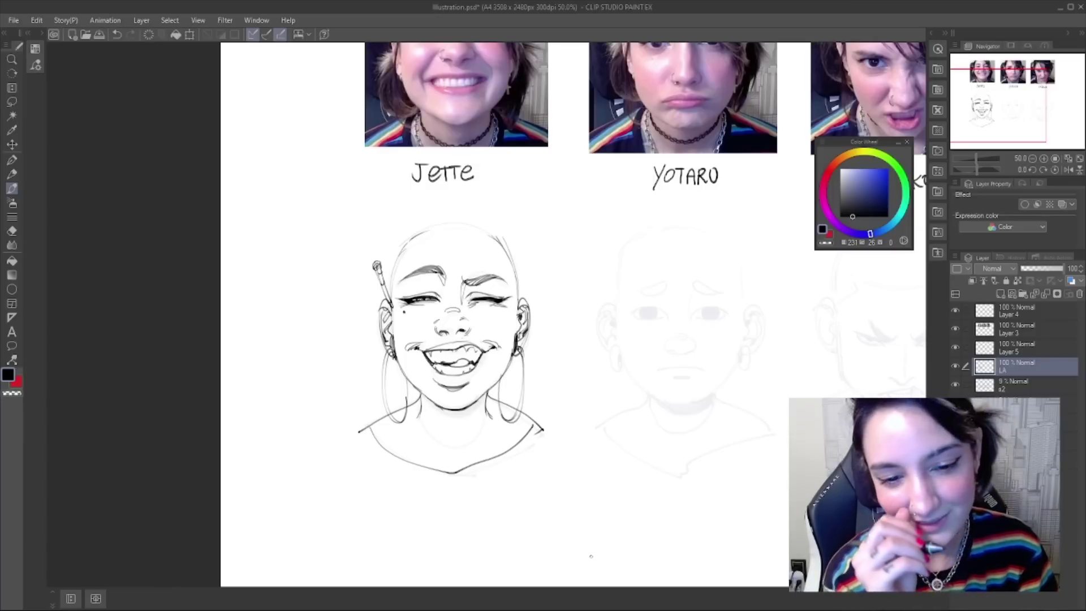
- Ink a dark curved shadow on the neck directly under the chin
left_click_drag(423, 394, 487, 399)
key("ctrl+z")
key("ctrl+z")
key("ctrl+z")
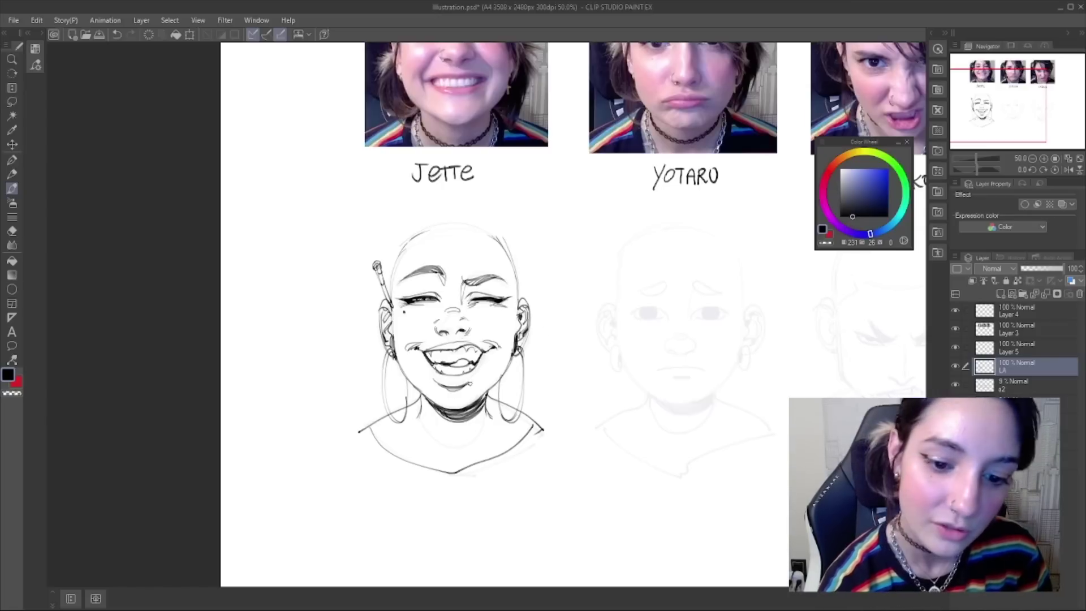
- Ink a curved choker band around Jette's neck, redrawing it until the curve fits below the chin shadow
mouse_move(419, 403)
left_mouse_down()
mouse_move(487, 403)
mouse_move(433, 420)
mouse_move(487, 404)
left_mouse_up()
key("ctrl+z")
key("ctrl+z")
key("ctrl+z")
key("ctrl+z")
mouse_move(420, 404)
left_mouse_down()
mouse_move(475, 421)
mouse_move(487, 411)
mouse_move(427, 409)
mouse_move(435, 417)
mouse_move(419, 403)
mouse_move(491, 404)
left_mouse_up()
key("ctrl+z")
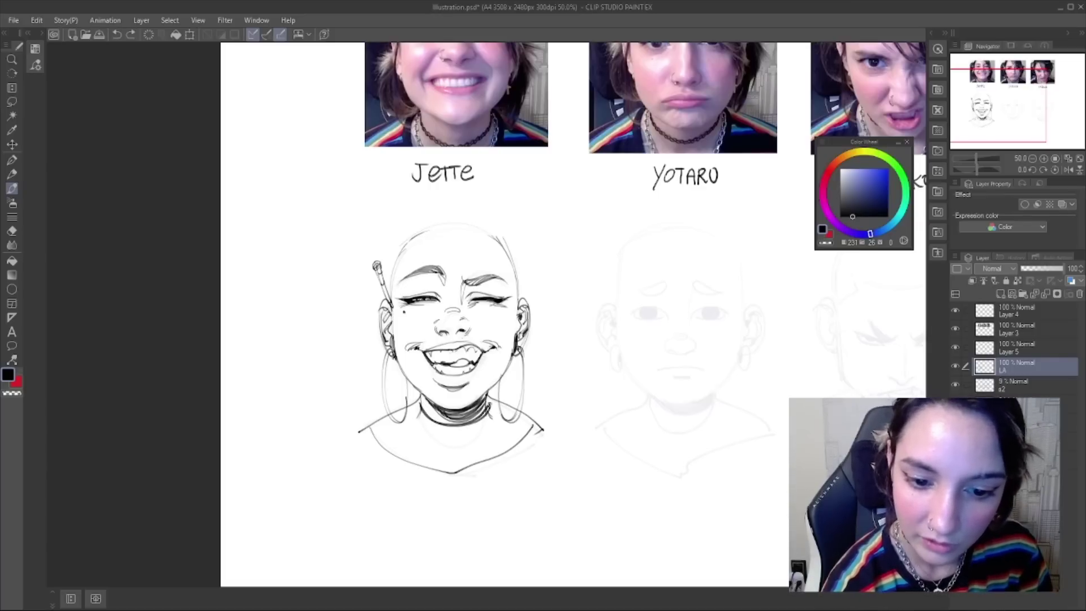
key("ctrl+z")
key("ctrl+z")
left_click_drag(419, 402, 486, 407)
key("ctrl+z")
key("ctrl+z")
mouse_move(421, 403)
left_mouse_down()
mouse_move(488, 405)
mouse_move(451, 431)
mouse_move(487, 406)
left_mouse_up()
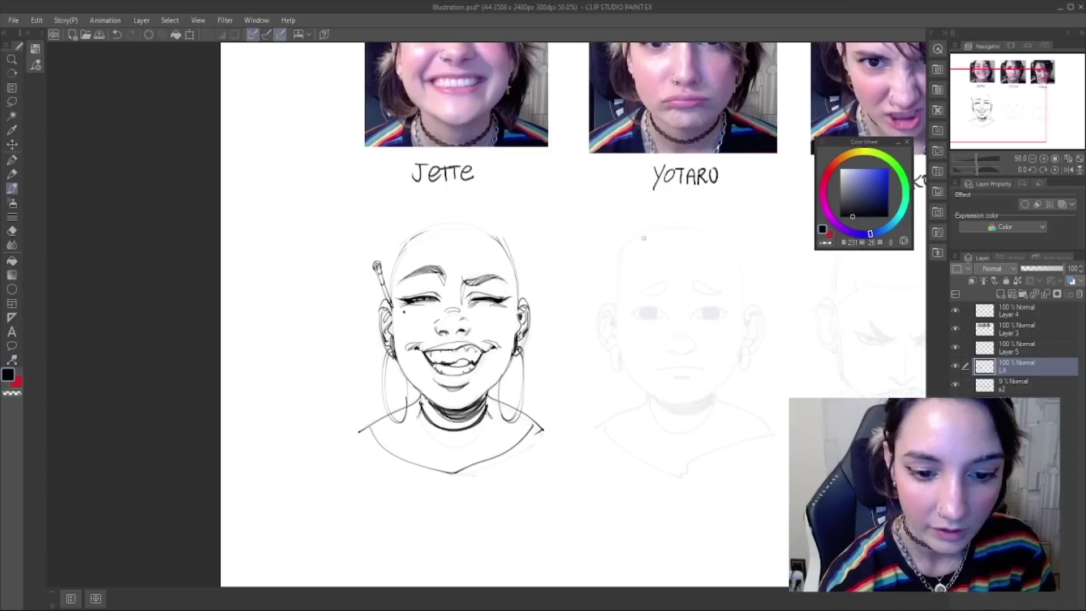
- Ink the contour lines on both sides of Jette's neck, from the jaw down to the shoulders
left_click_drag(406, 375, 402, 420)
key("ctrl+z")
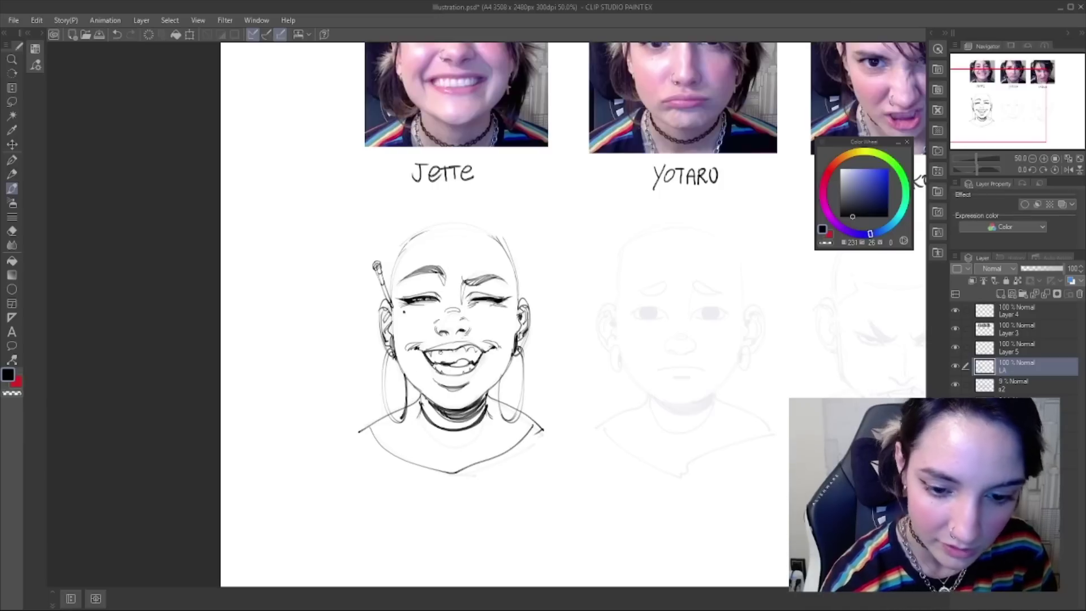
left_click_drag(502, 376, 504, 419)
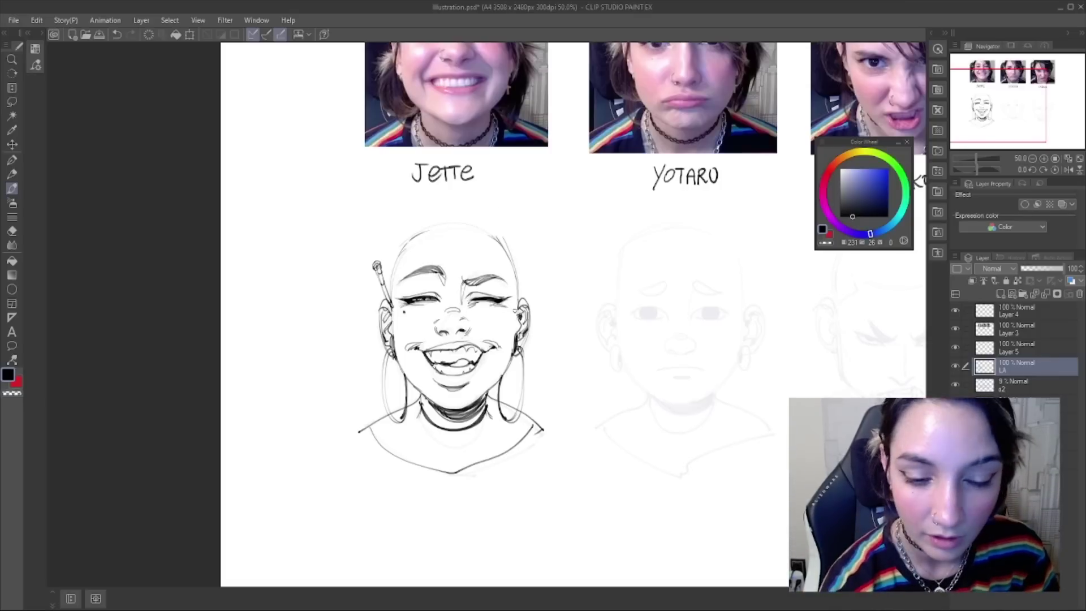
left_click_drag(443, 275, 426, 269)
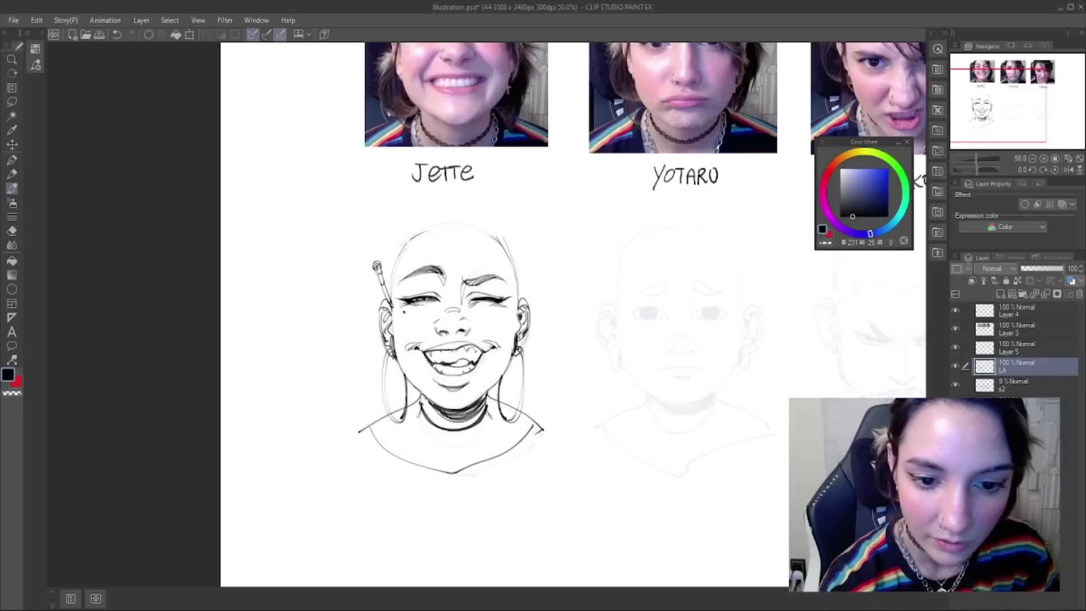
- Ink Jette's collarbones and shoulder line, and add vertical lines running down over both shoulders
mouse_move(451, 465)
left_mouse_down()
mouse_move(374, 430)
mouse_move(486, 456)
mouse_move(562, 428)
left_mouse_up()
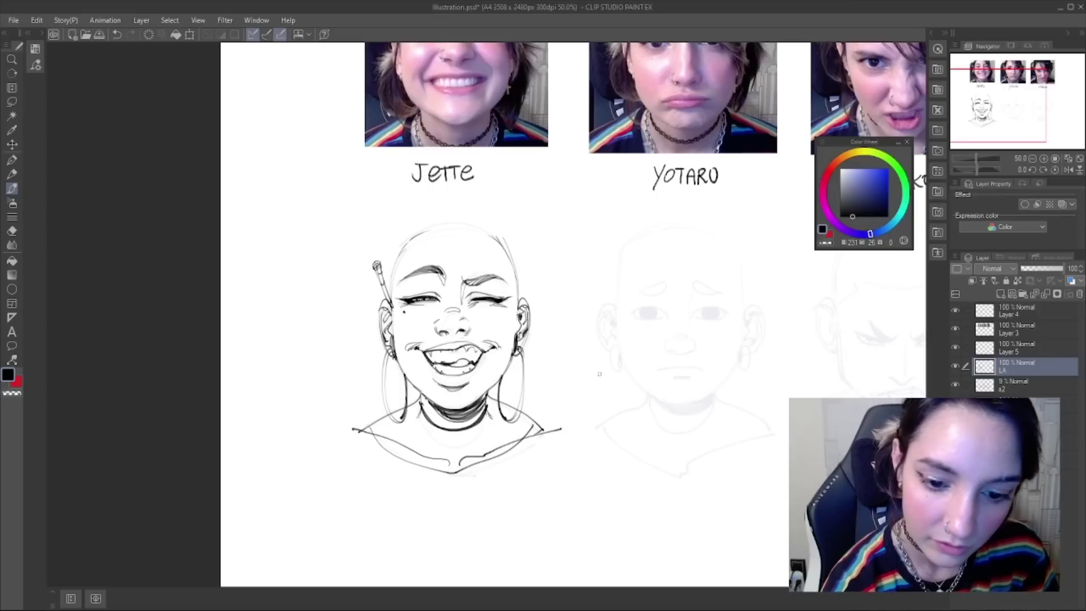
left_click_drag(402, 406, 395, 449)
left_click_drag(406, 418, 399, 469)
left_click_drag(498, 399, 506, 460)
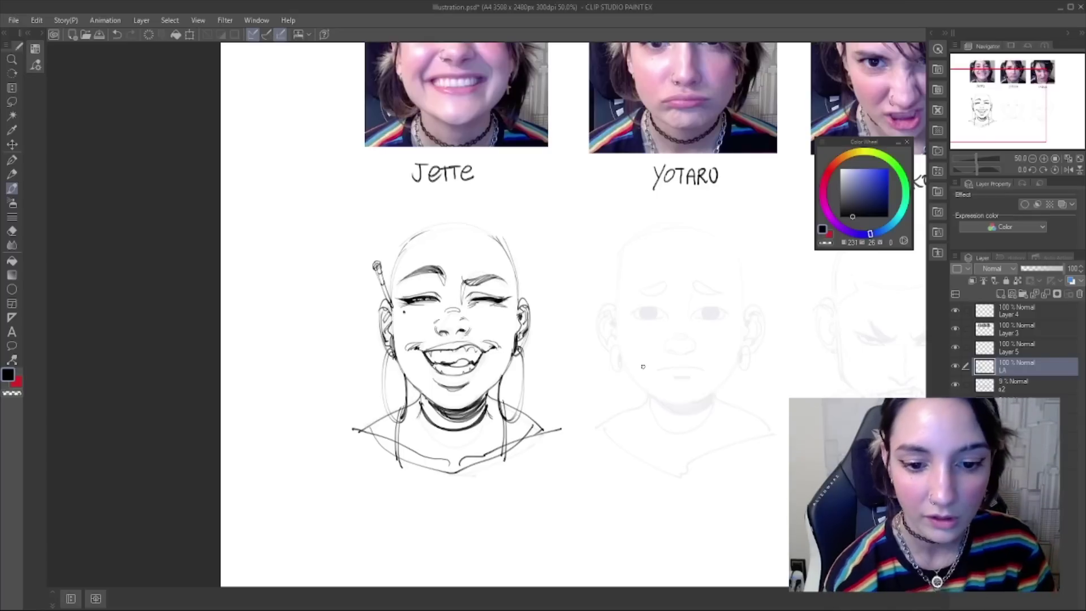
- Ink a chain-link necklace hanging around Jette's neck below the choker
left_click_drag(420, 405, 452, 459)
mouse_move(453, 458)
left_mouse_down()
mouse_move(488, 404)
mouse_move(487, 414)
left_mouse_up()
key("ctrl+z")
left_click_drag(419, 396, 423, 432)
left_click_drag(424, 424, 437, 441)
mouse_move(431, 434)
left_mouse_down()
mouse_move(466, 452)
mouse_move(496, 417)
mouse_move(490, 388)
left_mouse_up()
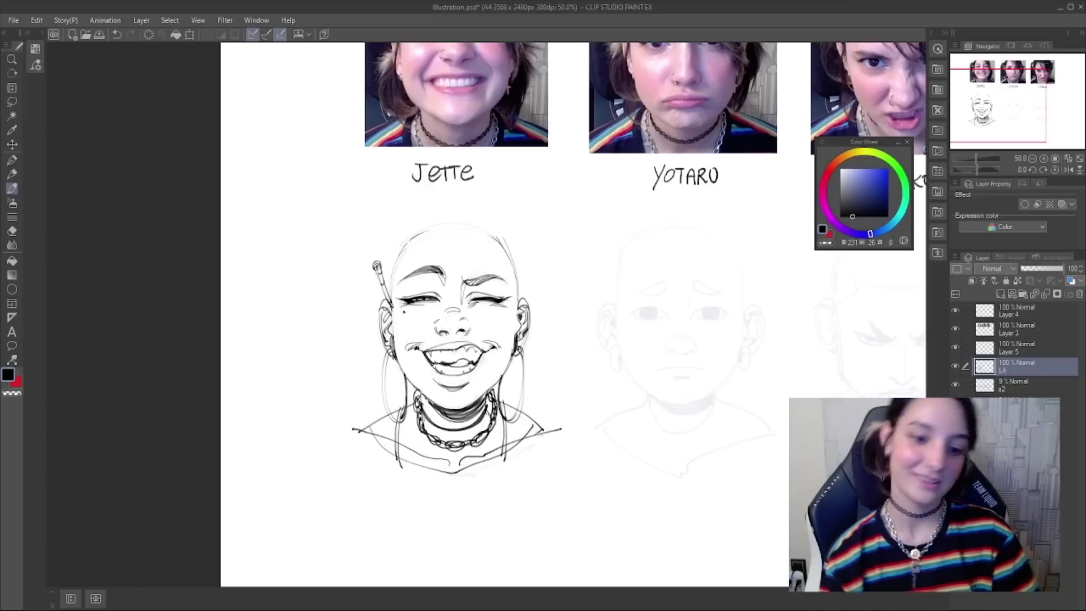
- Ink the hair outline over the top of Jette's head and a long strand falling across the winking eye
mouse_move(450, 241)
left_mouse_down()
mouse_move(428, 232)
mouse_move(505, 236)
mouse_move(511, 304)
left_mouse_up()
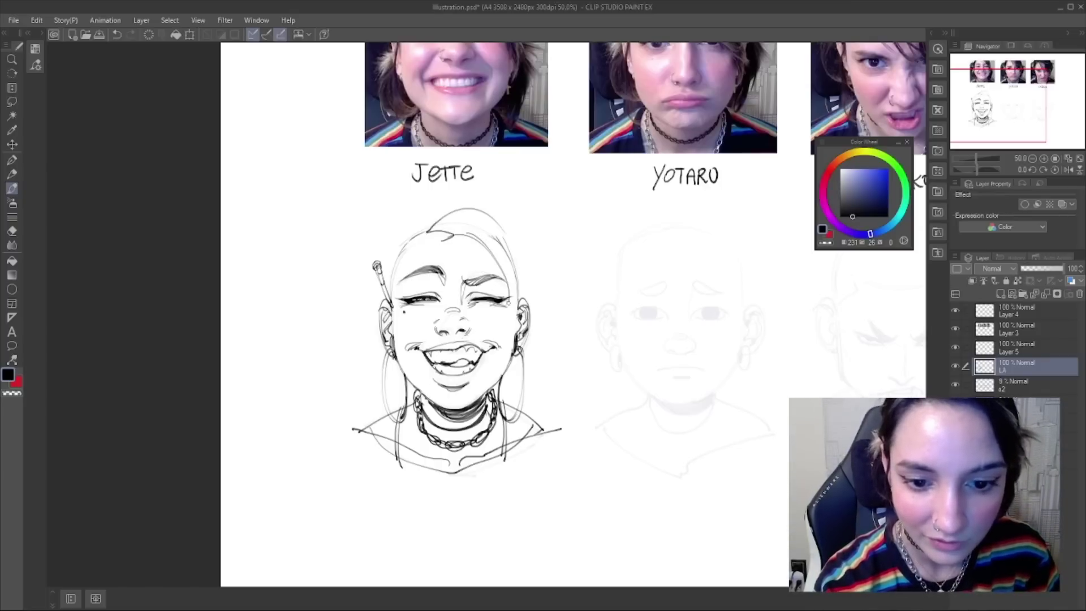
mouse_move(484, 251)
left_mouse_down()
mouse_move(498, 345)
mouse_move(488, 247)
mouse_move(439, 229)
mouse_move(447, 211)
left_mouse_up()
mouse_move(432, 215)
left_mouse_down()
mouse_move(497, 201)
mouse_move(526, 311)
left_mouse_up()
key("ctrl+z")
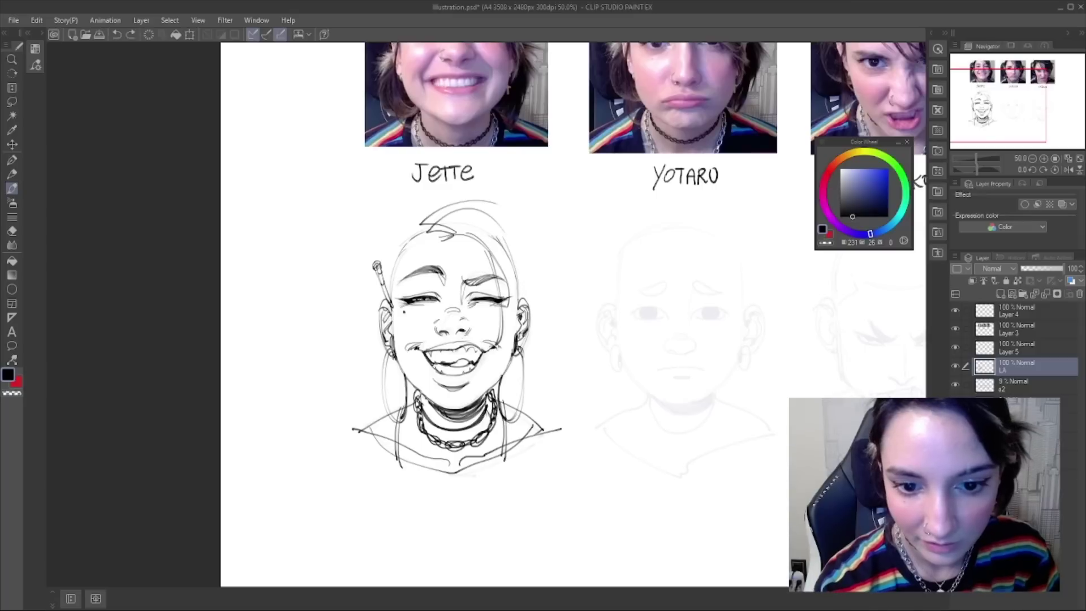
- Ink a loose, curly ponytail on the winking-eye side of Jette's head, with strands falling toward the ear
left_click_drag(508, 232, 550, 260)
key("ctrl+z")
mouse_move(500, 230)
left_mouse_down()
mouse_move(524, 211)
mouse_move(546, 302)
mouse_move(502, 256)
mouse_move(542, 284)
mouse_move(514, 286)
left_mouse_up()
mouse_move(554, 226)
left_mouse_down()
mouse_move(578, 292)
mouse_move(548, 315)
mouse_move(542, 339)
left_mouse_up()
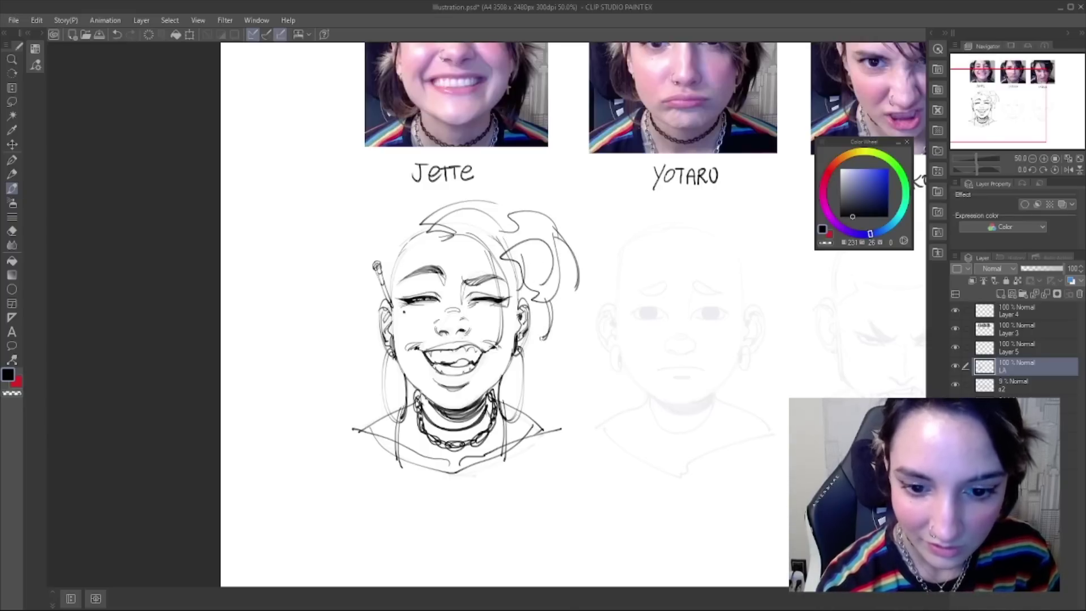
left_click_drag(529, 283, 521, 302)
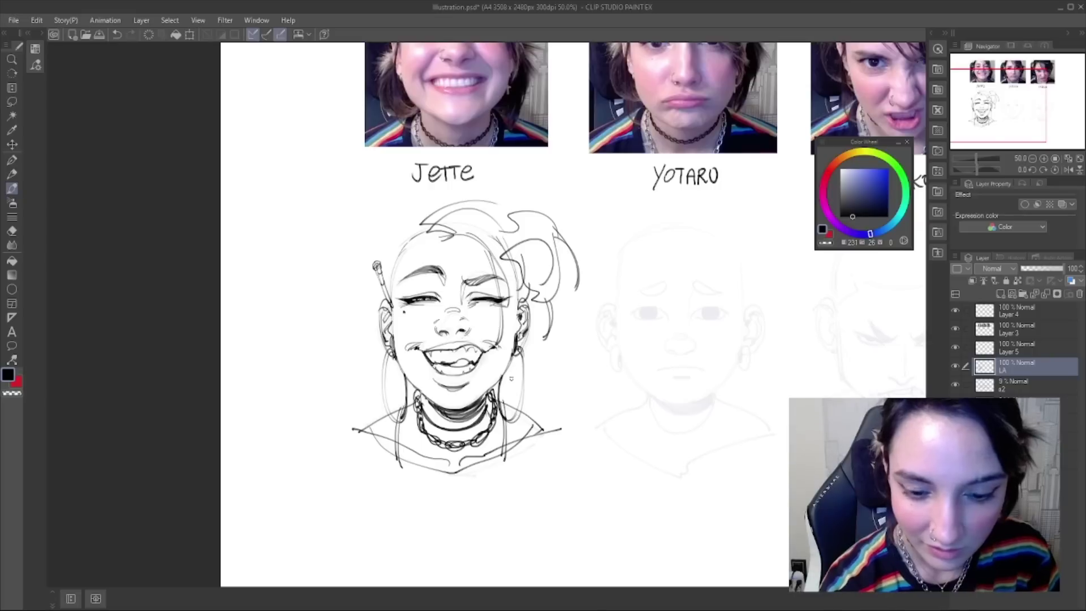
- Ink loose hair strands beside Jette's ears and neck, including a long strand curving down past the collar on the beauty-mark side
mouse_move(502, 380)
left_mouse_down()
mouse_move(509, 423)
mouse_move(506, 382)
mouse_move(493, 392)
left_mouse_up()
left_click_drag(395, 357, 420, 393)
left_click_drag(386, 352, 396, 390)
left_click_drag(398, 291, 393, 352)
left_click_drag(396, 360, 440, 508)
key("ctrl+z")
key("ctrl+z")
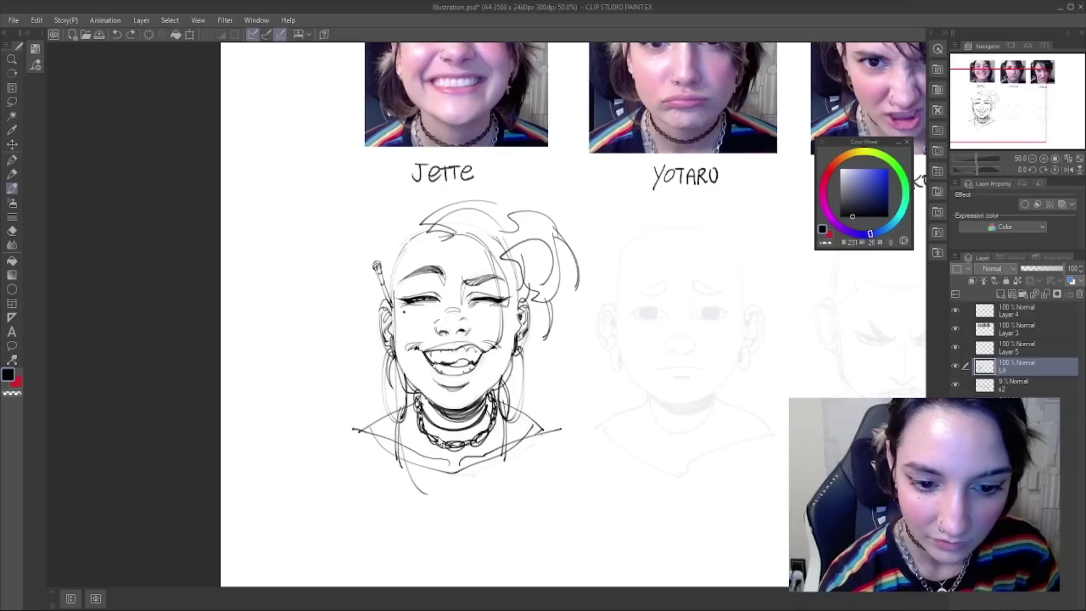
left_click_drag(394, 298, 428, 500)
mouse_move(399, 358)
left_mouse_down()
mouse_move(398, 392)
mouse_move(438, 506)
left_mouse_up()
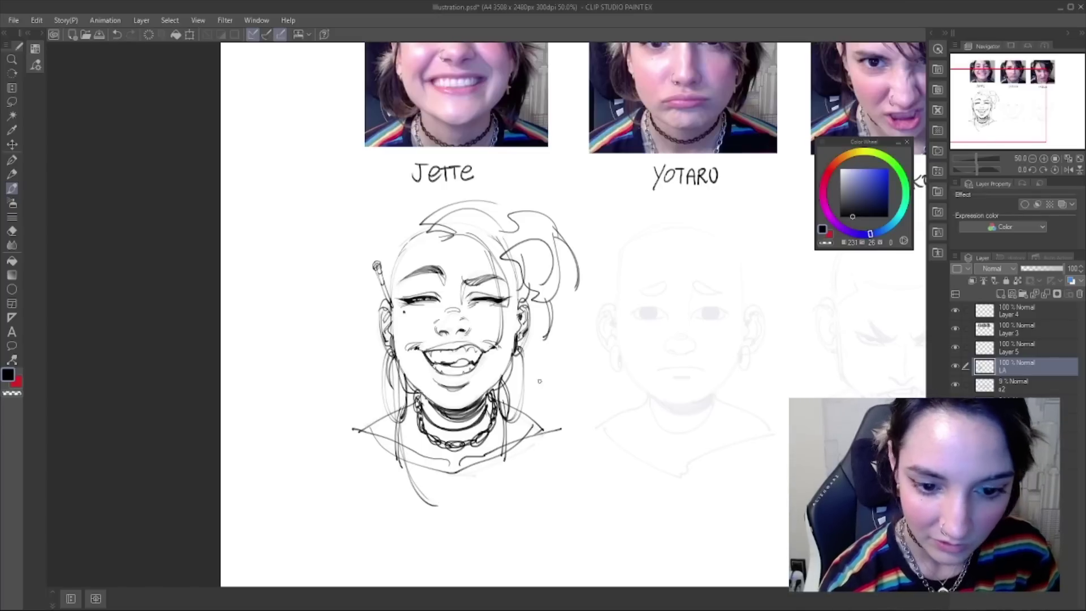
- Ink Jette's hairline from the temple to the crown and the hair looping around the hairpin and ear
mouse_move(393, 298)
left_mouse_down()
mouse_move(403, 232)
mouse_move(438, 222)
mouse_move(398, 252)
mouse_move(381, 304)
mouse_move(374, 296)
mouse_move(435, 223)
left_mouse_up()
key("ctrl+z")
key("ctrl+z")
left_click_drag(395, 266, 446, 211)
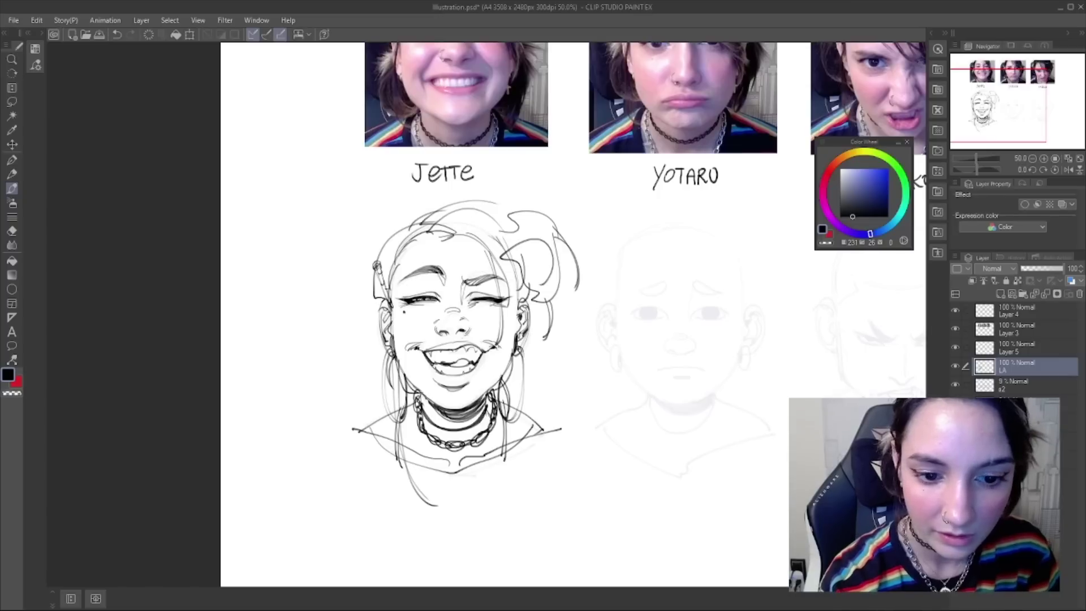
mouse_move(376, 265)
left_mouse_down()
mouse_move(378, 323)
mouse_move(388, 303)
mouse_move(378, 344)
left_mouse_up()
left_click_drag(536, 294, 527, 306)
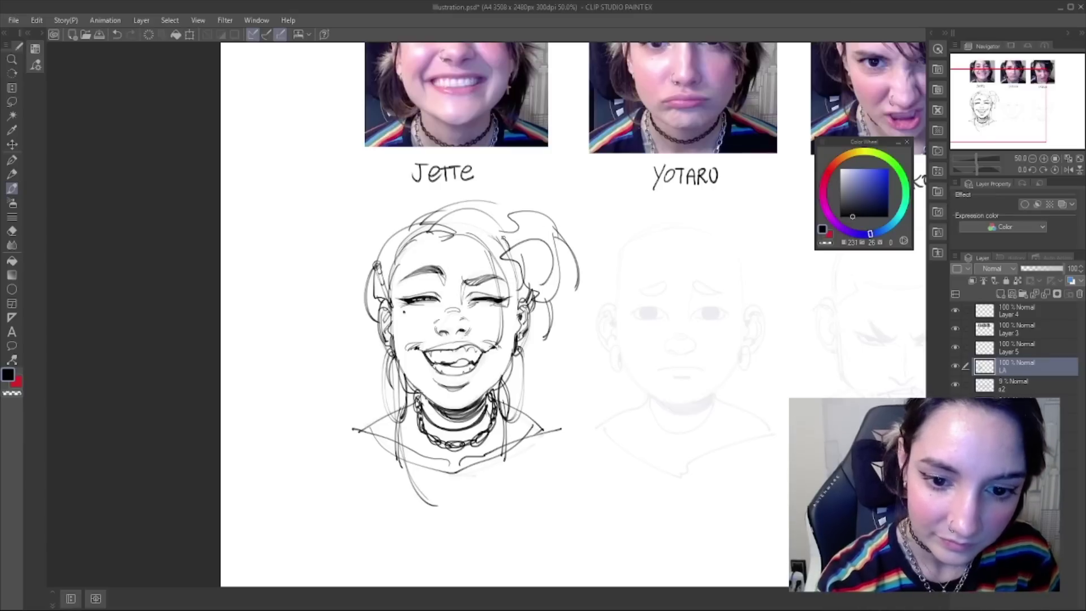
- Ink a striped hair tie at the base of Jette's ponytail and a pointed tuft rising above it
left_click_drag(499, 221, 521, 233)
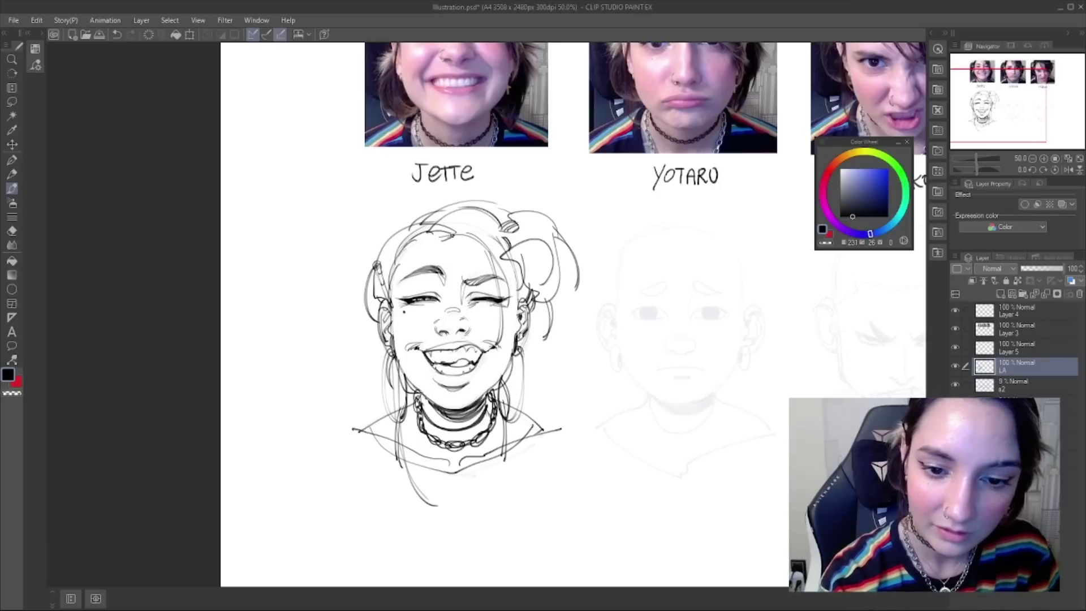
key("ctrl+z")
mouse_move(529, 279)
left_mouse_down()
mouse_move(535, 259)
mouse_move(525, 254)
mouse_move(555, 314)
left_mouse_up()
key("ctrl+z")
left_click_drag(515, 215, 528, 193)
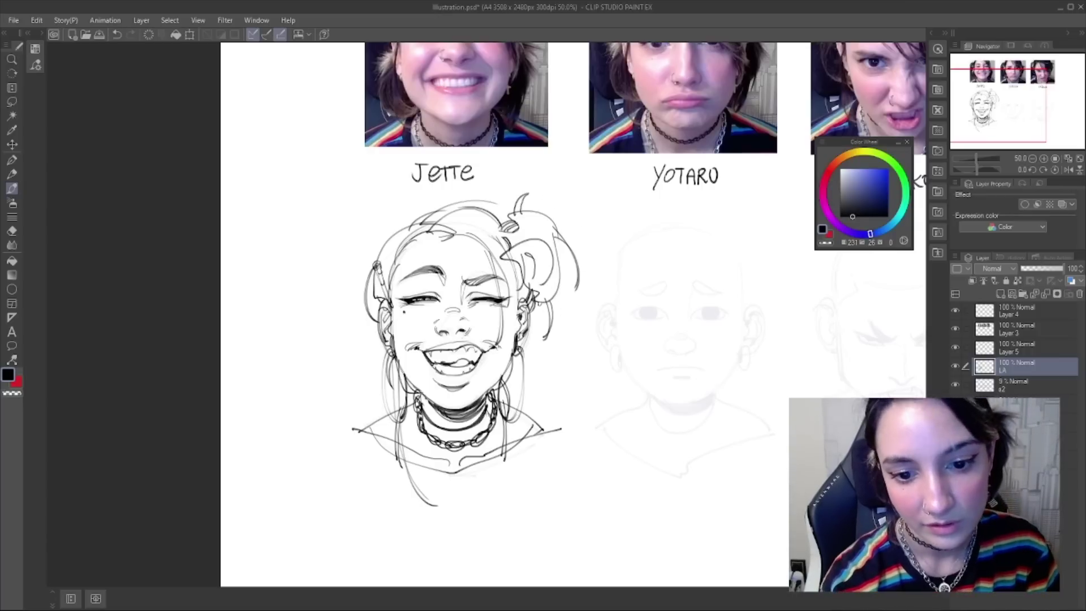
- Ink a long strand hanging from the ponytail beside Jette's neck and rework the strand under the opposite ear
left_click_drag(541, 300, 530, 414)
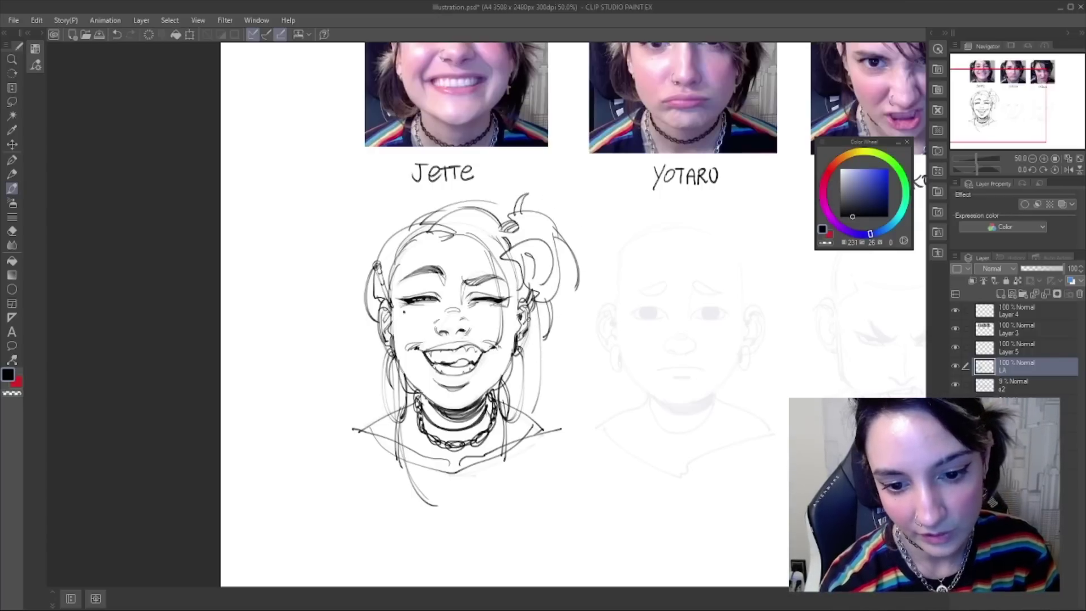
key("ctrl+z")
left_click_drag(540, 320, 530, 410)
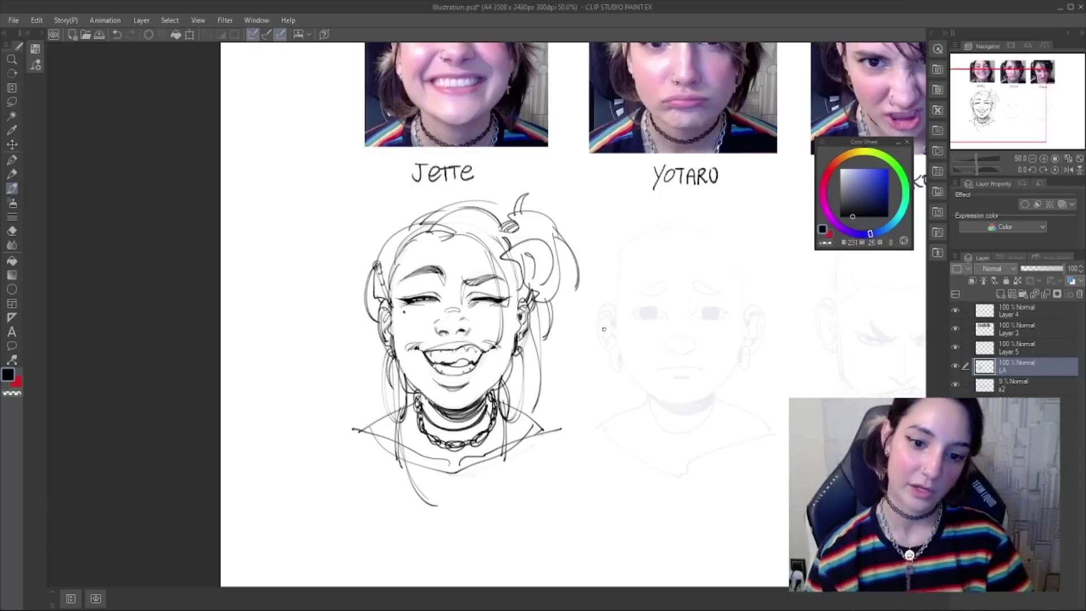
mouse_move(389, 350)
left_mouse_down()
mouse_move(395, 419)
mouse_move(383, 396)
mouse_move(395, 421)
left_mouse_up()
key("ctrl+z")
- Rework the strands falling from Jette's parting past the winking eye, comparing versions with undo and redo
scroll(406, 423, "down", 1)
scroll(405, 422, "up", 1)
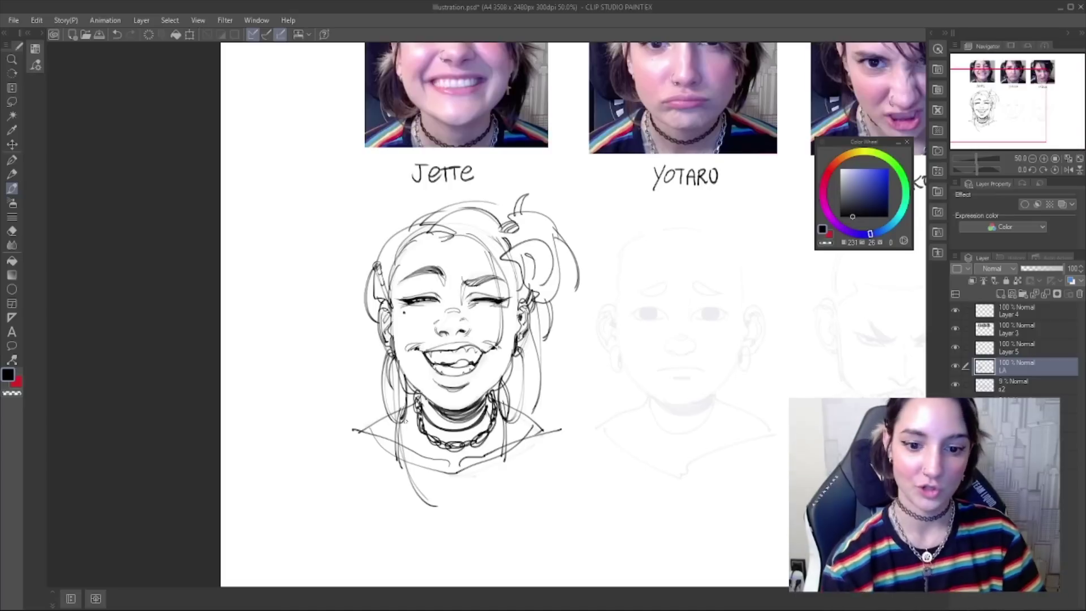
left_click_drag(690, 370, 532, 421)
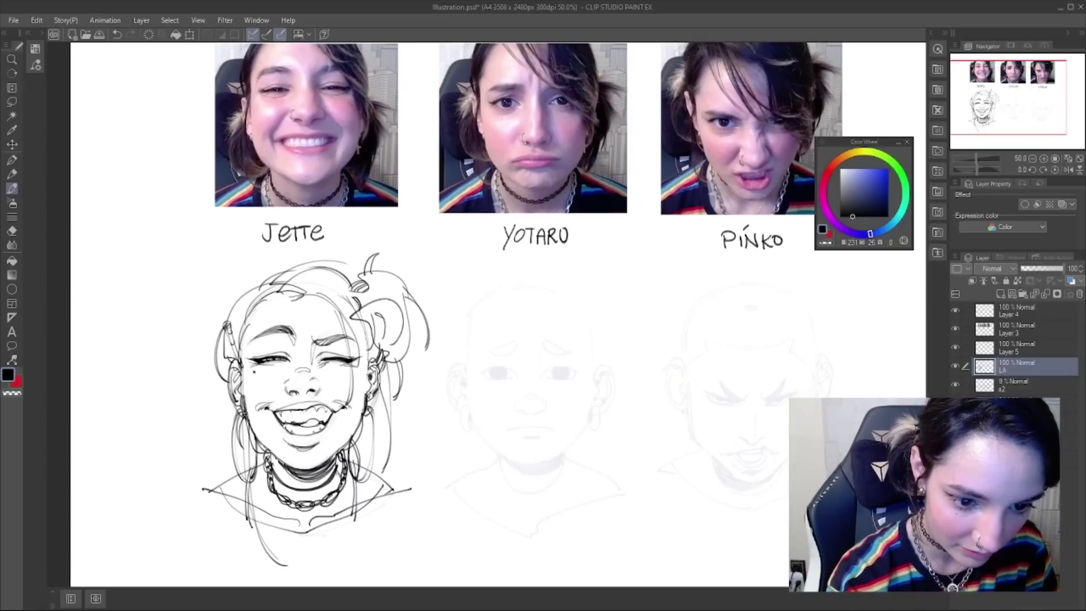
key("ctrl+z")
key("ctrl+y")
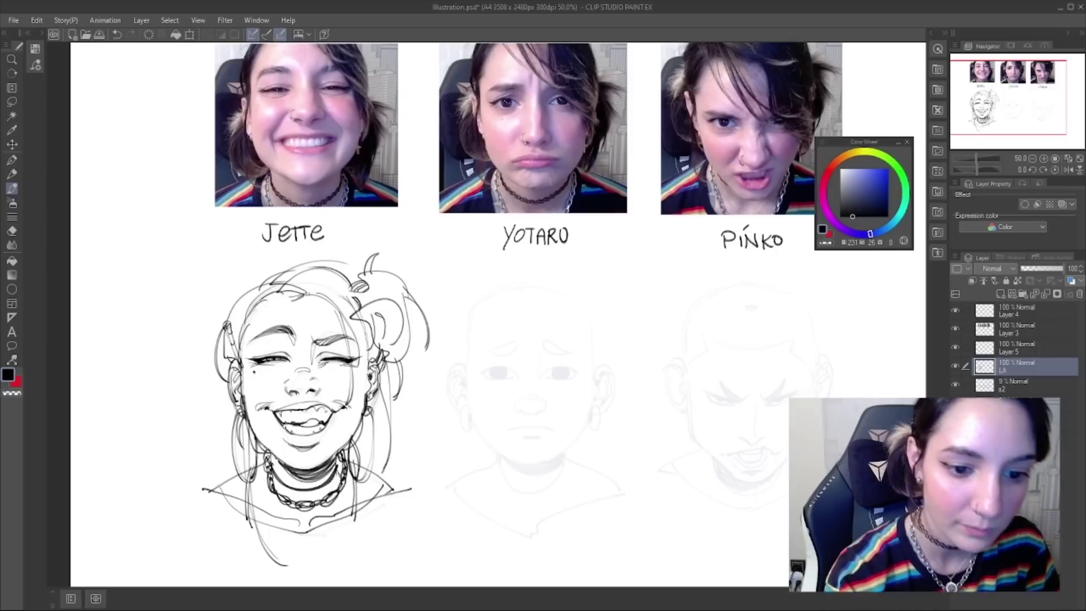
left_click_drag(325, 295, 343, 335)
key("ctrl+z")
key("ctrl+z")
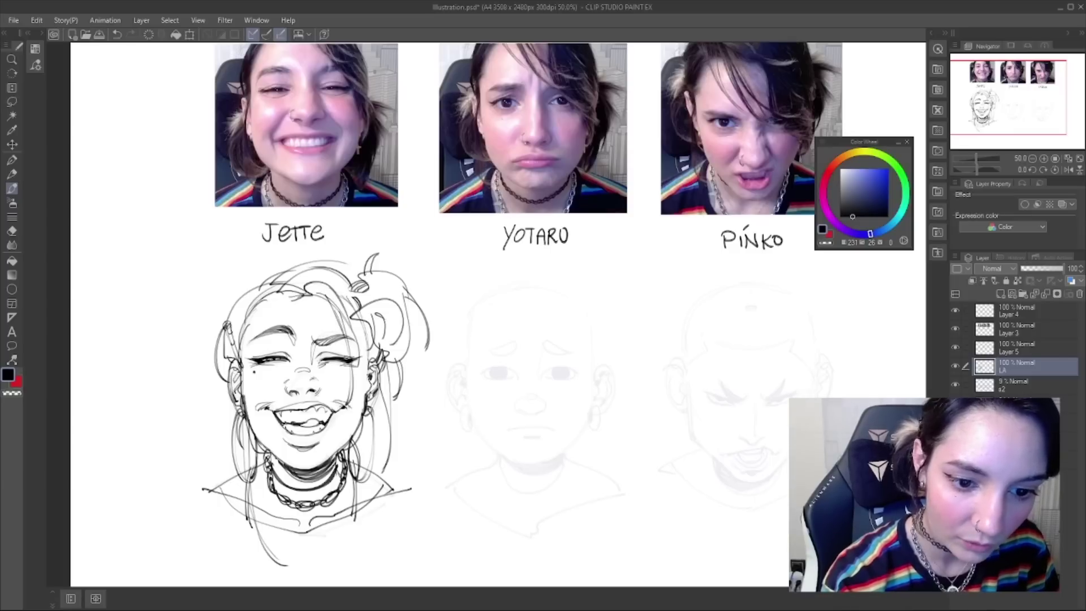
key("ctrl+z")
key("ctrl+y")
key("ctrl+z")
key("ctrl+y")
key("ctrl+z")
mouse_move(326, 297)
left_mouse_down()
mouse_move(348, 344)
mouse_move(368, 355)
mouse_move(363, 413)
left_mouse_up()
key("ctrl+z")
left_click_drag(371, 370, 363, 413)
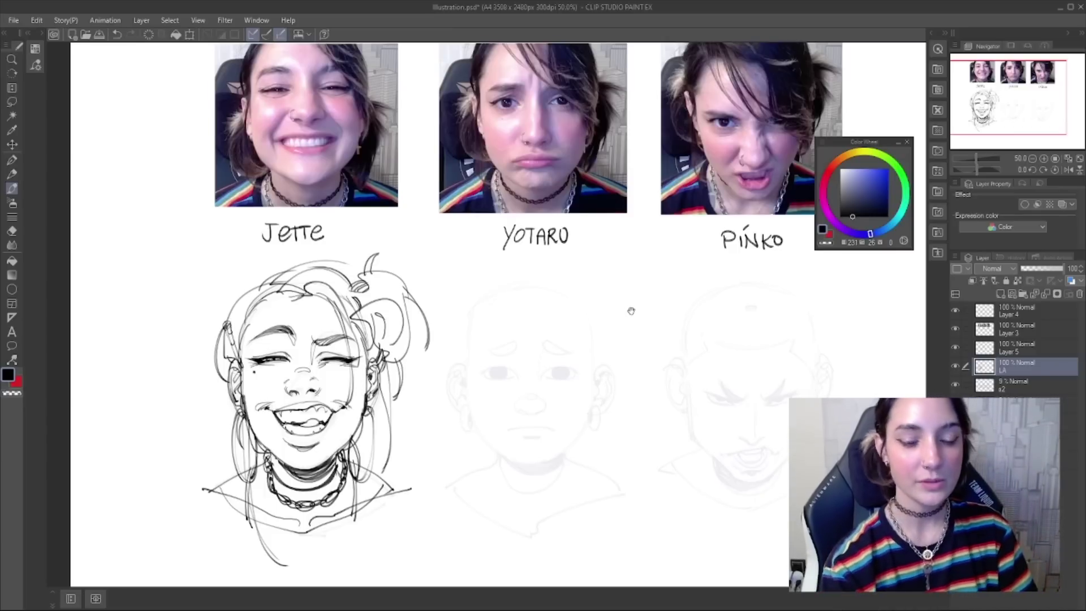
- Undo the stray strokes on Jette's portrait and save the illustration
left_click_drag(636, 314, 626, 295)
key("ctrl+z")
mouse_move(278, 335)
left_mouse_down()
mouse_move(306, 341)
mouse_move(284, 339)
left_mouse_up()
key("ctrl+z")
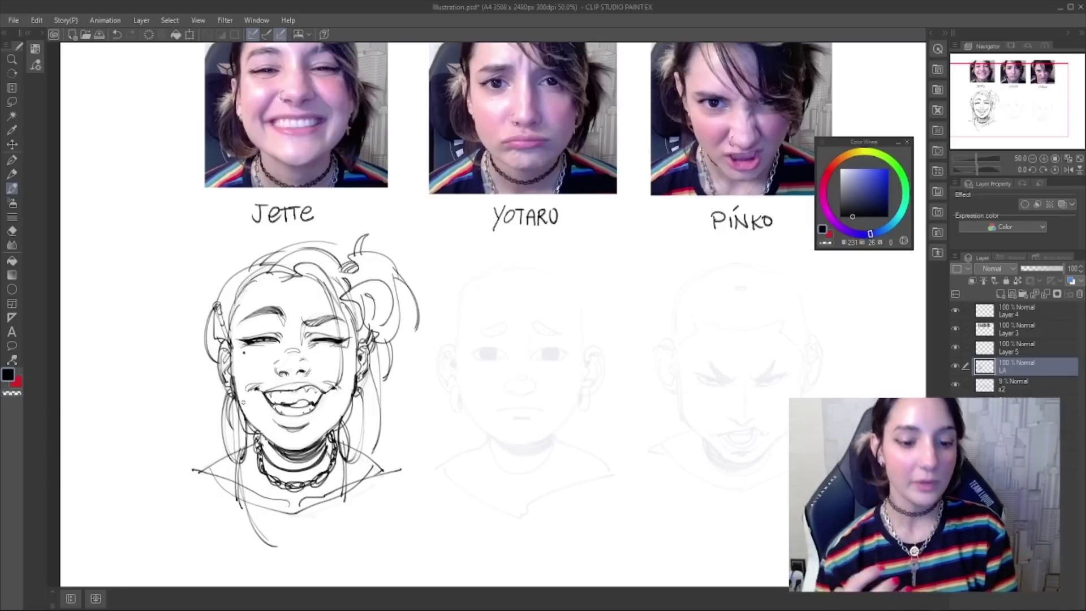
key("ctrl+s")
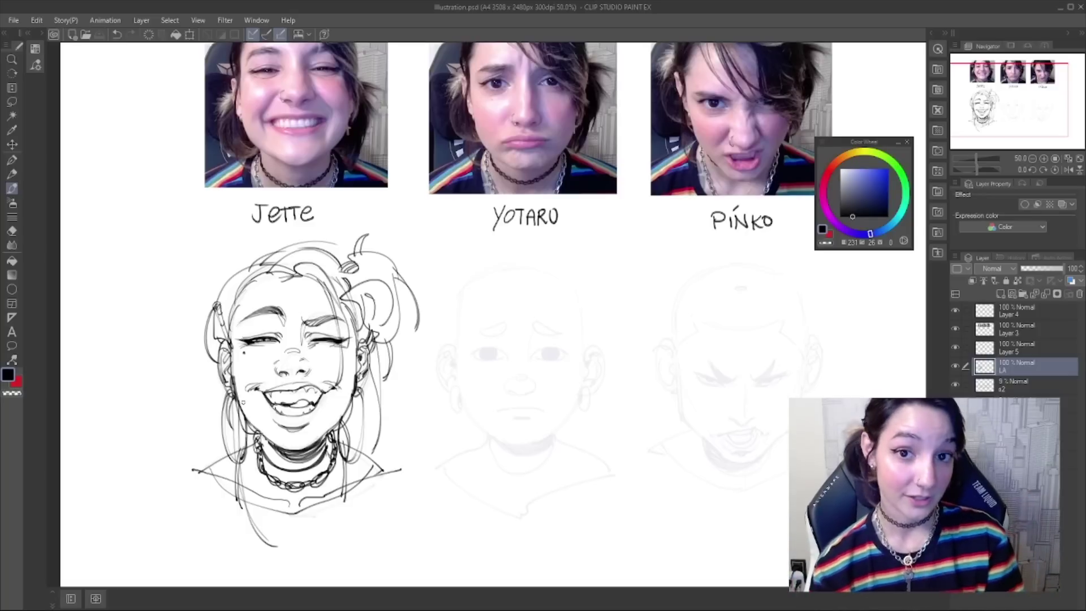
- Add a new layer above LA and ink the first of Yotaru's eyes over the sketch, with lid lines and a black iris
left_click(1001, 294)
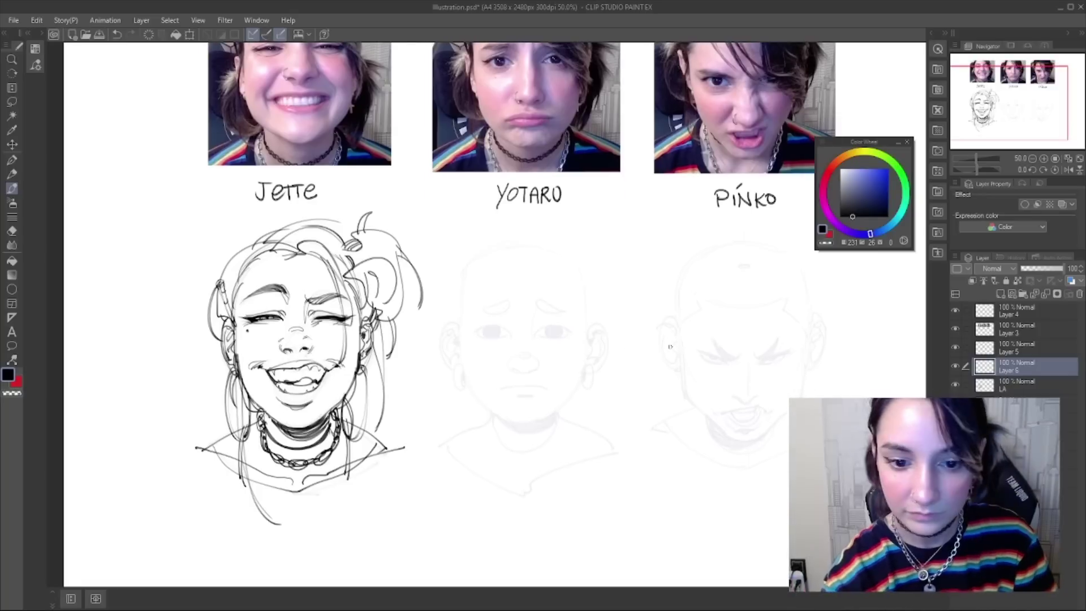
scroll(668, 385, "up", 1)
left_click_drag(668, 390, 631, 334)
left_click_drag(423, 261, 376, 254)
key("ctrl+z")
mouse_move(504, 183)
left_mouse_down()
mouse_move(487, 489)
mouse_move(497, 209)
left_mouse_up()
left_click_drag(367, 283, 396, 275)
key("ctrl+z")
left_click_drag(368, 283, 397, 275)
mouse_move(371, 284)
left_mouse_down()
mouse_move(416, 287)
mouse_move(390, 292)
mouse_move(437, 327)
mouse_move(453, 280)
mouse_move(400, 300)
mouse_move(415, 302)
mouse_move(387, 288)
mouse_move(420, 295)
left_mouse_up()
key("ctrl+z")
key("ctrl+z")
key("ctrl+z")
mouse_move(397, 299)
left_mouse_down()
mouse_move(430, 294)
mouse_move(386, 294)
mouse_move(414, 303)
mouse_move(422, 293)
left_mouse_up()
key("ctrl+z")
key("ctrl+z")
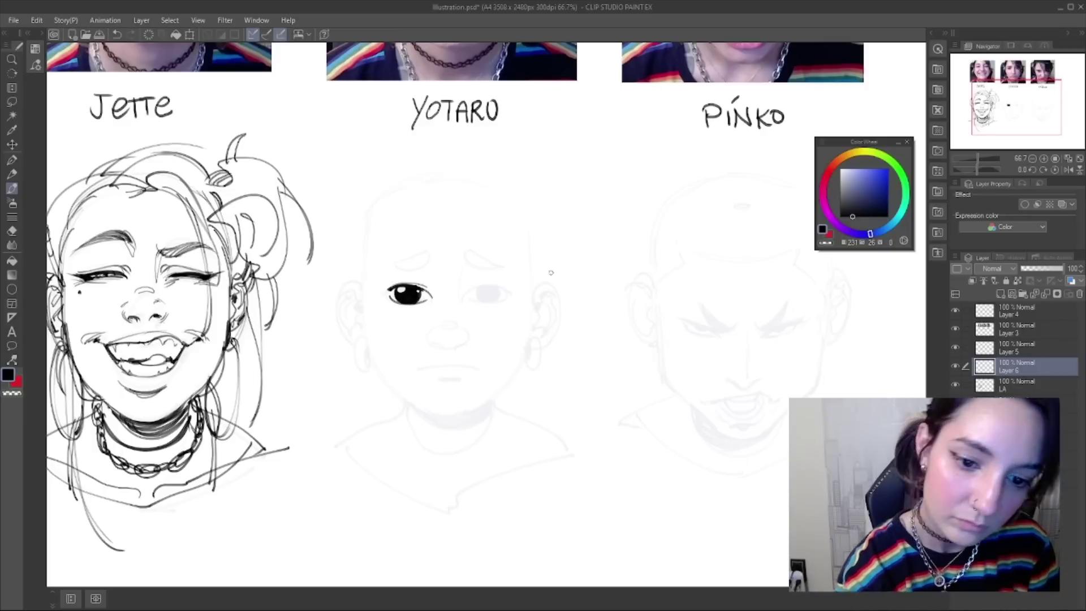
- Mirror the view and refine the lid and corner lines of Yotaru's inked eye
key("ctrl+z")
key("h")
mouse_move(573, 290)
left_mouse_down()
mouse_move(536, 271)
mouse_move(515, 286)
mouse_move(528, 277)
mouse_move(545, 289)
mouse_move(527, 292)
mouse_move(558, 289)
left_mouse_up()
mouse_move(525, 288)
left_mouse_down()
mouse_move(561, 284)
mouse_move(512, 290)
left_mouse_up()
key("ctrl+z")
key("ctrl+z")
- Copy Yotaru's inked eye, flip the duplicate horizontally onto the other sketched eye, and merge it into Layer 6
key("m")
key("ctrl+c")
key("ctrl+v")
key("ctrl+t")
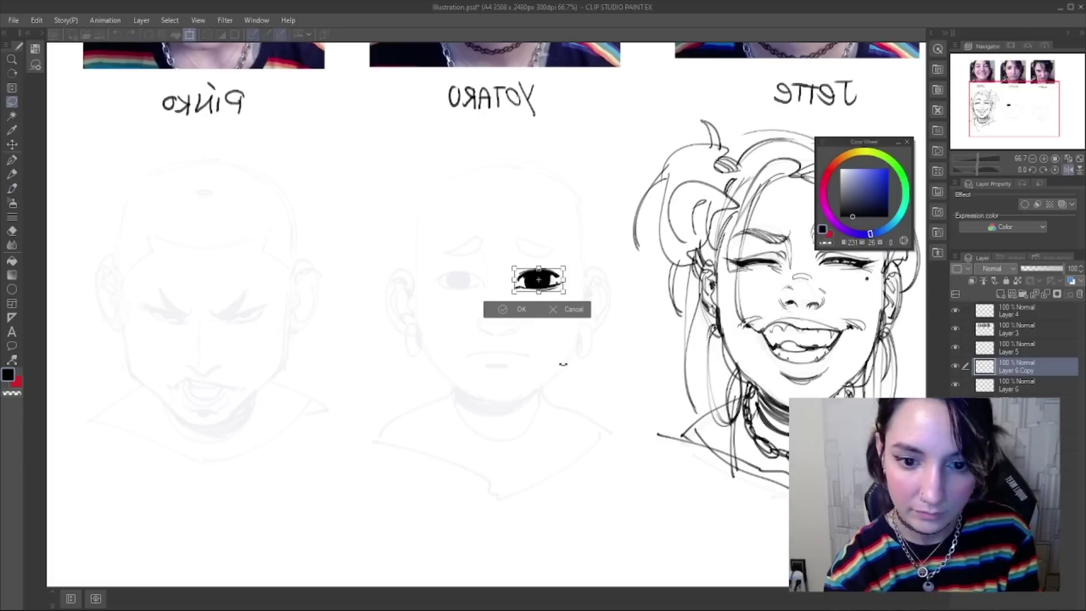
key("h")
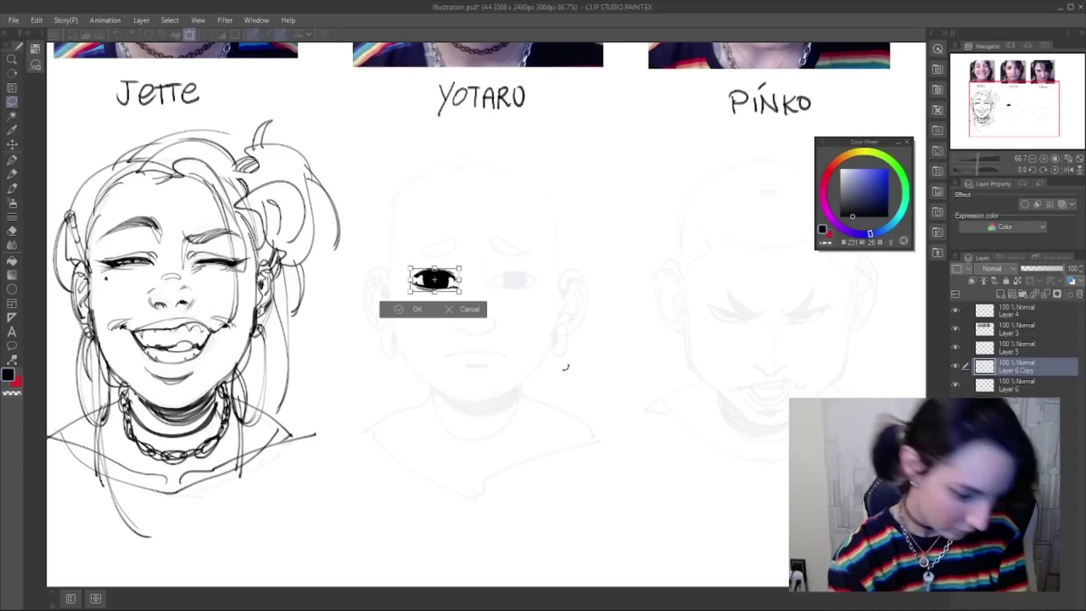
key("h")
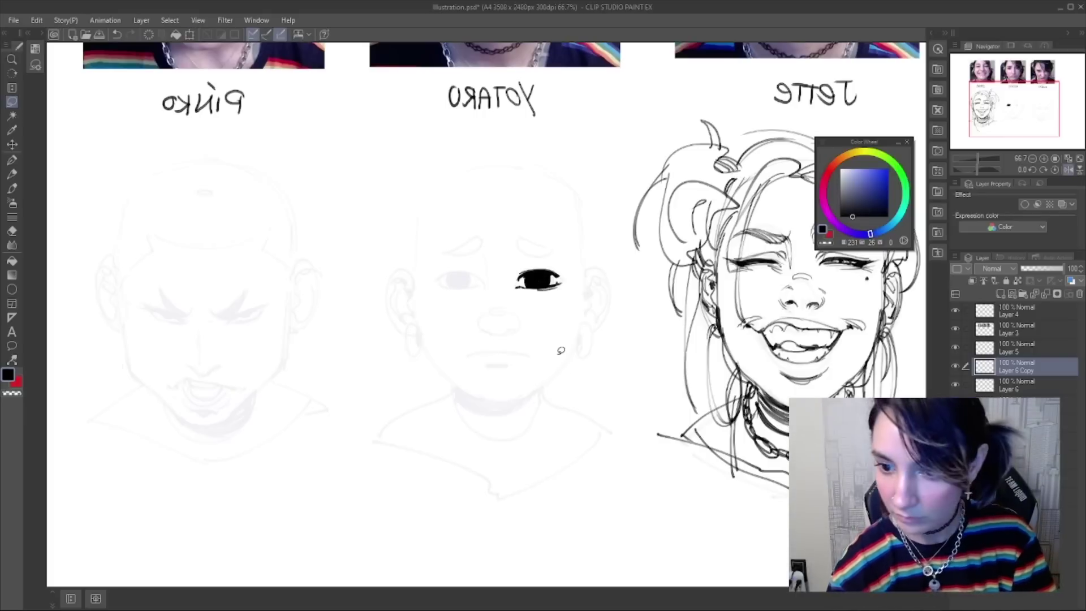
left_click_drag(538, 280, 459, 279)
key("Return")
key("h")
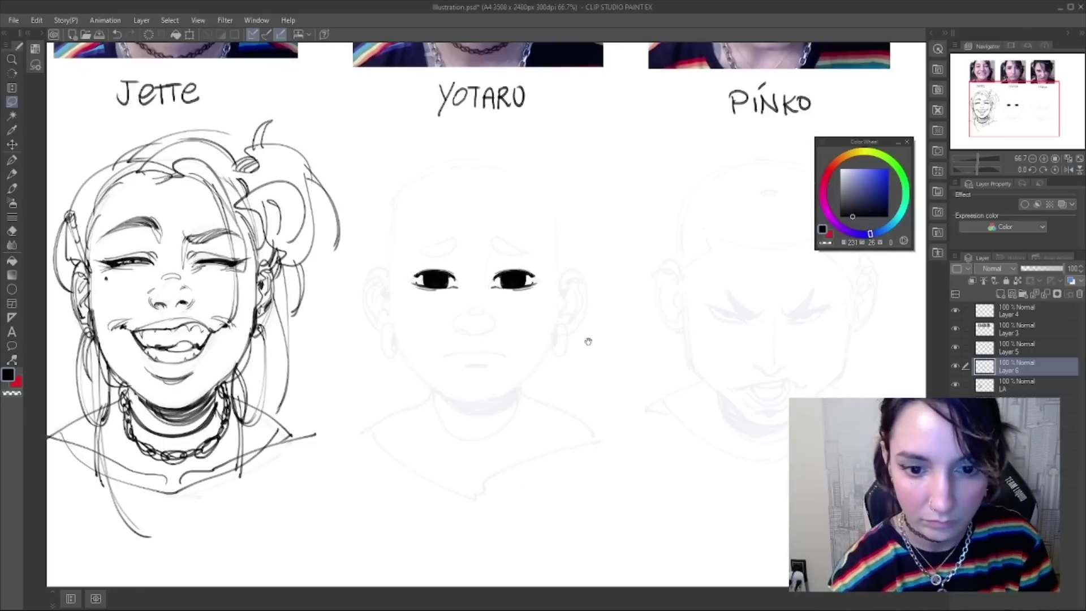
- Add small white highlights to the black irises of Yotaru's eyes
left_click_drag(595, 347, 593, 337)
key("b")
left_click_drag(421, 269, 428, 265)
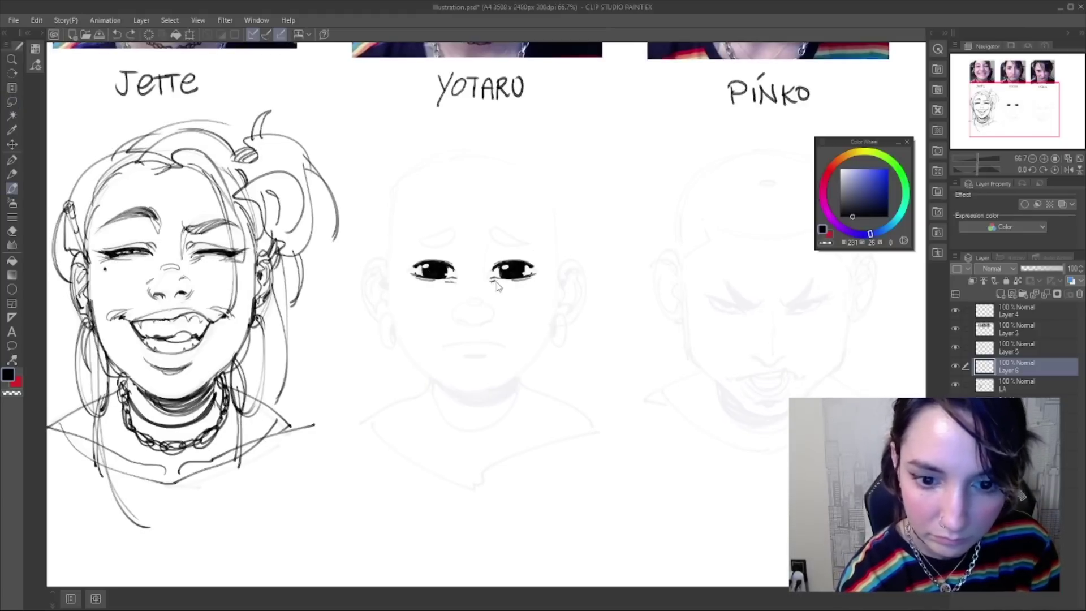
- Ink the nose bridge line between Yotaru's eyes and the two nostrils
left_click_drag(484, 261, 486, 280)
left_click_drag(491, 244, 486, 280)
key("ctrl+z")
left_click_drag(458, 321, 471, 324)
key("ctrl+z")
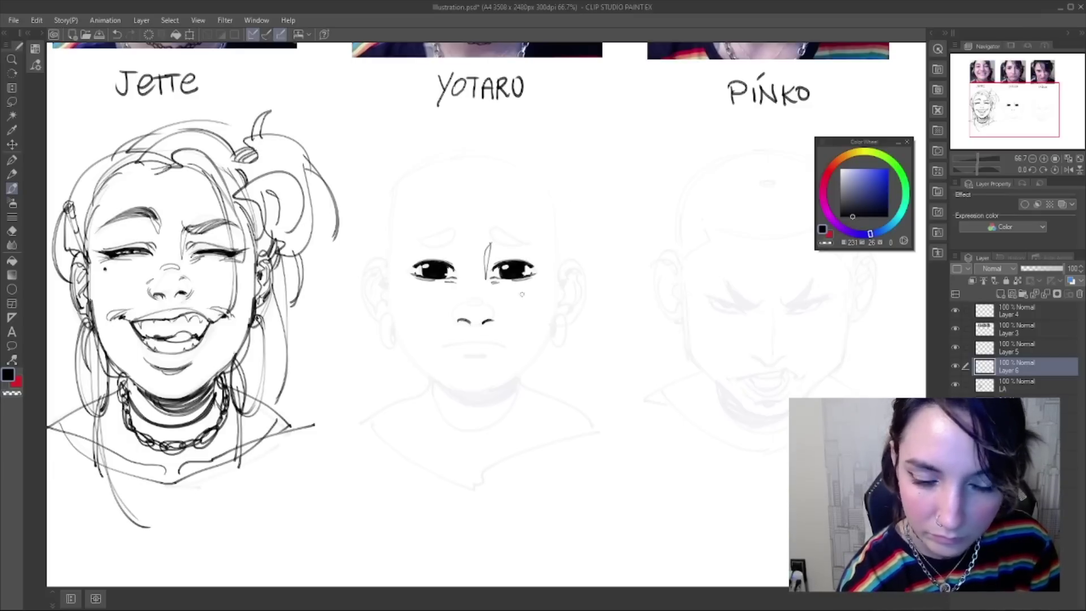
- Ink the wings around Yotaru's nostrils and a small highlight outline on the tip of the nose
key("ctrl+z")
key("ctrl+z")
left_click_drag(496, 310, 494, 323)
key("ctrl+z")
key("ctrl+z")
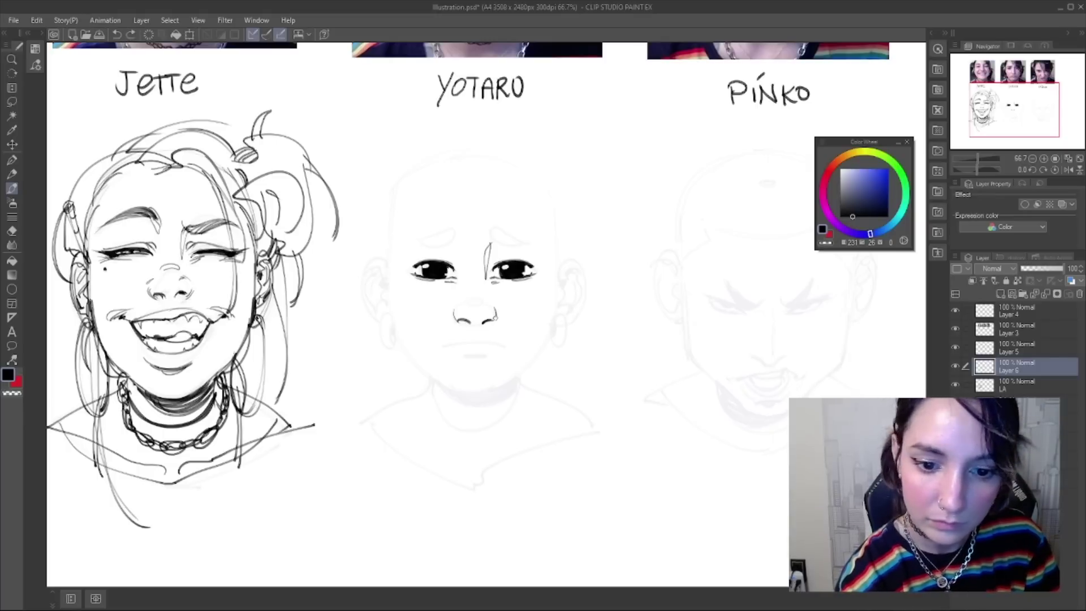
left_click_drag(472, 300, 482, 297)
key("ctrl+z")
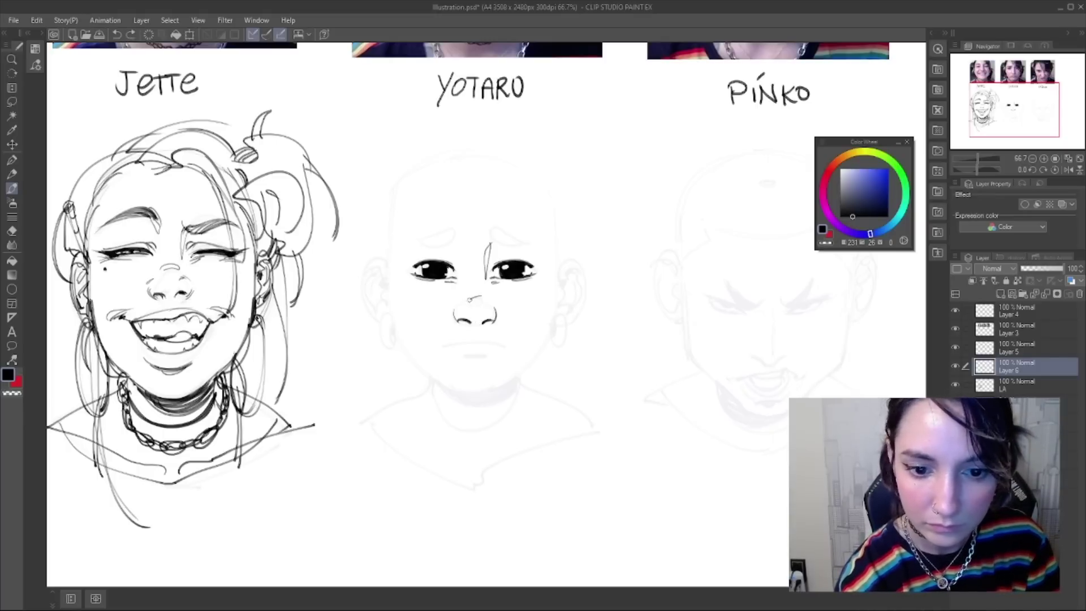
- Ink Yotaru's downturned mouth with the lip line, a dark lower-lip accent and creases at the corners
left_click_drag(568, 237, 554, 248)
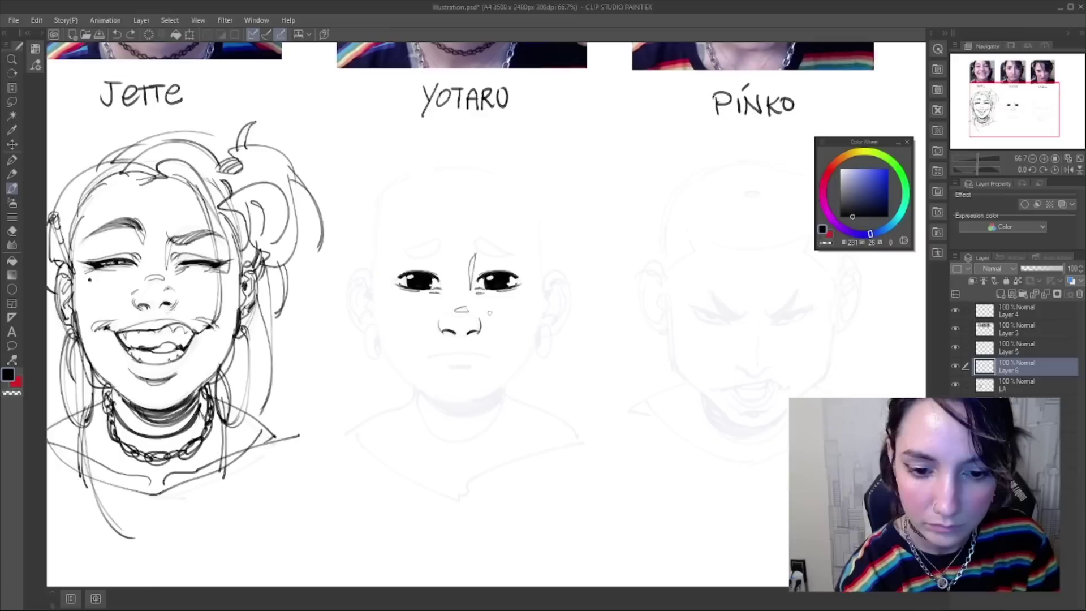
mouse_move(429, 357)
left_mouse_down()
mouse_move(490, 356)
mouse_move(476, 366)
left_mouse_up()
key("ctrl+z")
key("ctrl+z")
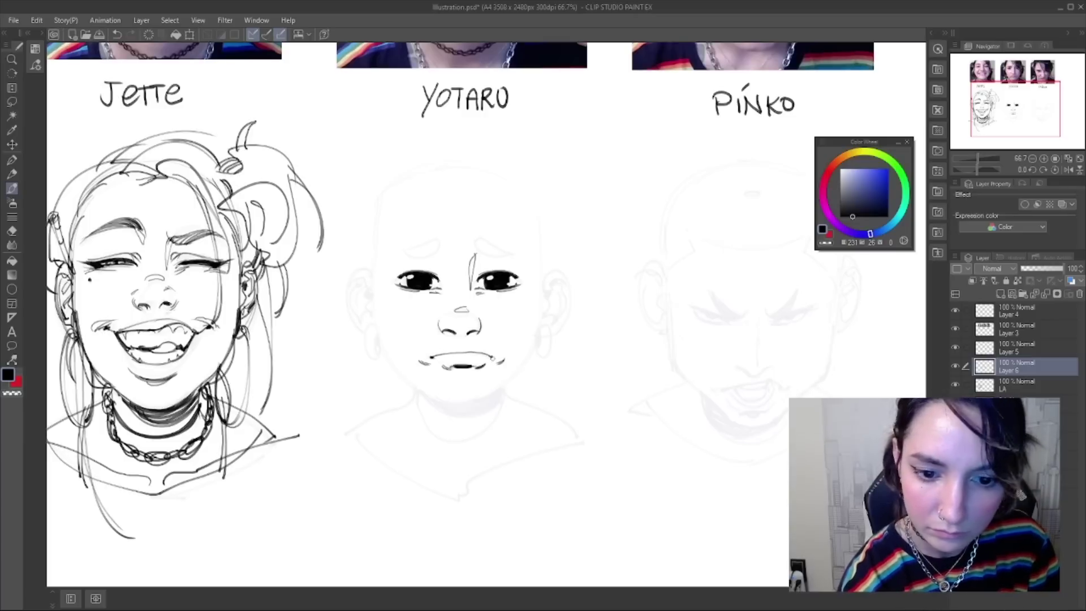
- Mirror the view, lasso Yotaru's inked mouth and transform it slightly to correct its placement
key("h")
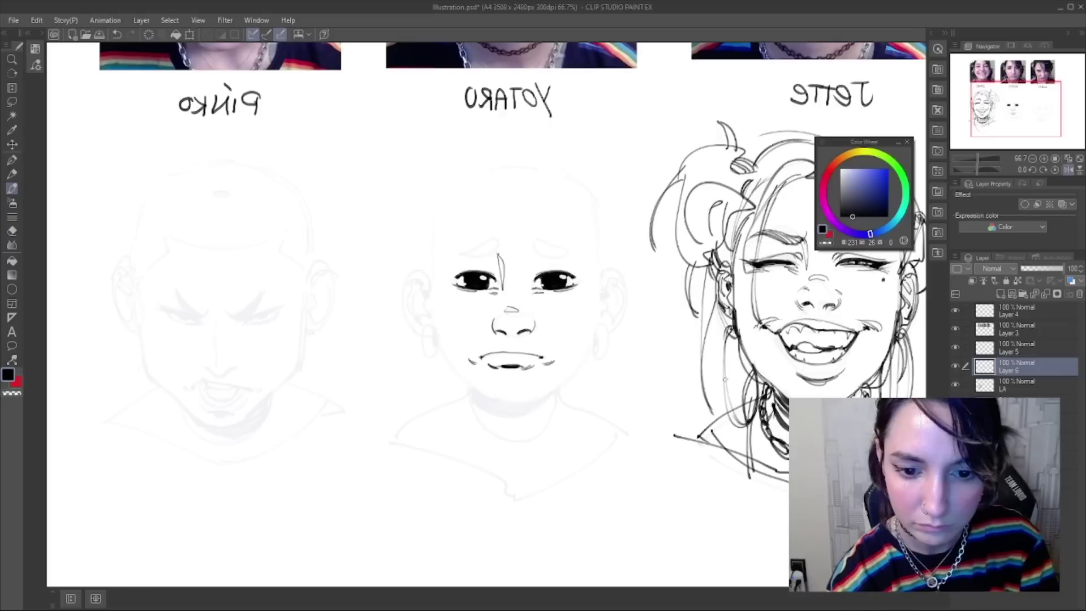
key("m")
mouse_move(492, 358)
left_mouse_down()
mouse_move(543, 369)
mouse_move(539, 344)
mouse_move(570, 365)
left_mouse_up()
key("ctrl+d")
key("ctrl+t")
left_click_drag(592, 352, 593, 350)
key("Return")
key("ctrl+d")
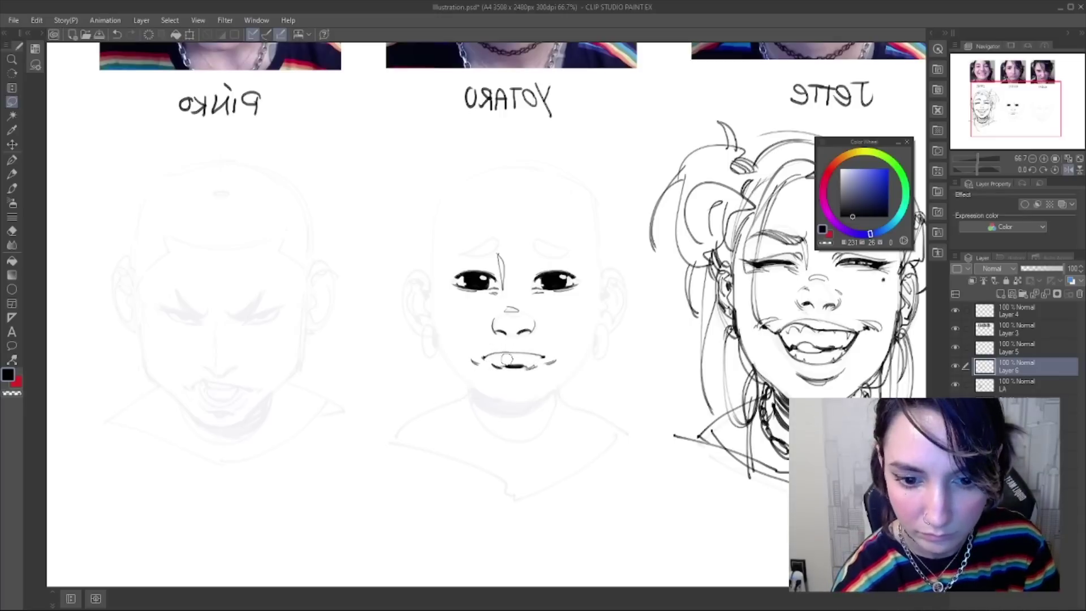
- Ink Yotaru's two raised, worried eyebrows over the sketch and fill them with hair hatching
key("b")
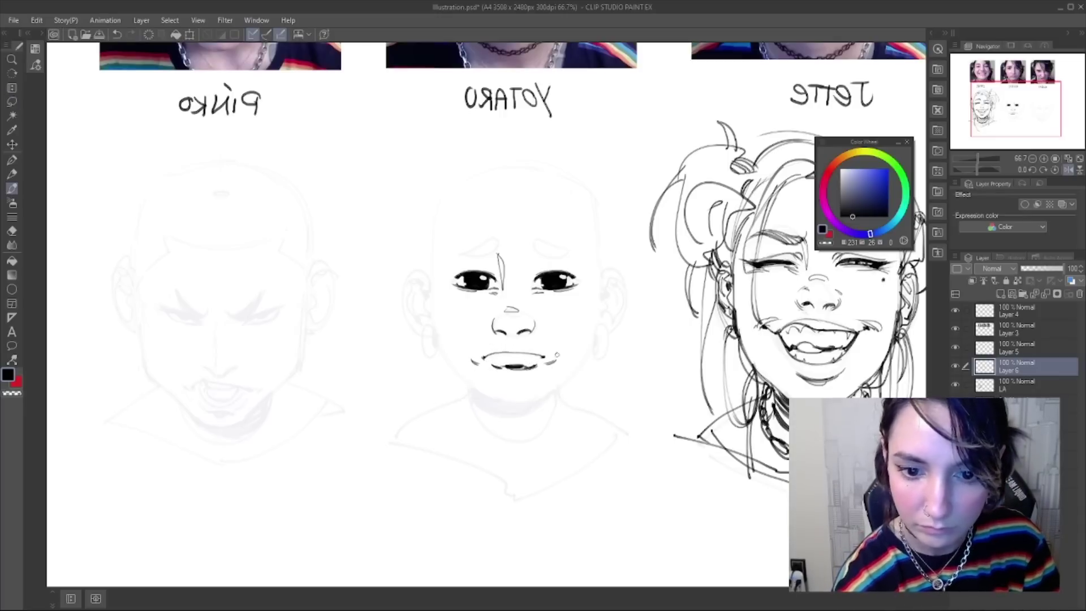
key("ctrl+z")
left_click_drag(497, 238, 460, 250)
mouse_move(460, 250)
left_mouse_down()
mouse_move(498, 240)
mouse_move(572, 255)
left_mouse_up()
key("ctrl+z")
key("ctrl+z")
key("ctrl+z")
key("ctrl+z")
key("ctrl+z")
key("ctrl+z")
key("ctrl+z")
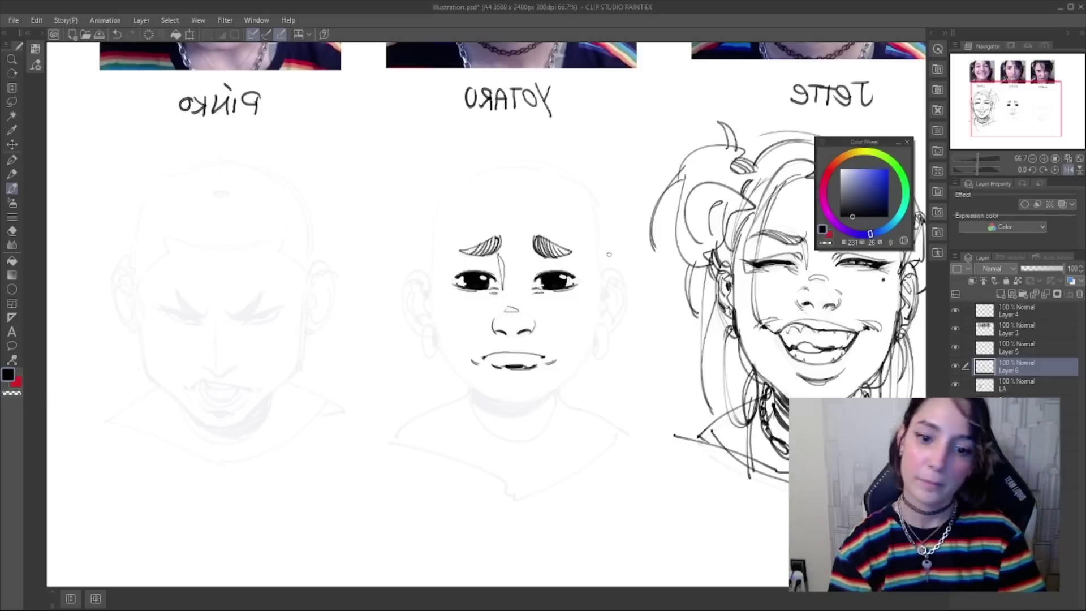
- Lasso the eyebrow farther from the nose bridge line, shift it inward, and ink short furrows above the inner brow ends
key("m")
mouse_move(555, 229)
left_mouse_down()
mouse_move(527, 240)
mouse_move(574, 237)
mouse_move(531, 275)
mouse_move(585, 264)
mouse_move(556, 271)
left_mouse_up()
key("ctrl+d")
key("b")
key("ctrl+z")
- Ink Yotaru's cheek and jaw contour down to the chin and outline the ear on that side
mouse_move(434, 267)
left_mouse_down()
mouse_move(441, 344)
mouse_move(550, 395)
mouse_move(494, 397)
mouse_move(549, 385)
mouse_move(436, 338)
left_mouse_up()
key("ctrl+z")
key("ctrl+z")
mouse_move(433, 279)
left_mouse_down()
mouse_move(413, 273)
mouse_move(425, 332)
left_mouse_up()
key("ctrl+z")
key("ctrl+z")
key("ctrl+z")
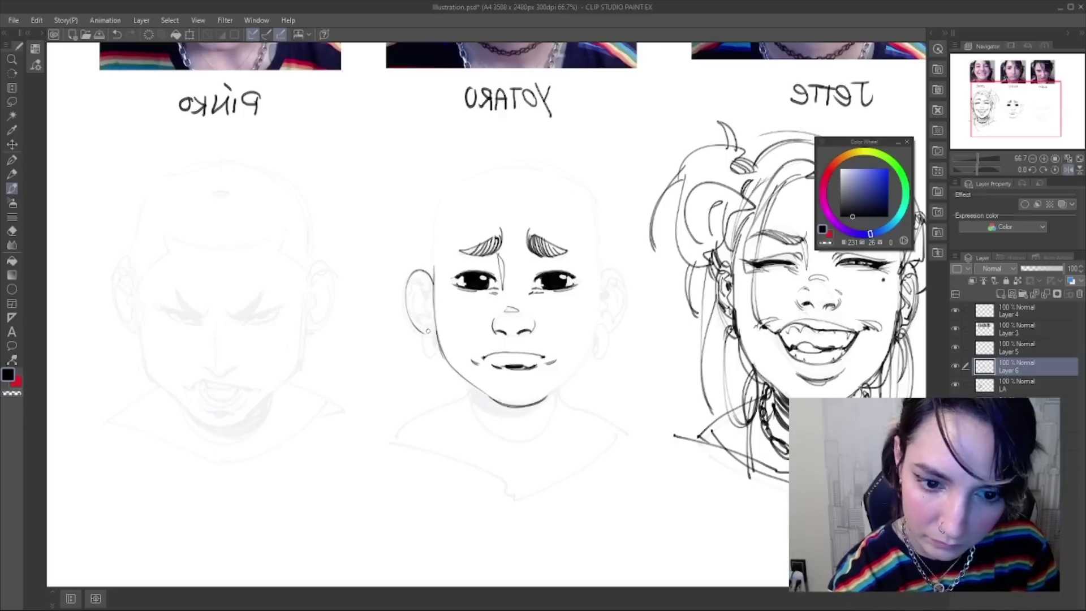
- Ink Yotaru's other ear with its outline, inner folds and long earring, returning the view to unmirrored
left_click_drag(600, 280, 606, 341)
key("h")
mouse_move(554, 389)
left_mouse_down()
mouse_move(603, 383)
mouse_move(574, 362)
left_mouse_up()
mouse_move(387, 242)
left_mouse_down()
mouse_move(393, 259)
mouse_move(374, 255)
mouse_move(388, 299)
mouse_move(370, 258)
left_mouse_up()
key("ctrl+z")
mouse_move(391, 271)
left_mouse_down()
mouse_move(387, 293)
mouse_move(375, 289)
mouse_move(398, 330)
left_mouse_up()
key("ctrl+z")
key("ctrl+z")
left_click_drag(395, 302, 400, 328)
key("ctrl+z")
key("ctrl+z")
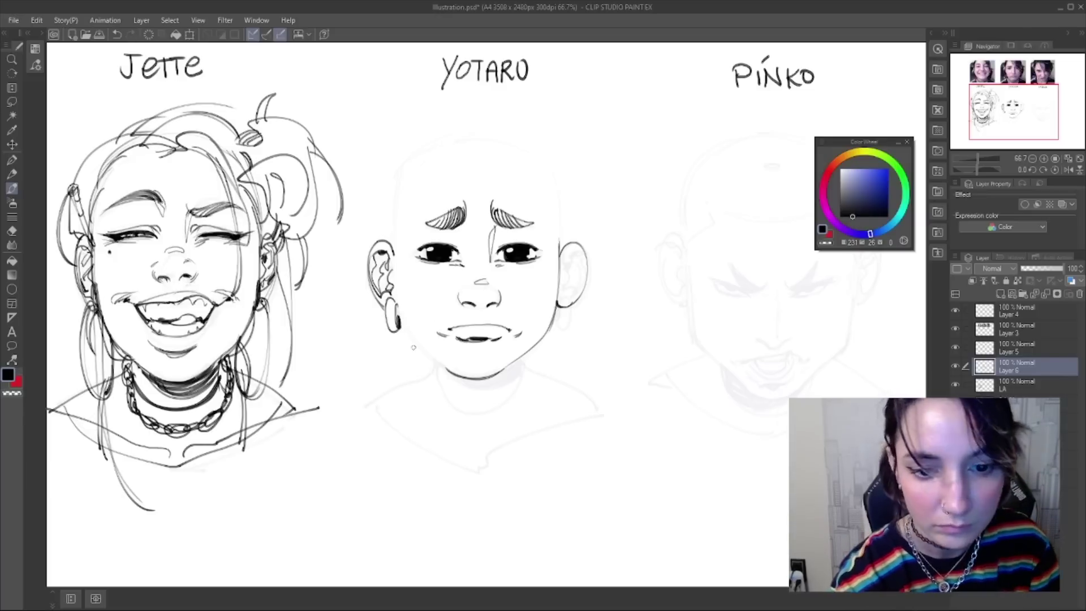
- Ink the matching long earring on the lobe of Yotaru's opposite ear
left_click_drag(564, 294, 558, 322)
key("ctrl+z")
key("ctrl+z")
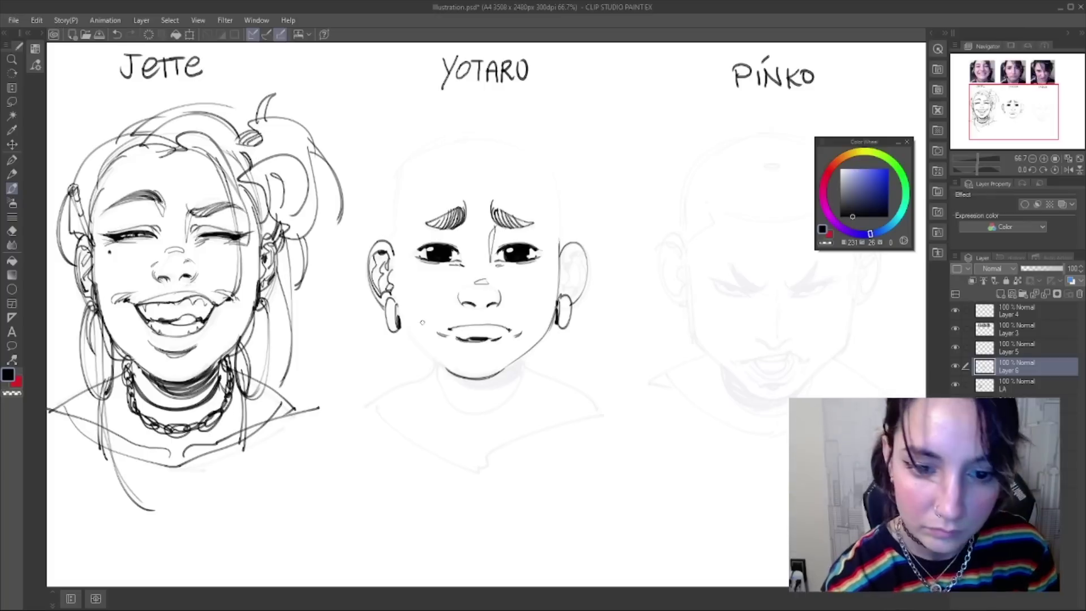
key("ctrl+z")
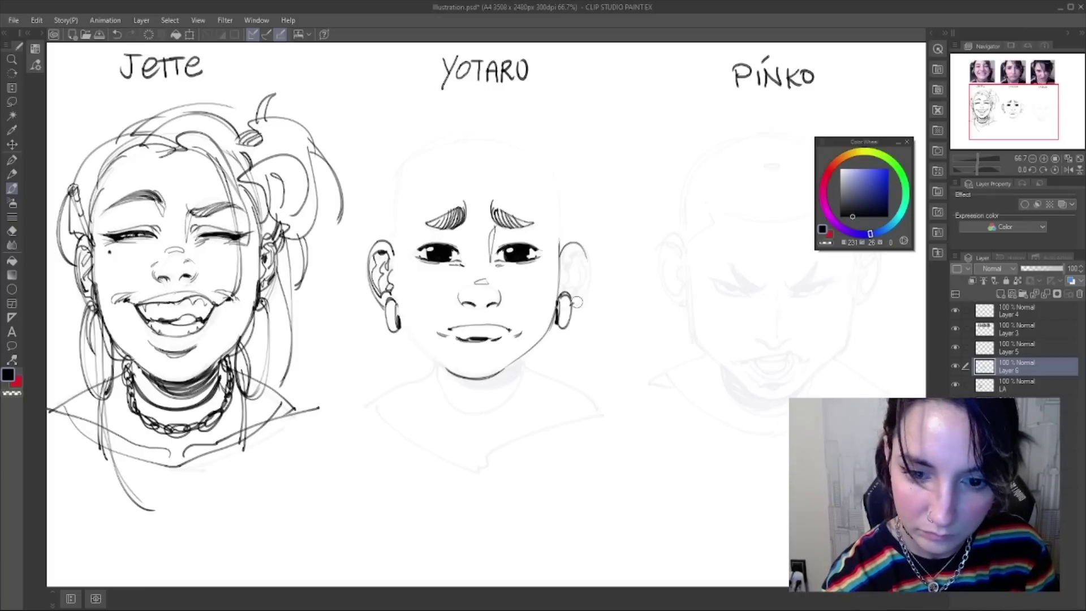
- Ink the inner folds of the ear above the new earring, refining them in the mirrored view
left_click_drag(582, 246, 572, 310)
key("ctrl+z")
mouse_move(586, 254)
left_mouse_down()
mouse_move(572, 314)
mouse_move(587, 287)
mouse_move(583, 314)
left_mouse_up()
key("ctrl+z")
key("ctrl+z")
key("ctrl+z")
key("ctrl+z")
key("ctrl+z")
key("ctrl+z")
mouse_move(567, 262)
left_mouse_down()
mouse_move(579, 257)
mouse_move(572, 311)
left_mouse_up()
key("ctrl+z")
left_click_drag(587, 261, 577, 314)
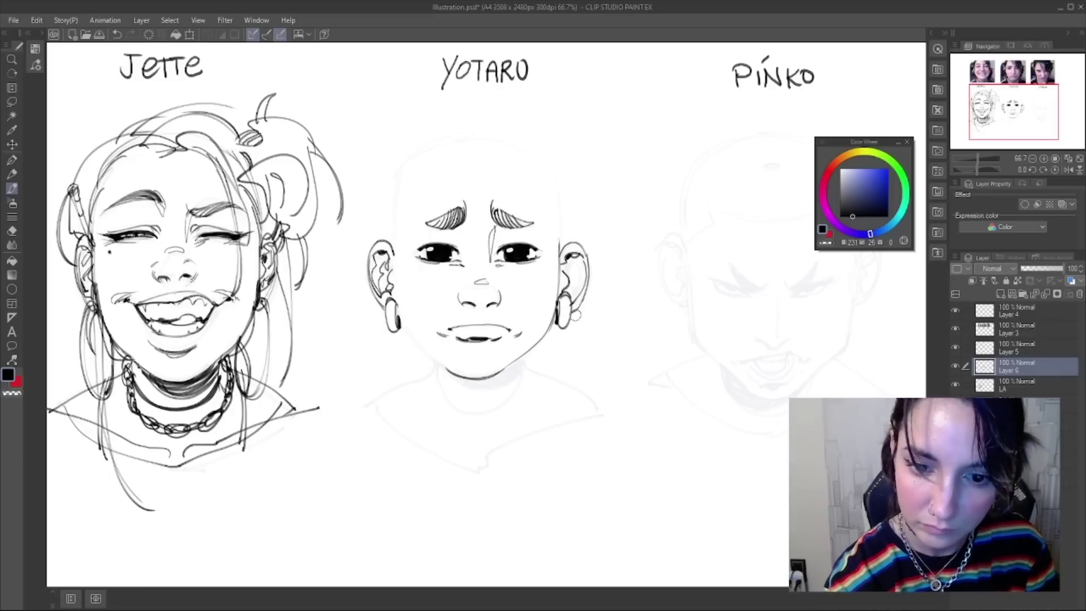
key("h")
mouse_move(405, 258)
left_mouse_down()
mouse_move(393, 276)
mouse_move(403, 300)
left_mouse_up()
left_click_drag(408, 264, 417, 272)
- Ink the missing side of Yotaru's jawline from the earring to the chin
left_click_drag(578, 294, 532, 364)
key("ctrl+z")
key("ctrl+z")
left_click_drag(577, 301, 518, 373)
key("ctrl+z")
mouse_move(577, 295)
left_mouse_down()
mouse_move(549, 356)
mouse_move(527, 369)
left_mouse_up()
left_click_drag(574, 309, 530, 369)
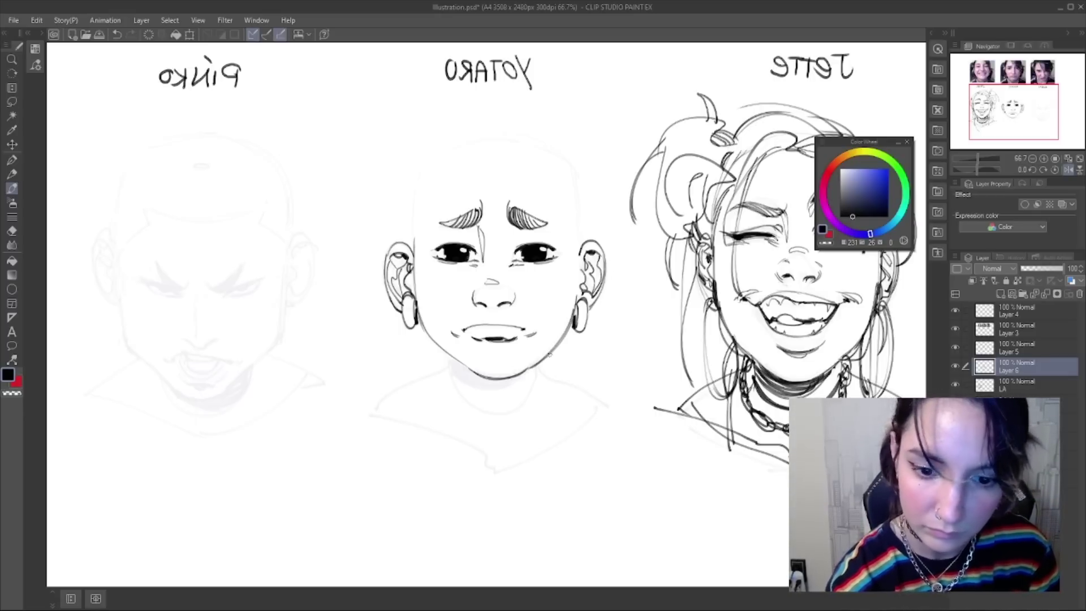
- Flip the view back and redraw the jaw curve below Yotaru's earring down to the chin
key("h")
key("ctrl+z")
key("ctrl+z")
left_click_drag(396, 306, 442, 360)
left_click_drag(397, 309, 459, 377)
key("ctrl+z")
key("ctrl+z")
key("ctrl+z")
mouse_move(397, 307)
left_mouse_down()
mouse_move(448, 369)
mouse_move(546, 338)
mouse_move(497, 374)
left_mouse_up()
key("ctrl+z")
key("ctrl+z")
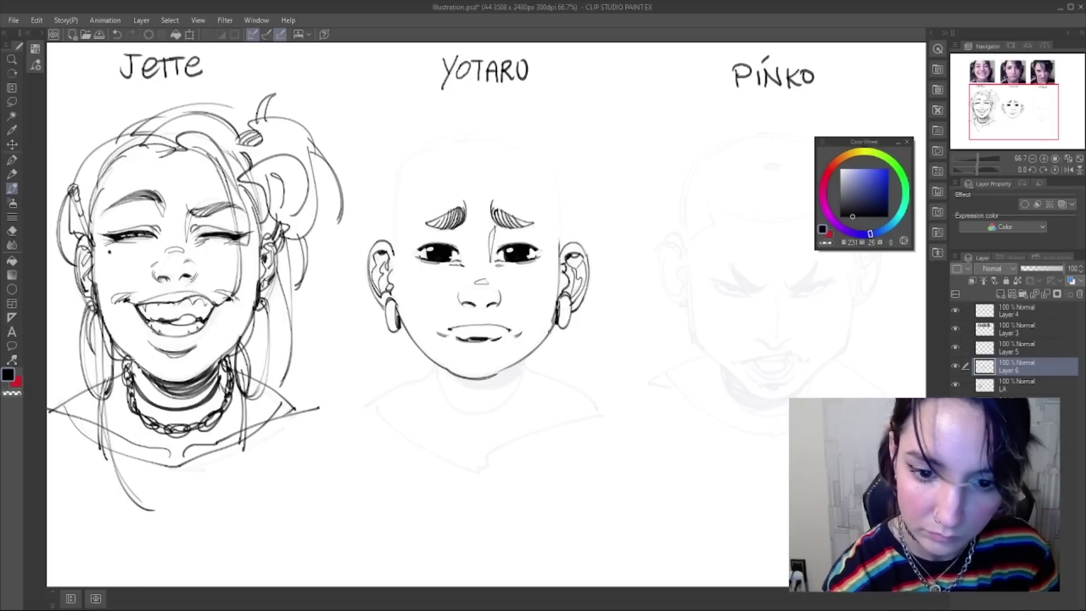
left_click_drag(401, 327, 454, 374)
key("ctrl+z")
left_click_drag(401, 327, 456, 375)
- Mirror the view and rework the lower jaw segment between the earring and the chin
key("h")
left_click_drag(563, 338, 522, 374)
mouse_move(573, 329)
left_mouse_down()
mouse_move(511, 376)
mouse_move(529, 370)
left_mouse_up()
key("ctrl+z")
key("ctrl+z")
key("ctrl+z")
left_click_drag(572, 327, 532, 370)
key("ctrl+z")
key("ctrl+z")
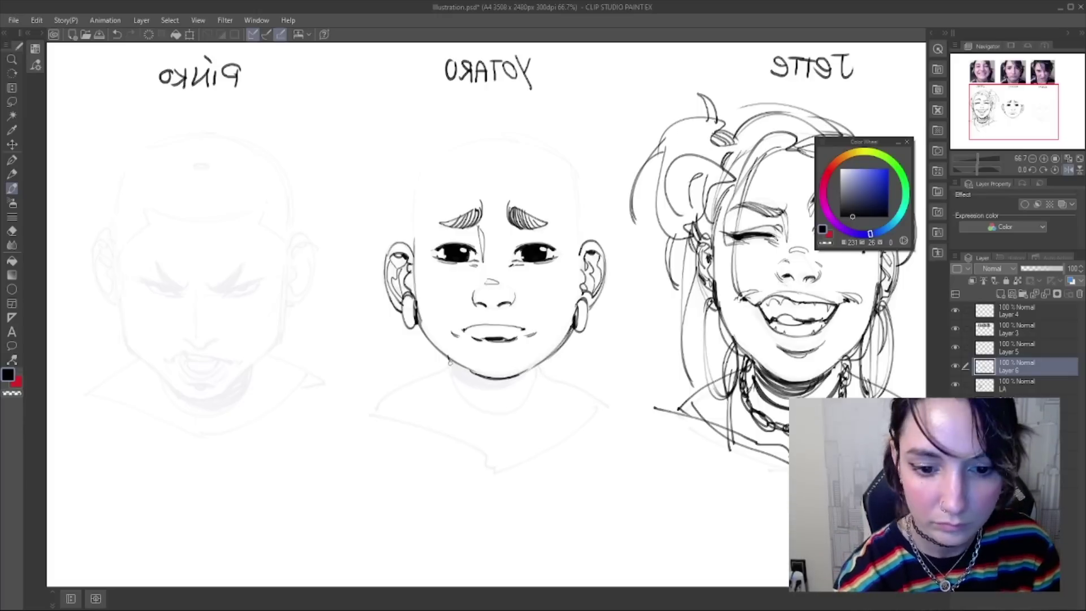
- Ink the sides of Yotaru's upper neck and hatch the shadow beneath the chin
left_click_drag(529, 363, 449, 368)
key("ctrl+z")
left_click_drag(536, 361, 456, 366)
key("h")
key("ctrl+z")
mouse_move(529, 356)
left_mouse_down()
mouse_move(481, 390)
mouse_move(510, 393)
mouse_move(501, 367)
mouse_move(526, 359)
left_mouse_up()
key("ctrl+z")
key("e")
key("b")
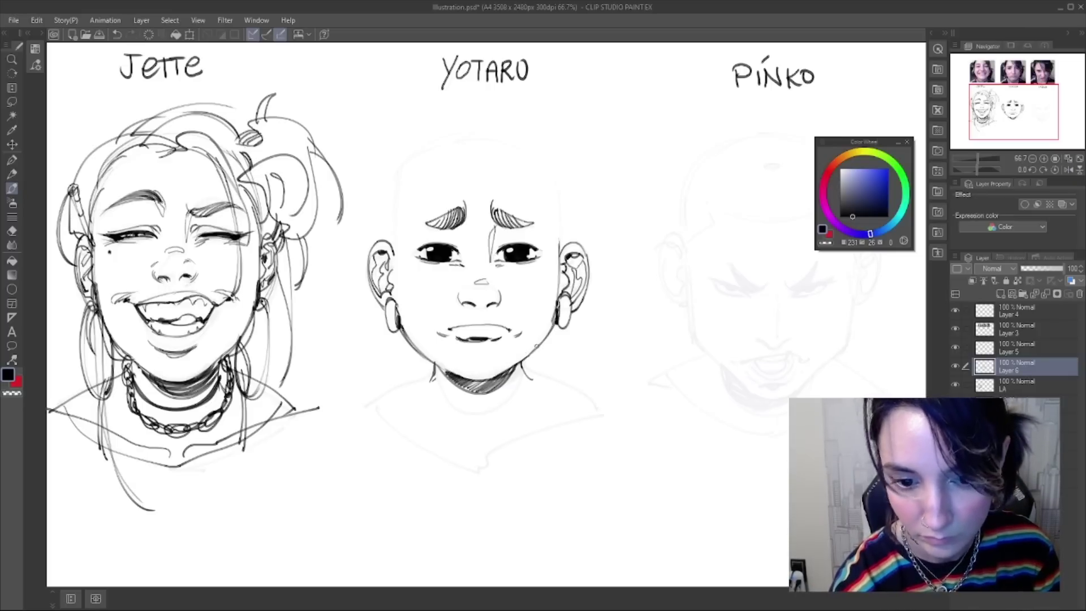
- Check the face mirrored, clean up a corner of Yotaru's mouth and redraw its small crease strokes
key("h")
key("e")
mouse_move(468, 322)
left_mouse_down()
mouse_move(529, 320)
mouse_move(520, 322)
mouse_move(528, 331)
mouse_move(464, 329)
left_mouse_up()
key("b")
key("ctrl+z")
key("ctrl+z")
key("ctrl+z")
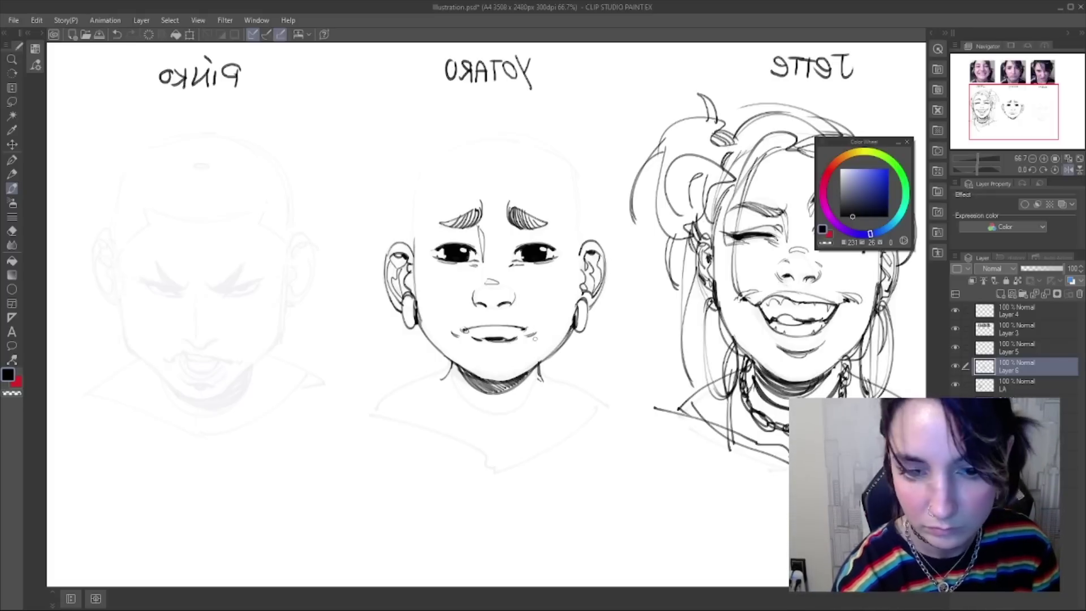
key("h")
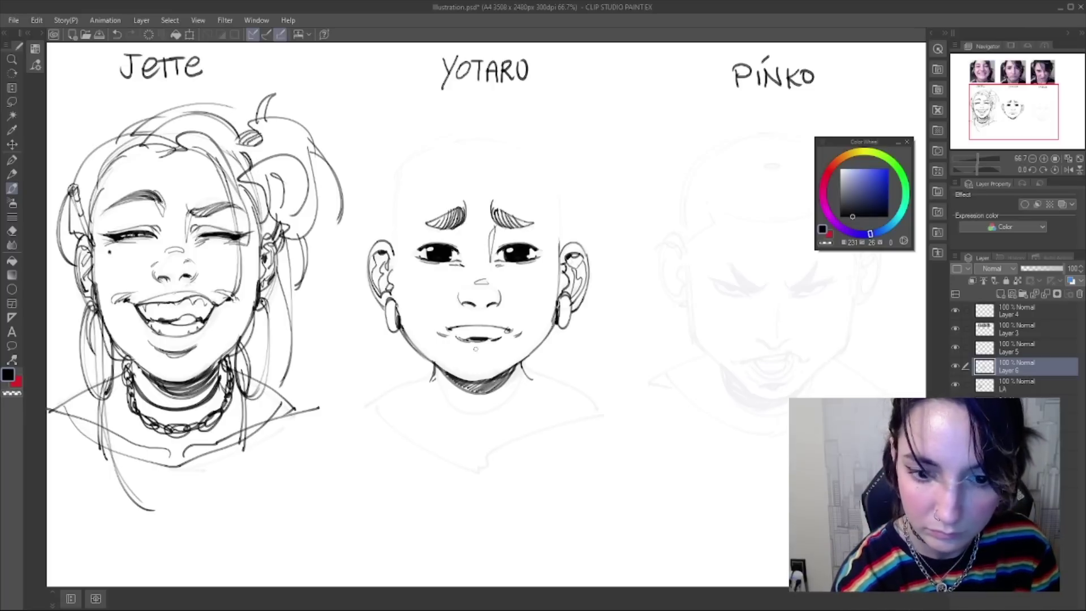
- Ink Yotaru's neck tendon, shoulders and V-shaped neckline over the faint sketch
left_click_drag(528, 357, 501, 378)
key("ctrl+z")
mouse_move(435, 368)
left_mouse_down()
mouse_move(351, 406)
mouse_move(503, 455)
left_mouse_up()
key("ctrl+z")
mouse_move(369, 404)
left_mouse_down()
mouse_move(514, 451)
mouse_move(575, 419)
mouse_move(567, 383)
left_mouse_up()
key("ctrl+z")
left_click_drag(515, 369, 572, 389)
mouse_move(476, 454)
left_mouse_down()
mouse_move(367, 413)
mouse_move(358, 422)
left_mouse_up()
key("ctrl+z")
key("ctrl+z")
mouse_move(509, 374)
left_mouse_down()
mouse_move(499, 425)
mouse_move(517, 412)
left_mouse_up()
left_click_drag(516, 373, 519, 407)
left_click_drag(594, 418, 530, 436)
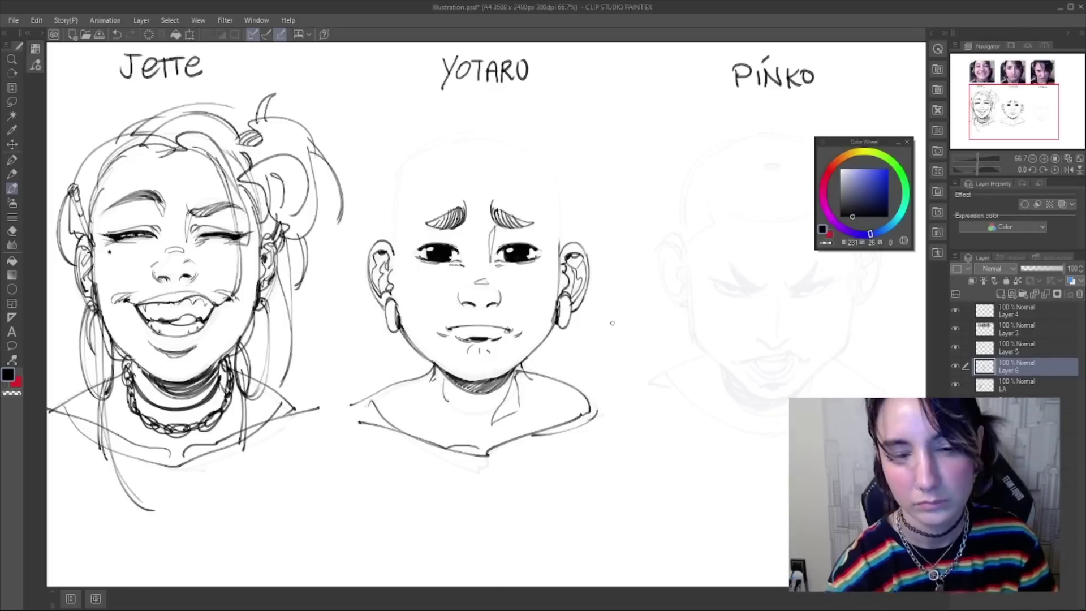
- Mirror the view and touch up the jaw contour where it meets Yotaru's neck
key("ctrl+t")
key("ctrl+z")
key("h")
key("Return")
left_click_drag(419, 324, 461, 373)
key("ctrl+z")
left_click_drag(540, 362, 524, 374)
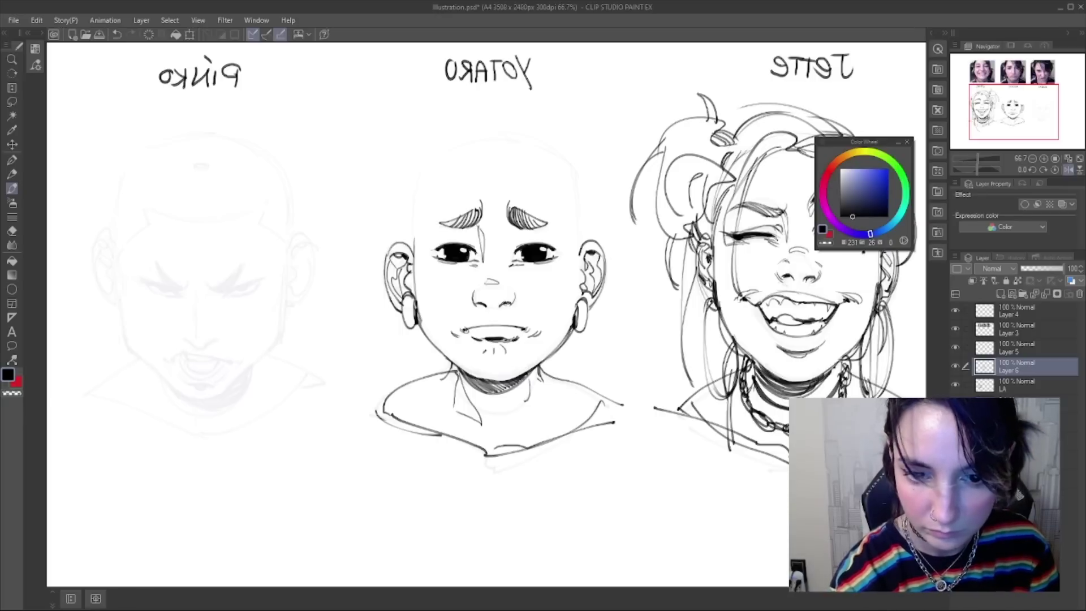
key("m")
mouse_move(511, 280)
left_mouse_down()
mouse_move(481, 312)
mouse_move(514, 283)
mouse_move(508, 301)
left_mouse_up()
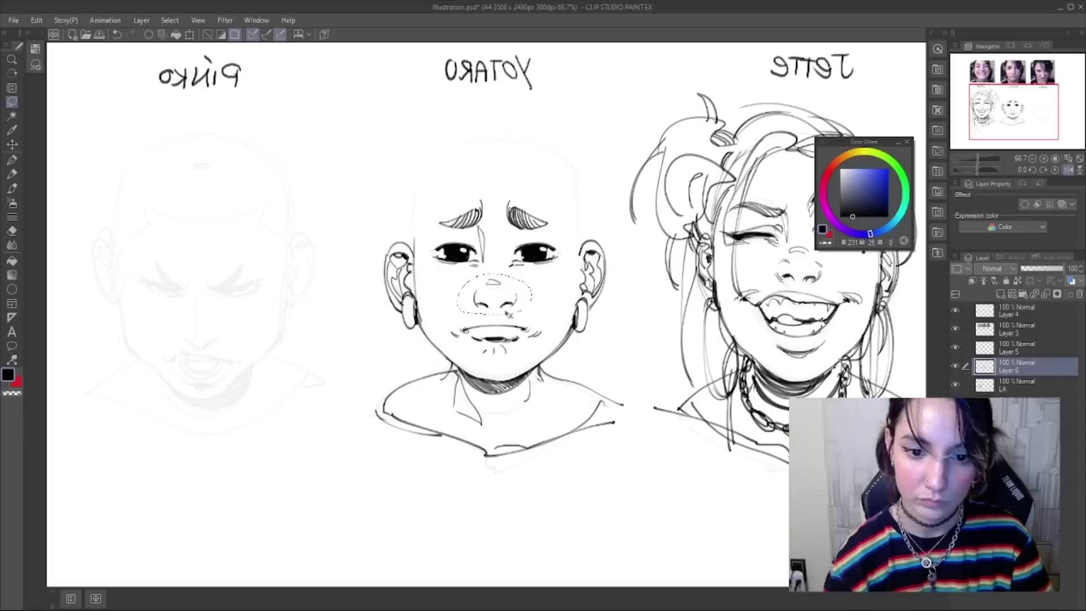
key("ctrl+d")
- Return to the unmirrored view and ink extra crease lines beneath Yotaru's eyes
key("h")
key("p")
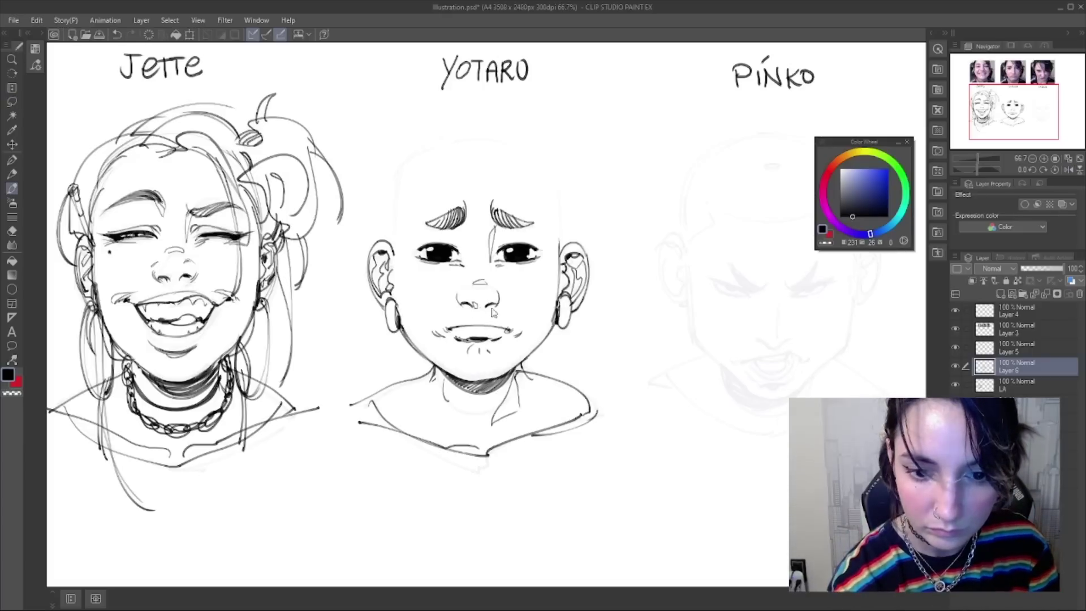
left_click_drag(408, 258, 431, 262)
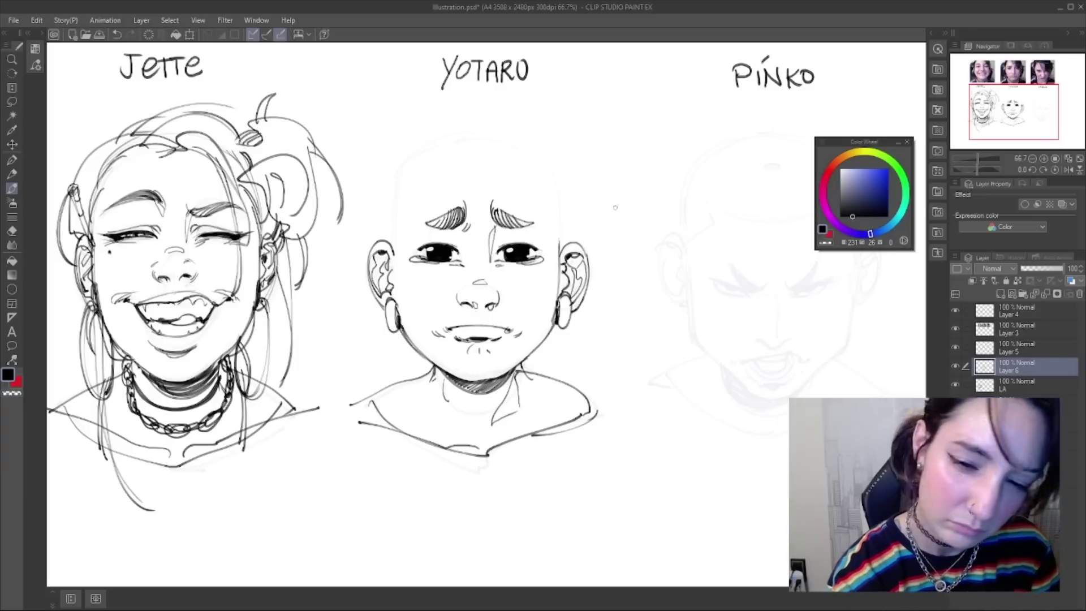
- Ink Yotaro's skull outline and the swirling topknot over the faint sketch
key("ctrl+z")
mouse_move(403, 262)
left_mouse_down()
mouse_move(415, 263)
mouse_move(508, 136)
mouse_move(423, 143)
mouse_move(548, 154)
mouse_move(567, 222)
left_mouse_up()
key("ctrl+z")
key("ctrl+z")
key("ctrl+z")
left_click_drag(550, 160, 563, 237)
left_click_drag(403, 165, 558, 153)
mouse_move(443, 135)
left_mouse_down()
mouse_move(492, 163)
mouse_move(541, 152)
left_mouse_up()
mouse_move(461, 158)
left_mouse_down()
mouse_move(436, 134)
mouse_move(478, 101)
mouse_move(512, 107)
mouse_move(513, 135)
left_mouse_up()
mouse_move(514, 114)
left_mouse_down()
mouse_move(540, 153)
mouse_move(475, 127)
mouse_move(505, 126)
left_mouse_up()
key("ctrl+z")
mouse_move(434, 114)
left_mouse_down()
mouse_move(437, 143)
mouse_move(469, 105)
left_mouse_up()
key("ctrl+z")
left_click_drag(521, 110, 535, 151)
key("ctrl+z")
- Ink the curved hairline across Yotaro's forehead and the sides of the head down to the ears
key("ctrl+z")
left_click_drag(432, 140, 388, 225)
left_click_drag(535, 145, 565, 192)
left_click_drag(461, 154, 407, 188)
key("ctrl+z")
mouse_move(460, 155)
left_mouse_down()
mouse_move(405, 187)
mouse_move(419, 170)
mouse_move(399, 193)
left_mouse_up()
key("ctrl+z")
key("ctrl+z")
left_click_drag(508, 154, 547, 188)
key("ctrl+z")
left_click_drag(546, 150, 568, 252)
left_click_drag(418, 145, 389, 242)
mouse_move(435, 137)
left_mouse_down()
mouse_move(399, 164)
mouse_move(382, 243)
left_mouse_up()
key("ctrl+z")
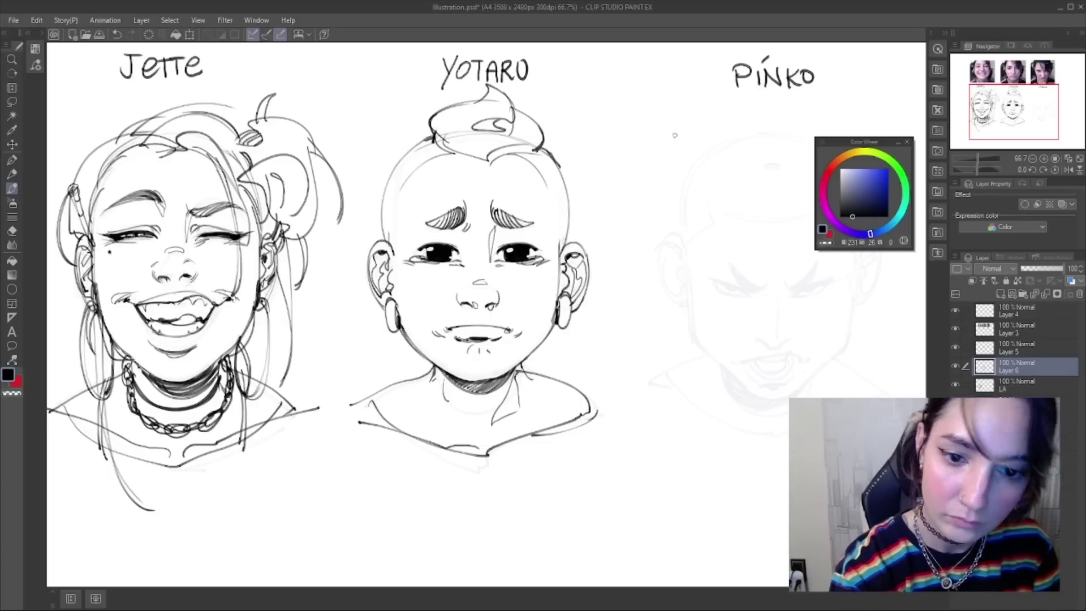
- Lasso each of Yotaro's ears and shift them slightly outward from the face
left_click_drag(559, 246, 558, 300)
key("ctrl+z")
key("m")
mouse_move(580, 240)
left_mouse_down()
mouse_move(566, 238)
mouse_move(598, 290)
mouse_move(581, 240)
left_mouse_up()
left_click_drag(577, 300, 582, 293)
mouse_move(378, 231)
left_mouse_down()
mouse_move(409, 316)
mouse_move(396, 300)
left_mouse_up()
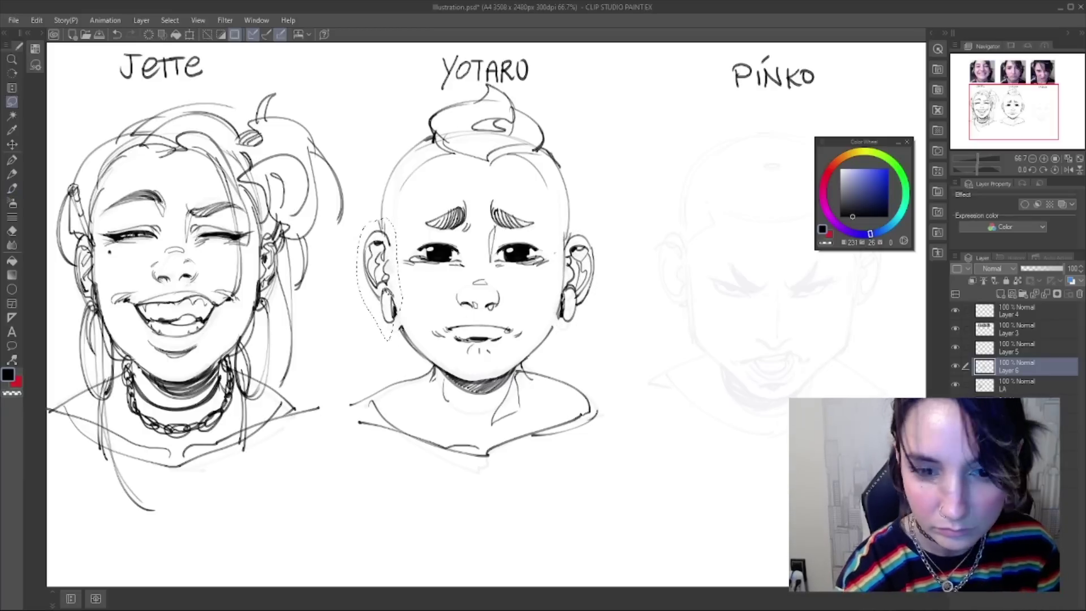
key("ctrl+d")
- Ink the cheek contours from below both of Yotaro's ears down to the jaw
key("b")
left_click_drag(392, 296, 408, 337)
left_click_drag(393, 297, 406, 338)
left_click_drag(563, 302, 542, 341)
key("ctrl+z")
key("ctrl+z")
left_click_drag(563, 303, 551, 321)
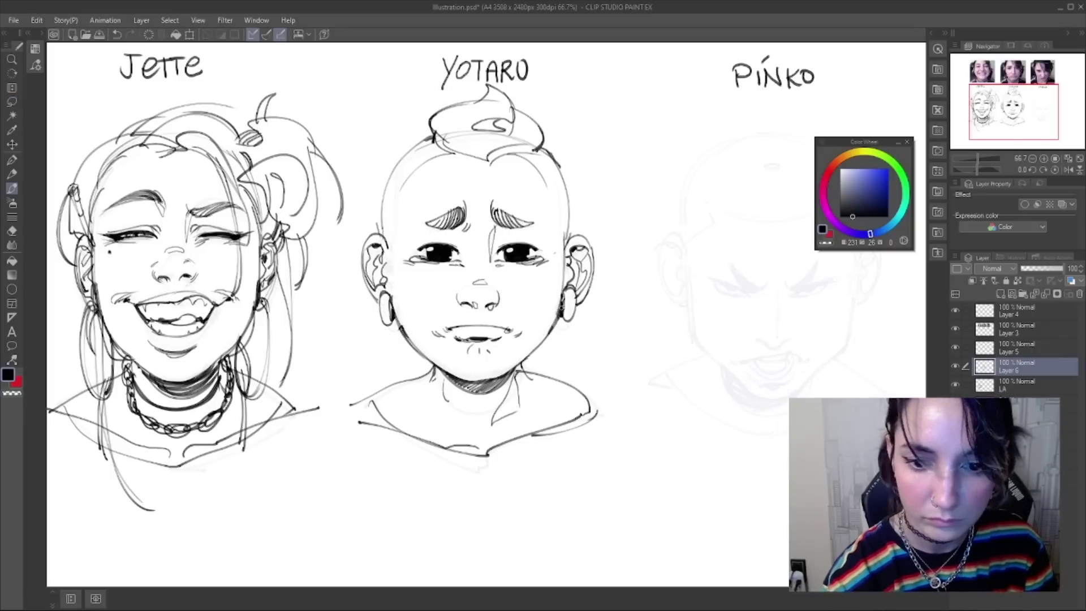
- Lasso Yotaro's earrings one at a time and nudge them into place under the ears
key("m")
mouse_move(570, 283)
left_mouse_down()
mouse_move(562, 328)
mouse_move(574, 287)
left_mouse_up()
left_click_drag(576, 306, 574, 312)
key("ctrl+d")
mouse_move(383, 291)
left_mouse_down()
mouse_move(392, 333)
mouse_move(395, 300)
left_mouse_up()
left_click_drag(387, 311, 387, 317)
key("ctrl+d")
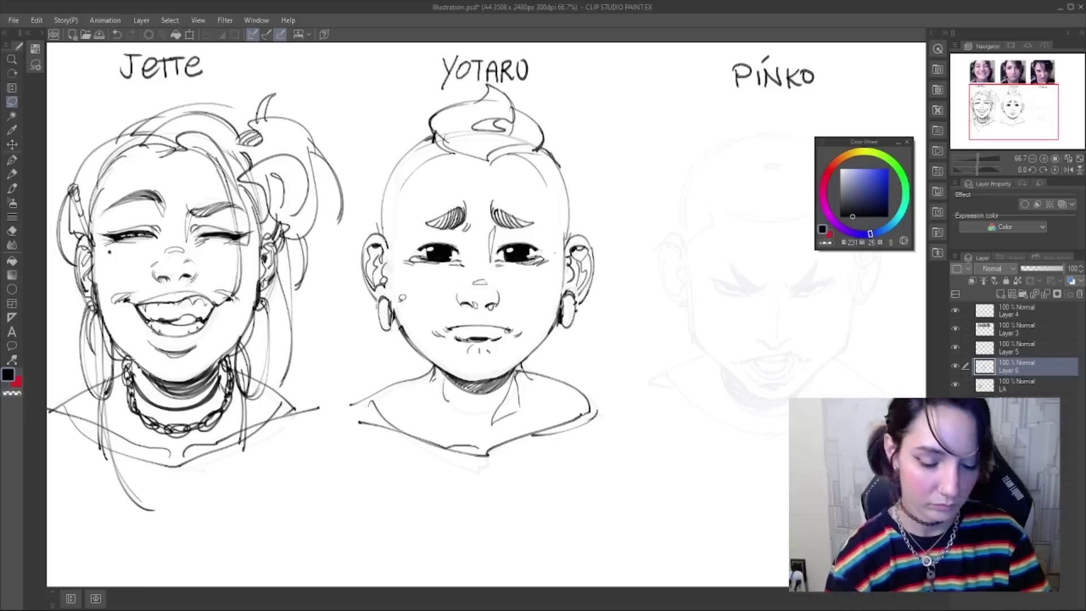
- Select and transform each of Yotaro's eyes, moving them slightly farther apart
key("b")
mouse_move(515, 251)
left_mouse_down()
mouse_move(527, 250)
mouse_move(399, 257)
mouse_move(470, 262)
left_mouse_up()
key("m")
key("ctrl+t")
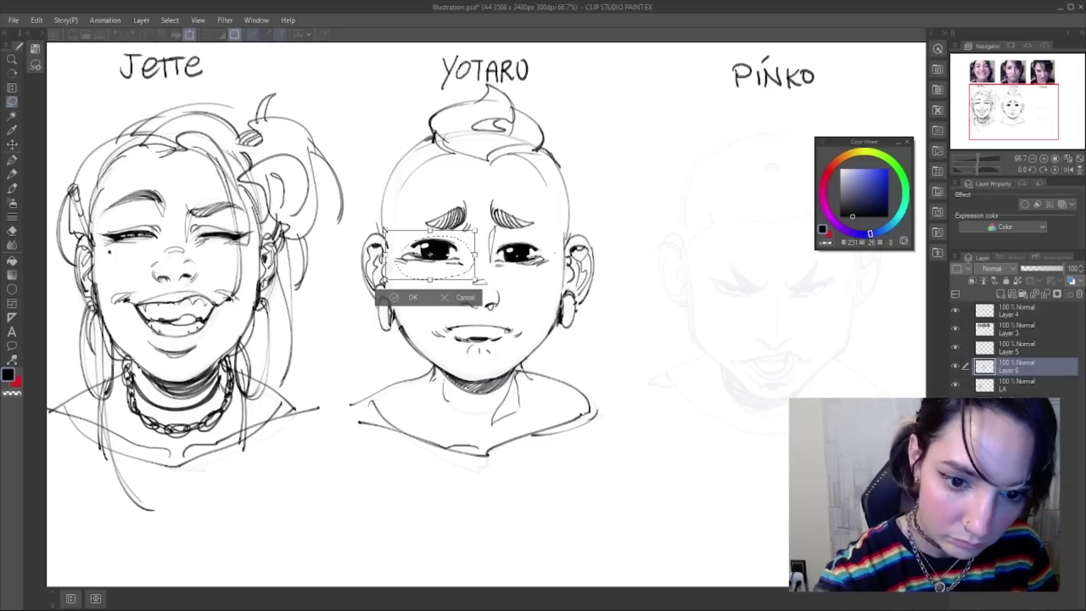
key("Return")
mouse_move(530, 233)
left_mouse_down()
mouse_move(494, 249)
mouse_move(554, 243)
mouse_move(558, 233)
left_mouse_up()
key("ctrl+t")
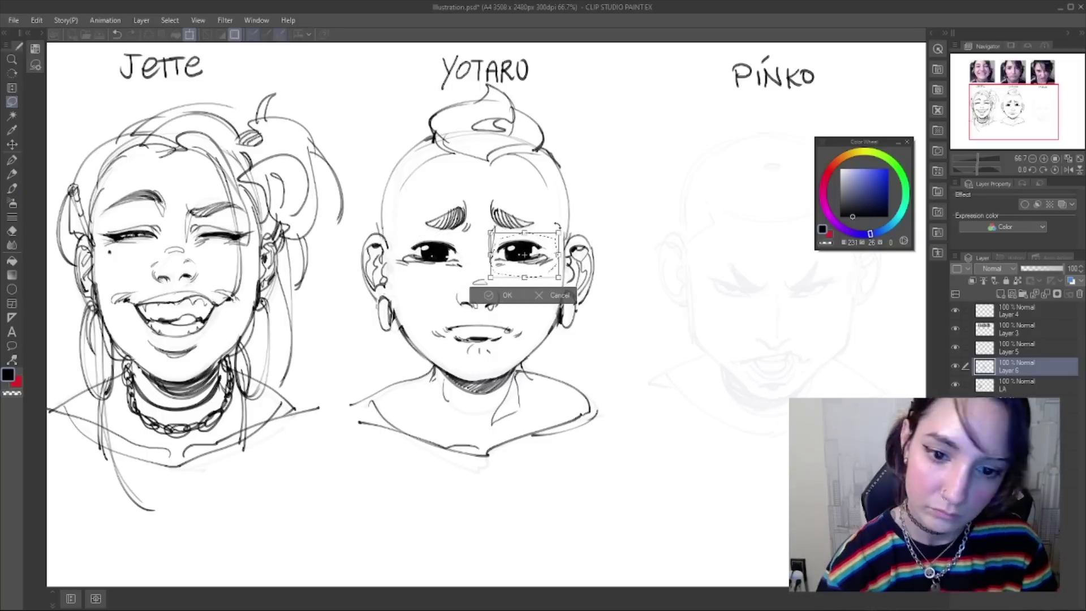
key("Return")
key("ctrl+d")
- Redraw both sides of Yotaro's head with smoother curves from the topknot down to the ears
scroll(560, 224, "down", 1)
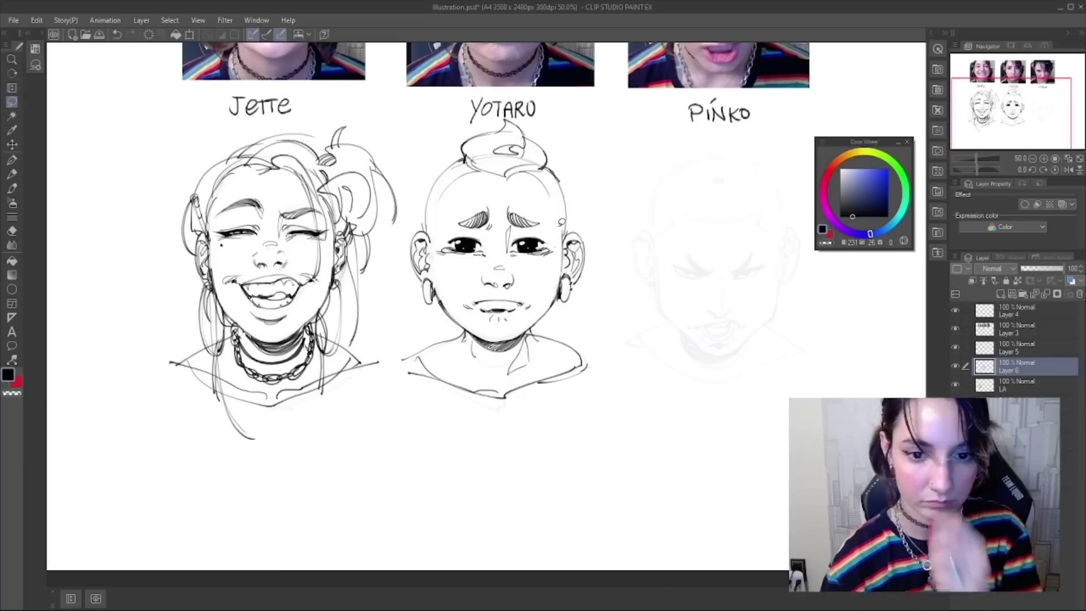
key("b")
left_click_drag(463, 159, 426, 244)
key("ctrl+z")
mouse_move(462, 158)
left_mouse_down()
mouse_move(437, 183)
mouse_move(426, 236)
left_mouse_up()
key("ctrl+z")
key("ctrl+z")
left_click_drag(462, 159, 426, 232)
key("ctrl+z")
left_click_drag(549, 172, 565, 241)
key("ctrl+z")
left_click_drag(551, 171, 565, 232)
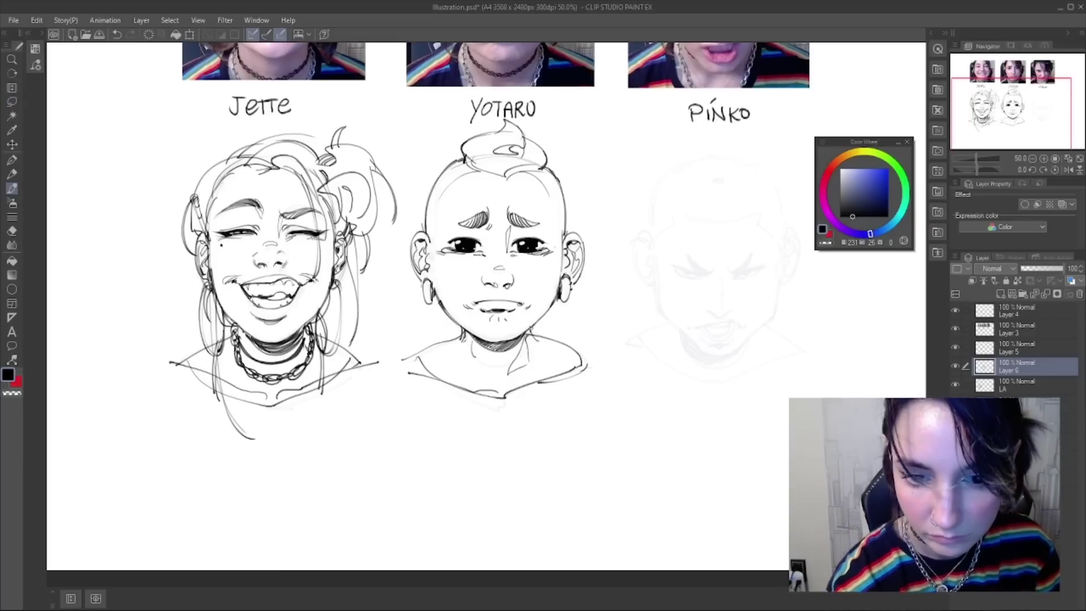
- Check Yotaro's face in the mirrored view and nudge the lassoed eye beside the vertical face line
key("h")
key("m")
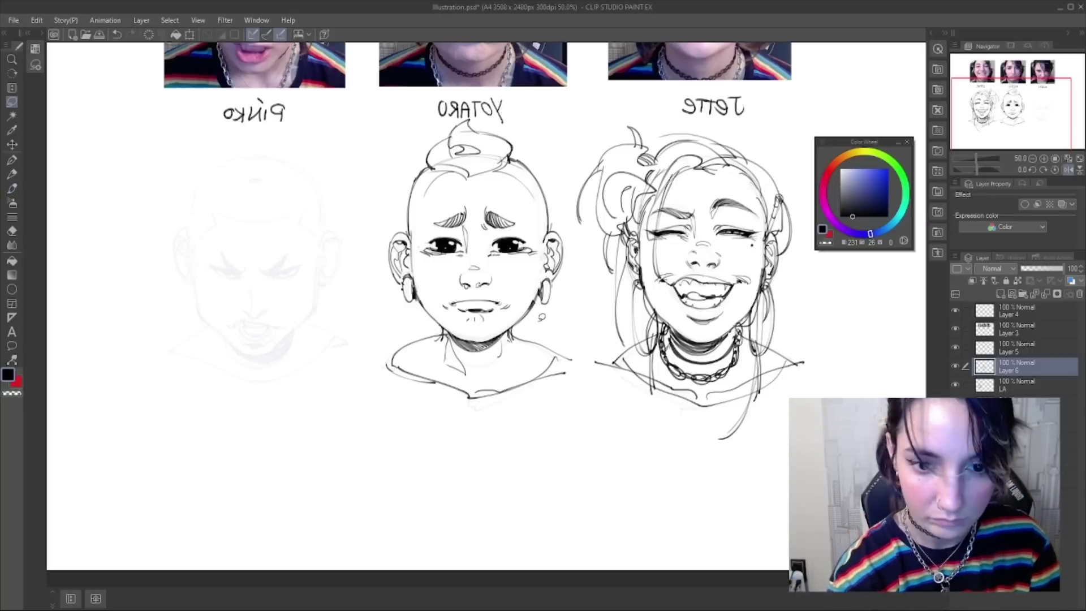
key("b")
key("ctrl+z")
left_click_drag(491, 275, 496, 284)
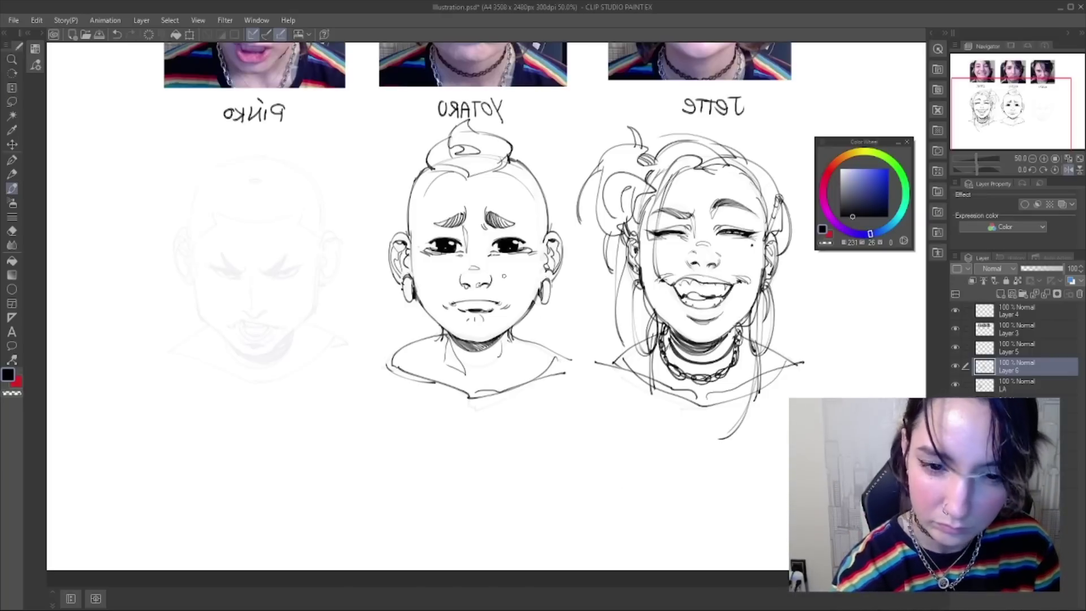
key("m")
mouse_move(521, 232)
left_mouse_down()
mouse_move(542, 238)
mouse_move(503, 233)
mouse_move(416, 257)
mouse_move(455, 267)
mouse_move(465, 230)
mouse_move(540, 251)
mouse_move(537, 233)
mouse_move(526, 264)
left_mouse_up()
key("ctrl+d")
key("ctrl+d")
key("h")
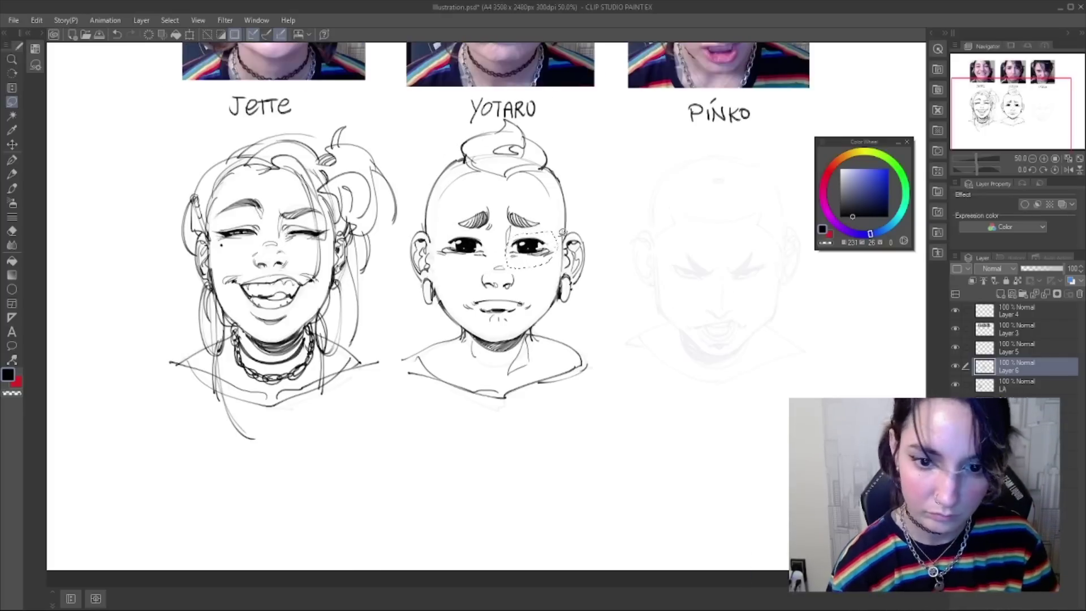
key("h")
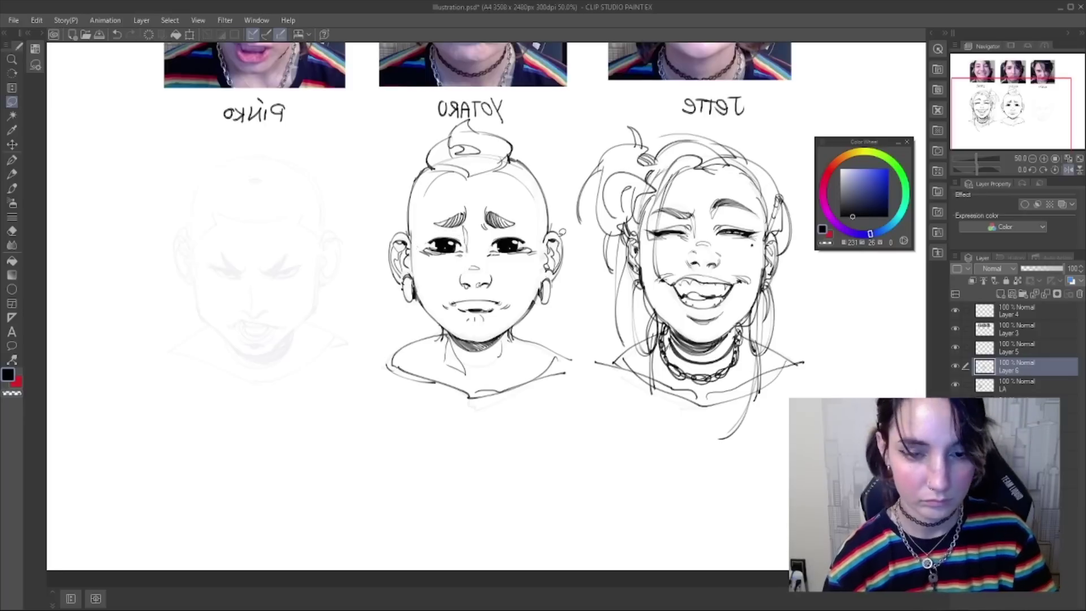
key("h")
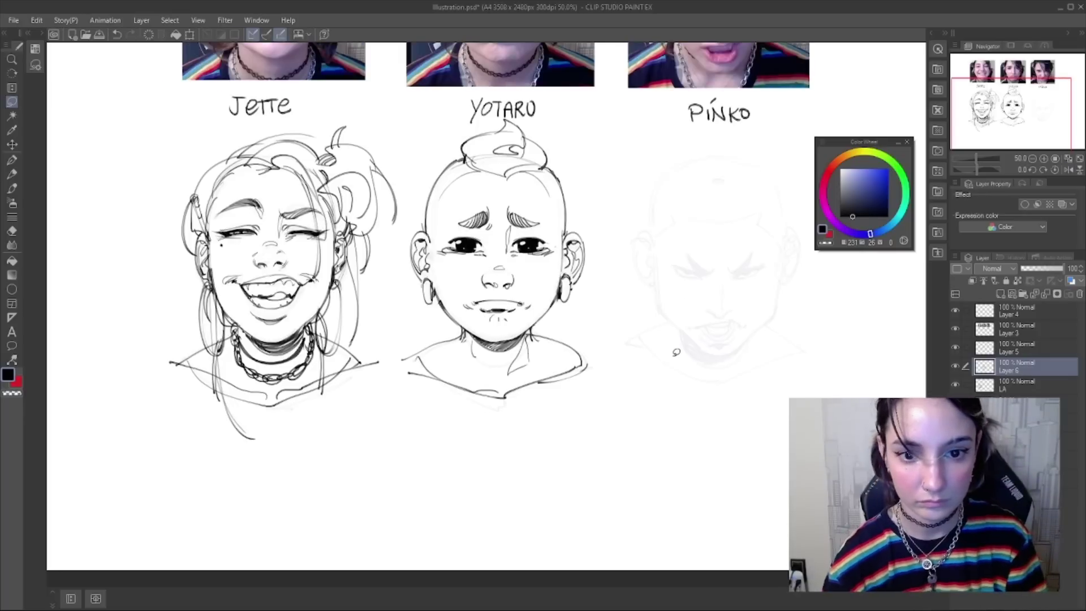
- Stretch Yotaro's inked portrait slightly taller and save the file
key("ctrl+t")
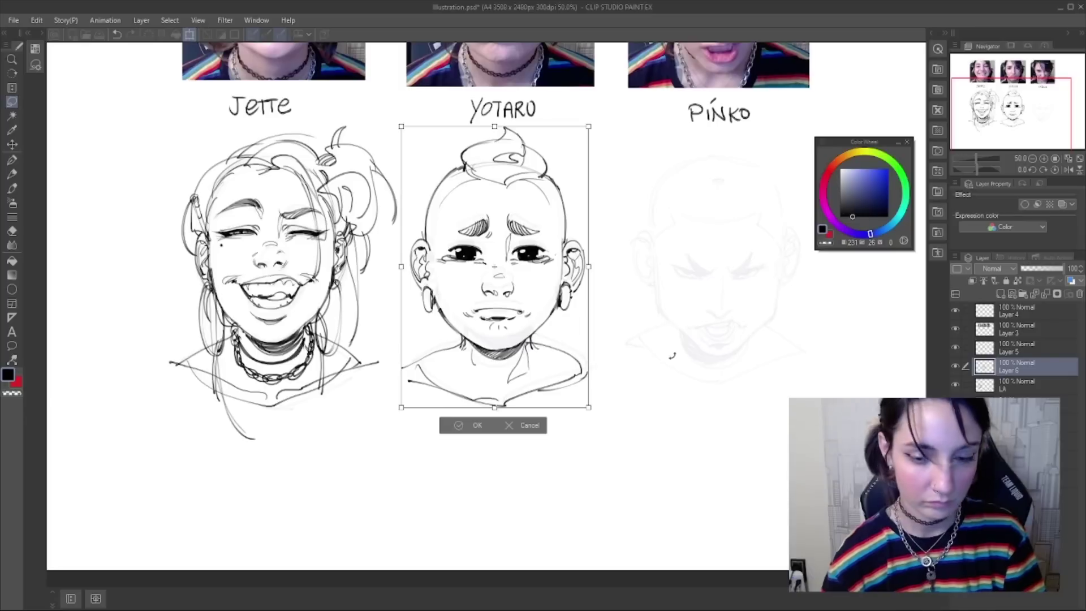
key("Return")
key("ctrl+s")
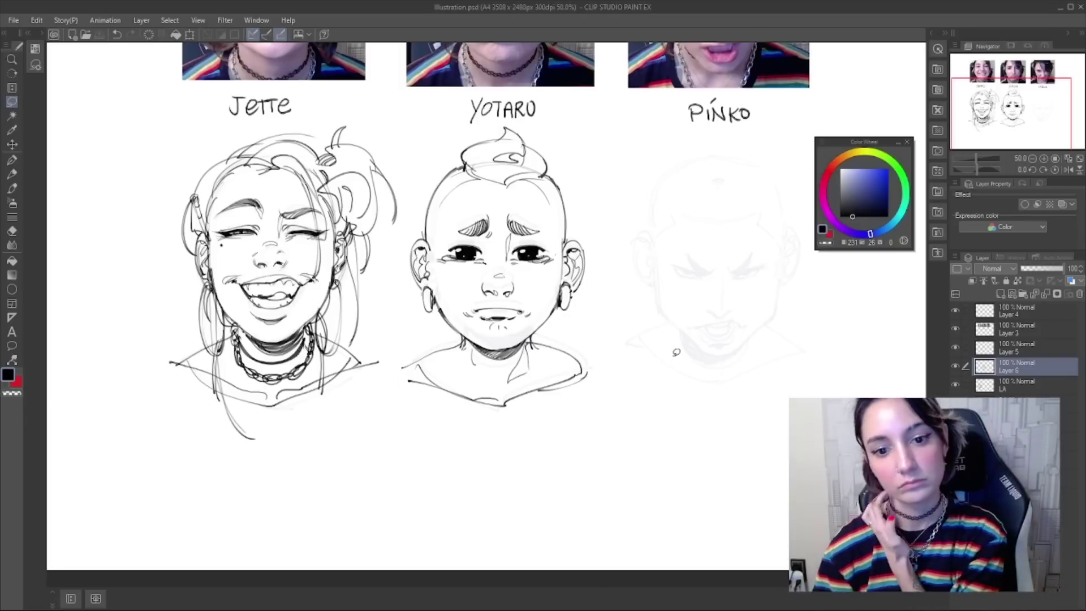
- Merge Yotaro's finished line art into the layer below
left_click_drag(656, 304, 575, 344)
mouse_move(582, 132)
left_mouse_down()
mouse_move(597, 413)
mouse_move(601, 281)
mouse_move(597, 266)
mouse_move(584, 300)
mouse_move(575, 243)
mouse_move(648, 187)
mouse_move(709, 447)
left_mouse_up()
key("ctrl+e")
- Ink the slanted upper lid of Pinko's eye over the faint sketch
mouse_move(632, 442)
left_mouse_down()
mouse_move(637, 330)
mouse_move(652, 372)
left_mouse_up()
key("b")
scroll(611, 341, "up", 1)
mouse_move(576, 302)
left_mouse_down()
mouse_move(539, 317)
mouse_move(581, 300)
mouse_move(560, 306)
left_mouse_up()
key("ctrl+z")
key("ctrl+z")
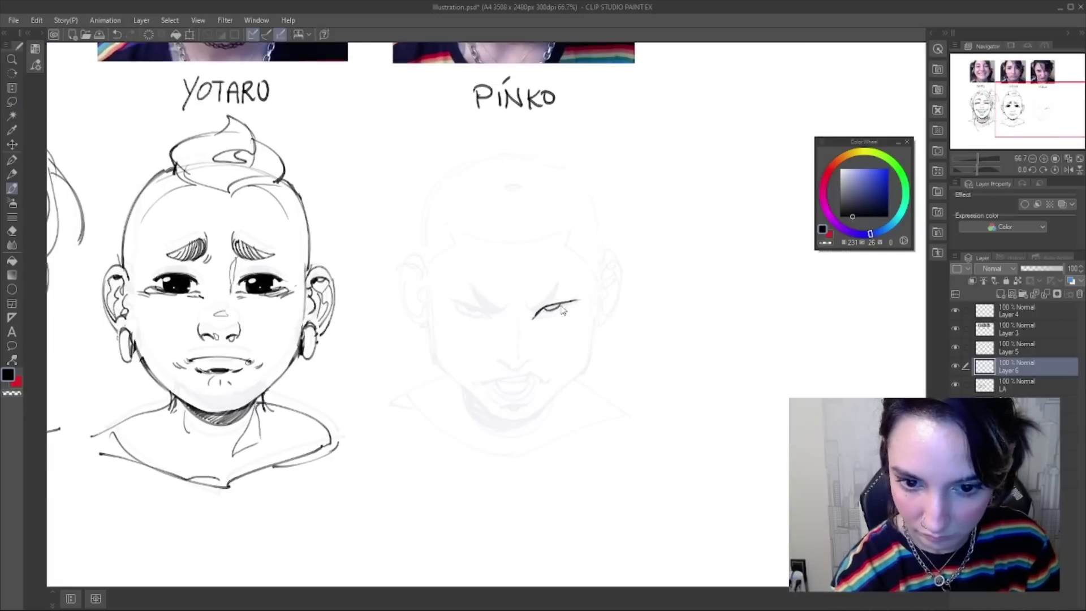
- Mirror the view and ink the lower lid and dark iris of Pinko's eye
key("h")
key("ctrl+z")
key("ctrl+z")
left_click_drag(416, 307, 439, 316)
key("ctrl+z")
key("ctrl+z")
key("ctrl+z")
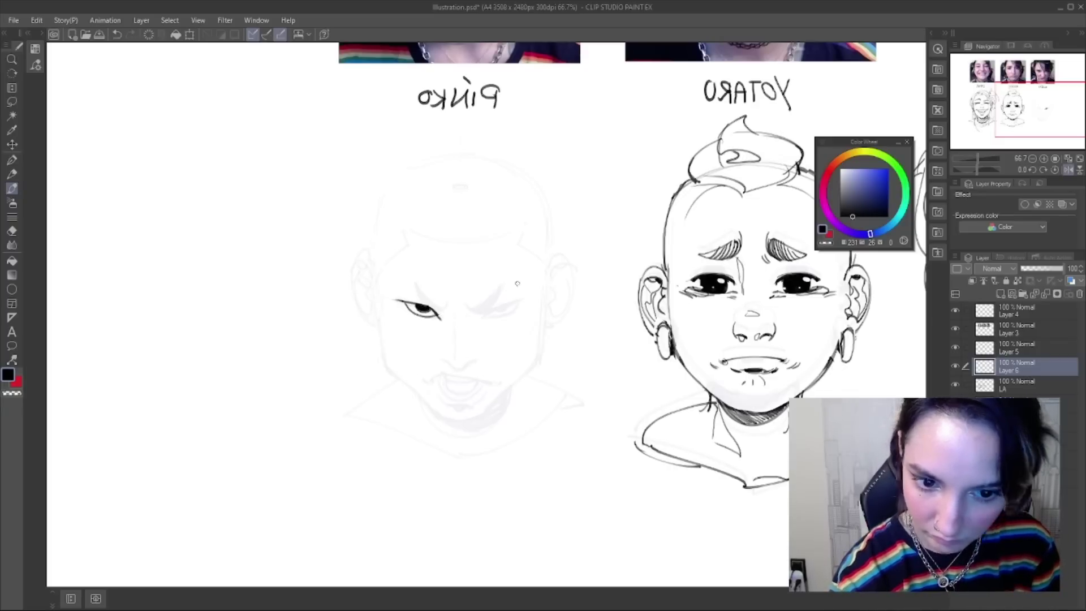
- Try reworking the dark iris in Pinko's eye, comparing normal and mirrored views, and undo the strokes
key("h")
key("ctrl+z")
key("ctrl+z")
key("ctrl+z")
left_click_drag(545, 307, 558, 306)
key("ctrl+z")
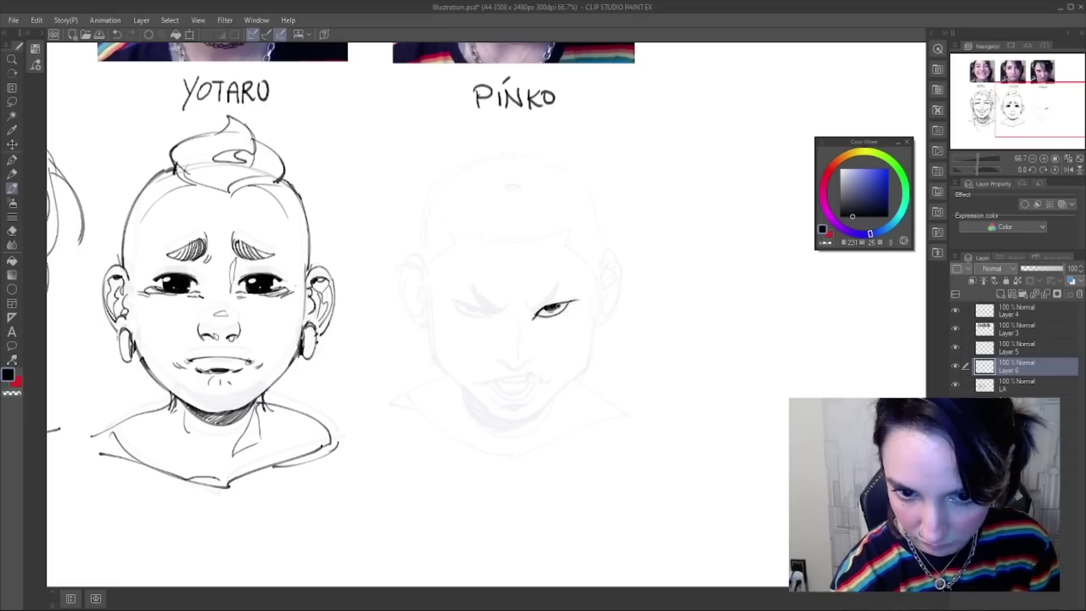
key("h")
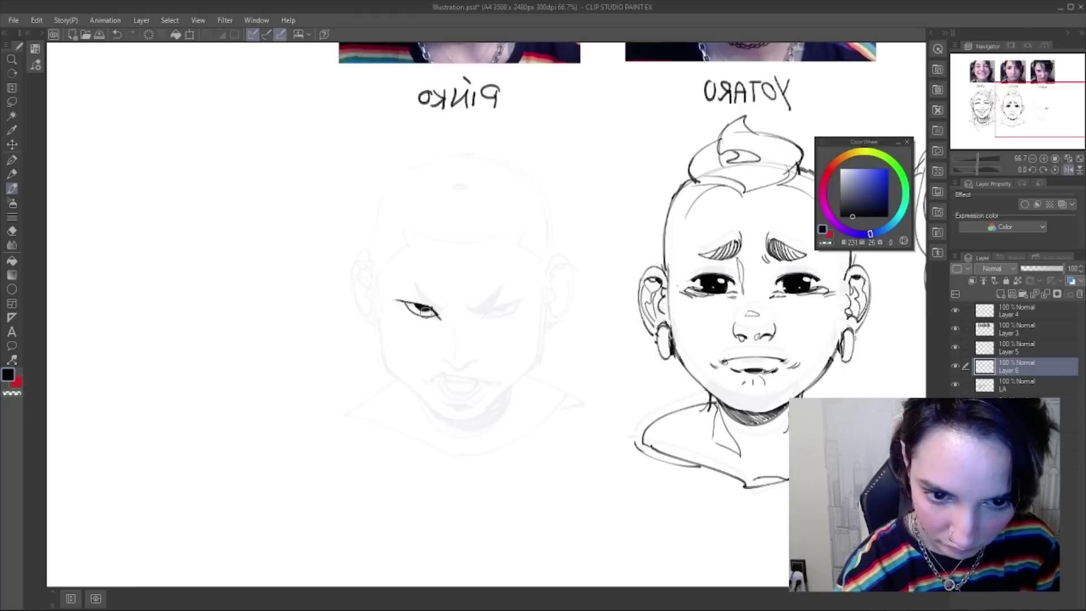
left_click_drag(418, 308, 429, 307)
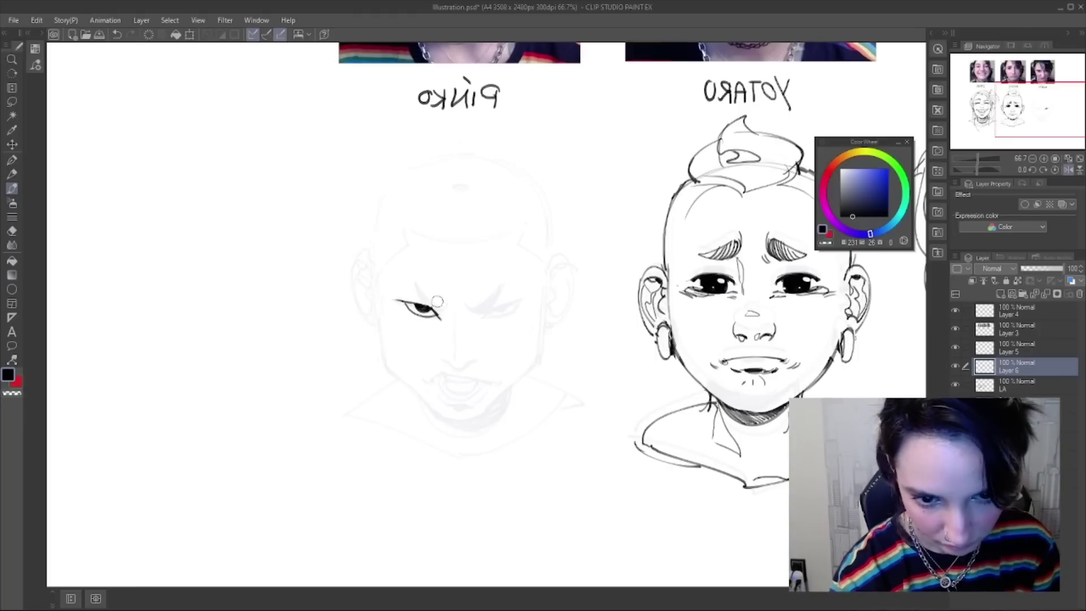
key("h")
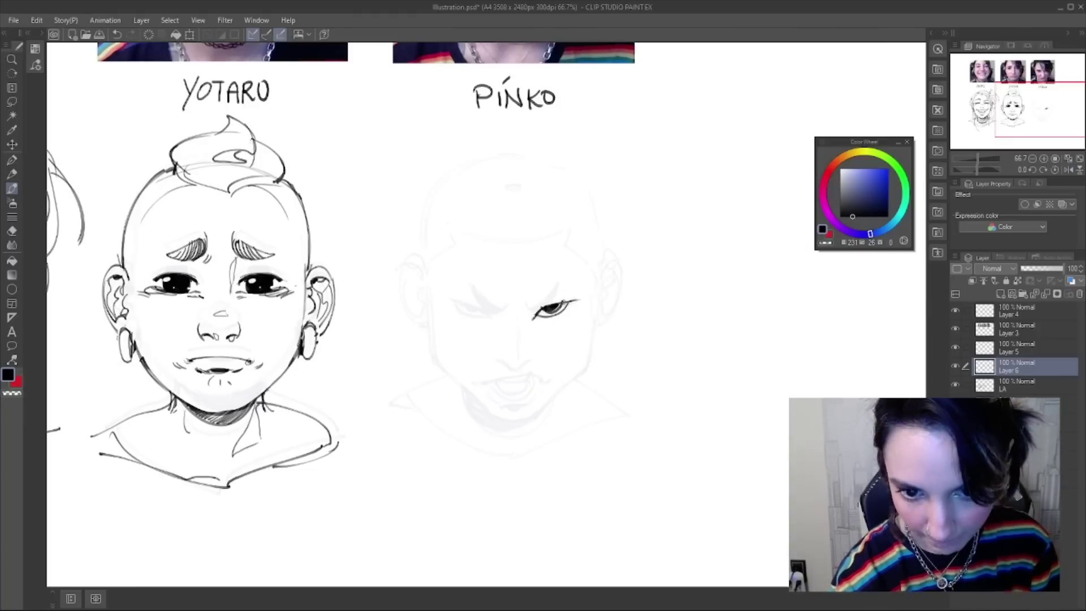
mouse_move(547, 311)
left_mouse_down()
mouse_move(568, 278)
mouse_move(546, 310)
mouse_move(535, 301)
mouse_move(568, 278)
mouse_move(553, 304)
left_mouse_up()
key("ctrl+z")
key("ctrl+z")
key("ctrl+z")
key("ctrl+z")
key("ctrl+z")
- Ink Pinko's sharply slanted eyebrow with hatching and the crease lines around the eye
left_click_drag(551, 305, 532, 312)
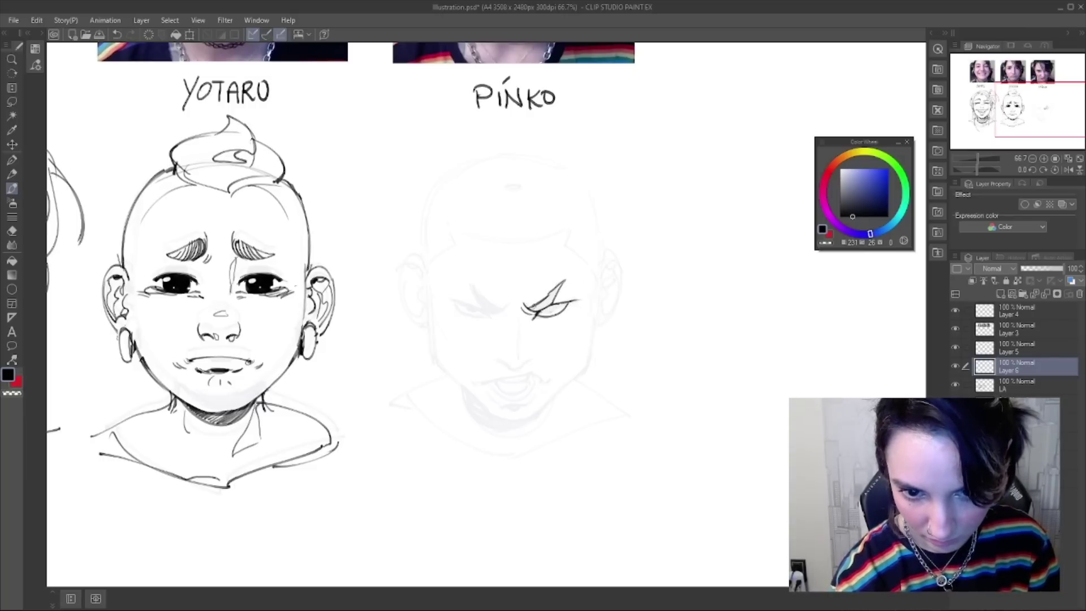
mouse_move(532, 311)
left_mouse_down()
mouse_move(559, 286)
mouse_move(563, 317)
mouse_move(541, 316)
left_mouse_up()
key("ctrl+z")
mouse_move(551, 318)
left_mouse_down()
mouse_move(535, 321)
mouse_move(565, 305)
left_mouse_up()
key("ctrl+z")
key("h")
key("ctrl+z")
key("ctrl+z")
- Duplicate Pinko's inked eye and brow, flip the copy horizontally, move it to the opposite side, and merge it down
key("ctrl+a")
key("ctrl+c")
key("ctrl+v")
key("h")
key("ctrl+t")
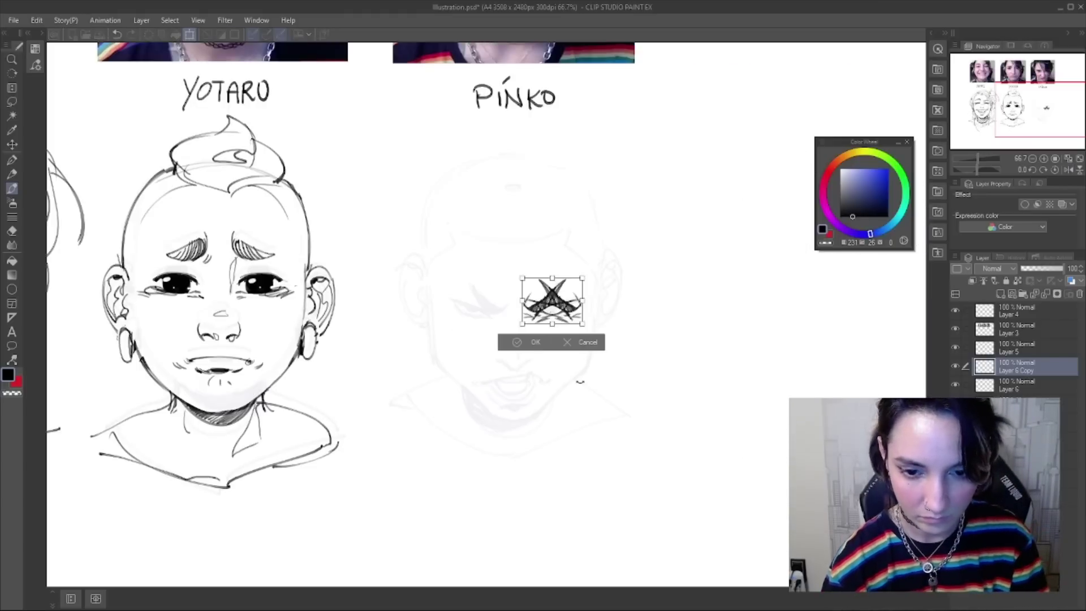
key("shift+Left")
key("shift+Left")
key("shift+Left")
key("shift+Left")
key("shift+Left")
key("shift+Left")
key("shift+Left")
key("shift+Left")
key("shift+Left")
key("shift+Left")
key("shift+Left")
key("shift+Left")
key("shift+Left")
key("shift+Left")
key("shift+Left")
key("shift+Left")
key("shift+Left")
key("shift+Left")
key("shift+Left")
key("shift+Left")
key("shift+Left")
key("shift+Right")
key("Return")
key("ctrl+e")
- Ink the frown crease between Pinko's brows and the nose, with its bridge, nostrils and tip
key("b")
key("b")
key("b")
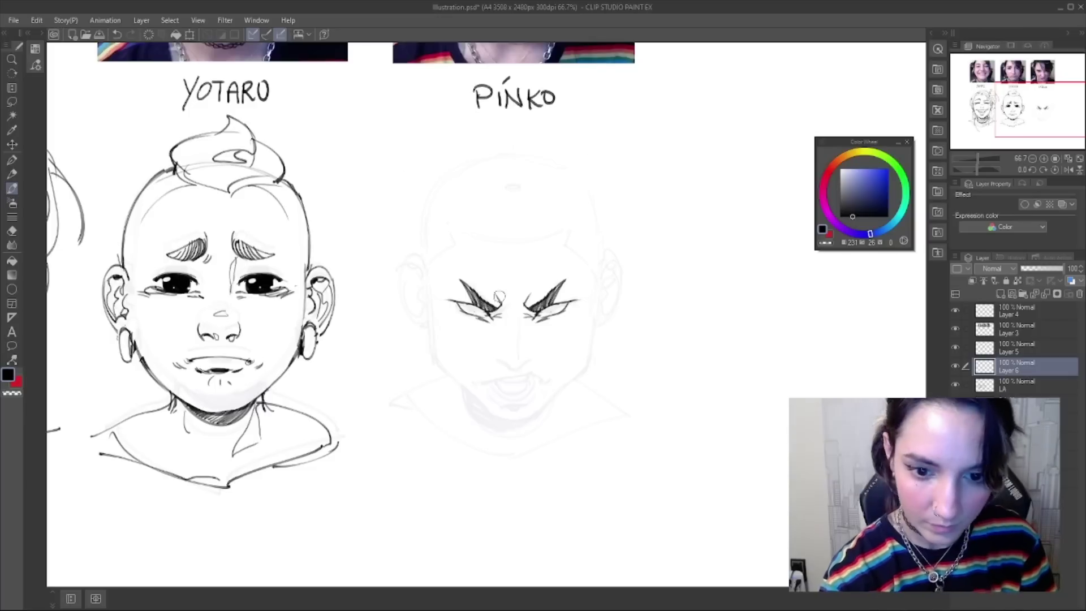
mouse_move(497, 294)
left_mouse_down()
mouse_move(496, 315)
mouse_move(530, 314)
left_mouse_up()
key("ctrl+z")
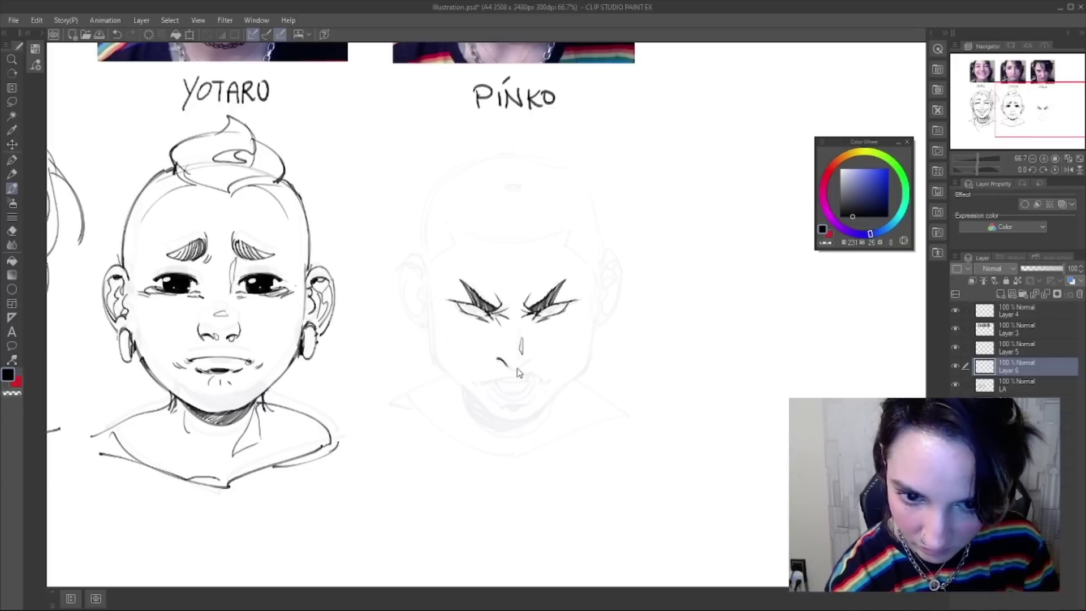
key("ctrl+z")
mouse_move(506, 365)
left_mouse_down()
mouse_move(534, 358)
mouse_move(528, 343)
mouse_move(538, 348)
mouse_move(500, 363)
left_mouse_up()
key("ctrl+z")
key("ctrl+z")
key("ctrl+z")
key("ctrl+z")
key("ctrl+z")
left_click_drag(500, 345, 501, 364)
key("ctrl+z")
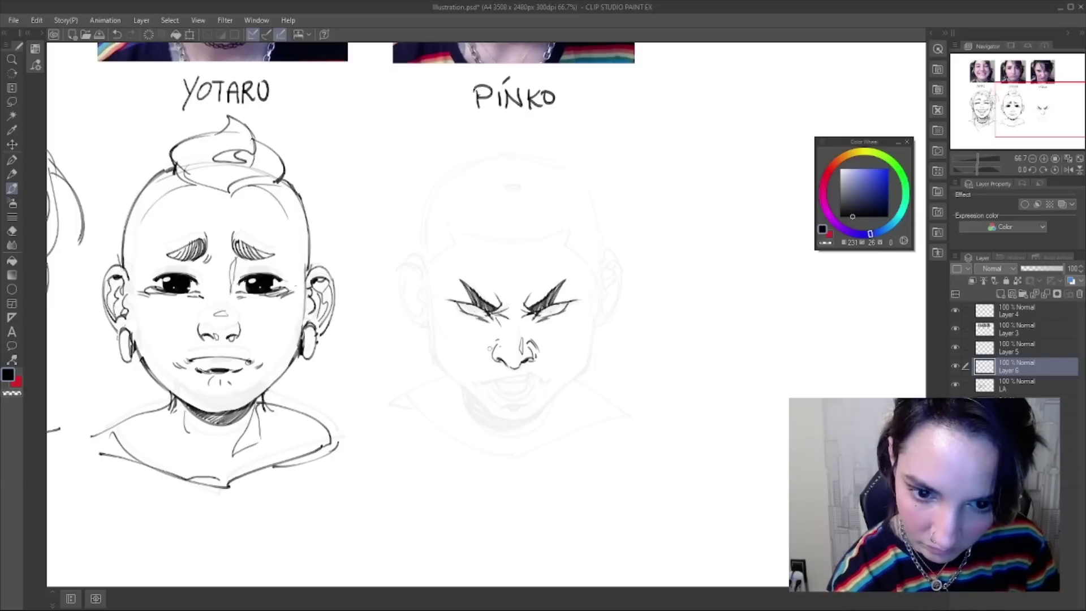
- Mirror the view and ink the curved upper lip line of Pinko's mouth
left_click_drag(621, 255, 583, 370)
key("h")
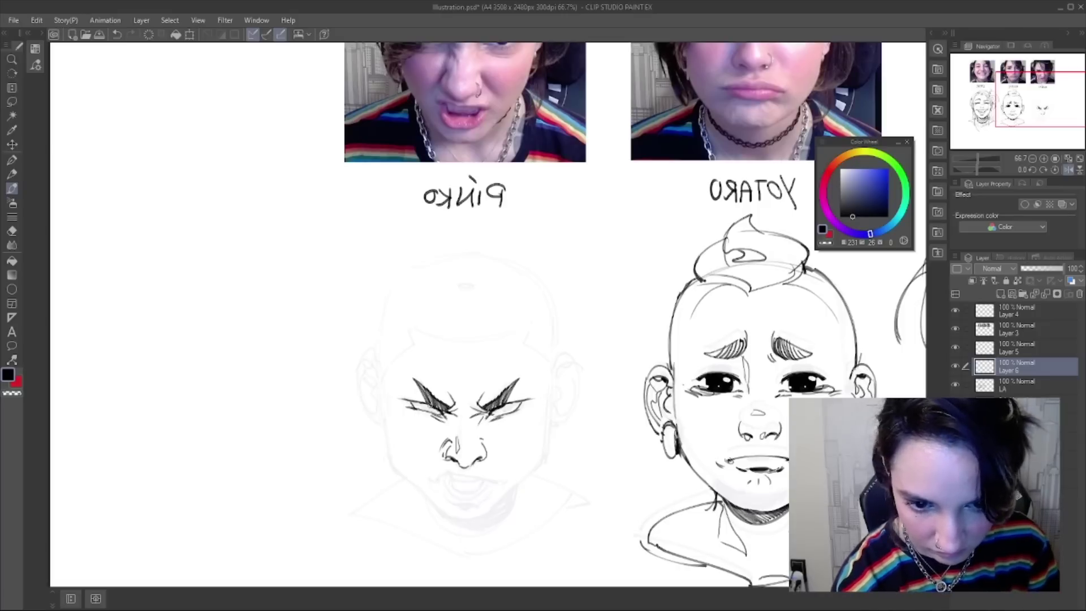
left_click_drag(425, 404, 431, 409)
key("ctrl+z")
key("ctrl+z")
key("ctrl+z")
left_click_drag(425, 477, 490, 481)
key("ctrl+z")
key("ctrl+z")
key("ctrl+z")
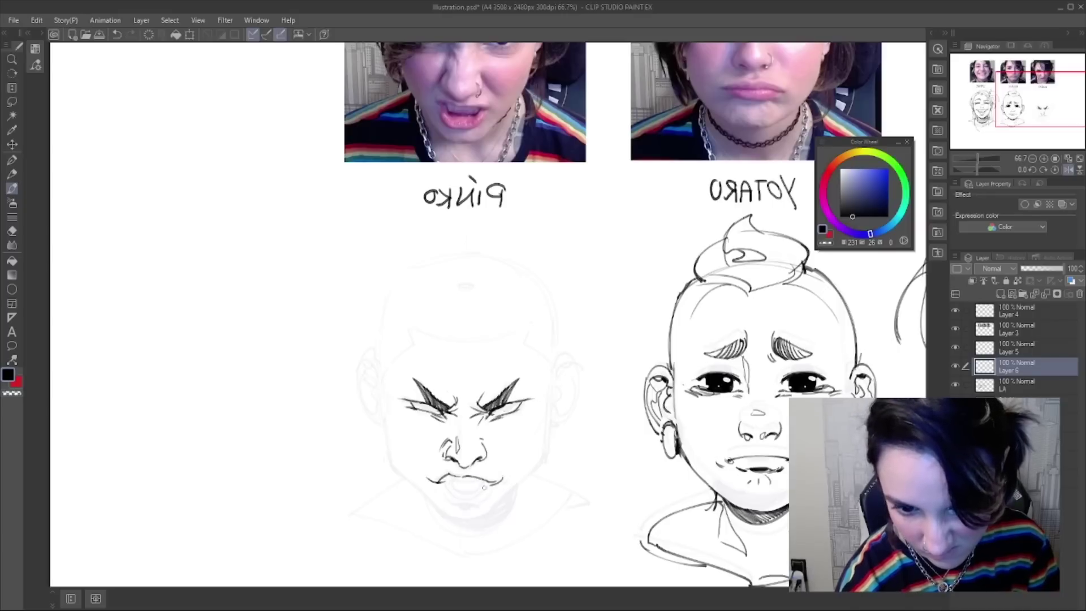
- Try inking the lower lip outline and the upper teeth edge inside Pinko's mouth
mouse_move(458, 501)
left_mouse_down()
mouse_move(499, 496)
mouse_move(474, 483)
left_mouse_up()
key("ctrl+z")
key("ctrl+z")
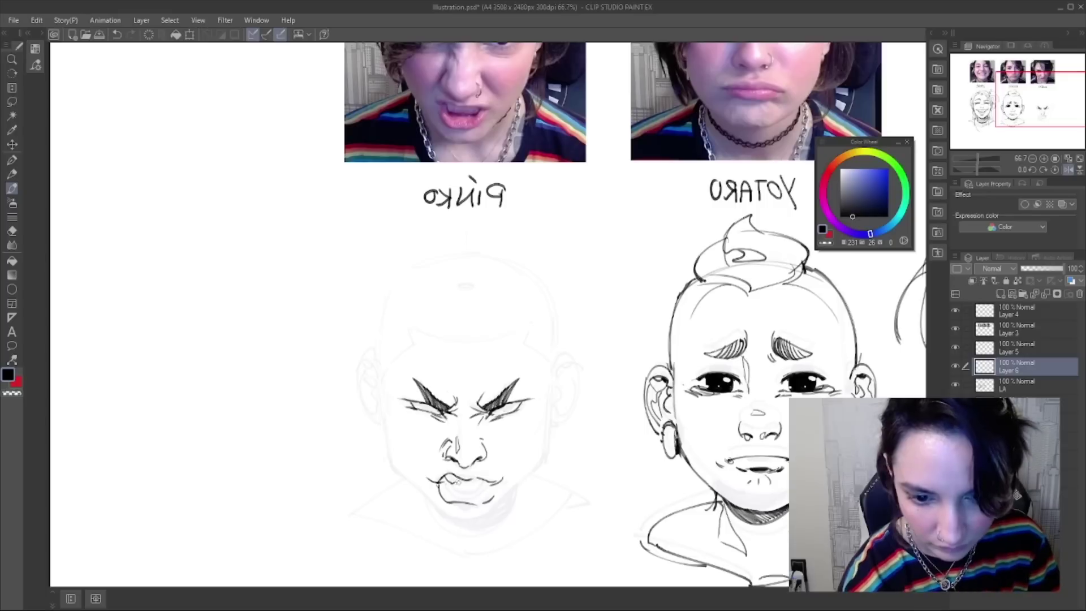
left_click_drag(464, 481, 486, 488)
key("ctrl+z")
key("ctrl+z")
key("ctrl+z")
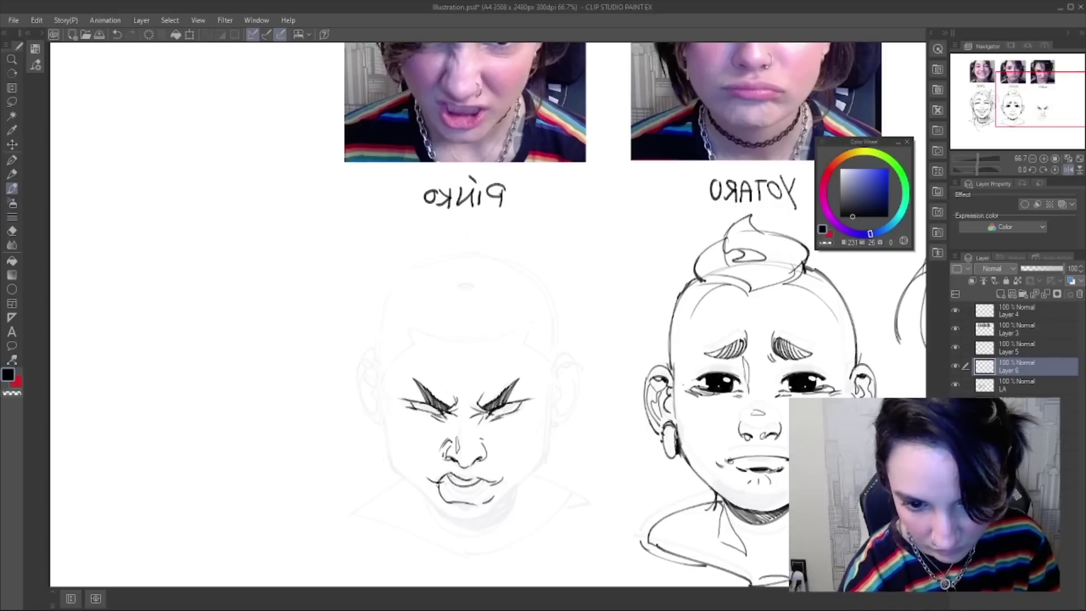
- Rework Pinko's mouth in normal and mirrored views, inking the snarling upper lip's inner edge and removing the lower lip
key("h")
mouse_move(491, 488)
left_mouse_down()
mouse_move(528, 490)
mouse_move(515, 499)
mouse_move(530, 484)
mouse_move(485, 502)
mouse_move(531, 488)
mouse_move(516, 499)
mouse_move(531, 487)
mouse_move(492, 484)
mouse_move(528, 490)
mouse_move(493, 487)
mouse_move(499, 498)
left_mouse_up()
key("ctrl+z")
key("ctrl+z")
key("ctrl+z")
key("ctrl+z")
key("ctrl+z")
key("ctrl+z")
key("ctrl+z")
key("ctrl+z")
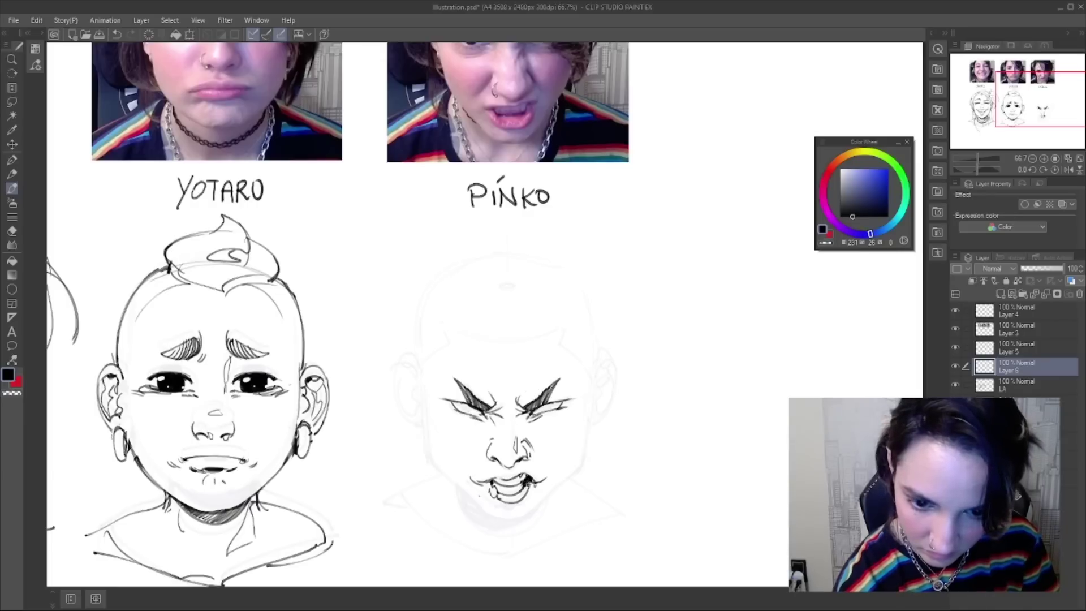
left_click_drag(520, 490, 527, 488)
key("ctrl+z")
key("h")
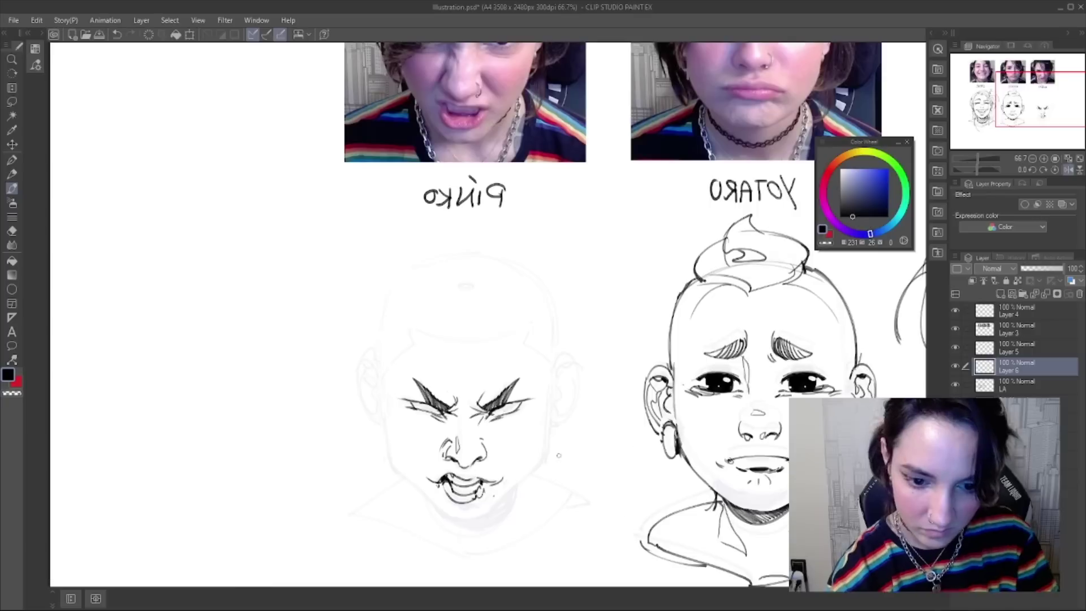
key("ctrl+z")
mouse_move(447, 484)
left_mouse_down()
mouse_move(474, 492)
mouse_move(443, 493)
mouse_move(487, 495)
mouse_move(433, 473)
left_mouse_up()
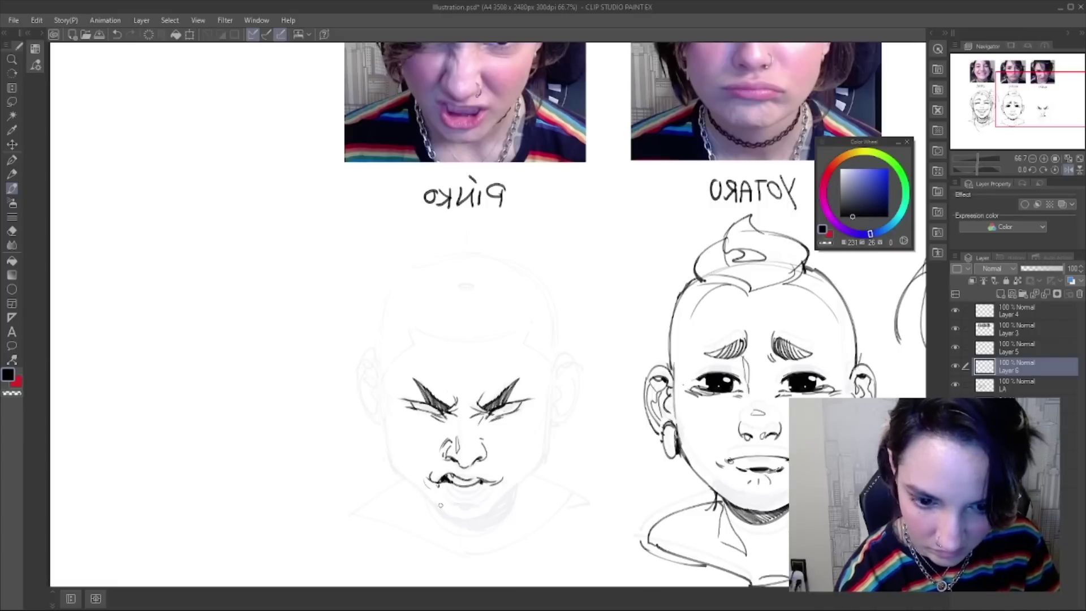
- Try inking the cheek and jaw contour along one side of Pinko's face, undoing the strokes
left_click_drag(383, 387, 391, 450)
key("ctrl+z")
mouse_move(383, 387)
left_mouse_down()
mouse_move(391, 449)
mouse_move(409, 474)
left_mouse_up()
key("ctrl+z")
mouse_move(391, 444)
left_mouse_down()
mouse_move(410, 462)
mouse_move(413, 491)
left_mouse_up()
key("ctrl+z")
left_click_drag(382, 409, 417, 492)
left_click_drag(389, 439, 417, 492)
key("ctrl+z")
left_click_drag(389, 436, 418, 489)
key("ctrl+z")
mouse_move(391, 444)
left_mouse_down()
mouse_move(402, 476)
mouse_move(448, 526)
mouse_move(494, 515)
left_mouse_up()
key("ctrl+z")
key("ctrl+z")
key("ctrl+z")
key("ctrl+z")
key("ctrl+z")
- Ink one side of Pinko's face contour from the temple along the cheek toward the chin
left_click_drag(385, 393, 386, 428)
left_click_drag(385, 374, 389, 459)
mouse_move(387, 427)
left_mouse_down()
mouse_move(408, 481)
mouse_move(446, 511)
left_mouse_up()
key("ctrl+z")
key("ctrl+z")
mouse_move(403, 476)
left_mouse_down()
mouse_move(445, 510)
mouse_move(490, 518)
mouse_move(543, 471)
left_mouse_up()
key("ctrl+z")
key("ctrl+z")
- Ink the opposite cheek and angular jaw of Pinko's face and close the contour around the chin
left_click_drag(491, 513, 544, 462)
key("ctrl+z")
mouse_move(550, 372)
left_mouse_down()
mouse_move(545, 469)
mouse_move(546, 450)
left_mouse_up()
key("ctrl+z")
left_click_drag(548, 409, 544, 451)
left_click_drag(546, 447, 514, 494)
key("ctrl+z")
key("ctrl+z")
left_click_drag(545, 441, 529, 479)
key("ctrl+z")
left_click_drag(546, 434, 533, 474)
left_click_drag(542, 459, 499, 500)
key("ctrl+z")
mouse_move(540, 466)
left_mouse_down()
mouse_move(491, 512)
mouse_move(541, 471)
left_mouse_up()
key("ctrl+z")
key("ctrl+z")
mouse_move(491, 507)
left_mouse_down()
mouse_move(536, 475)
mouse_move(577, 471)
mouse_move(526, 519)
left_mouse_up()
- Return to the unmirrored view, erase the rough side contours of Pinko's face, and redraw the cheek line
key("h")
key("e")
key("b")
key("ctrl+z")
key("e")
mouse_move(429, 379)
left_mouse_down()
mouse_move(430, 461)
mouse_move(446, 484)
left_mouse_up()
key("b")
key("ctrl+z")
key("e")
left_click_drag(583, 380, 574, 467)
key("b")
mouse_move(592, 386)
left_mouse_down()
mouse_move(573, 482)
mouse_move(583, 454)
left_mouse_up()
key("ctrl+z")
left_click_drag(424, 375, 450, 485)
- Ink both of Pinko's ears with their inner folds and save the illustration
mouse_move(424, 388)
left_mouse_down()
mouse_move(405, 376)
mouse_move(401, 404)
left_mouse_up()
left_click_drag(400, 394, 432, 433)
key("e")
key("b")
mouse_move(595, 378)
left_mouse_down()
mouse_move(590, 420)
mouse_move(614, 376)
mouse_move(589, 433)
mouse_move(606, 390)
left_mouse_up()
left_click_drag(409, 376, 424, 421)
left_click_drag(404, 385, 420, 422)
left_click_drag(594, 397, 602, 402)
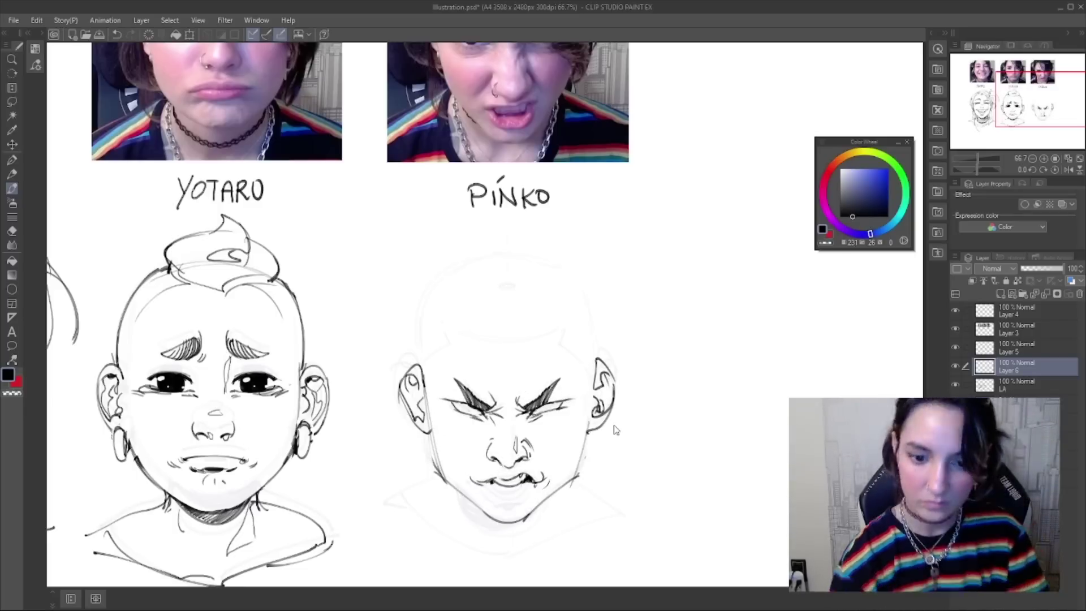
key("ctrl+s")
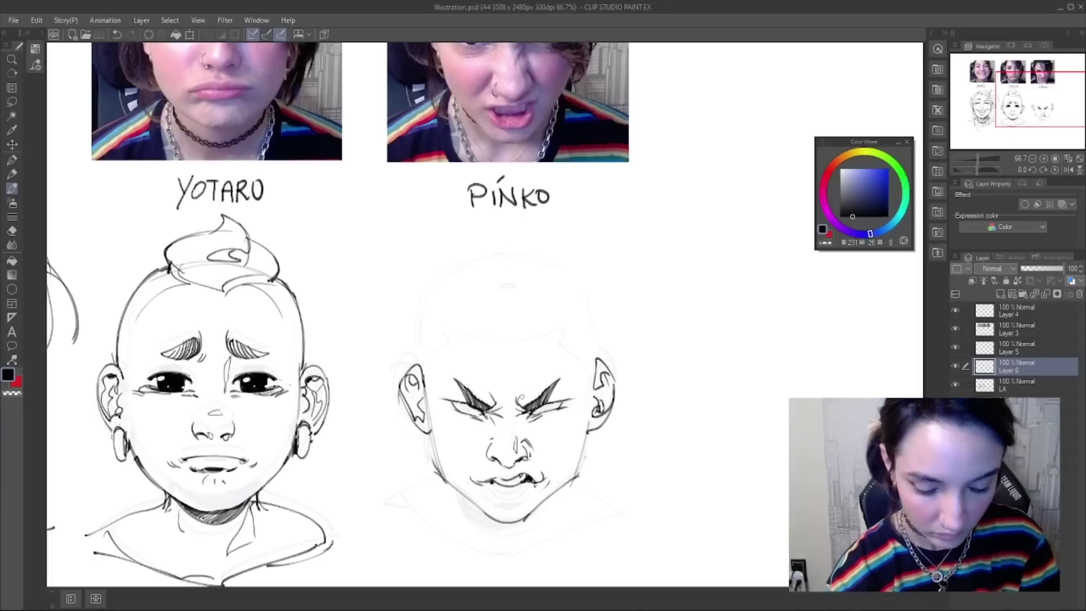
key("m")
mouse_move(524, 431)
left_mouse_down()
mouse_move(498, 471)
mouse_move(545, 437)
left_mouse_up()
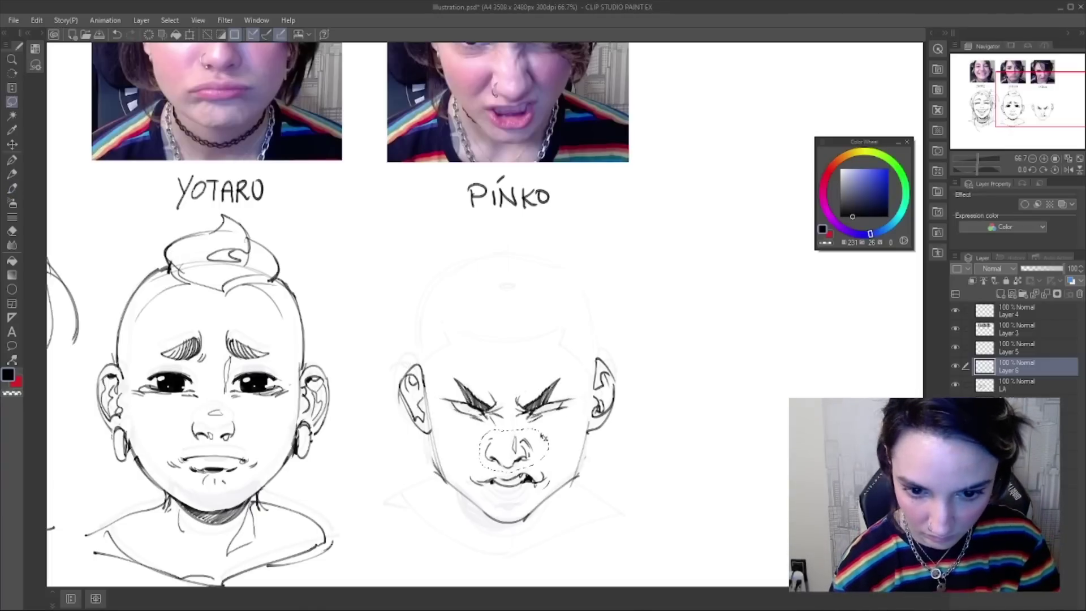
key("ctrl+d")
- Ink dark irises beneath both of Pinko's slanted eyebrows
key("p")
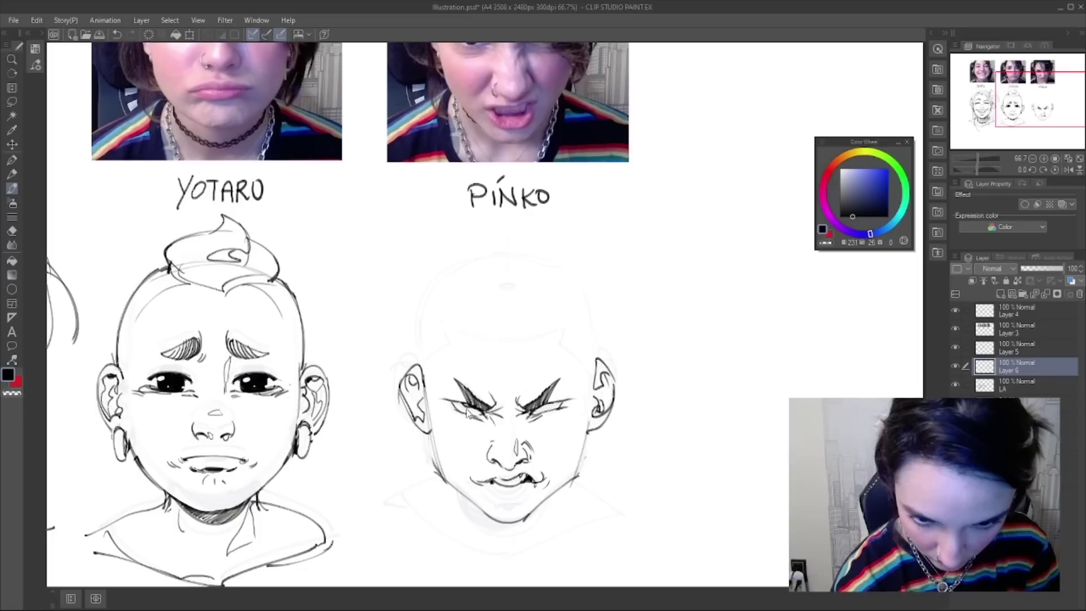
left_click_drag(544, 408, 560, 401)
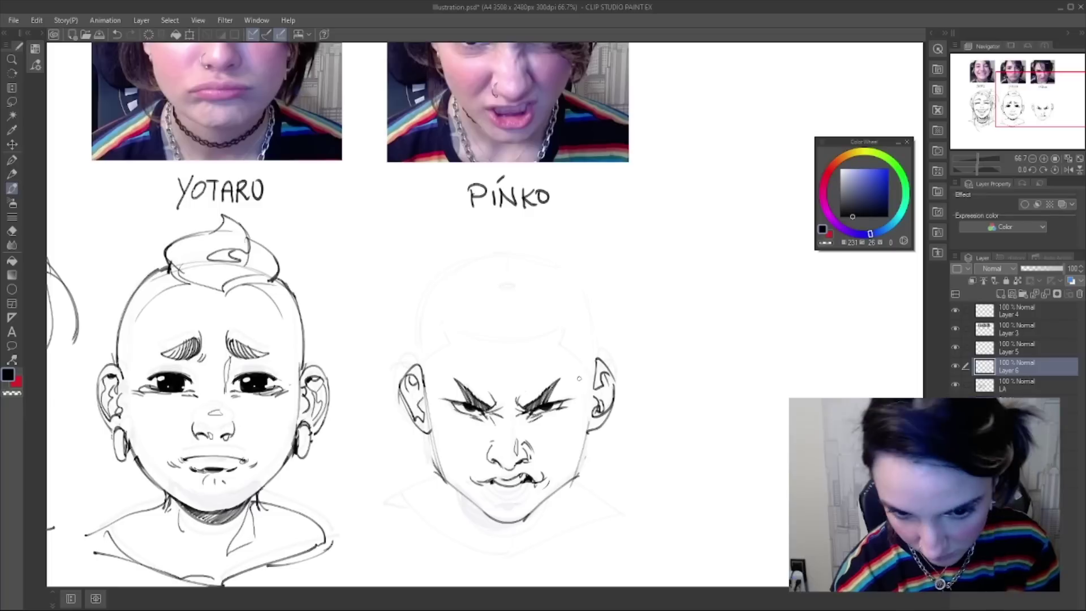
- Ink the lower lip and the row of teeth inside Pinko's snarling mouth
left_click_drag(490, 484, 527, 485)
key("ctrl+z")
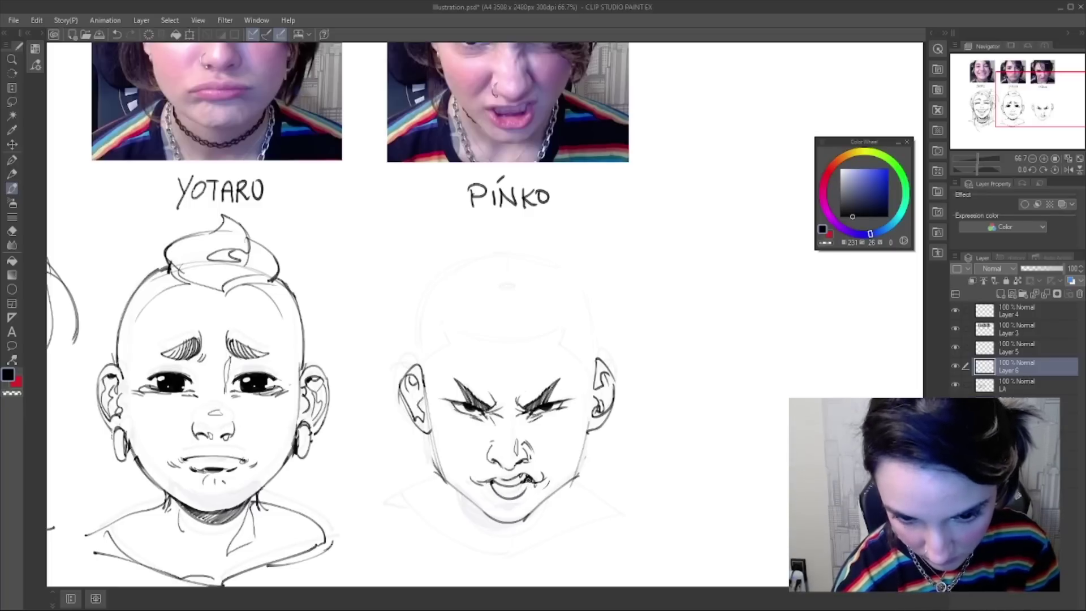
key("ctrl+z")
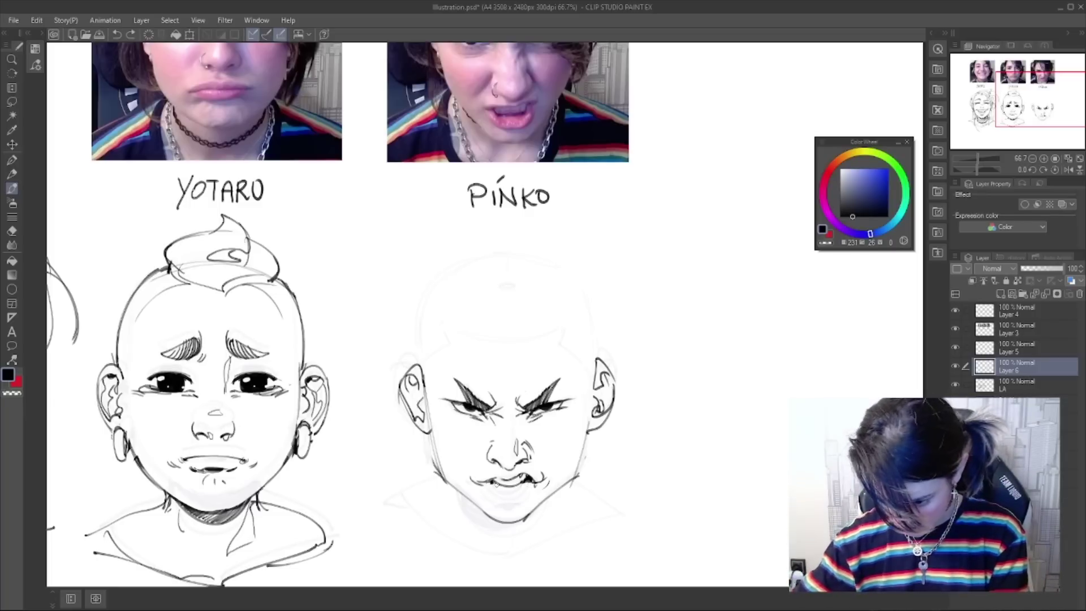
key("ctrl+z")
key("ctrl+z")
mouse_move(491, 488)
left_mouse_down()
mouse_move(529, 490)
mouse_move(516, 497)
left_mouse_up()
key("ctrl+z")
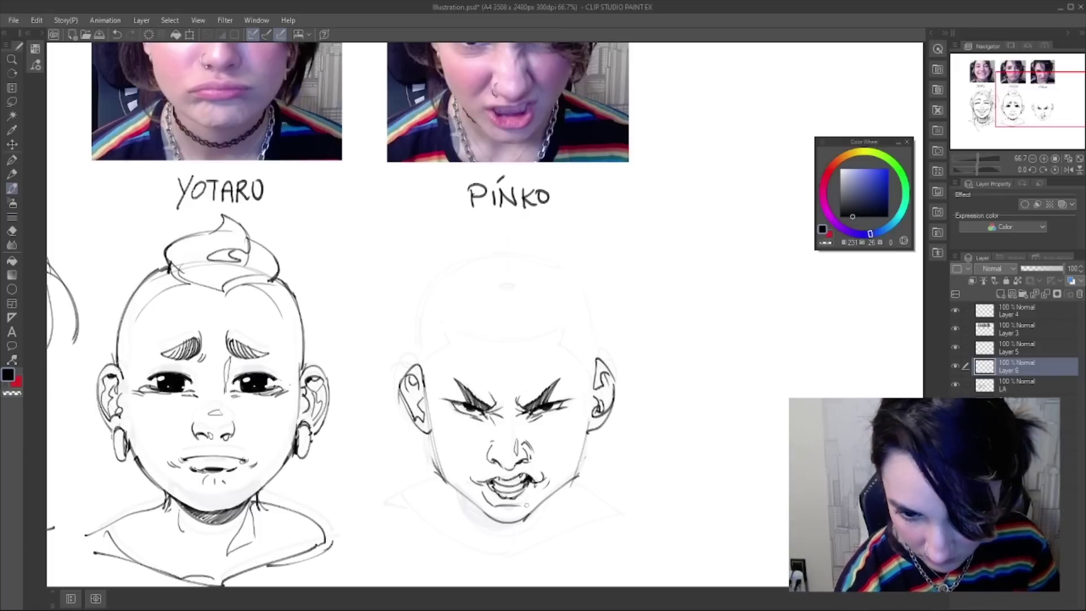
- Ink the crease lines and small dark shadow beneath Pinko's lower lip
left_click_drag(526, 505, 533, 498)
mouse_move(502, 506)
left_mouse_down()
mouse_move(517, 506)
mouse_move(524, 489)
mouse_move(515, 511)
left_mouse_up()
key("ctrl+z")
key("ctrl+z")
key("ctrl+z")
key("ctrl+y")
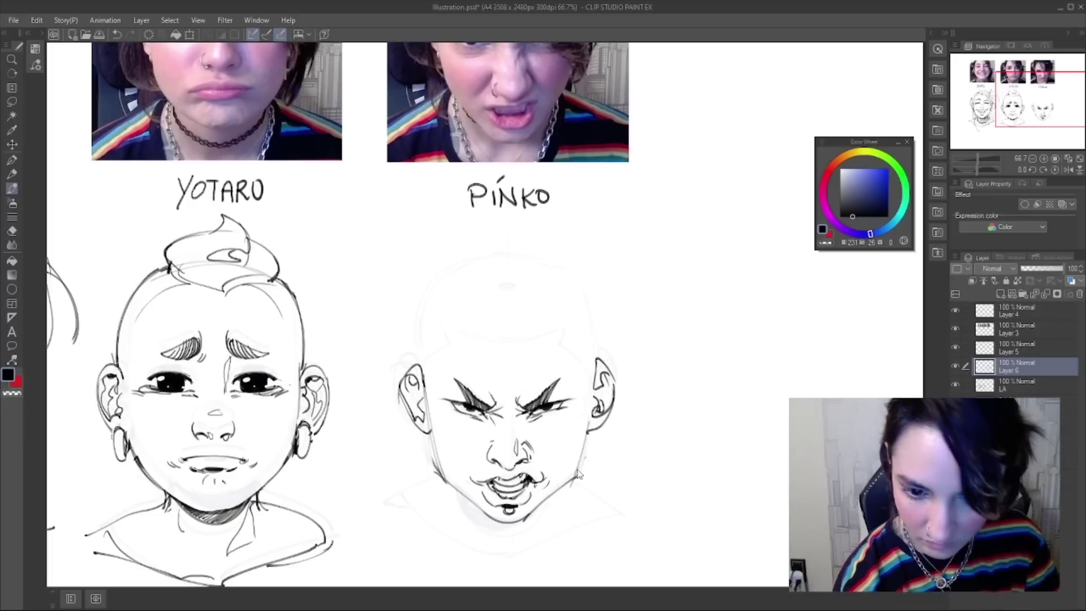
- Rework the crease strokes around the corner of Pinko's mouth
key("ctrl+minus")
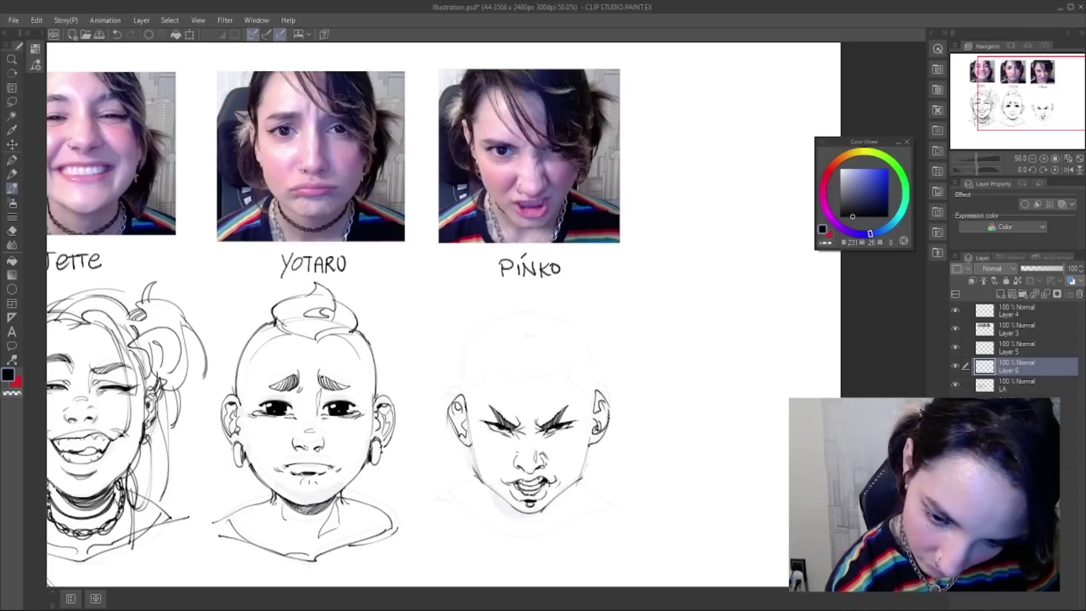
key("ctrl+z")
mouse_move(559, 481)
left_mouse_down()
mouse_move(508, 491)
mouse_move(520, 505)
left_mouse_up()
key("ctrl+z")
key("ctrl+z")
left_click_drag(549, 498, 537, 500)
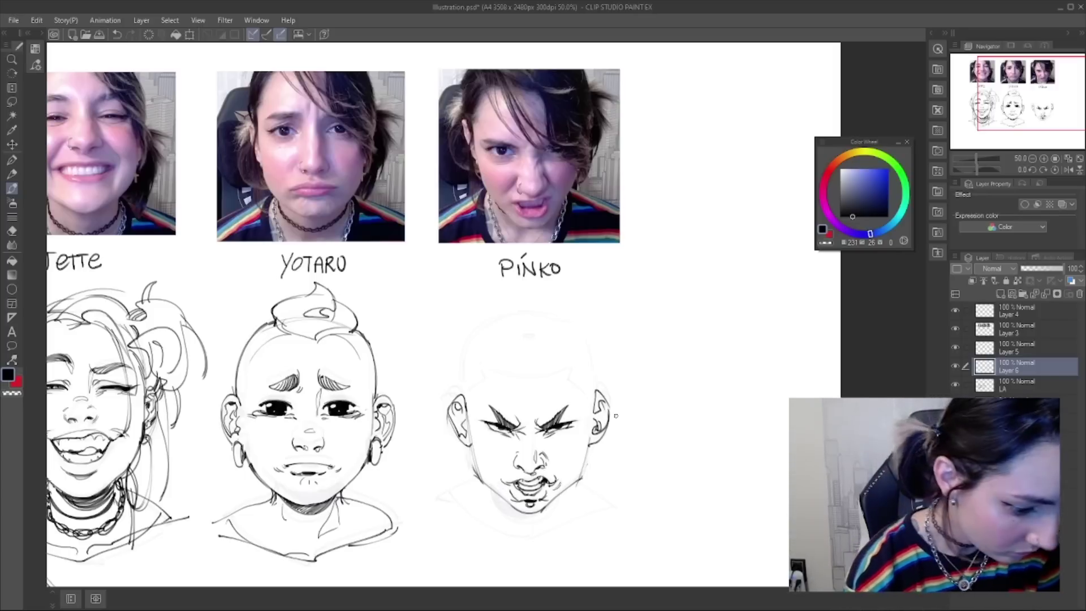
left_click_drag(616, 415, 612, 406)
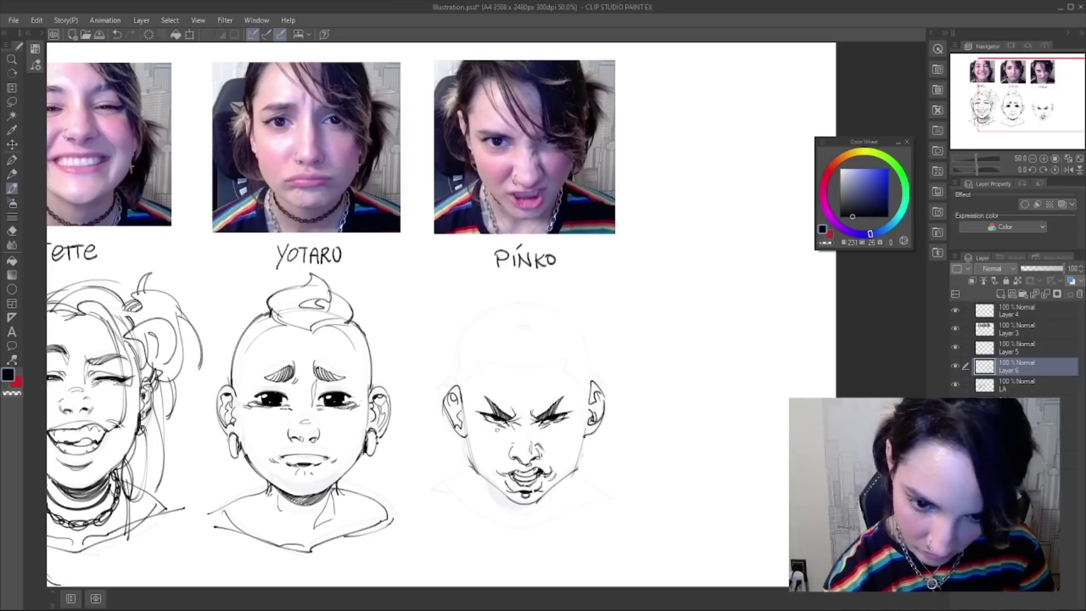
- Ink the rounded skull outline above Pinko's ears and a small crease under the eye
mouse_move(456, 386)
left_mouse_down()
mouse_move(494, 306)
mouse_move(535, 299)
left_mouse_up()
key("ctrl+z")
left_click_drag(581, 314, 595, 375)
mouse_move(459, 380)
left_mouse_down()
mouse_move(569, 393)
mouse_move(597, 375)
left_mouse_up()
key("ctrl+z")
left_click(539, 397)
key("ctrl+z")
key("ctrl+z")
left_click_drag(492, 417, 498, 421)
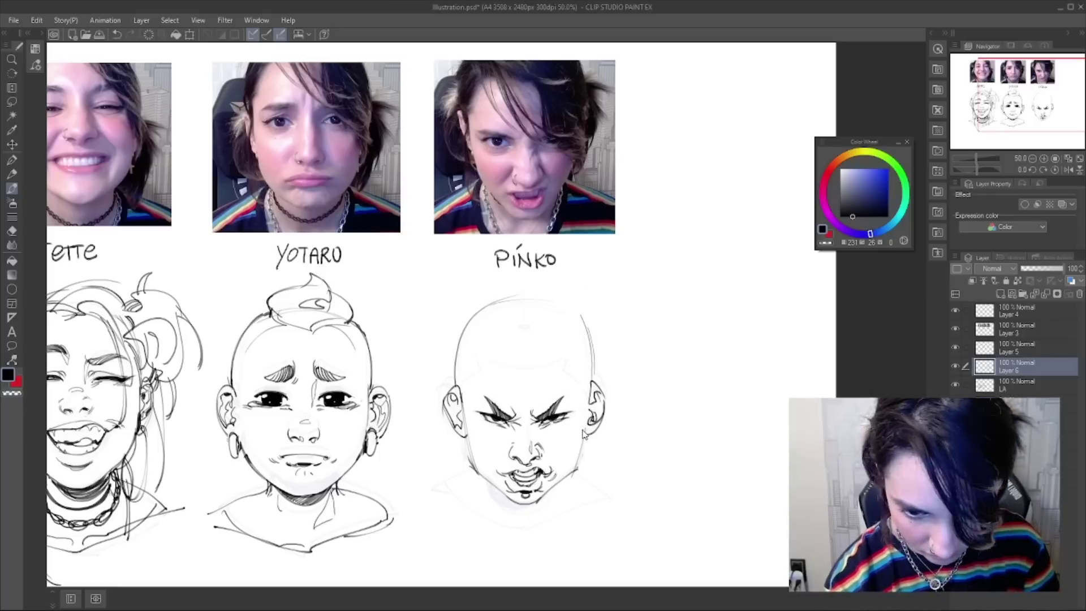
- Ink Pinko's shoulders and the open neckline beneath the jaw
left_click_drag(469, 463, 442, 486)
key("ctrl+z")
left_click_drag(475, 467, 433, 469)
mouse_move(434, 469)
left_mouse_down()
mouse_move(532, 530)
mouse_move(618, 491)
left_mouse_up()
mouse_move(618, 491)
left_mouse_down()
mouse_move(577, 468)
mouse_move(618, 491)
mouse_move(485, 523)
left_mouse_up()
key("ctrl+z")
- Hatch a dark cast shadow on the neck directly beneath Pinko's chin
mouse_move(491, 483)
left_mouse_down()
mouse_move(532, 509)
mouse_move(547, 499)
left_mouse_up()
key("ctrl+z")
mouse_move(506, 493)
left_mouse_down()
mouse_move(537, 506)
mouse_move(552, 489)
left_mouse_up()
key("ctrl+z")
left_click_drag(534, 505, 560, 485)
mouse_move(489, 481)
left_mouse_down()
mouse_move(537, 520)
mouse_move(526, 518)
left_mouse_up()
left_click_drag(499, 488, 540, 516)
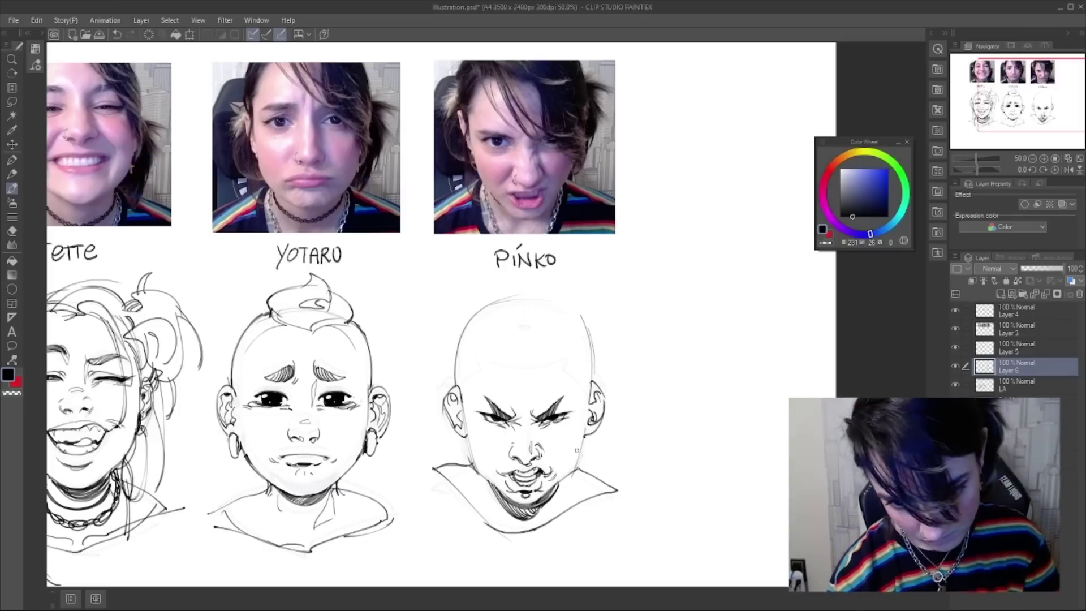
- Rework the jaw contours on both sides of Pinko's face with a few cheek accent strokes
left_click_drag(486, 422, 479, 419)
key("ctrl+z")
left_click_drag(584, 437, 573, 475)
key("ctrl+z")
left_click_drag(468, 442, 487, 479)
key("ctrl+z")
mouse_move(585, 441)
left_mouse_down()
mouse_move(578, 472)
mouse_move(583, 462)
left_mouse_up()
key("ctrl+z")
mouse_move(539, 423)
left_mouse_down()
mouse_move(531, 435)
mouse_move(530, 426)
left_mouse_up()
key("ctrl+z")
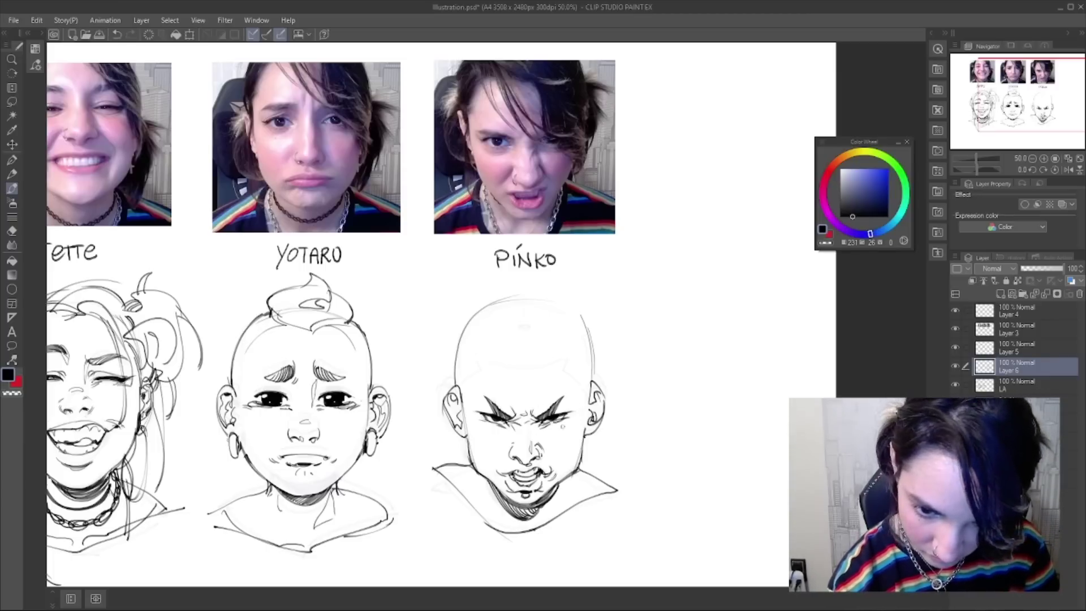
- Darken the inner folds of Pinko's ears and add short crease lines beside the eye
left_click_drag(465, 402, 468, 441)
left_click_drag(452, 406, 458, 413)
left_click_drag(455, 397, 457, 407)
left_click_drag(598, 393, 594, 401)
left_click_drag(479, 417, 494, 422)
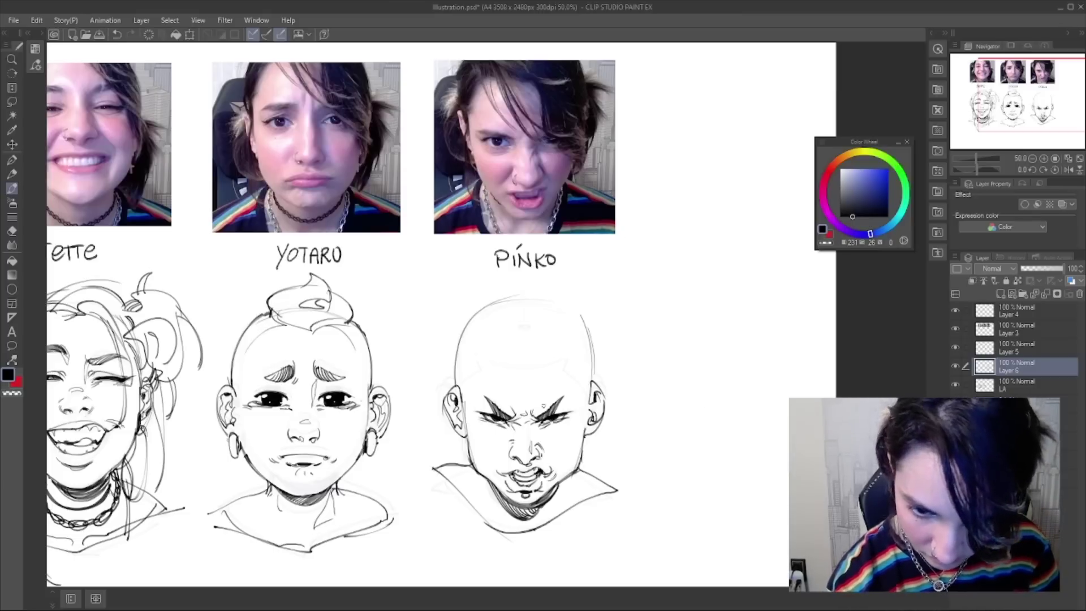
- Ink side hair strands and pointed tufts below Pinko's ears, strengthening the nearby jawline
mouse_move(454, 377)
left_mouse_down()
mouse_move(609, 372)
mouse_move(468, 434)
mouse_move(471, 462)
mouse_move(478, 457)
left_mouse_up()
key("ctrl+z")
key("ctrl+z")
left_click_drag(589, 393, 582, 468)
mouse_move(593, 383)
left_mouse_down()
mouse_move(588, 472)
mouse_move(578, 465)
left_mouse_up()
key("ctrl+z")
mouse_move(554, 406)
left_mouse_down()
mouse_move(583, 392)
mouse_move(584, 429)
left_mouse_up()
mouse_move(466, 440)
left_mouse_down()
mouse_move(451, 449)
mouse_move(469, 454)
mouse_move(467, 445)
left_mouse_up()
key("ctrl+z")
mouse_move(467, 443)
left_mouse_down()
mouse_move(456, 454)
mouse_move(470, 452)
left_mouse_up()
mouse_move(588, 433)
left_mouse_down()
mouse_move(607, 443)
mouse_move(584, 449)
left_mouse_up()
mouse_move(592, 444)
left_mouse_down()
mouse_move(572, 497)
mouse_move(558, 500)
left_mouse_up()
key("ctrl+z")
left_click_drag(564, 477, 558, 502)
- Ink Pinko's curved front hairline across the forehead and the large, voluminous hair shape around the skull
left_click_drag(463, 350, 590, 354)
left_click_drag(462, 394, 498, 378)
key("ctrl+z")
mouse_move(497, 391)
left_mouse_down()
mouse_move(570, 395)
mouse_move(587, 364)
mouse_move(557, 399)
left_mouse_up()
key("ctrl+z")
key("ctrl+z")
mouse_move(439, 385)
left_mouse_down()
mouse_move(457, 289)
mouse_move(498, 259)
mouse_move(500, 276)
left_mouse_up()
key("ctrl+z")
mouse_move(430, 320)
left_mouse_down()
mouse_move(472, 289)
mouse_move(447, 301)
mouse_move(621, 275)
mouse_move(440, 308)
mouse_move(624, 290)
mouse_move(431, 312)
mouse_move(579, 277)
left_mouse_up()
key("ctrl+z")
key("ctrl+z")
key("ctrl+z")
mouse_move(589, 269)
left_mouse_down()
mouse_move(630, 306)
mouse_move(604, 394)
left_mouse_up()
key("ctrl+z")
left_click_drag(650, 353, 606, 394)
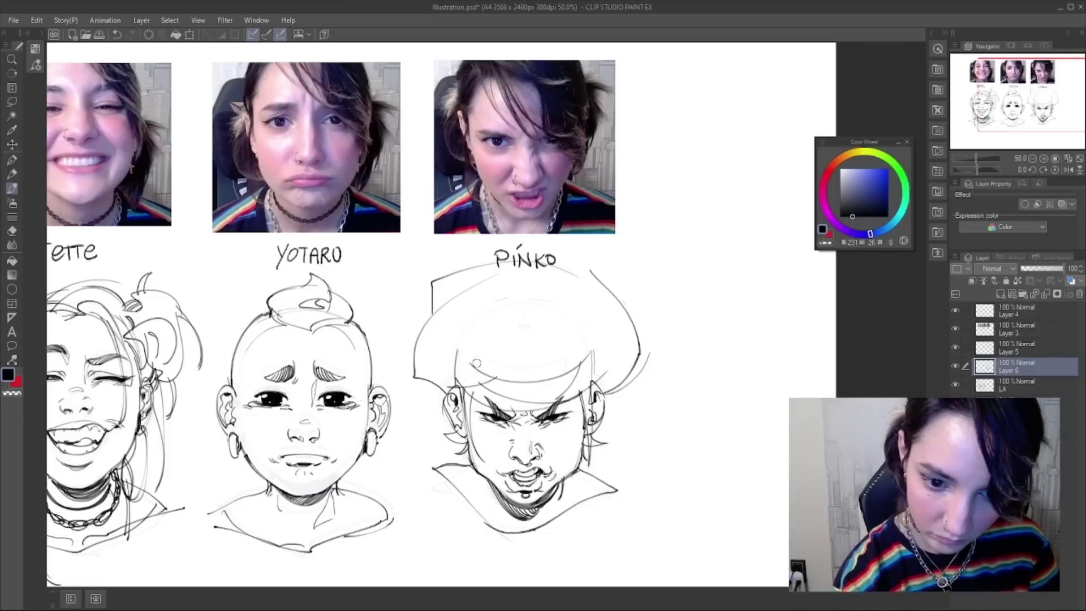
- Merge Layer 6 down into the LA line art layer
mouse_move(698, 415)
left_mouse_down()
mouse_move(769, 366)
mouse_move(836, 342)
mouse_move(827, 332)
left_mouse_up()
mouse_move(562, 401)
left_mouse_down()
mouse_move(640, 447)
mouse_move(774, 417)
left_mouse_up()
key("ctrl+z")
left_click_drag(685, 443, 755, 417)
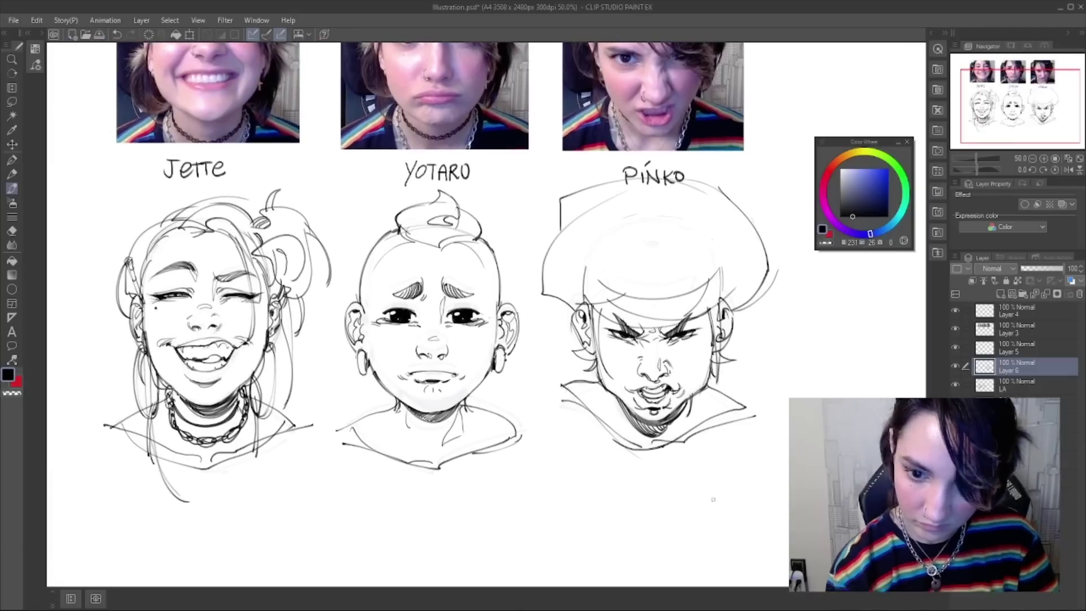
left_click_drag(608, 471, 647, 490)
key("ctrl+e")
- Select Pinko's portrait, transform it slightly lower beneath the name, deselect it, and hide the faint x2 sketch layer
key("m")
mouse_move(521, 227)
left_mouse_down()
mouse_move(398, 263)
mouse_move(369, 470)
mouse_move(573, 456)
mouse_move(519, 225)
left_mouse_up()
key("ctrl+t")
left_click_drag(571, 358, 566, 361)
left_click_drag(551, 367, 555, 367)
key("Return")
mouse_move(802, 210)
left_mouse_down()
mouse_move(650, 195)
mouse_move(620, 529)
mouse_move(817, 272)
left_mouse_up()
left_click_drag(784, 318, 783, 320)
key("ctrl+d")
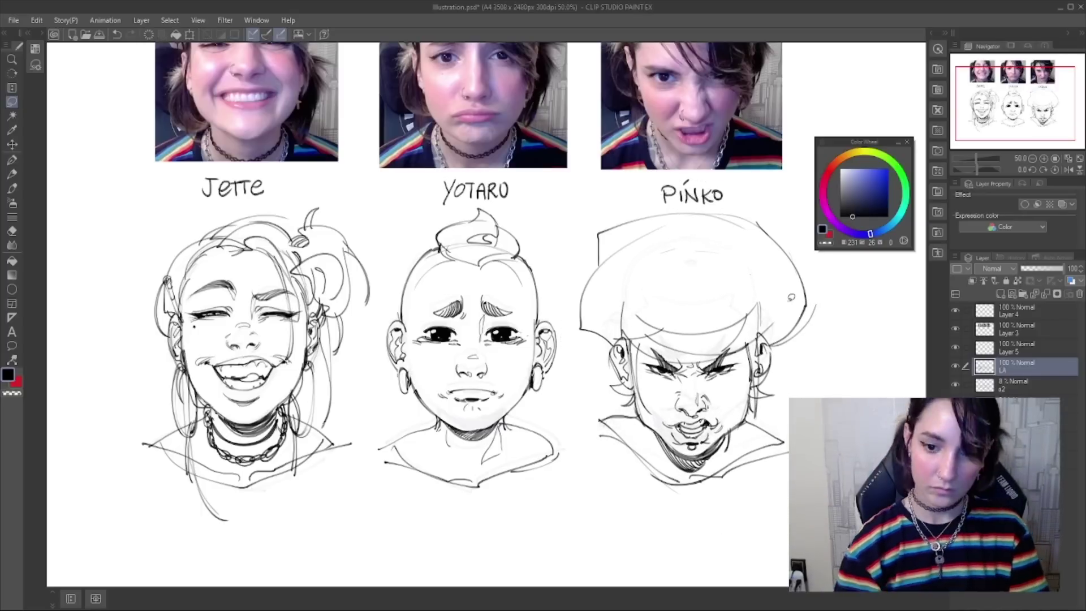
left_click(956, 385)
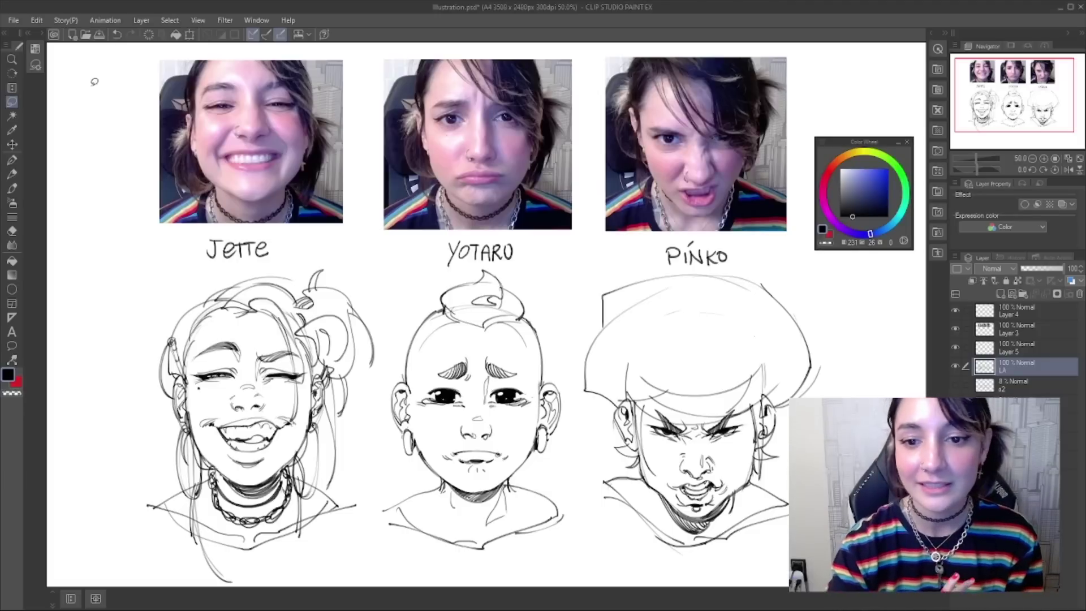
- Examine the inked portraits of Jette, Yotaro and Pinko against their reference photos
left_click_drag(998, 83, 994, 84)
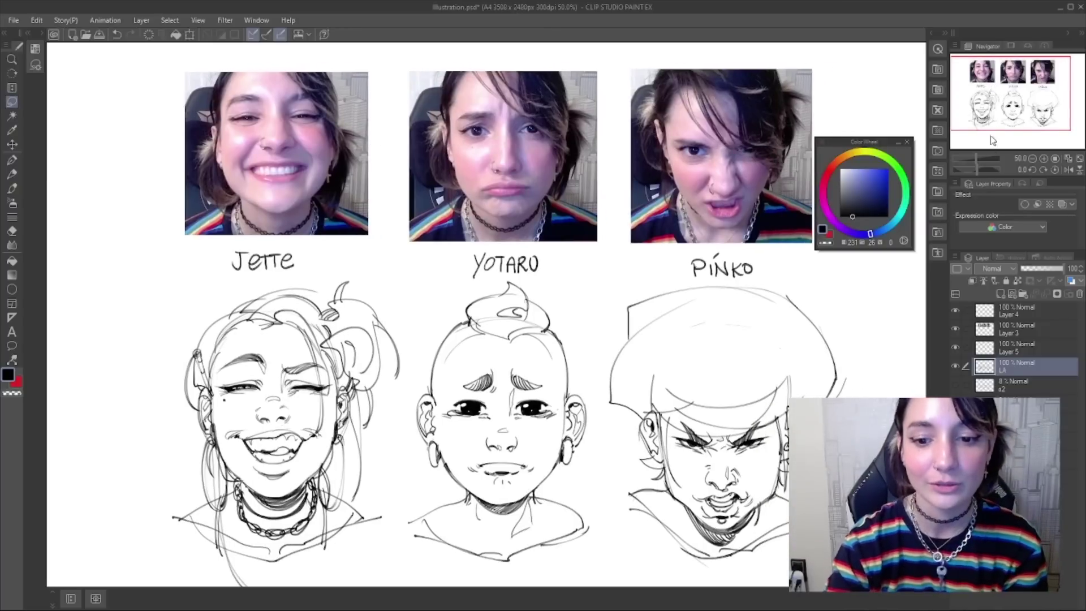
left_click_drag(993, 114, 1001, 109)
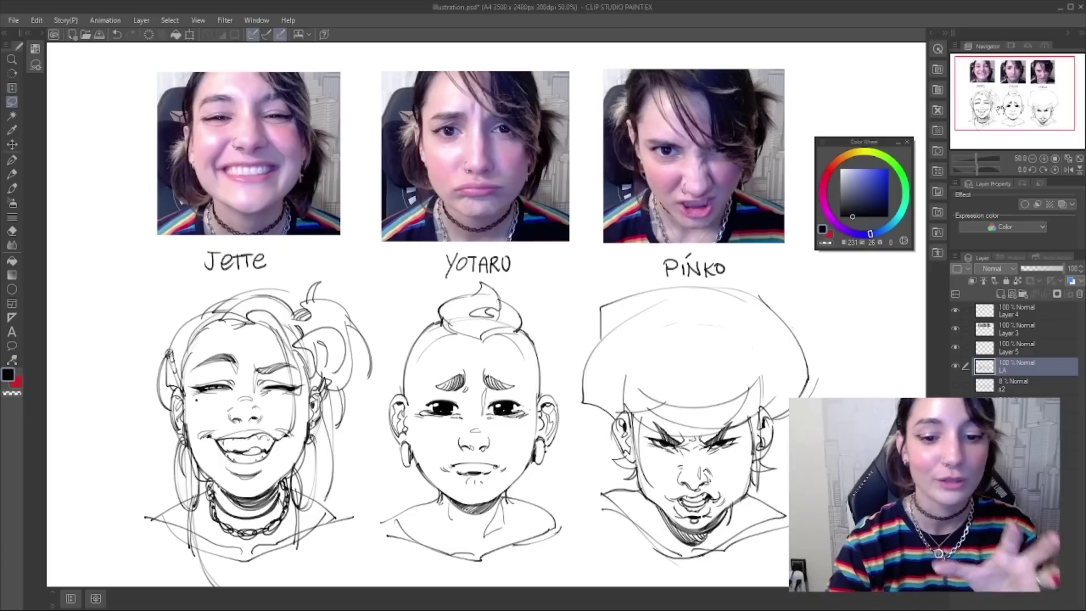
left_click_drag(1001, 109, 1001, 108)
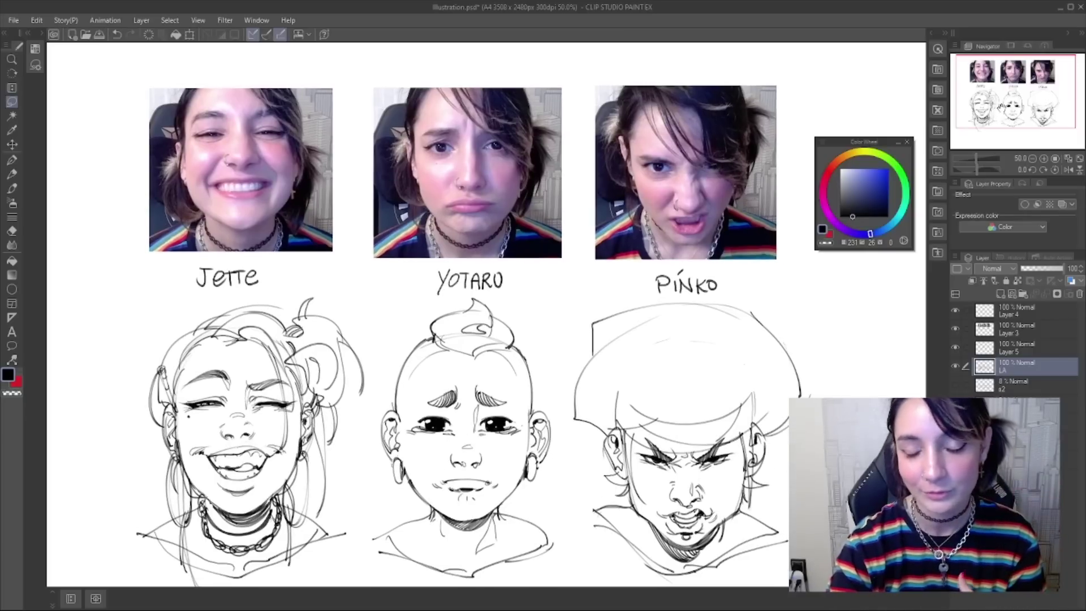
mouse_move(1002, 107)
left_mouse_down()
mouse_move(1003, 119)
mouse_move(1005, 111)
left_mouse_up()
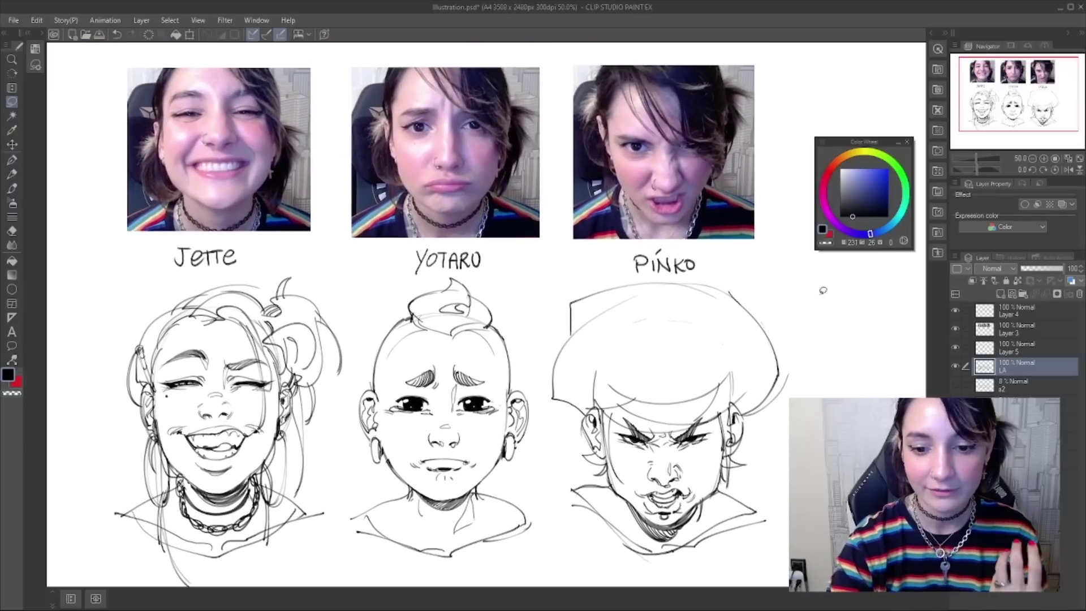
scroll(723, 297, "up", 1)
scroll(768, 236, "up", 1)
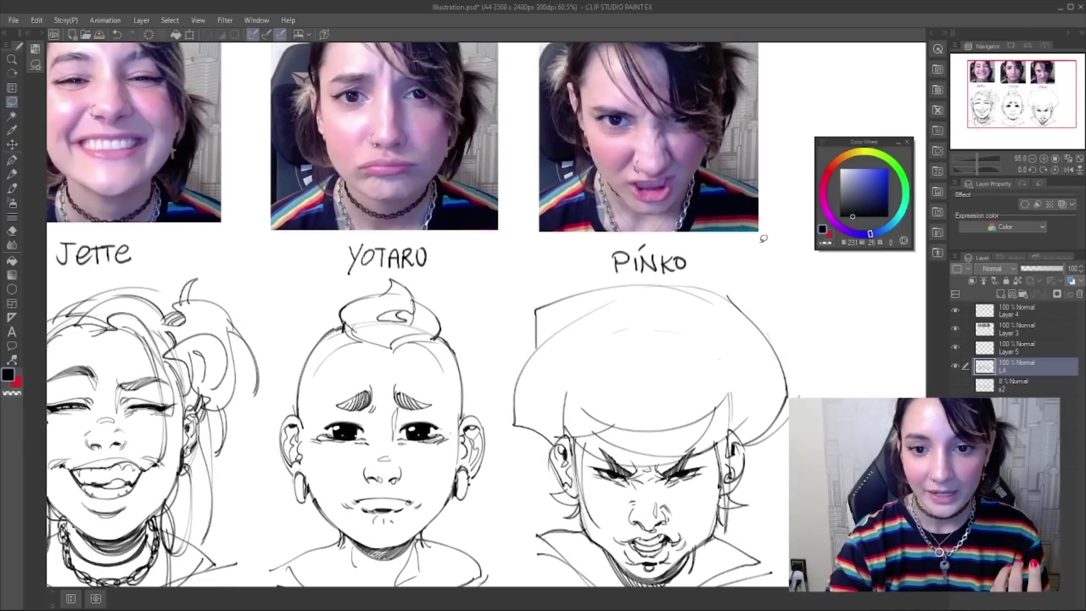
left_click_drag(1016, 115, 1006, 113)
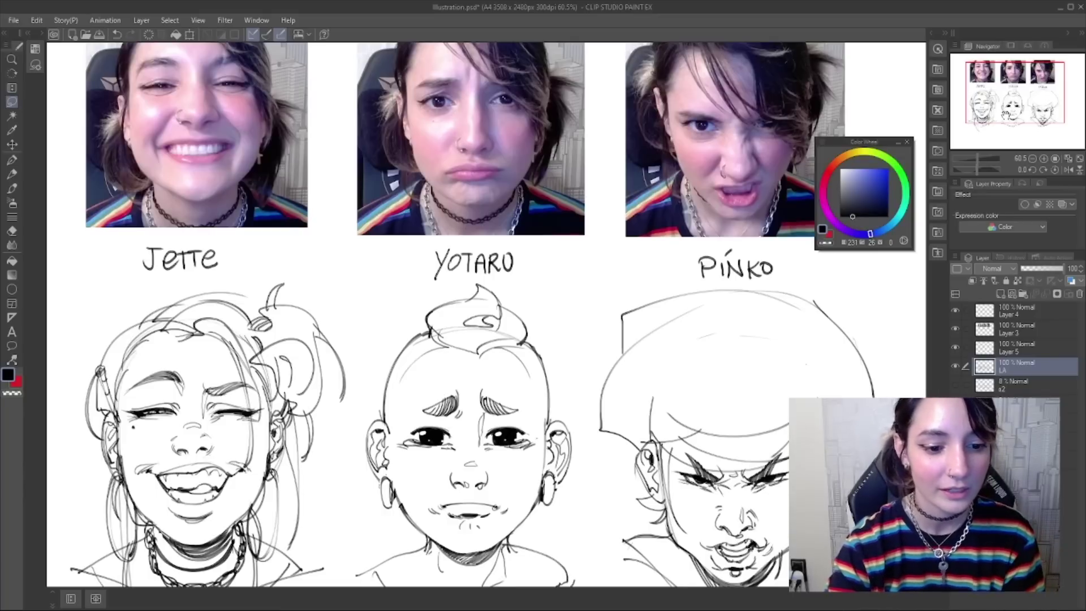
left_click_drag(1006, 113, 1005, 115)
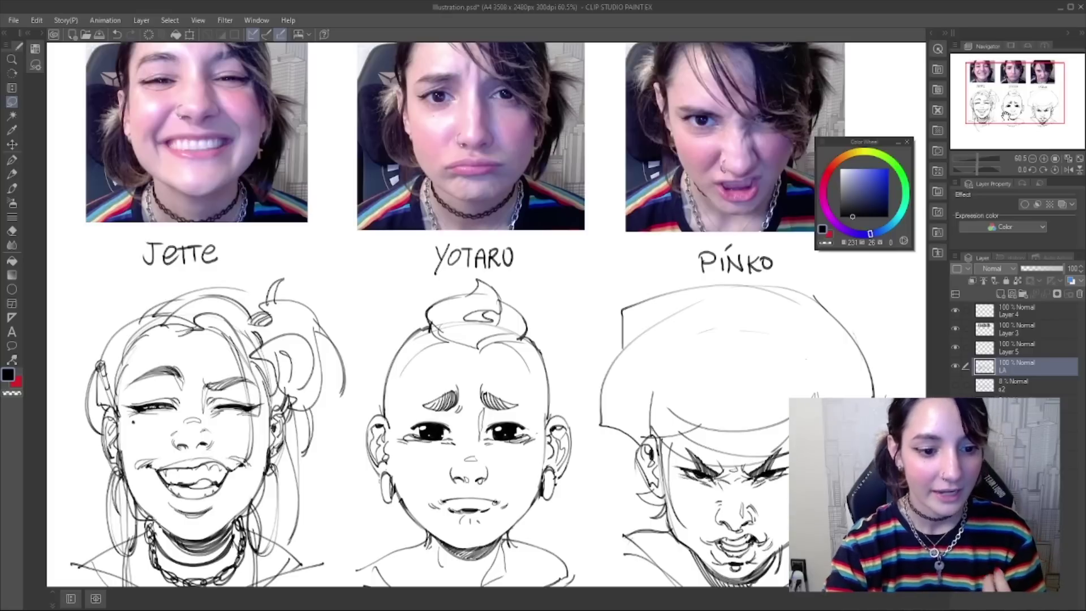
left_click_drag(1005, 115, 1007, 114)
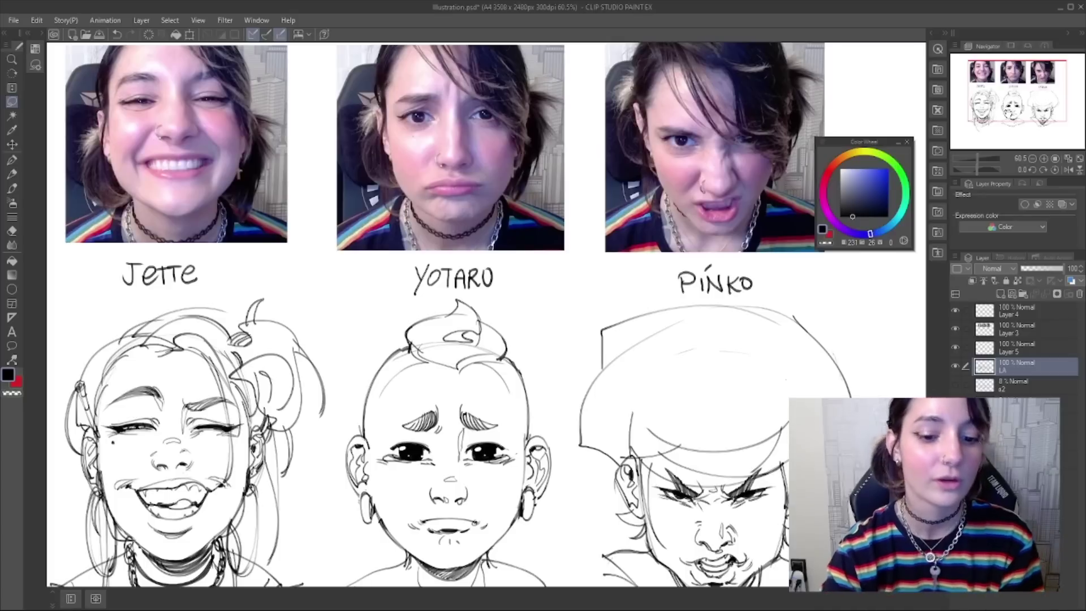
left_click_drag(1007, 114, 1011, 117)
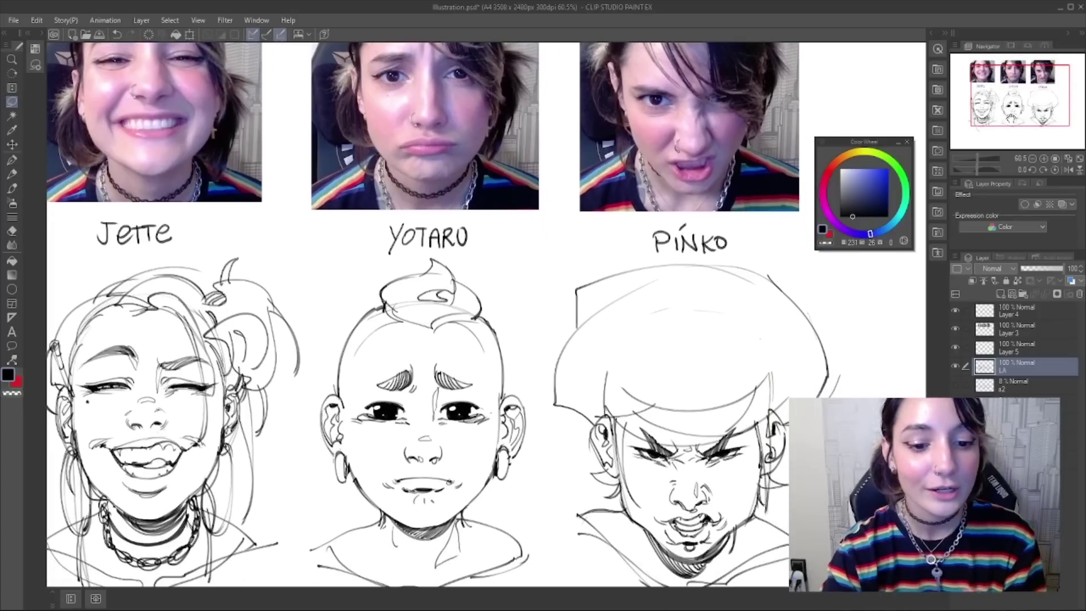
left_click_drag(1011, 117, 1011, 118)
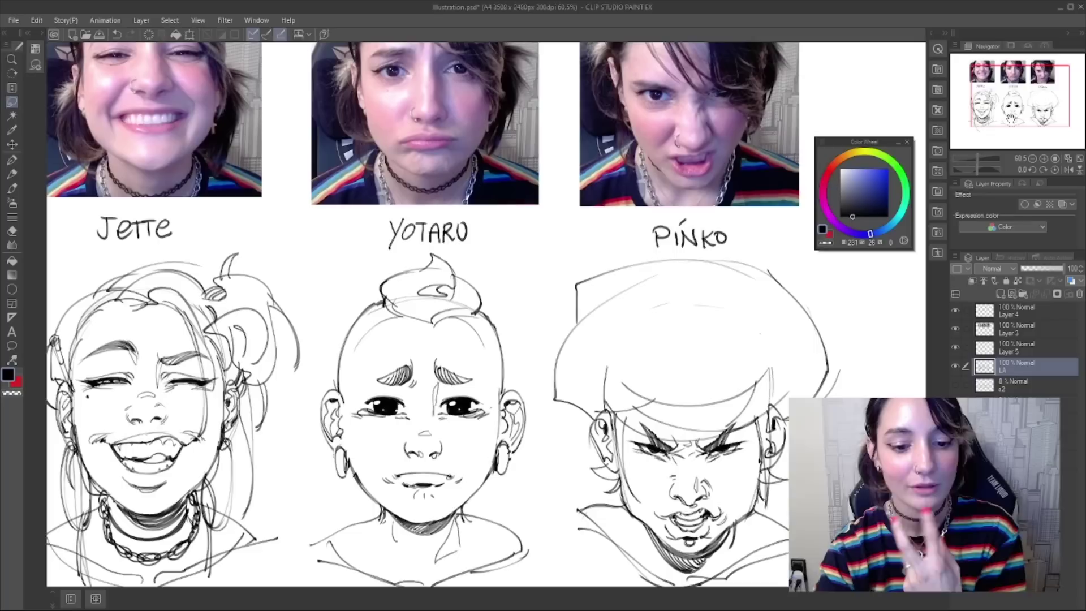
left_click_drag(449, 477, 445, 467)
left_click_drag(1011, 119, 1030, 120)
left_click_drag(319, 298, 323, 308)
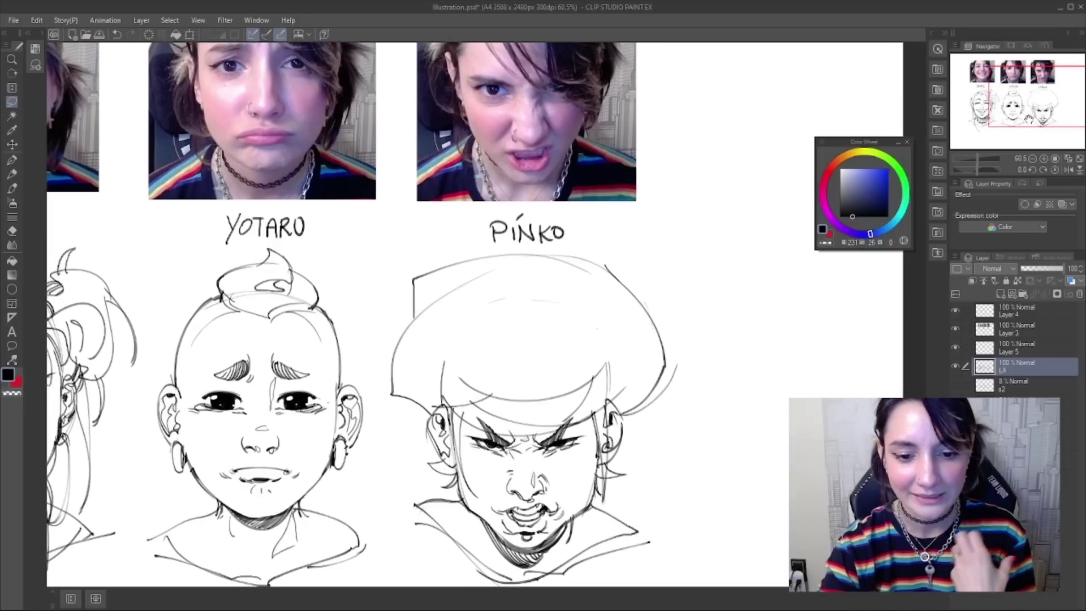
left_click_drag(1029, 119, 1028, 121)
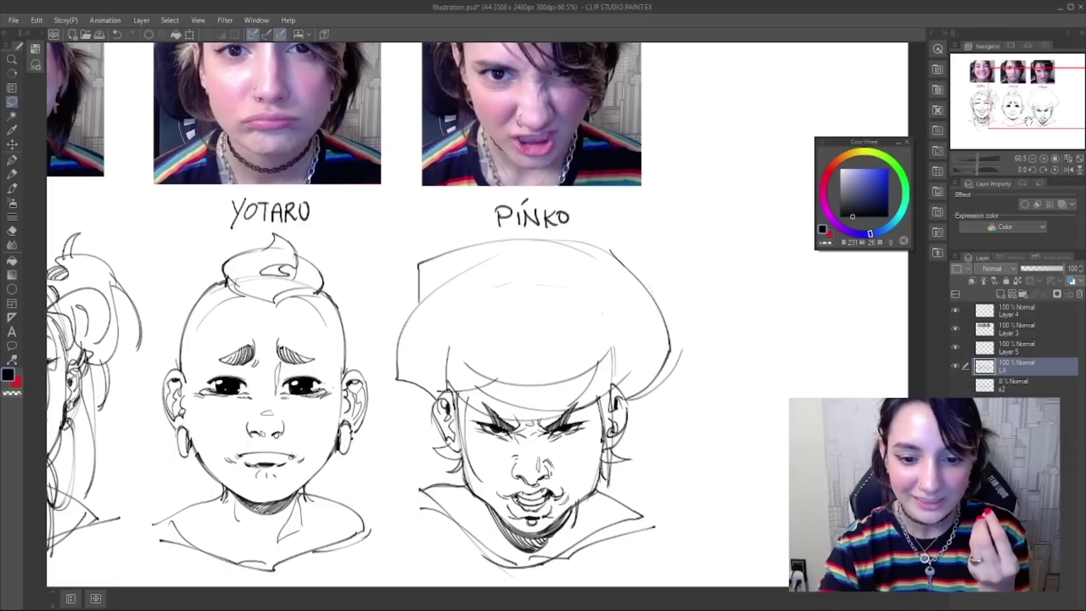
left_click_drag(1028, 121, 1026, 121)
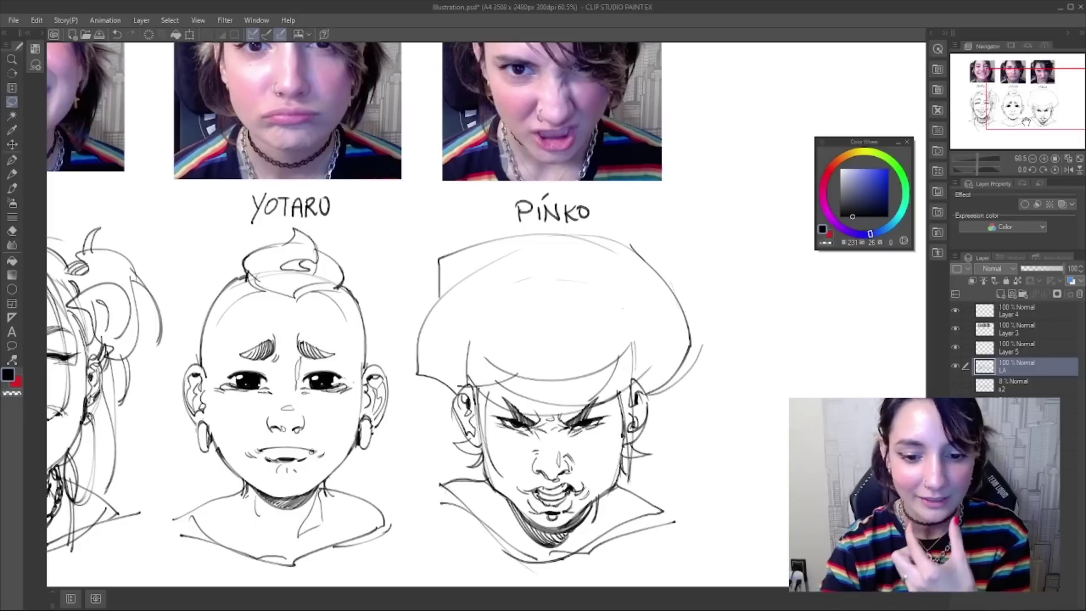
left_click_drag(1027, 121, 1028, 122)
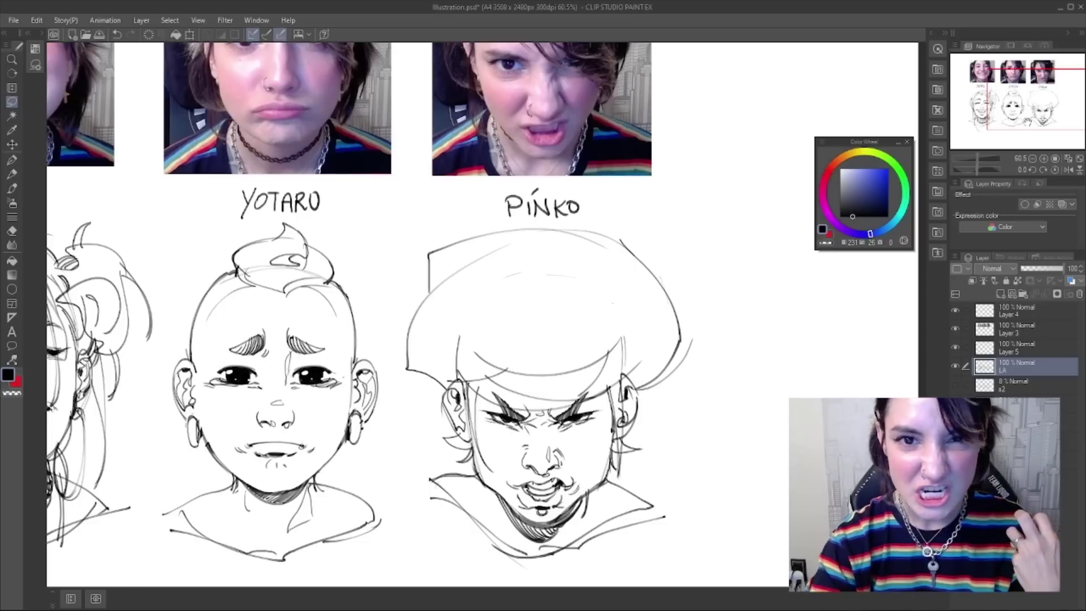
left_click_drag(1027, 120, 1025, 122)
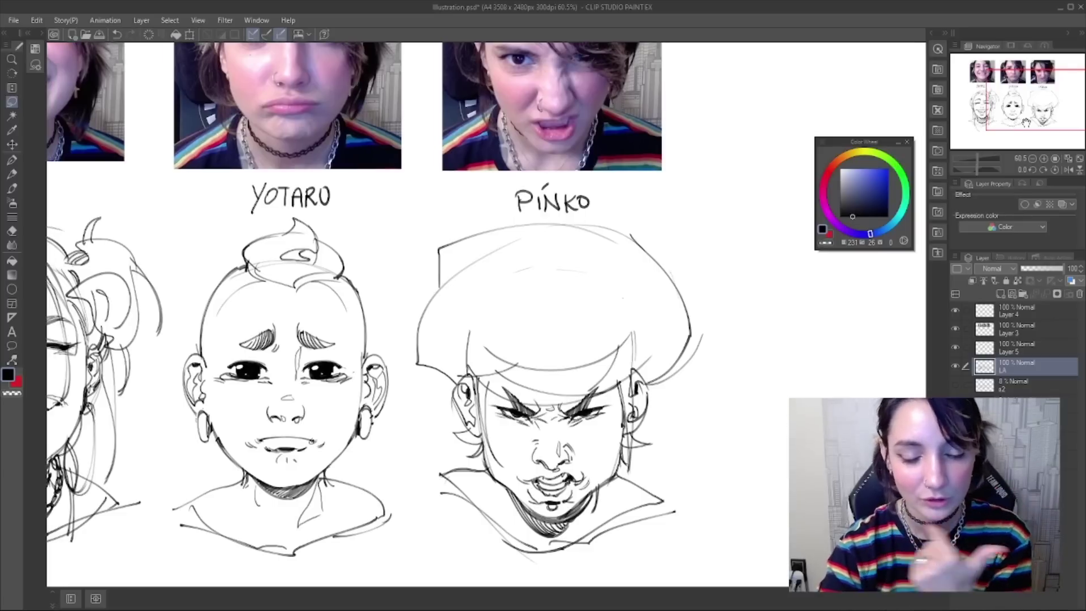
left_click_drag(1026, 123, 1025, 123)
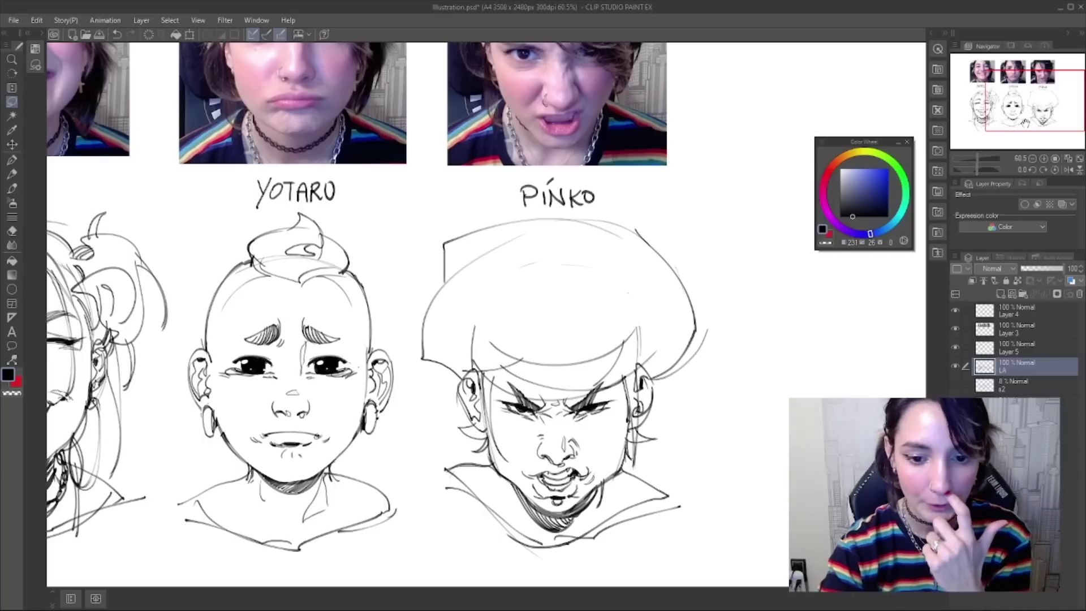
left_click_drag(1026, 123, 1012, 125)
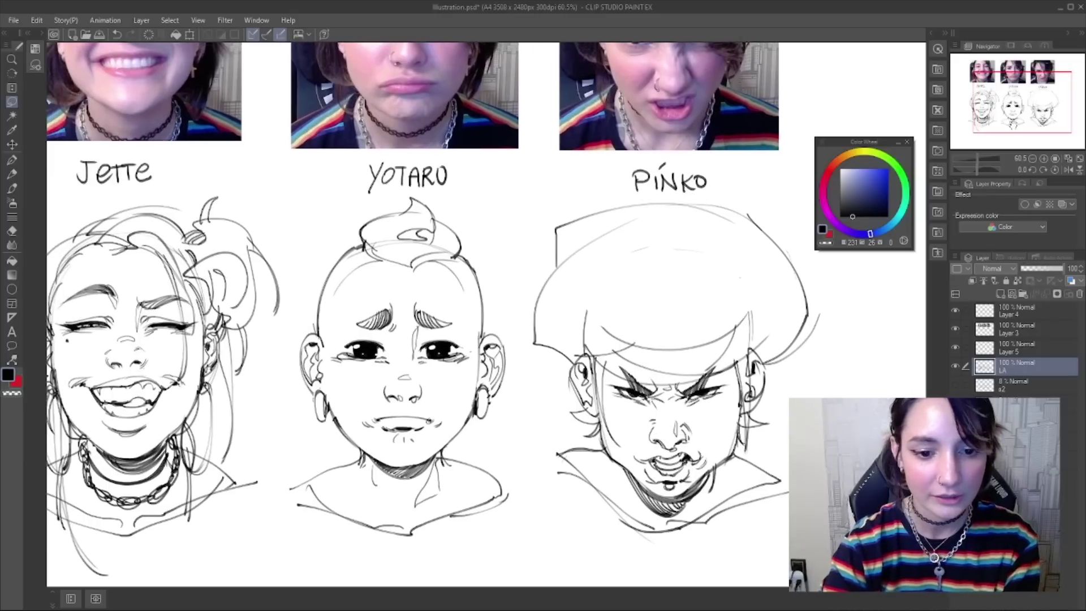
left_click_drag(1013, 125, 1012, 124)
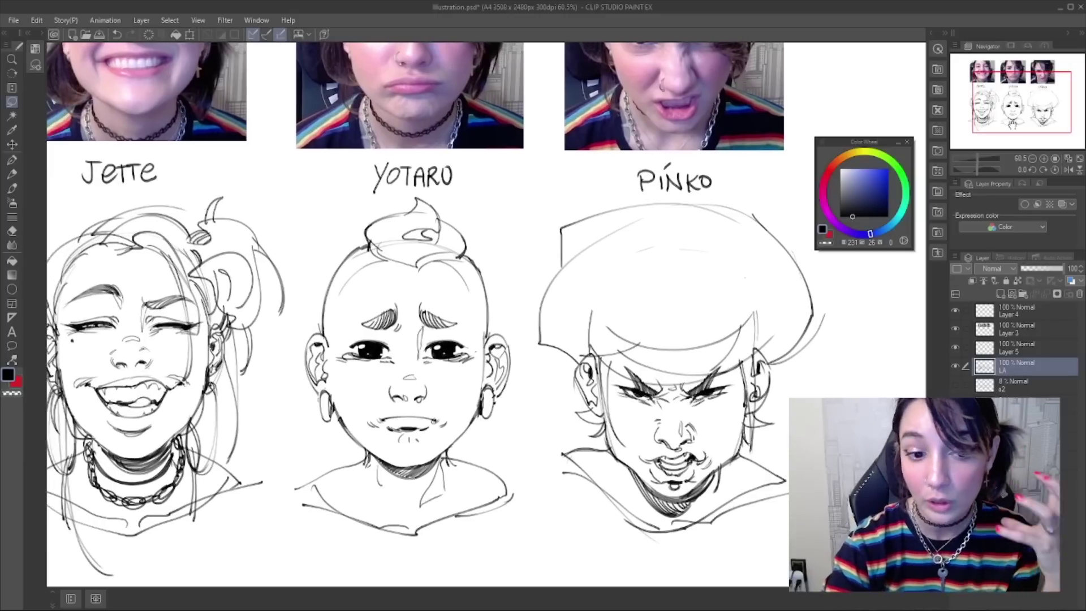
left_click_drag(1012, 125, 1017, 126)
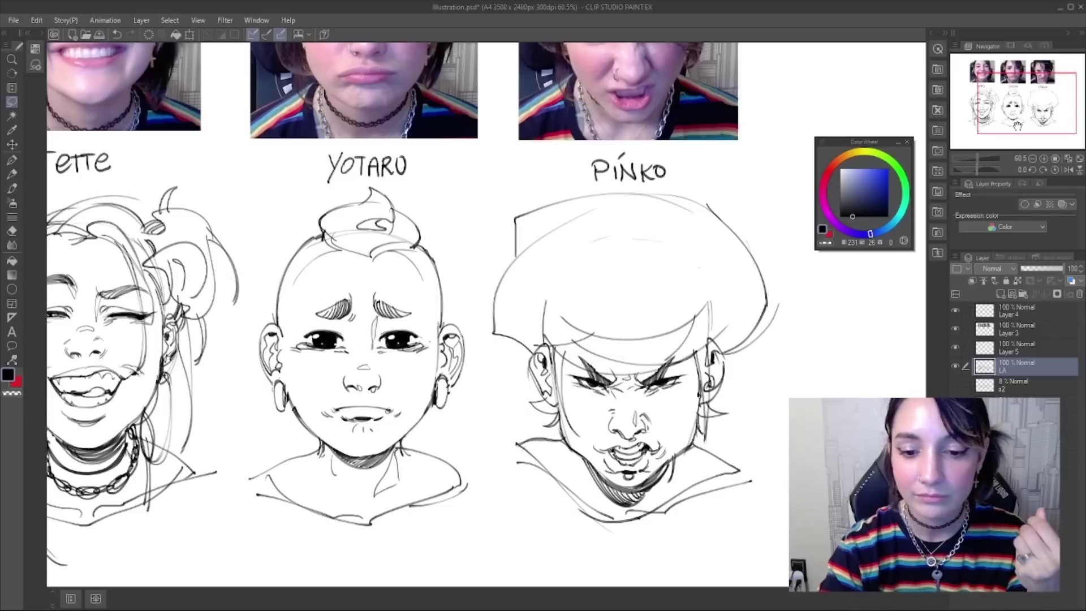
left_click_drag(1017, 126, 1017, 125)
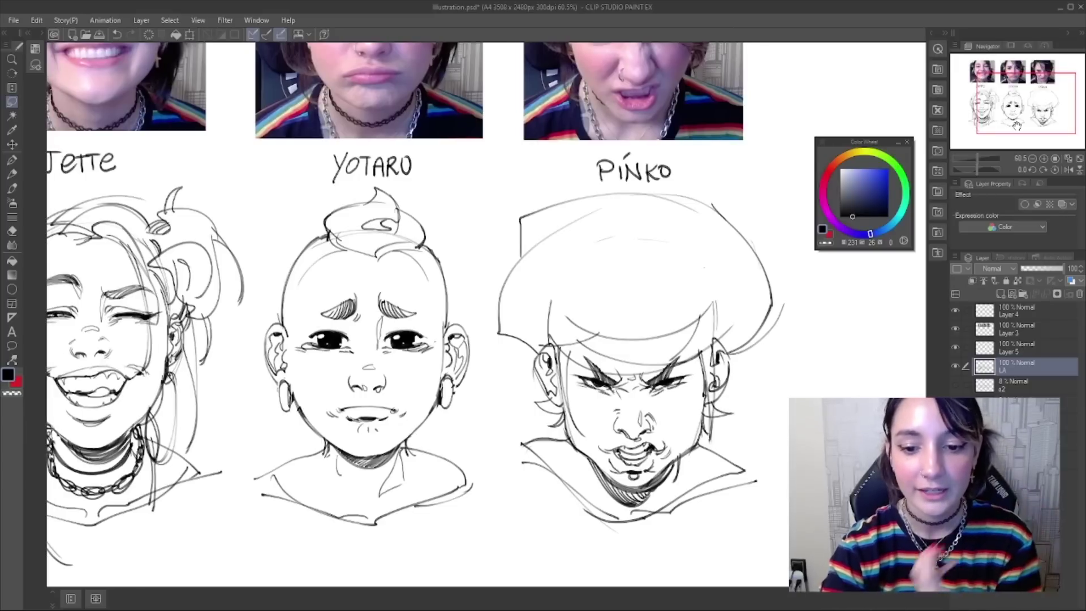
left_click_drag(1017, 126, 1015, 126)
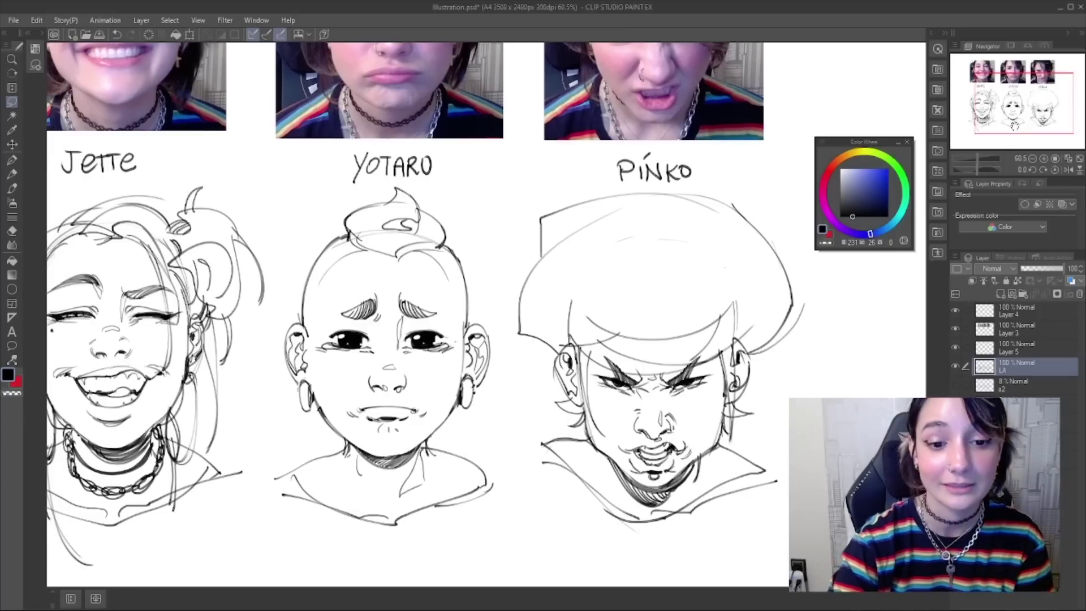
left_click_drag(1016, 125, 1013, 126)
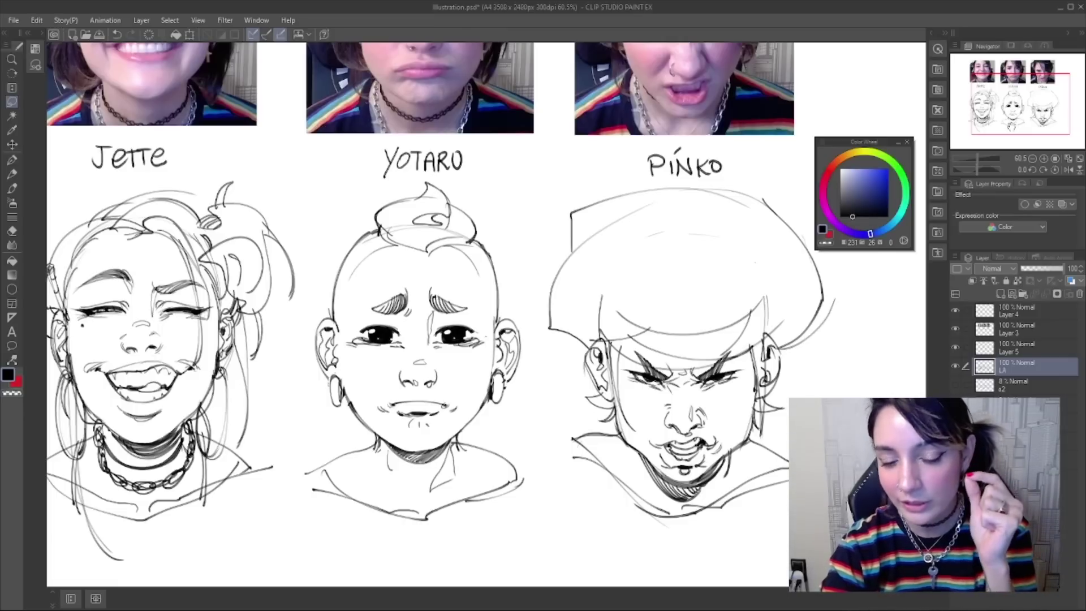
mouse_move(1013, 126)
left_mouse_down()
mouse_move(999, 126)
mouse_move(1009, 126)
left_mouse_up()
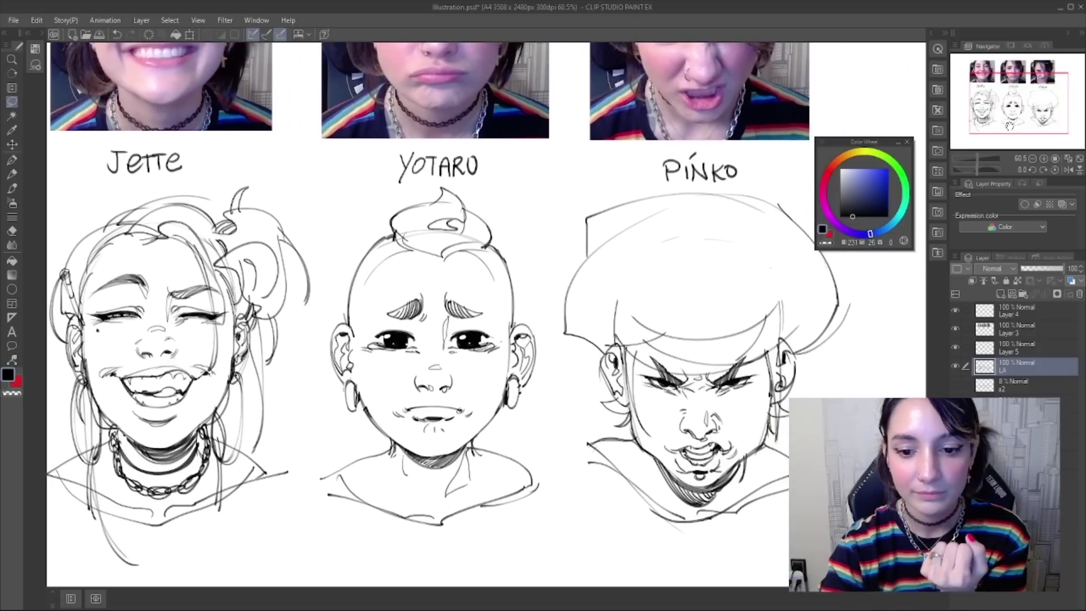